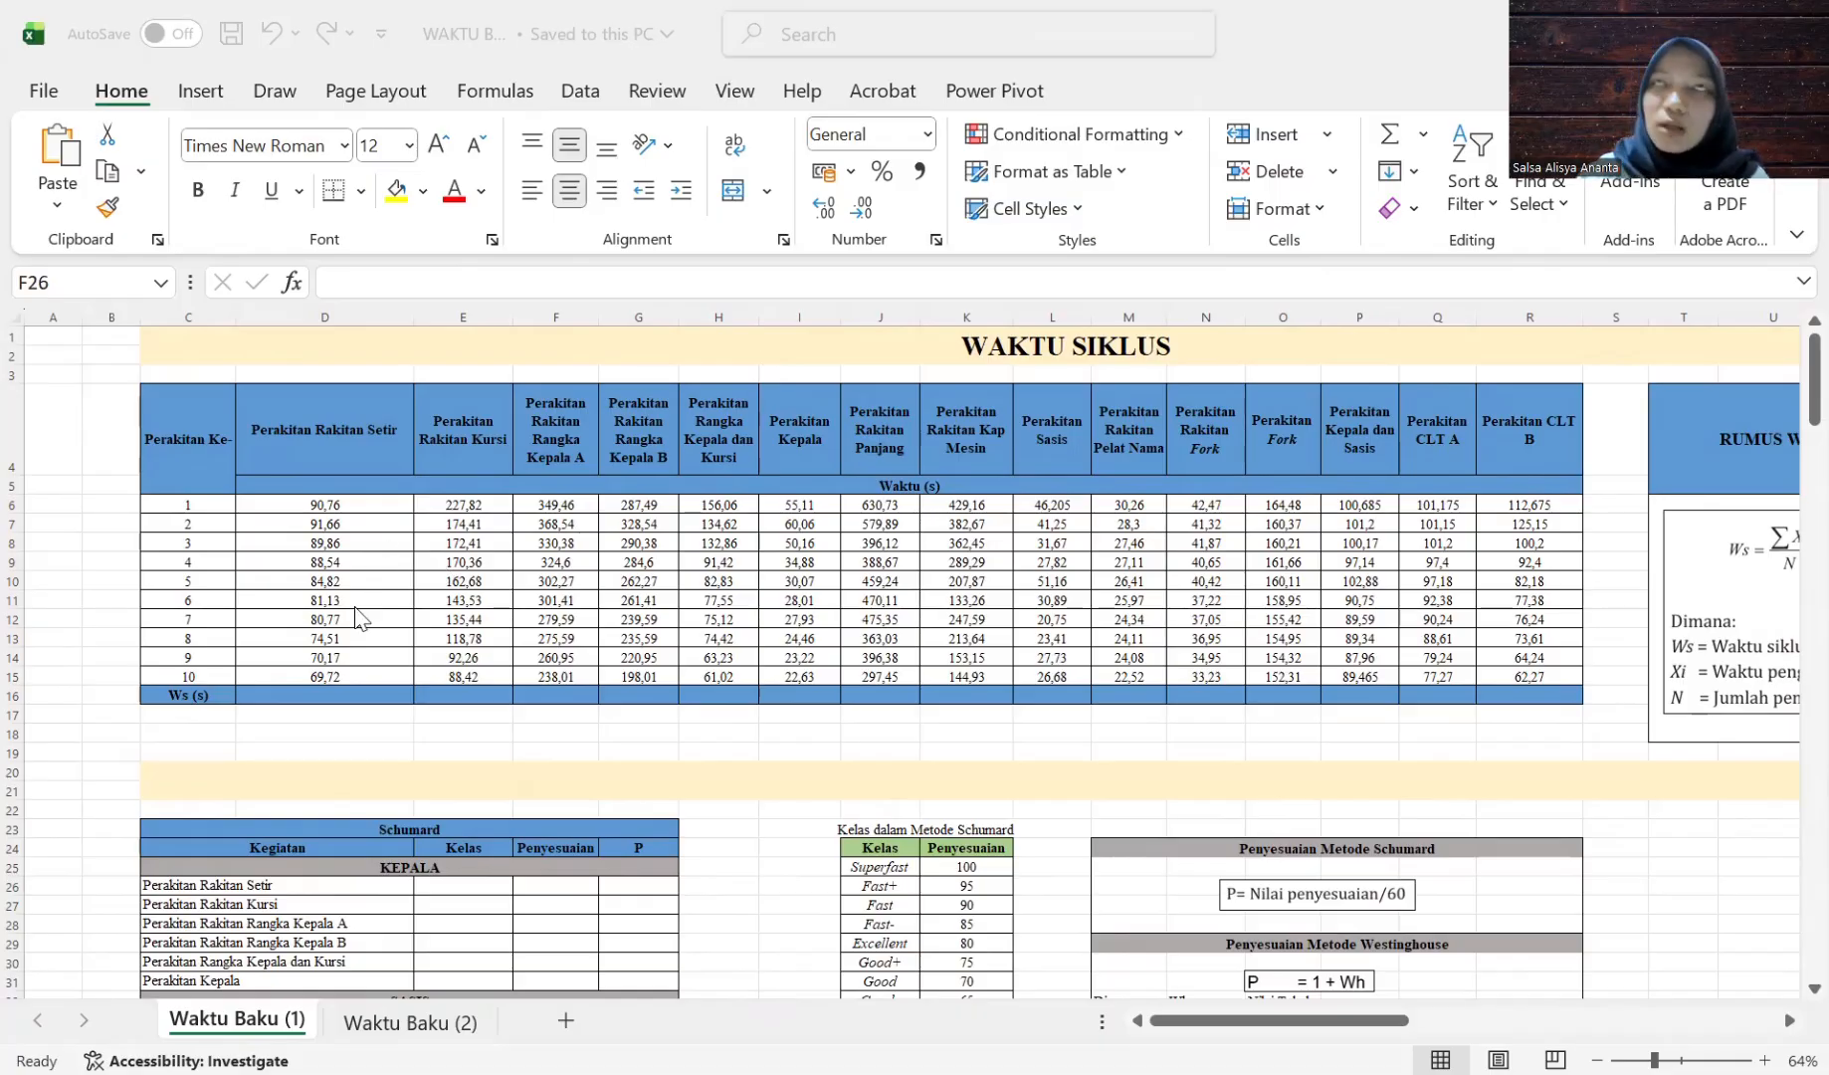
Examine the cycle time formula beside the Waktu Siklus table and the empty Ws row it applies to.
{"action": "left_click", "coordinate": [315, 694]}
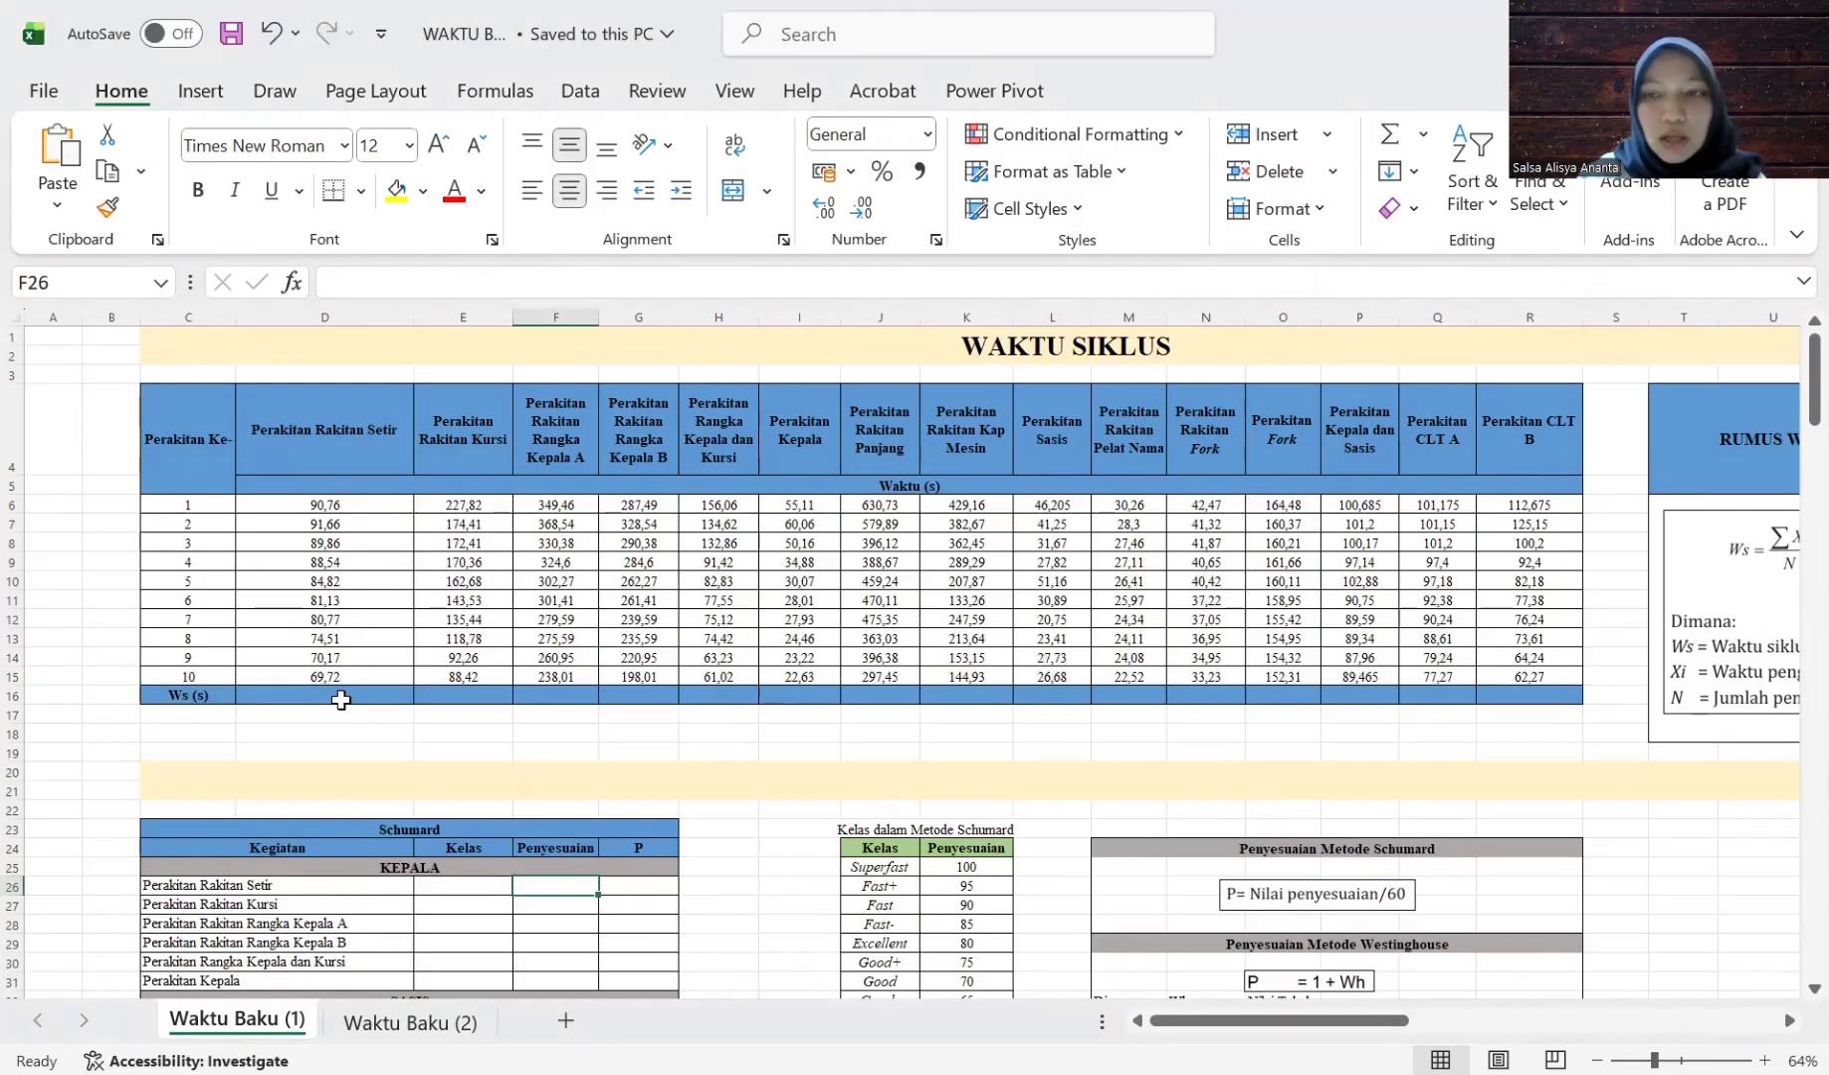
{"action": "scroll", "coordinate": [1042, 579], "scroll_direction": "right", "scroll_amount": 3}
{"action": "scroll", "coordinate": [1042, 579], "scroll_direction": "right", "scroll_amount": 2}
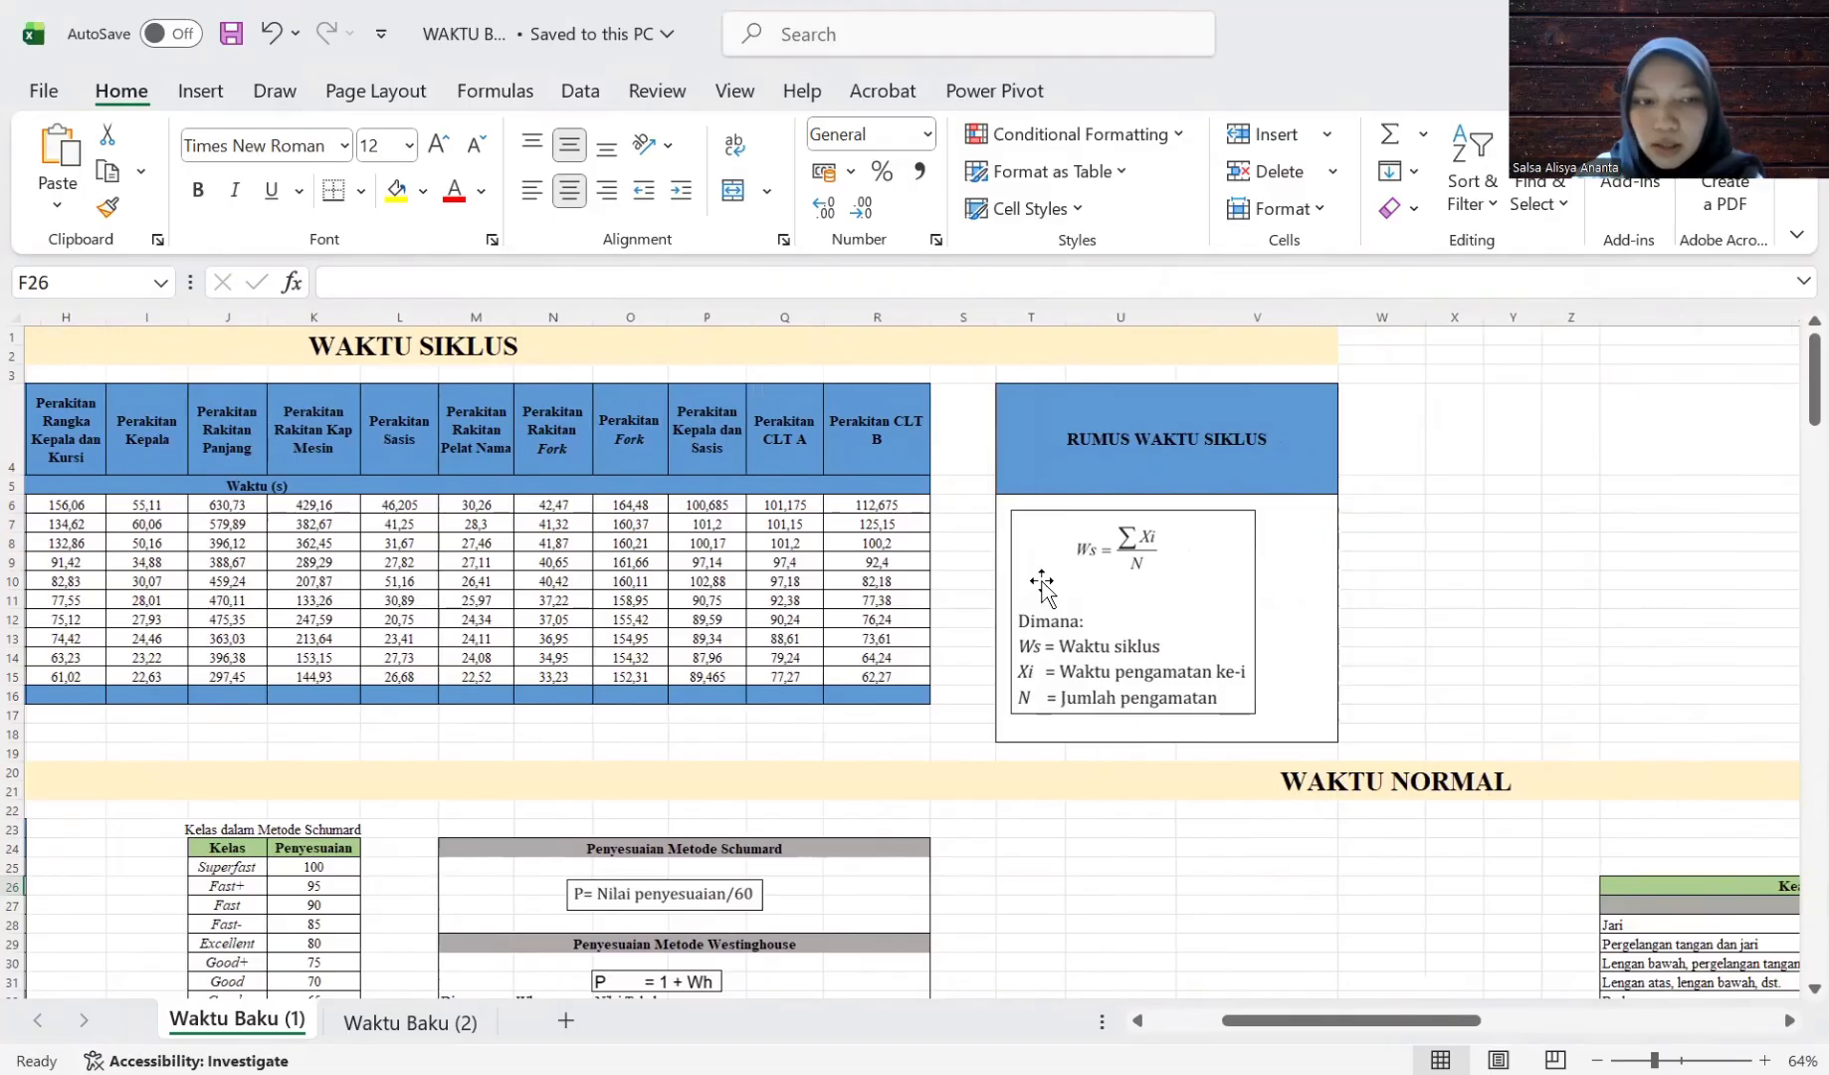
{"action": "scroll", "coordinate": [1042, 579], "scroll_direction": "up", "scroll_amount": 2, "text": "ctrl"}
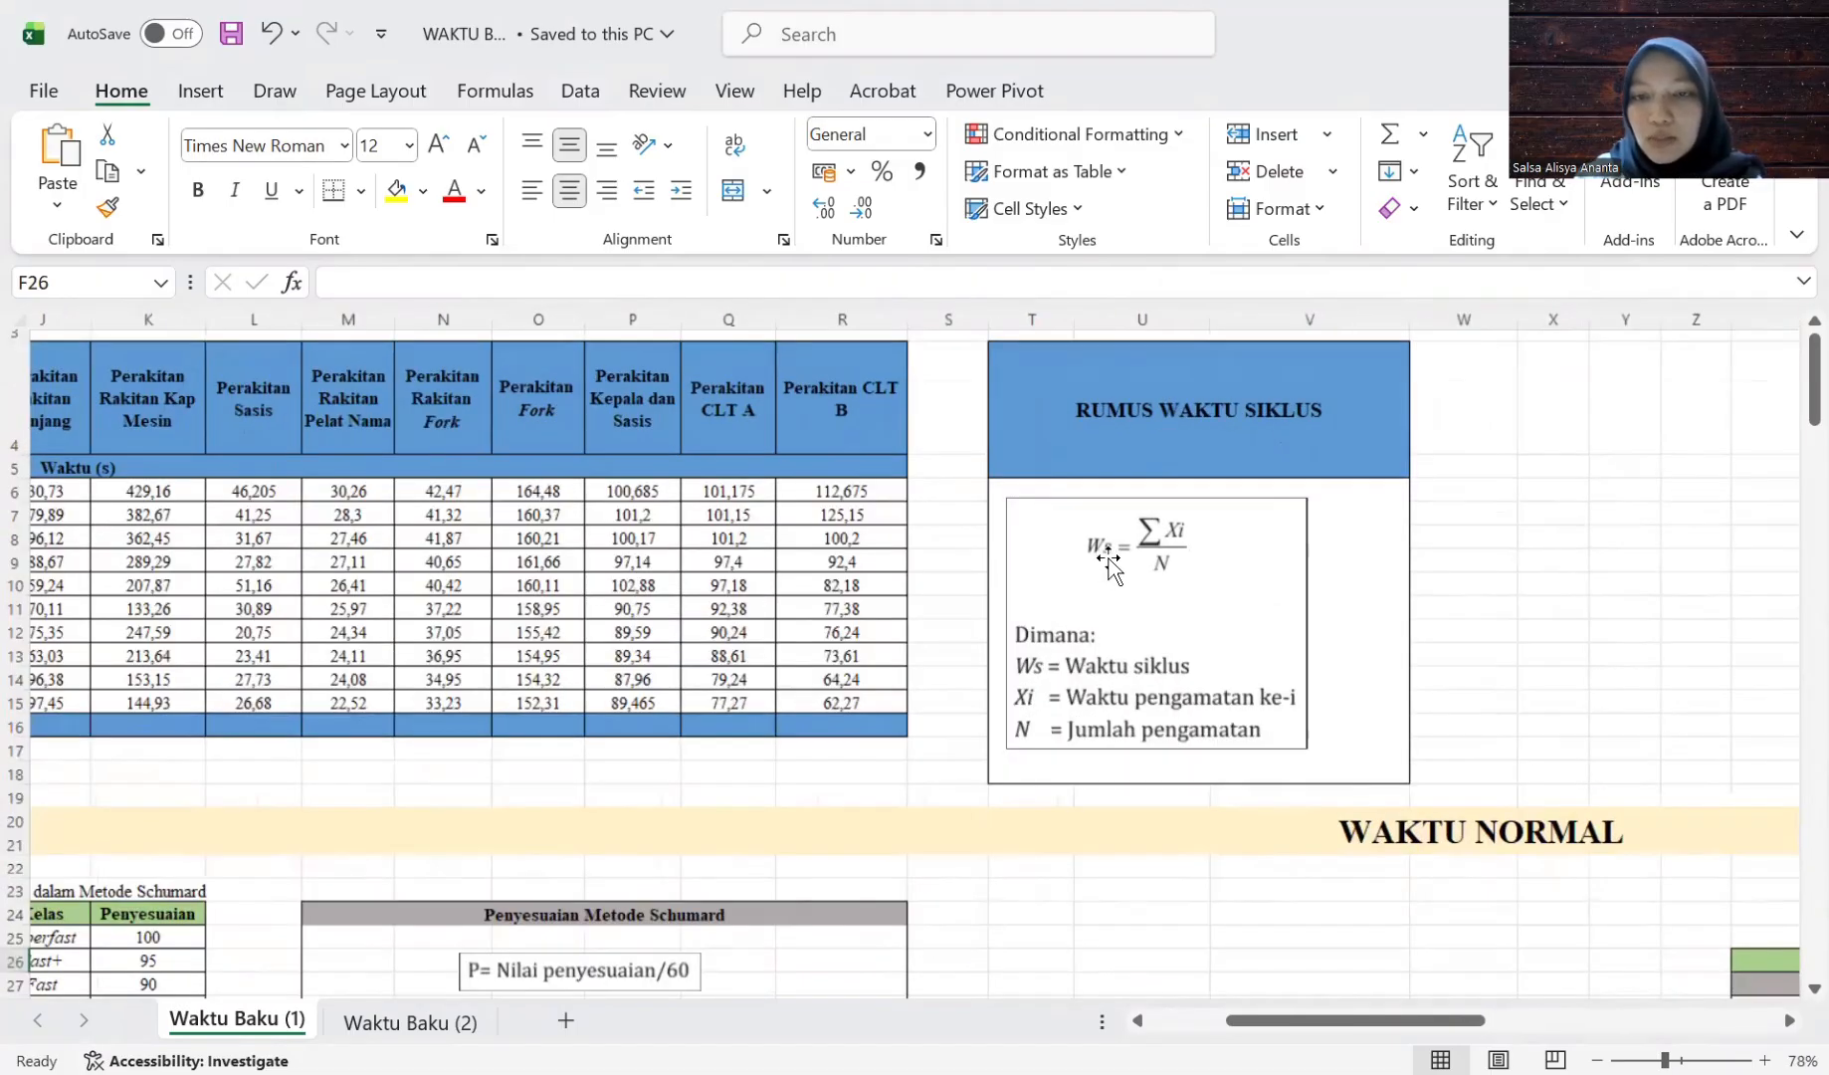
{"action": "scroll", "coordinate": [1128, 587], "scroll_direction": "up", "scroll_amount": 1, "text": "ctrl"}
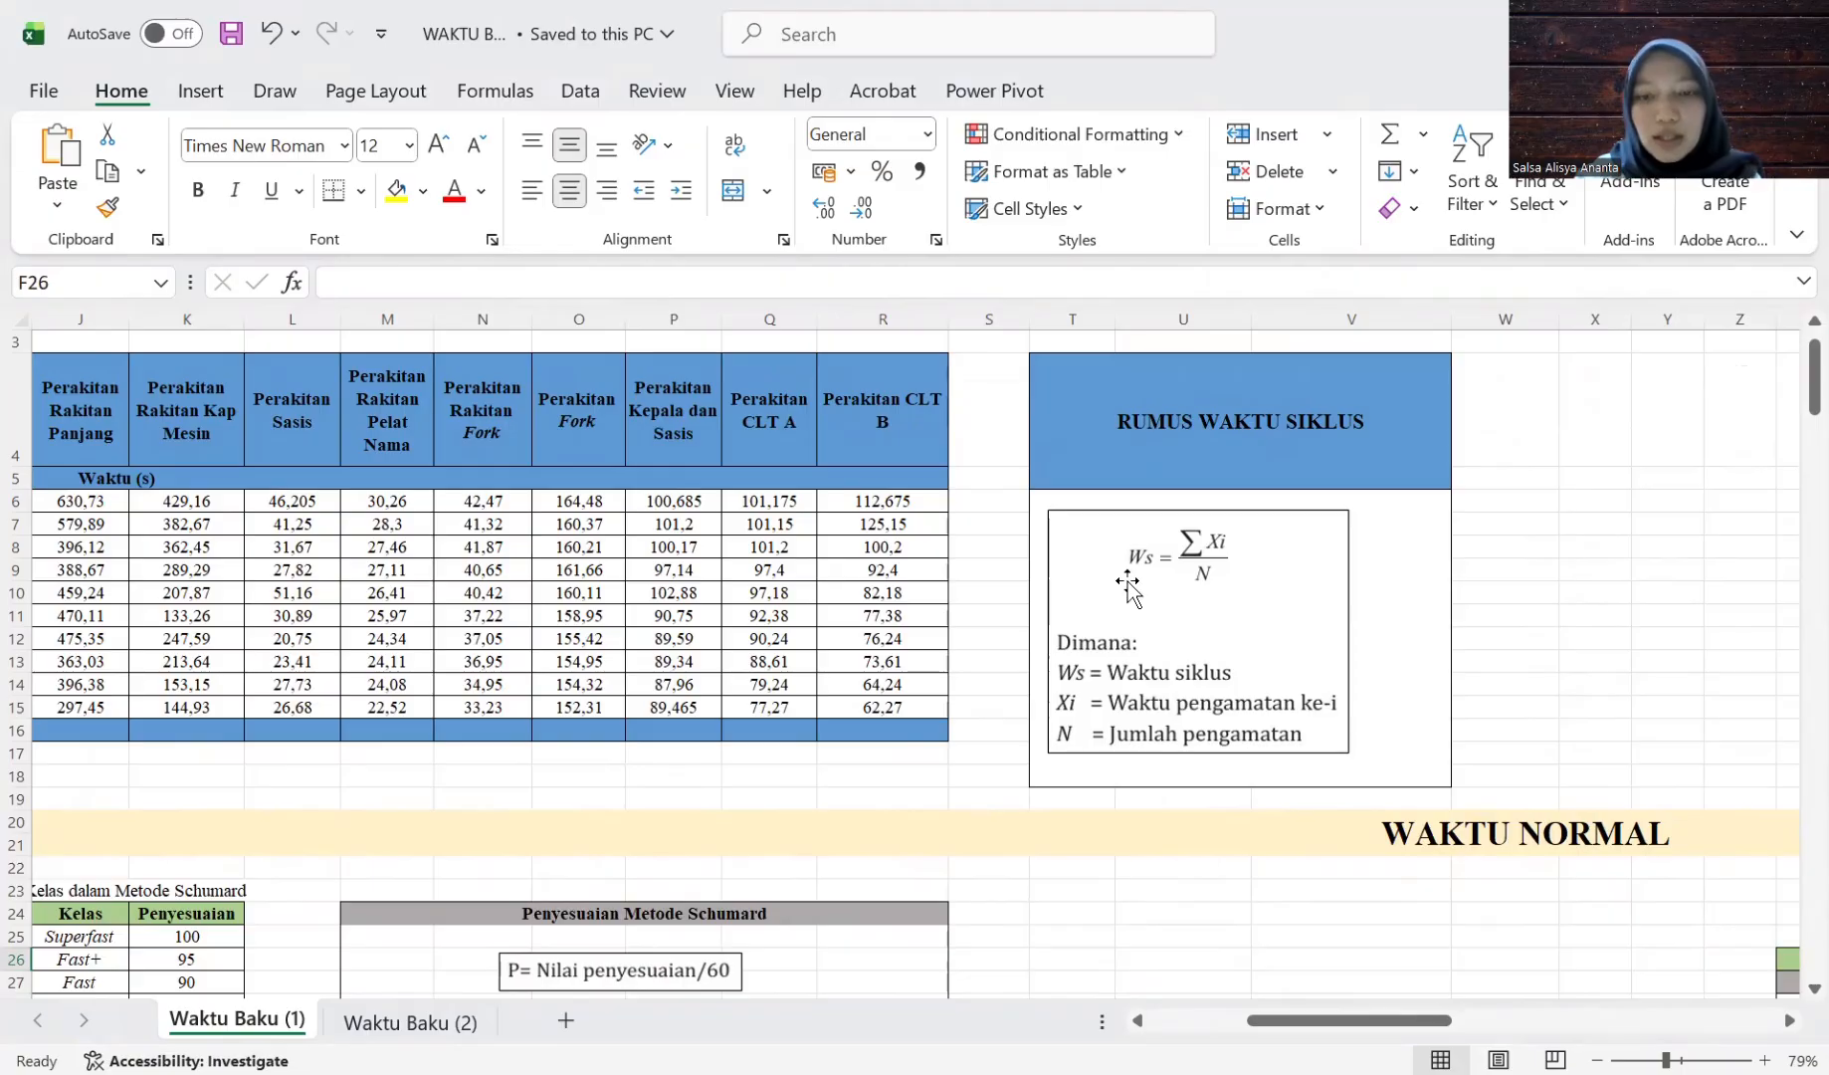
{"action": "scroll", "coordinate": [1128, 588], "scroll_direction": "left", "scroll_amount": 3}
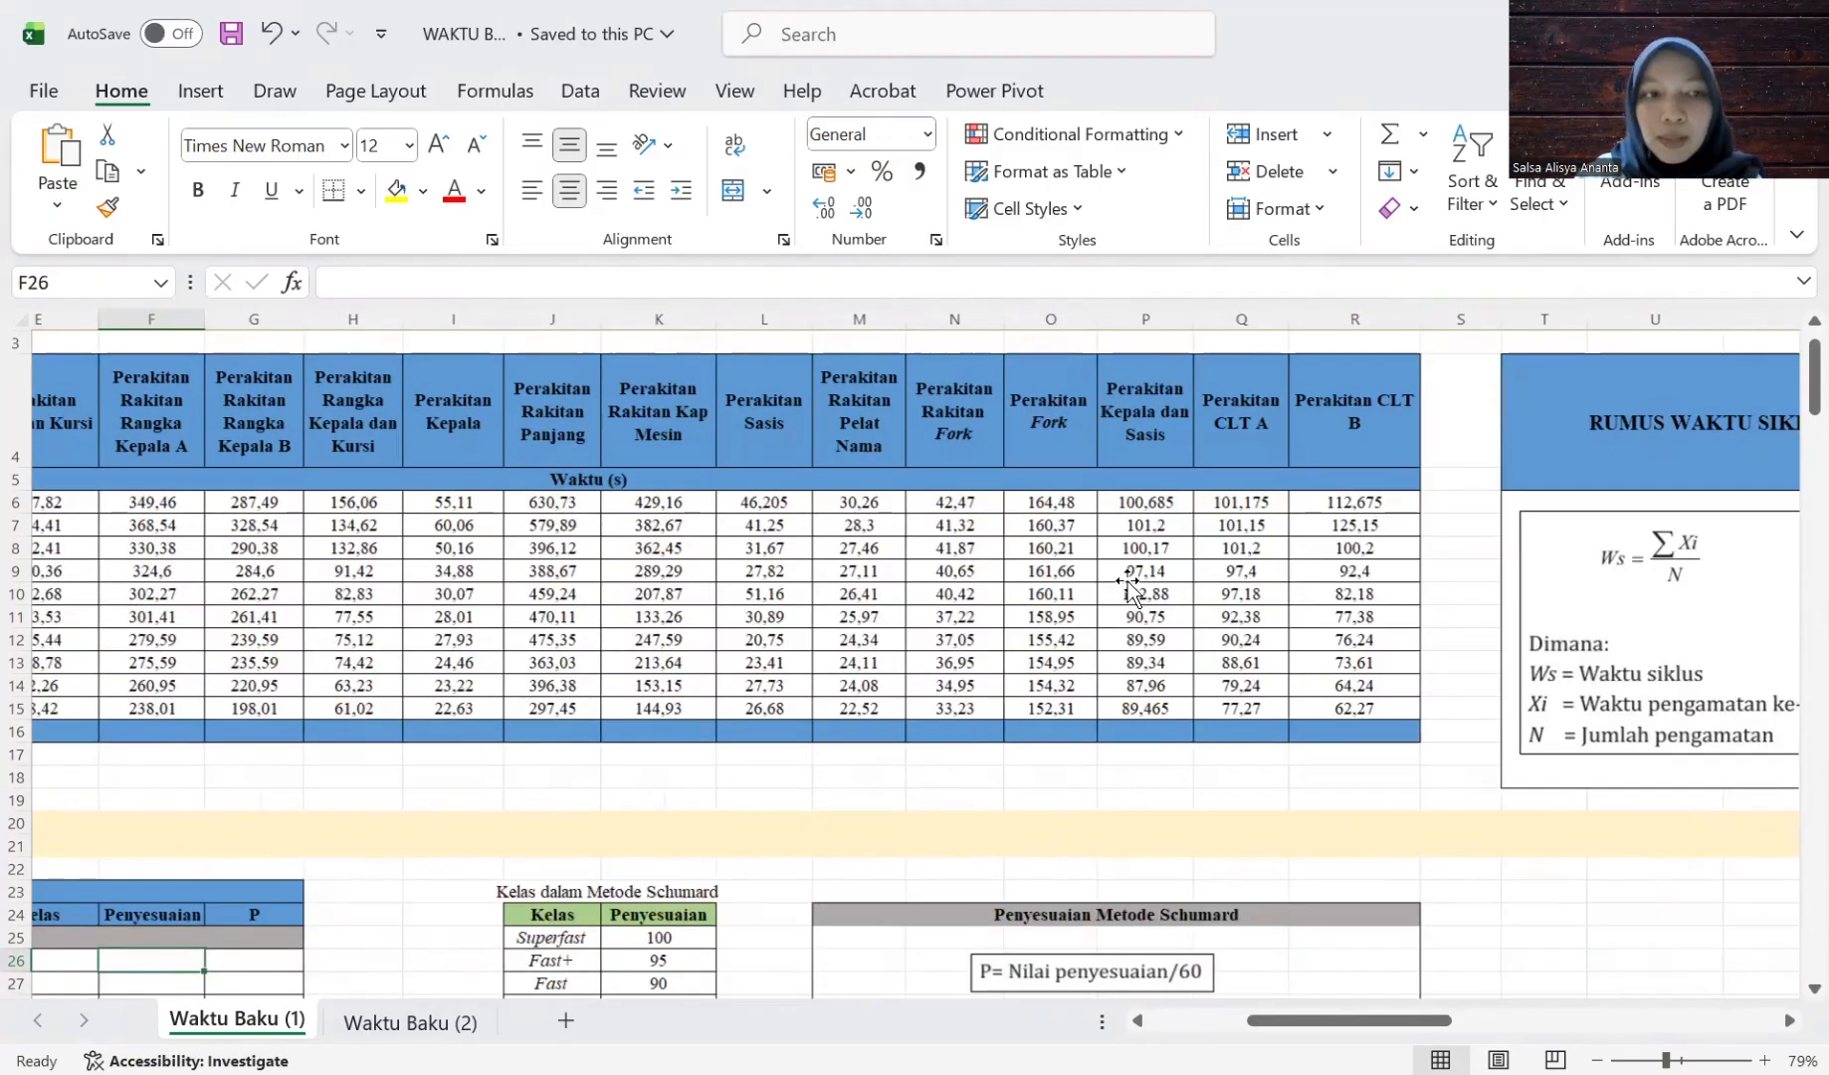
{"action": "scroll", "coordinate": [1132, 593], "scroll_direction": "left", "scroll_amount": 2}
{"action": "scroll", "coordinate": [1132, 593], "scroll_direction": "up", "scroll_amount": 1}
Calculate the Ws cycle time for Perakitan Rakitan Setir in D16 as the average of D6:D15.
{"action": "left_click", "coordinate": [360, 753]}
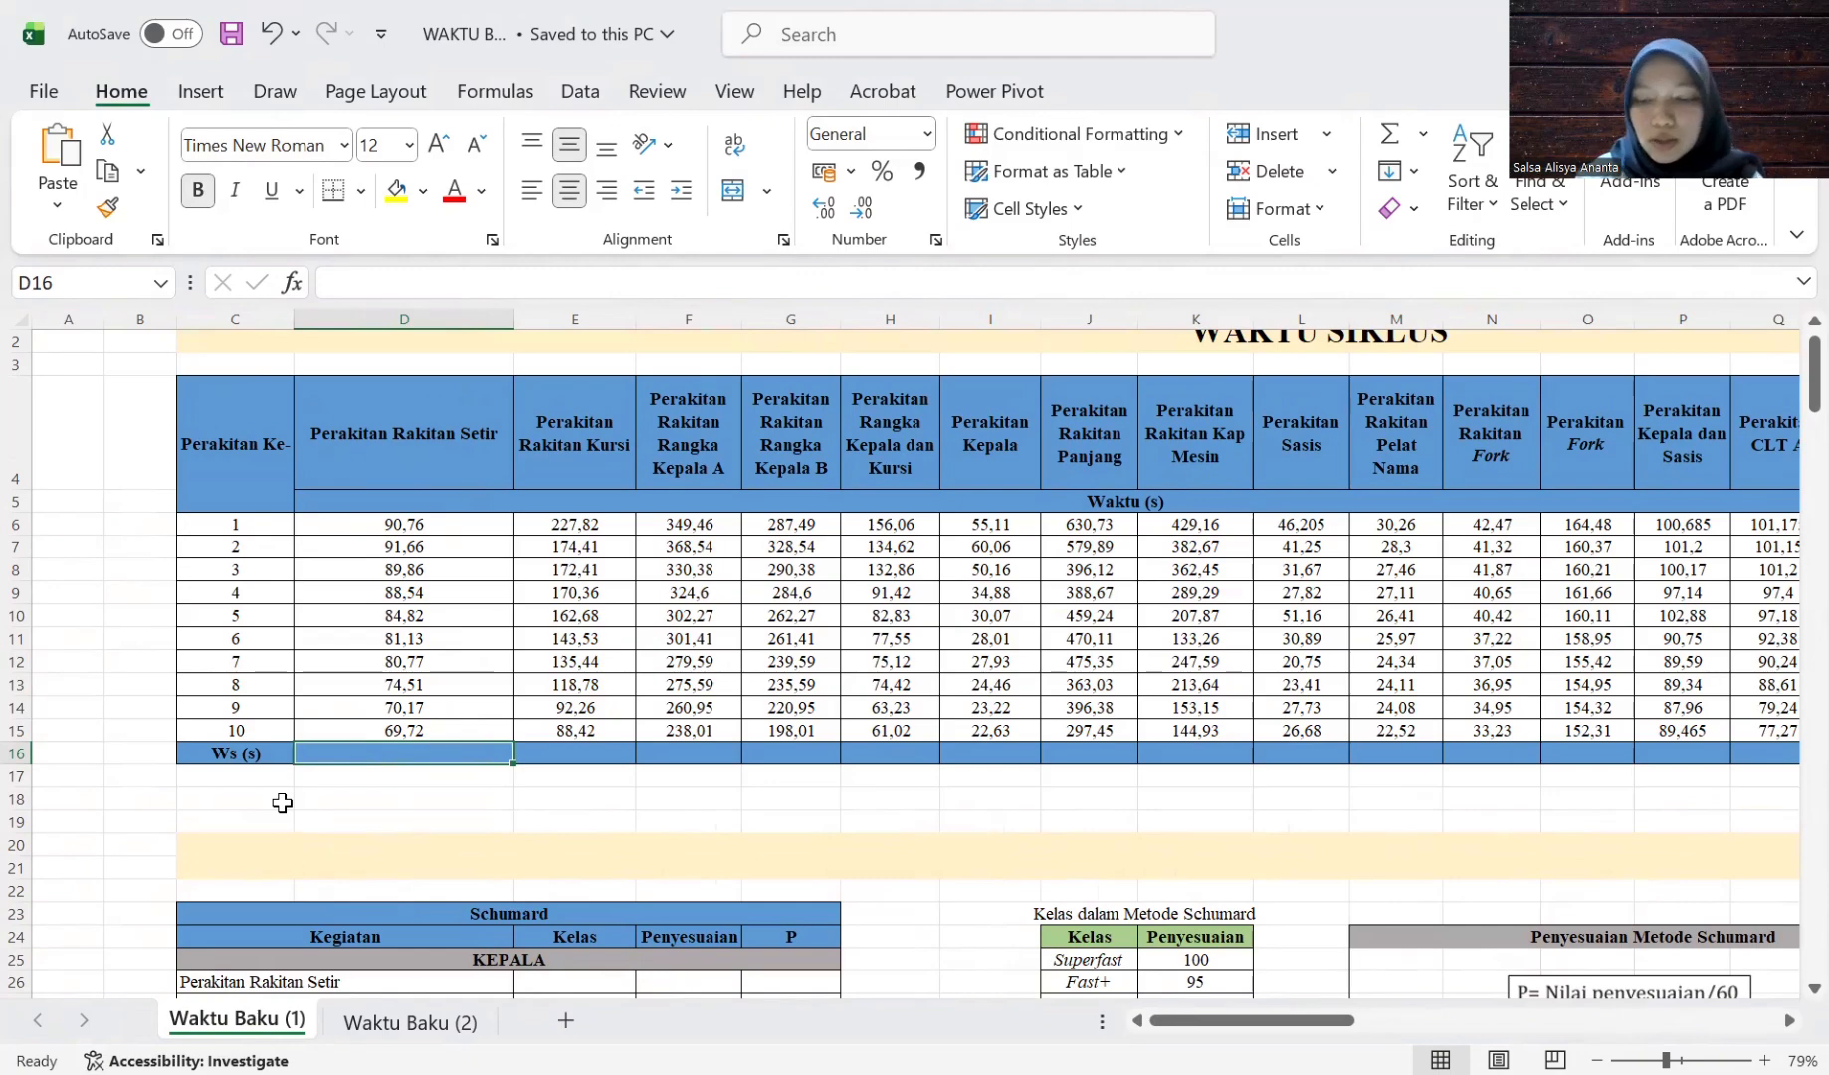
{"action": "type", "text": "=a"}
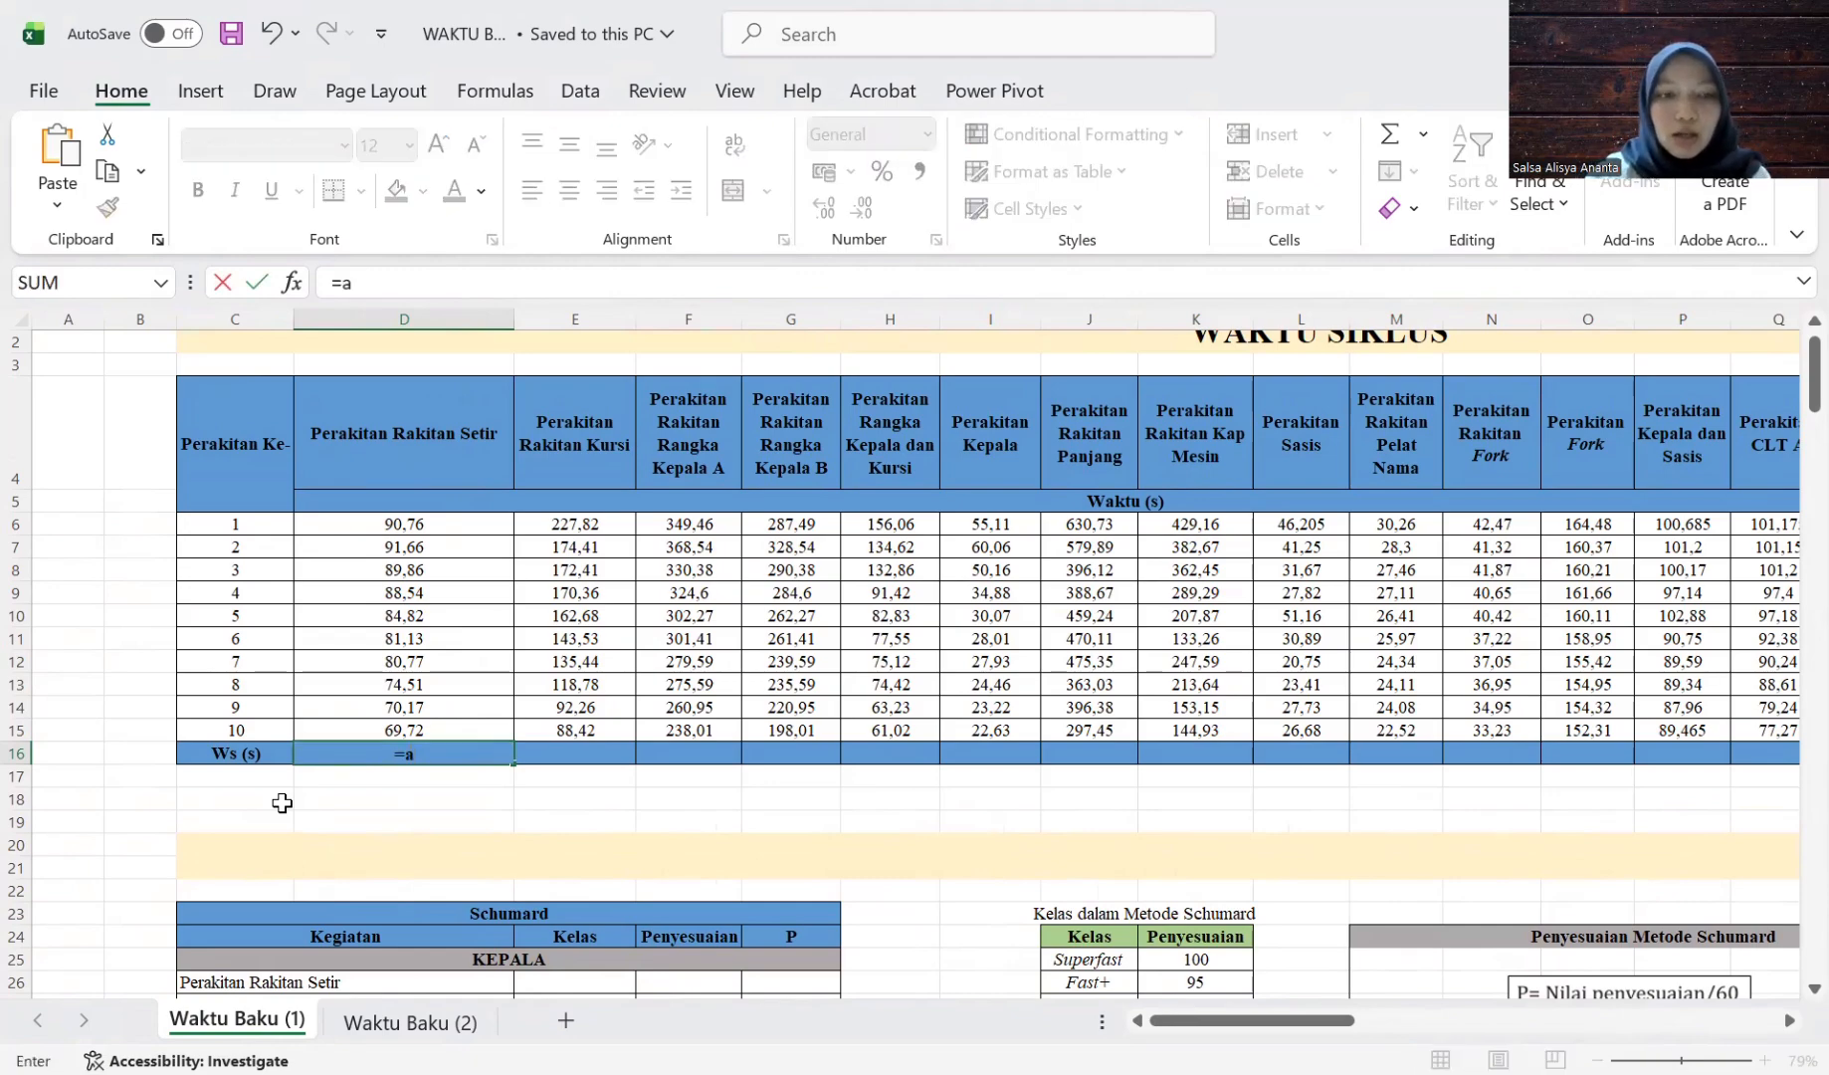
{"action": "type", "text": "verage"}
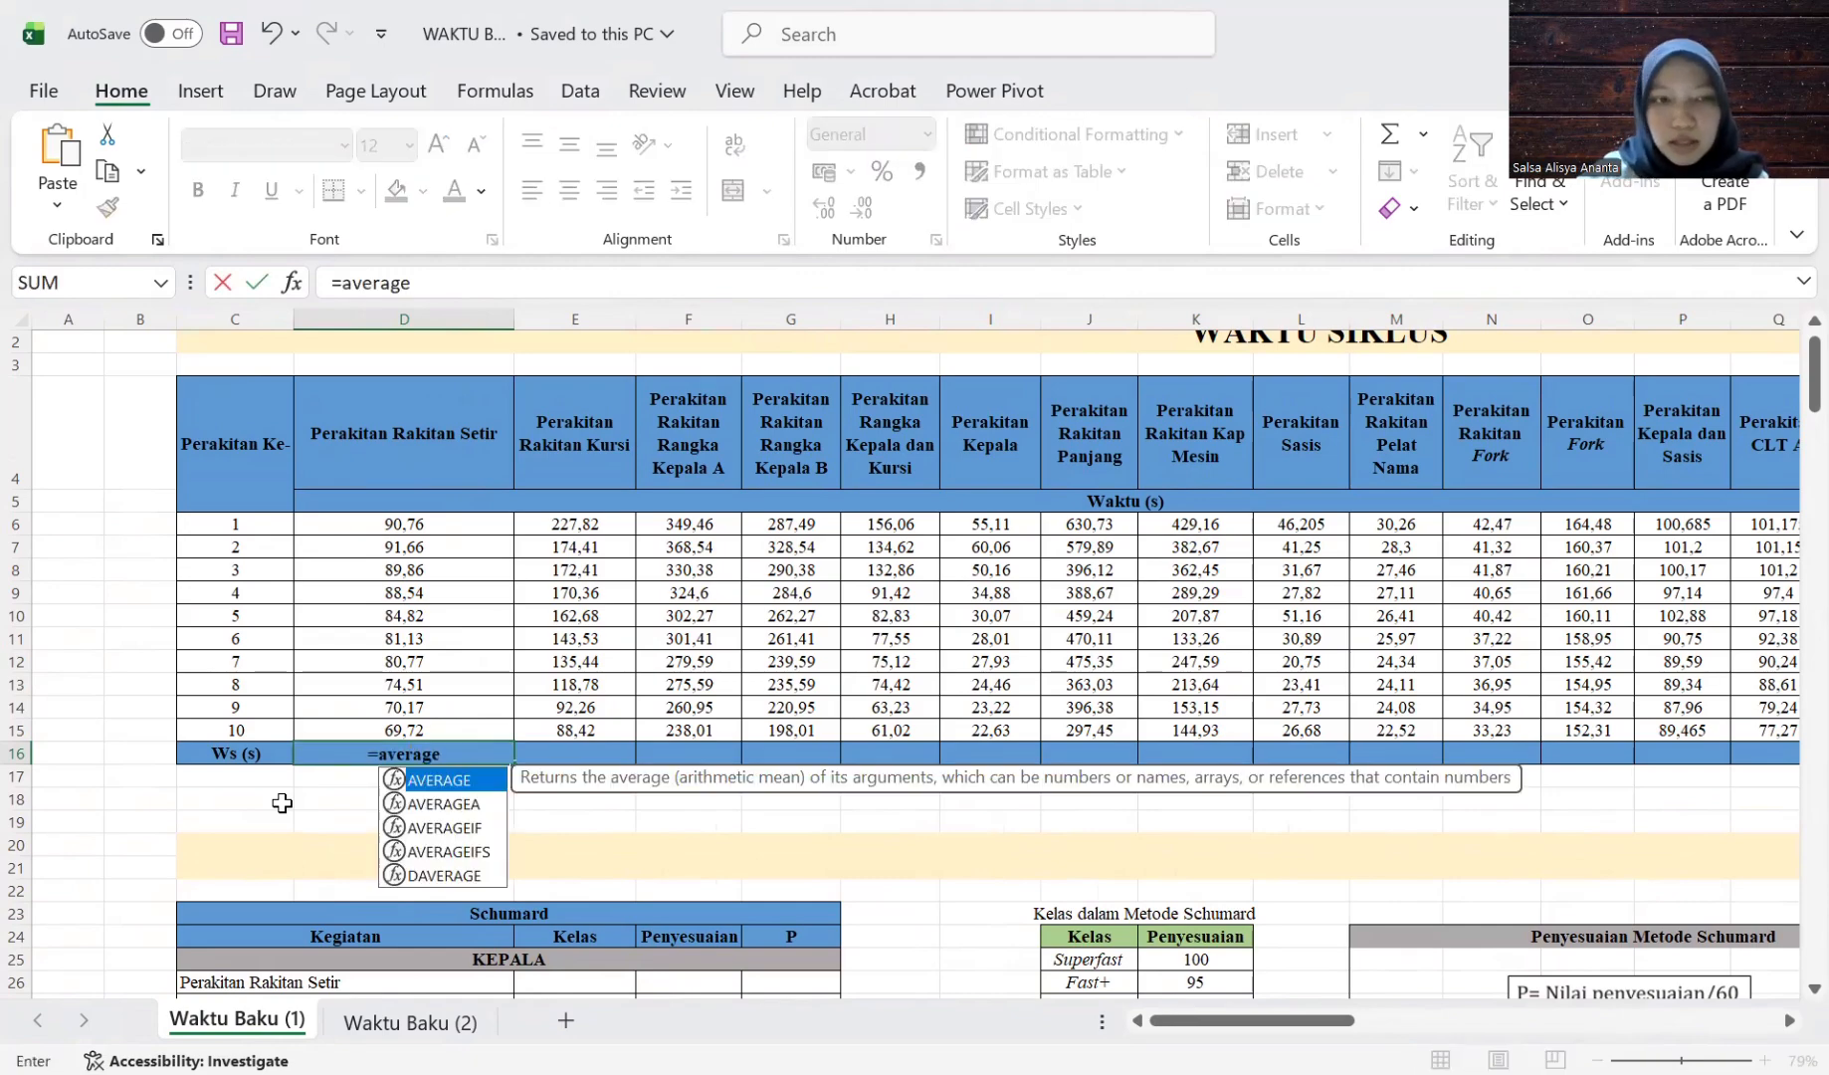
{"action": "type", "text": "("}
{"action": "left_click", "coordinate": [365, 525]}
{"action": "key", "text": "ctrl+shift+Down"}
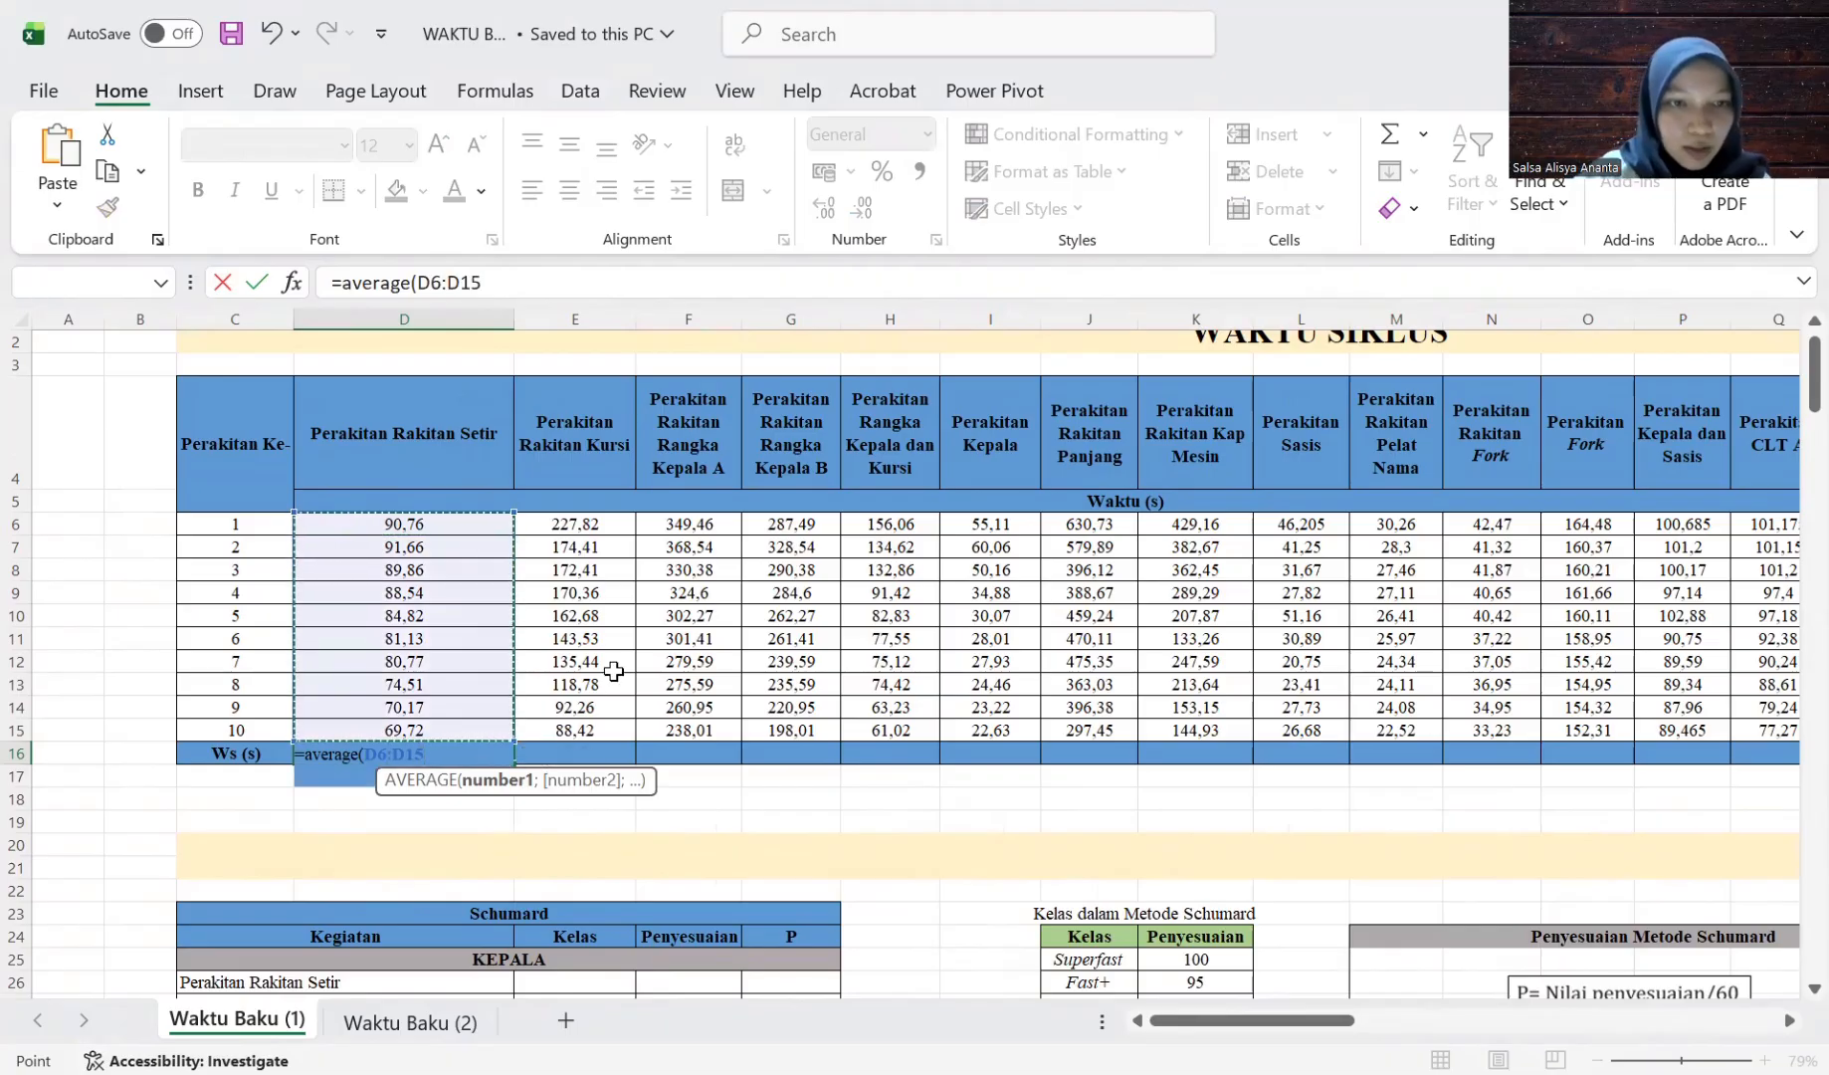
{"action": "key", "text": "Return"}
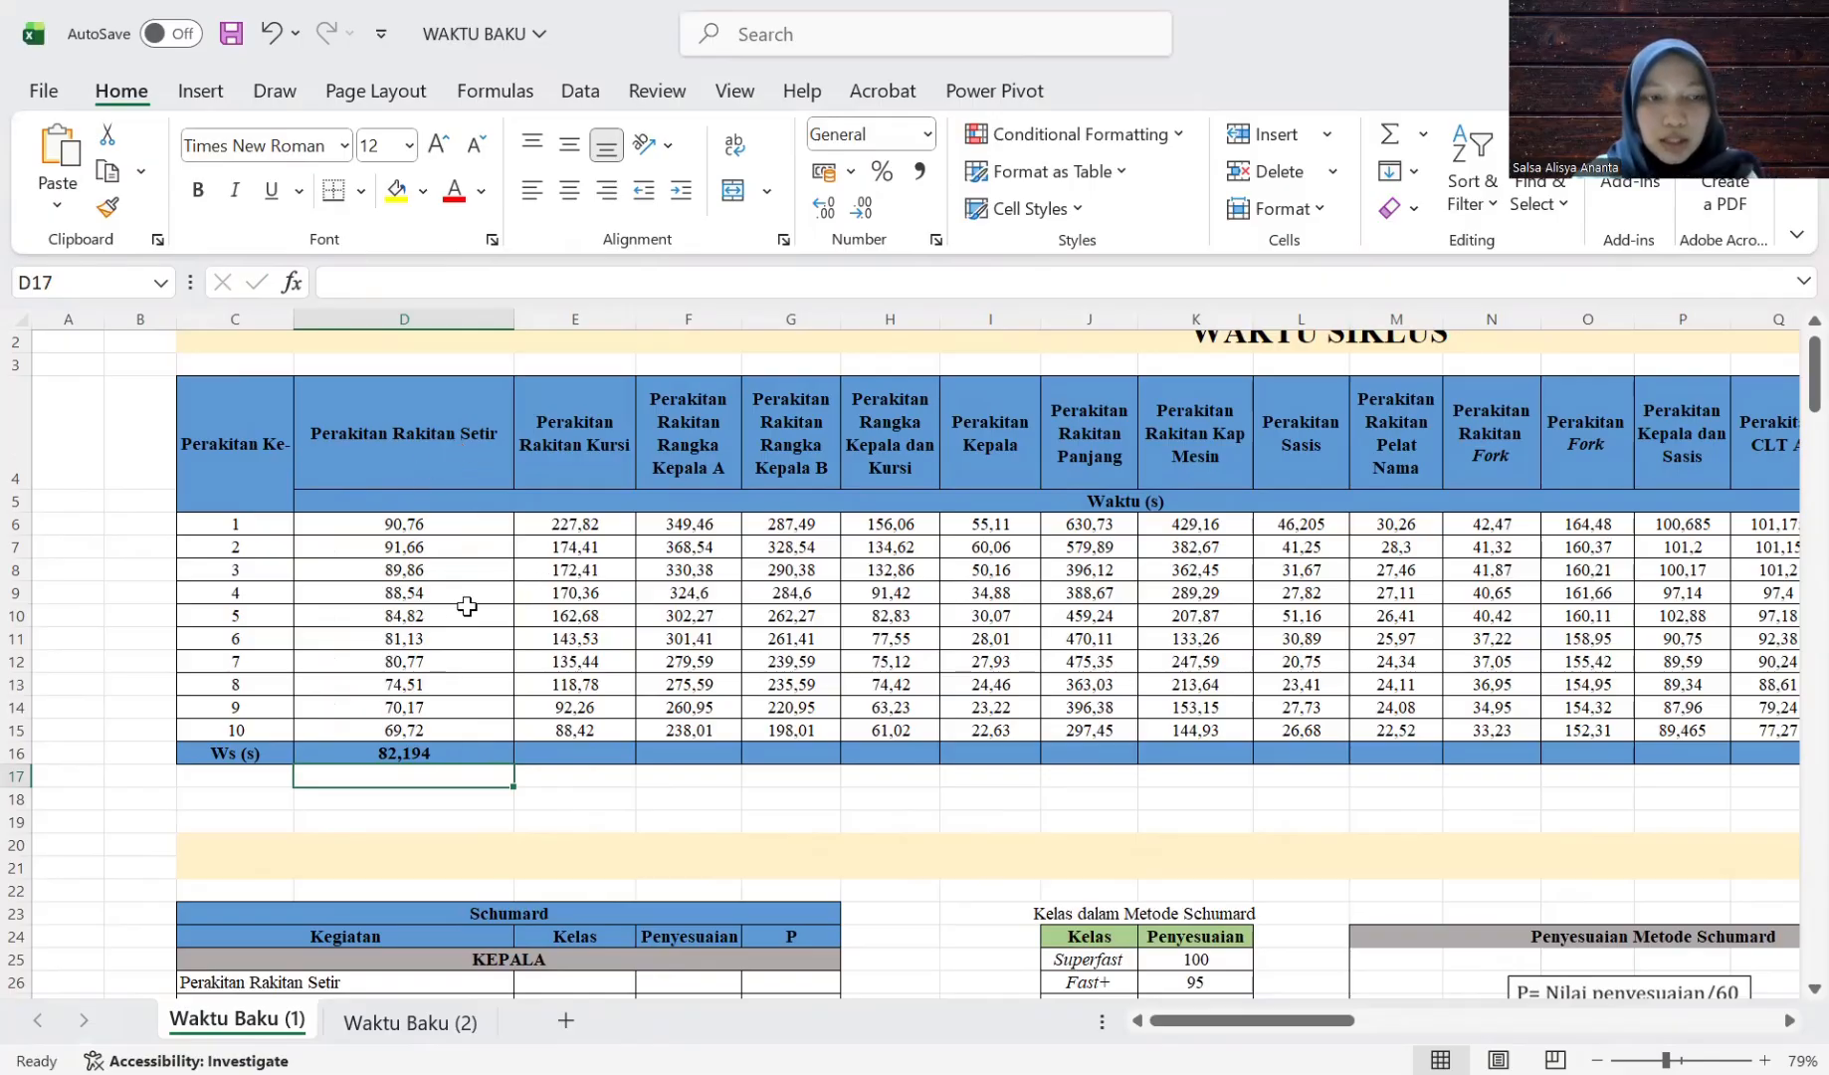
Fill the average formula from D16 across the Ws row through Perakitan CLT B in column R.
{"action": "left_click", "coordinate": [452, 752]}
{"action": "scroll", "coordinate": [581, 756], "scroll_direction": "down", "scroll_amount": 3}
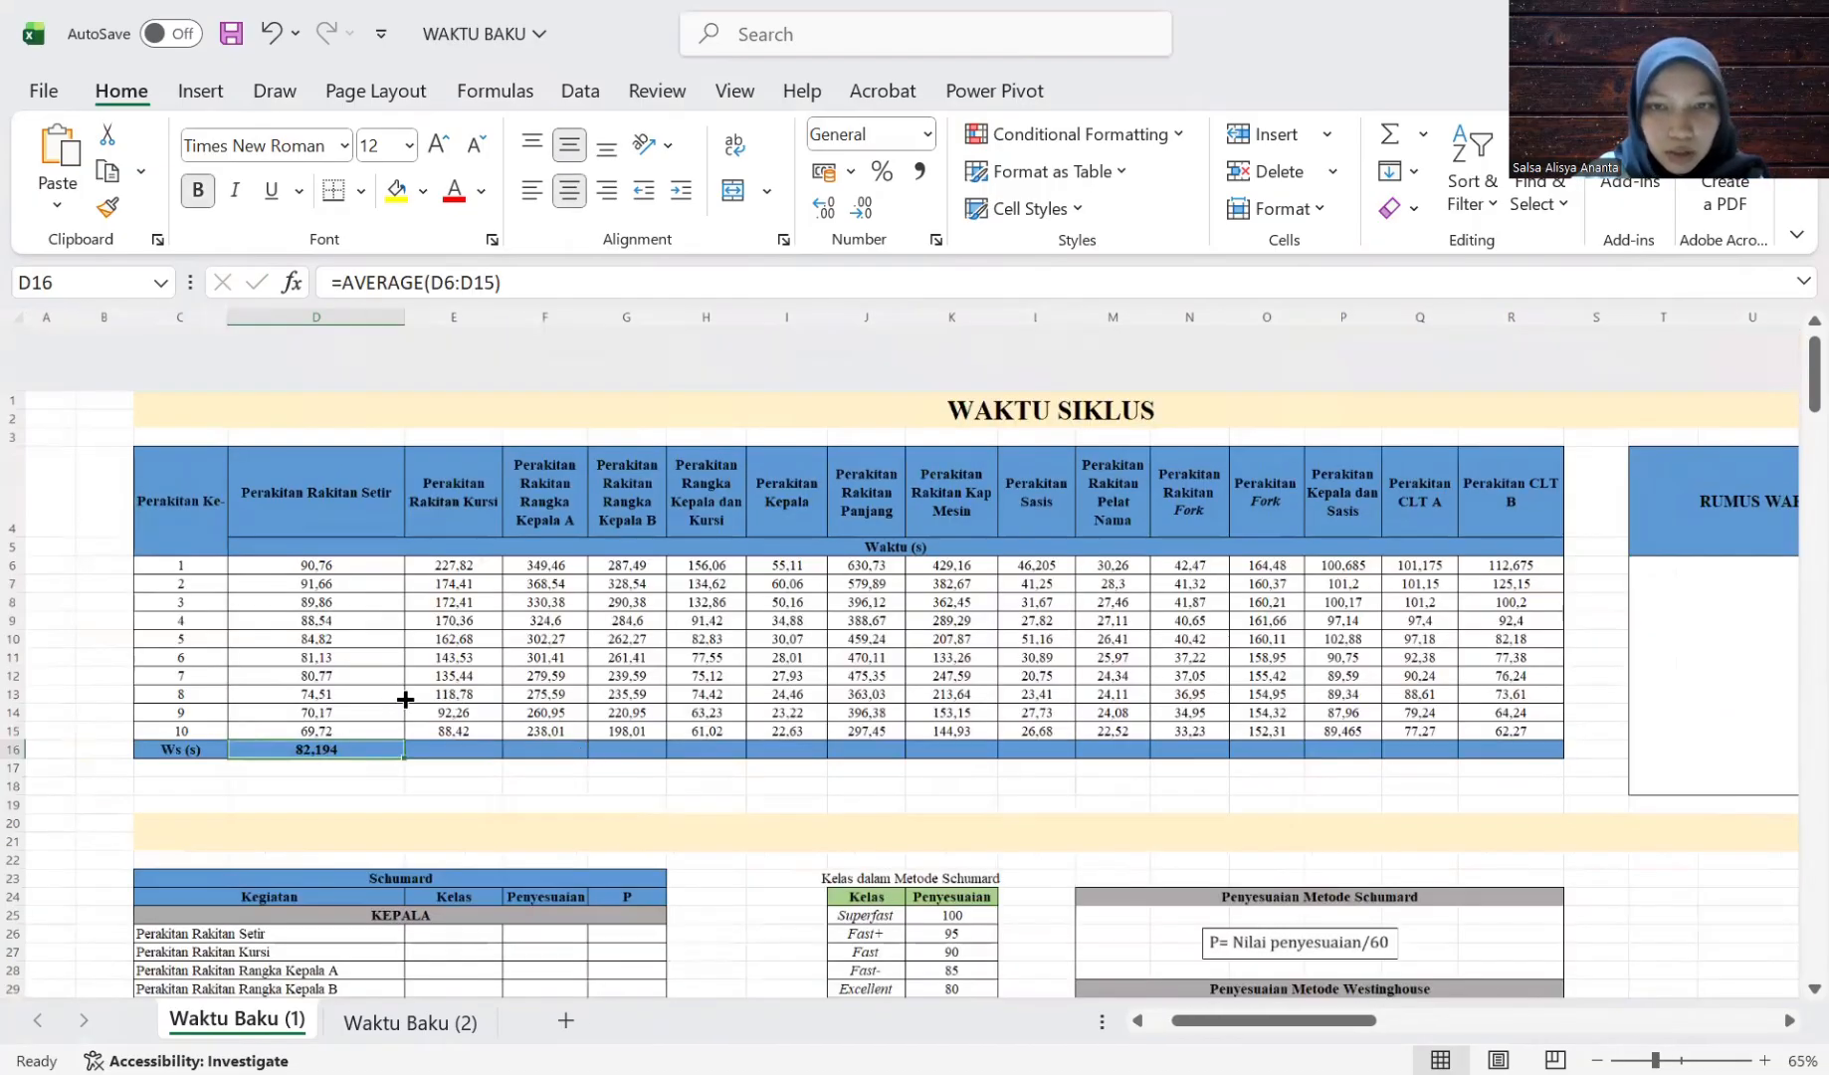
{"action": "left_click_drag", "start_coordinate": [405, 700], "coordinate": [1552, 696]}
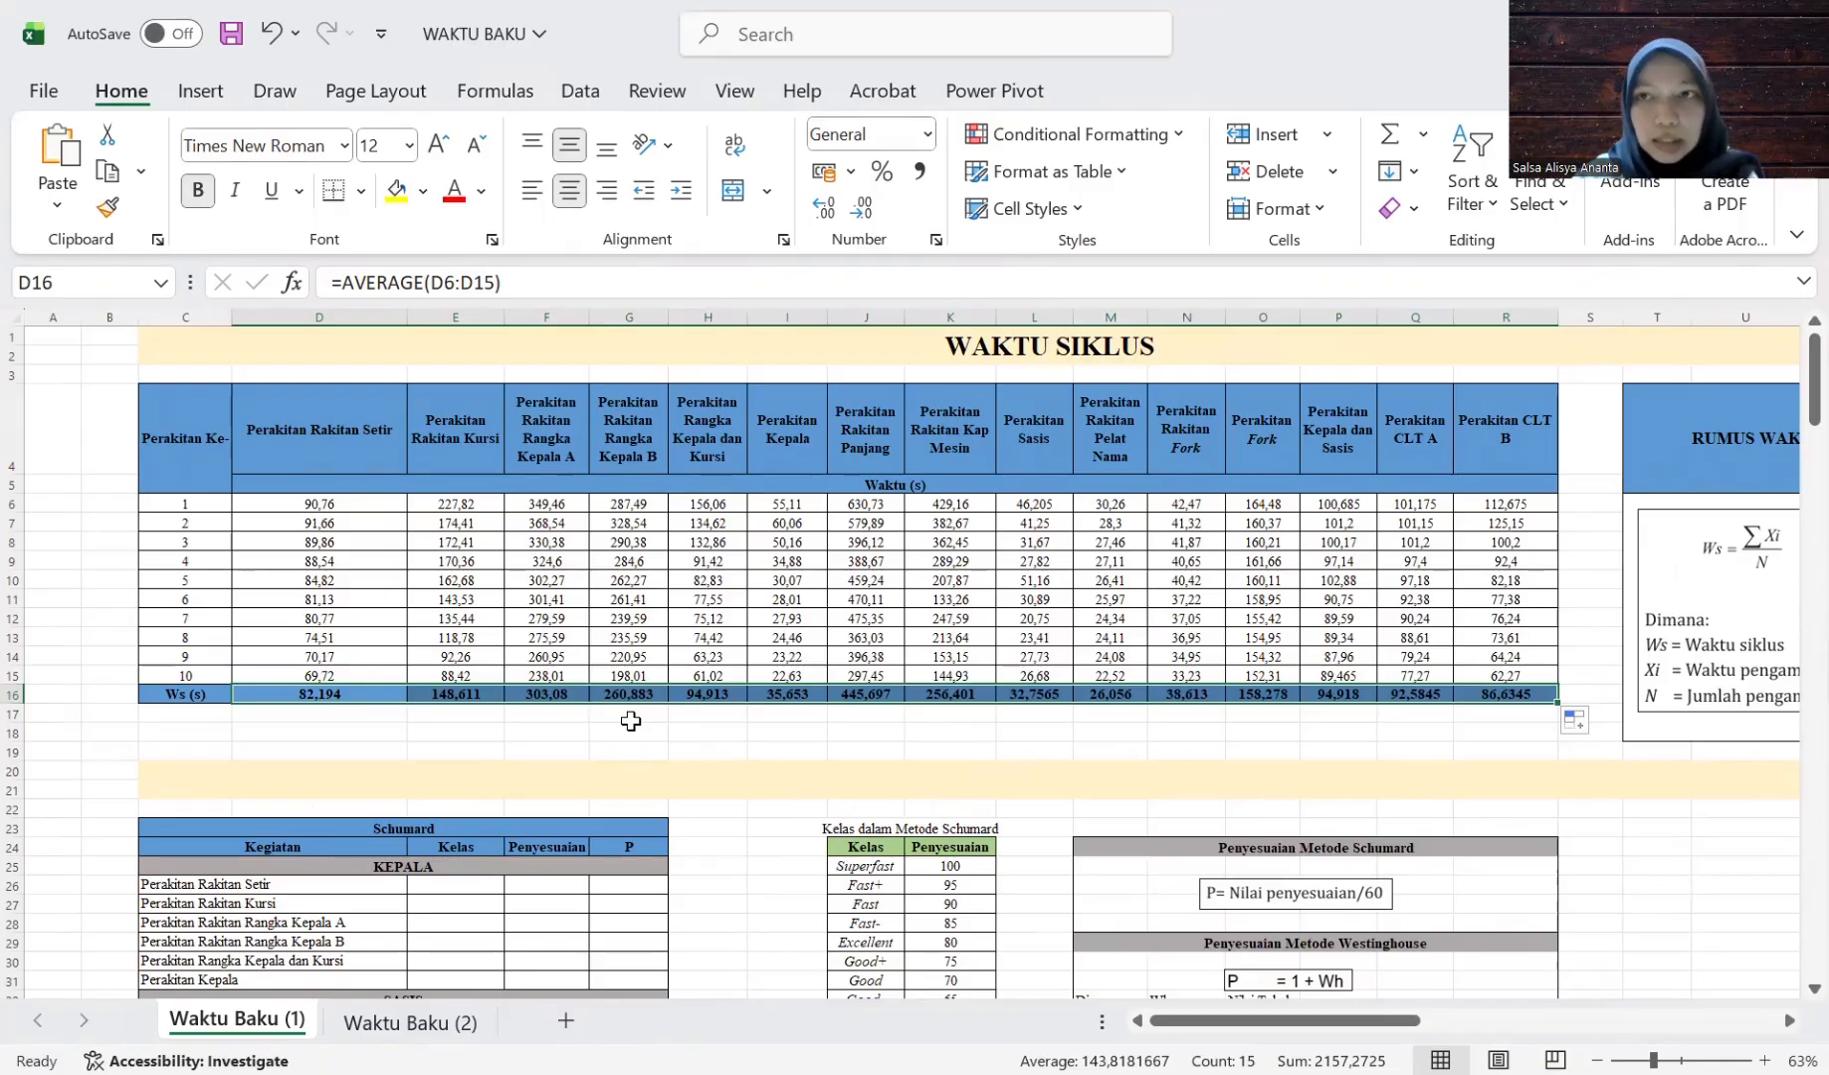
Set the Schumard Kelas of Perakitan Rakitan Setir in E26 by referencing the Normal class in J33.
{"action": "scroll", "coordinate": [748, 757], "scroll_direction": "down", "scroll_amount": 2}
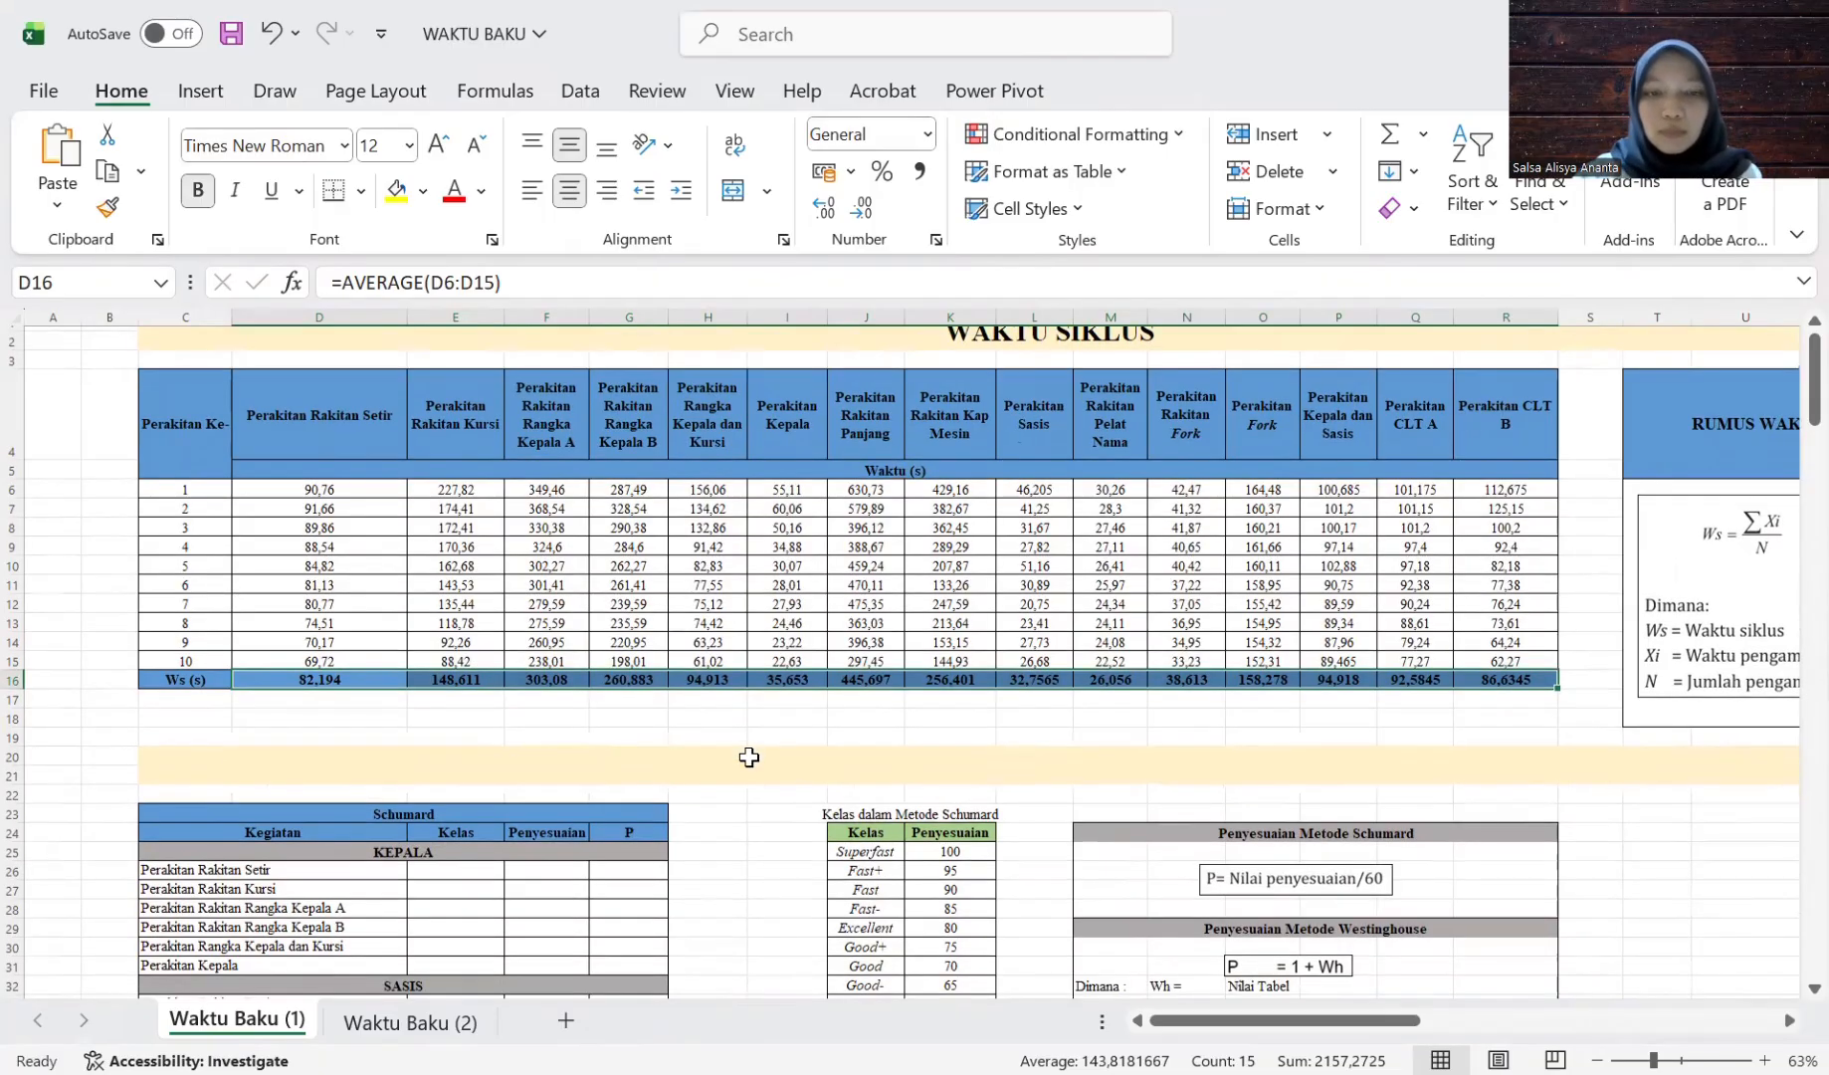
{"action": "scroll", "coordinate": [749, 757], "scroll_direction": "down", "scroll_amount": 2}
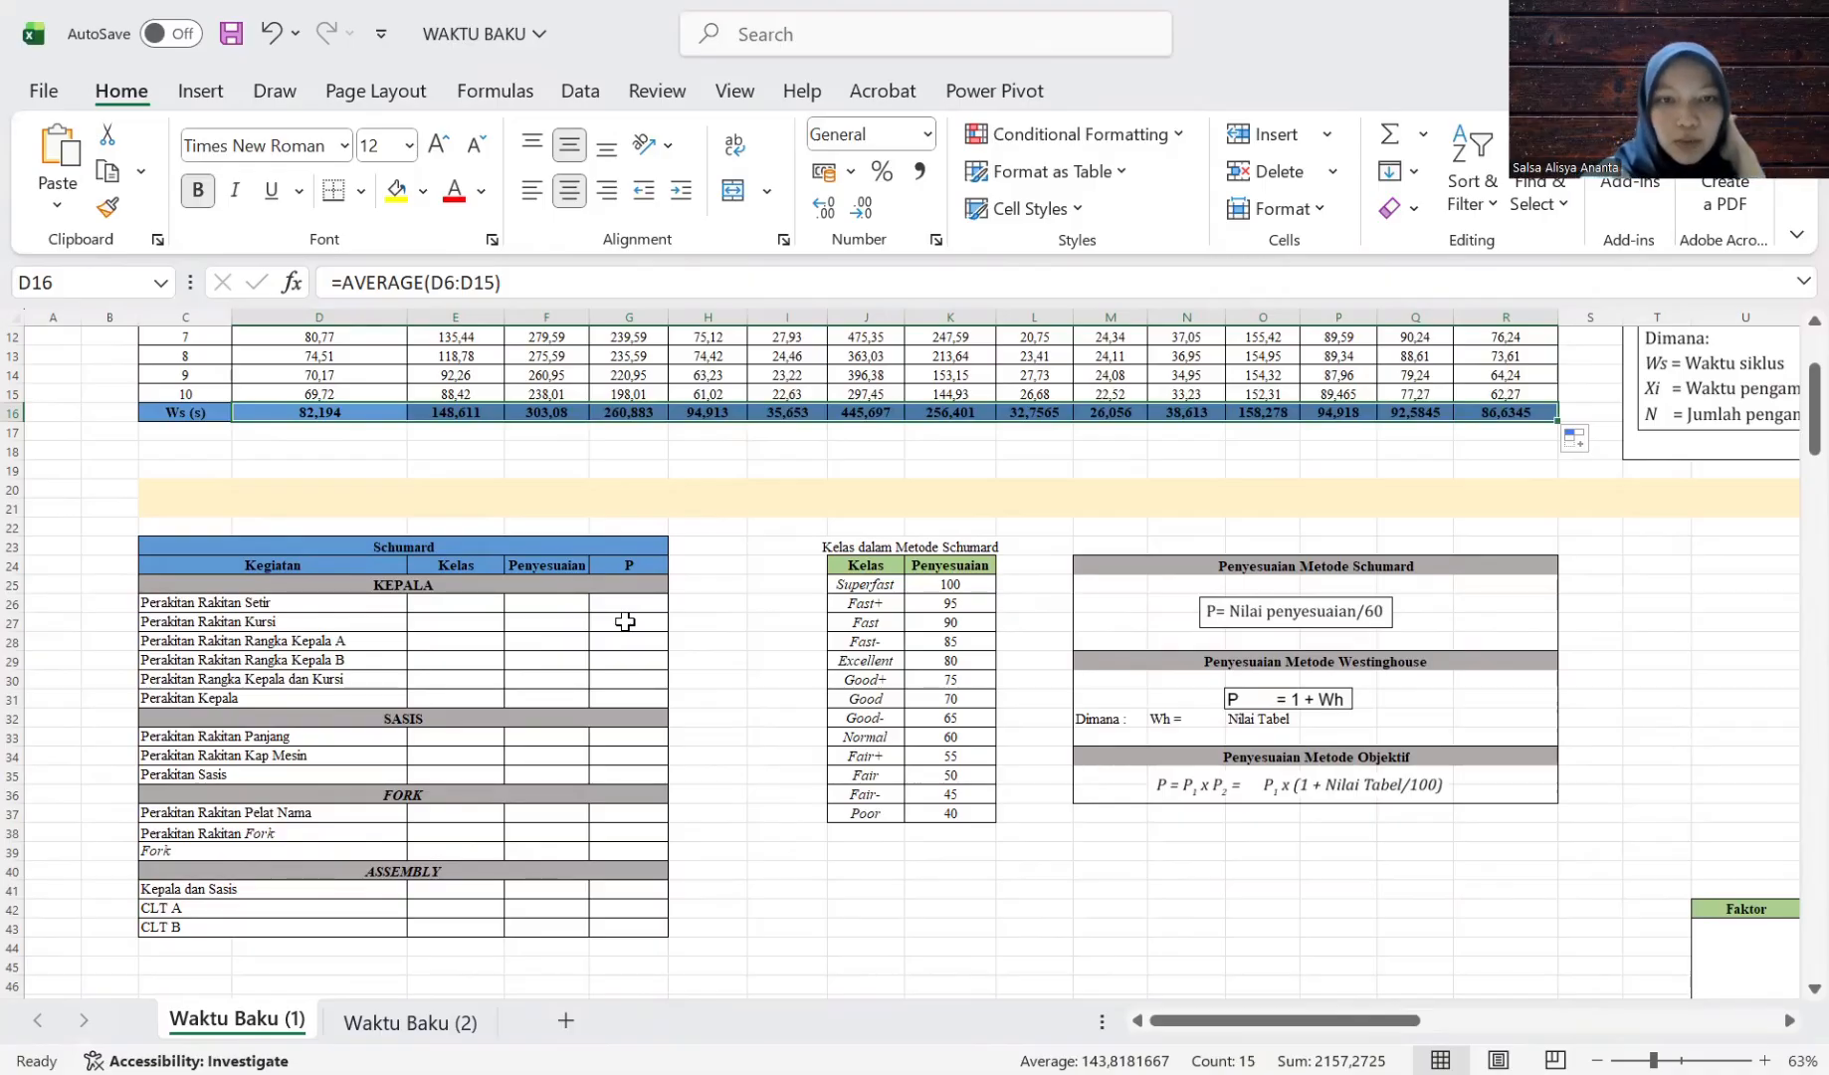
{"action": "scroll", "coordinate": [625, 622], "scroll_direction": "up", "scroll_amount": 1, "text": "ctrl"}
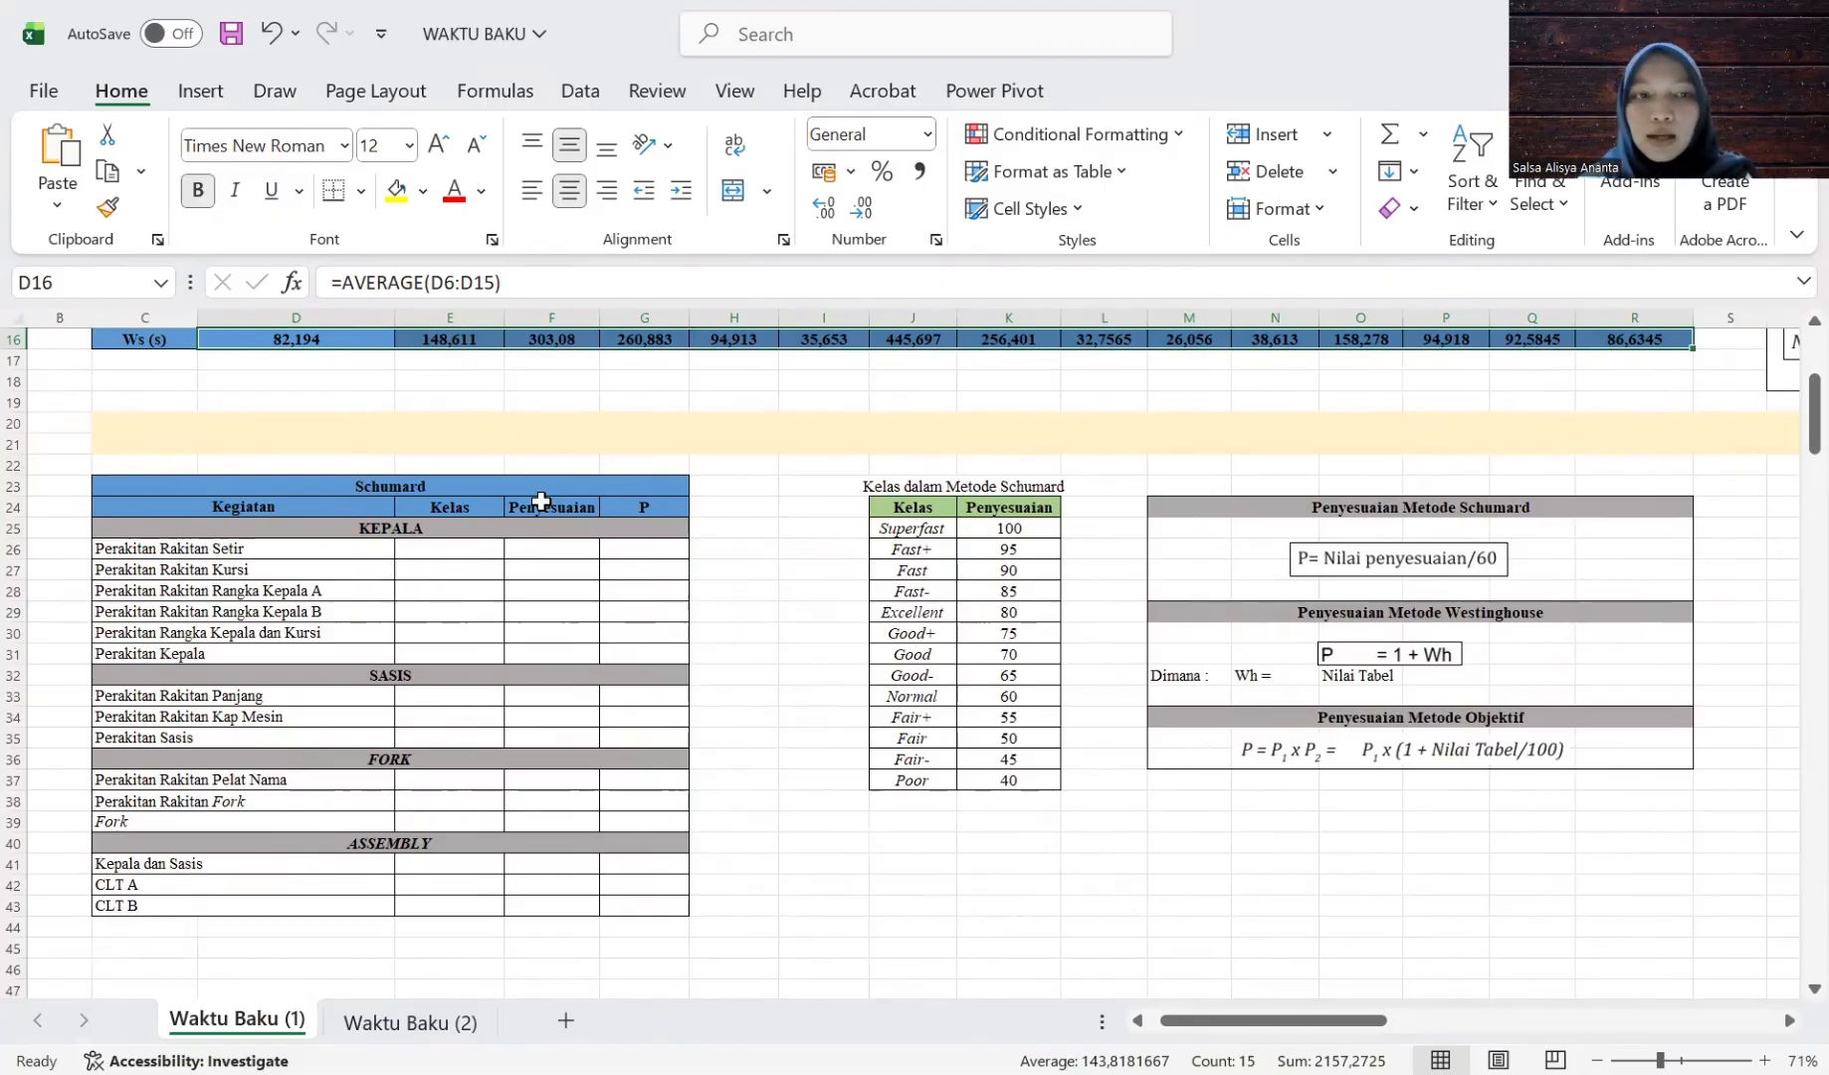
{"action": "left_click", "coordinate": [455, 546]}
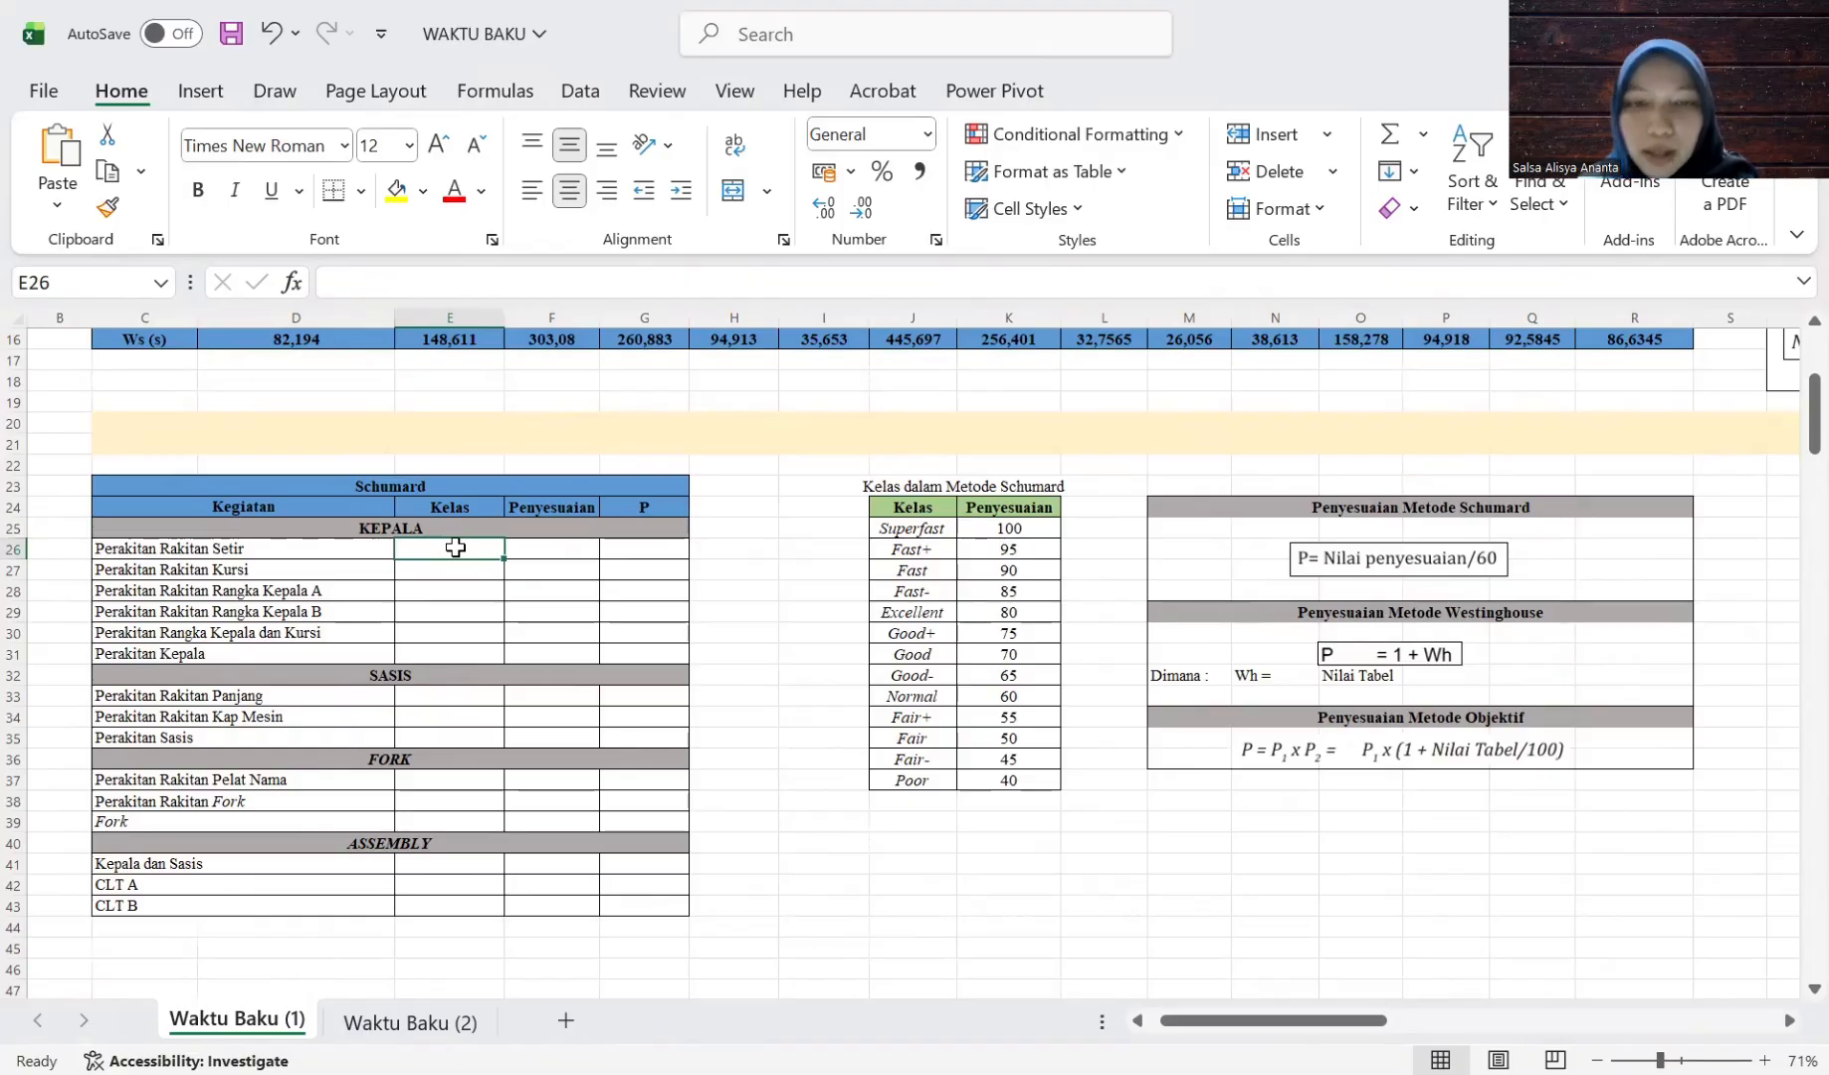
{"action": "type", "text": "Norm"}
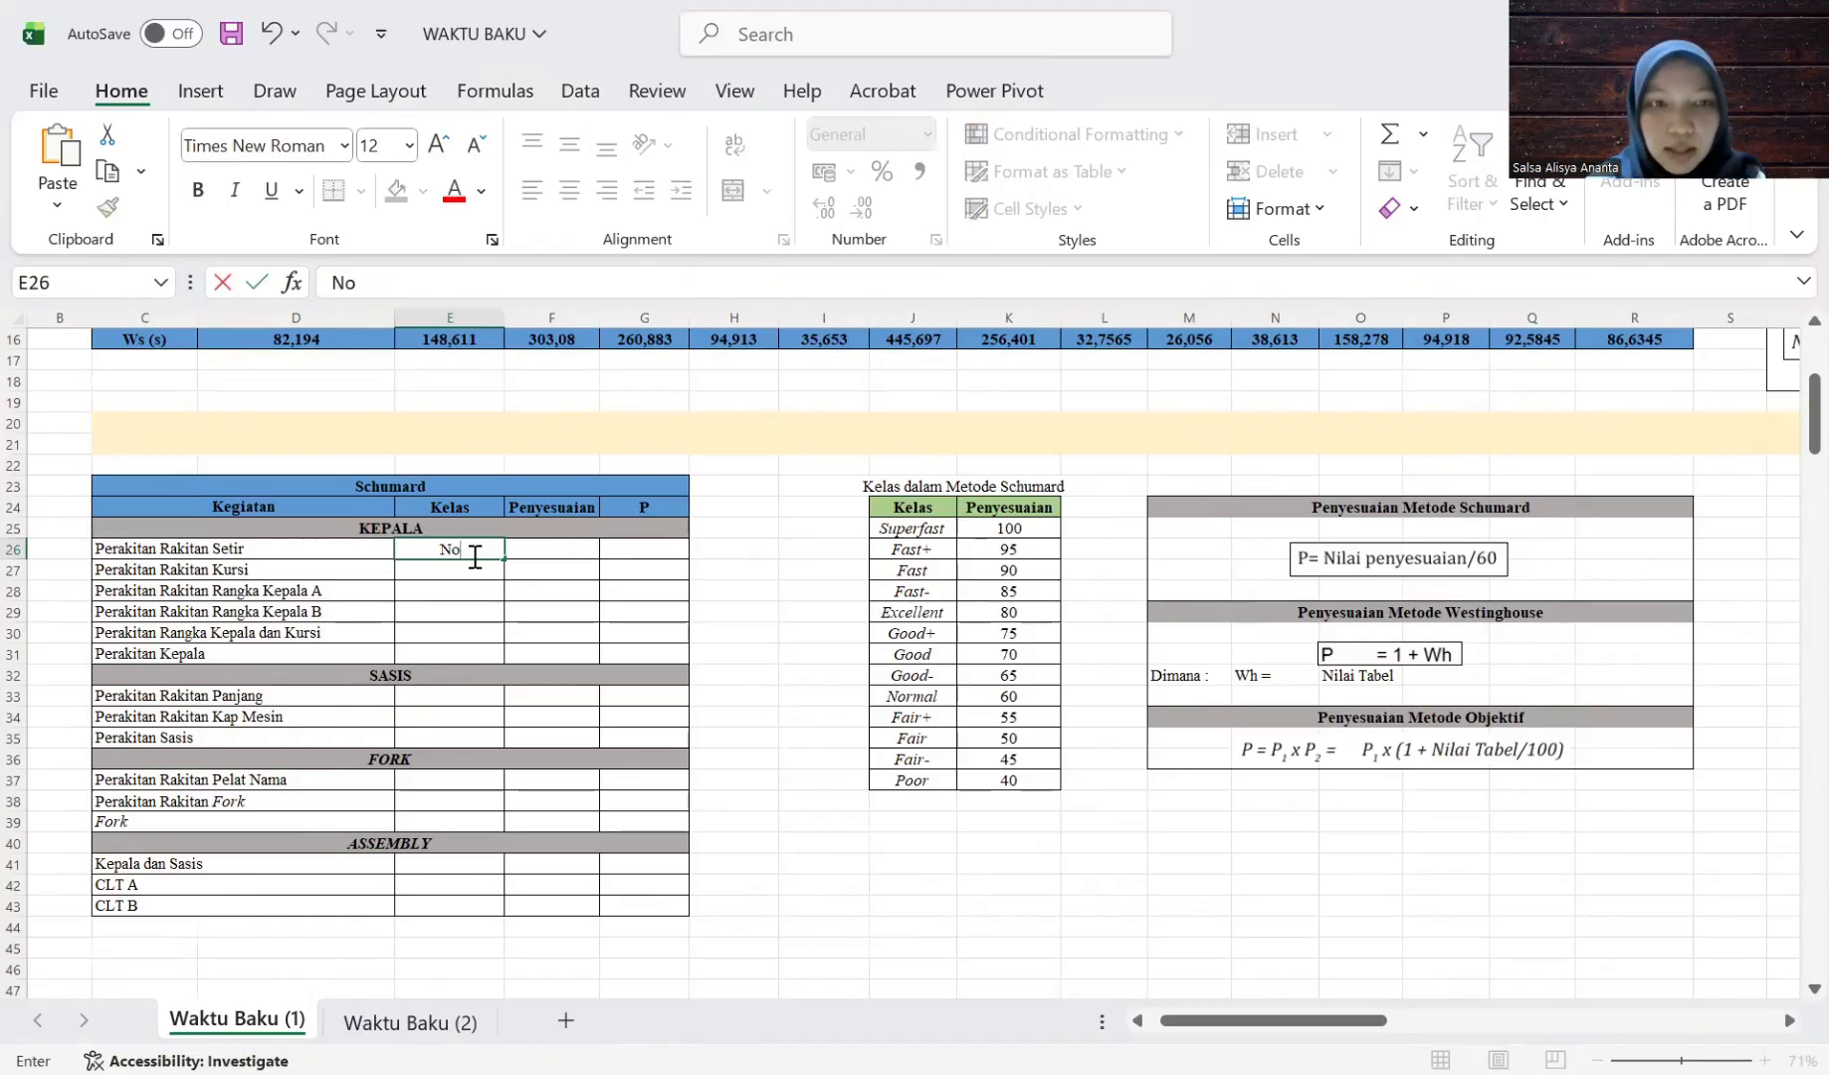
{"action": "key", "text": "BackSpace"}
{"action": "key", "text": "BackSpace"}
{"action": "key", "text": "BackSpace"}
{"action": "key", "text": "BackSpace"}
{"action": "type", "text": "="}
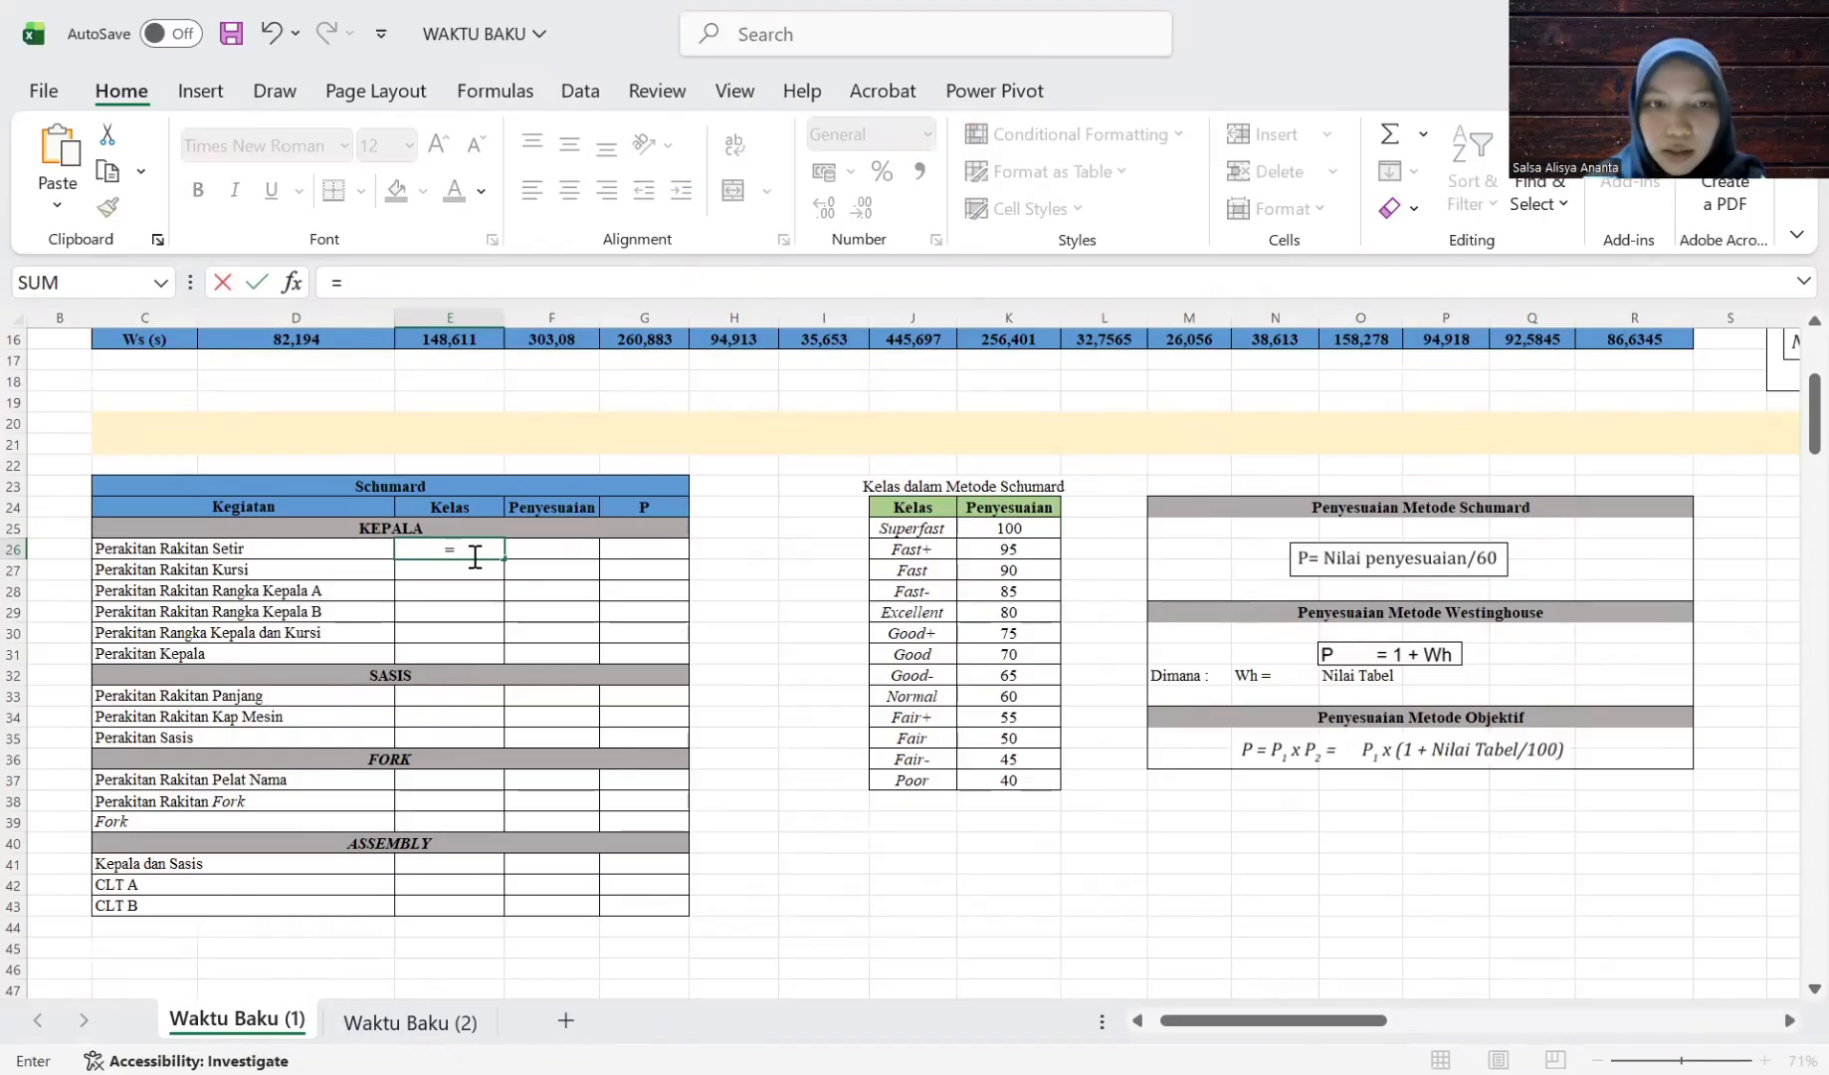
{"action": "left_click", "coordinate": [913, 696]}
{"action": "key", "text": "Return"}
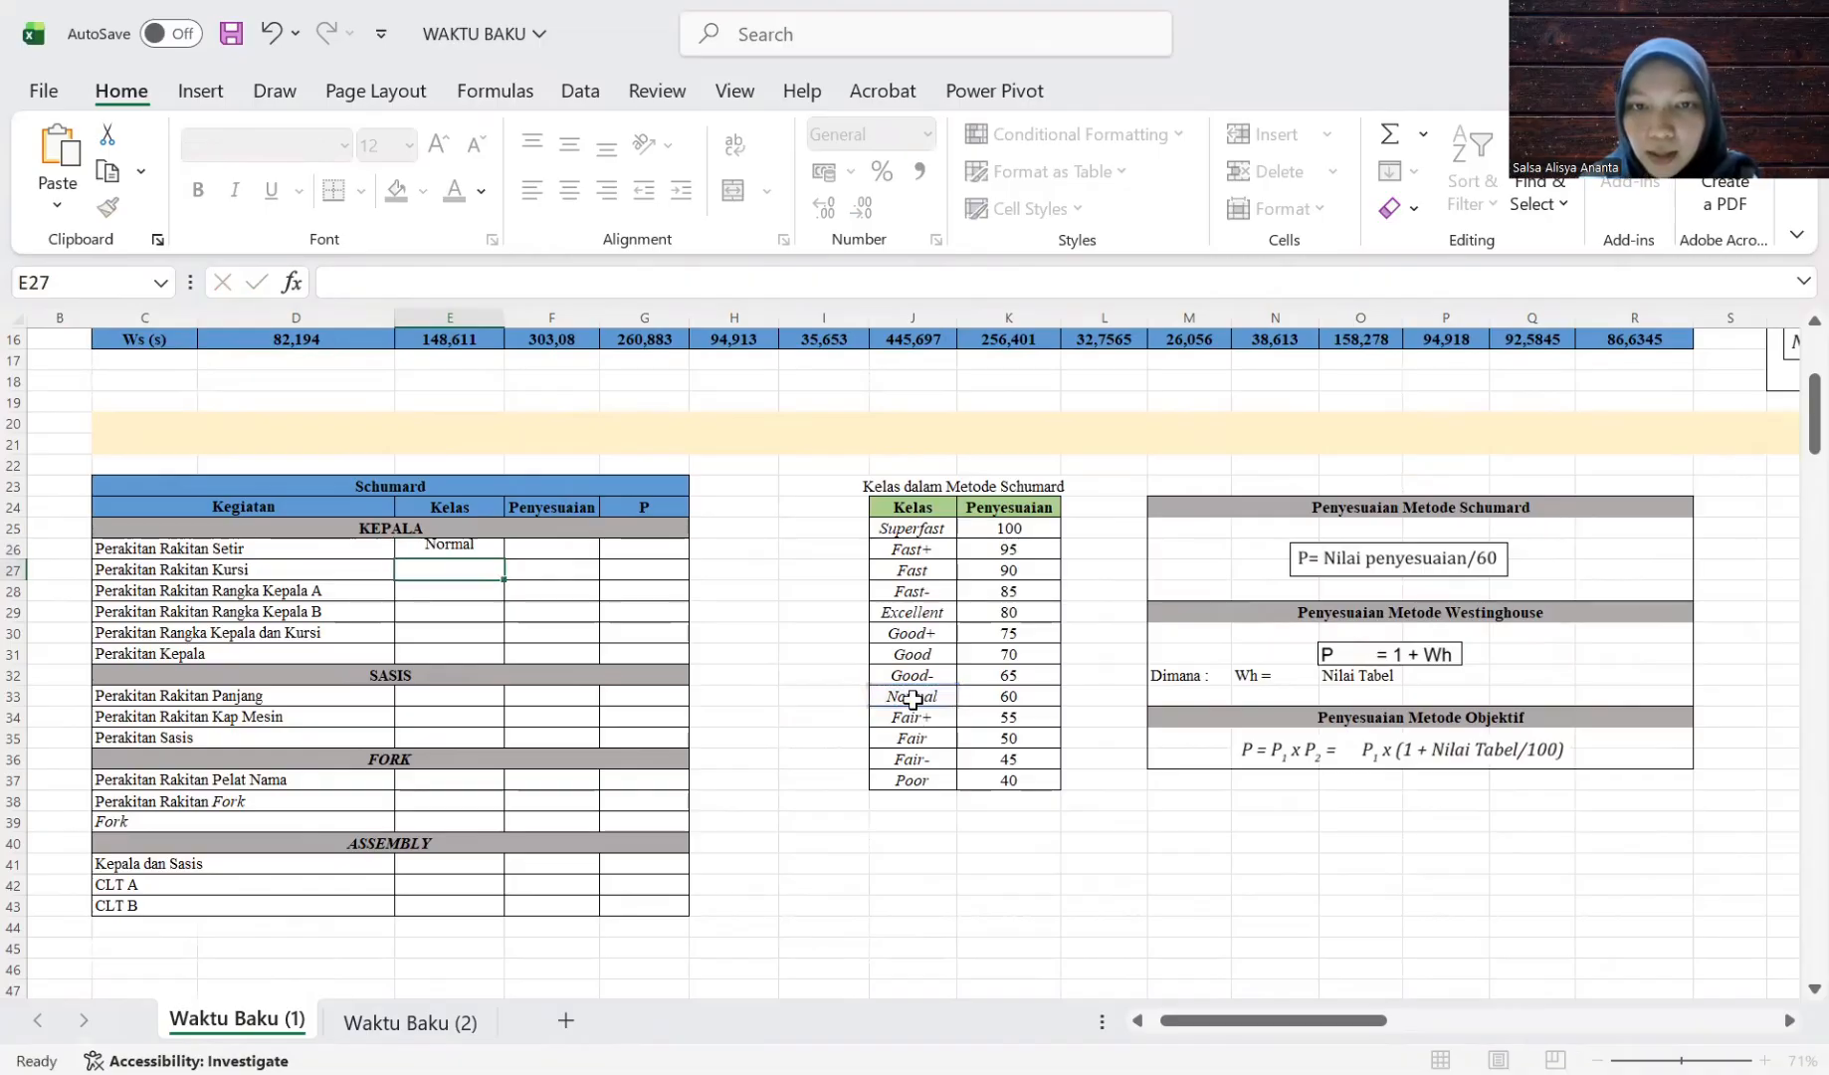
Start a VLOOKUP formula in F26, the Penyesuaian cell for Perakitan Rakitan Setir, with the Schumard class table range J24:K37.
{"action": "key", "text": "Up"}
{"action": "key", "text": "Right"}
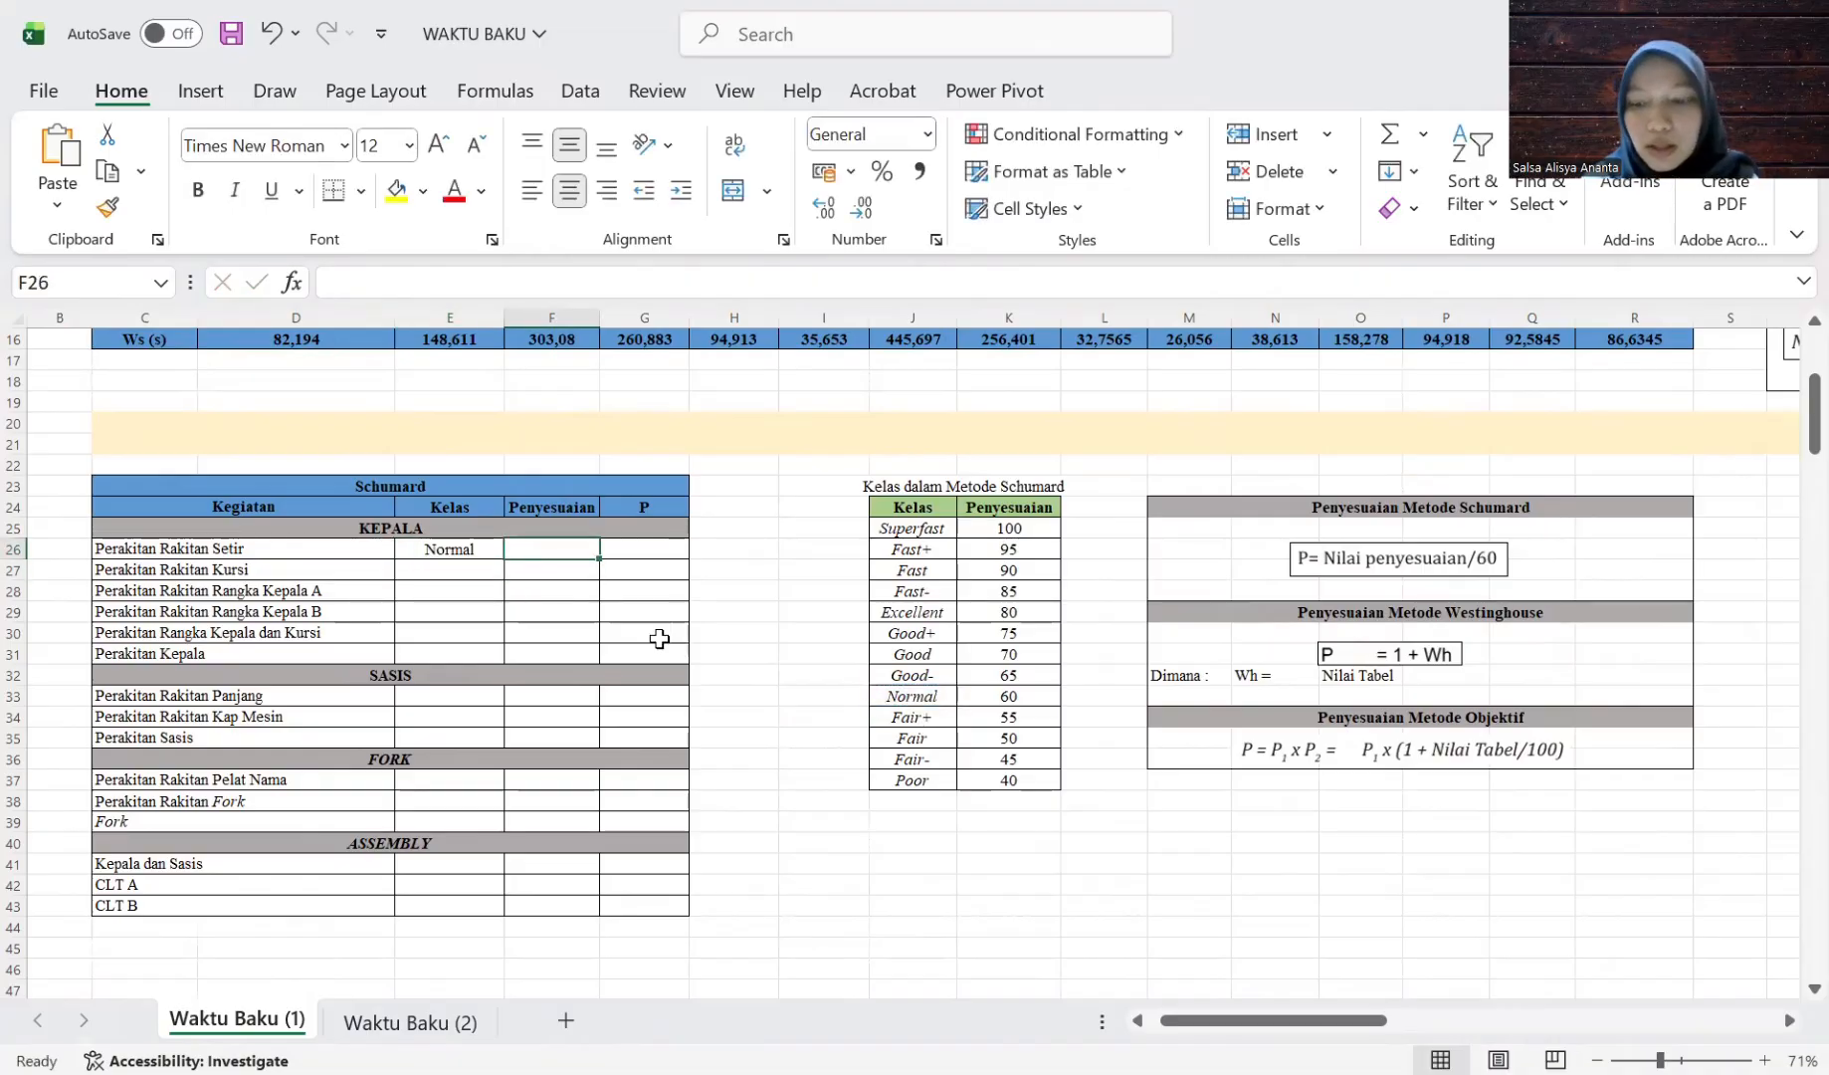
{"action": "type", "text": "="}
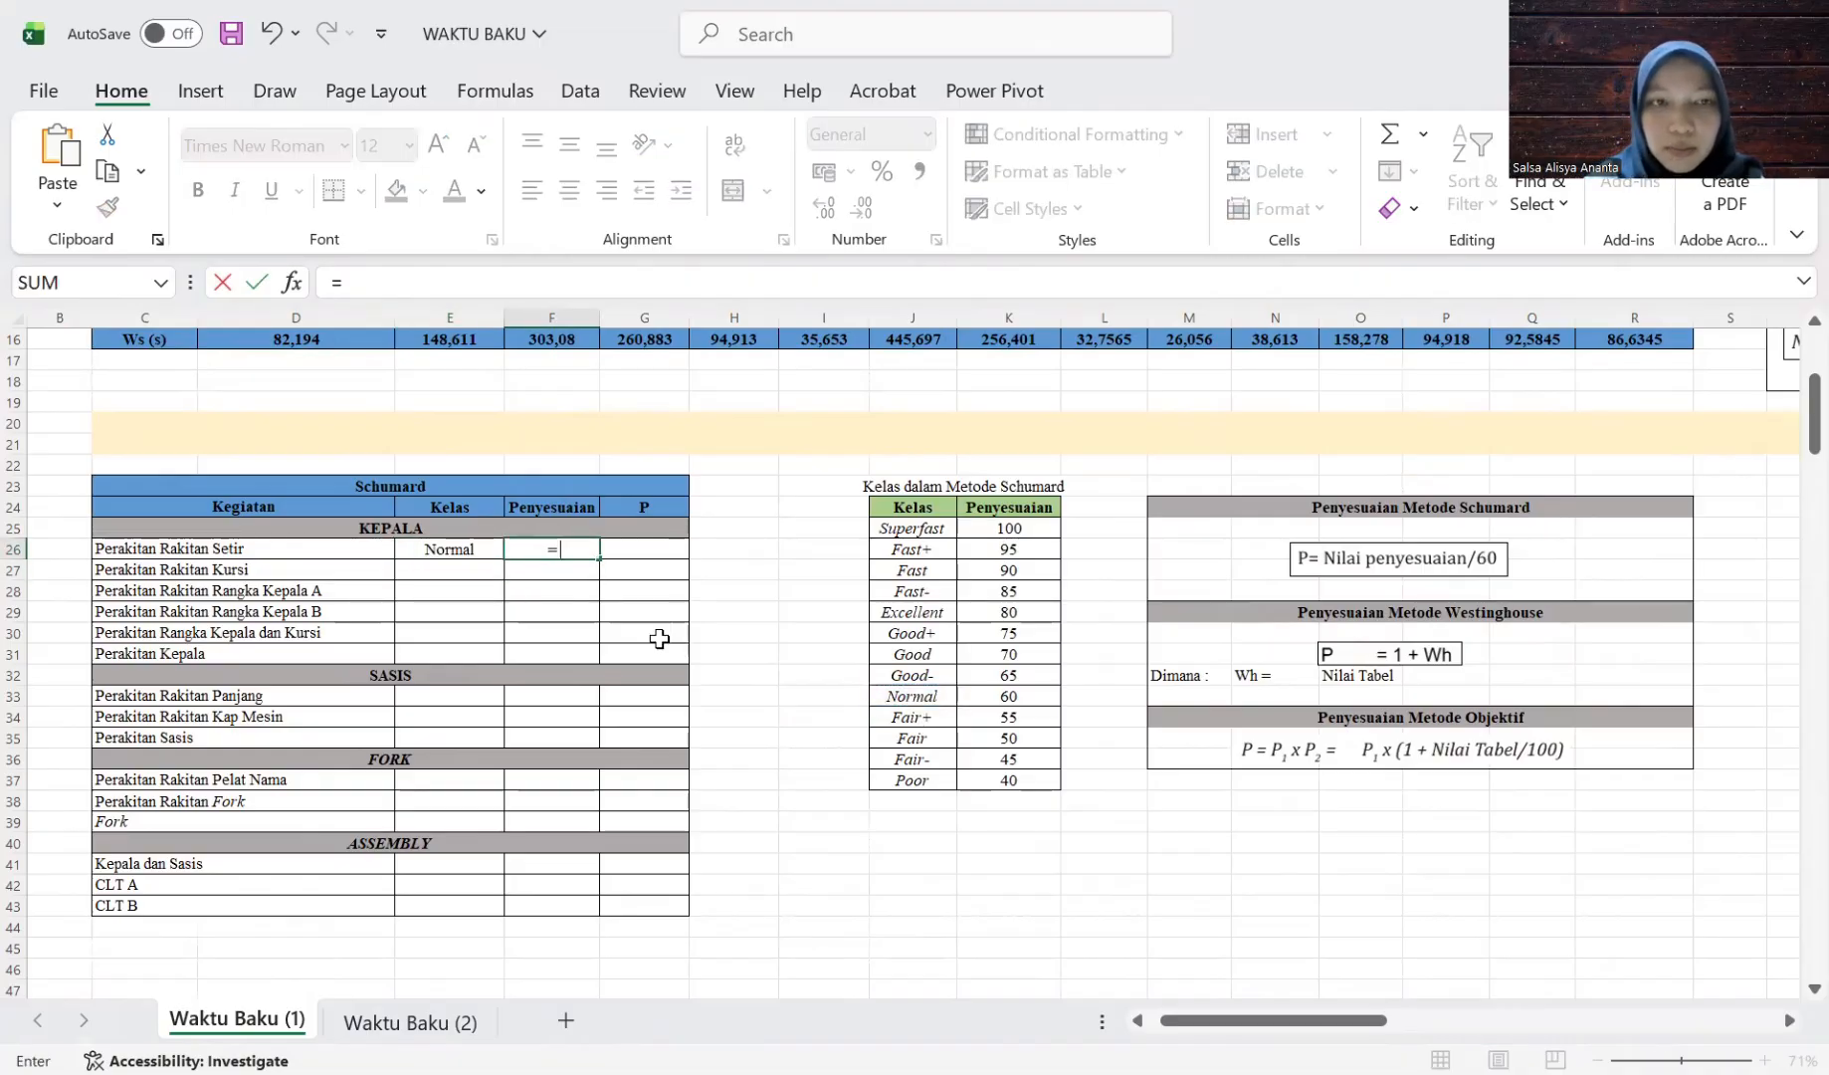
{"action": "type", "text": "vloo"}
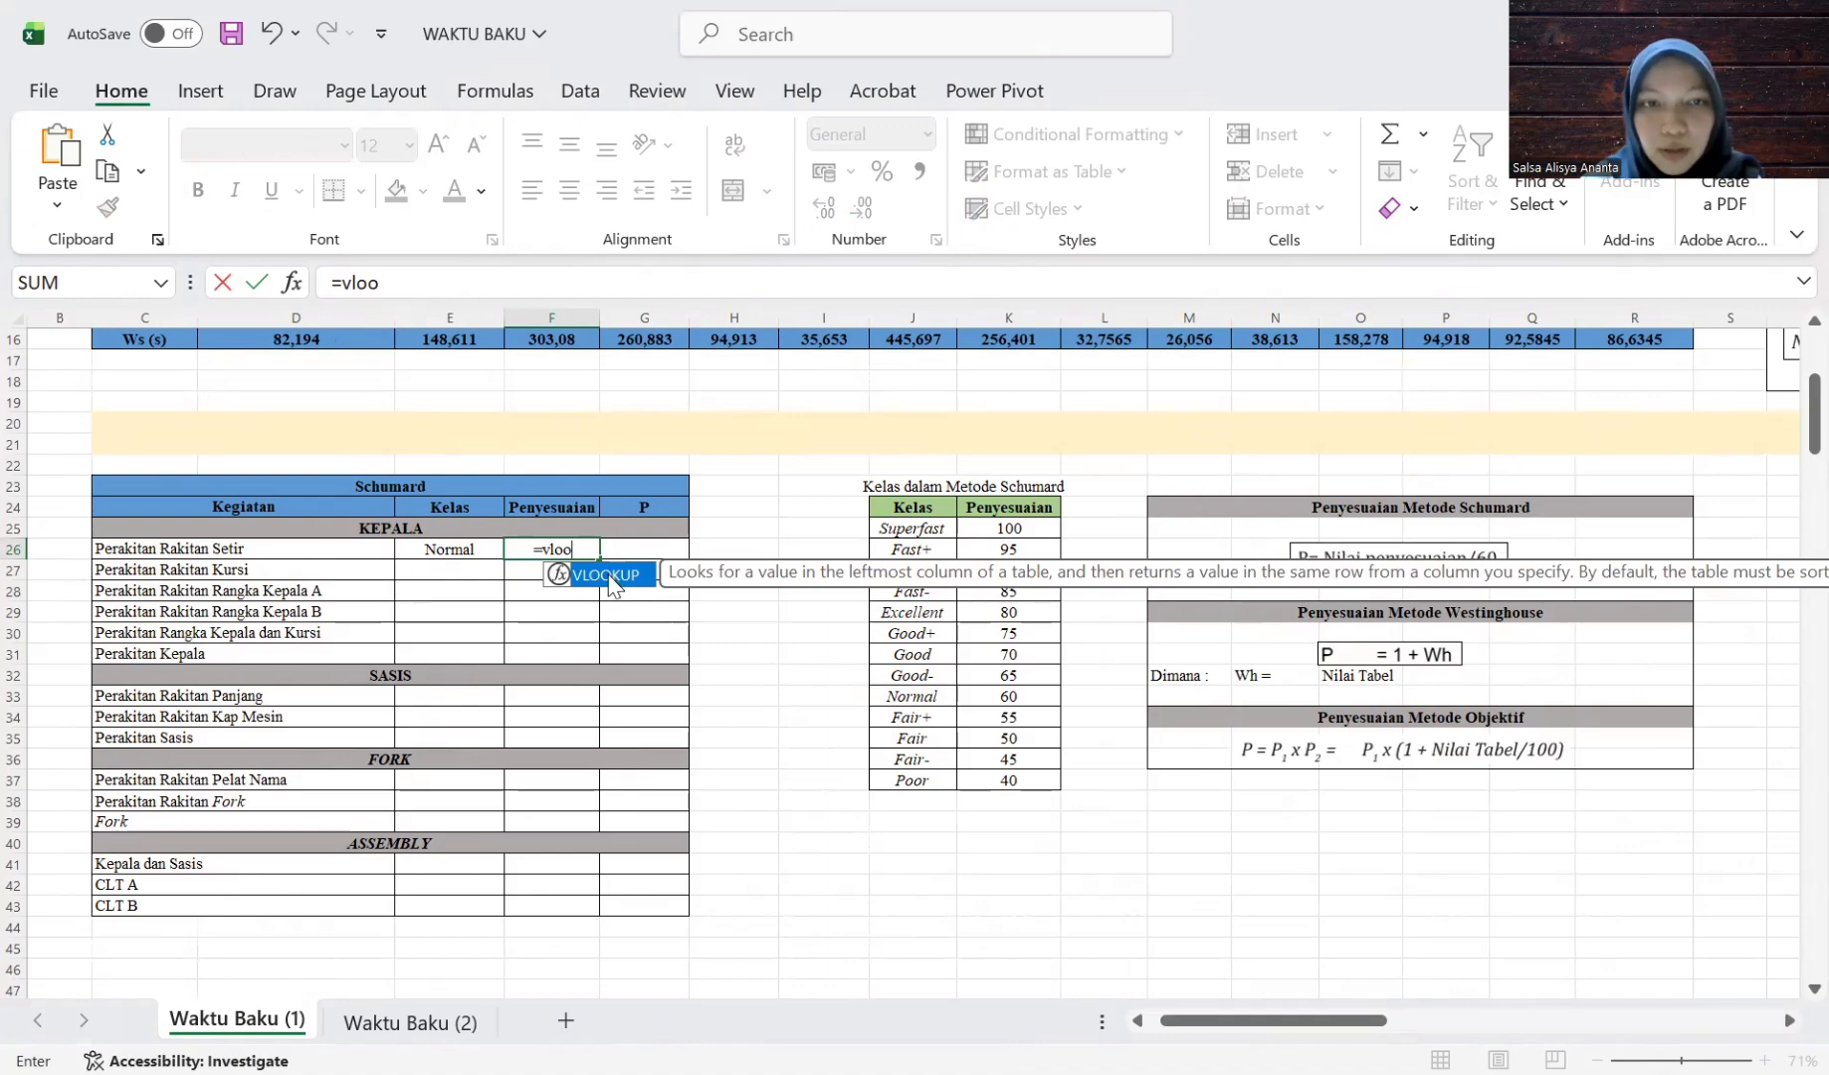
{"action": "double_click", "coordinate": [657, 575]}
{"action": "left_click_drag", "start_coordinate": [900, 506], "coordinate": [1008, 781]}
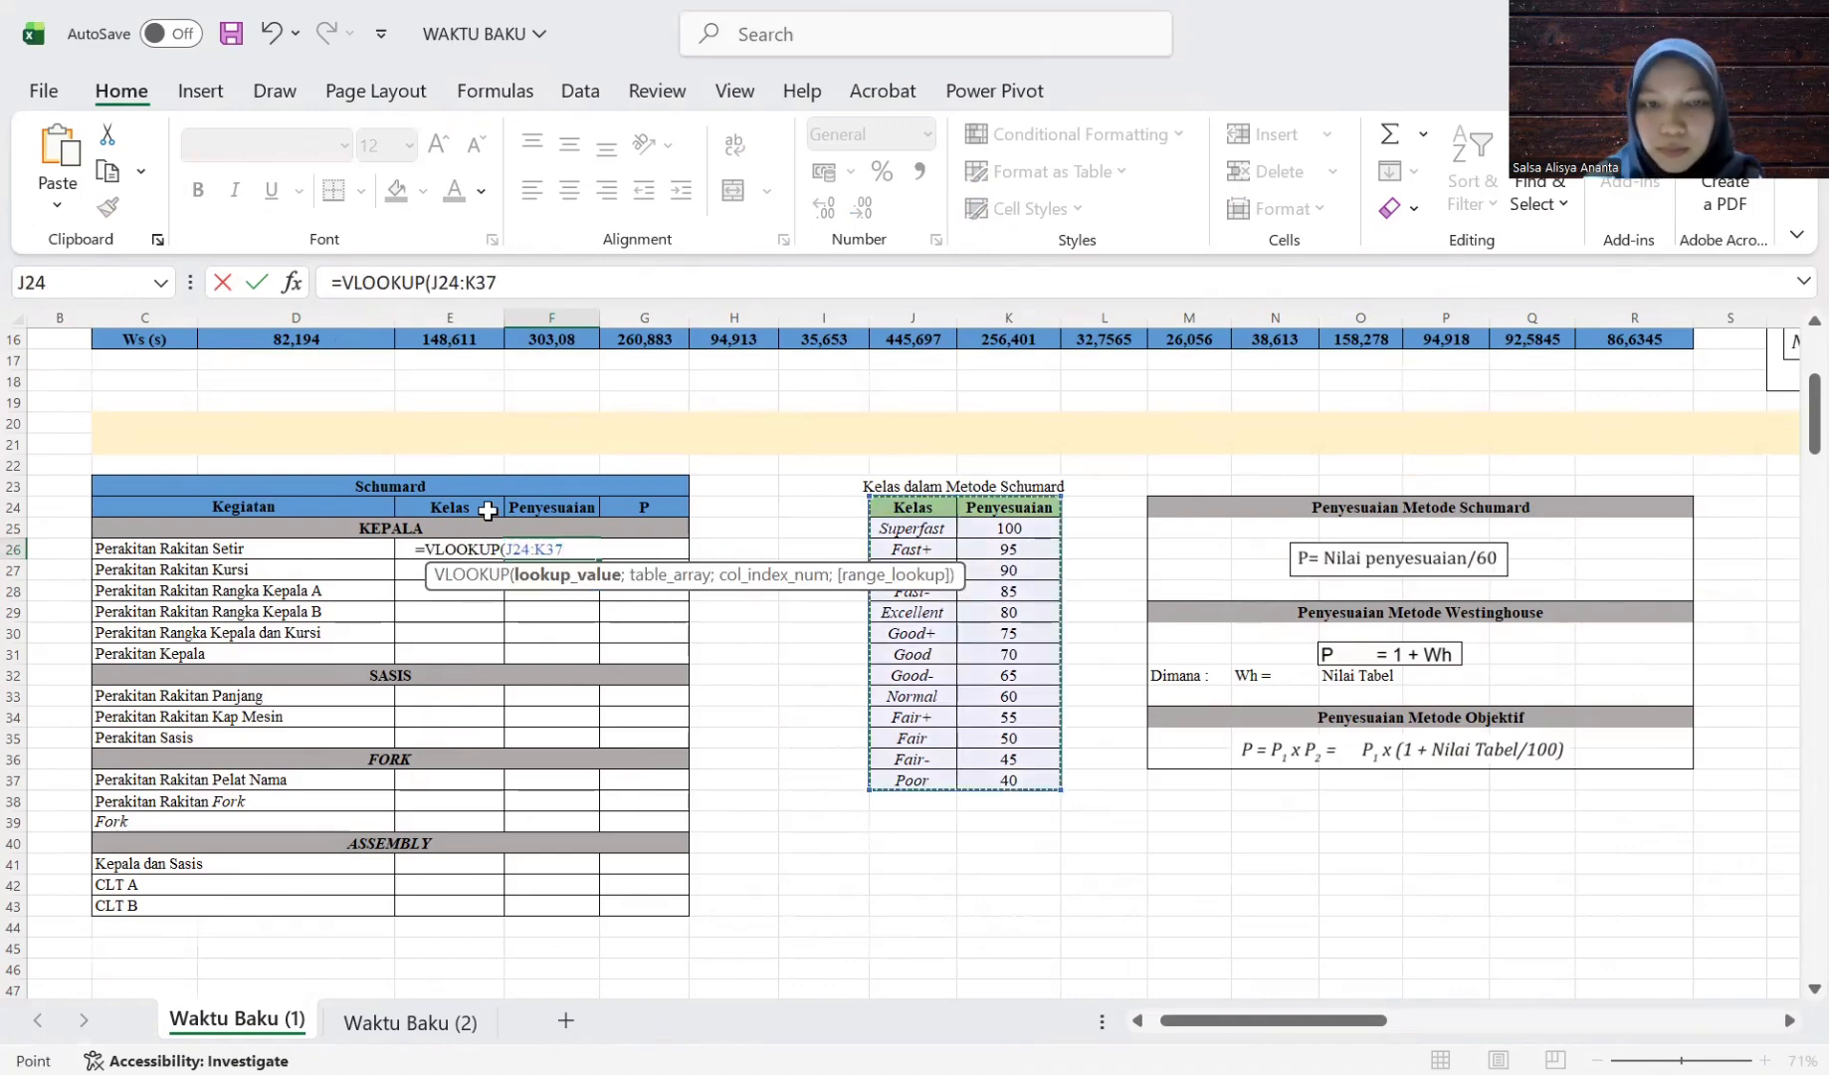
{"action": "type", "text": ";"}
Complete the VLOOKUP in F26 with E26 as lookup value, J24:K37 as table array, column index 2 and FALSE.
{"action": "left_click", "coordinate": [432, 282]}
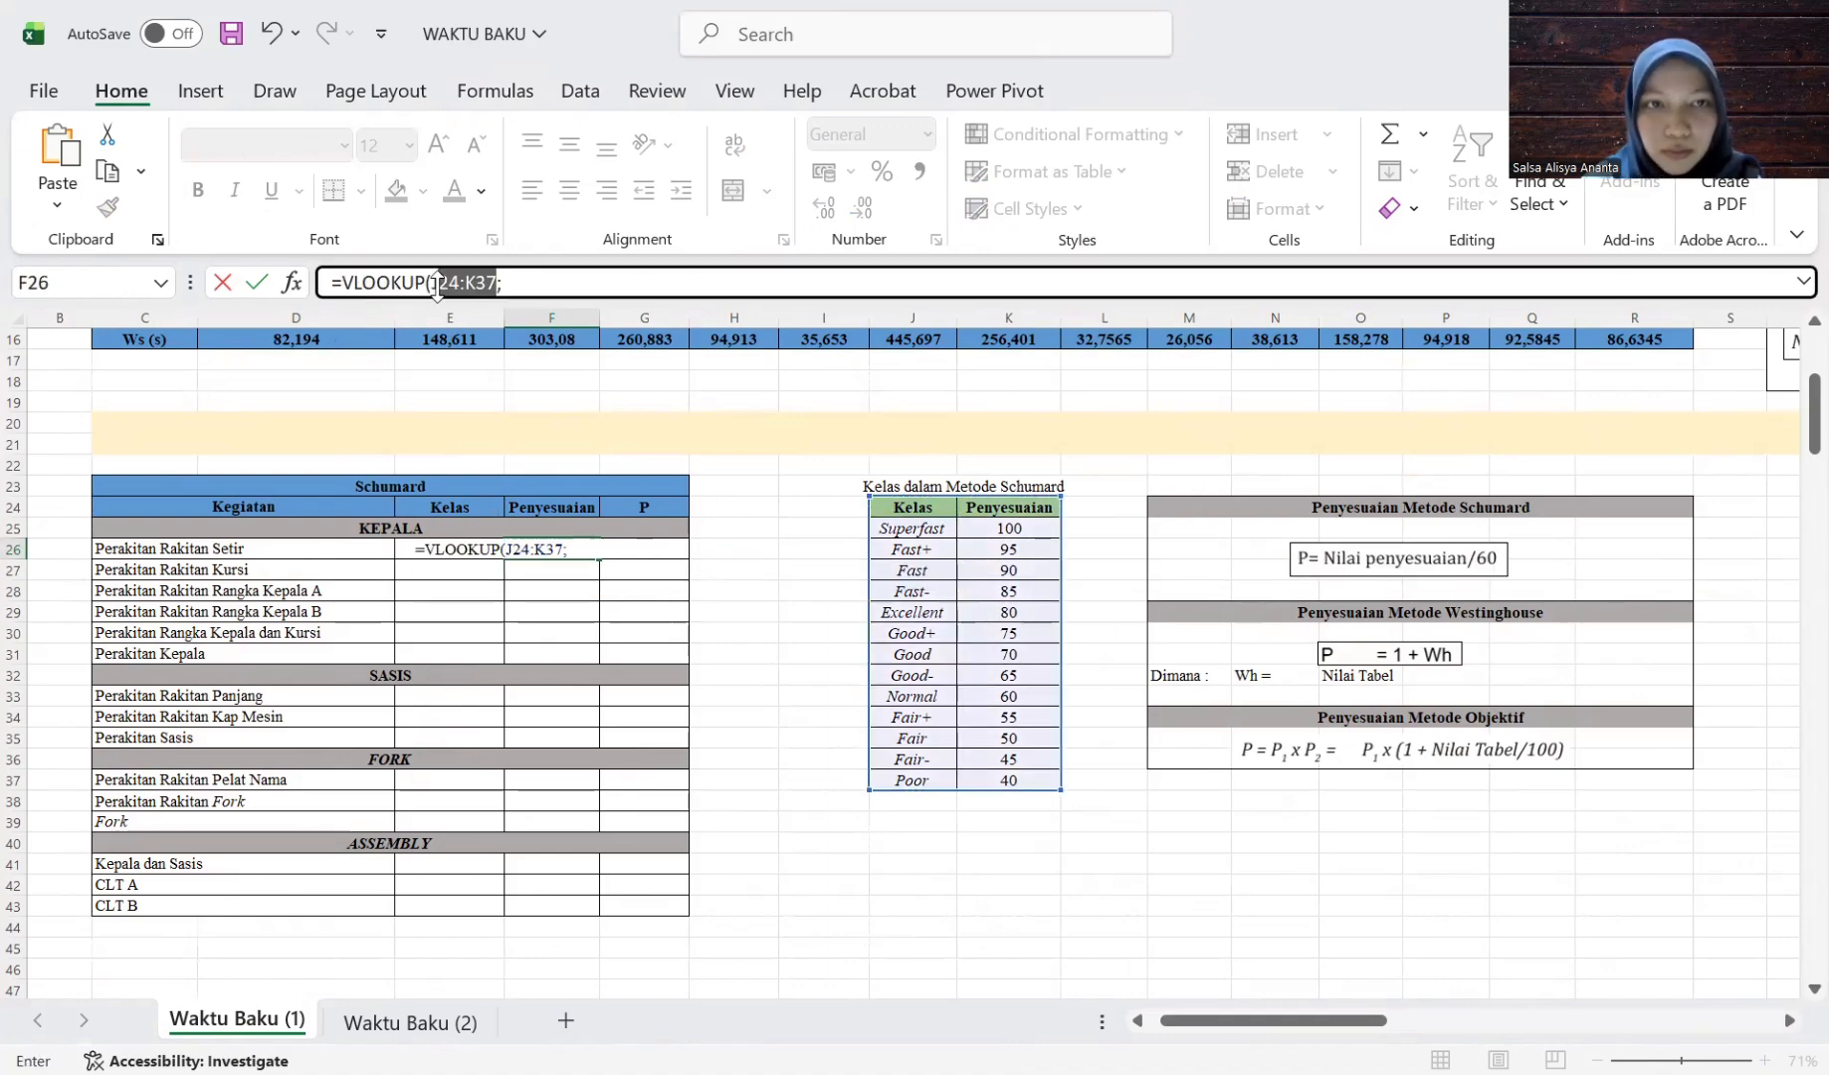
{"action": "type", "text": "J33;"}
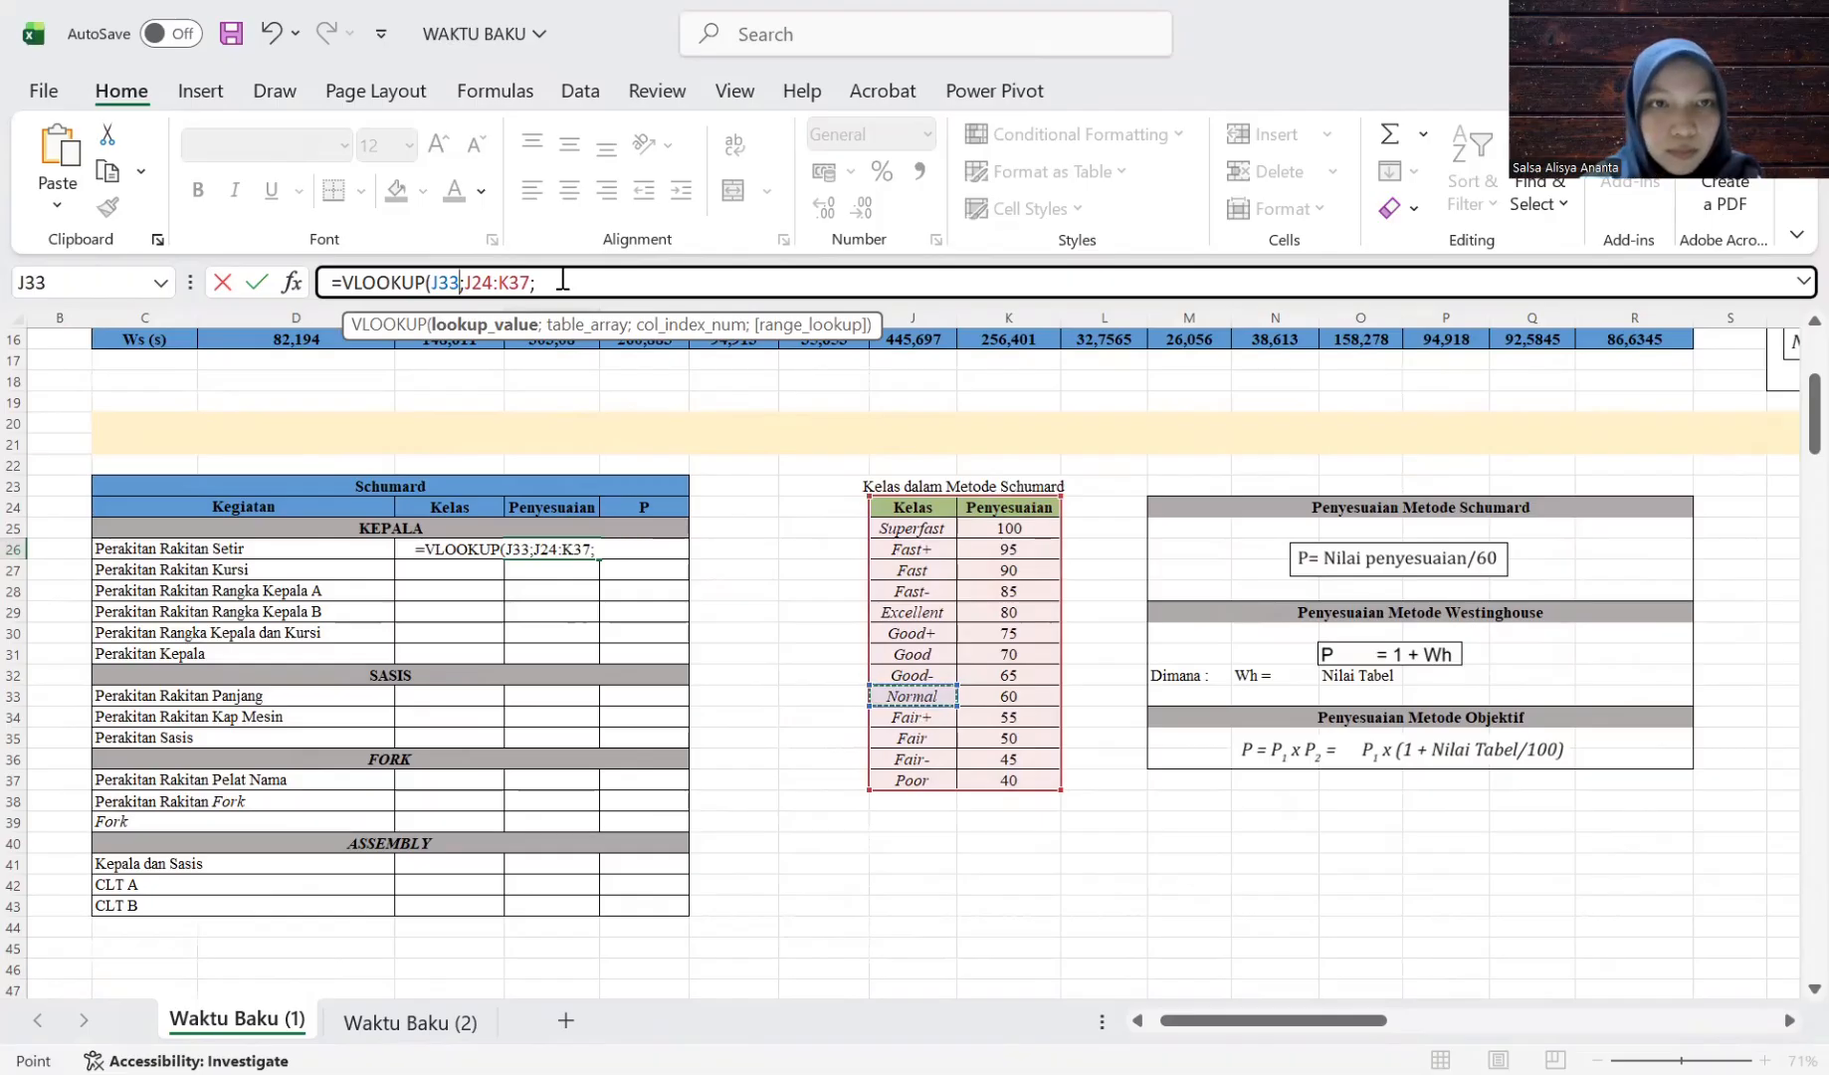
{"action": "key", "text": "BackSpace"}
{"action": "key", "text": "BackSpace"}
{"action": "key", "text": "BackSpace"}
{"action": "key", "text": "BackSpace"}
{"action": "type", "text": "E26;J"}
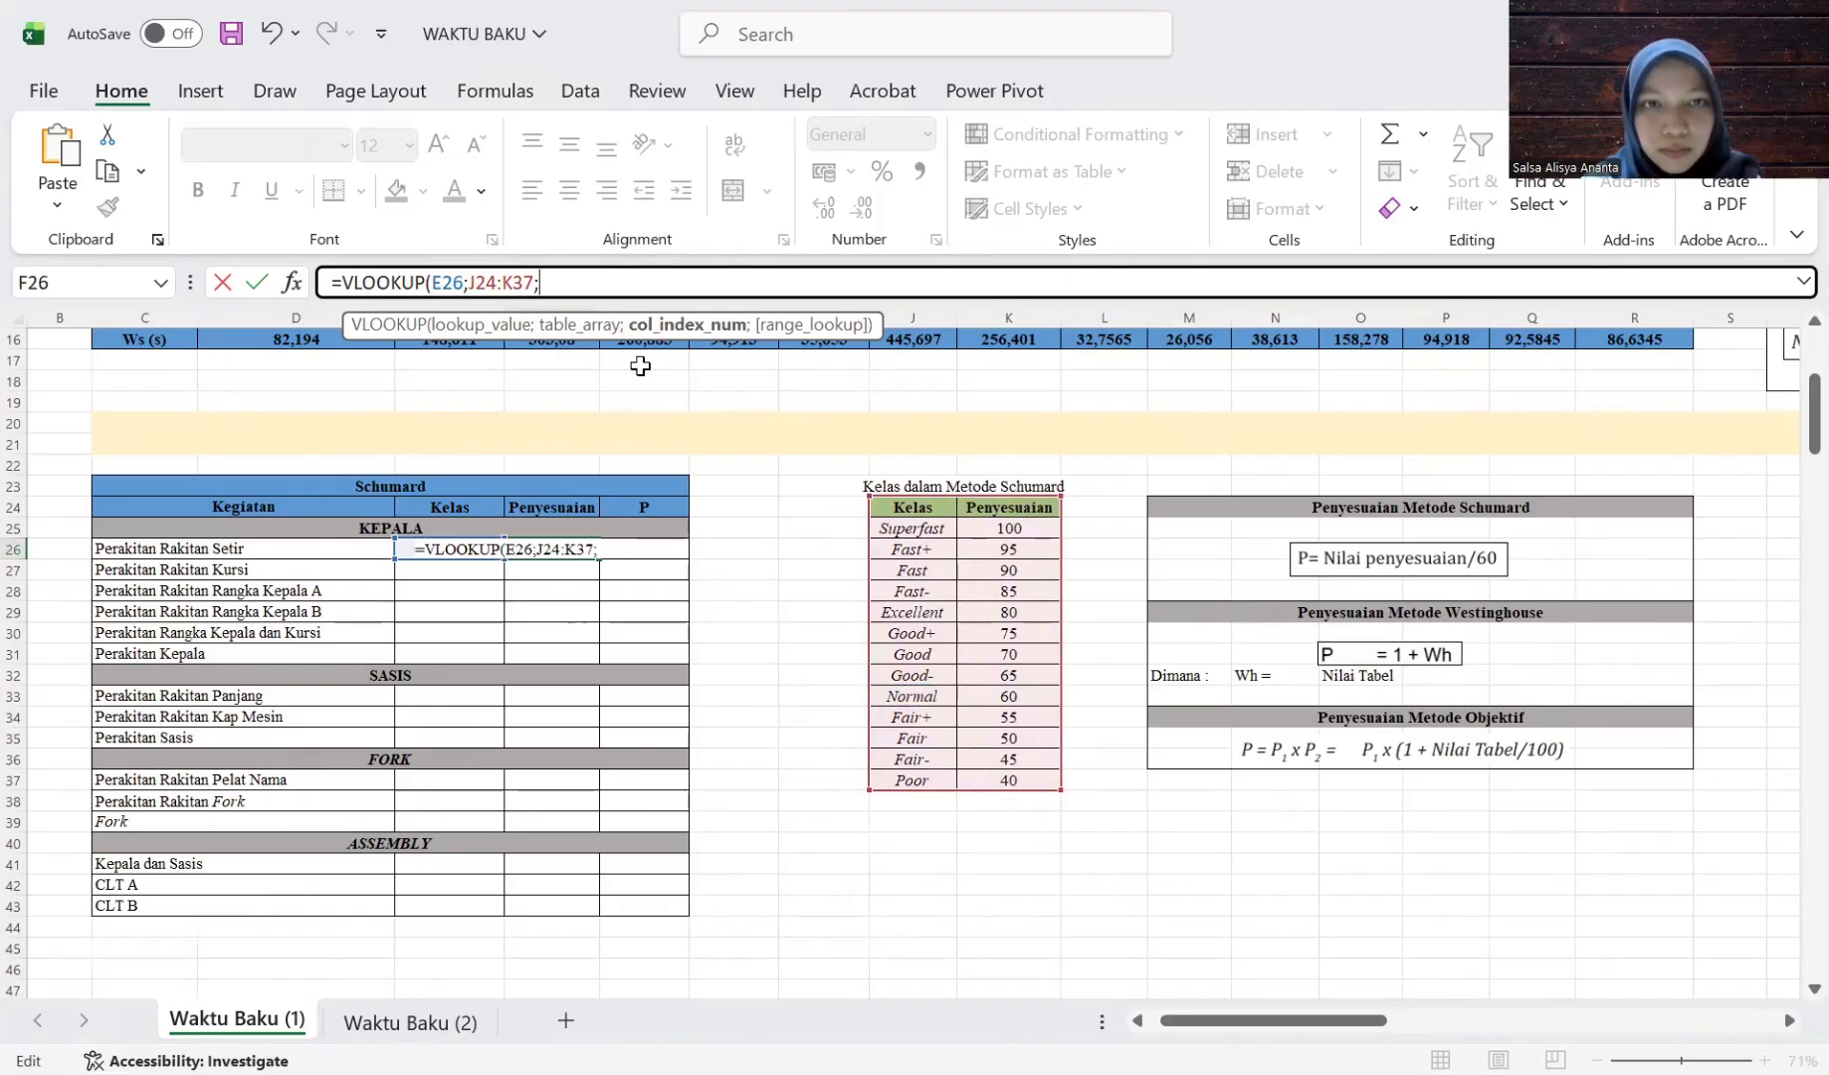
{"action": "type", "text": "24:K37;2;FALSE"}
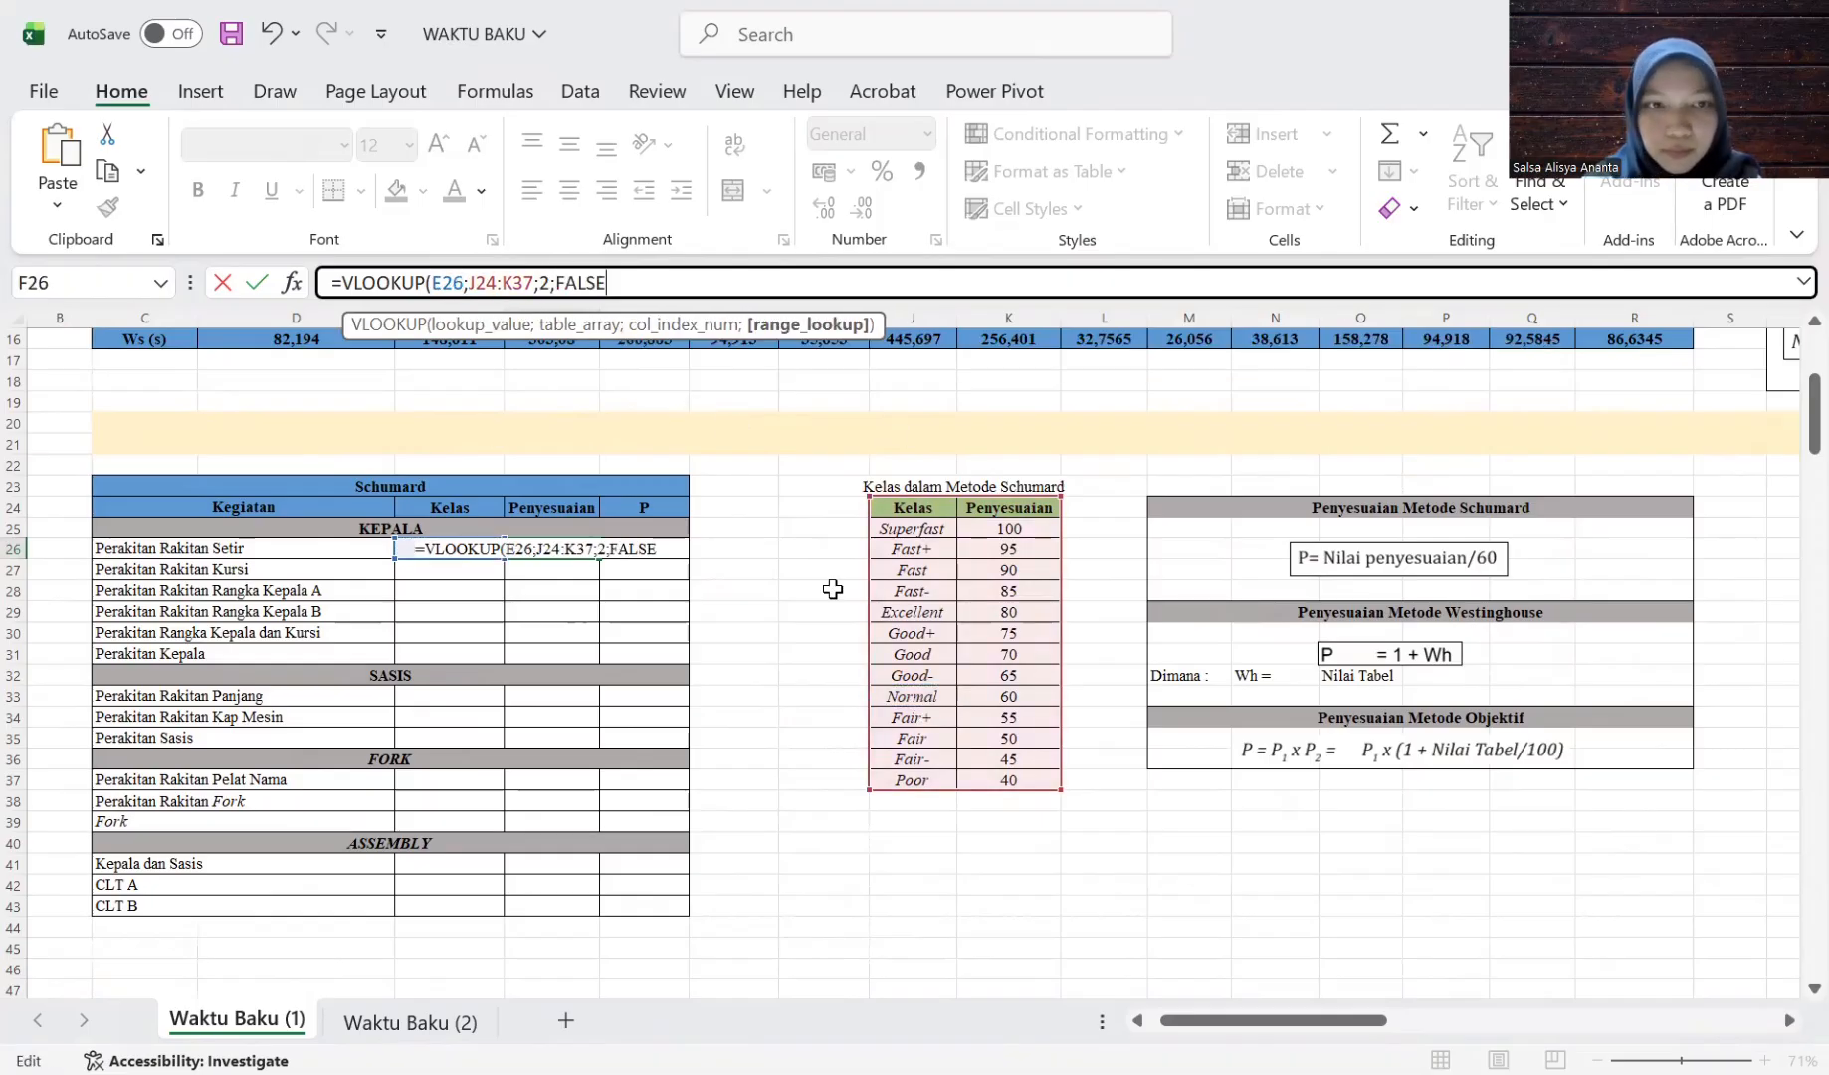
{"action": "key", "text": "Return"}
Calculate P for Perakitan Rakitan Setir in G26 by dividing the adjustment value in F26 by 60.
{"action": "key", "text": "Right"}
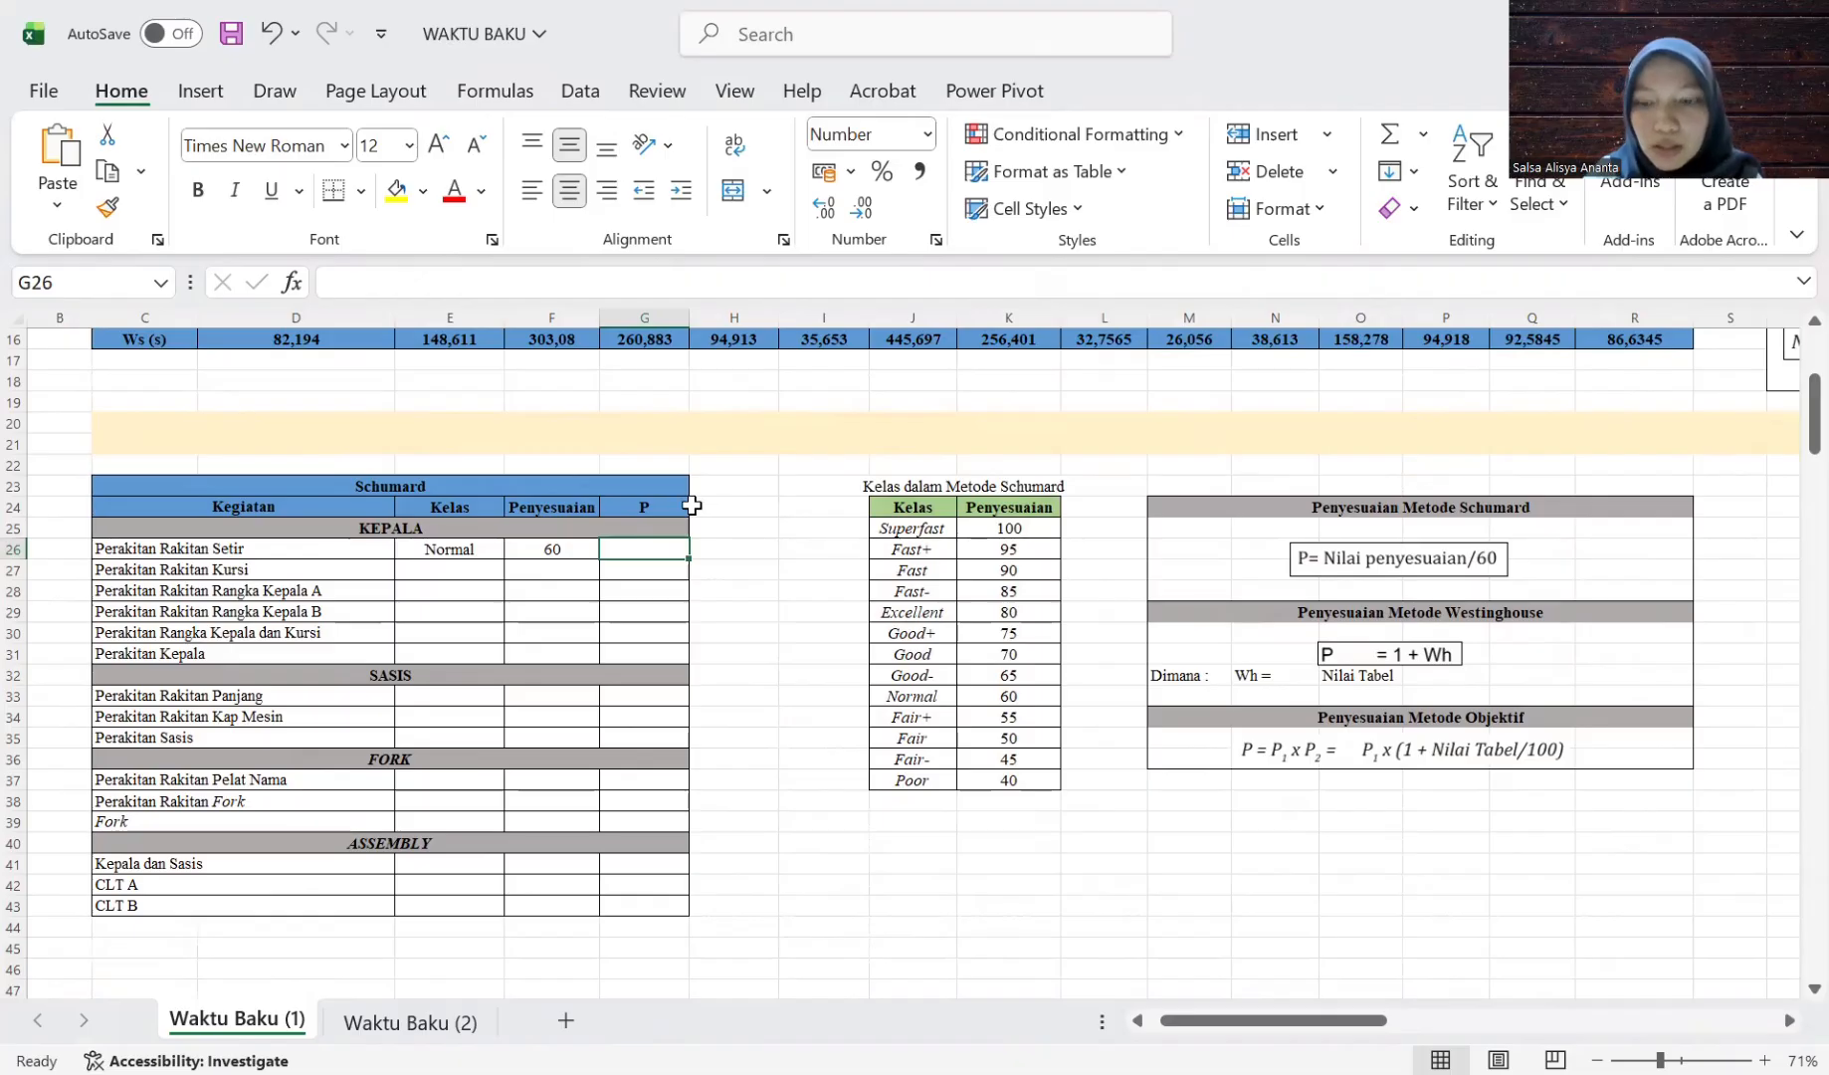
{"action": "type", "text": "="}
{"action": "left_click", "coordinate": [540, 553]}
{"action": "type", "text": "/"}
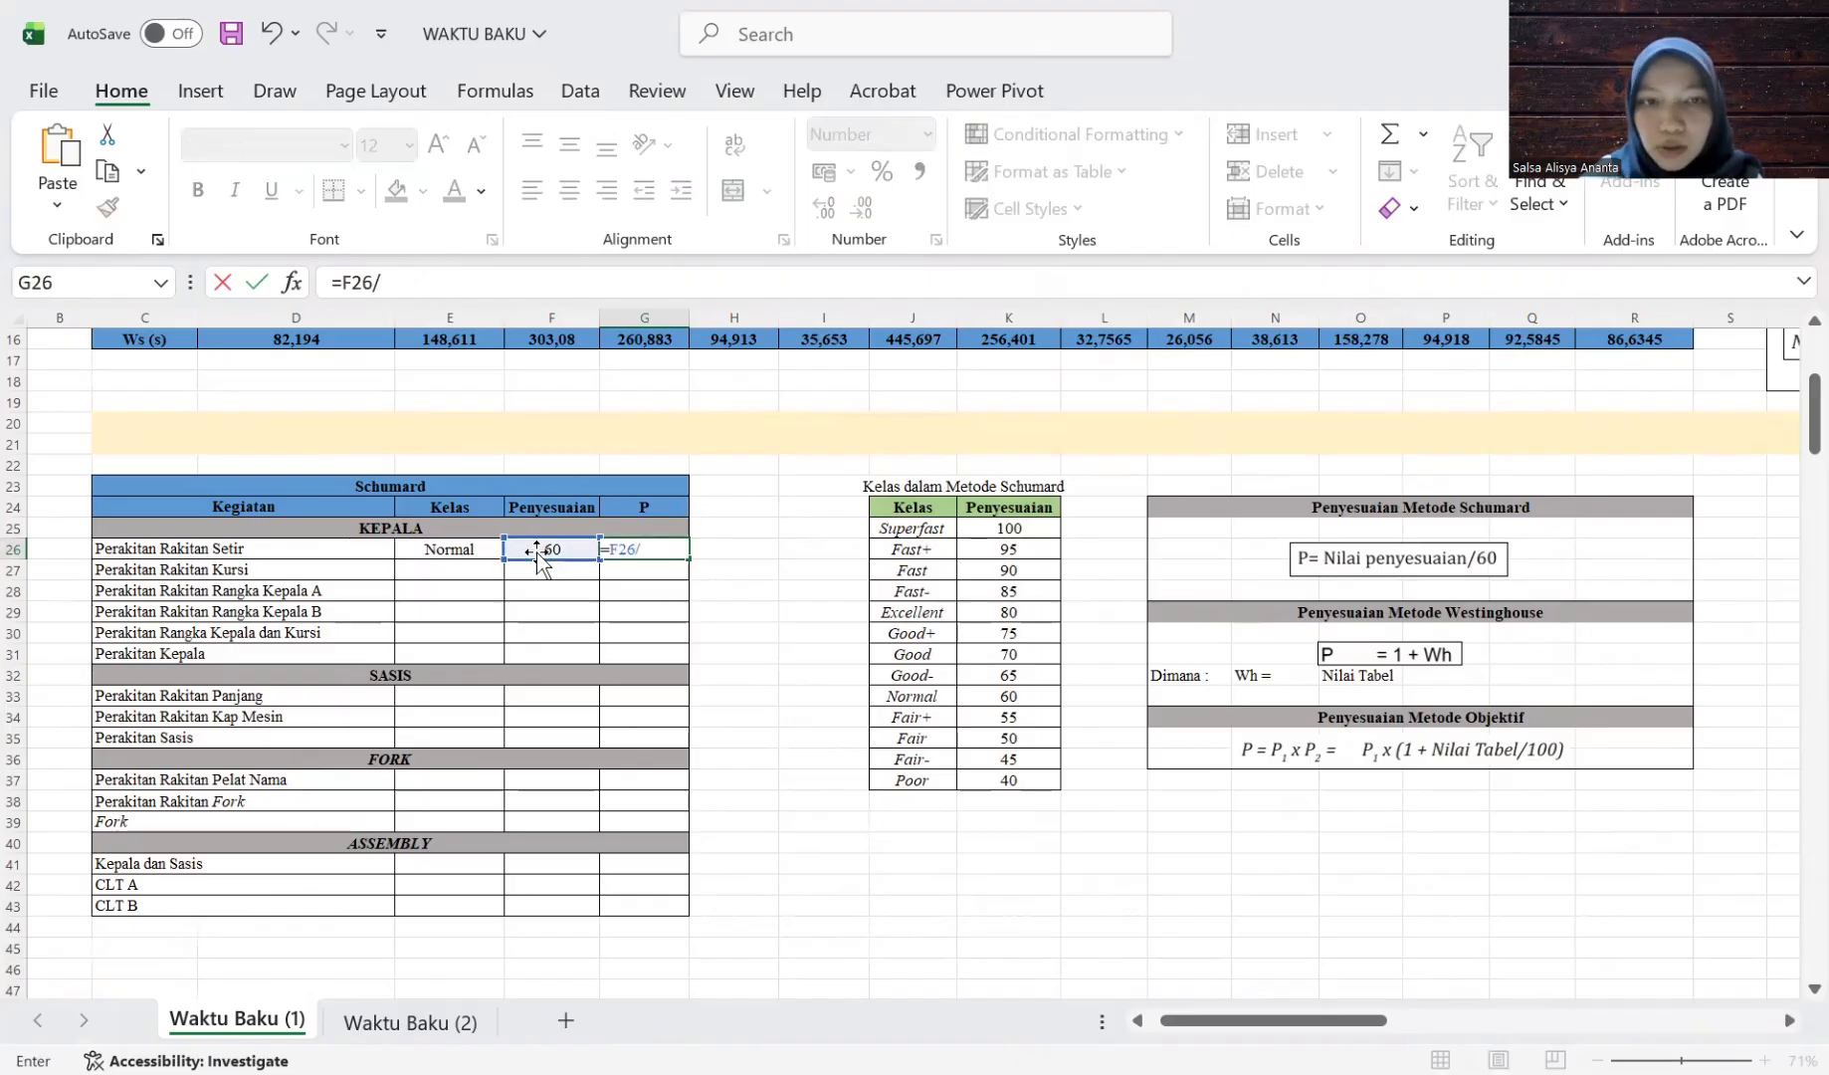
{"action": "type", "text": "60"}
{"action": "key", "text": "Return"}
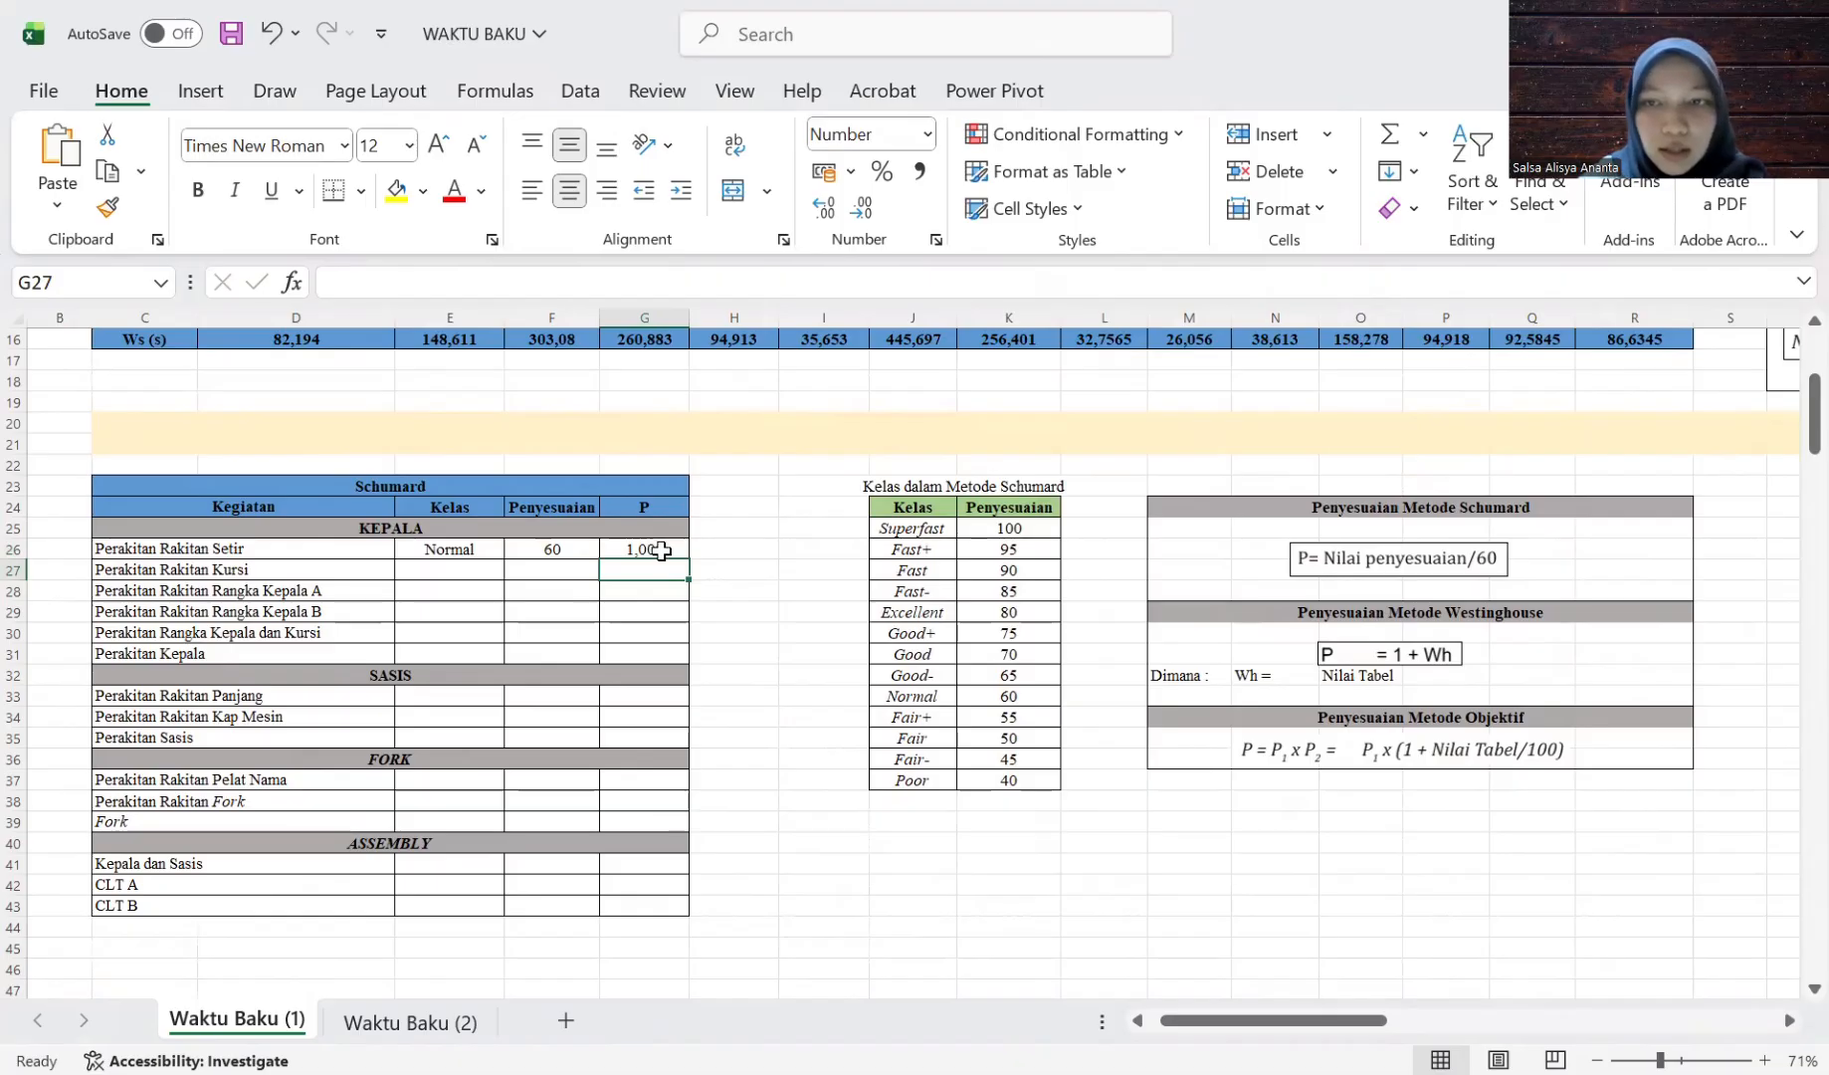
Examine the Metode Westinghouse table and its reference table of factors, classes, symbols and values.
{"action": "scroll", "coordinate": [660, 550], "scroll_direction": "down", "scroll_amount": 2}
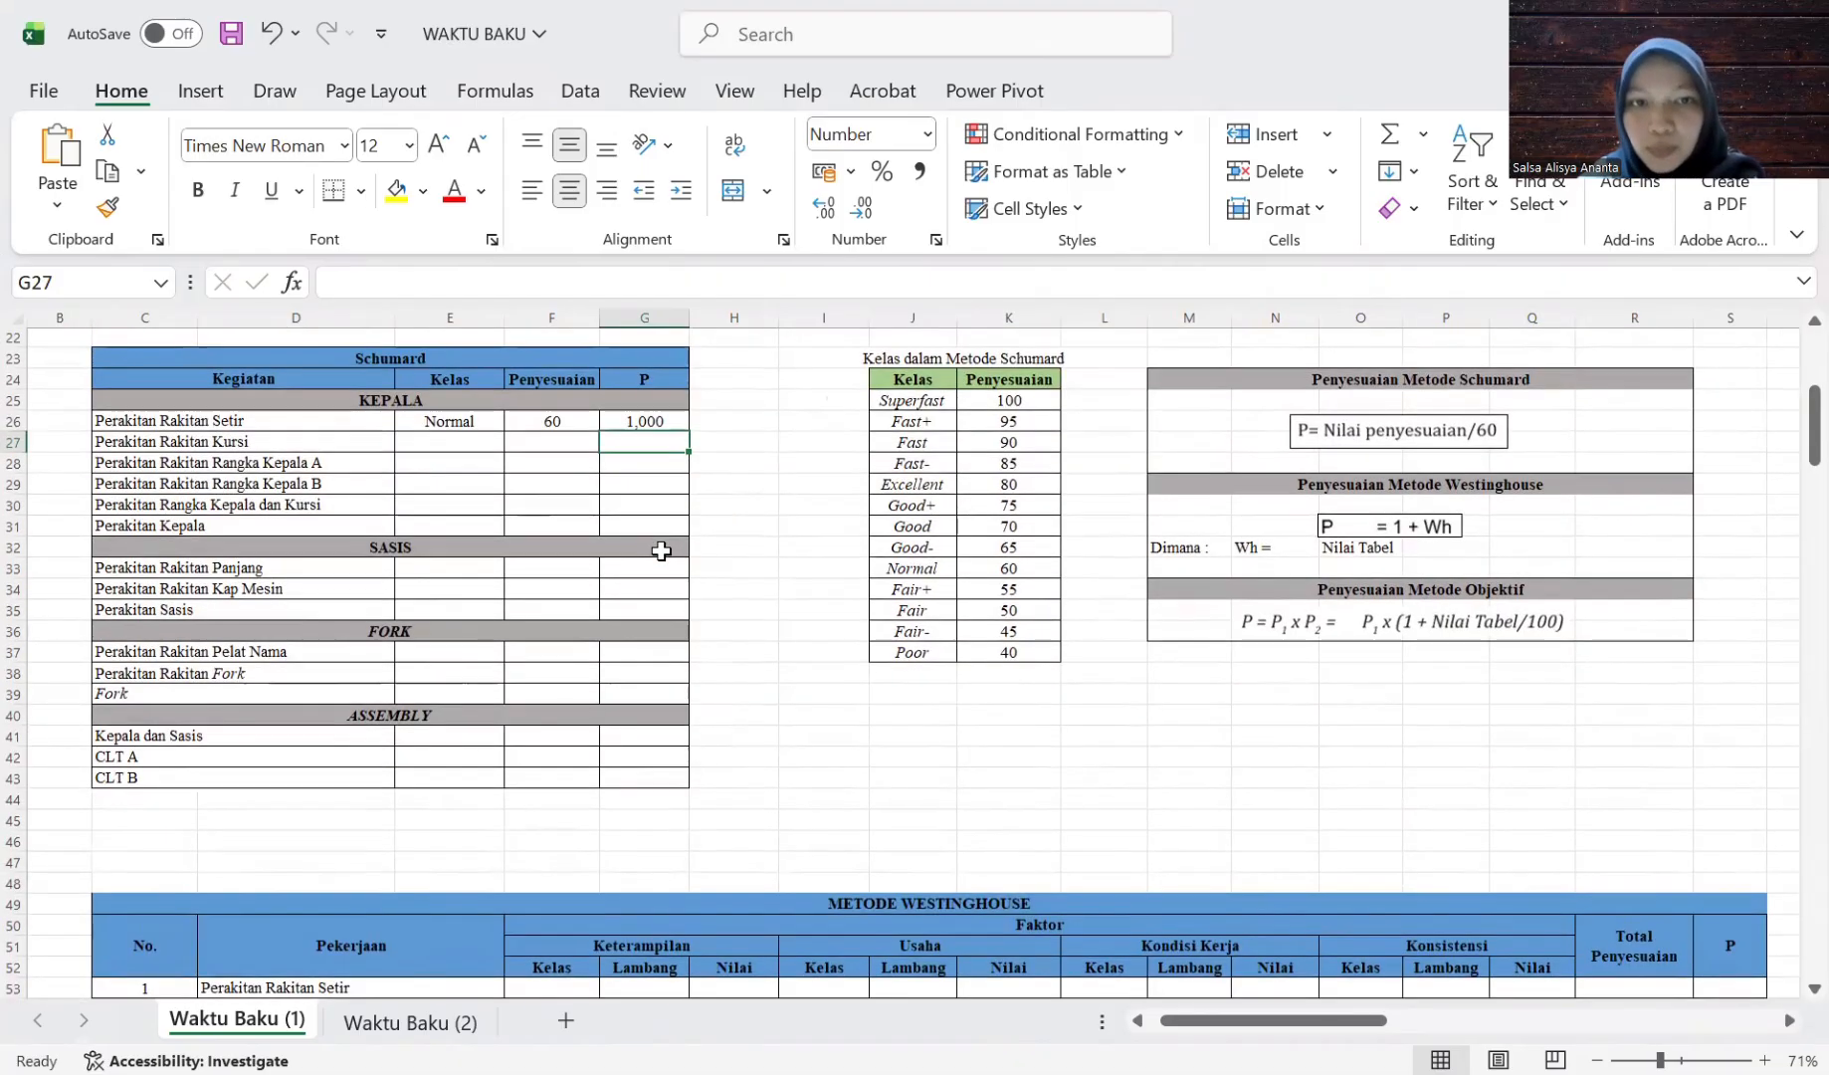
{"action": "scroll", "coordinate": [575, 687], "scroll_direction": "down", "scroll_amount": 6}
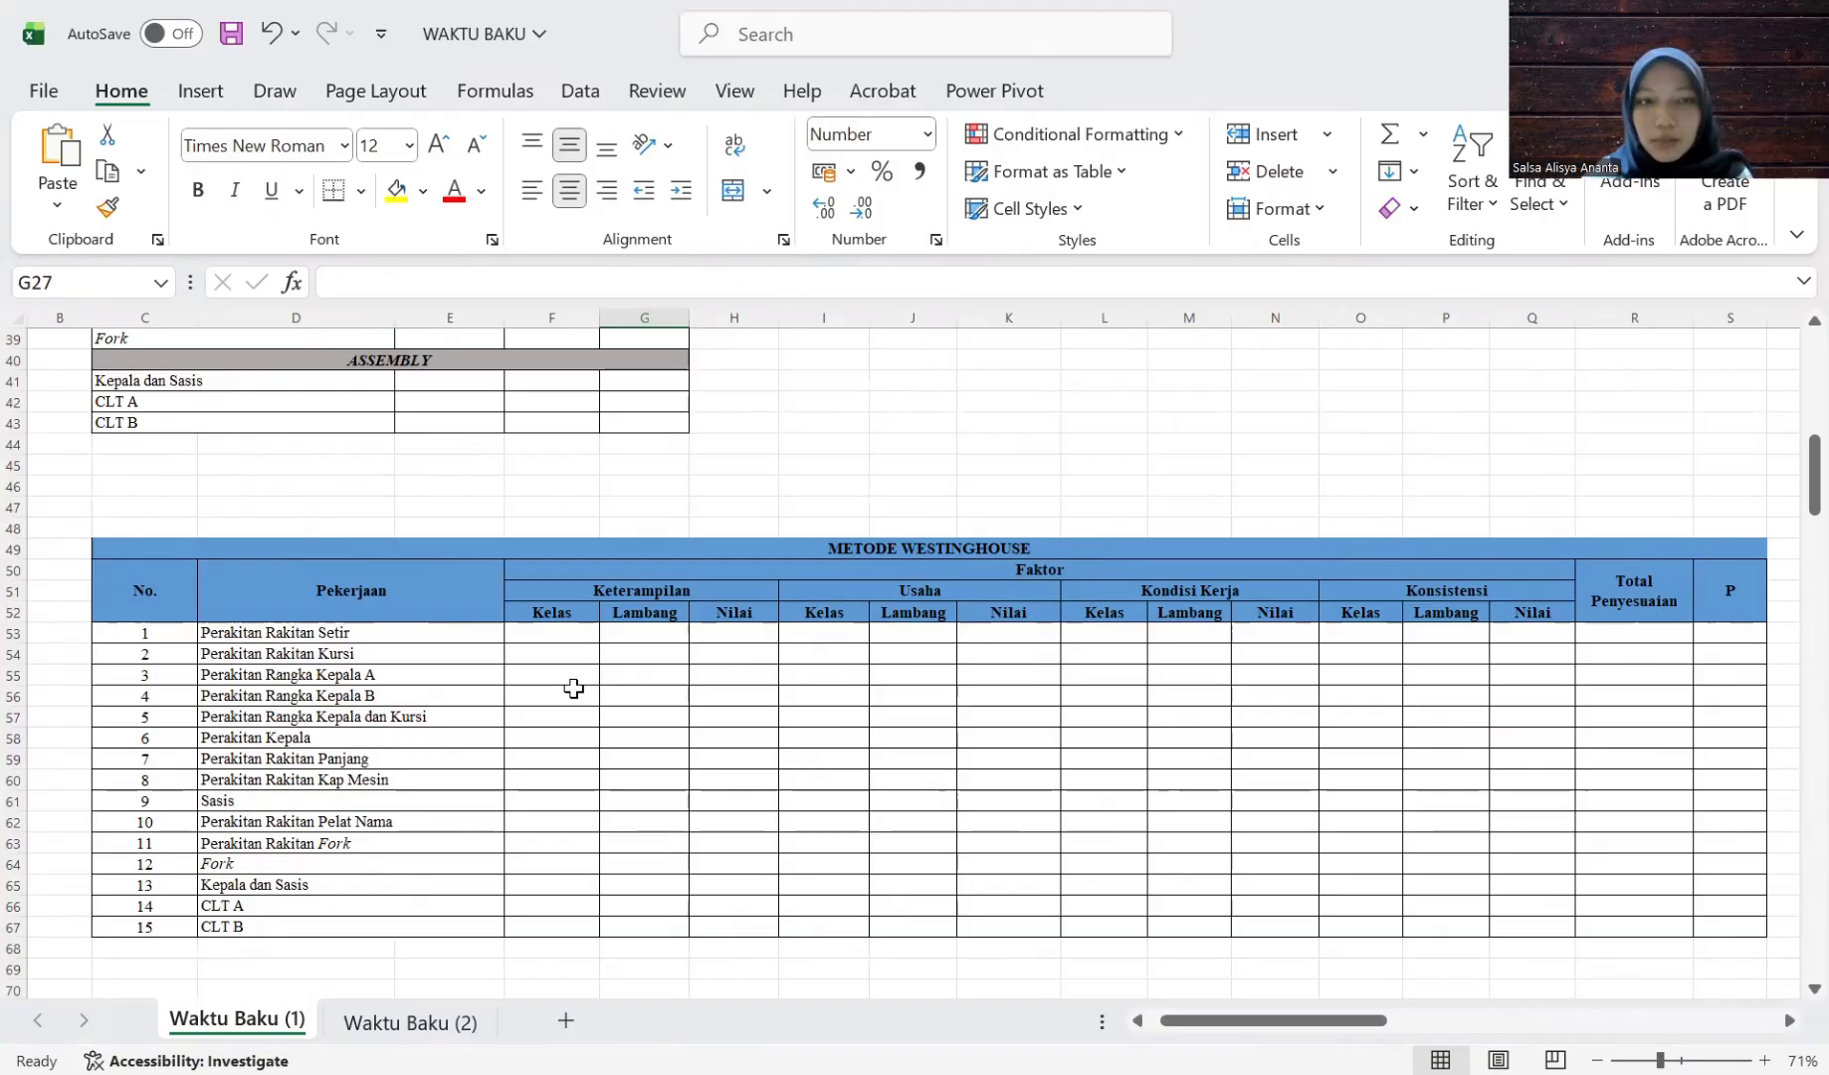
{"action": "scroll", "coordinate": [574, 688], "scroll_direction": "right", "scroll_amount": 2}
{"action": "scroll", "coordinate": [574, 688], "scroll_direction": "right", "scroll_amount": 8}
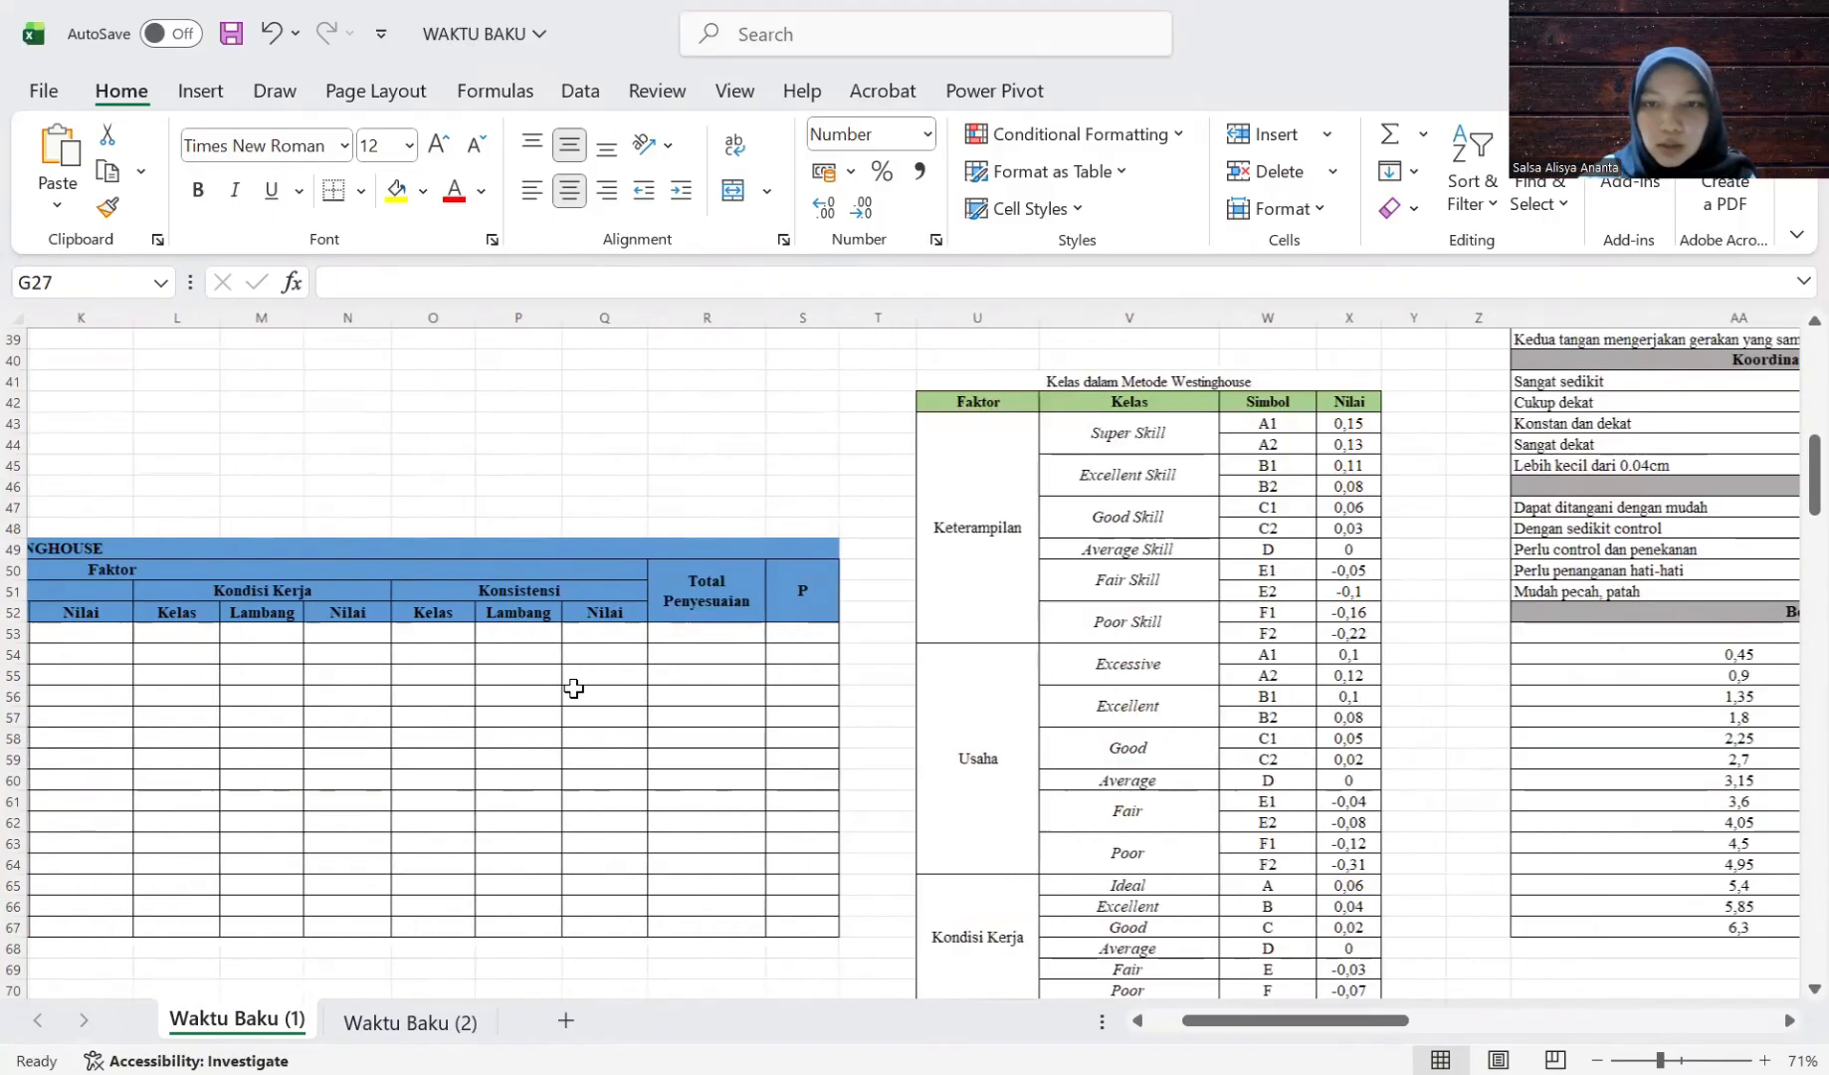
{"action": "scroll", "coordinate": [1015, 444], "scroll_direction": "down", "scroll_amount": 1}
{"action": "scroll", "coordinate": [1015, 444], "scroll_direction": "down", "scroll_amount": 5}
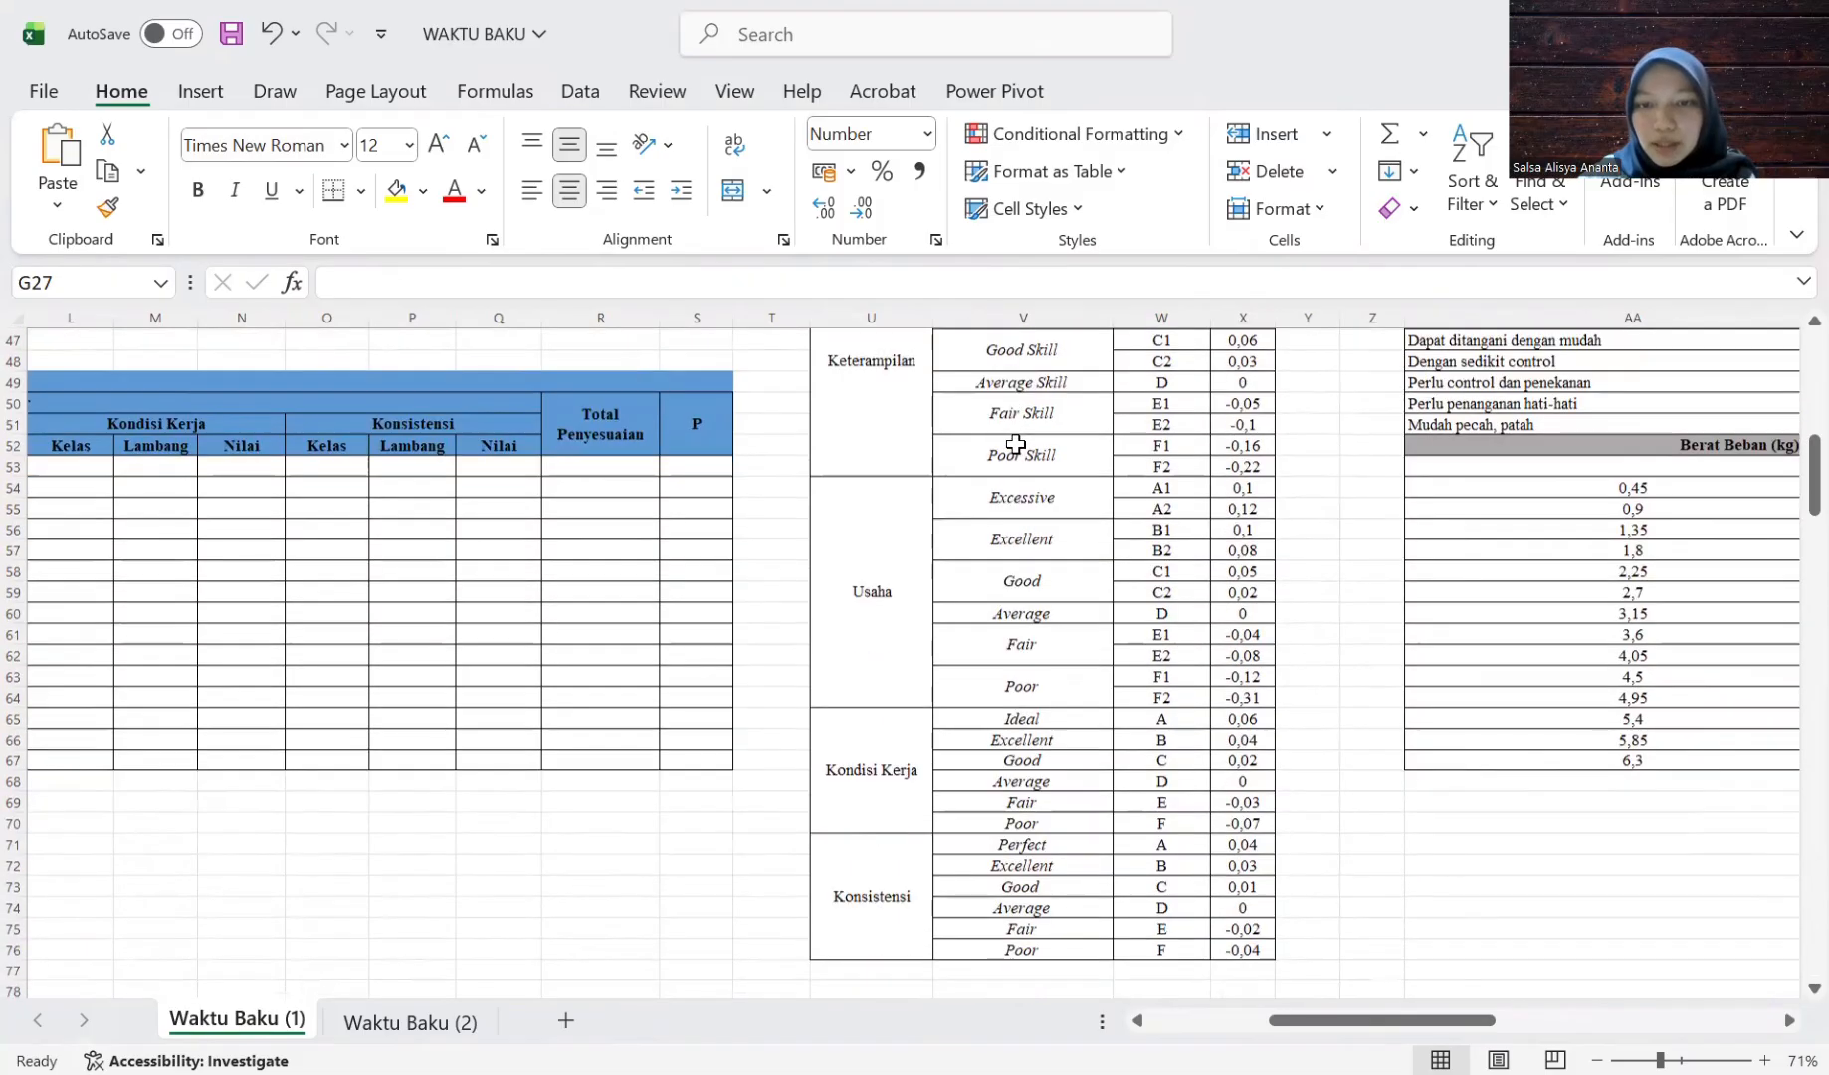
{"action": "scroll", "coordinate": [1015, 443], "scroll_direction": "up", "scroll_amount": 4}
{"action": "scroll", "coordinate": [1015, 444], "scroll_direction": "up", "scroll_amount": 1}
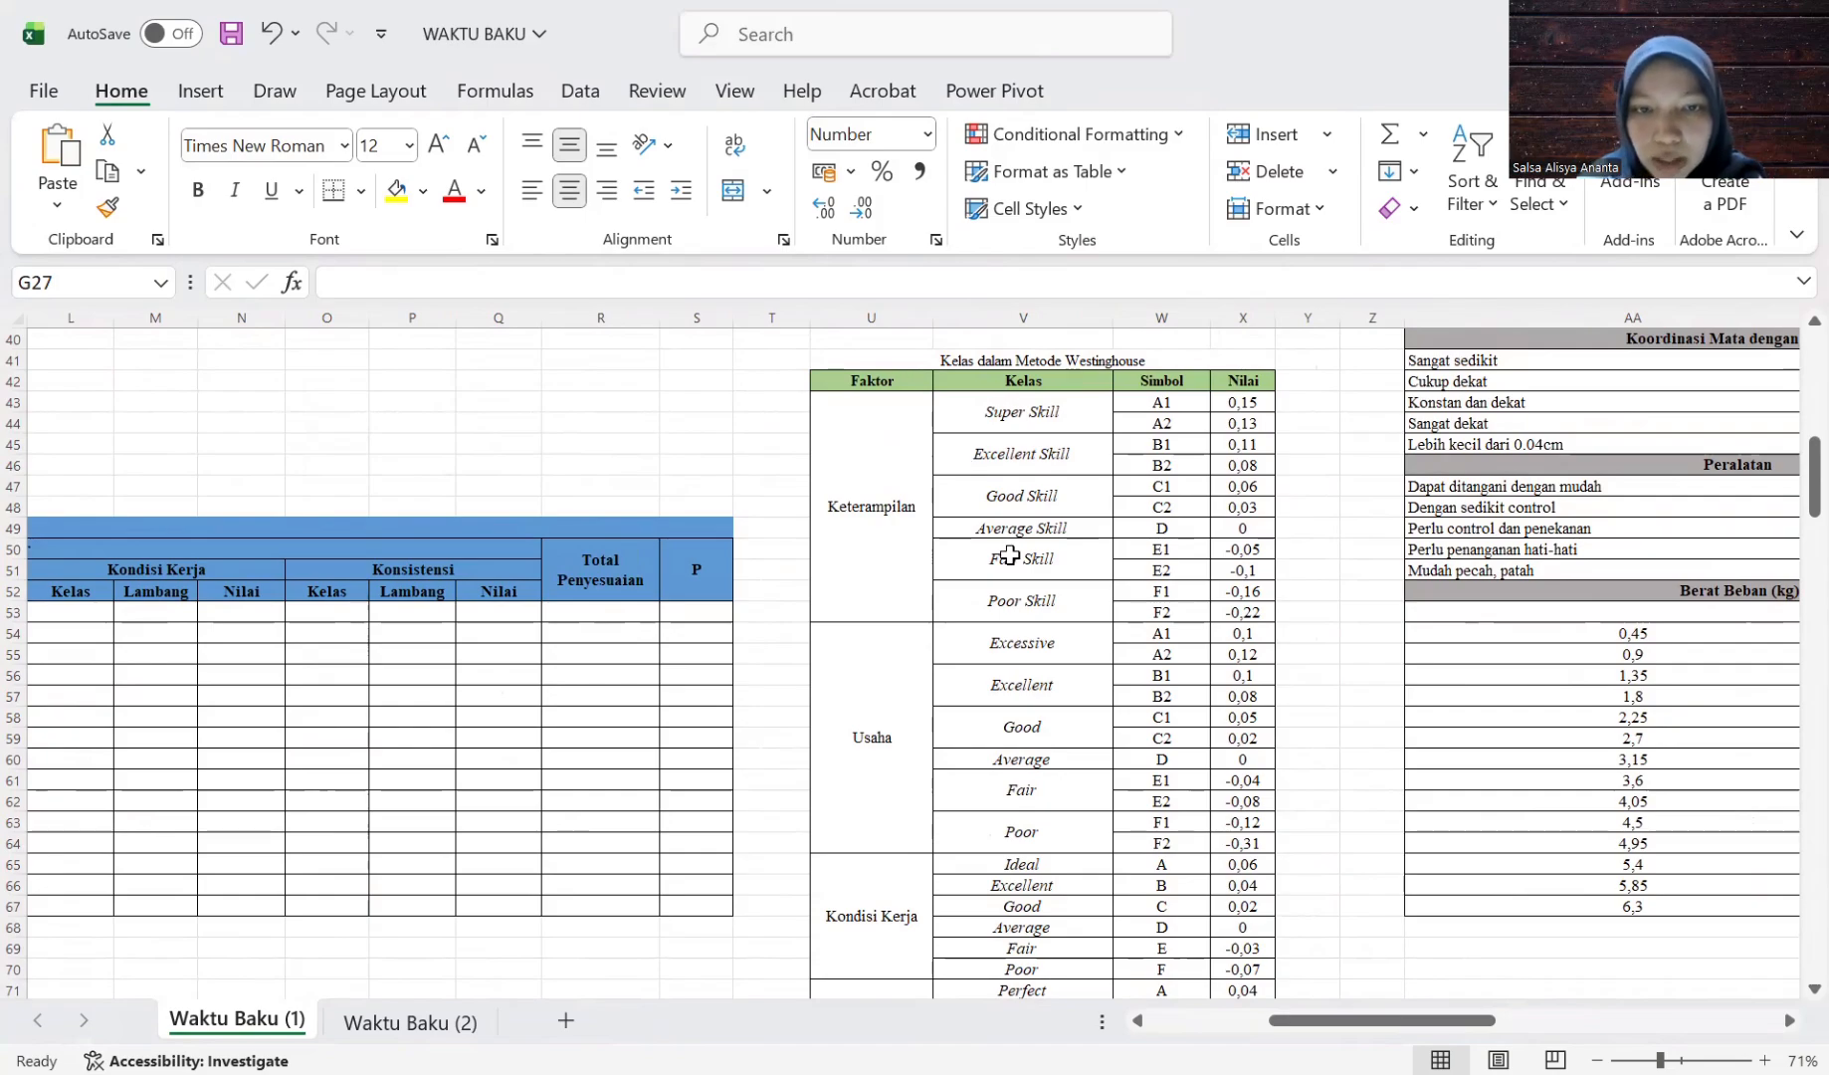
Examine the Usaha, Kondisi Kerja and Konsistensi classes in the Westinghouse reference table and return to the Metode Westinghouse table.
{"action": "scroll", "coordinate": [1053, 593], "scroll_direction": "down", "scroll_amount": 1}
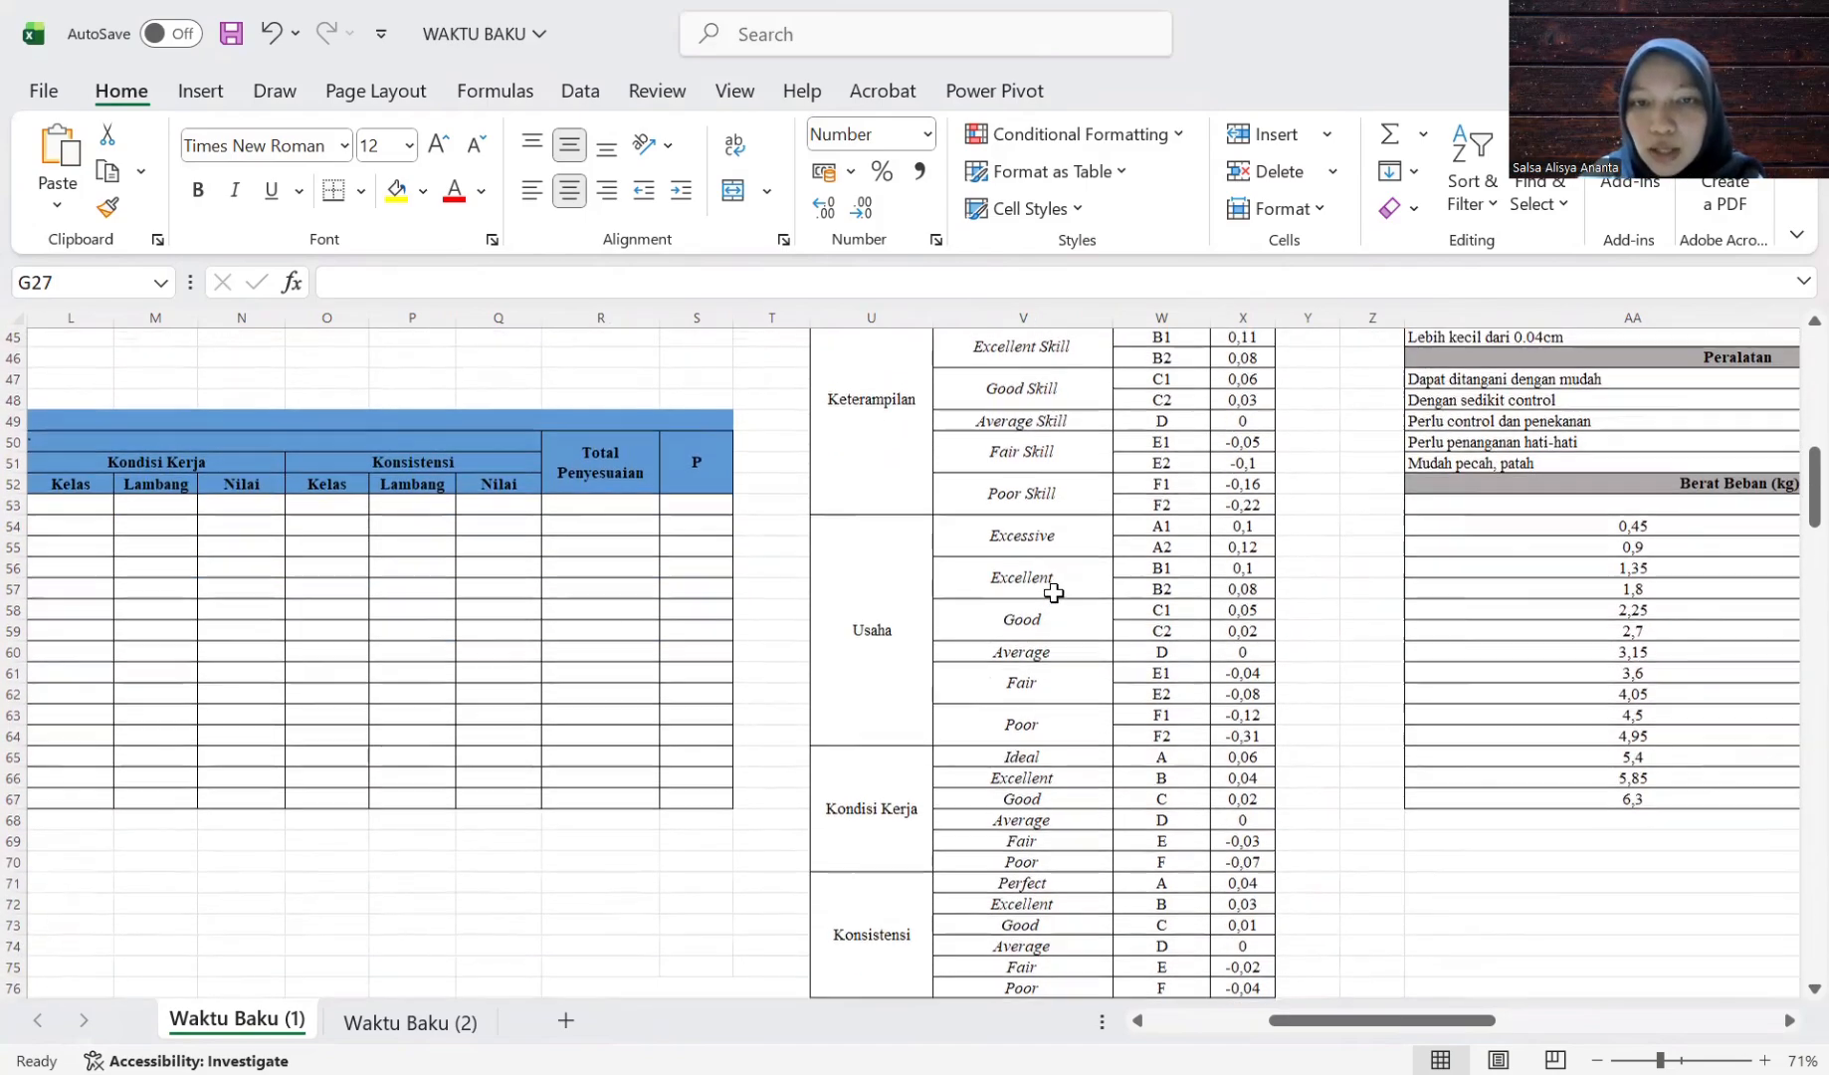
{"action": "scroll", "coordinate": [1050, 563], "scroll_direction": "down", "scroll_amount": 3}
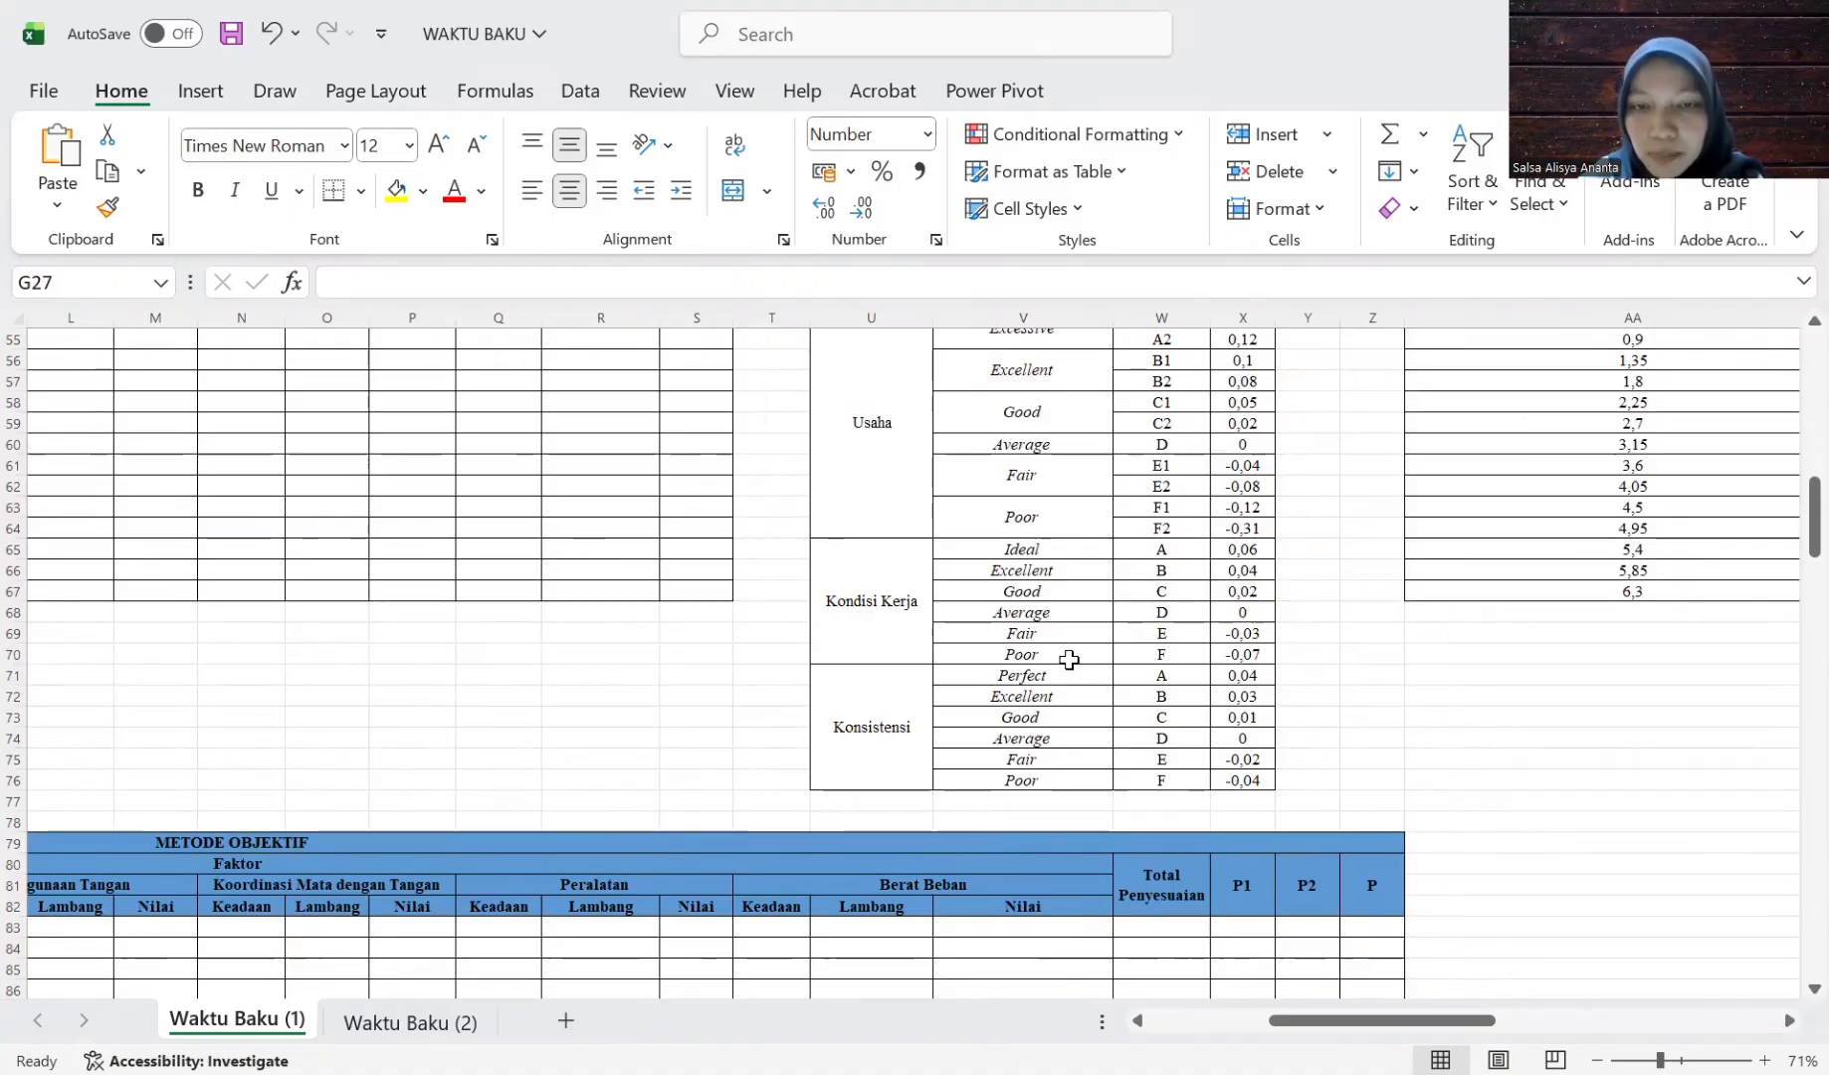
{"action": "scroll", "coordinate": [1069, 660], "scroll_direction": "up", "scroll_amount": 1}
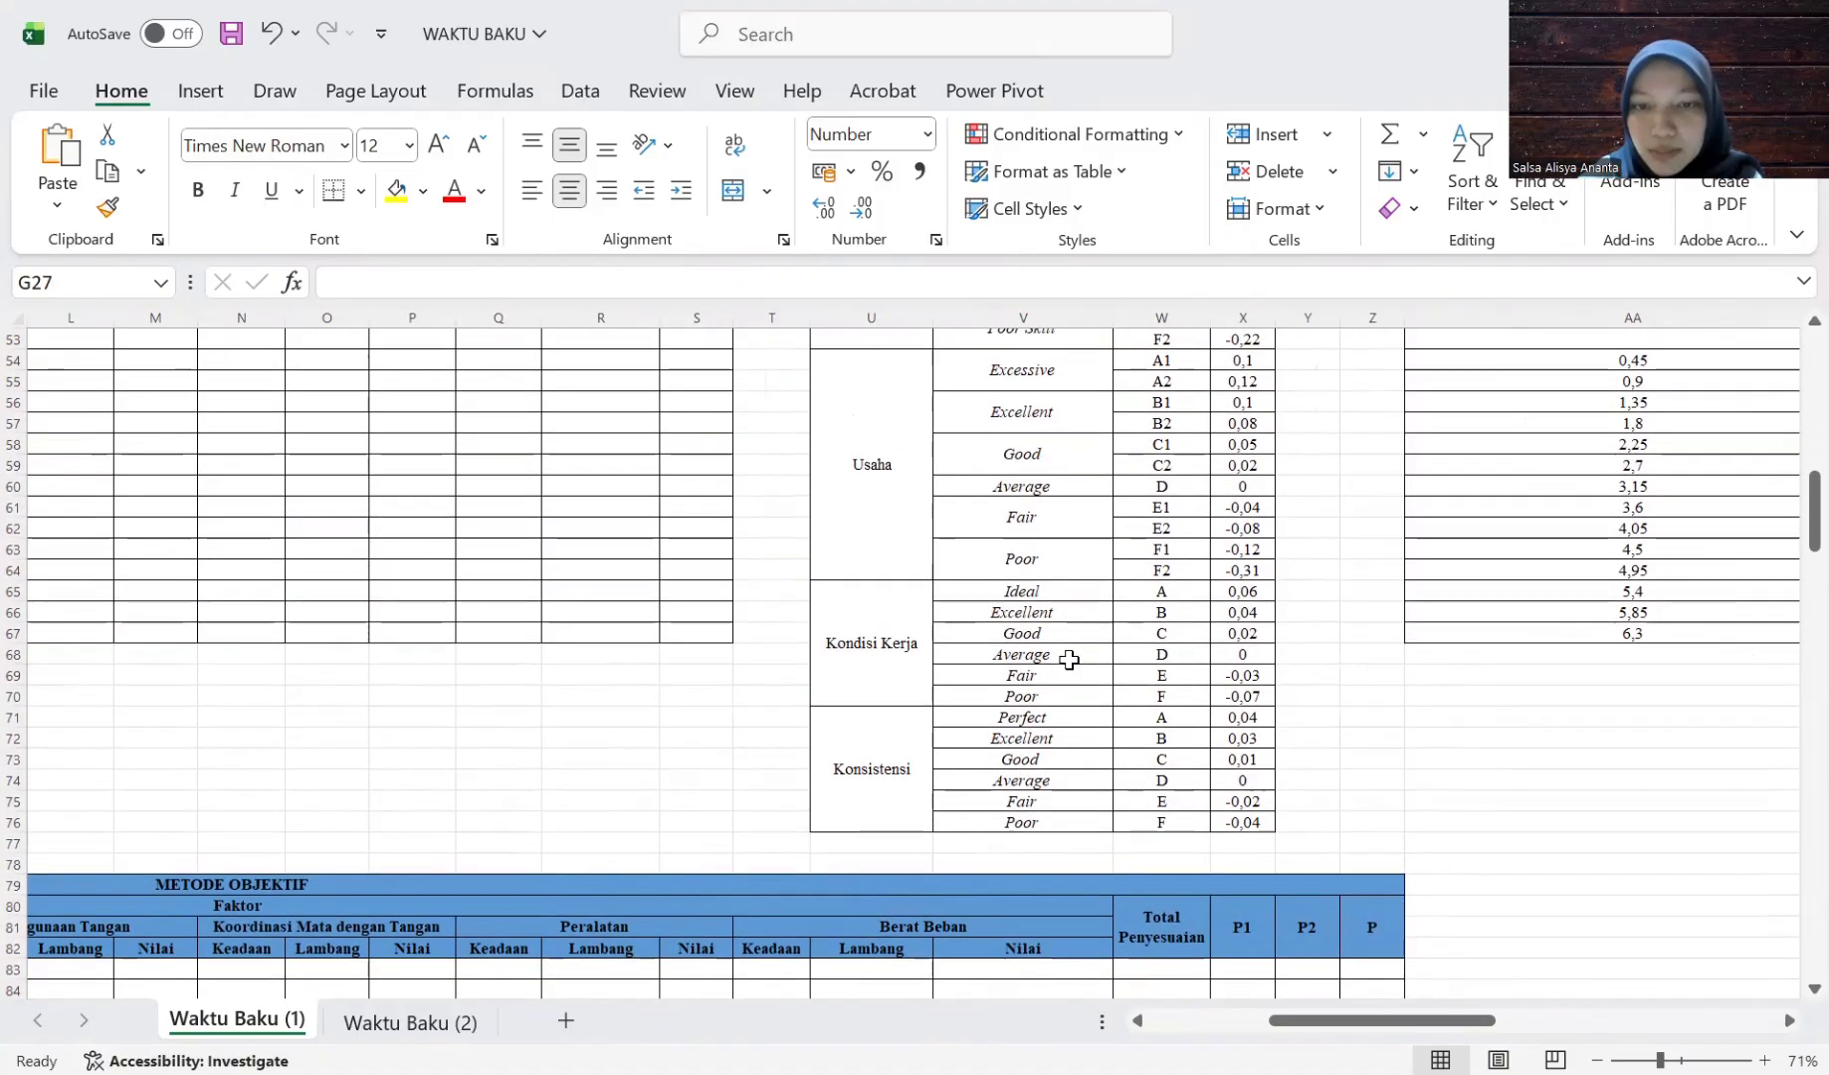
{"action": "scroll", "coordinate": [1068, 660], "scroll_direction": "left", "scroll_amount": 6}
{"action": "scroll", "coordinate": [1069, 660], "scroll_direction": "up", "scroll_amount": 5}
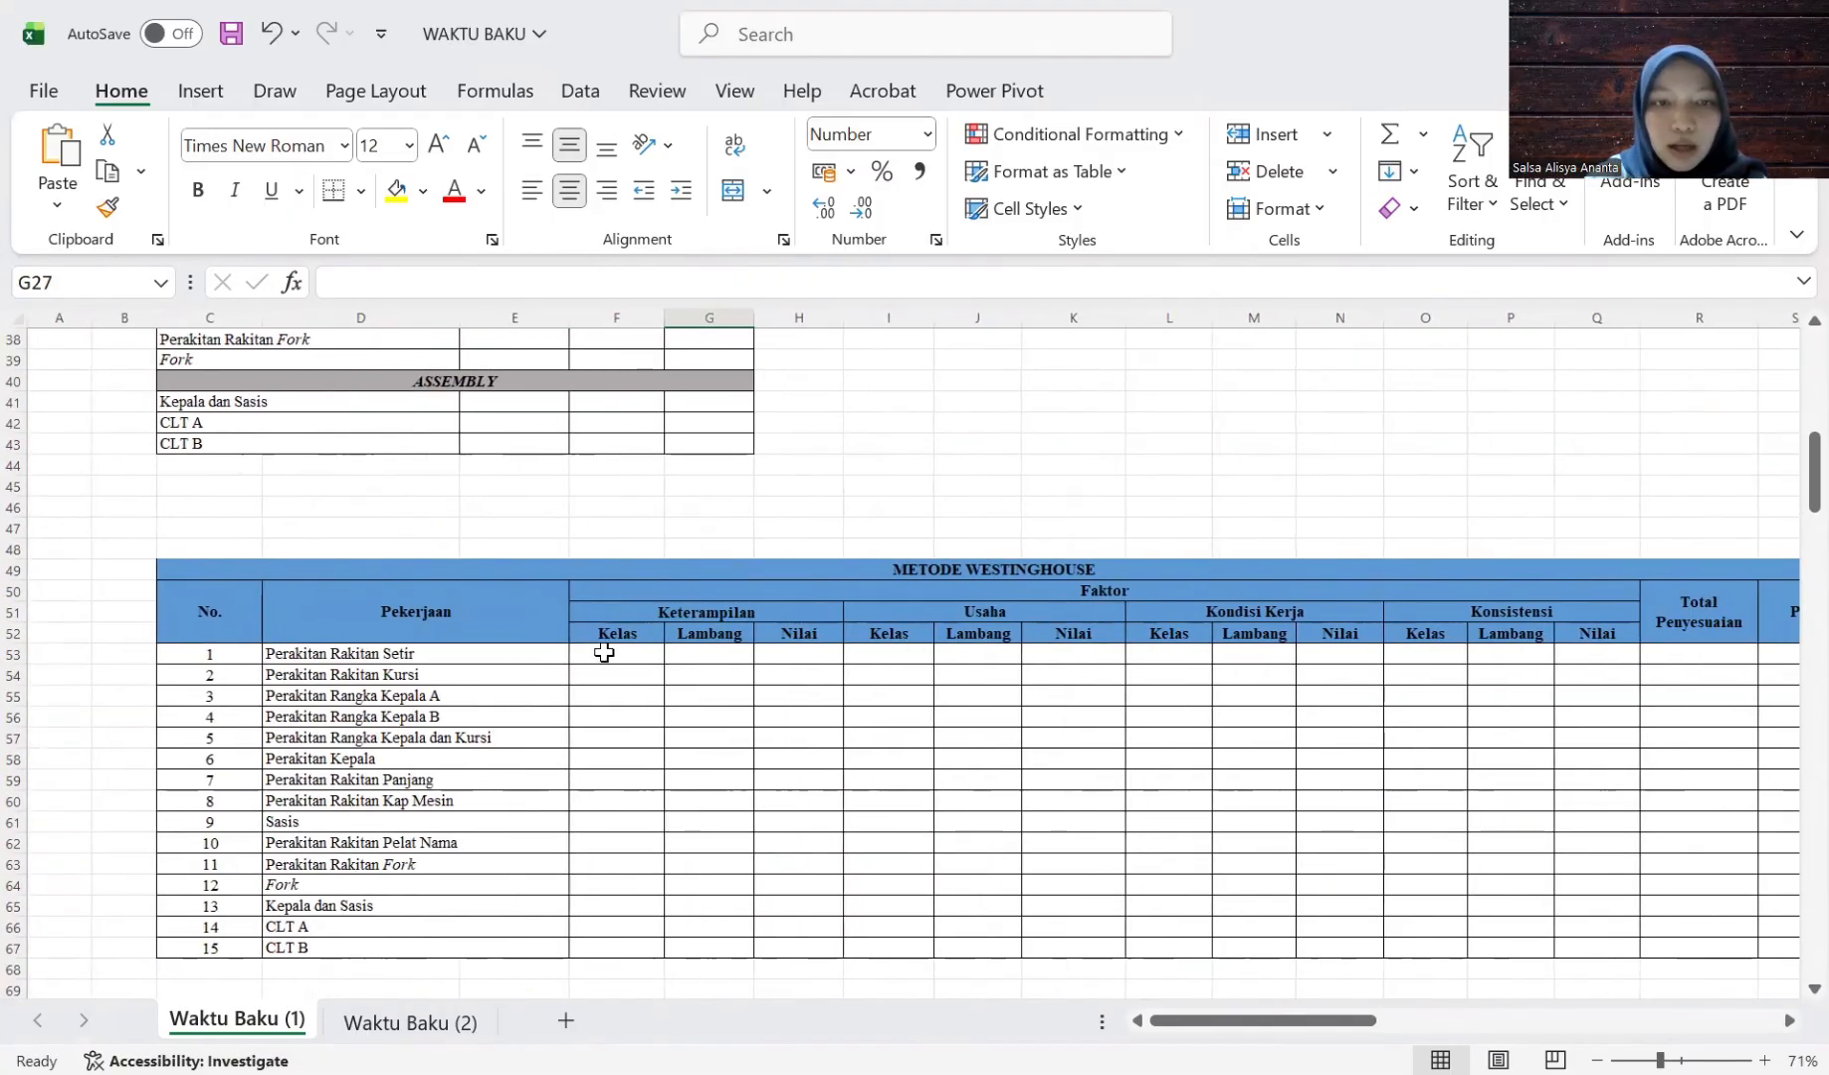
Link the Keterampilan Kelas of Perakitan Rakitan Setir in F53 to the Fair Skill class in the Westinghouse reference table.
{"action": "left_click", "coordinate": [604, 652]}
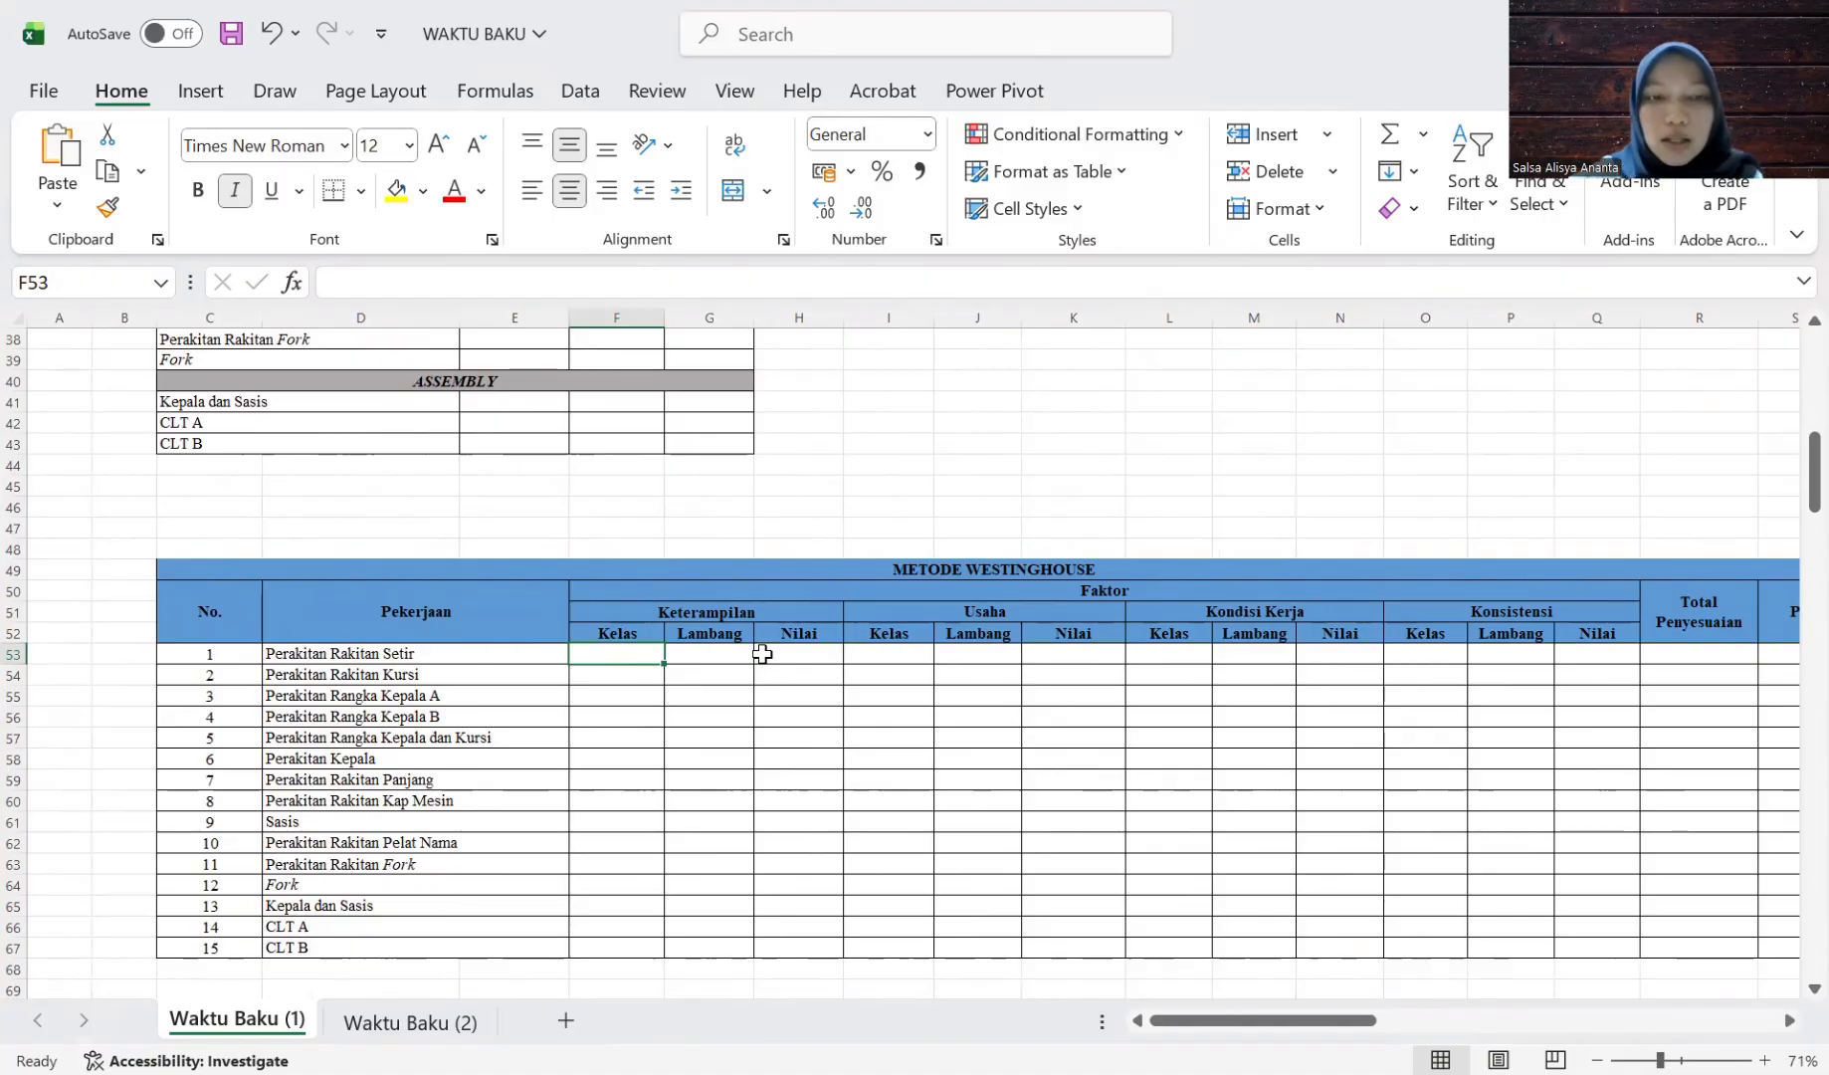
{"action": "scroll", "coordinate": [763, 653], "scroll_direction": "right", "scroll_amount": 2}
{"action": "scroll", "coordinate": [762, 654], "scroll_direction": "right", "scroll_amount": 1}
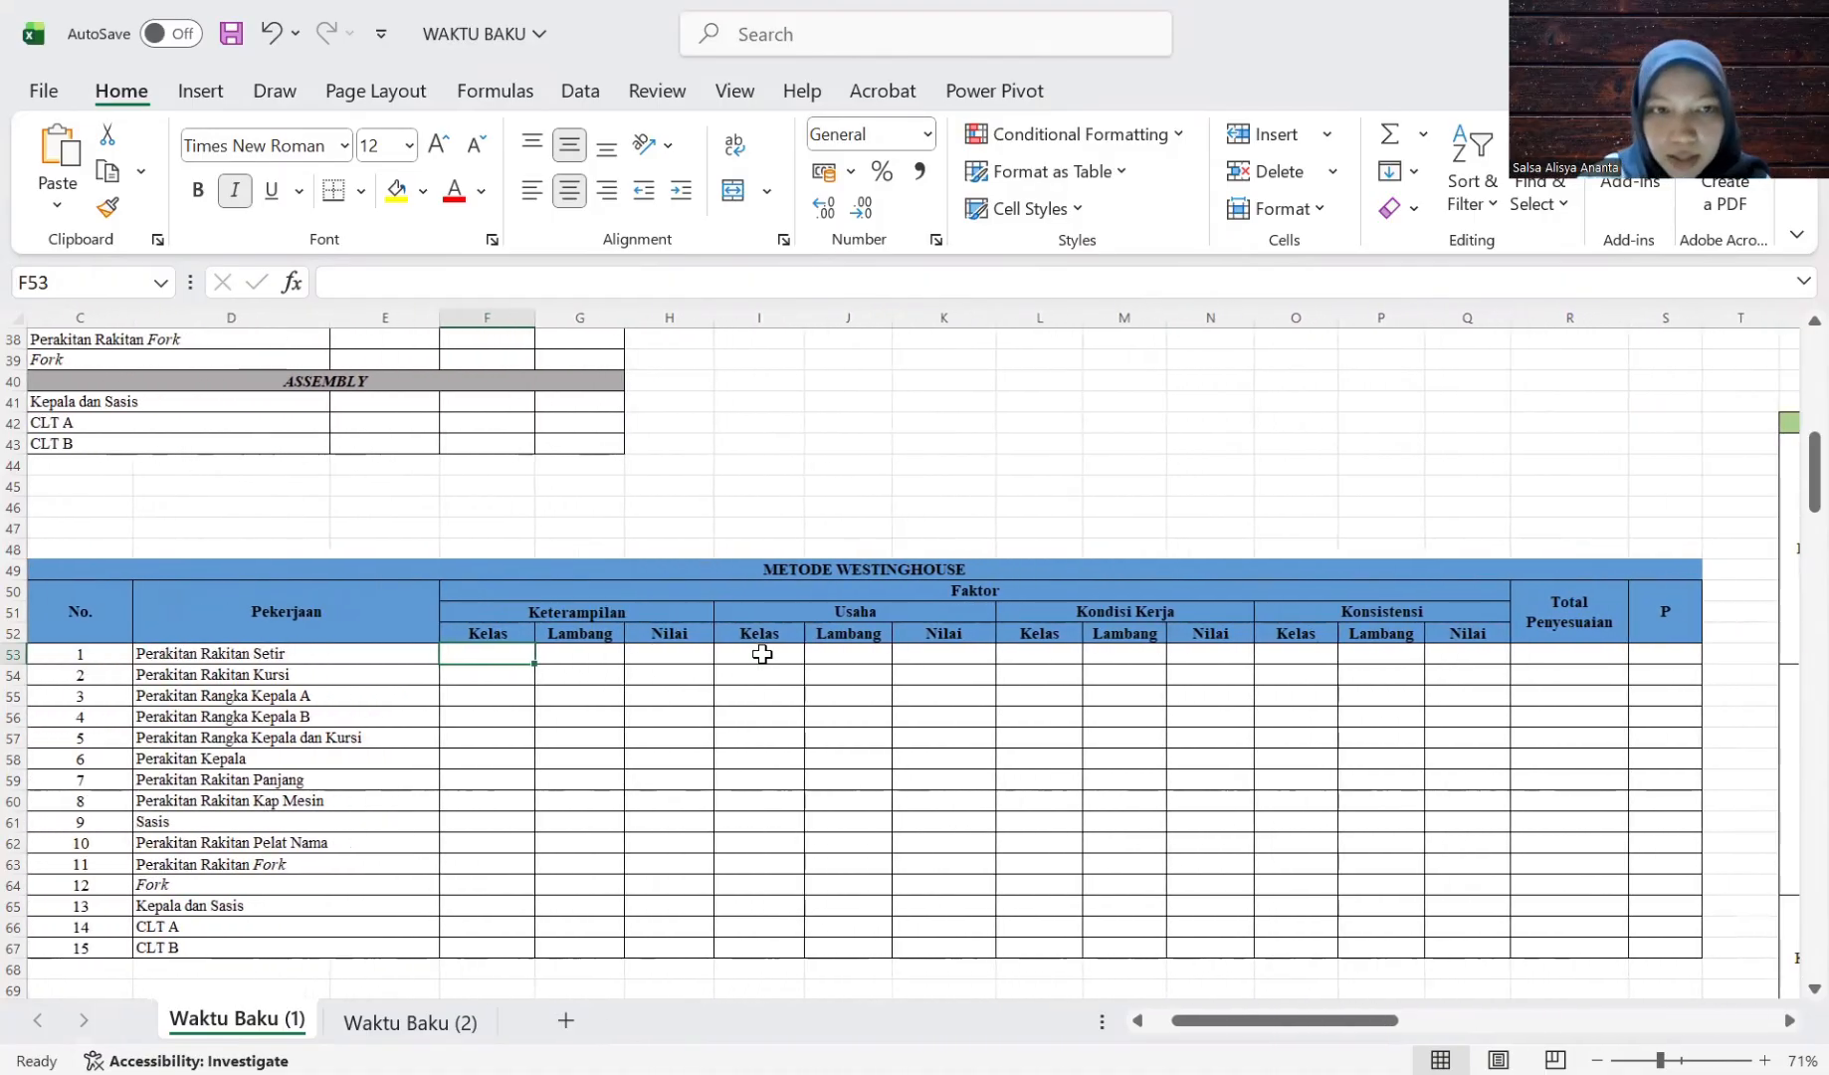
{"action": "type", "text": "="}
{"action": "scroll", "coordinate": [1218, 799], "scroll_direction": "right", "scroll_amount": 8}
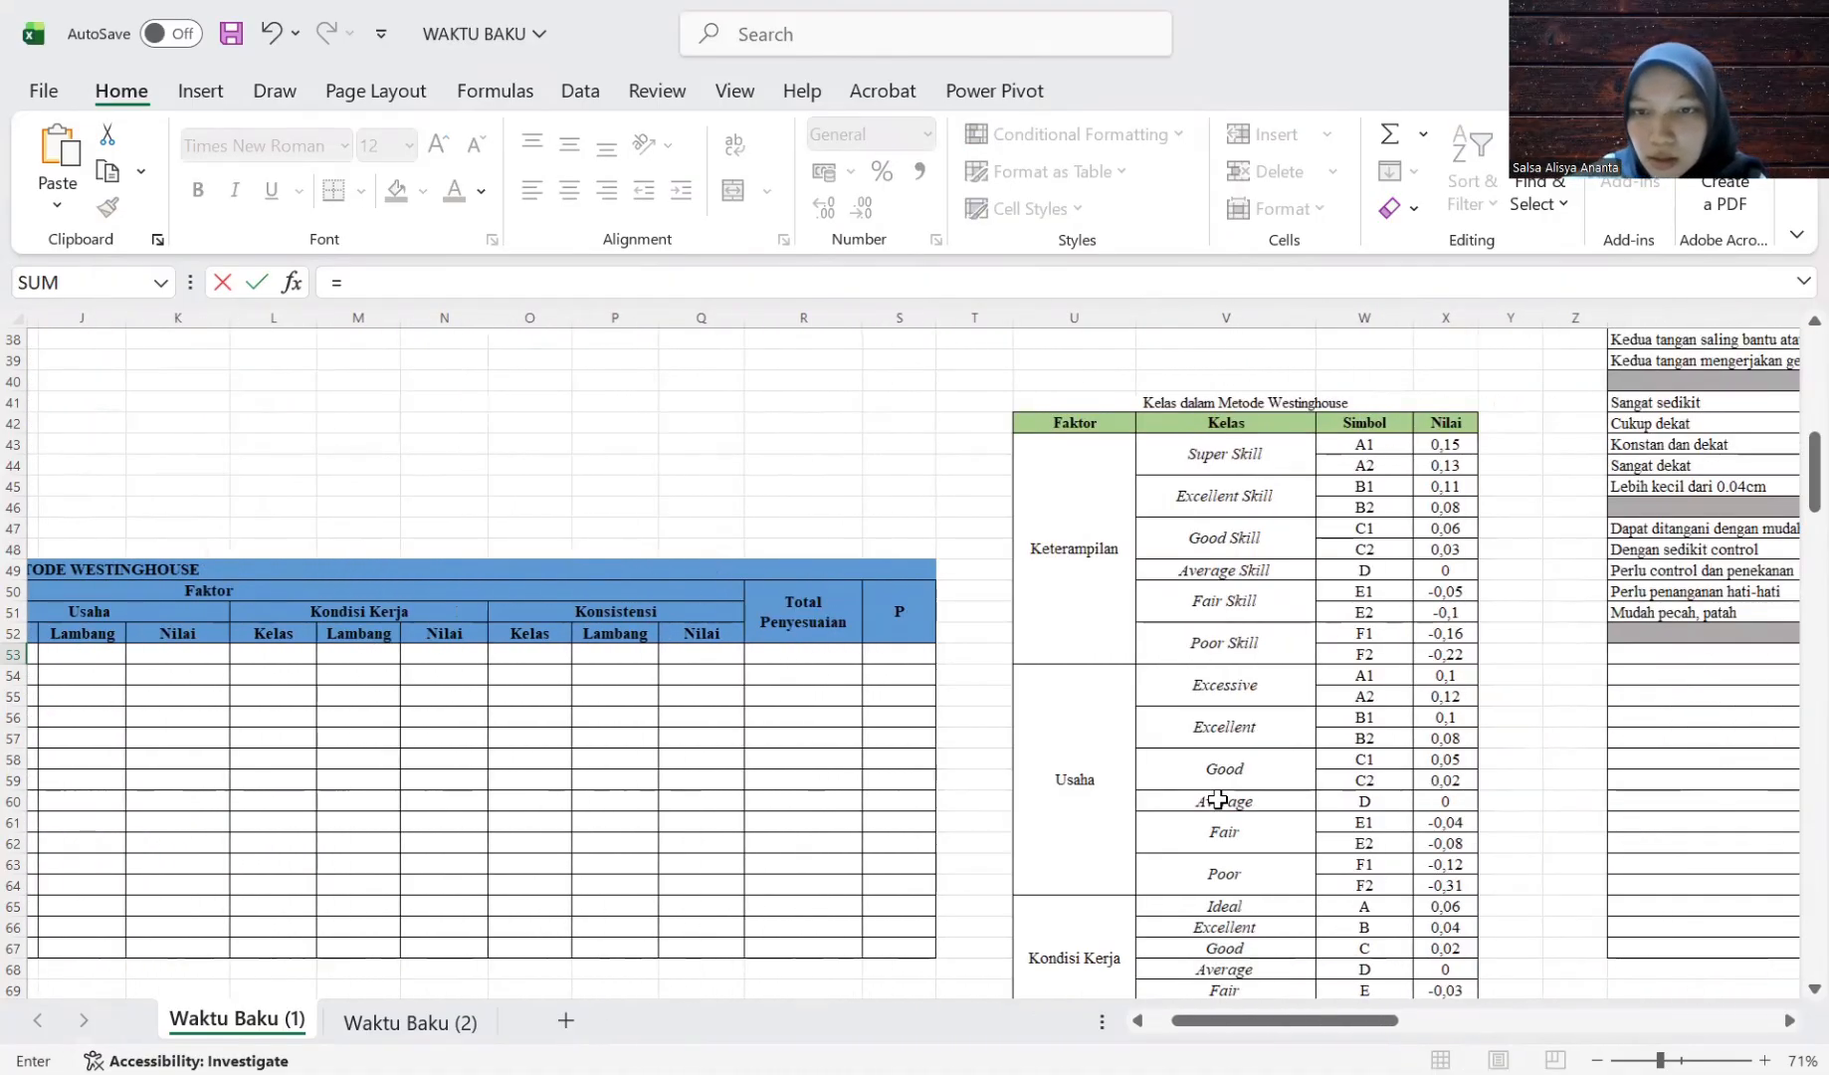
{"action": "scroll", "coordinate": [1218, 799], "scroll_direction": "down", "scroll_amount": 2}
{"action": "scroll", "coordinate": [1218, 799], "scroll_direction": "right", "scroll_amount": 1}
{"action": "scroll", "coordinate": [1231, 403], "scroll_direction": "up", "scroll_amount": 1}
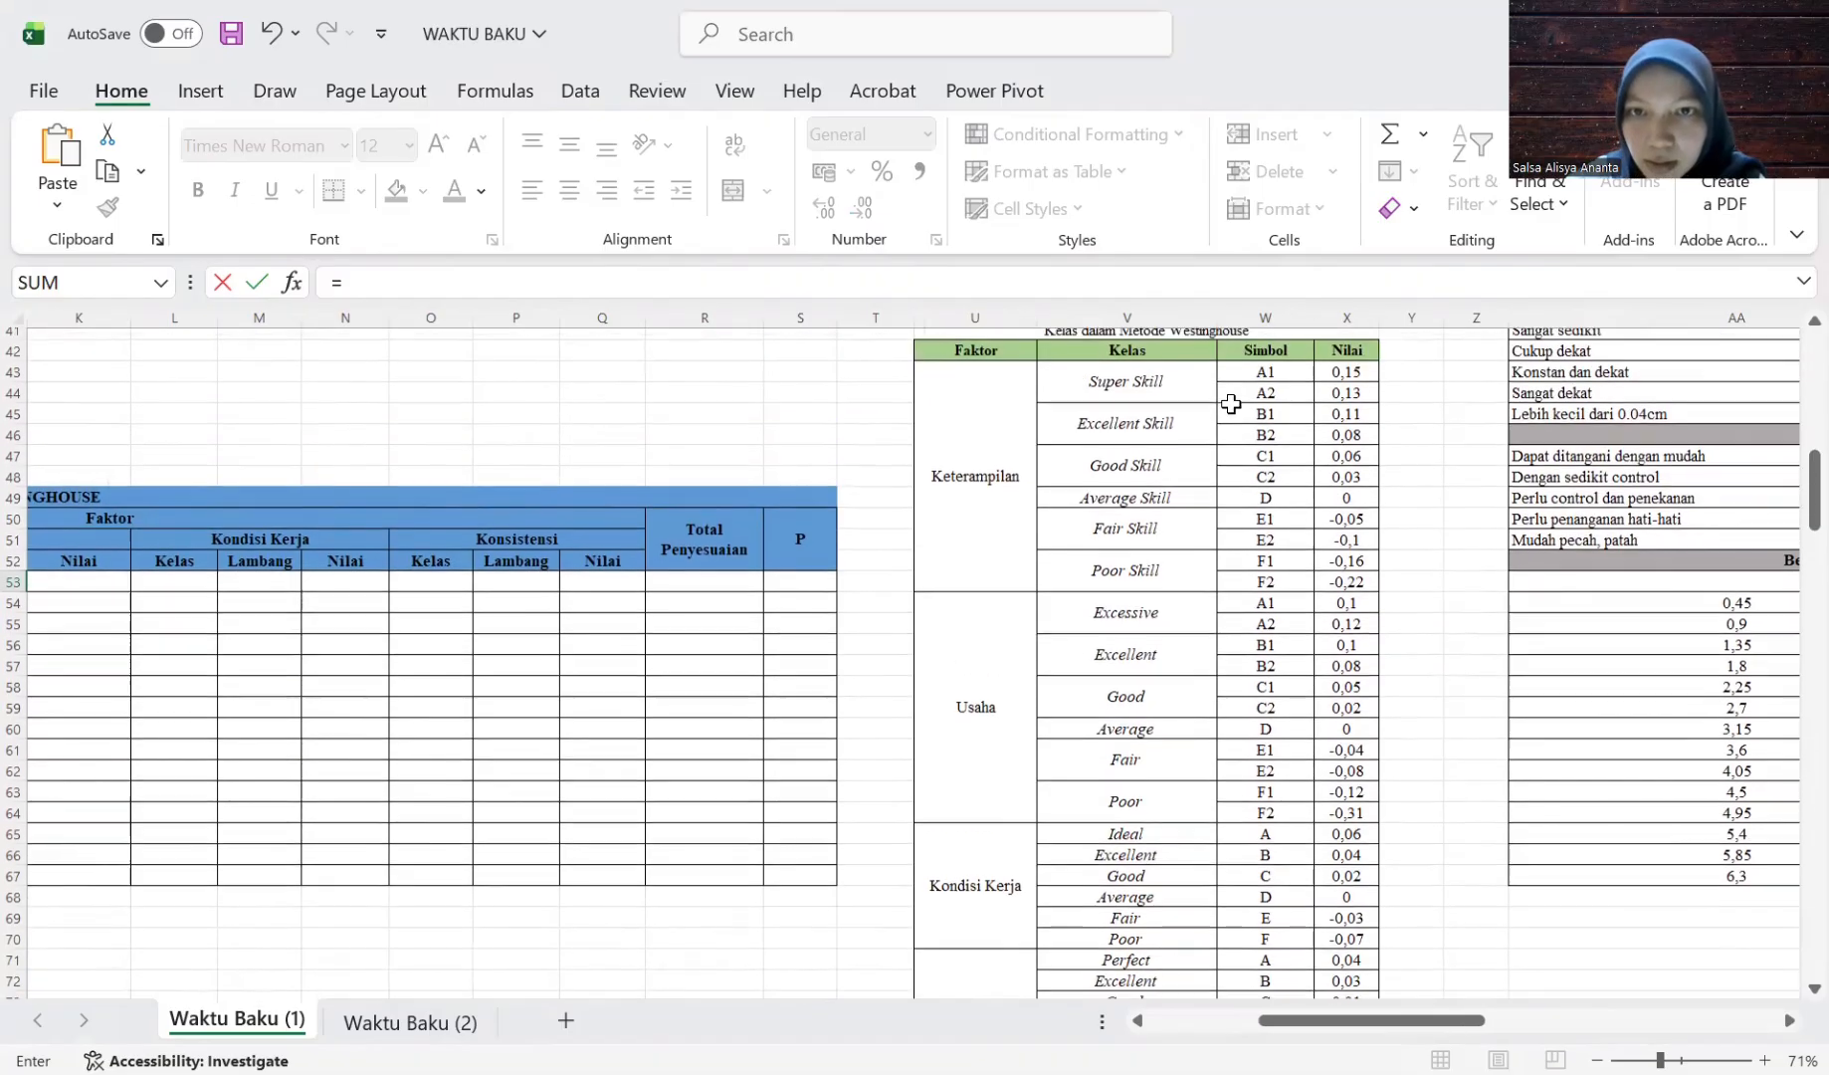
{"action": "left_click", "coordinate": [1099, 535]}
{"action": "key", "text": "Return"}
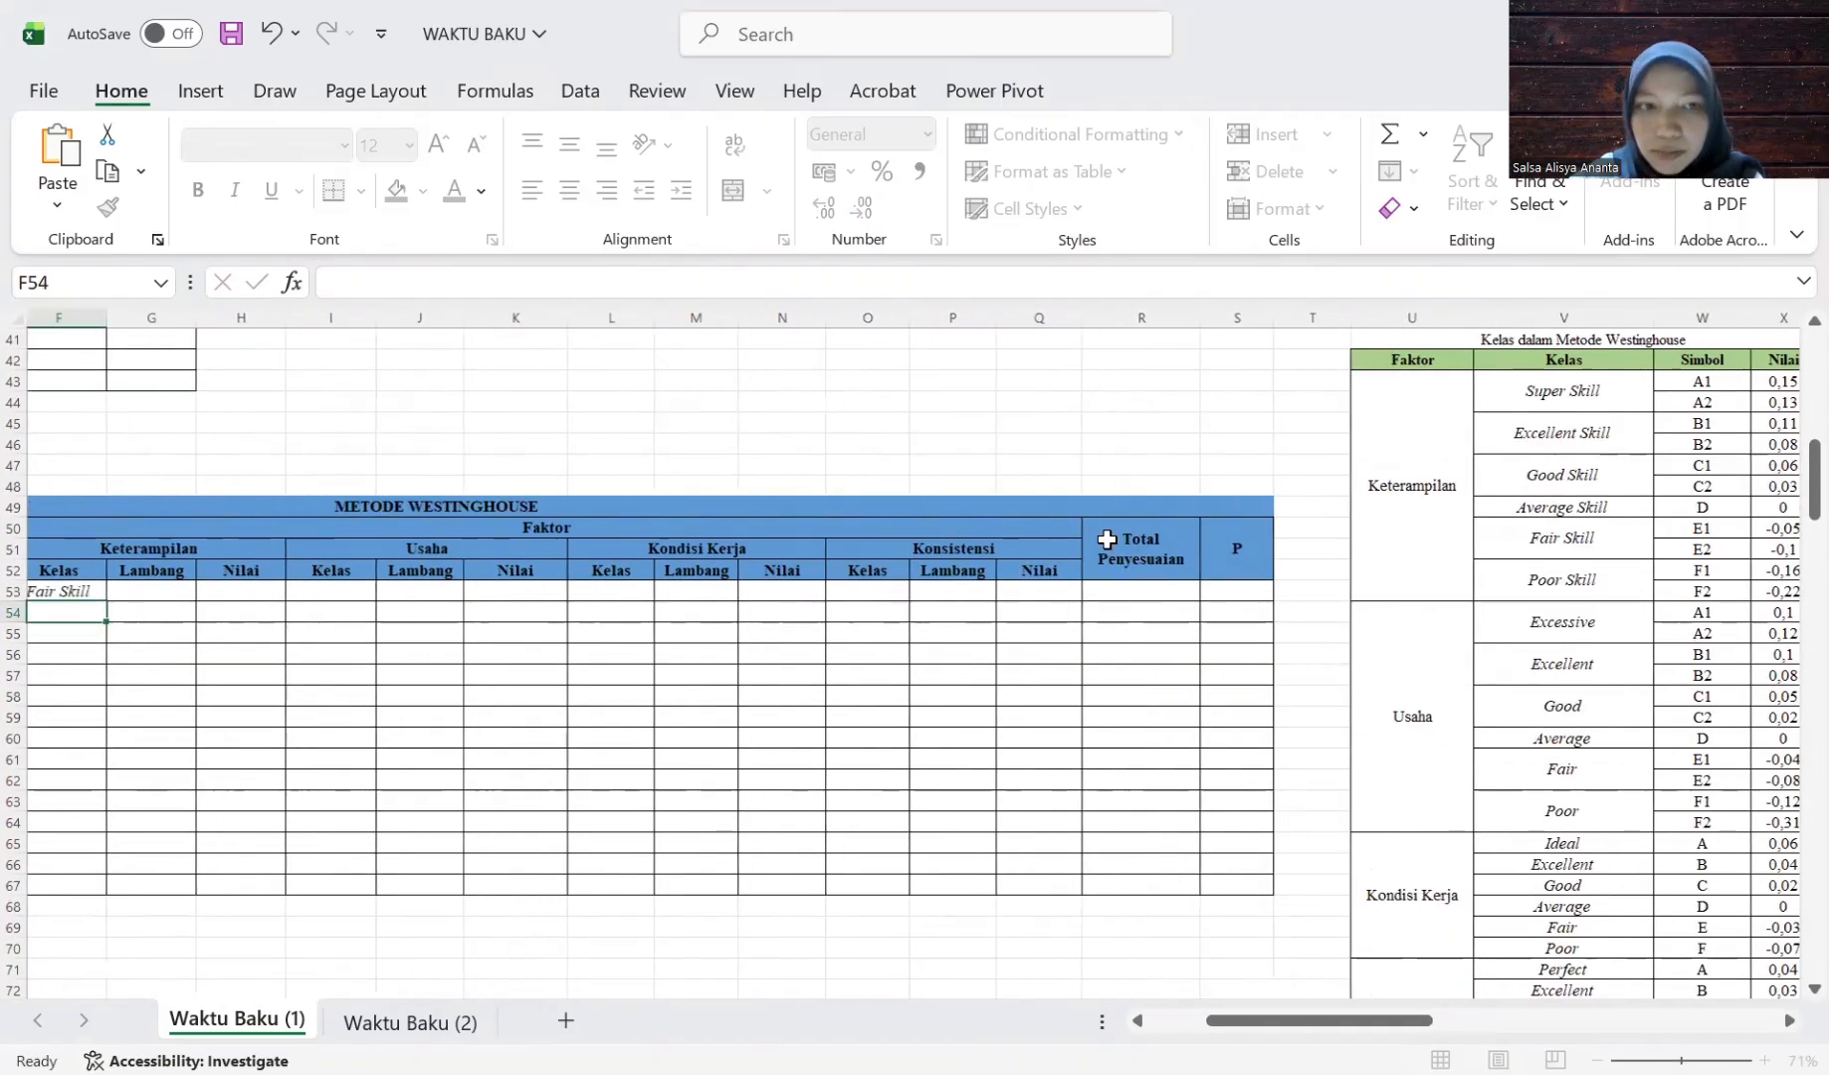
Link the Keterampilan Lambang in G53 to symbol E1 of Fair Skill and fill in the matching Nilai of -0,05 in H53.
{"action": "key", "text": "Right"}
{"action": "key", "text": "Up"}
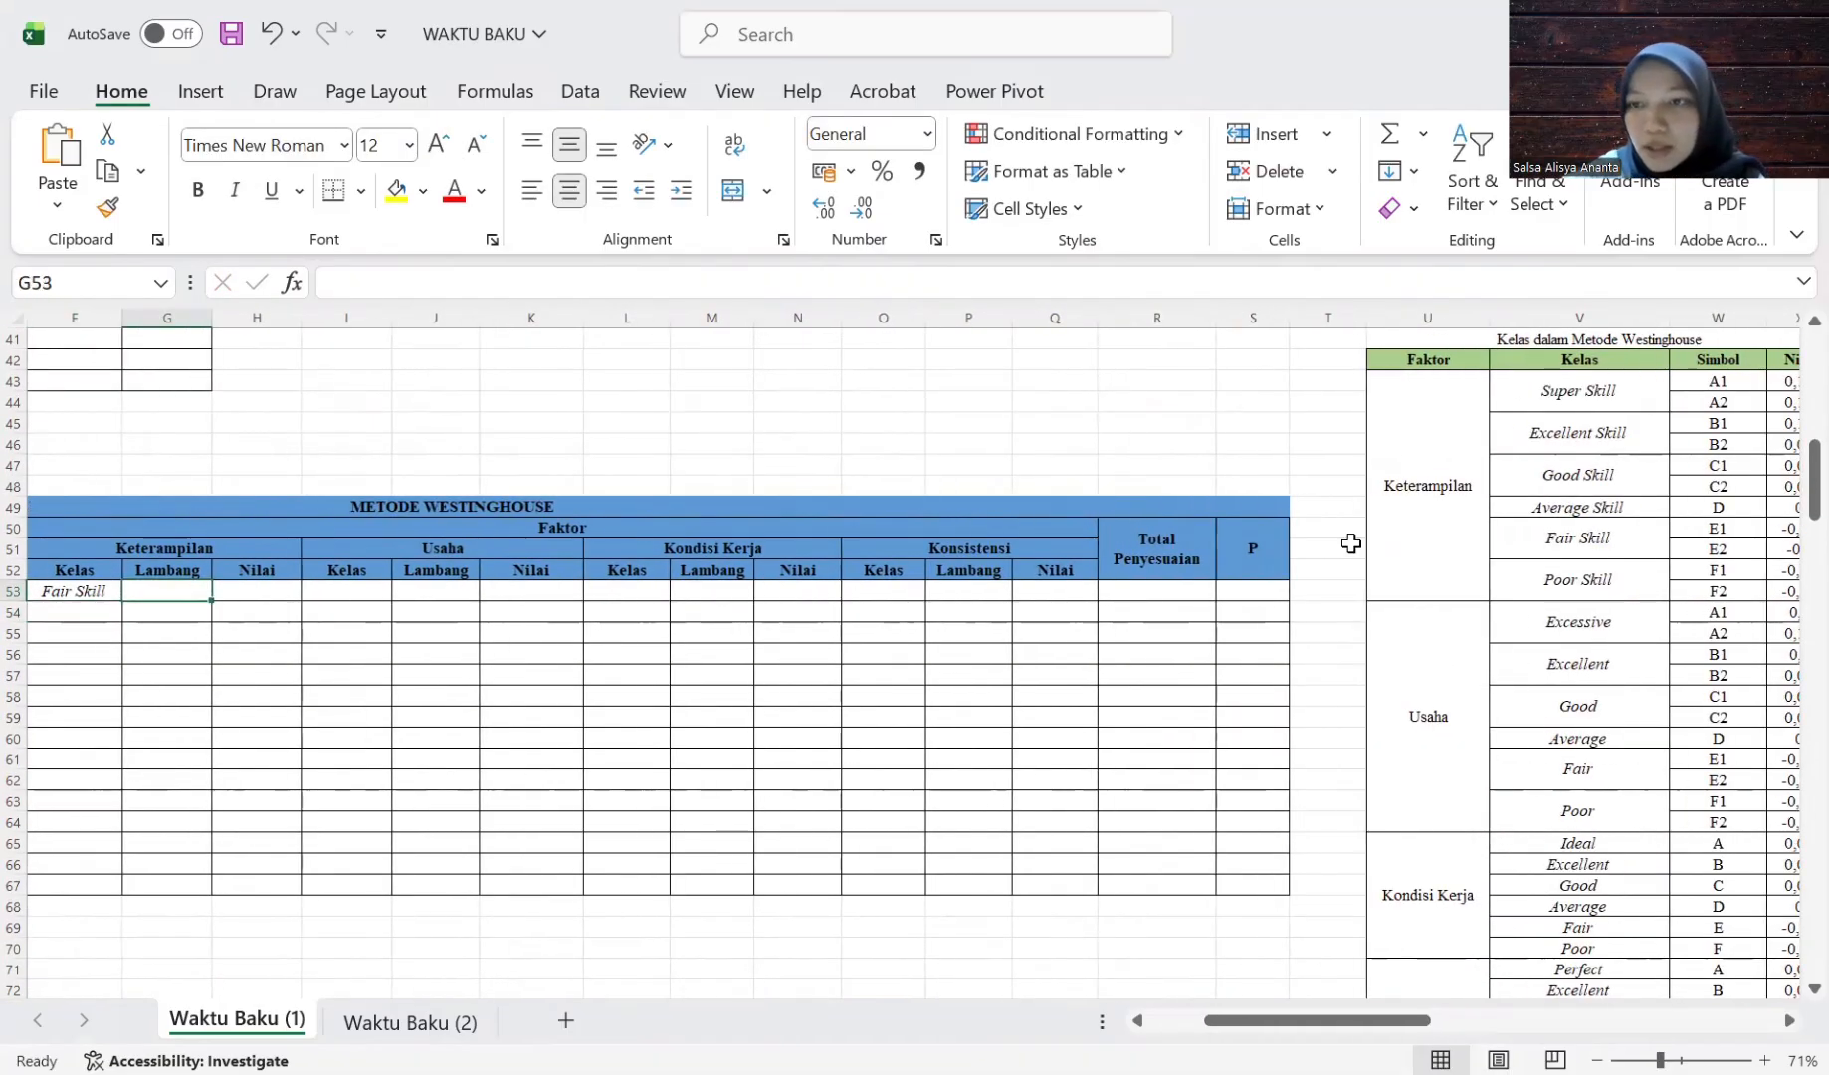
{"action": "left_click", "coordinate": [1702, 528]}
{"action": "key", "text": "Down"}
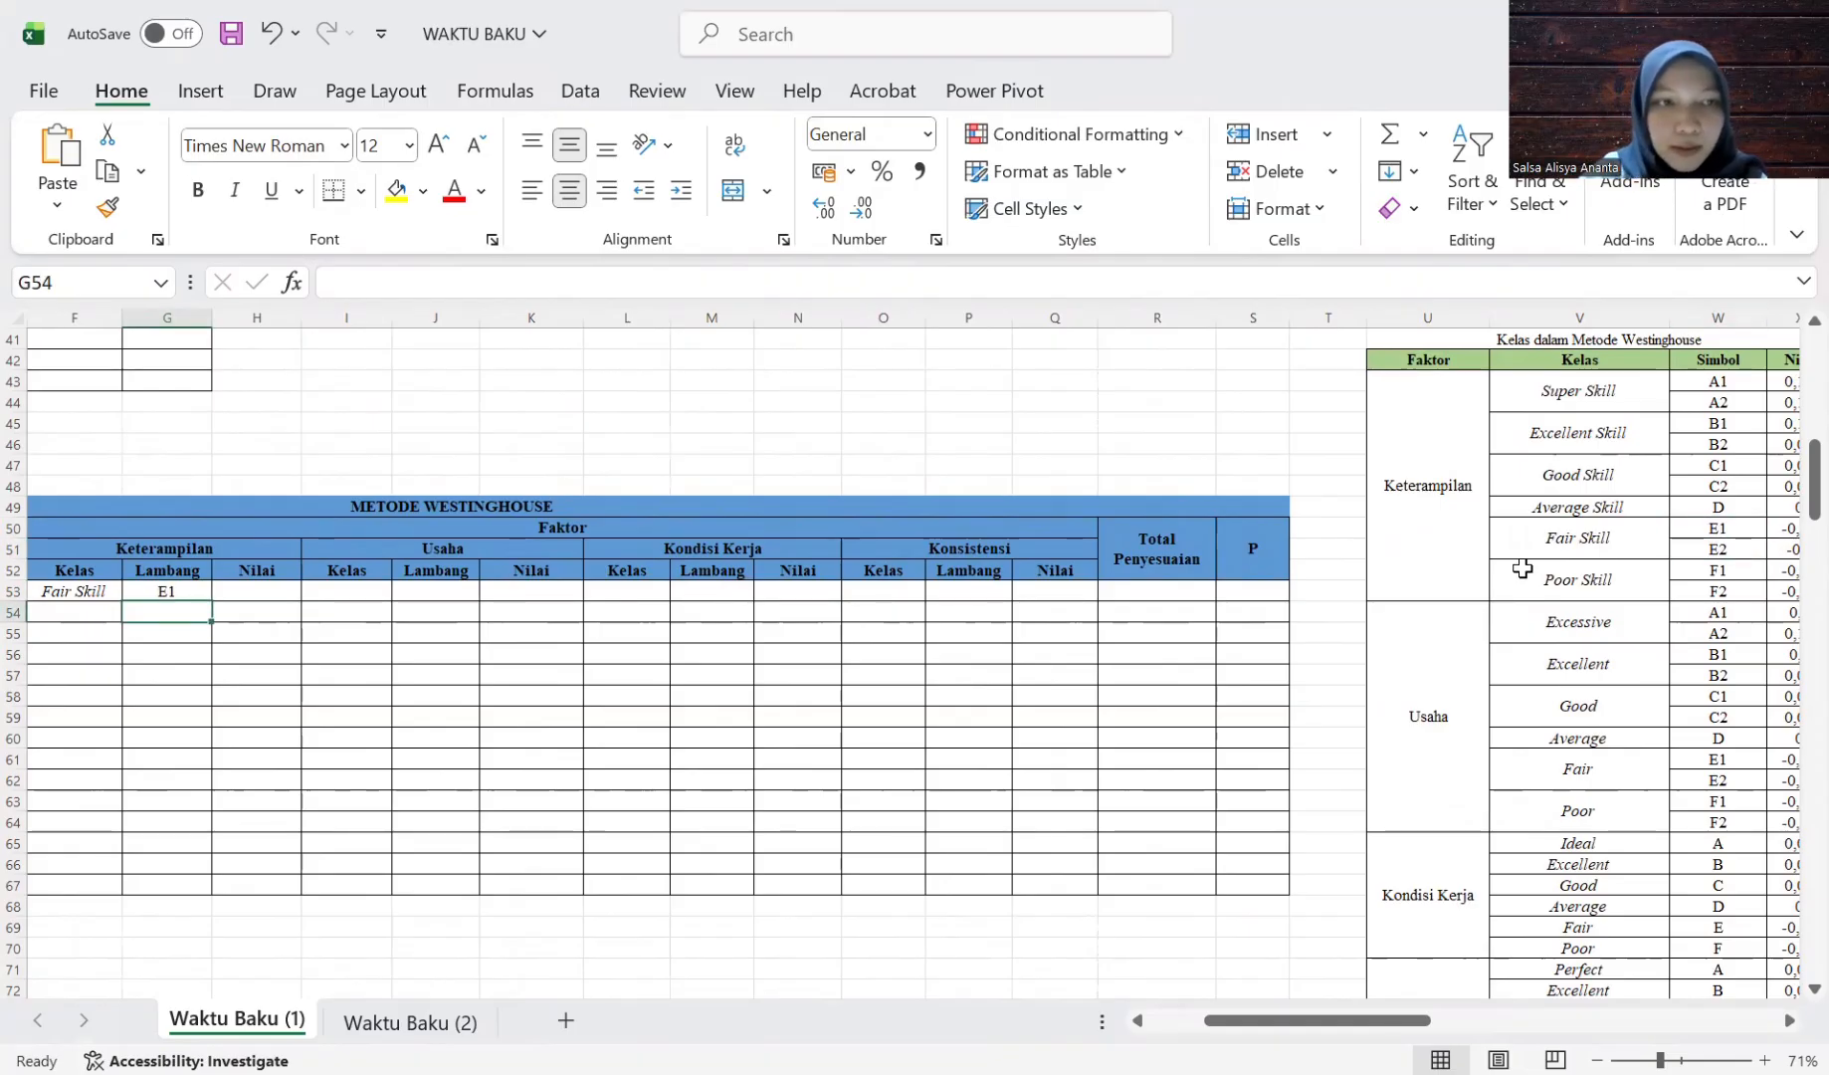
{"action": "key", "text": "Right"}
{"action": "key", "text": "Up"}
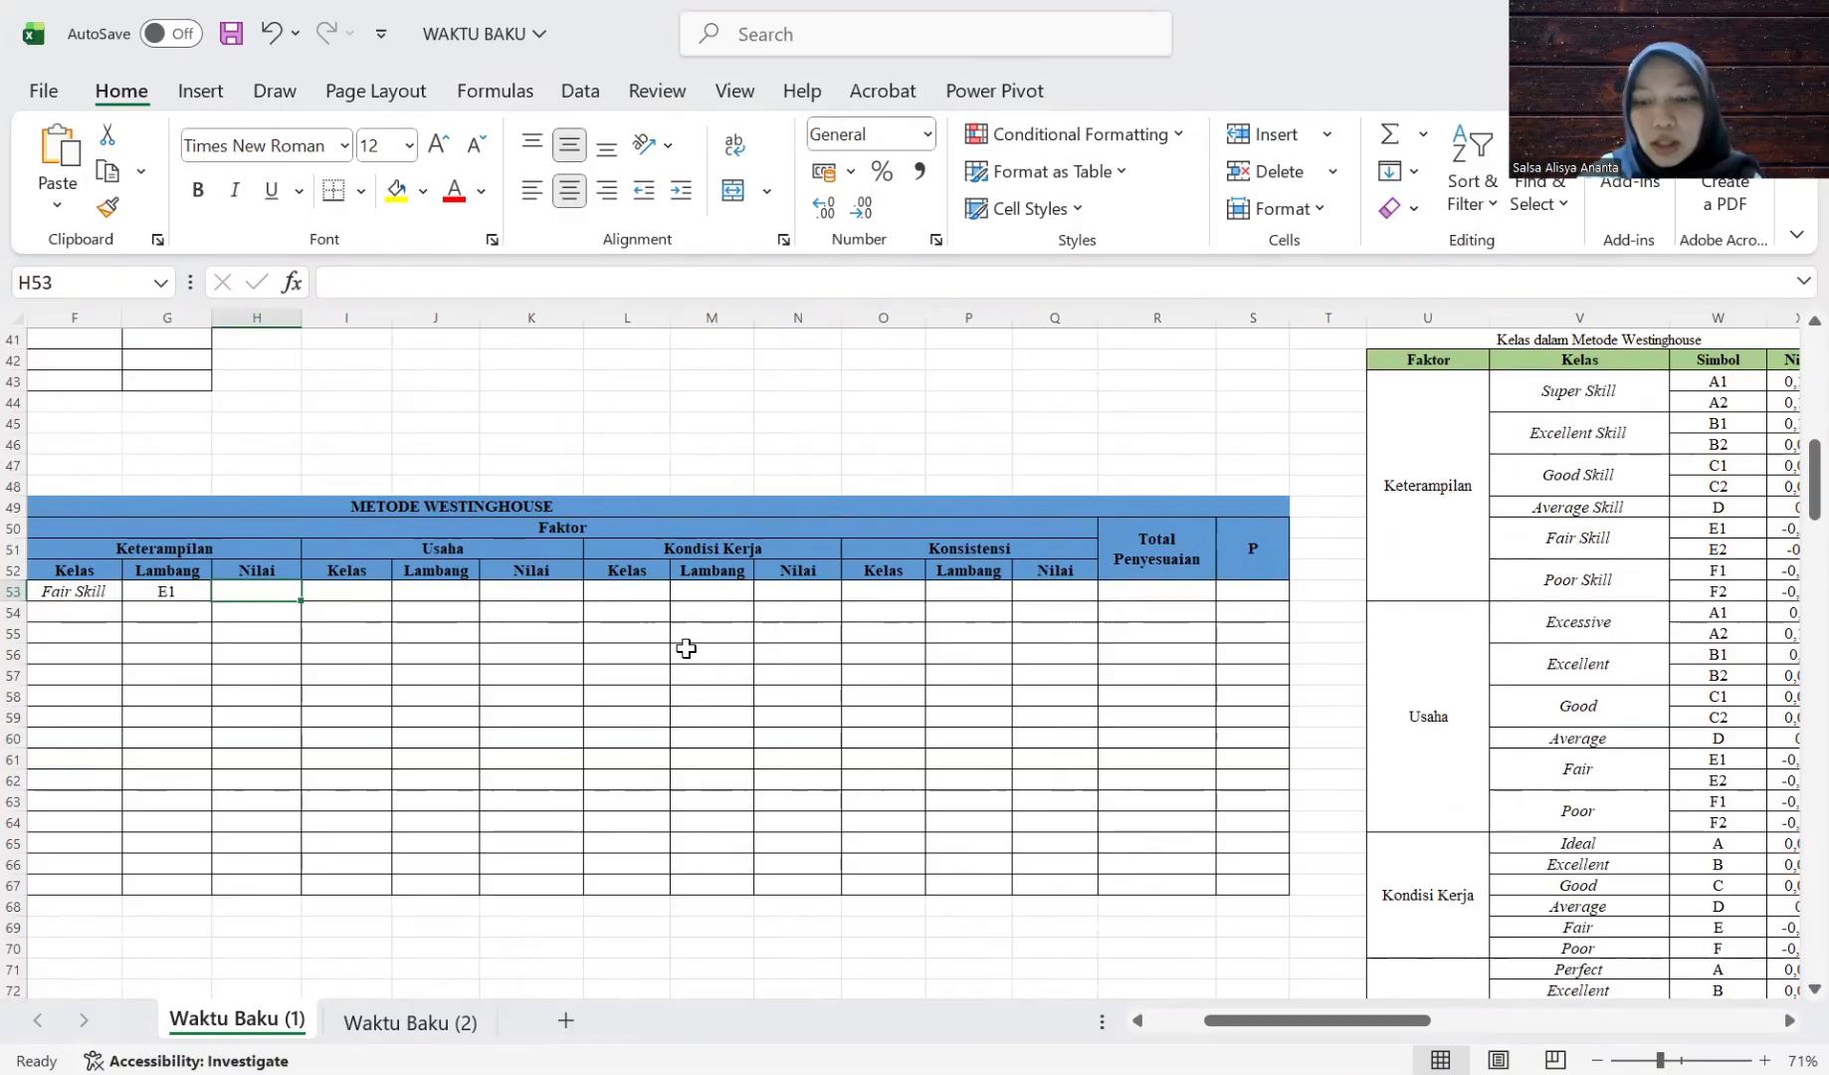
{"action": "type", "text": "="}
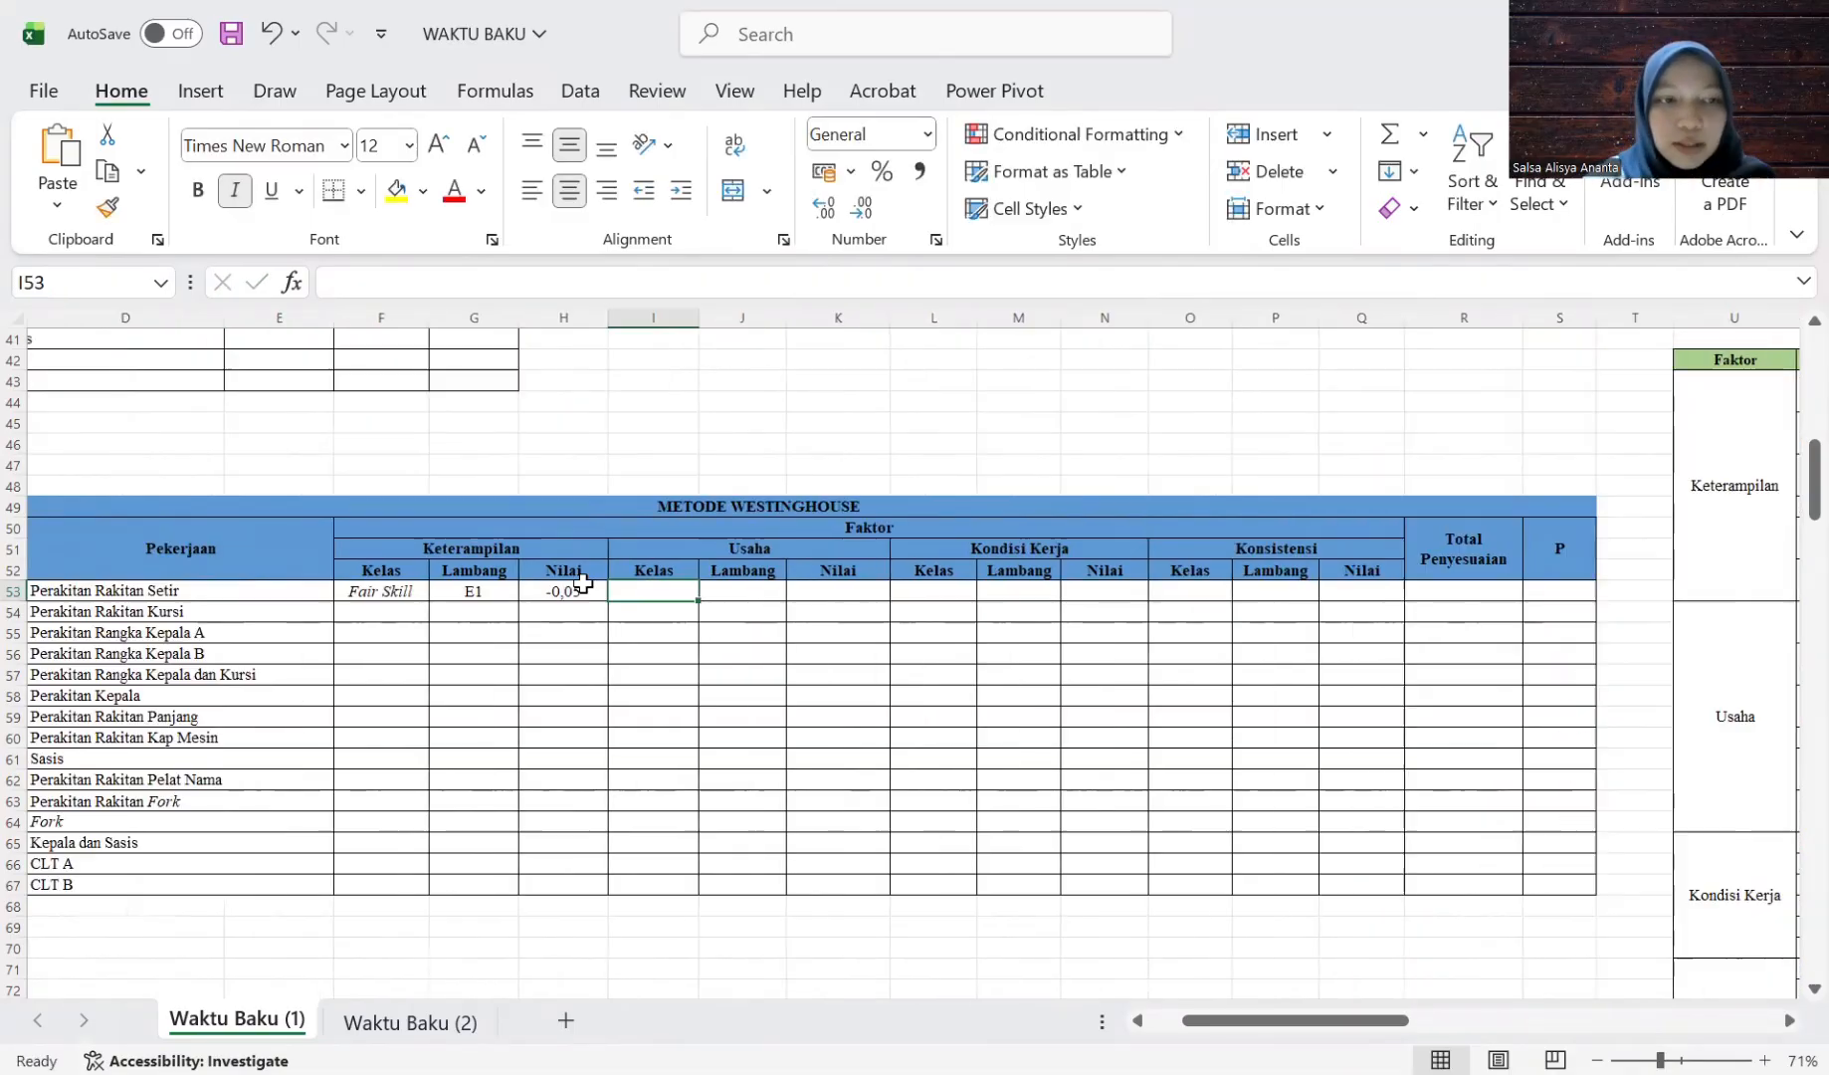
Link the Usaha Kelas in I53 to Fair (V61) and the Usaha Lambang in J53 to its symbol E1 (W61).
{"action": "type", "text": "="}
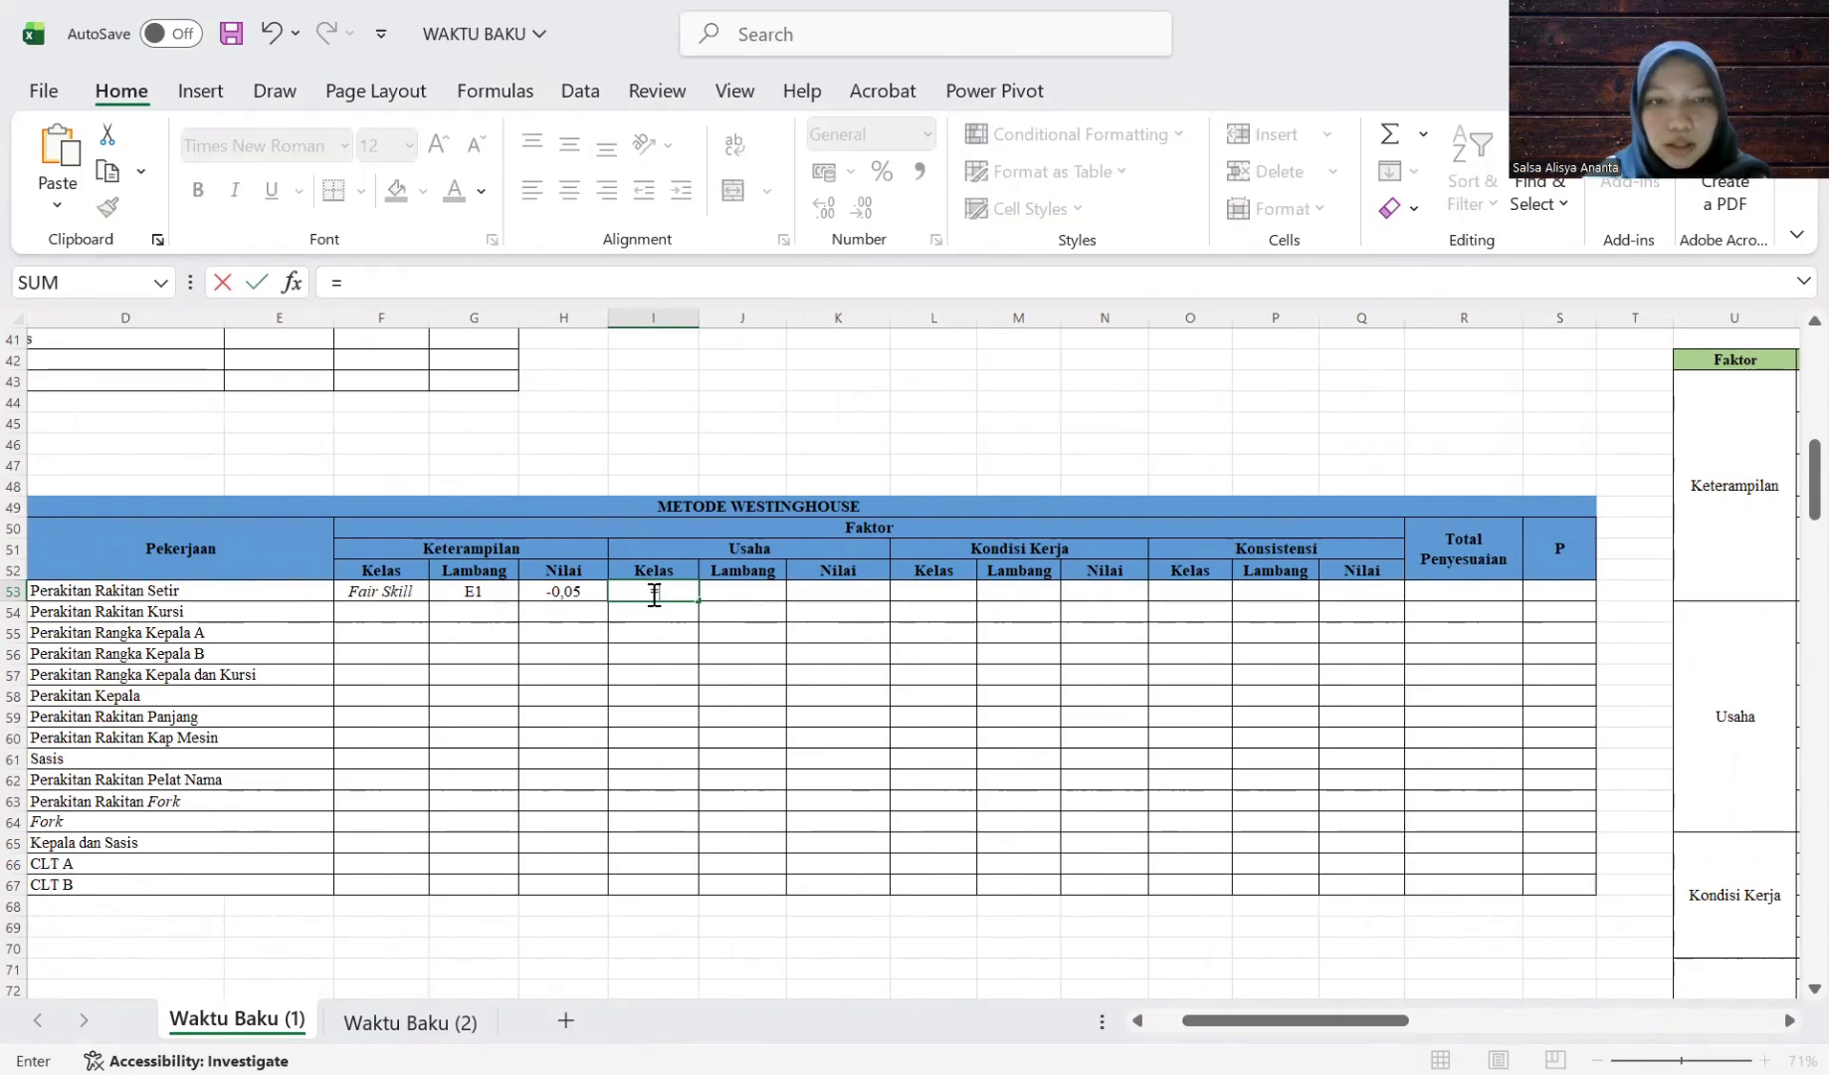
{"action": "scroll", "coordinate": [944, 662], "scroll_direction": "right", "scroll_amount": 6}
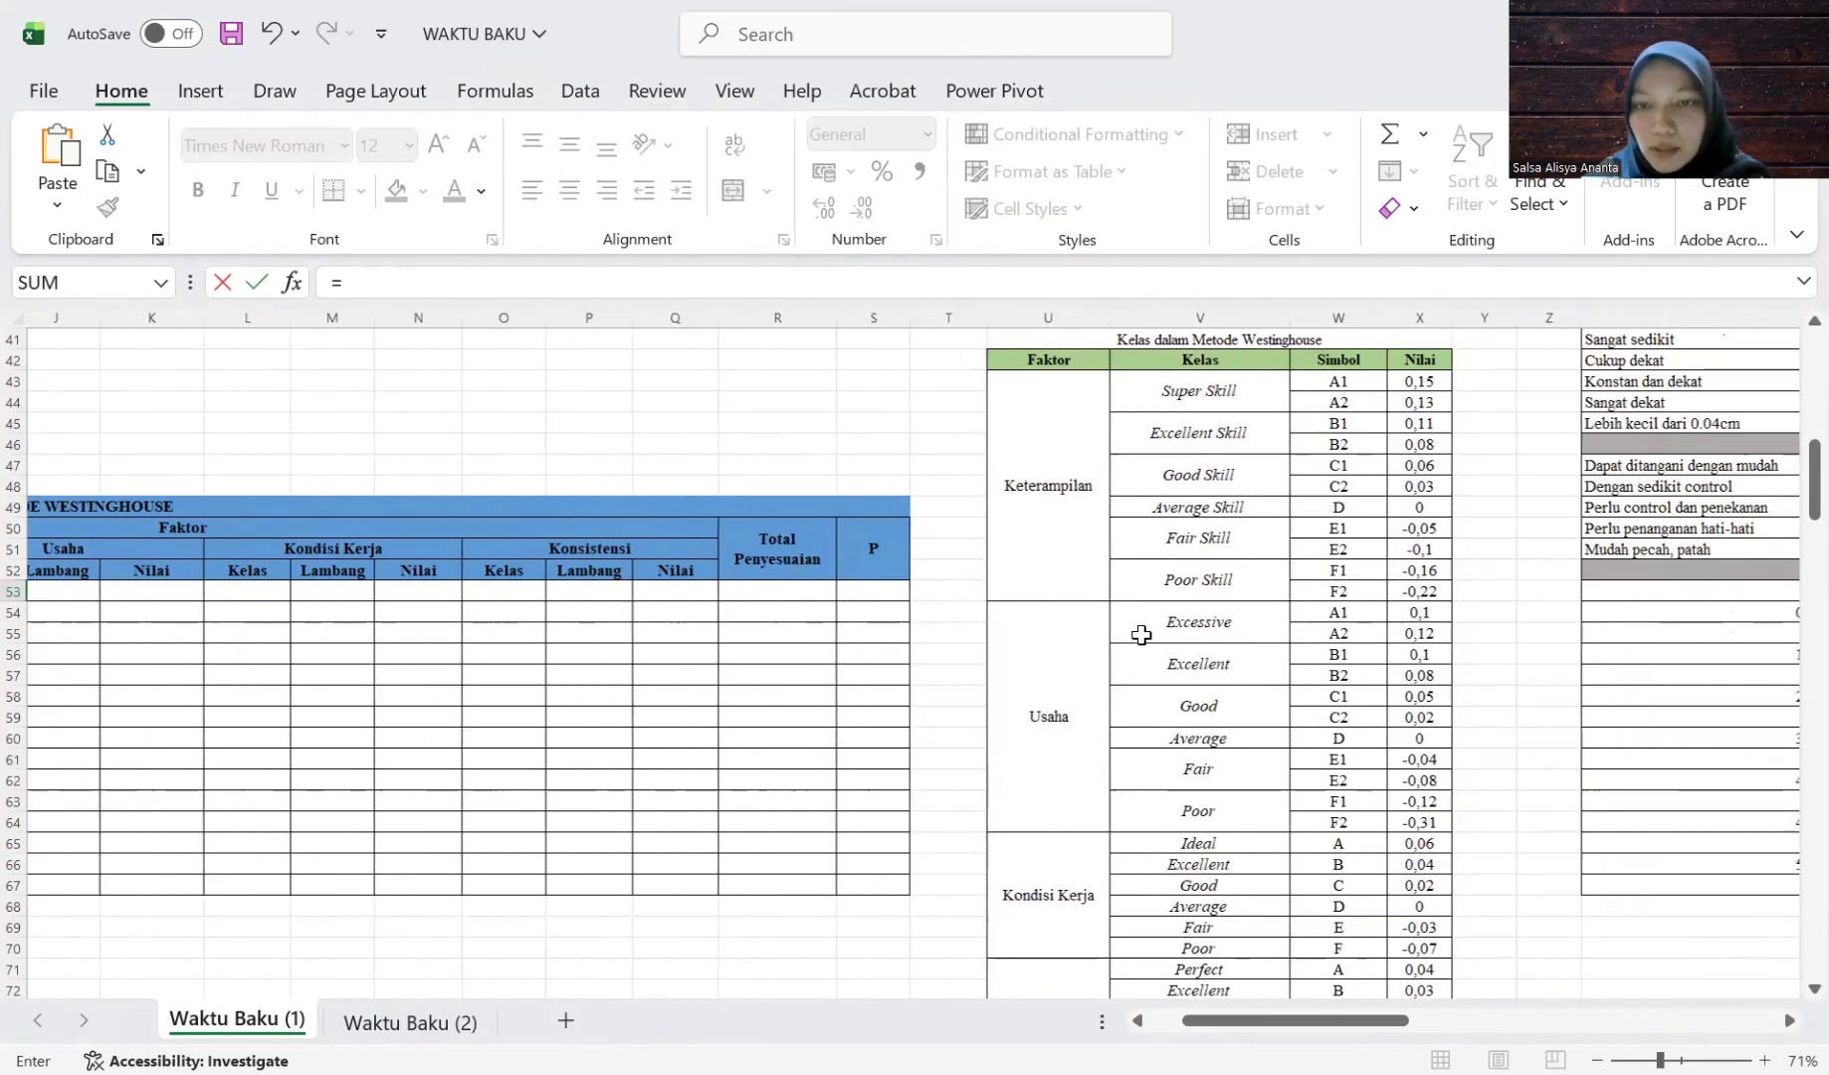
{"action": "left_click", "coordinate": [1212, 766]}
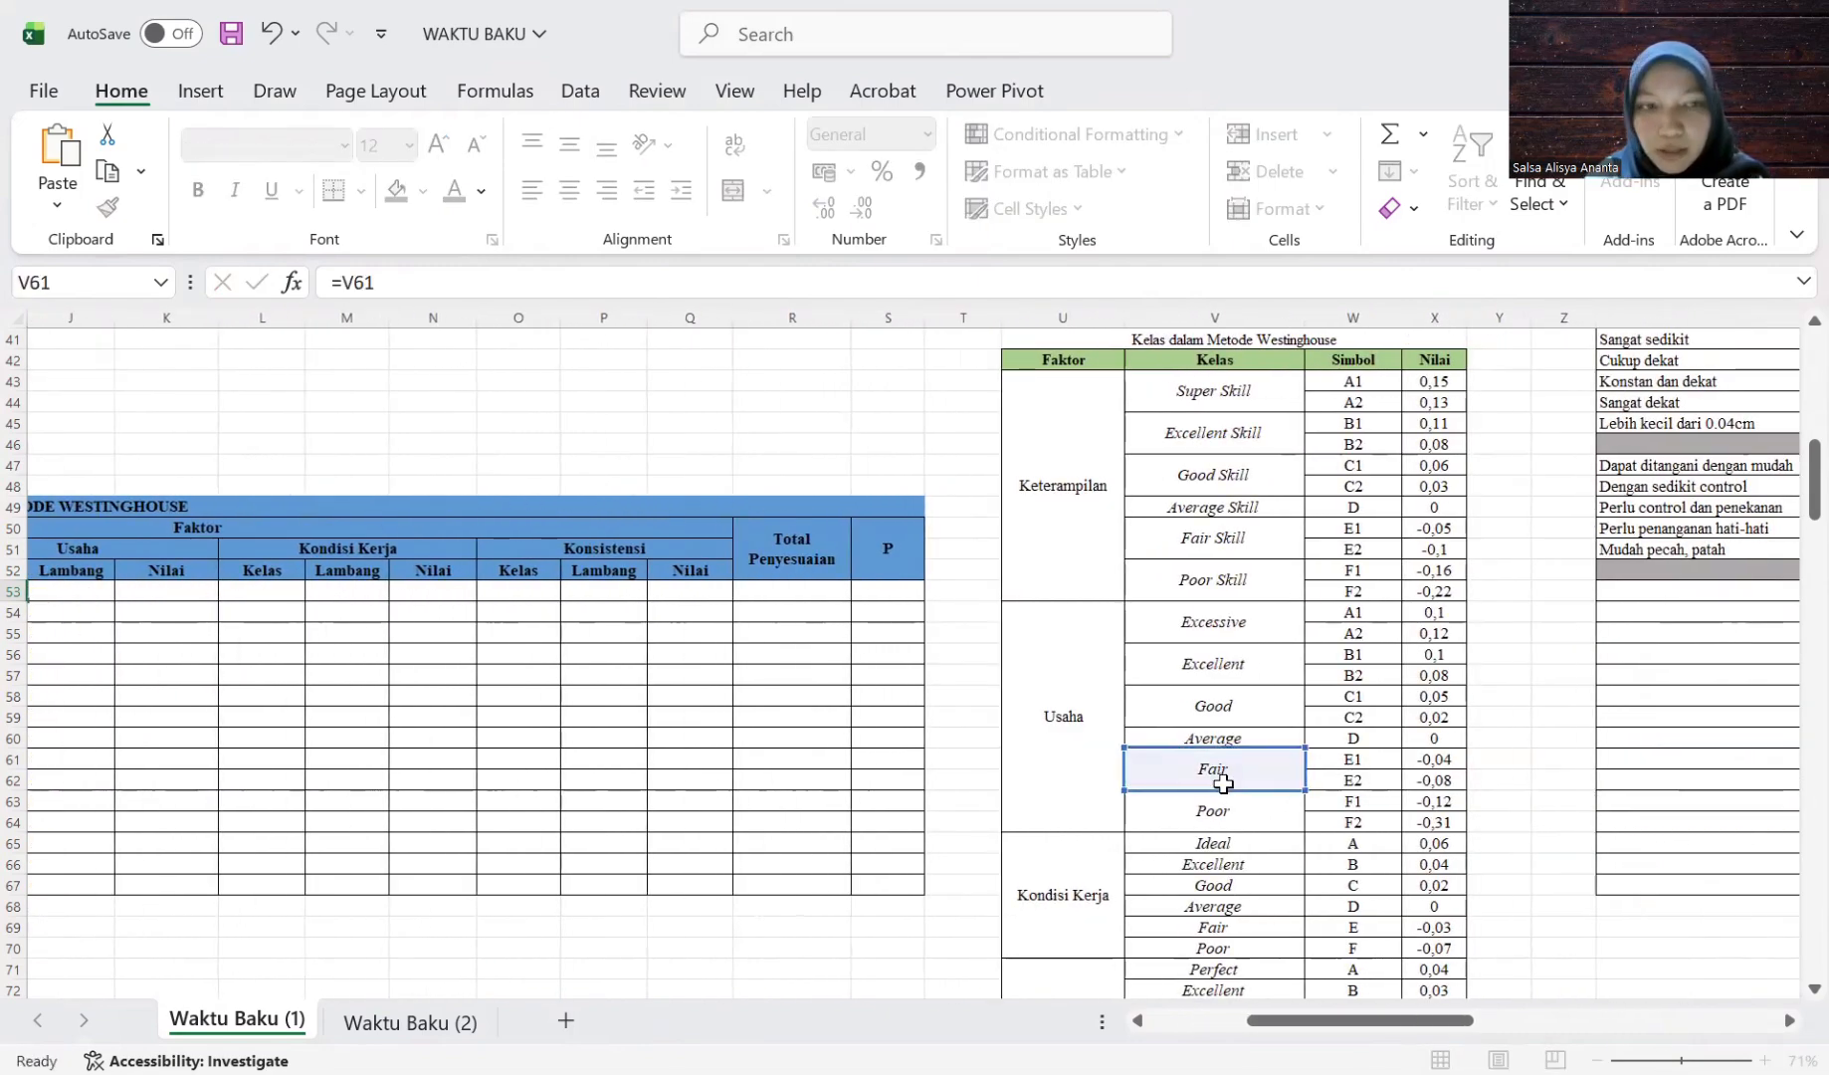
{"action": "key", "text": "Return"}
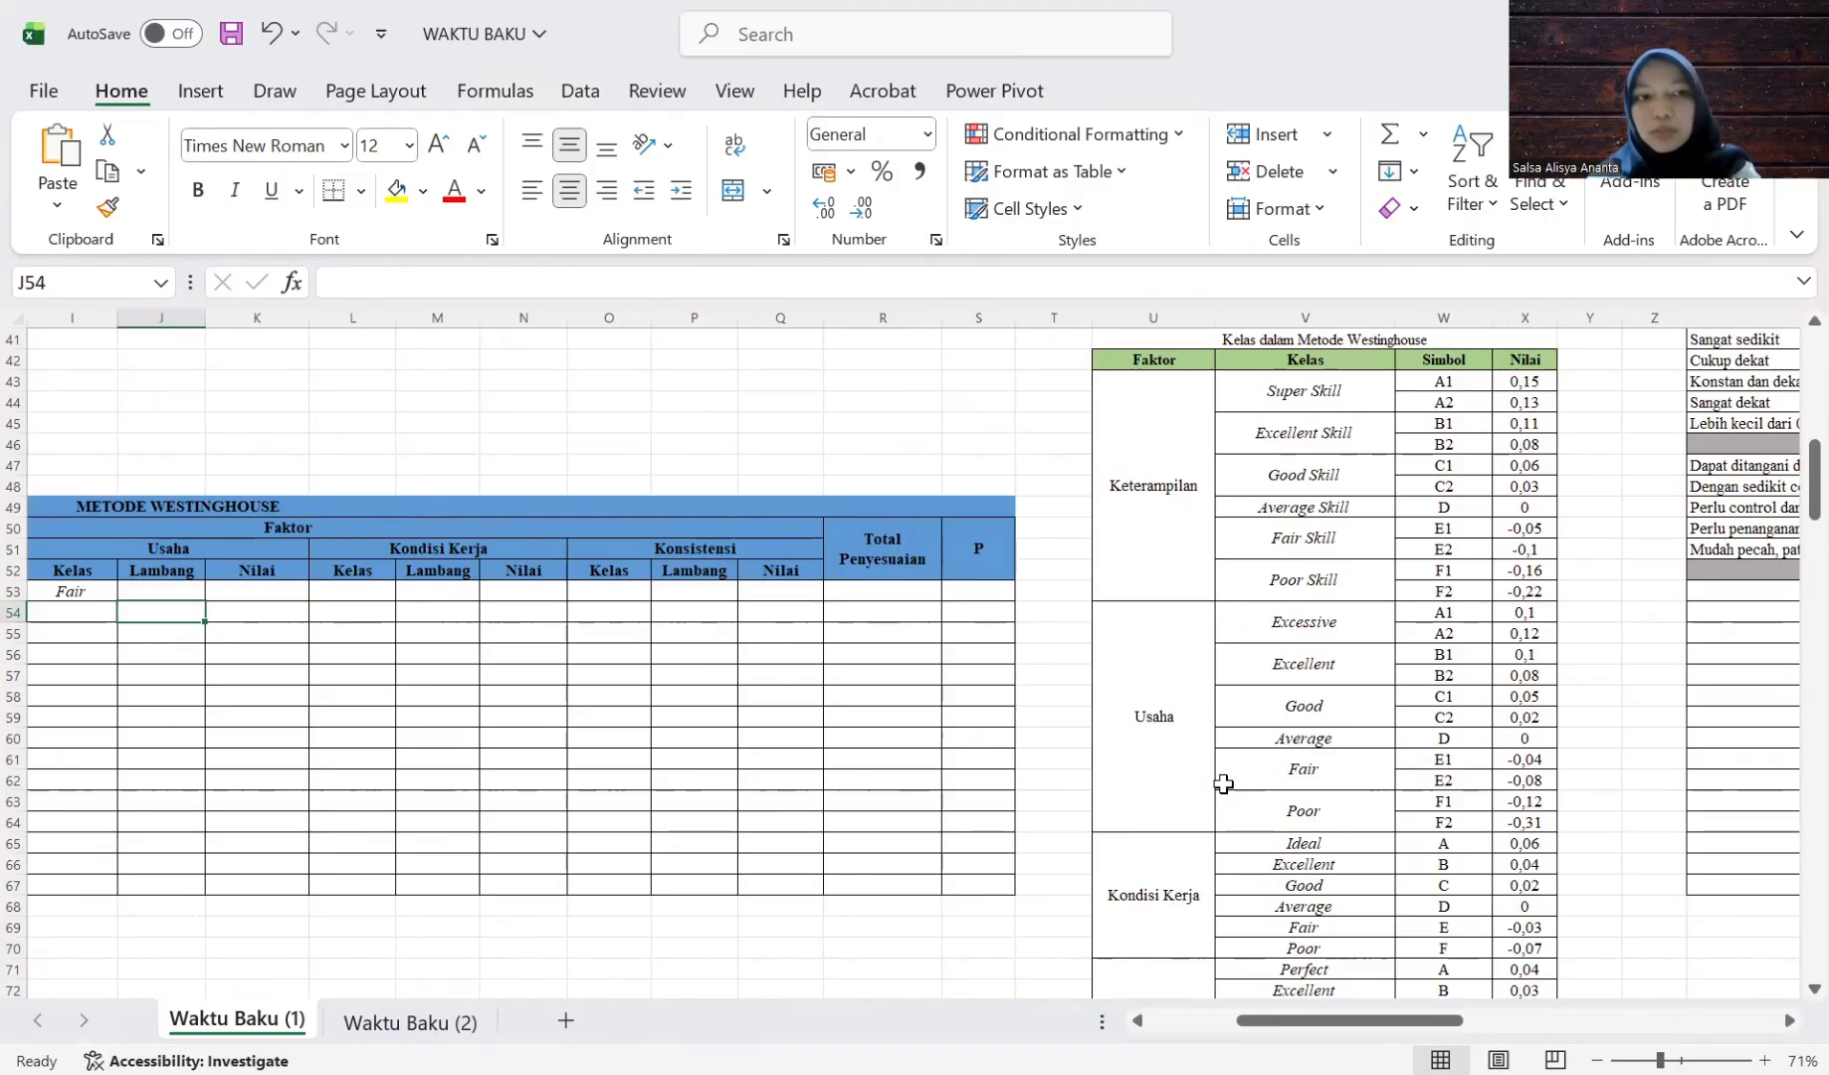
{"action": "key", "text": "Up"}
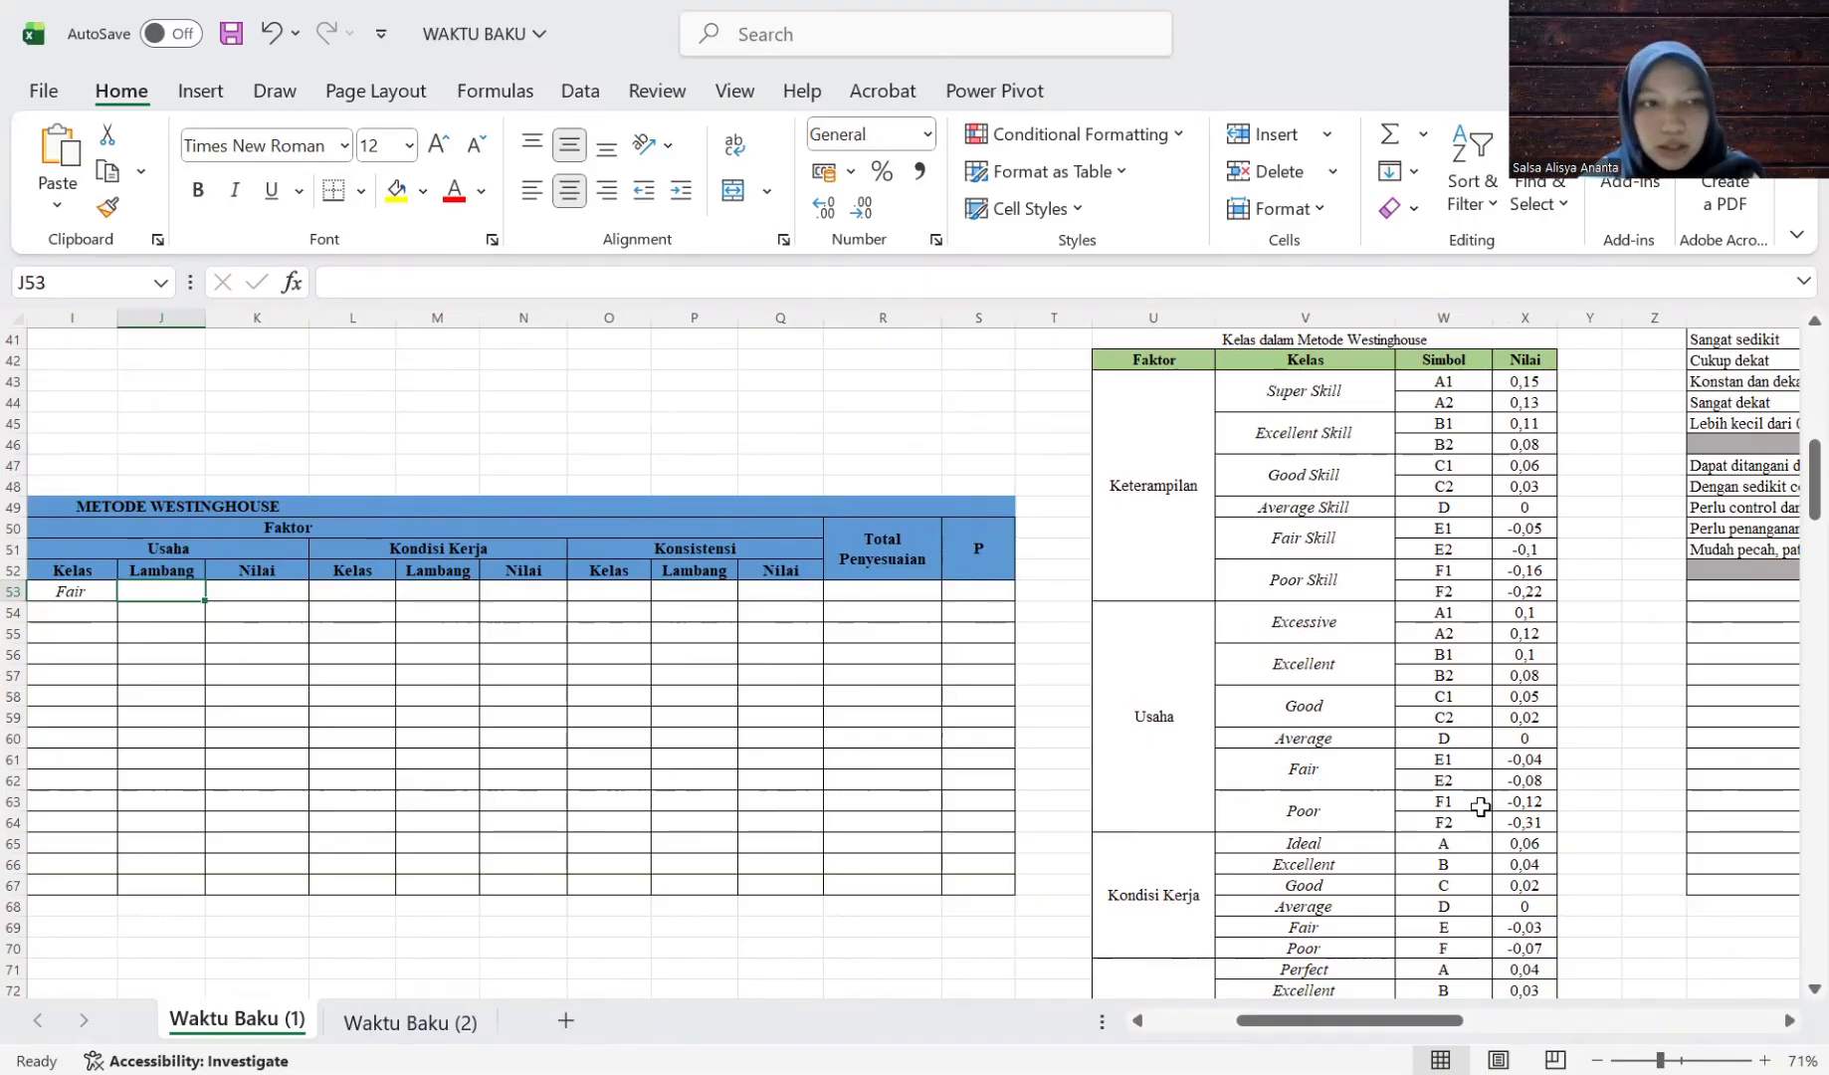
{"action": "type", "text": "="}
{"action": "left_click", "coordinate": [1435, 763]}
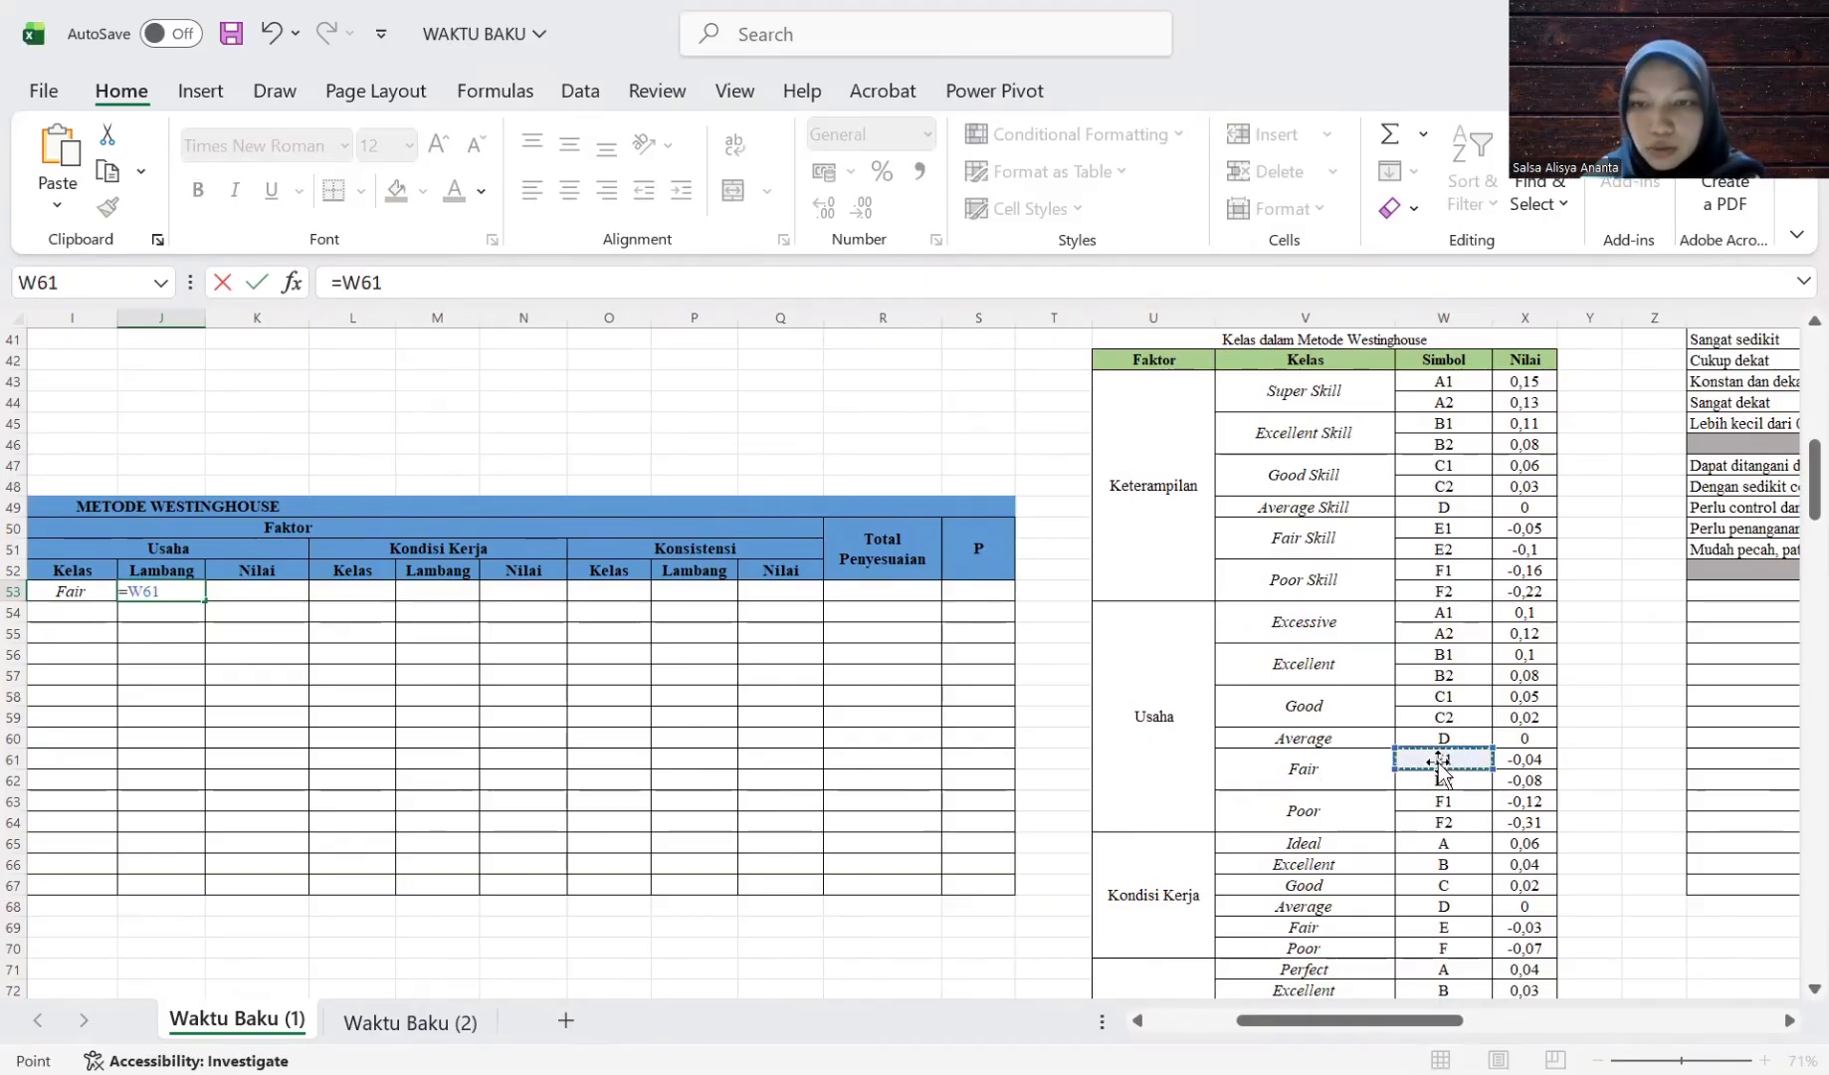
{"action": "key", "text": "Return"}
Look up the Usaha Nilai in K53 with the formula =VLOOKUP(J53;W54:X64;2;FALSE).
{"action": "key", "text": "Right"}
{"action": "key", "text": "Up"}
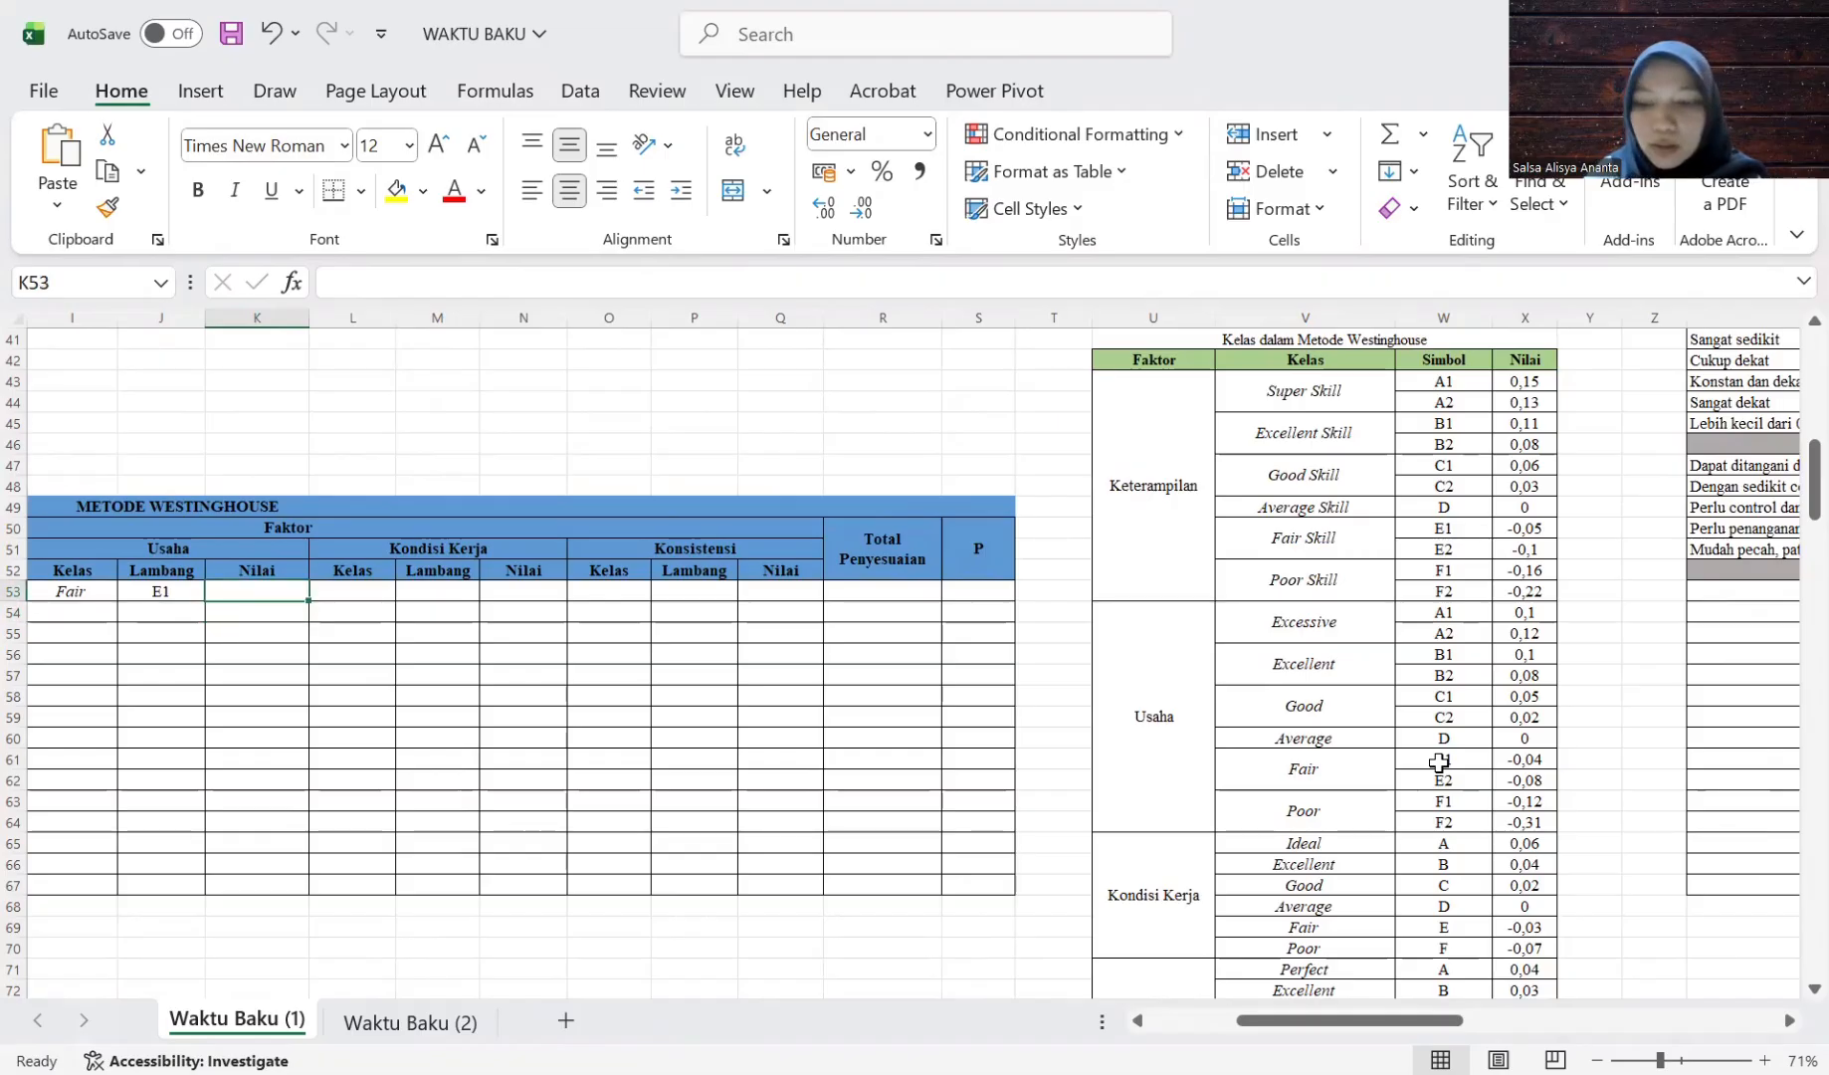
{"action": "type", "text": "=vlook"}
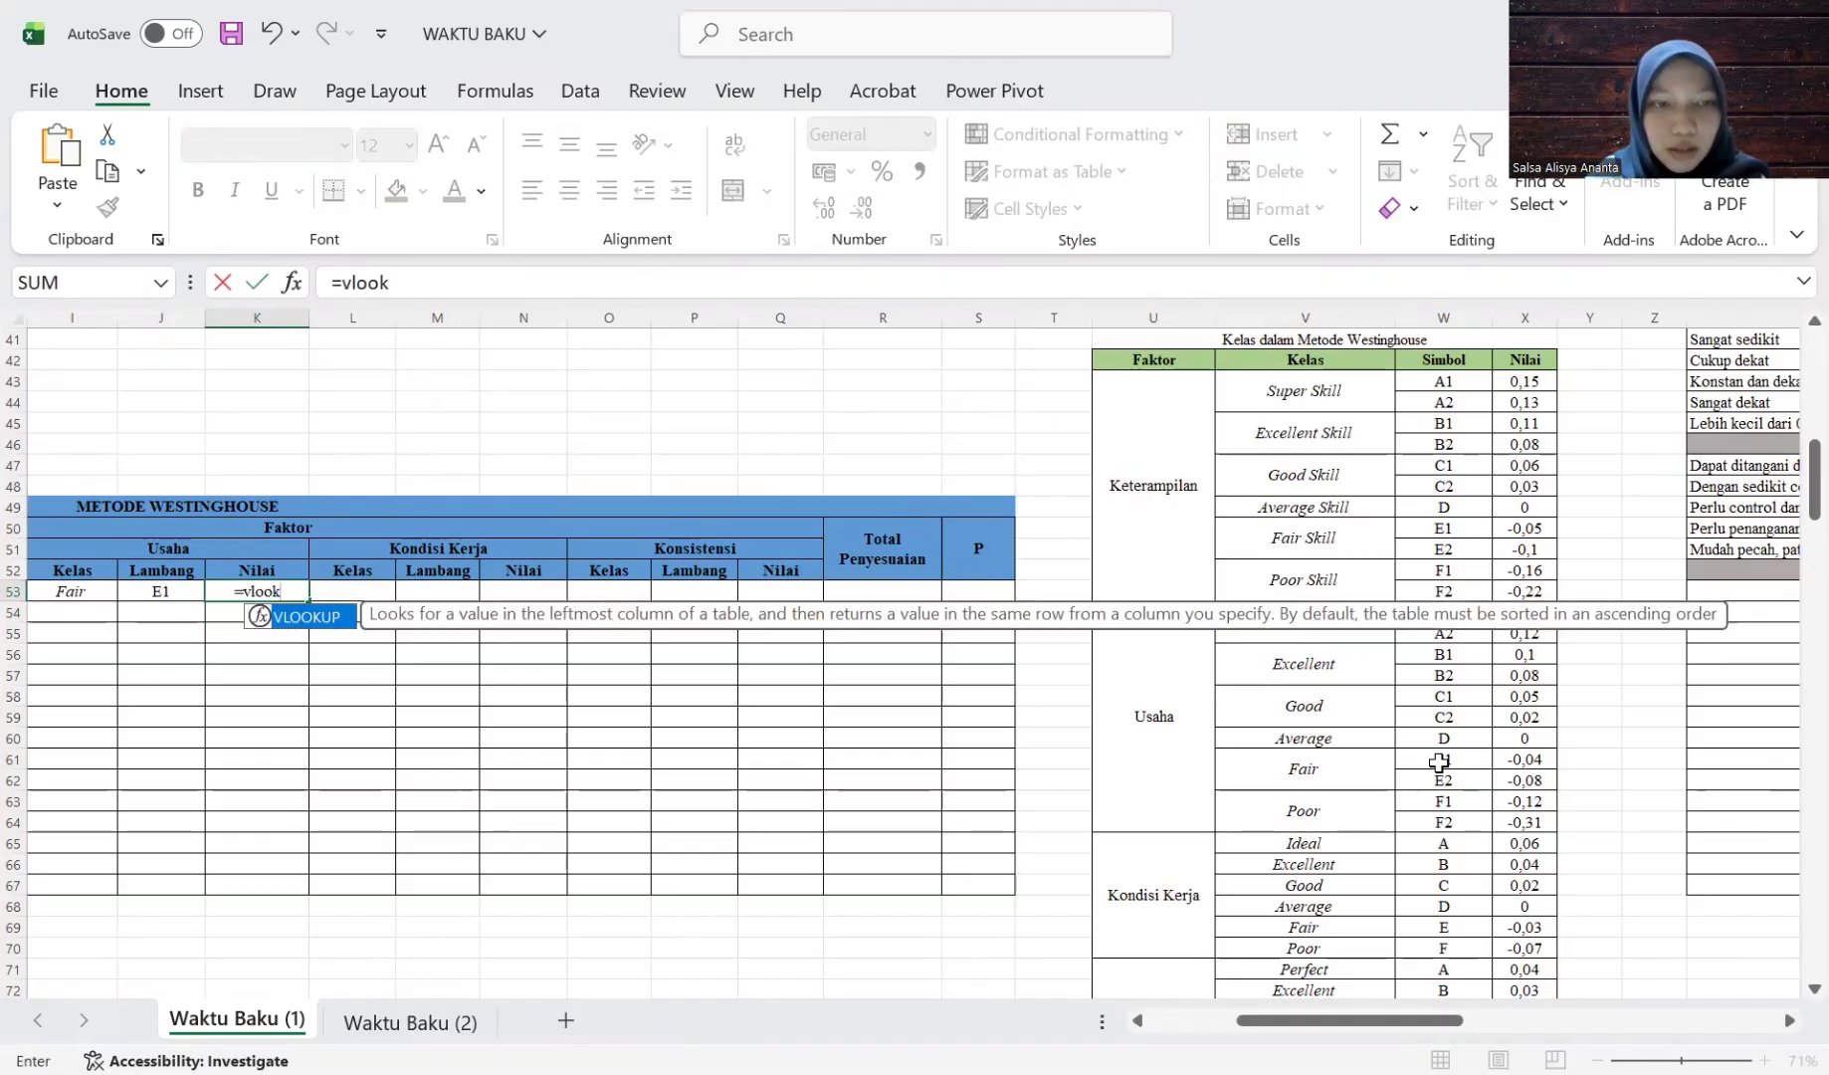
{"action": "type", "text": "up("}
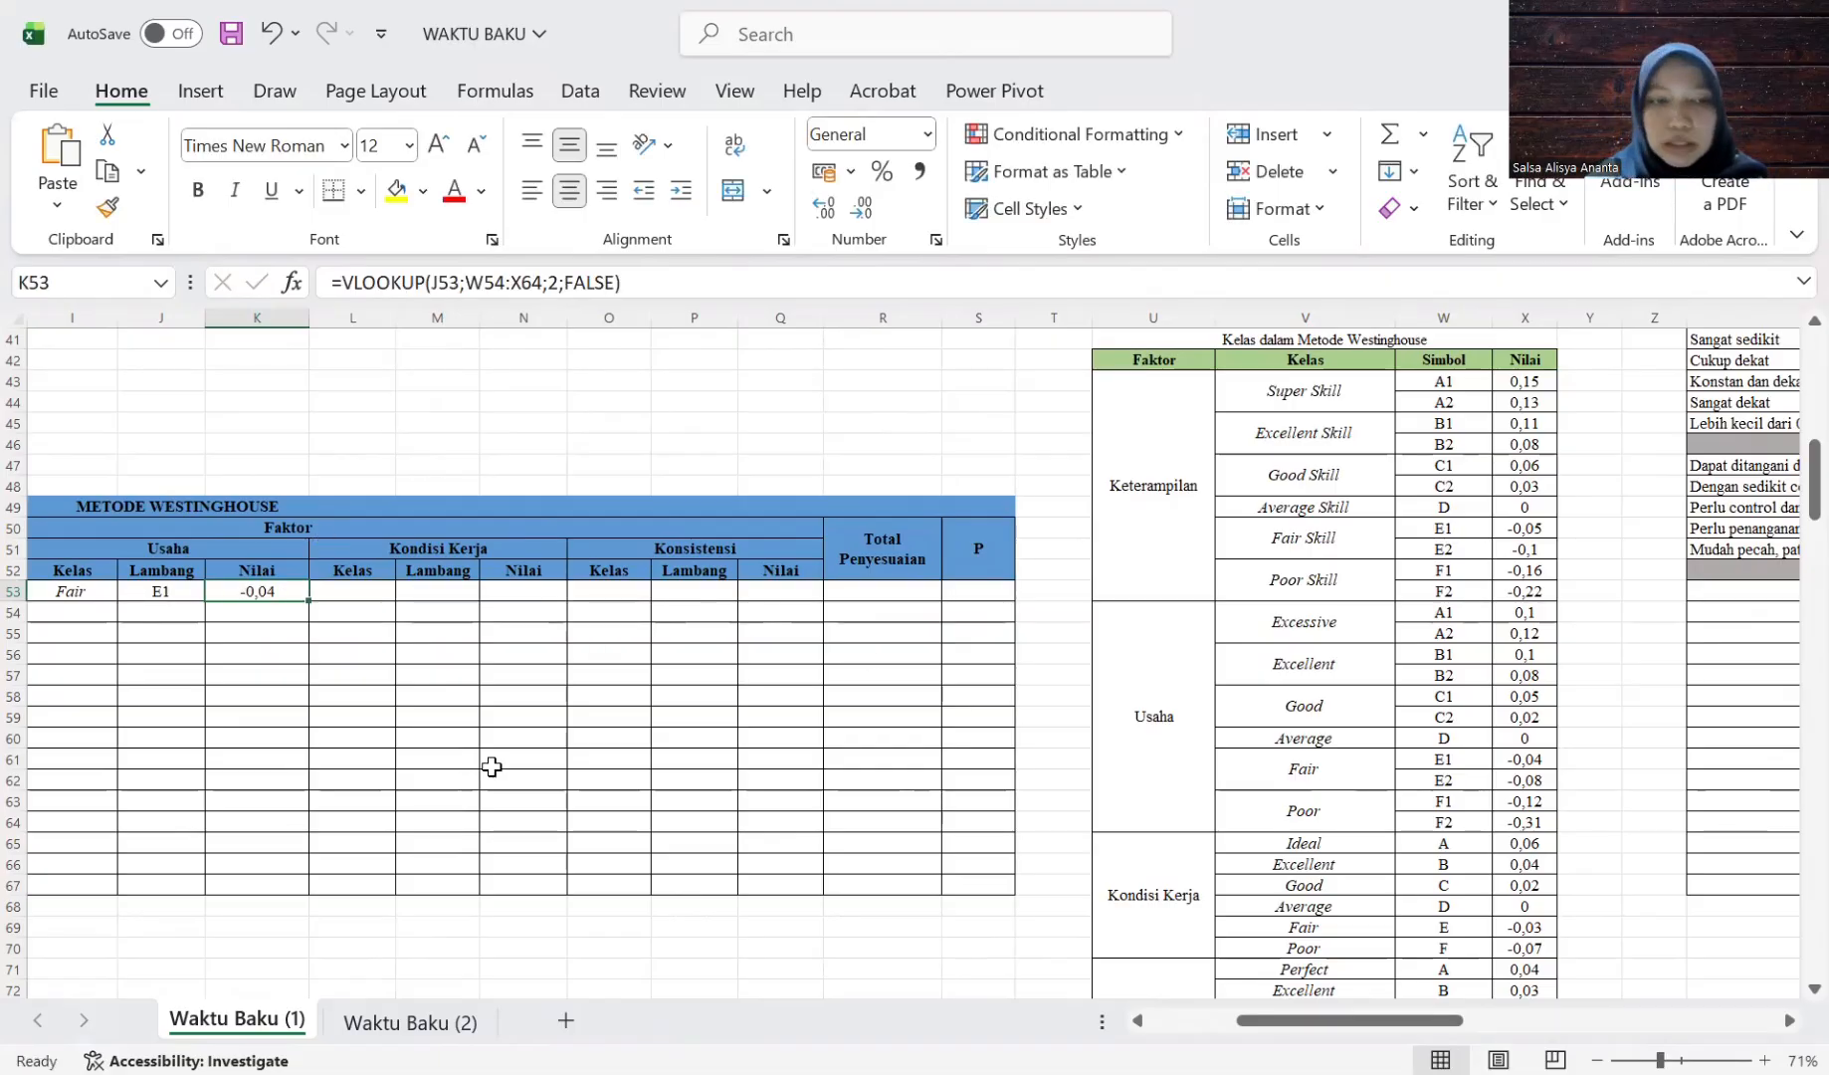
Link the Kondisi Kerja Kelas in L53 to Average (V68) and its Lambang in M53 to symbol D in the same reference row.
{"action": "left_click", "coordinate": [336, 593]}
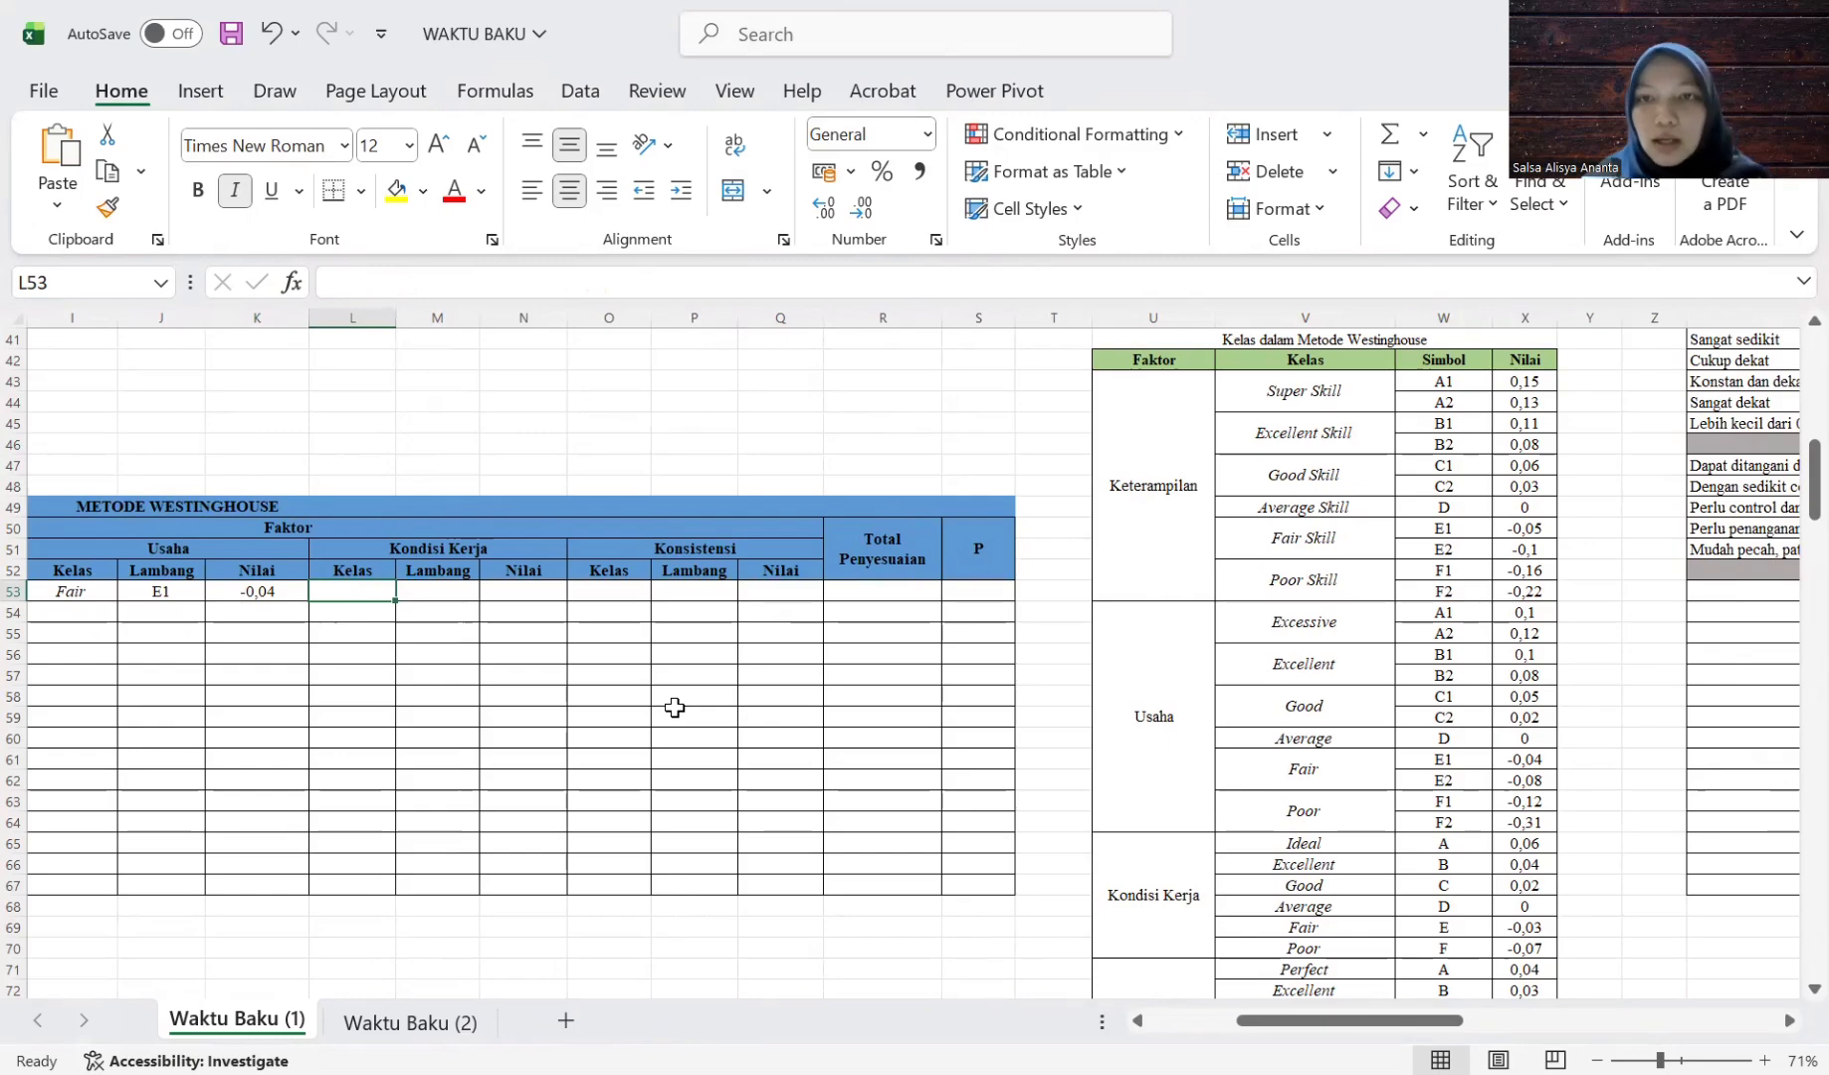
{"action": "type", "text": "="}
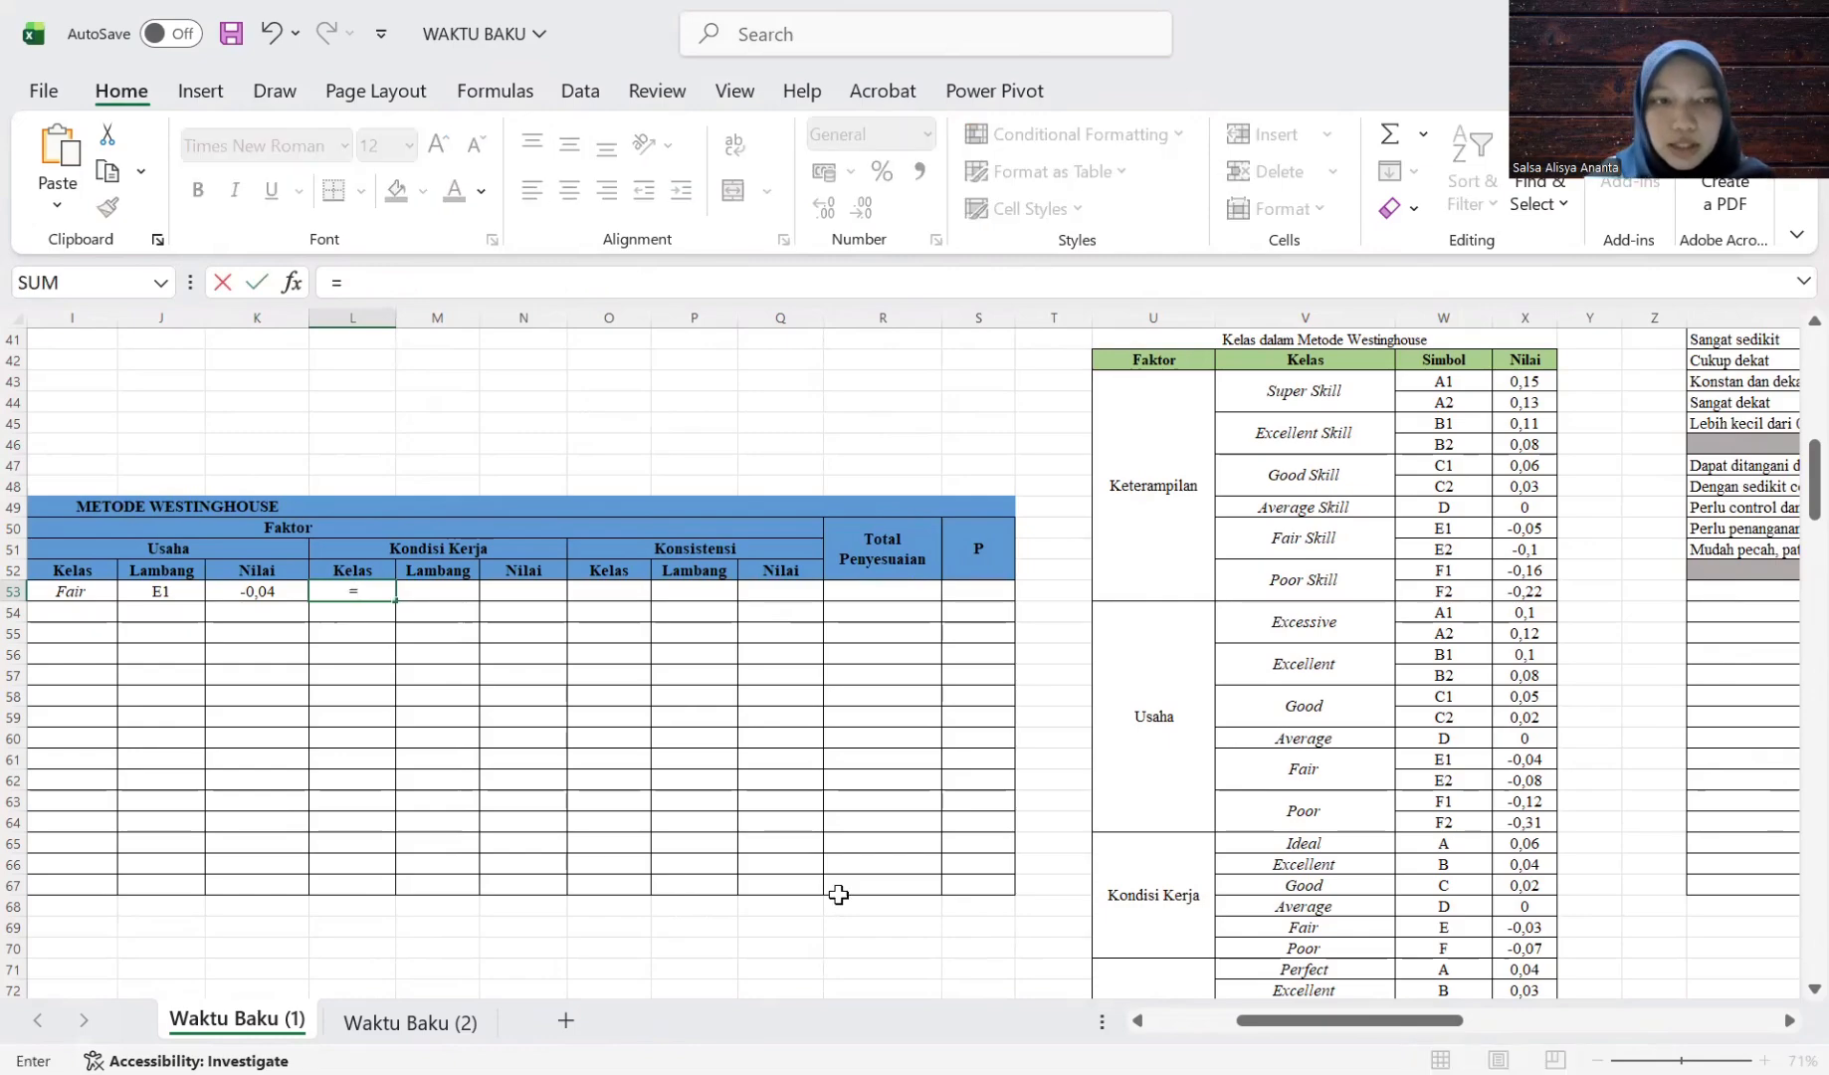
{"action": "scroll", "coordinate": [1448, 789], "scroll_direction": "down", "scroll_amount": 2}
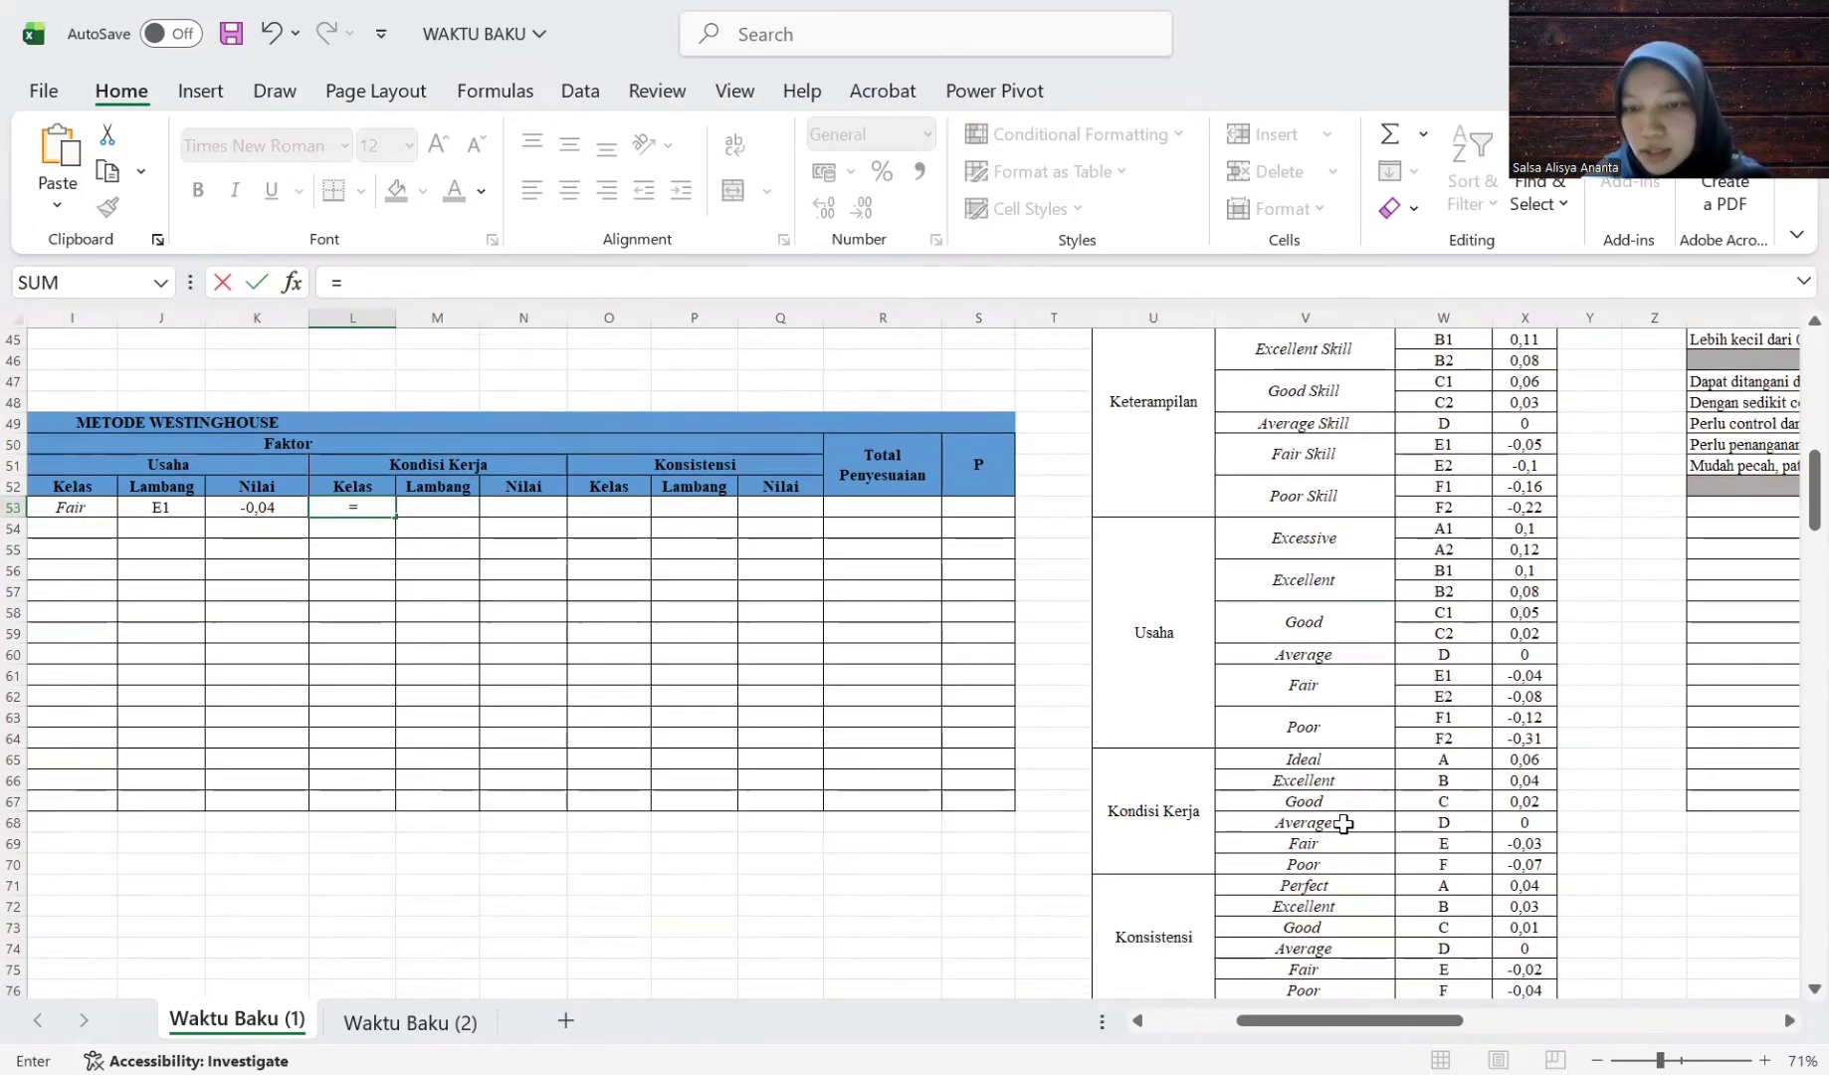
{"action": "left_click", "coordinate": [1307, 824]}
{"action": "key", "text": "Return"}
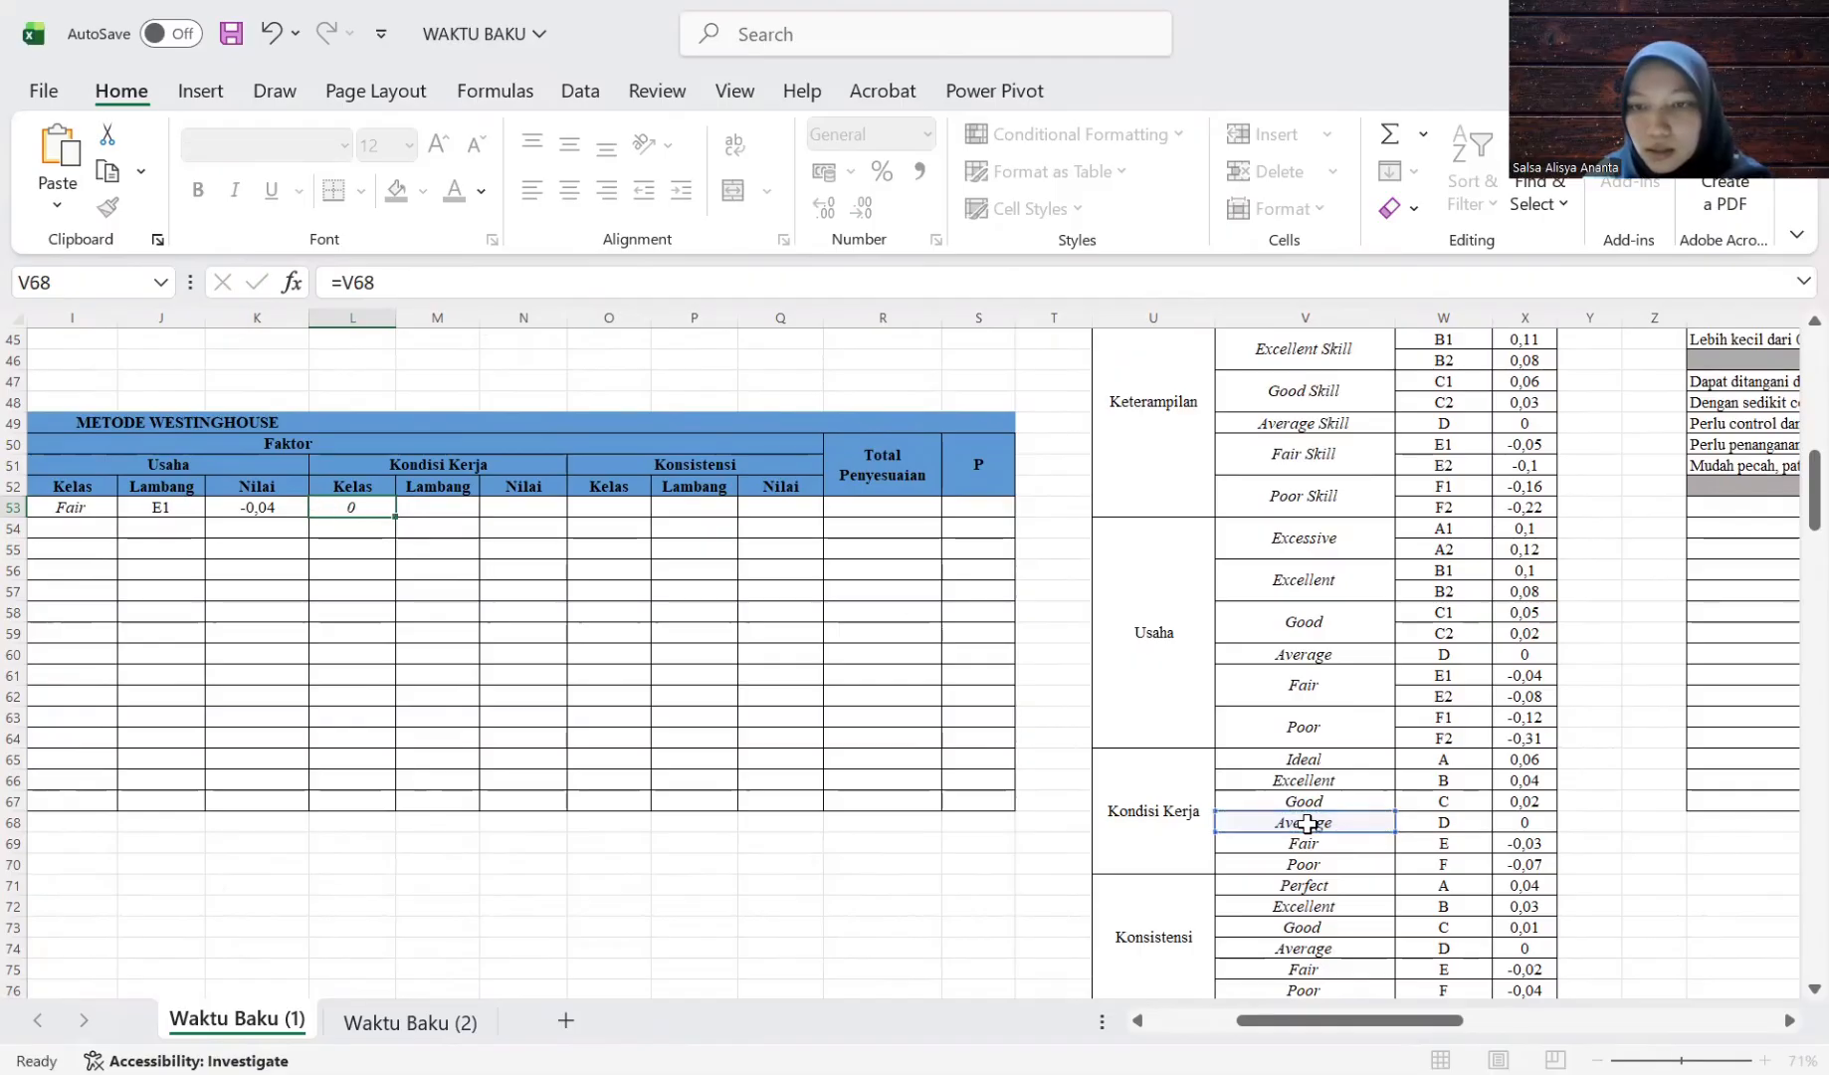
{"action": "key", "text": "Up"}
{"action": "type", "text": "="}
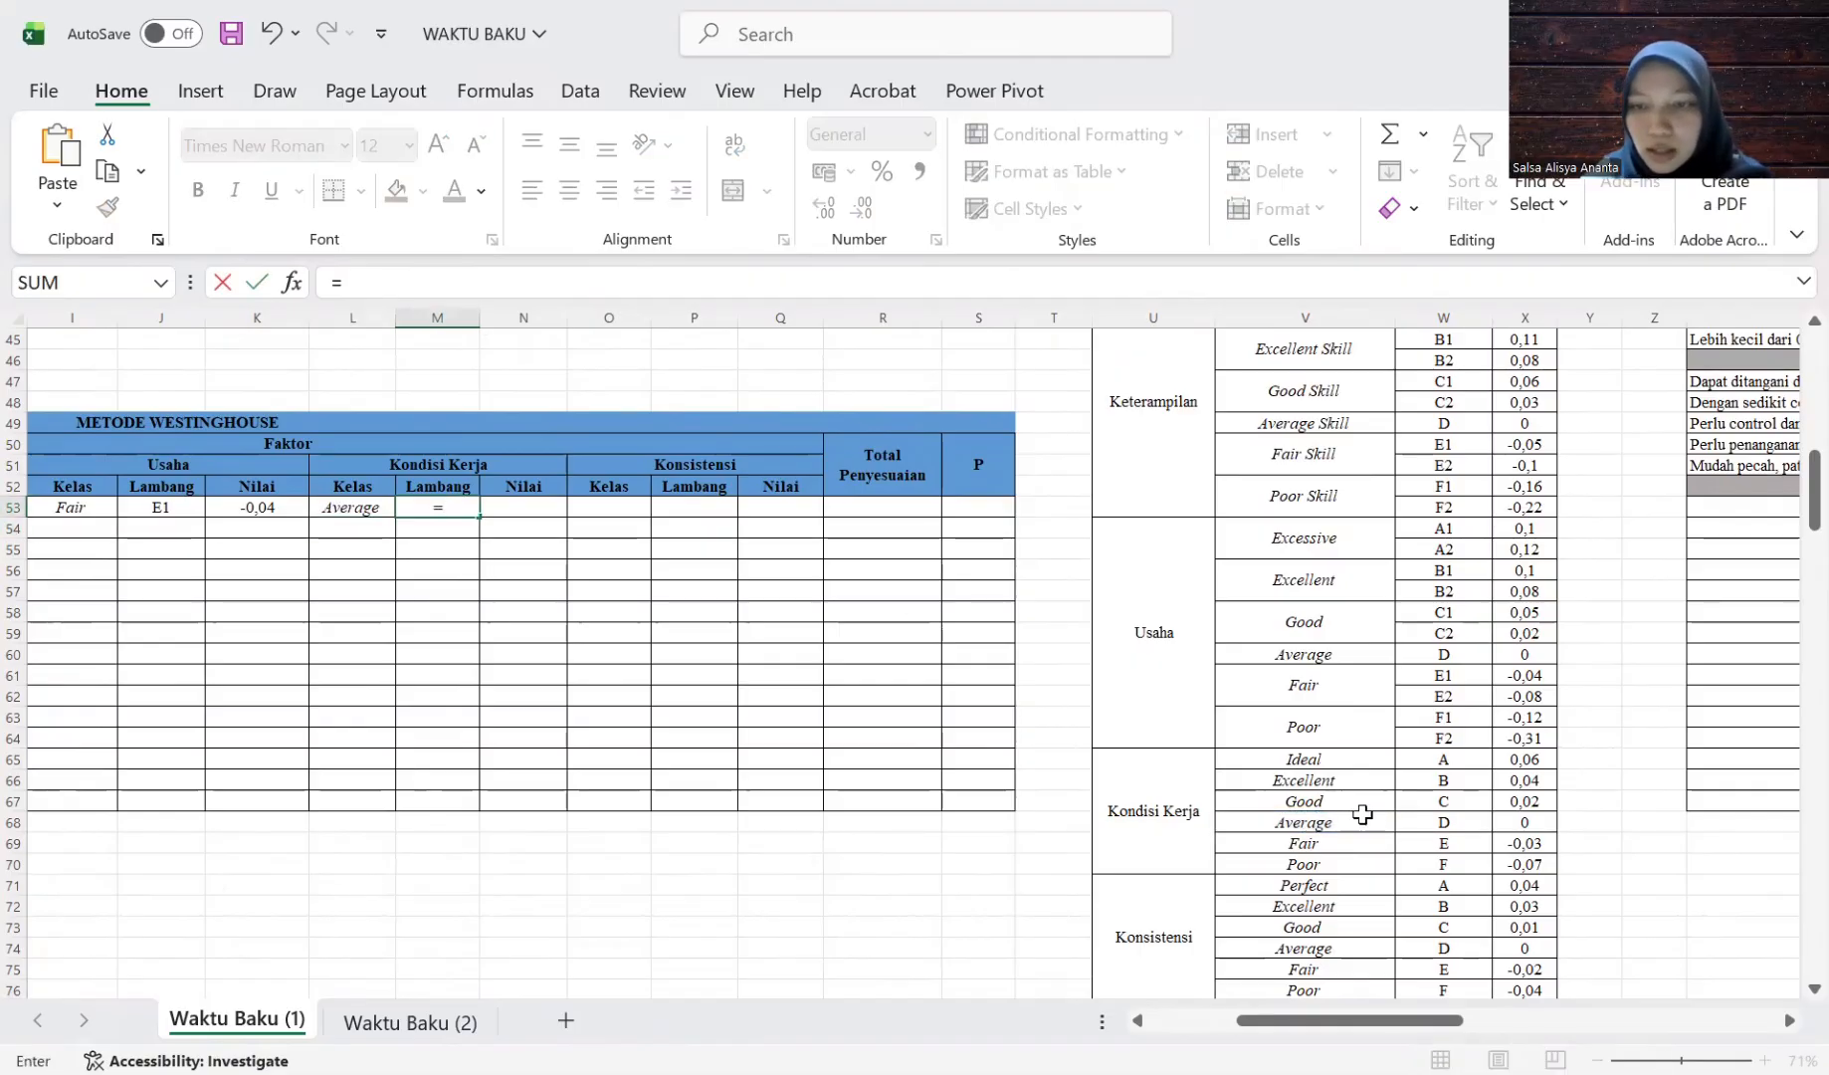
{"action": "left_click", "coordinate": [1404, 824]}
{"action": "key", "text": "Return"}
Fill in the Kondisi Kerja Nilai in N53 with the value 0 that belongs to symbol D.
{"action": "key", "text": "Up"}
{"action": "key", "text": "Right"}
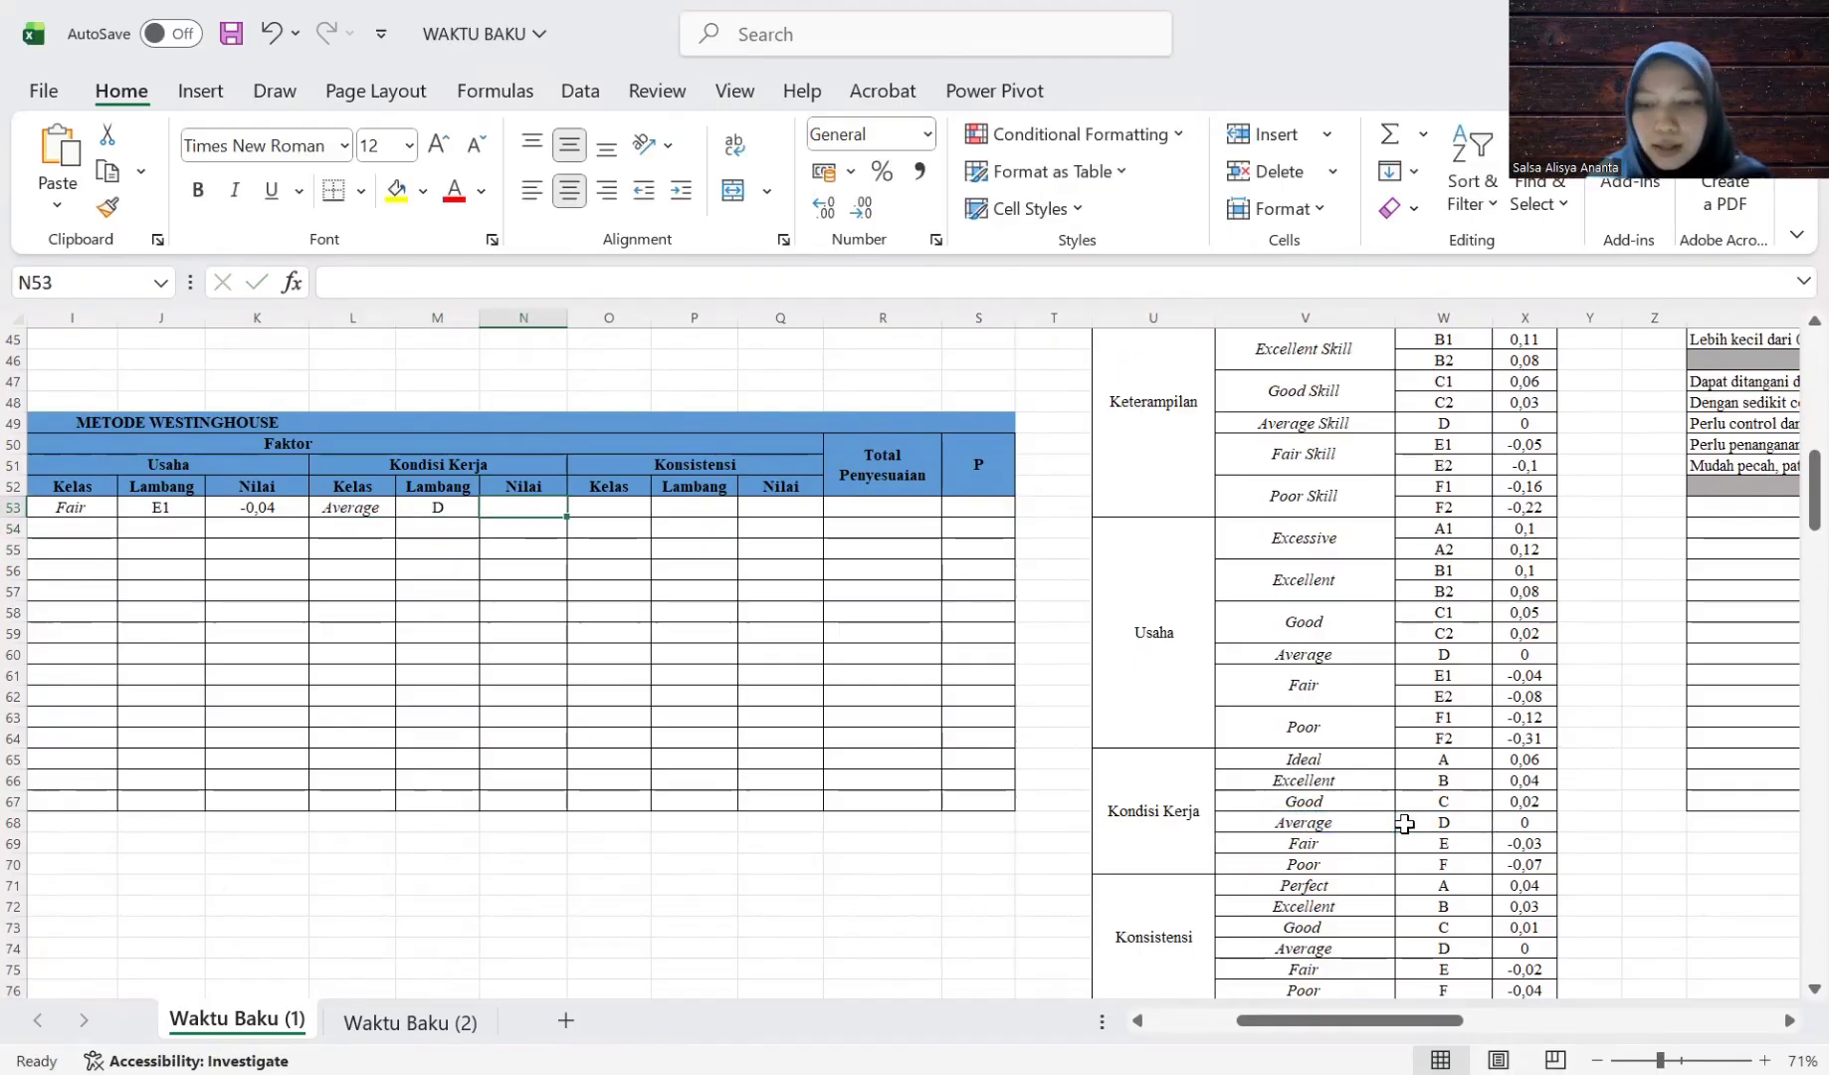
{"action": "left_click", "coordinate": [388, 507]}
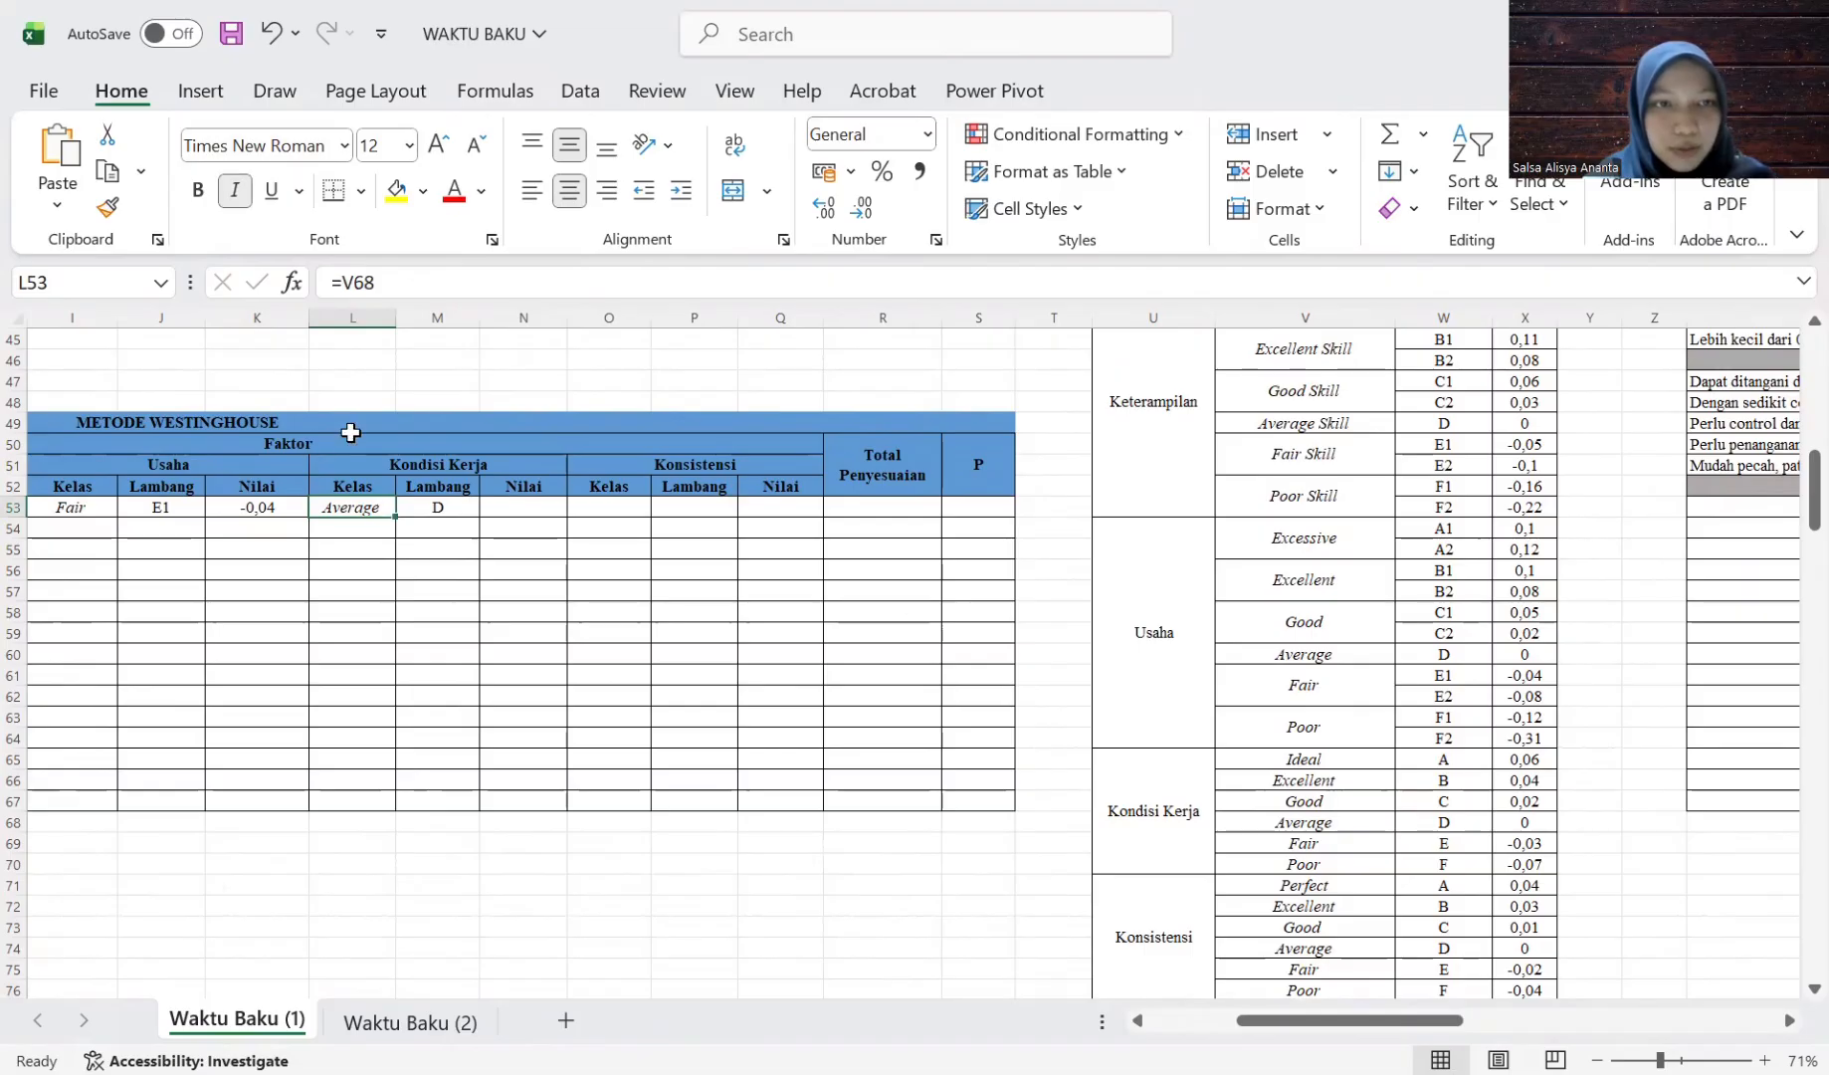
{"action": "left_click", "coordinate": [251, 505]}
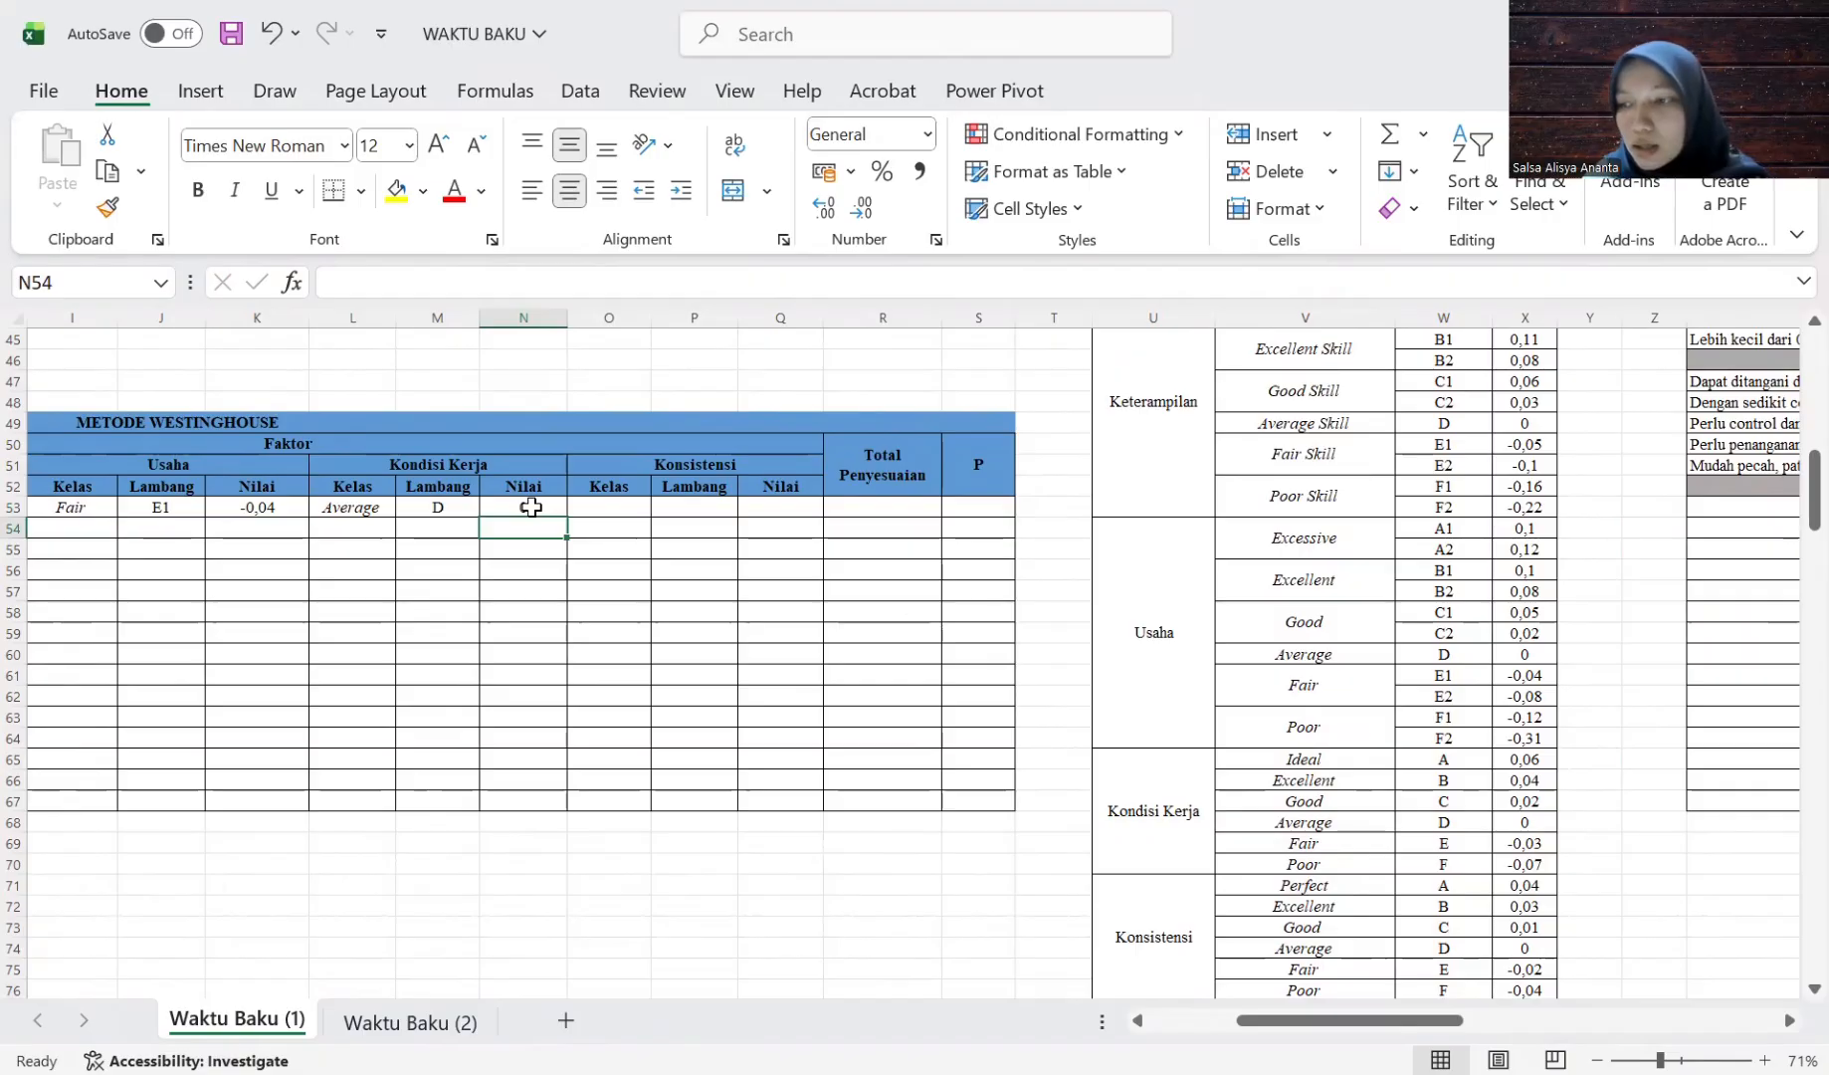
Link the Konsistensi Kelas in O53 to the Average class and its Lambang in P53 to symbol D, both in reference row 74.
{"action": "left_click", "coordinate": [590, 510]}
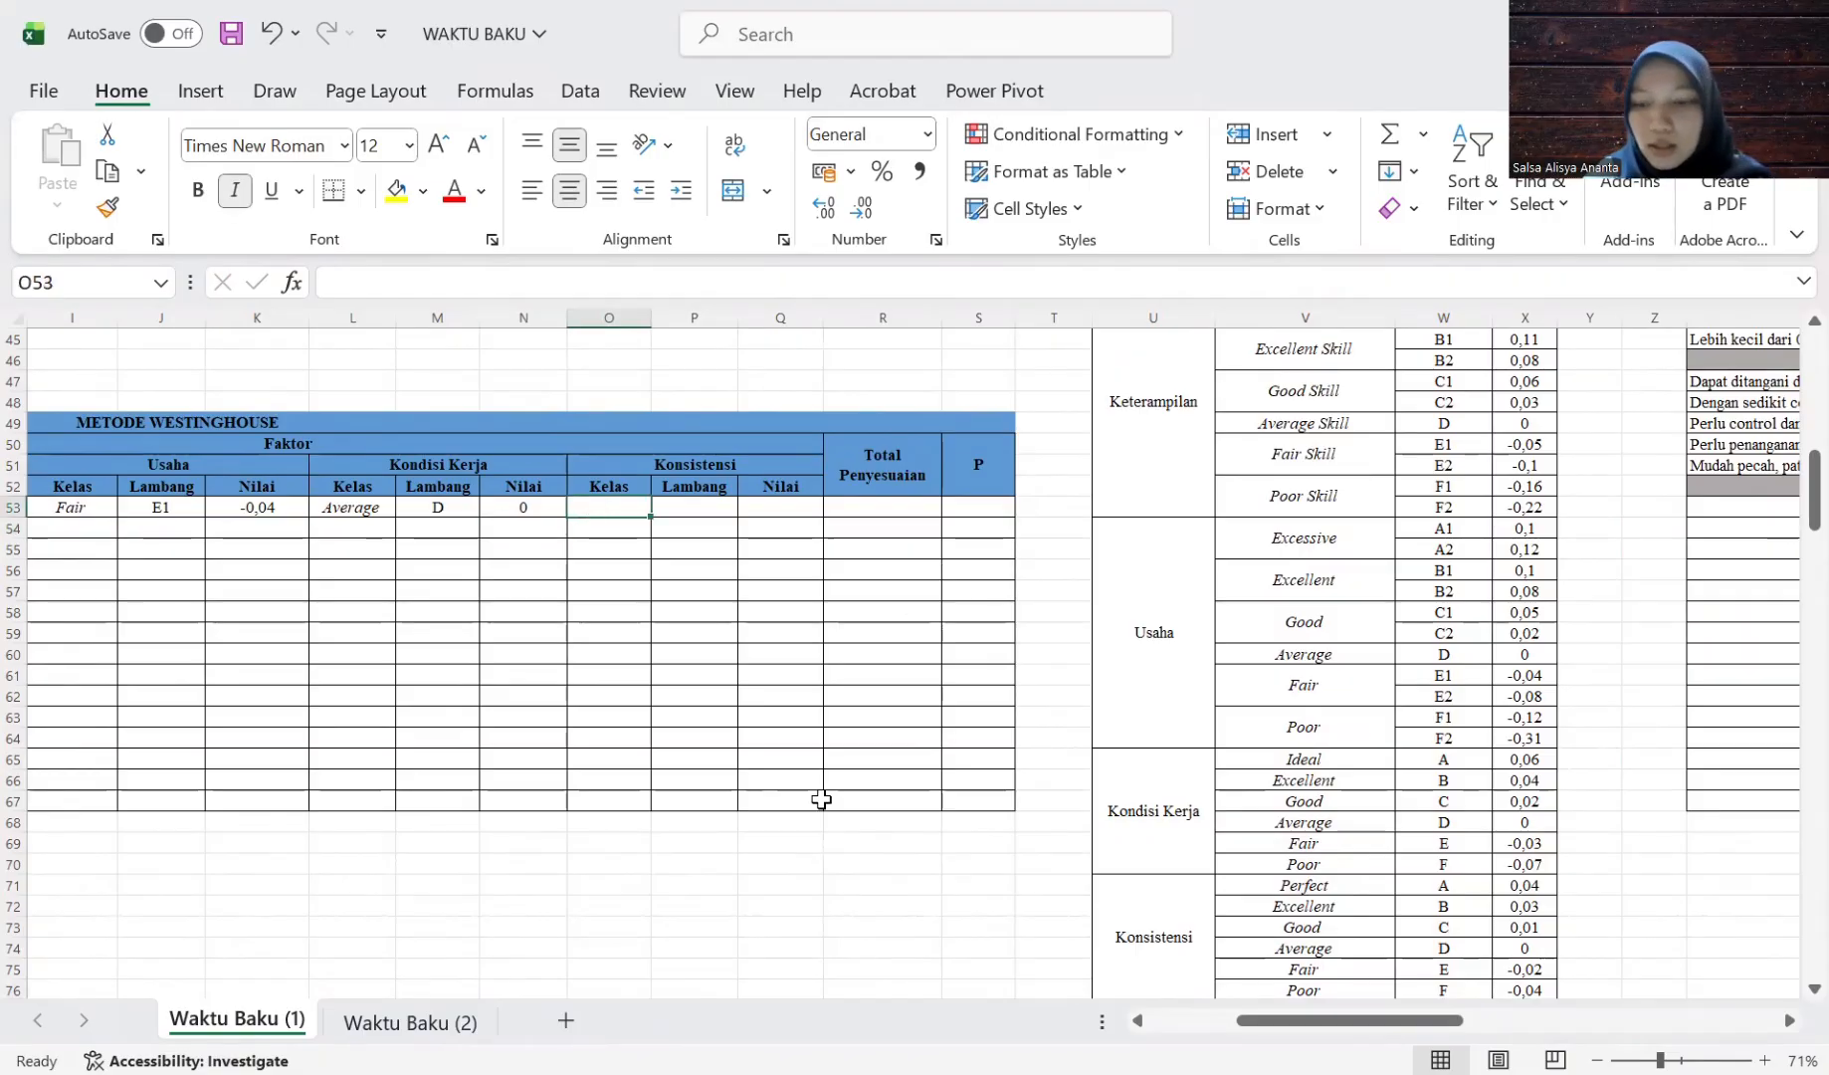
{"action": "type", "text": "="}
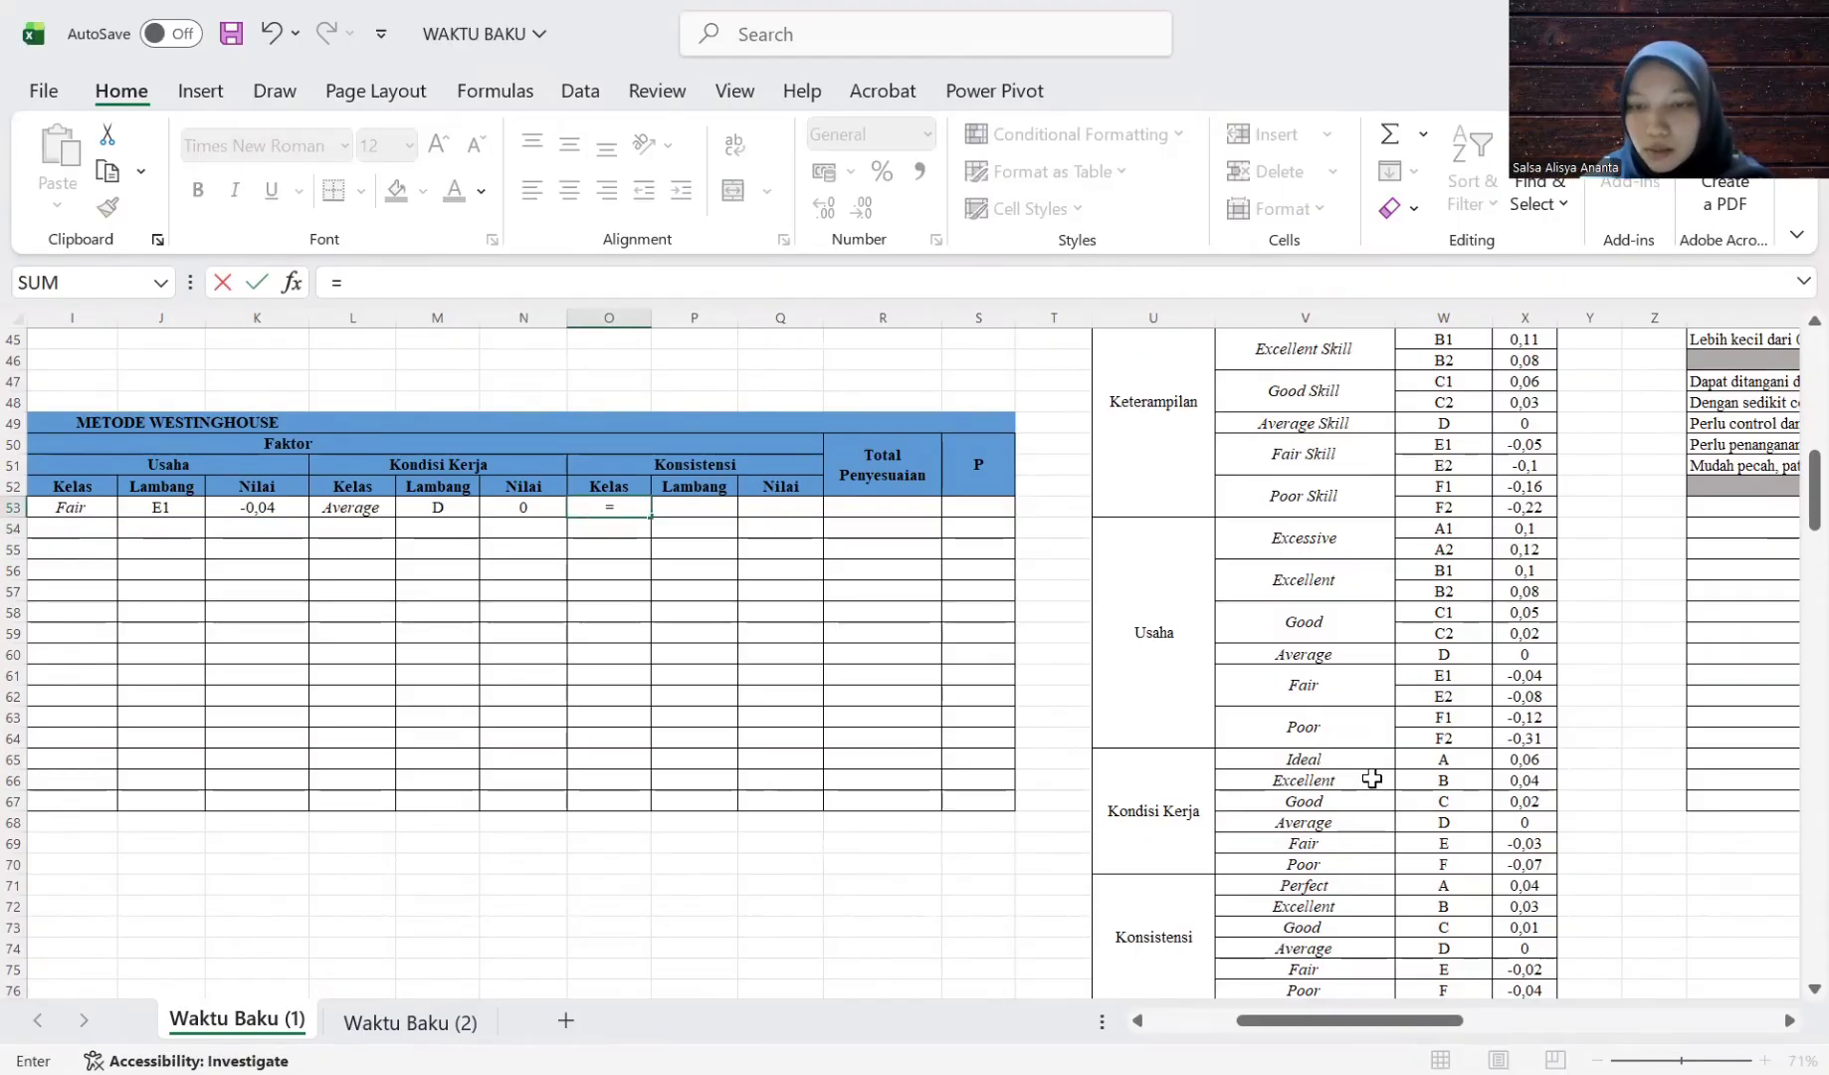
{"action": "scroll", "coordinate": [1358, 782], "scroll_direction": "down", "scroll_amount": 2}
{"action": "left_click", "coordinate": [1304, 802]}
{"action": "key", "text": "Return"}
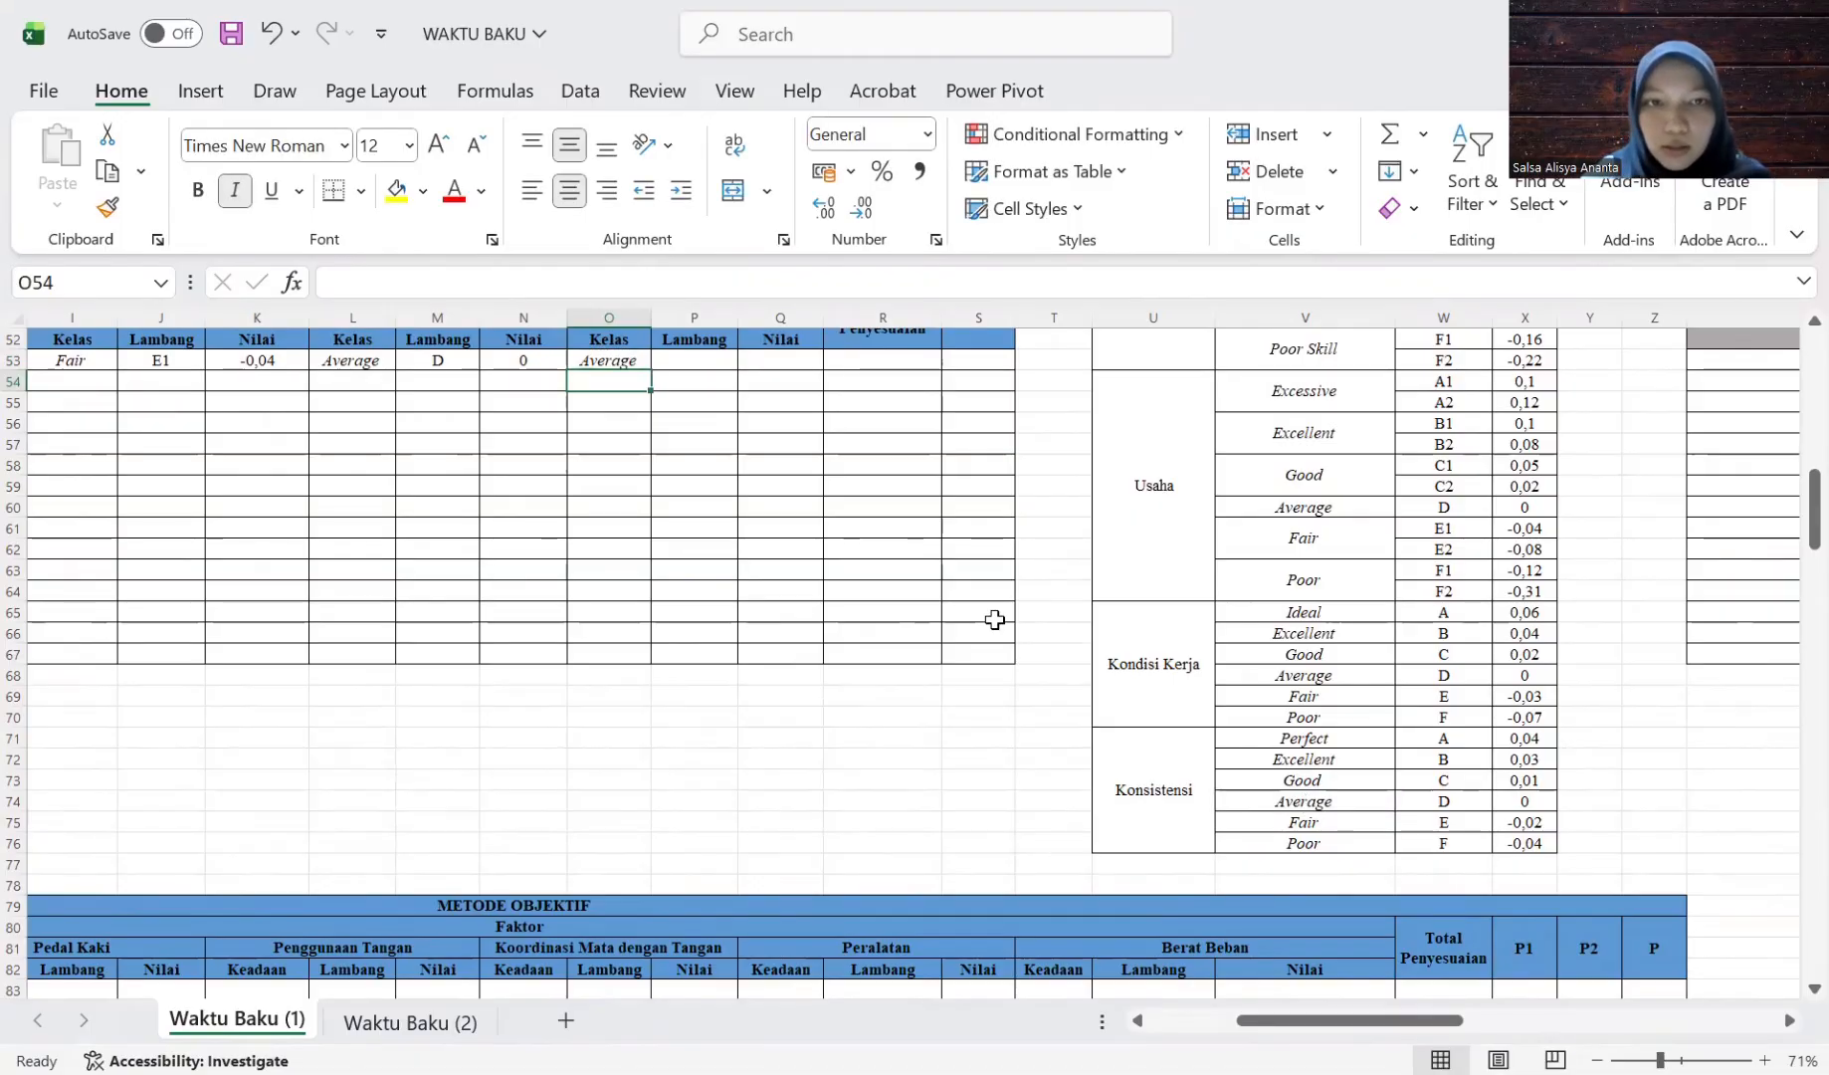
{"action": "key", "text": "Up"}
{"action": "key", "text": "Right"}
{"action": "type", "text": "="}
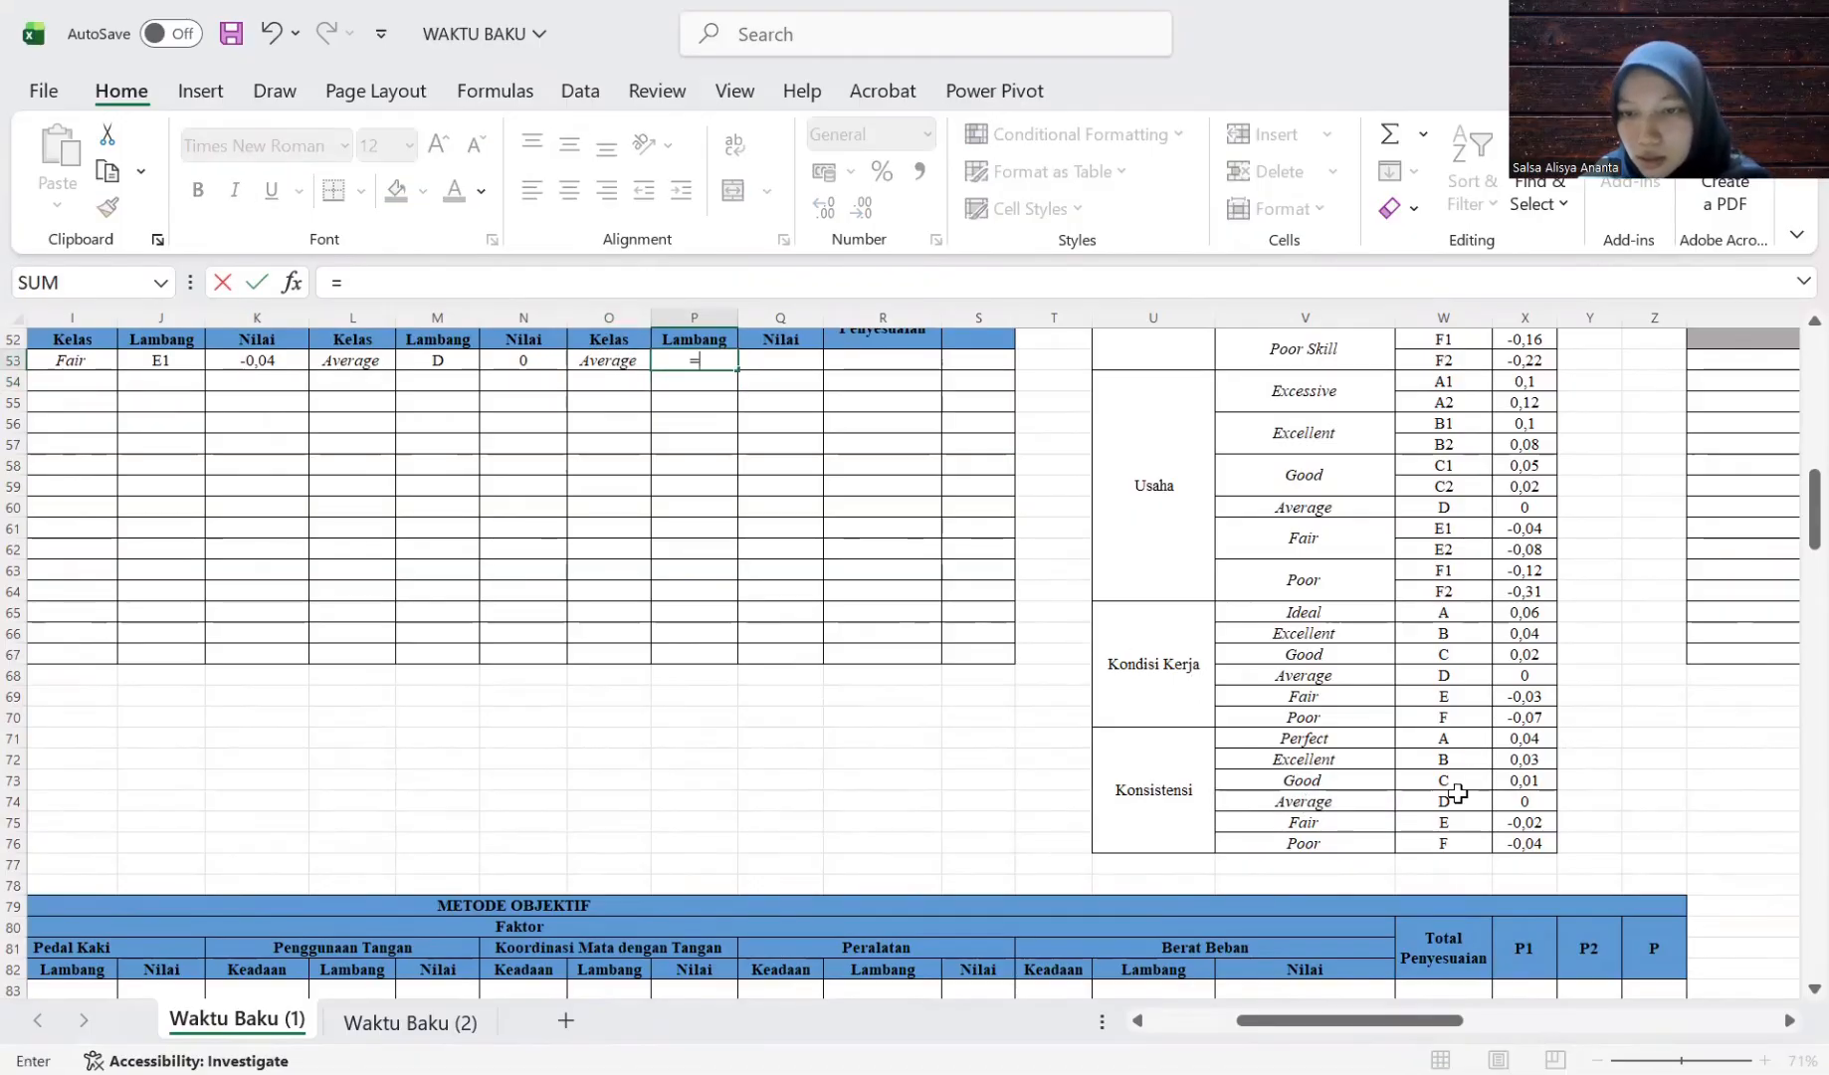
{"action": "left_click", "coordinate": [1456, 793]}
{"action": "key", "text": "Return"}
{"action": "key", "text": "Right"}
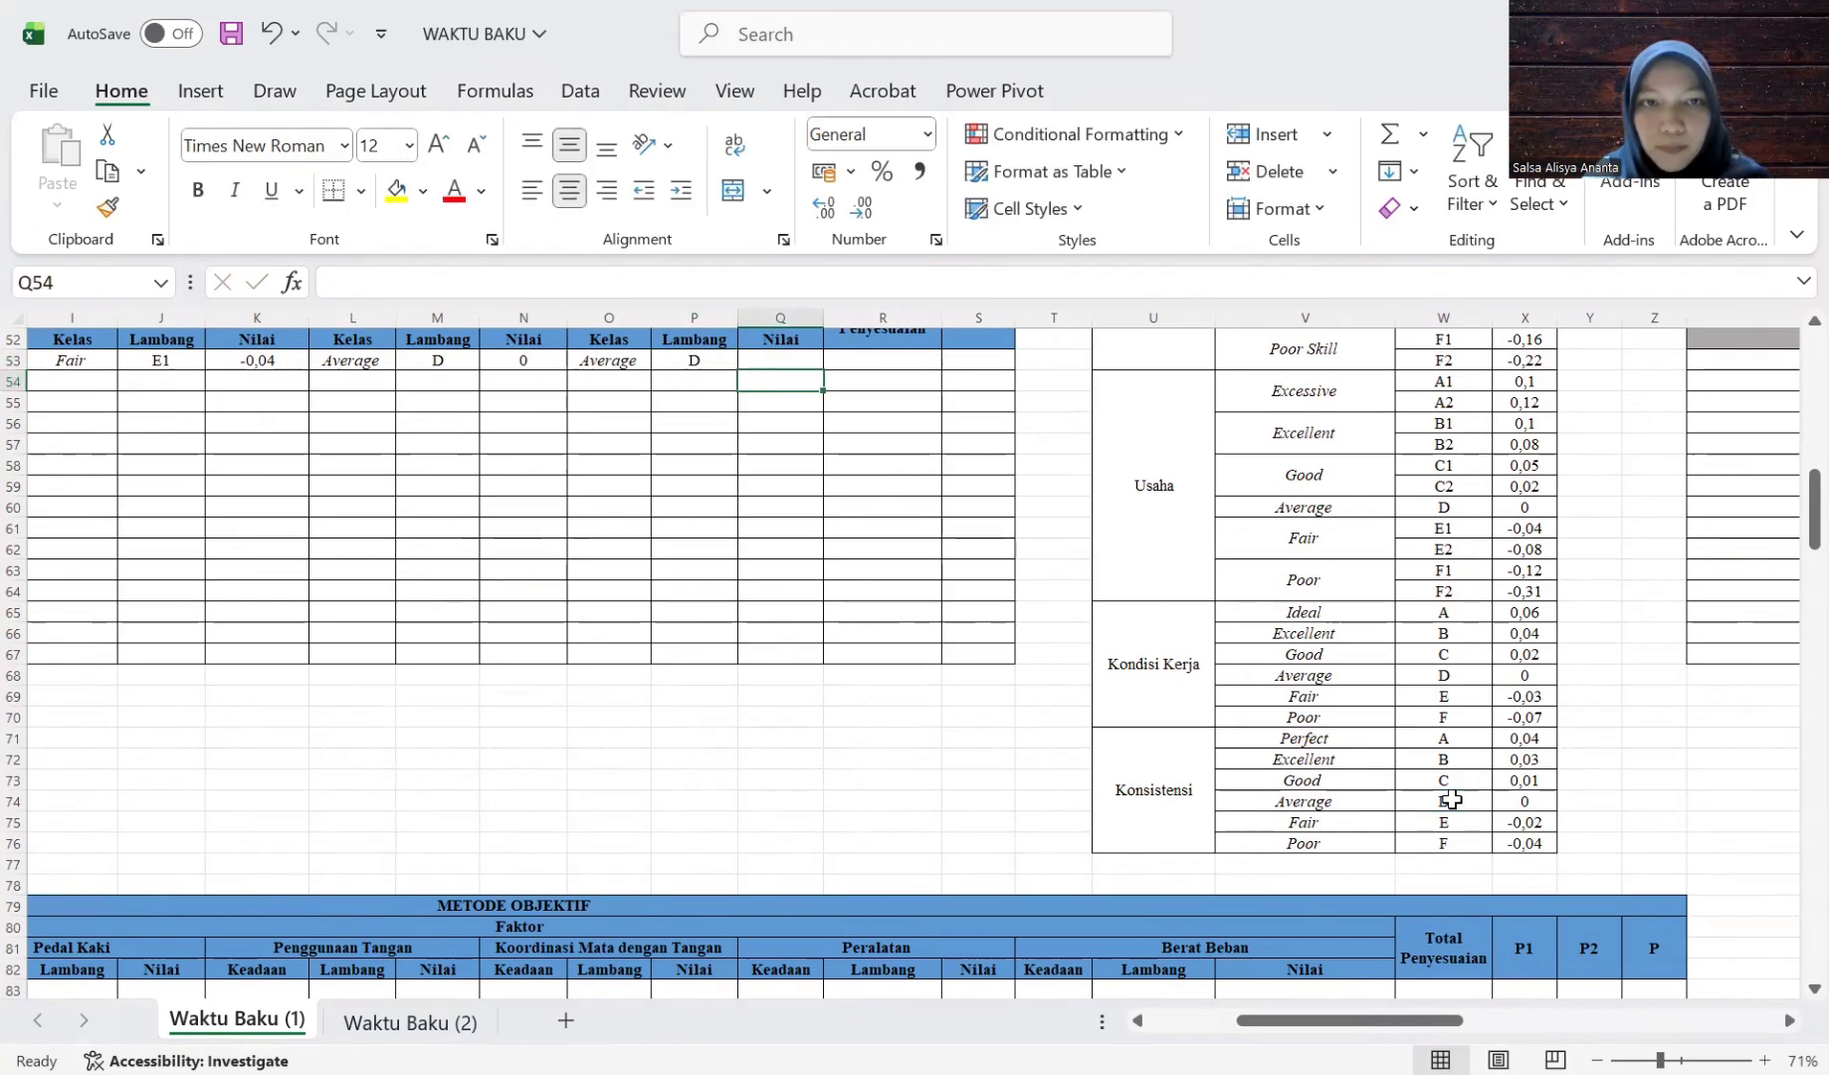
Fill in the Konsistensi Nilai in Q53 with the value 0 that belongs to symbol D.
{"action": "key", "text": "Up"}
{"action": "type", "text": "="}
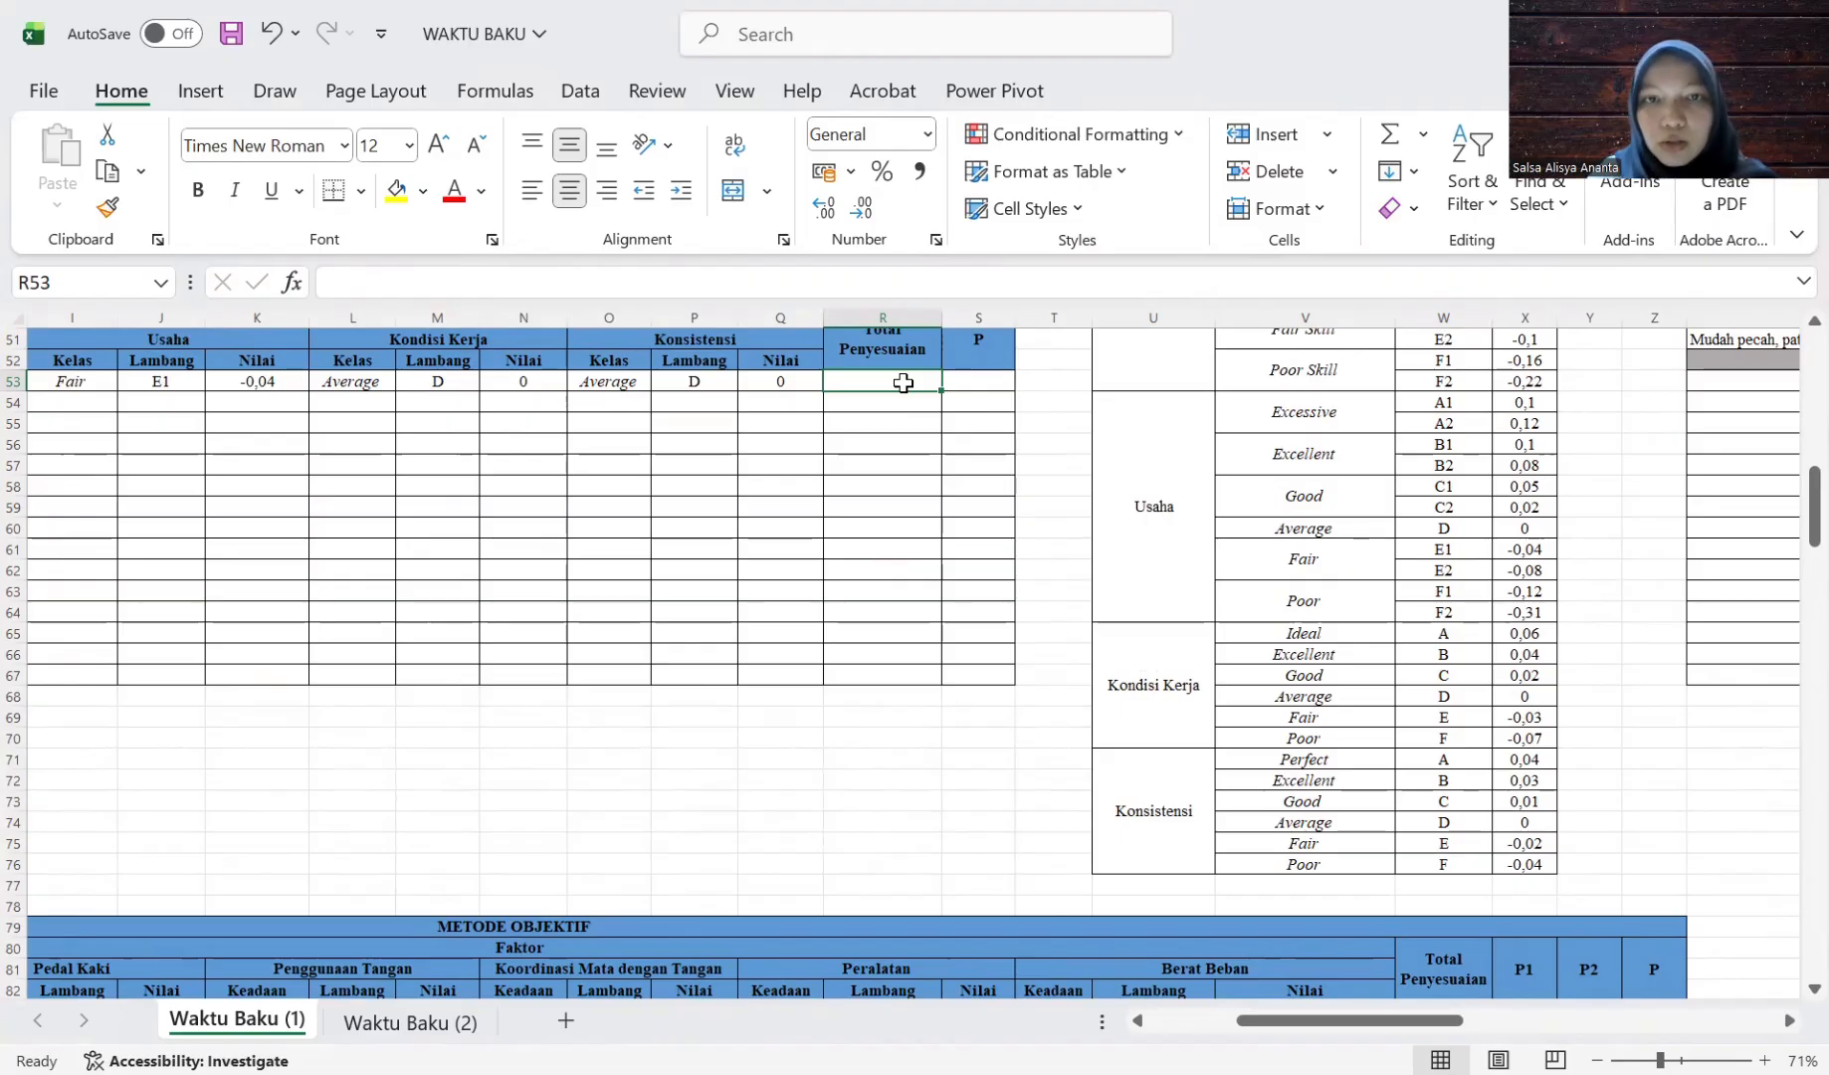
Add up the four Westinghouse Nilai cells as Total Penyesuaian in R53 with the formula =H53+K53+N53+Q53.
{"action": "type", "text": "="}
{"action": "scroll", "coordinate": [633, 453], "scroll_direction": "left", "scroll_amount": 4}
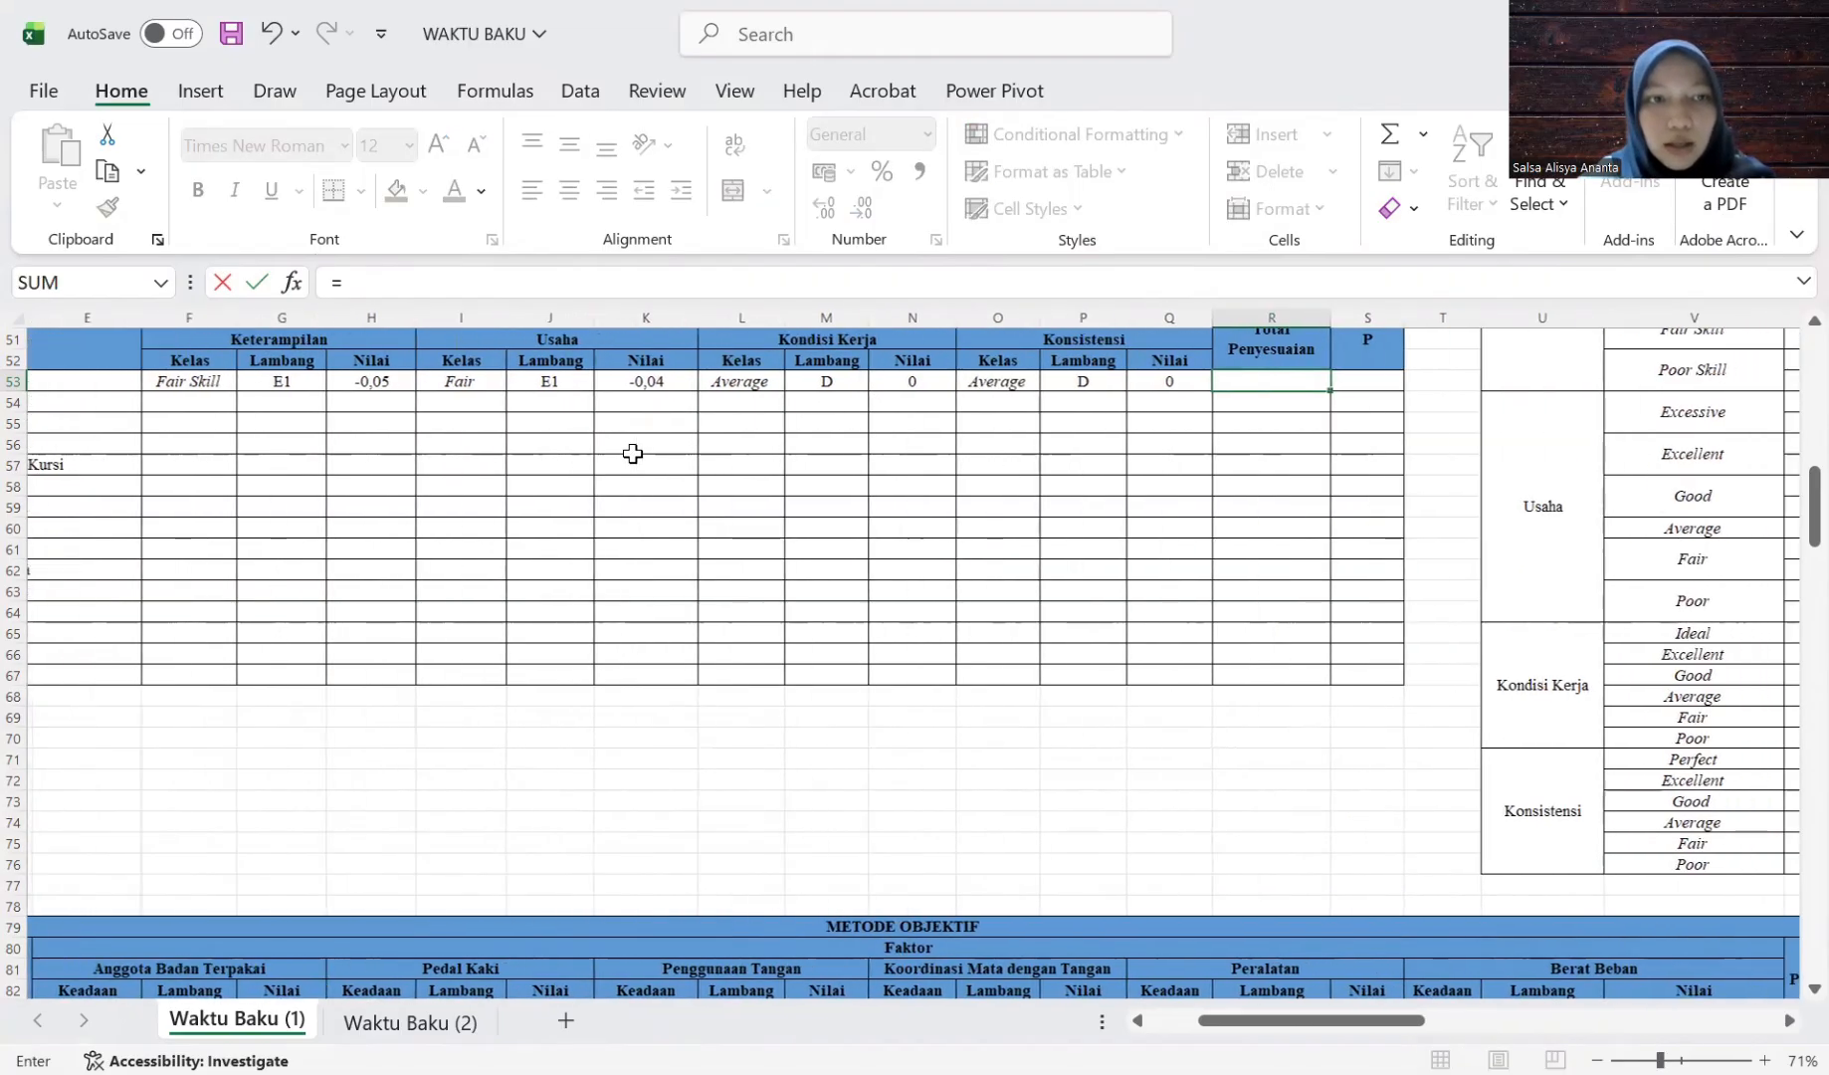
{"action": "left_click", "coordinate": [364, 384]}
{"action": "type", "text": "+"}
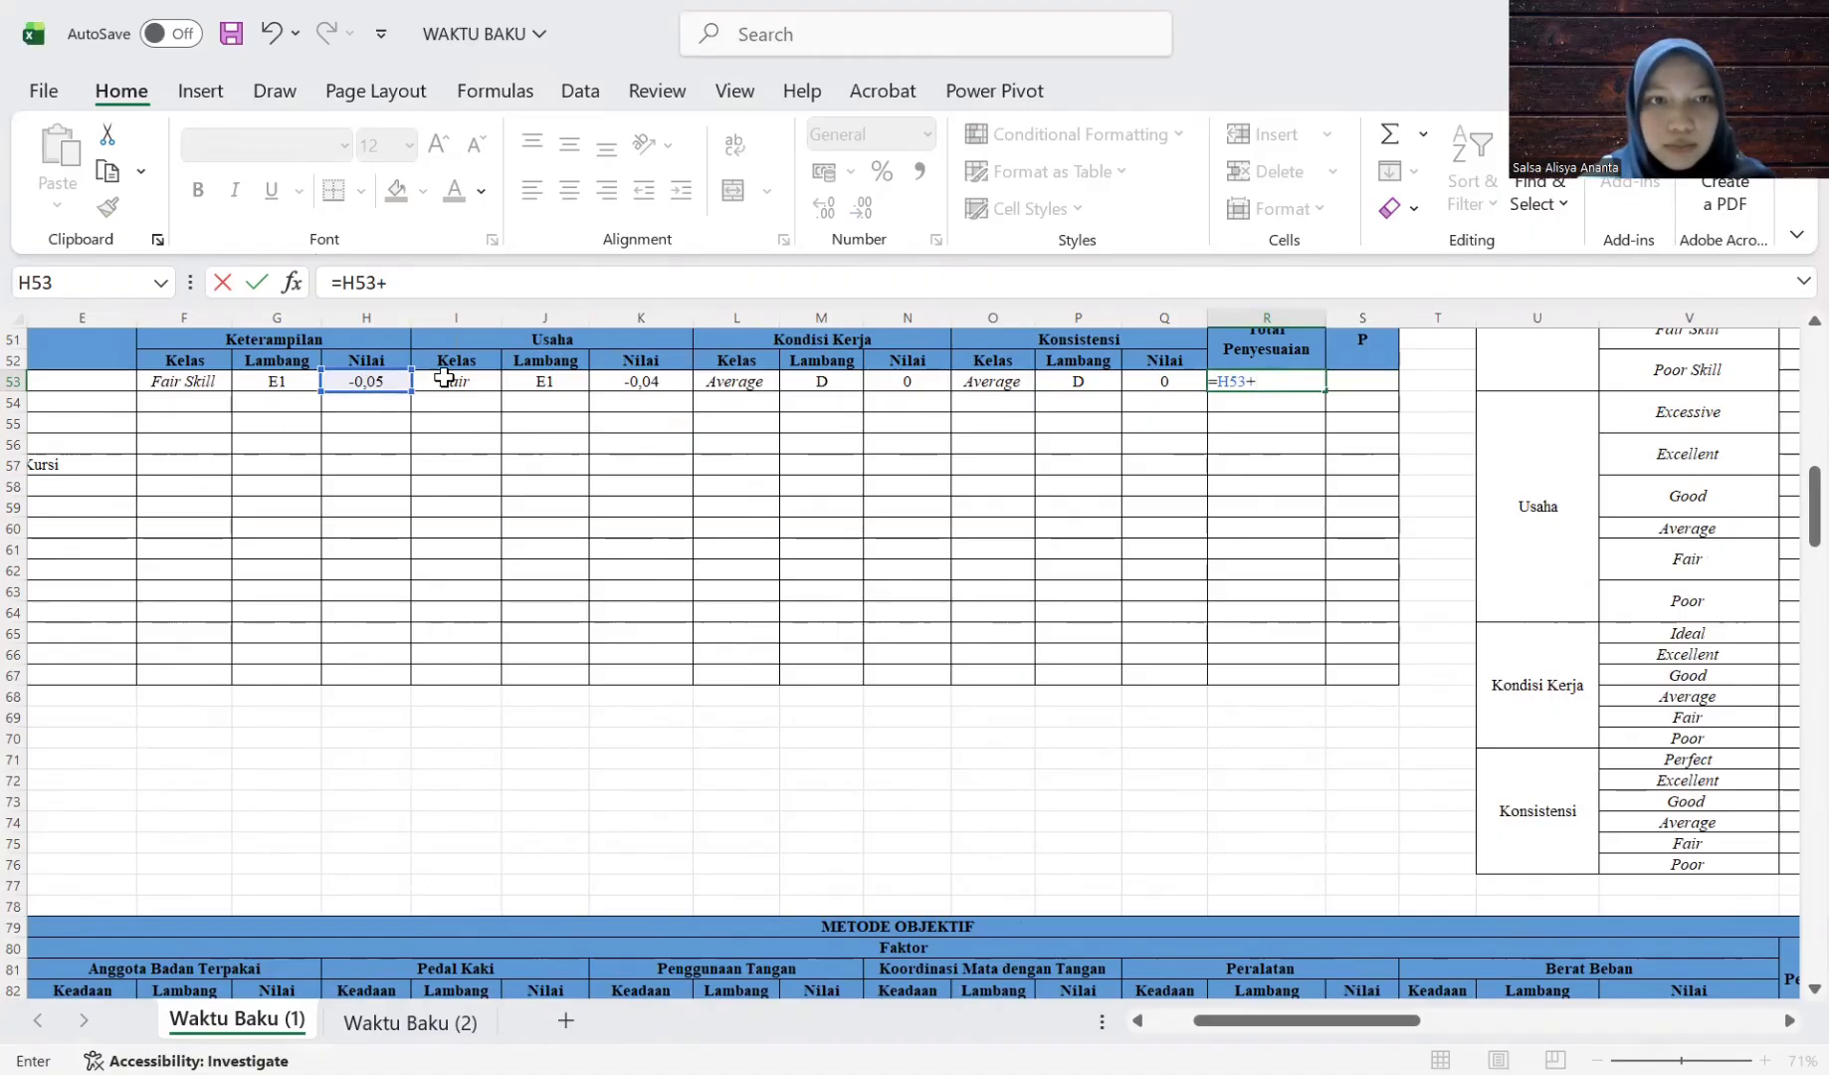
{"action": "left_click", "coordinate": [647, 381]}
{"action": "type", "text": "+"}
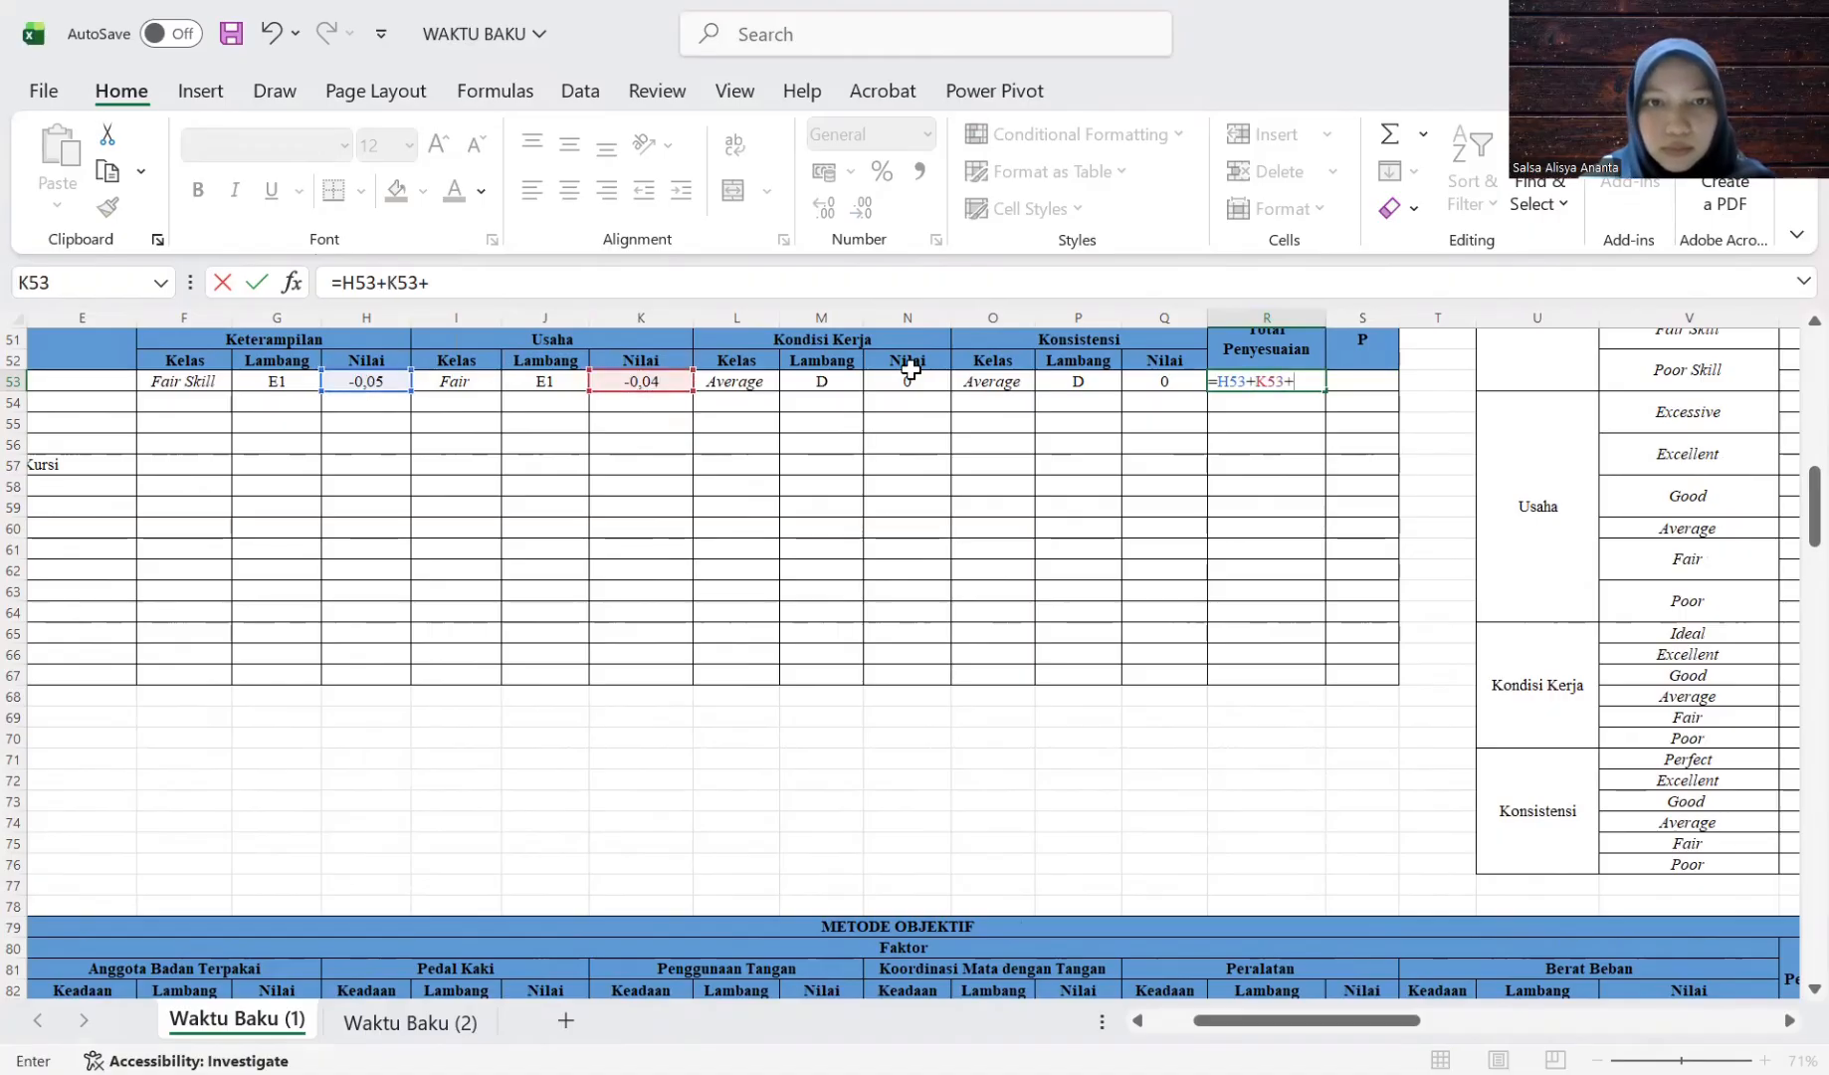
{"action": "left_click", "coordinate": [915, 383]}
{"action": "type", "text": "+"}
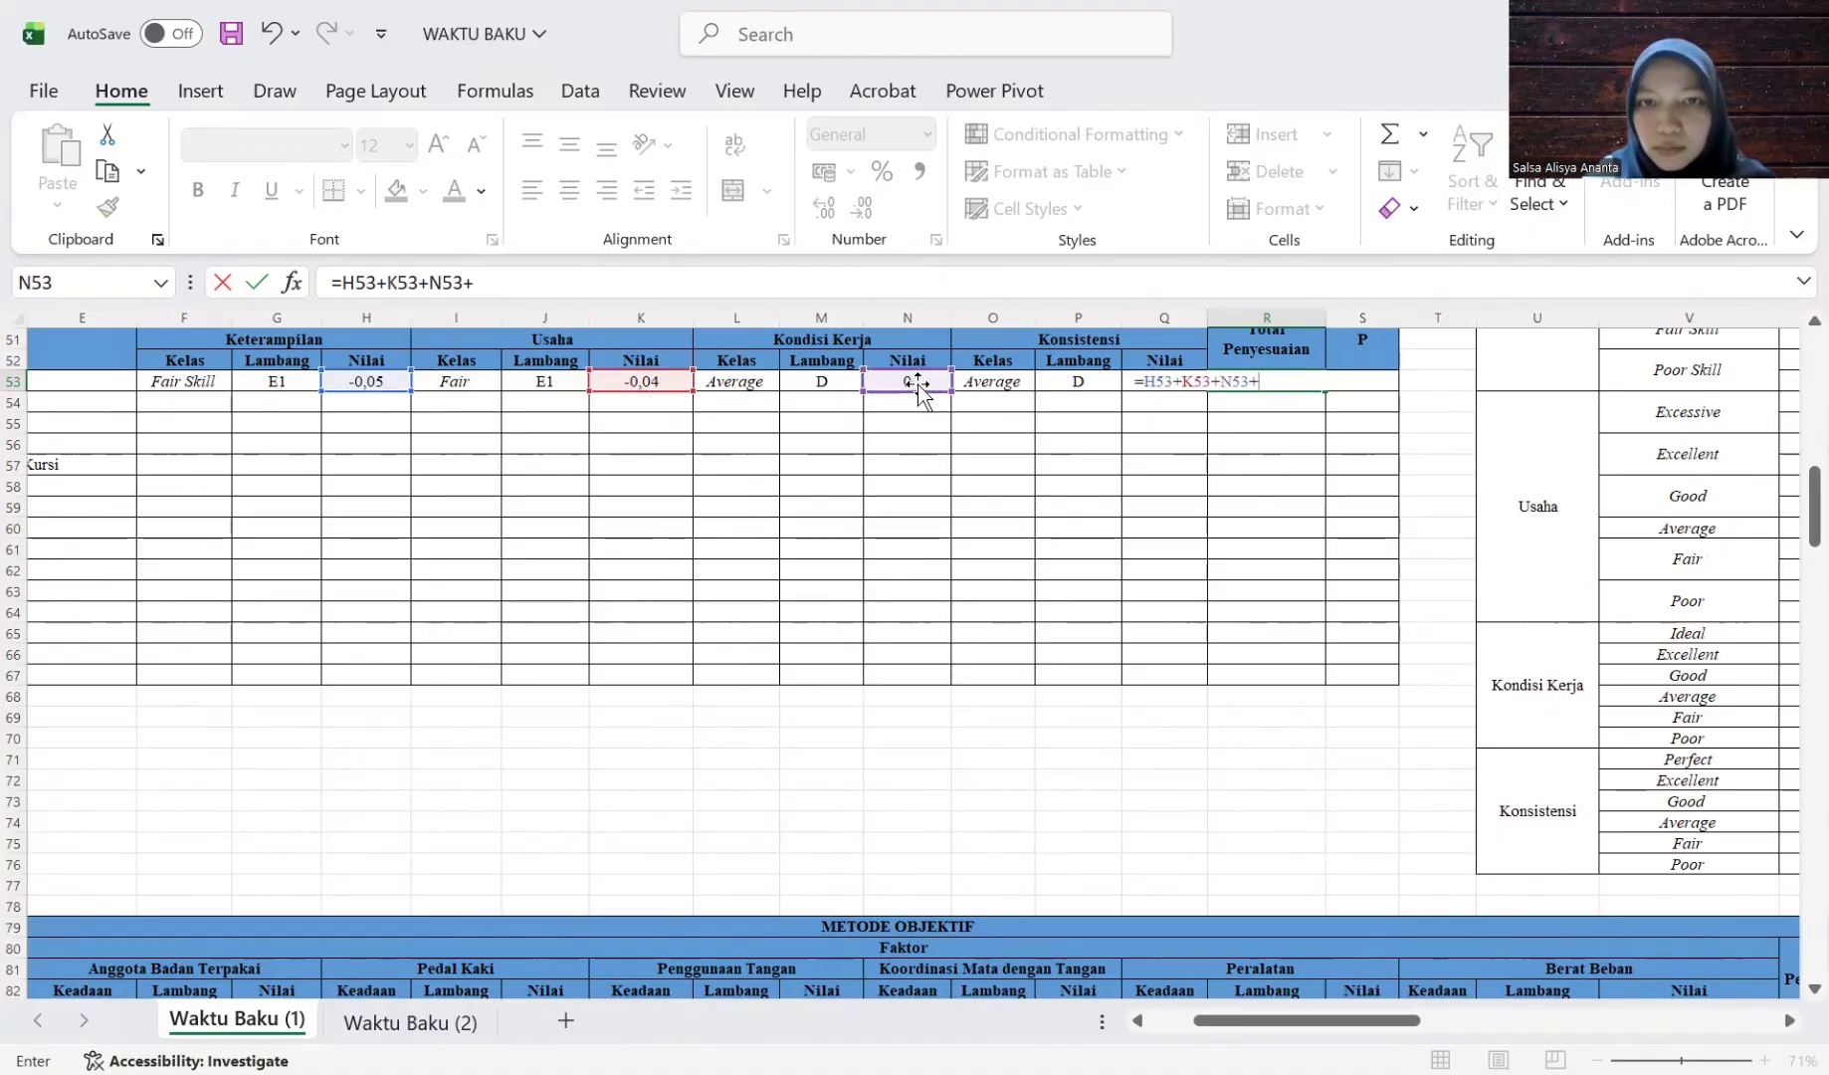
{"action": "left_click", "coordinate": [1123, 383]}
{"action": "key", "text": "Return"}
{"action": "key", "text": "Up"}
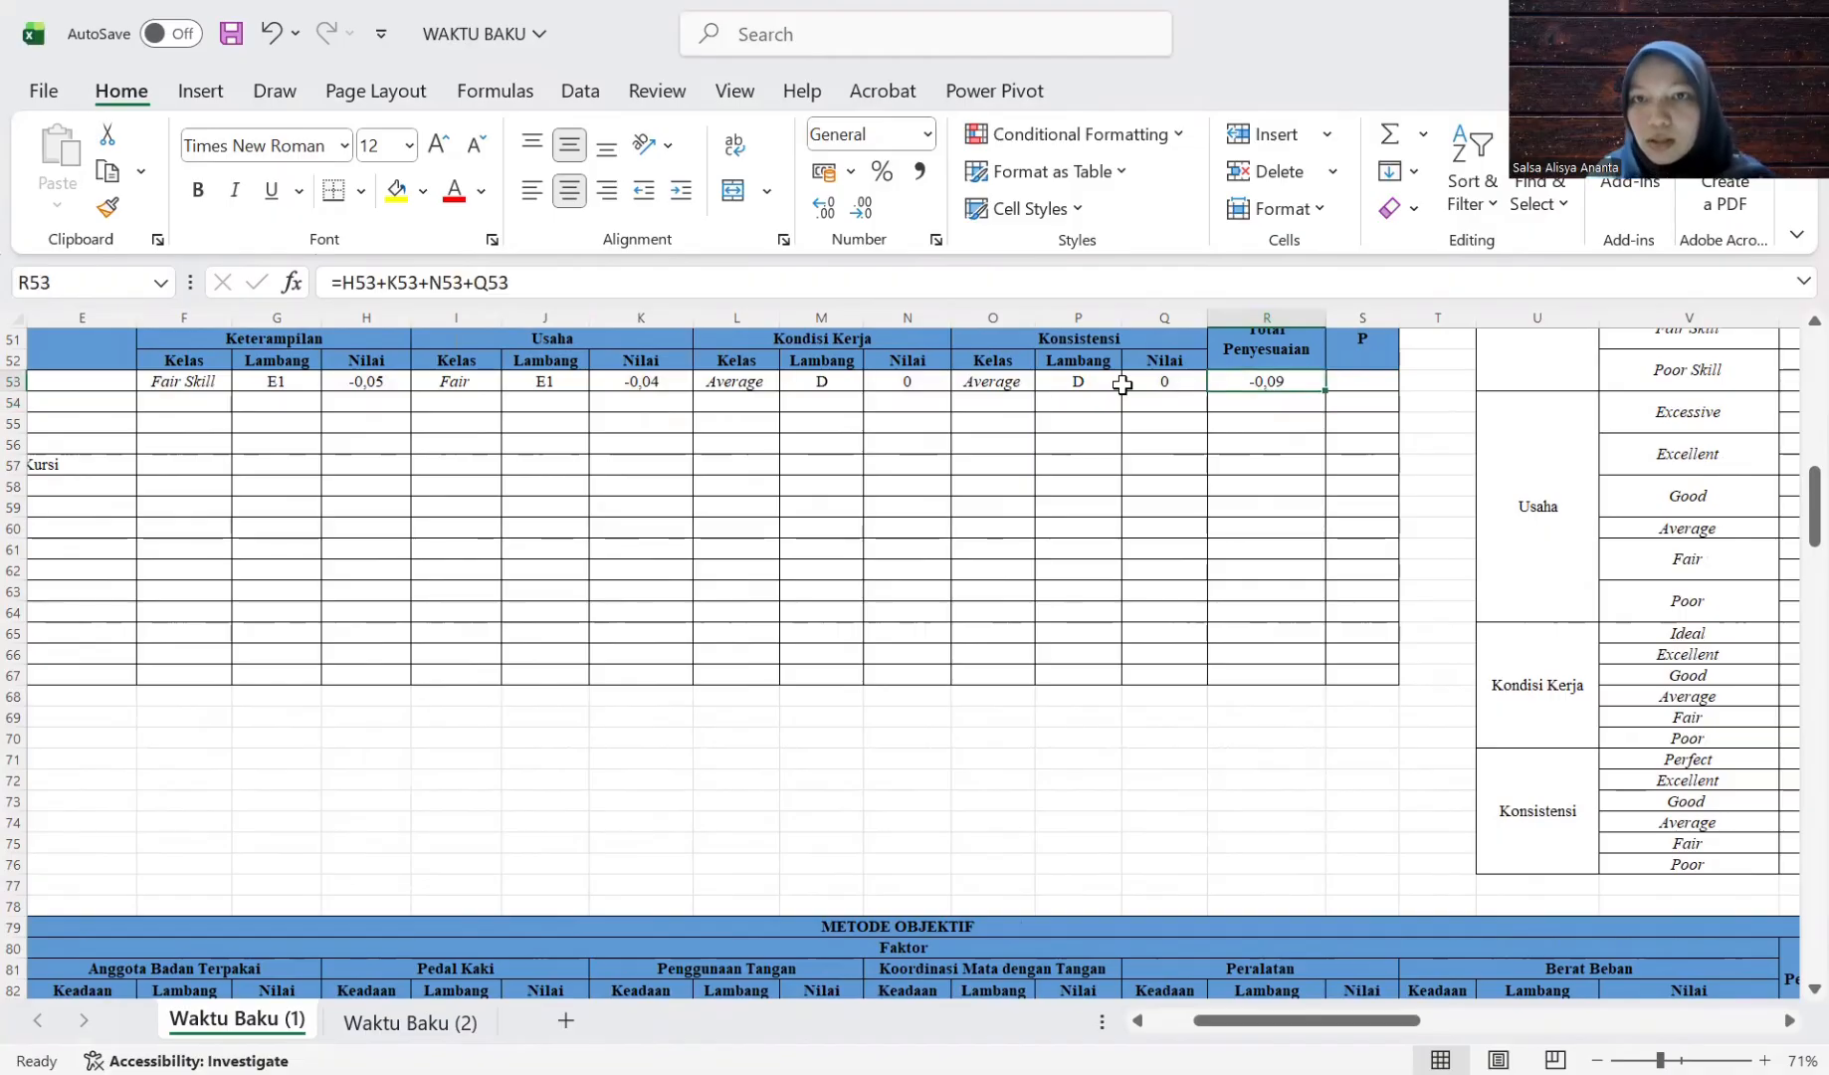
Calculate the Westinghouse adjustment factor P in S53 with the formula =1+R53, following P = 1 + Wh.
{"action": "scroll", "coordinate": [1122, 385], "scroll_direction": "up", "scroll_amount": 2}
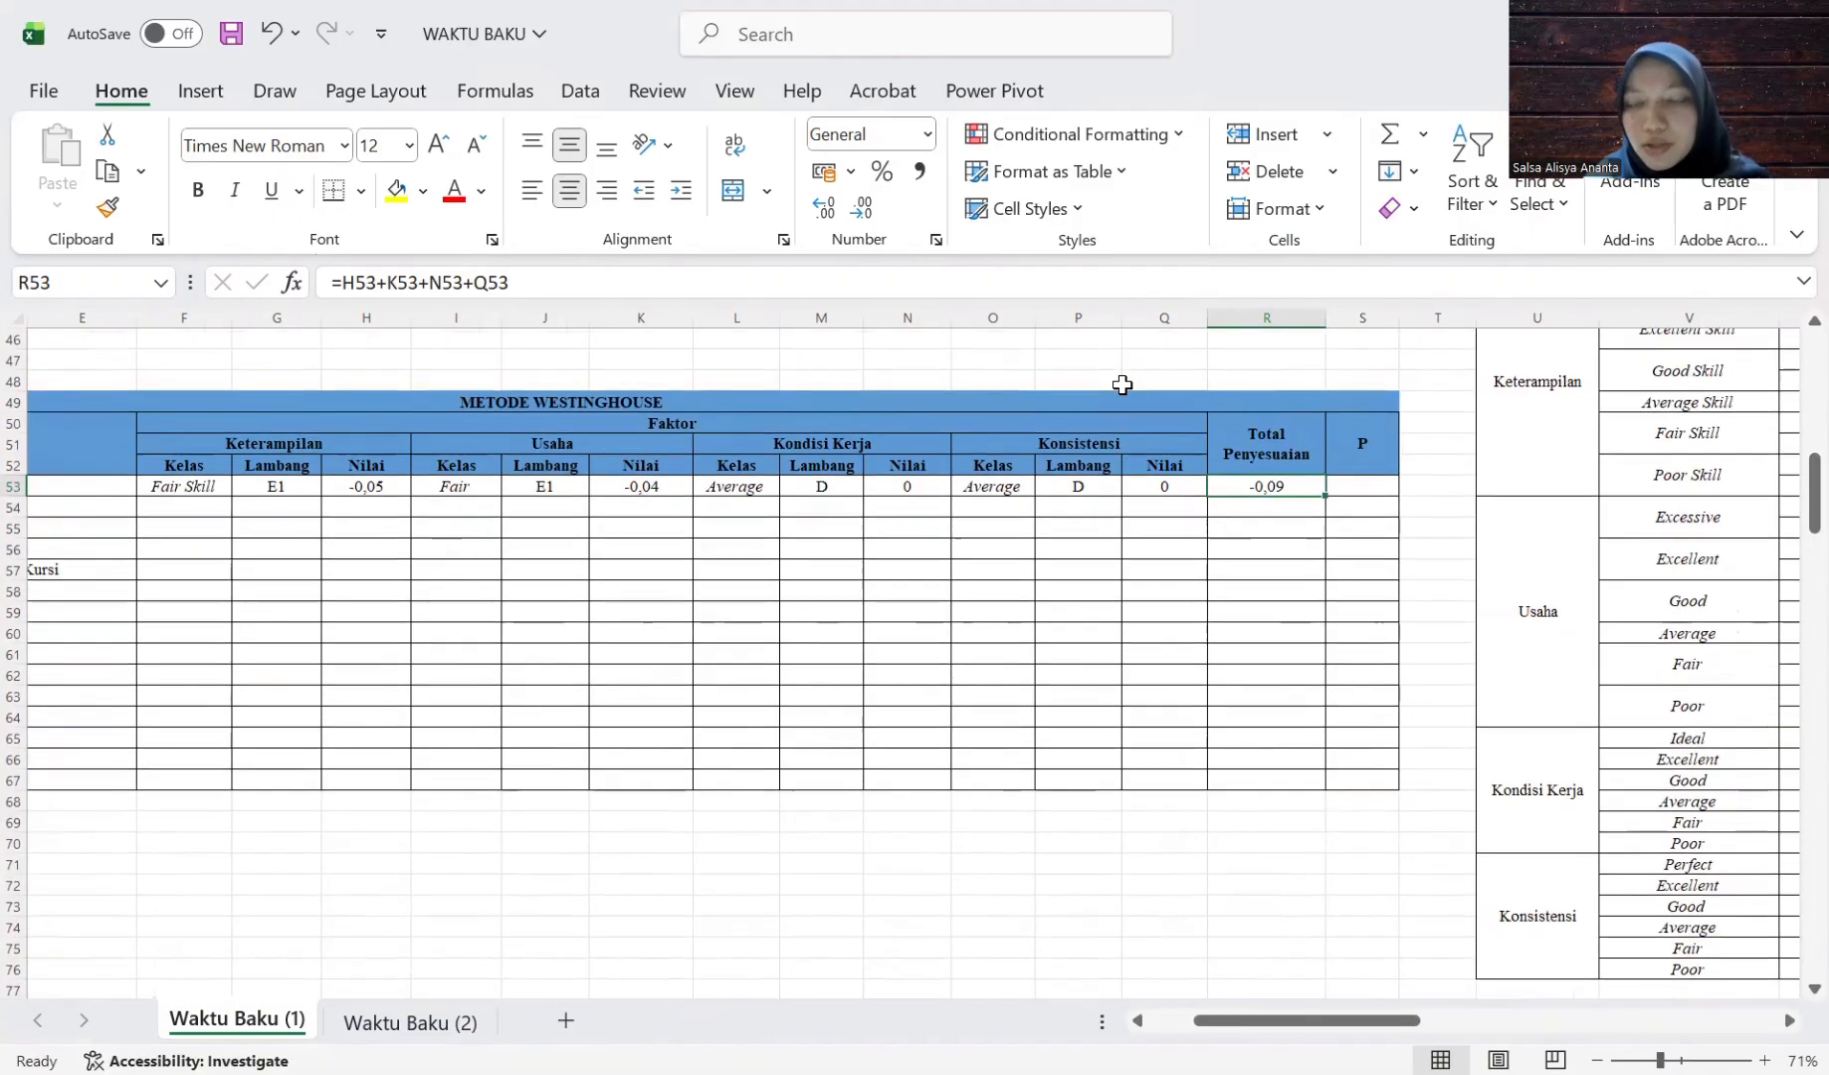
{"action": "scroll", "coordinate": [1134, 419], "scroll_direction": "left", "scroll_amount": 3}
{"action": "scroll", "coordinate": [1134, 418], "scroll_direction": "right", "scroll_amount": 3}
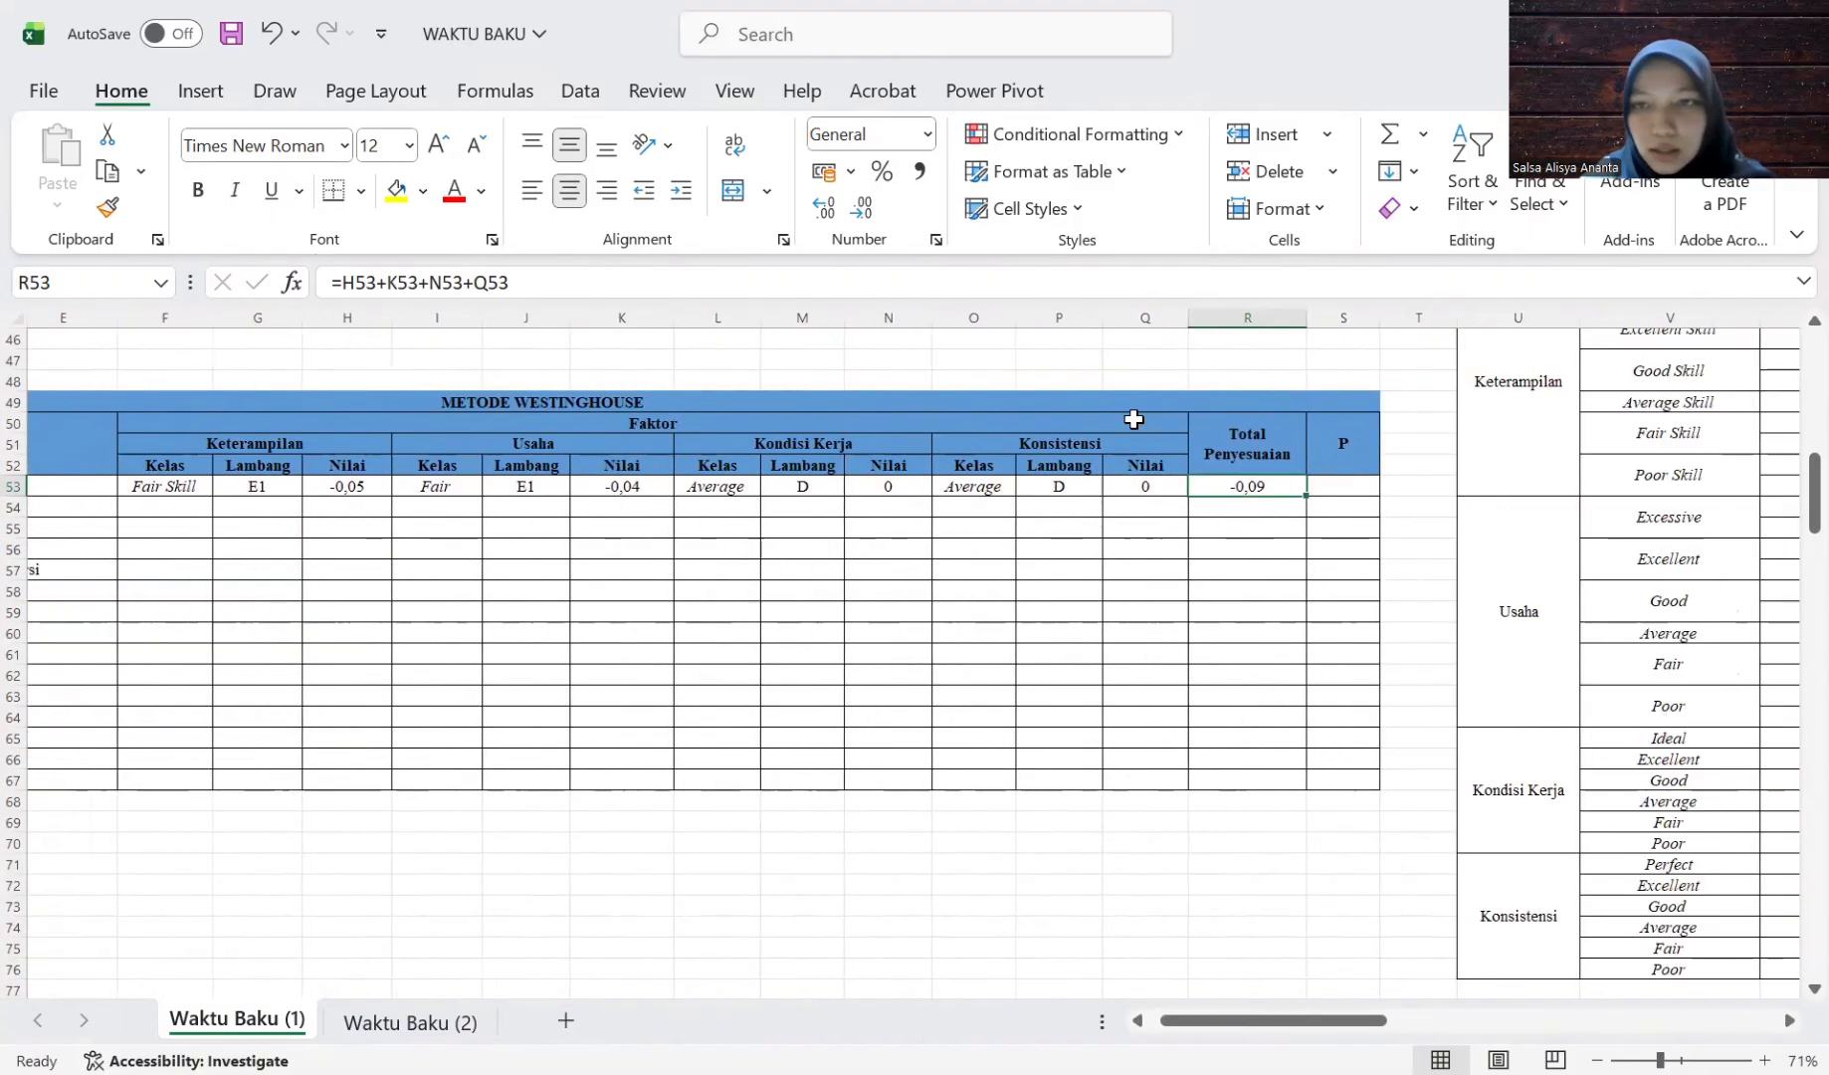
{"action": "scroll", "coordinate": [1337, 477], "scroll_direction": "up", "scroll_amount": 6}
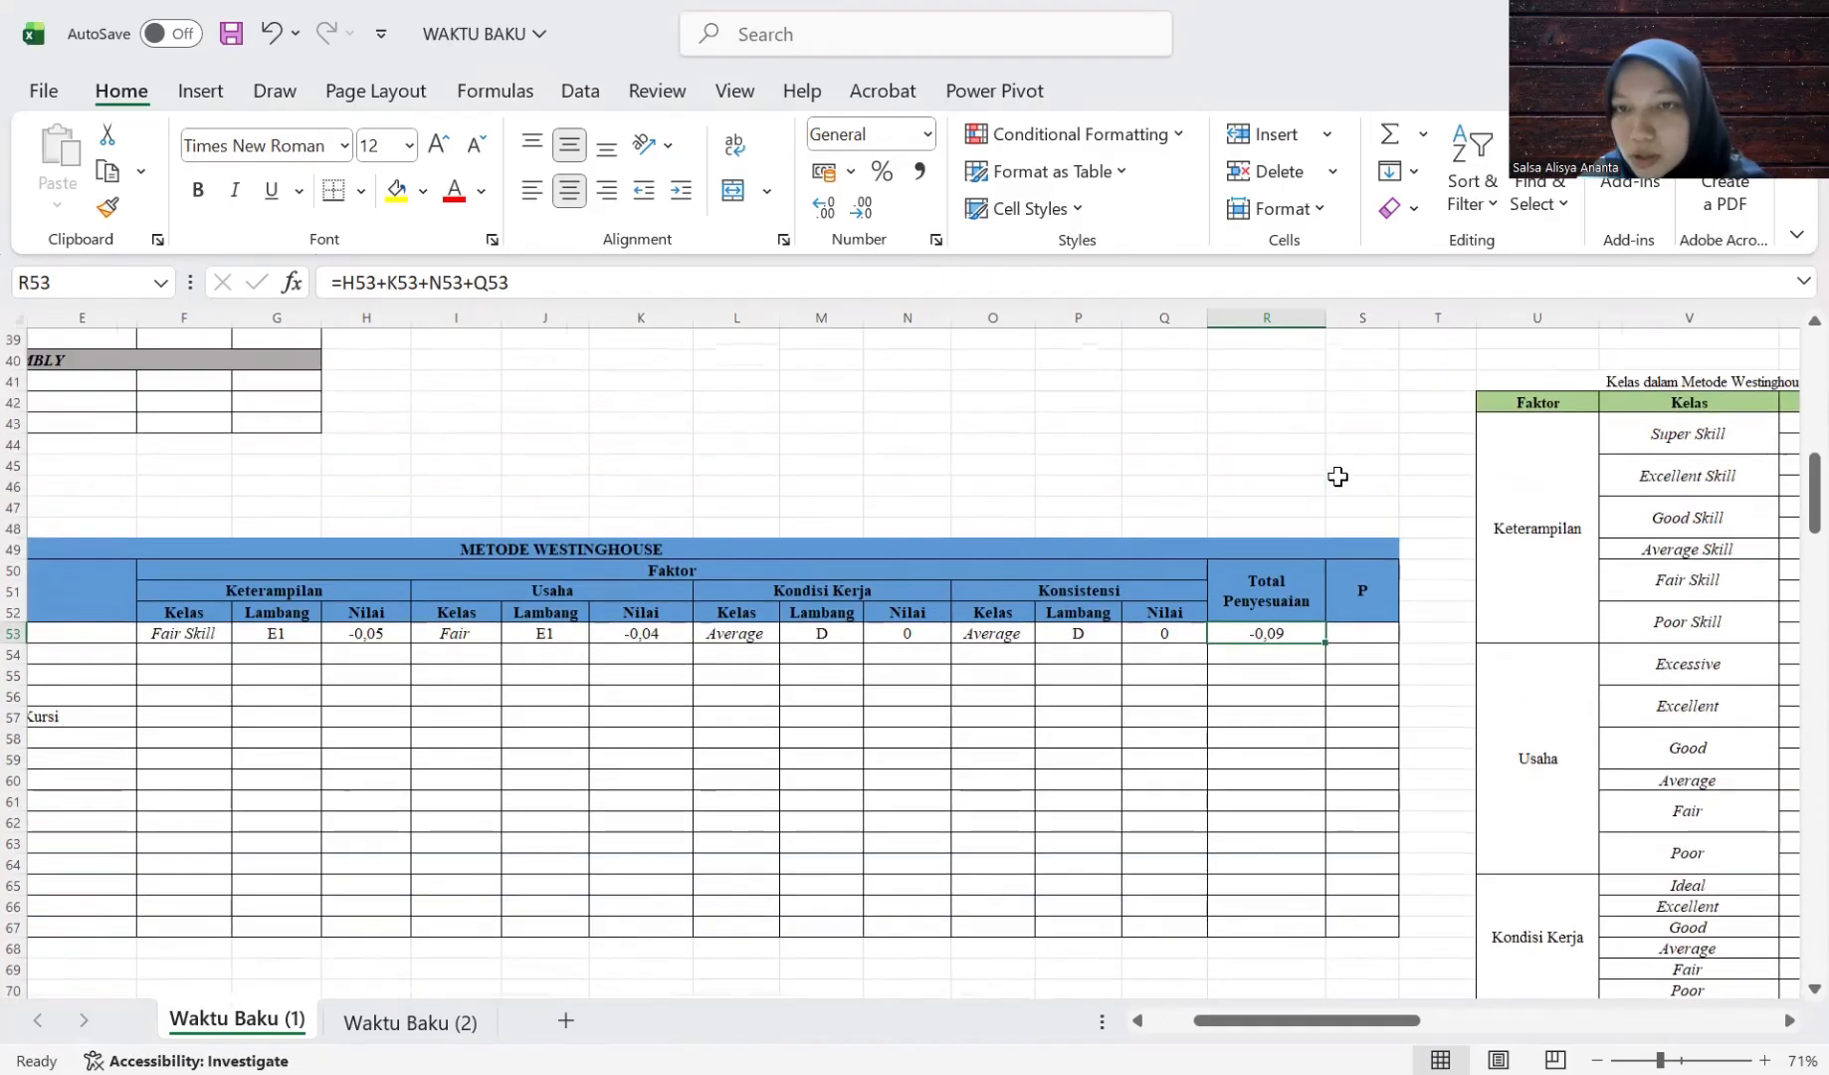
{"action": "scroll", "coordinate": [1338, 477], "scroll_direction": "up", "scroll_amount": 2}
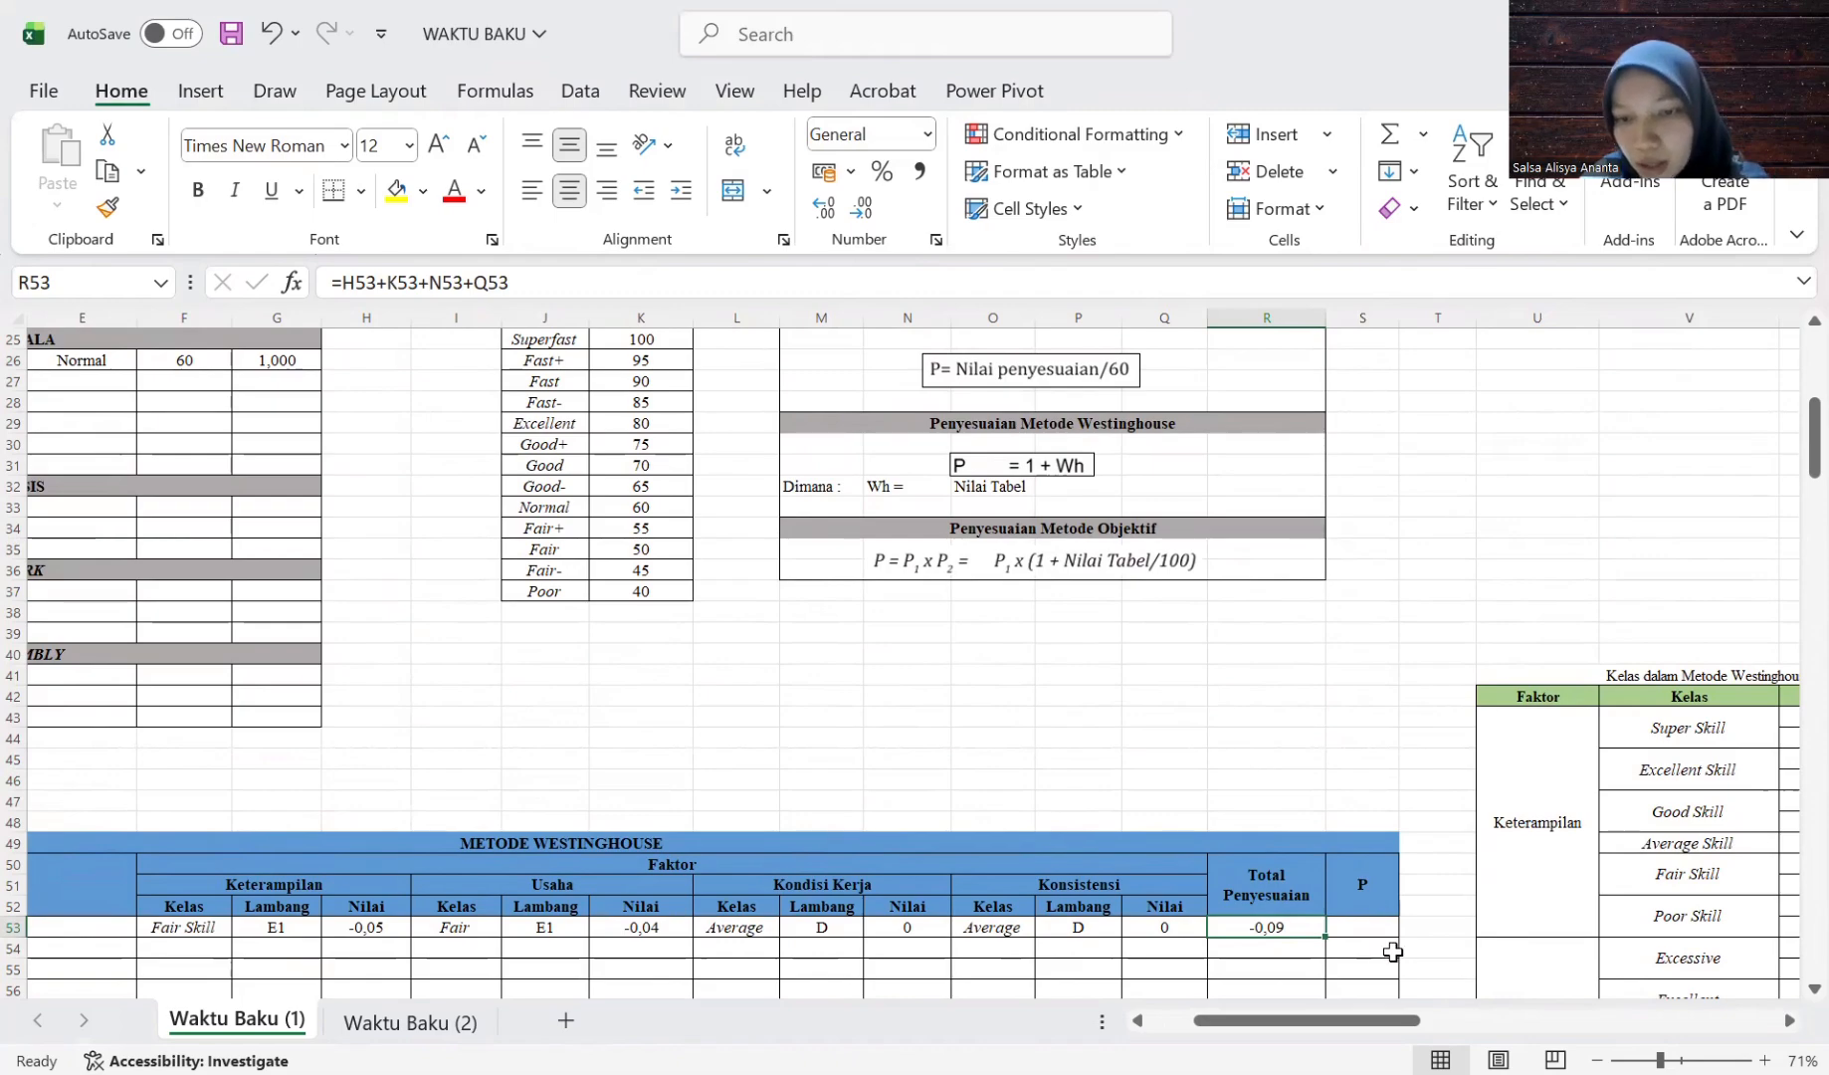
{"action": "left_click", "coordinate": [1350, 925]}
{"action": "type", "text": "=1"}
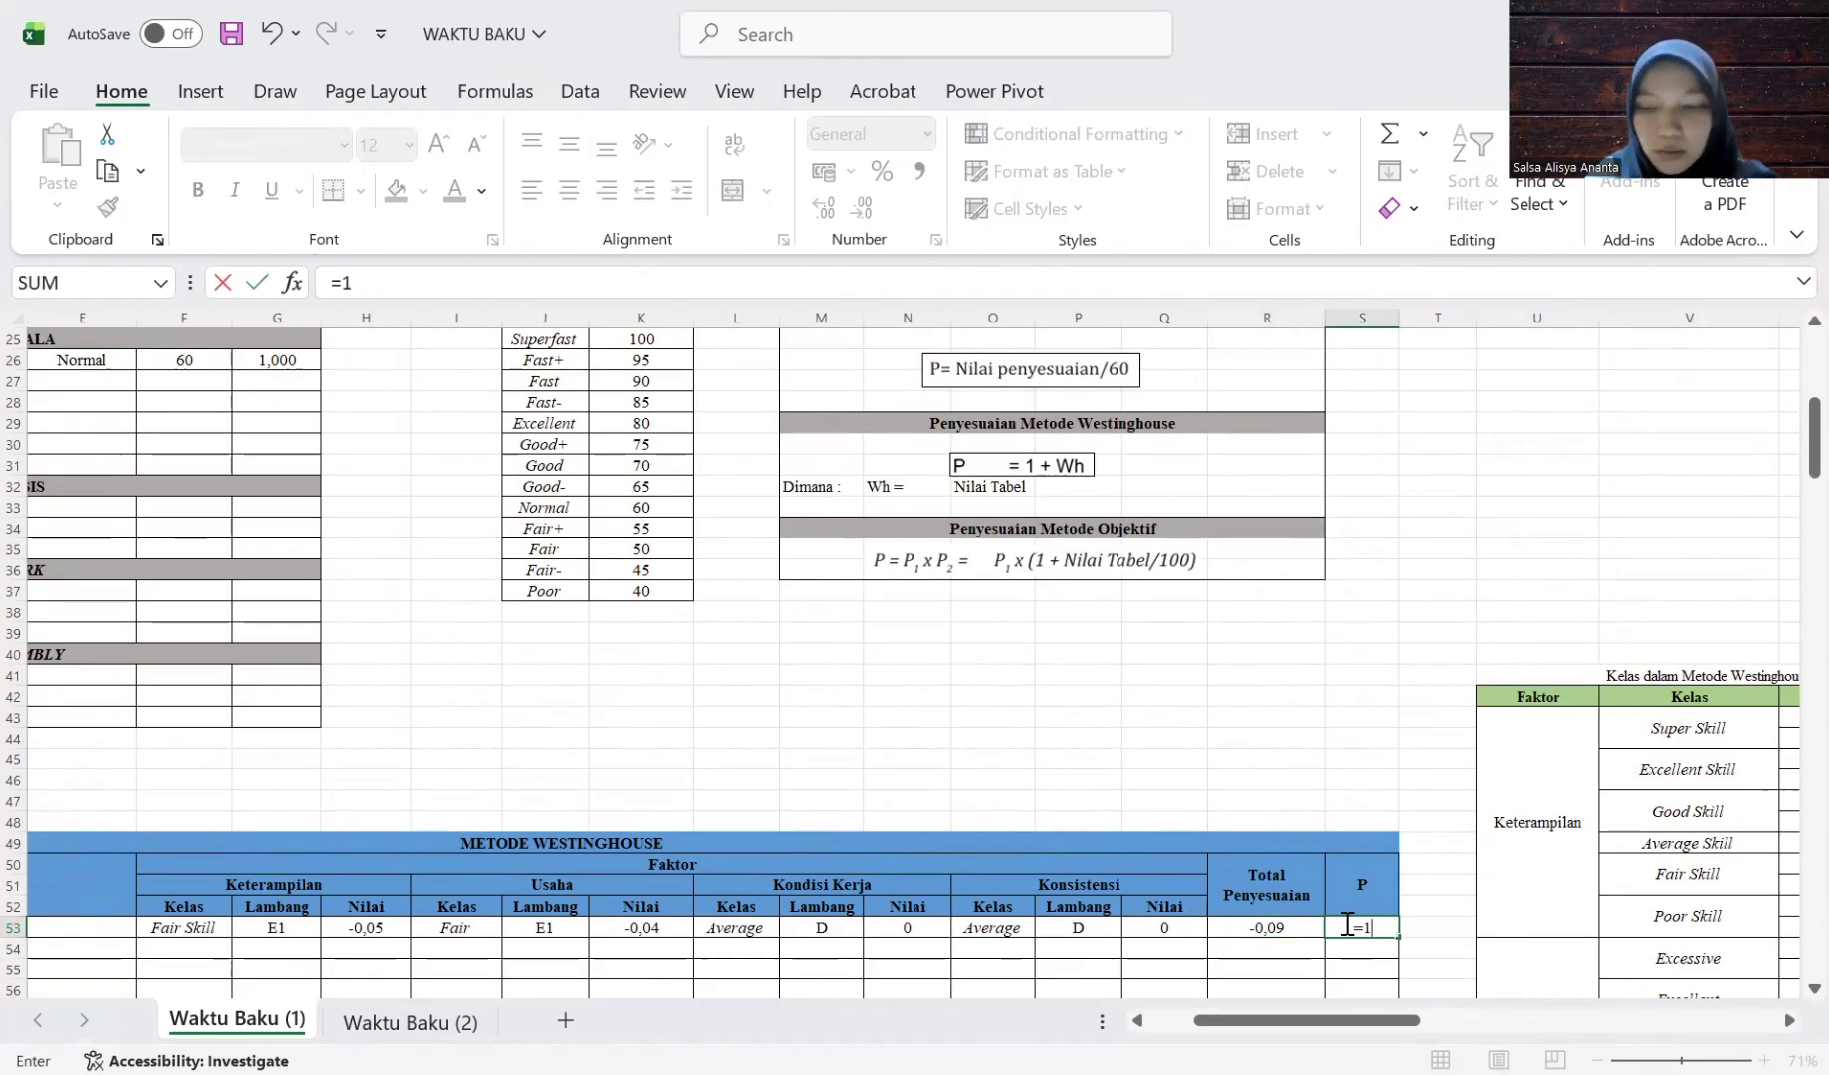
{"action": "type", "text": "+"}
{"action": "left_click", "coordinate": [1270, 925]}
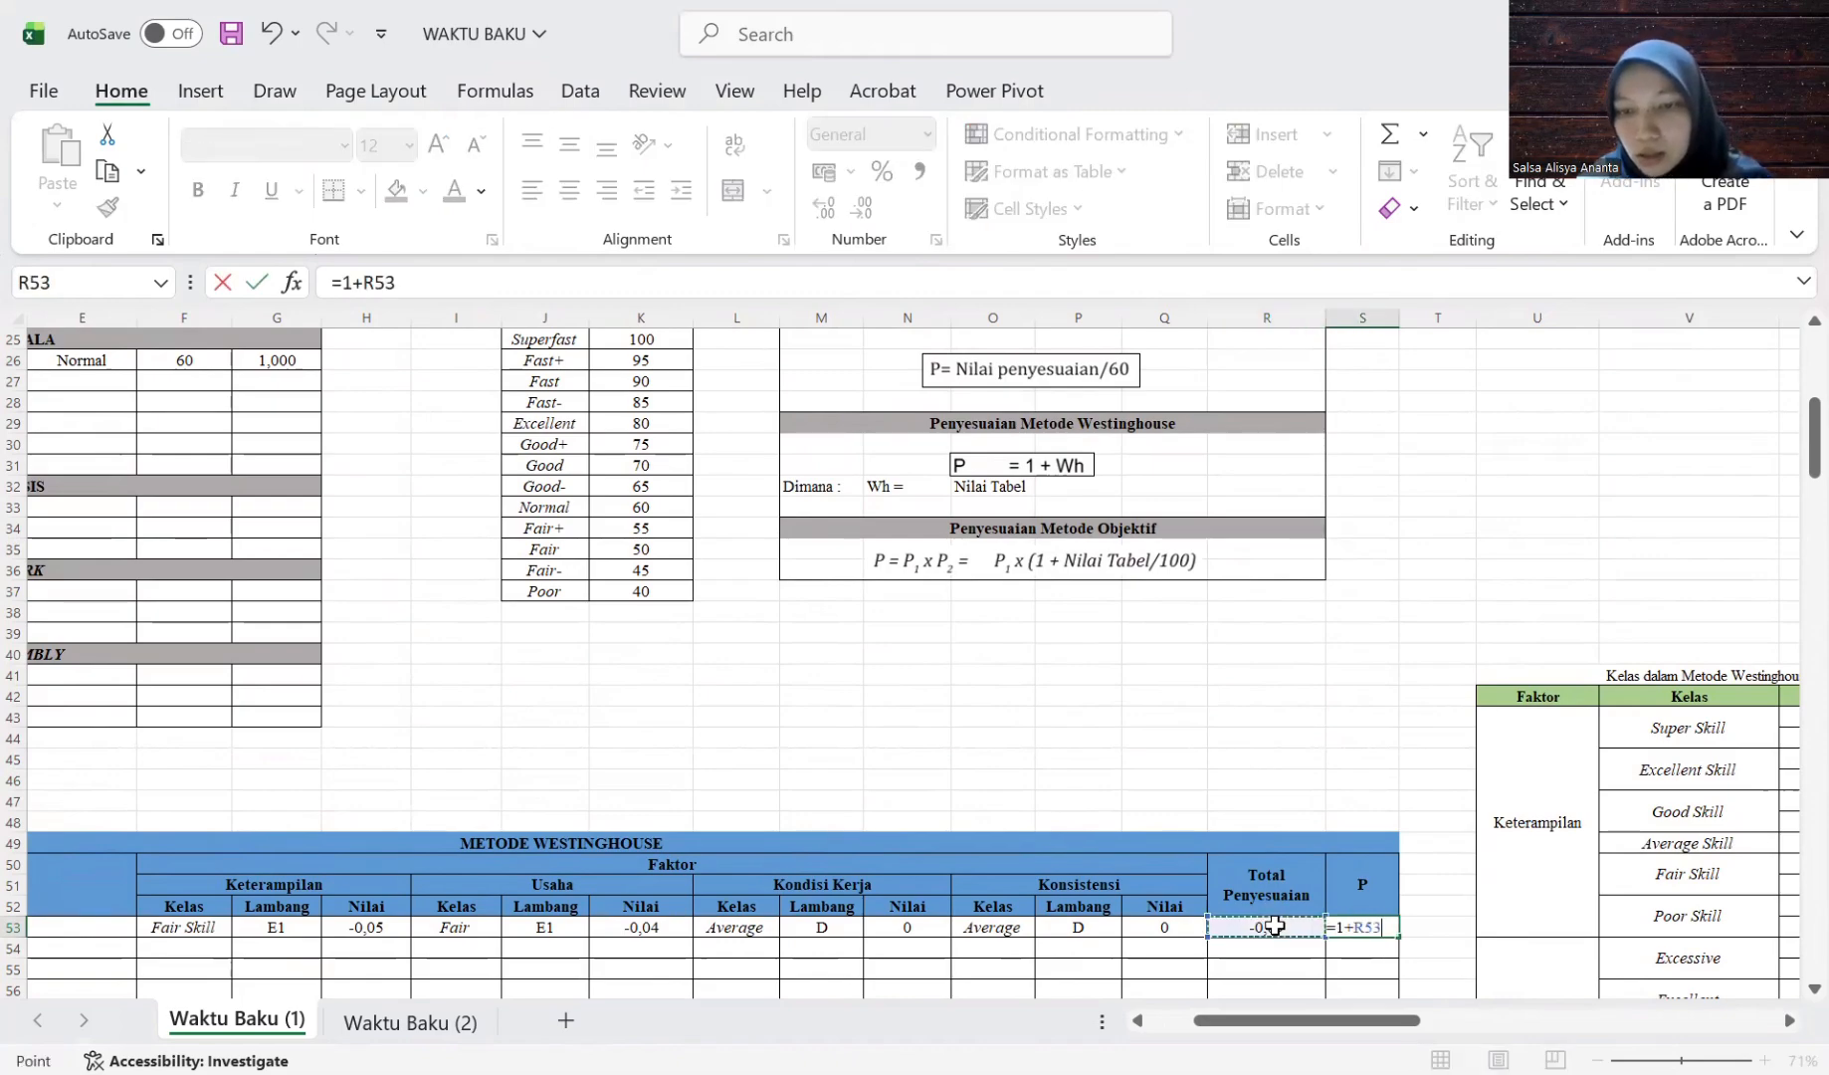
{"action": "key", "text": "Return"}
{"action": "key", "text": "Up"}
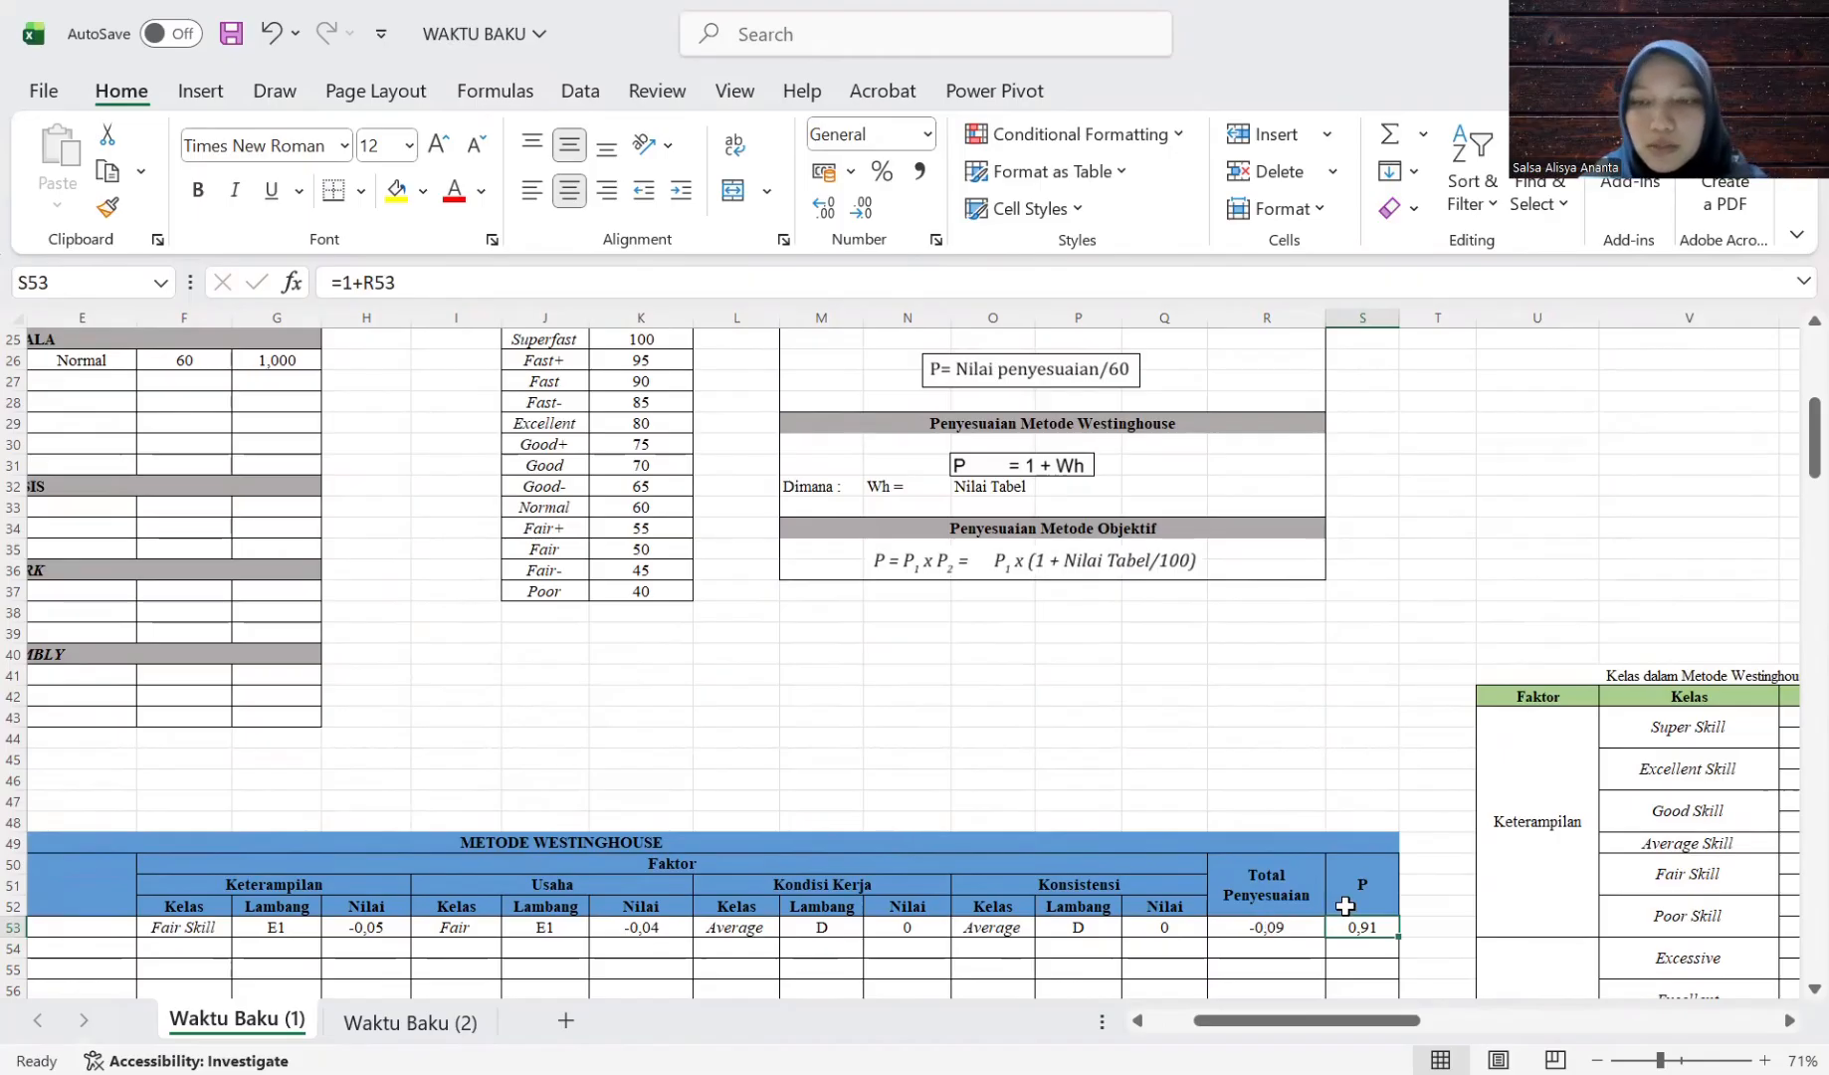
Review the factor columns of the Metode Objektif table, from Anggota Badan Terpakai through Berat Beban to P.
{"action": "scroll", "coordinate": [1343, 905], "scroll_direction": "down", "scroll_amount": 15}
{"action": "scroll", "coordinate": [767, 673], "scroll_direction": "left", "scroll_amount": 3}
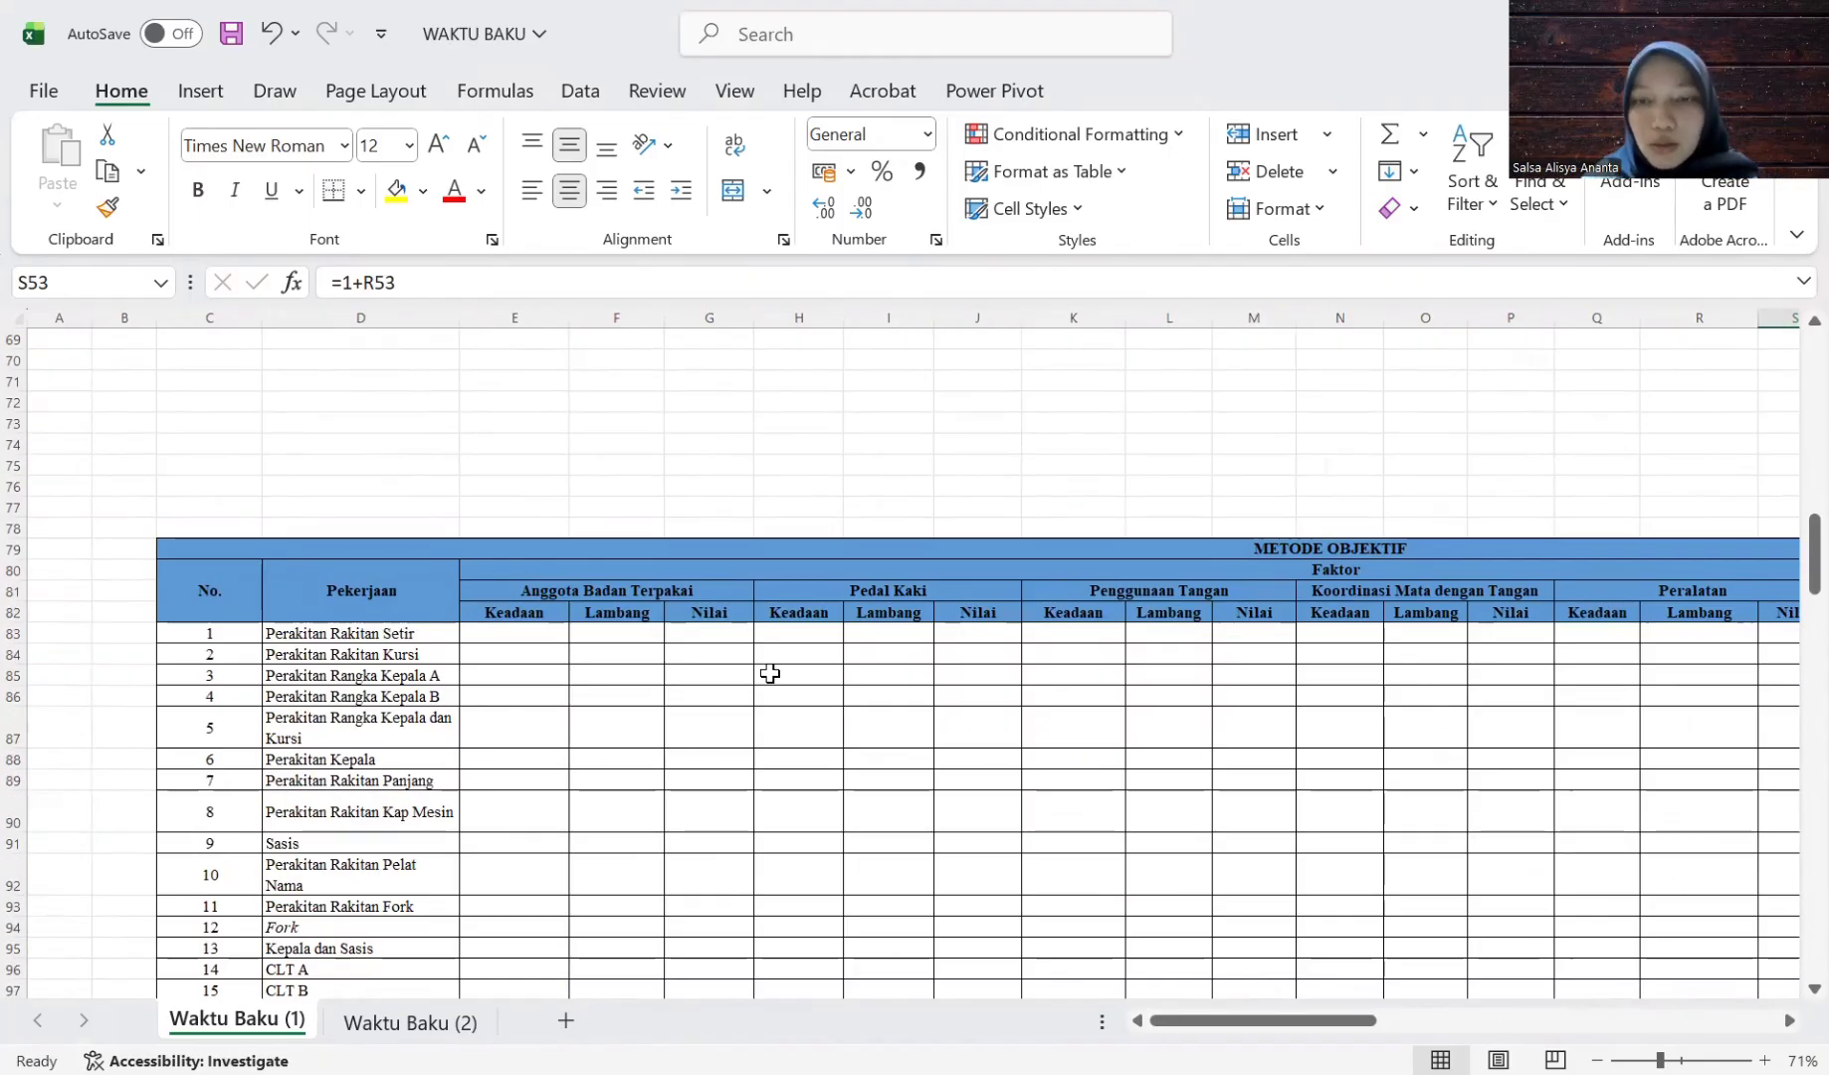
{"action": "scroll", "coordinate": [769, 673], "scroll_direction": "right", "scroll_amount": 1}
{"action": "scroll", "coordinate": [444, 670], "scroll_direction": "left", "scroll_amount": 1}
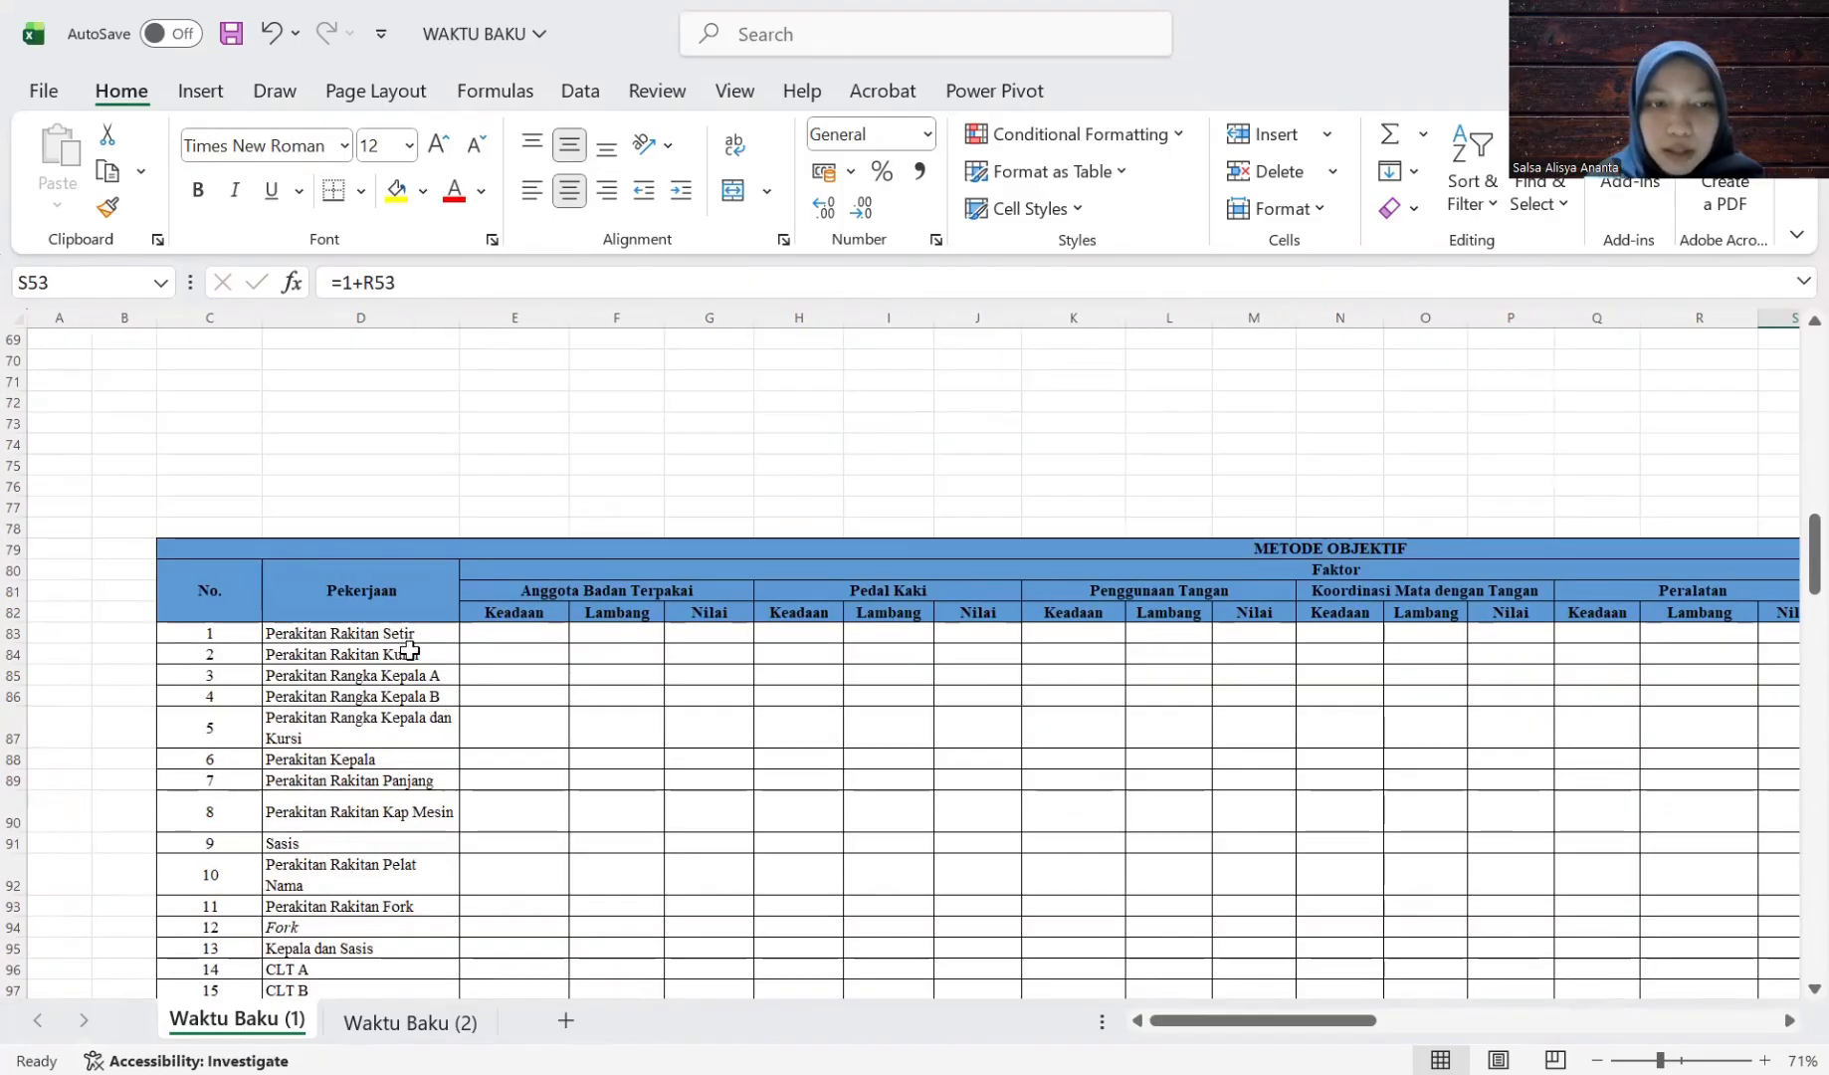
{"action": "left_click", "coordinate": [499, 633]}
{"action": "scroll", "coordinate": [922, 710], "scroll_direction": "right", "scroll_amount": 3}
{"action": "scroll", "coordinate": [922, 710], "scroll_direction": "right", "scroll_amount": 3}
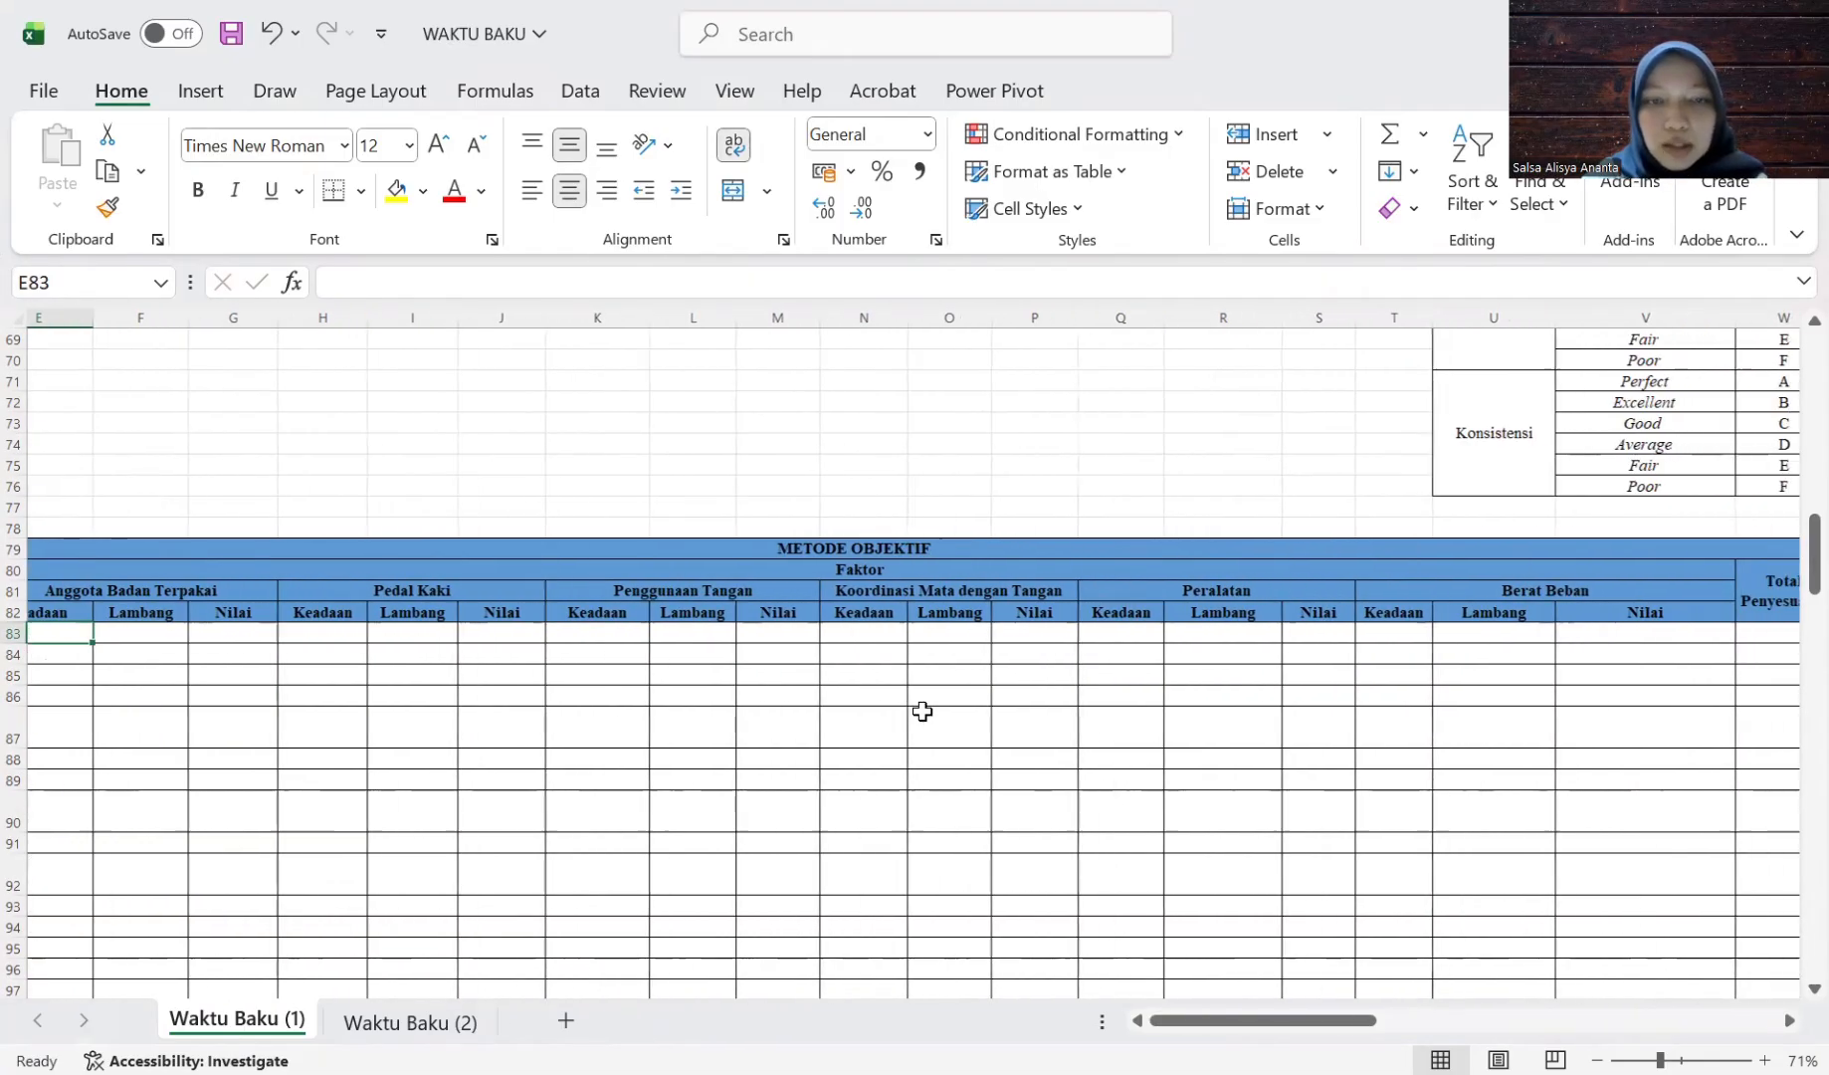
{"action": "scroll", "coordinate": [923, 711], "scroll_direction": "down", "scroll_amount": 1, "text": "ctrl"}
{"action": "scroll", "coordinate": [923, 710], "scroll_direction": "down", "scroll_amount": 2, "text": "ctrl"}
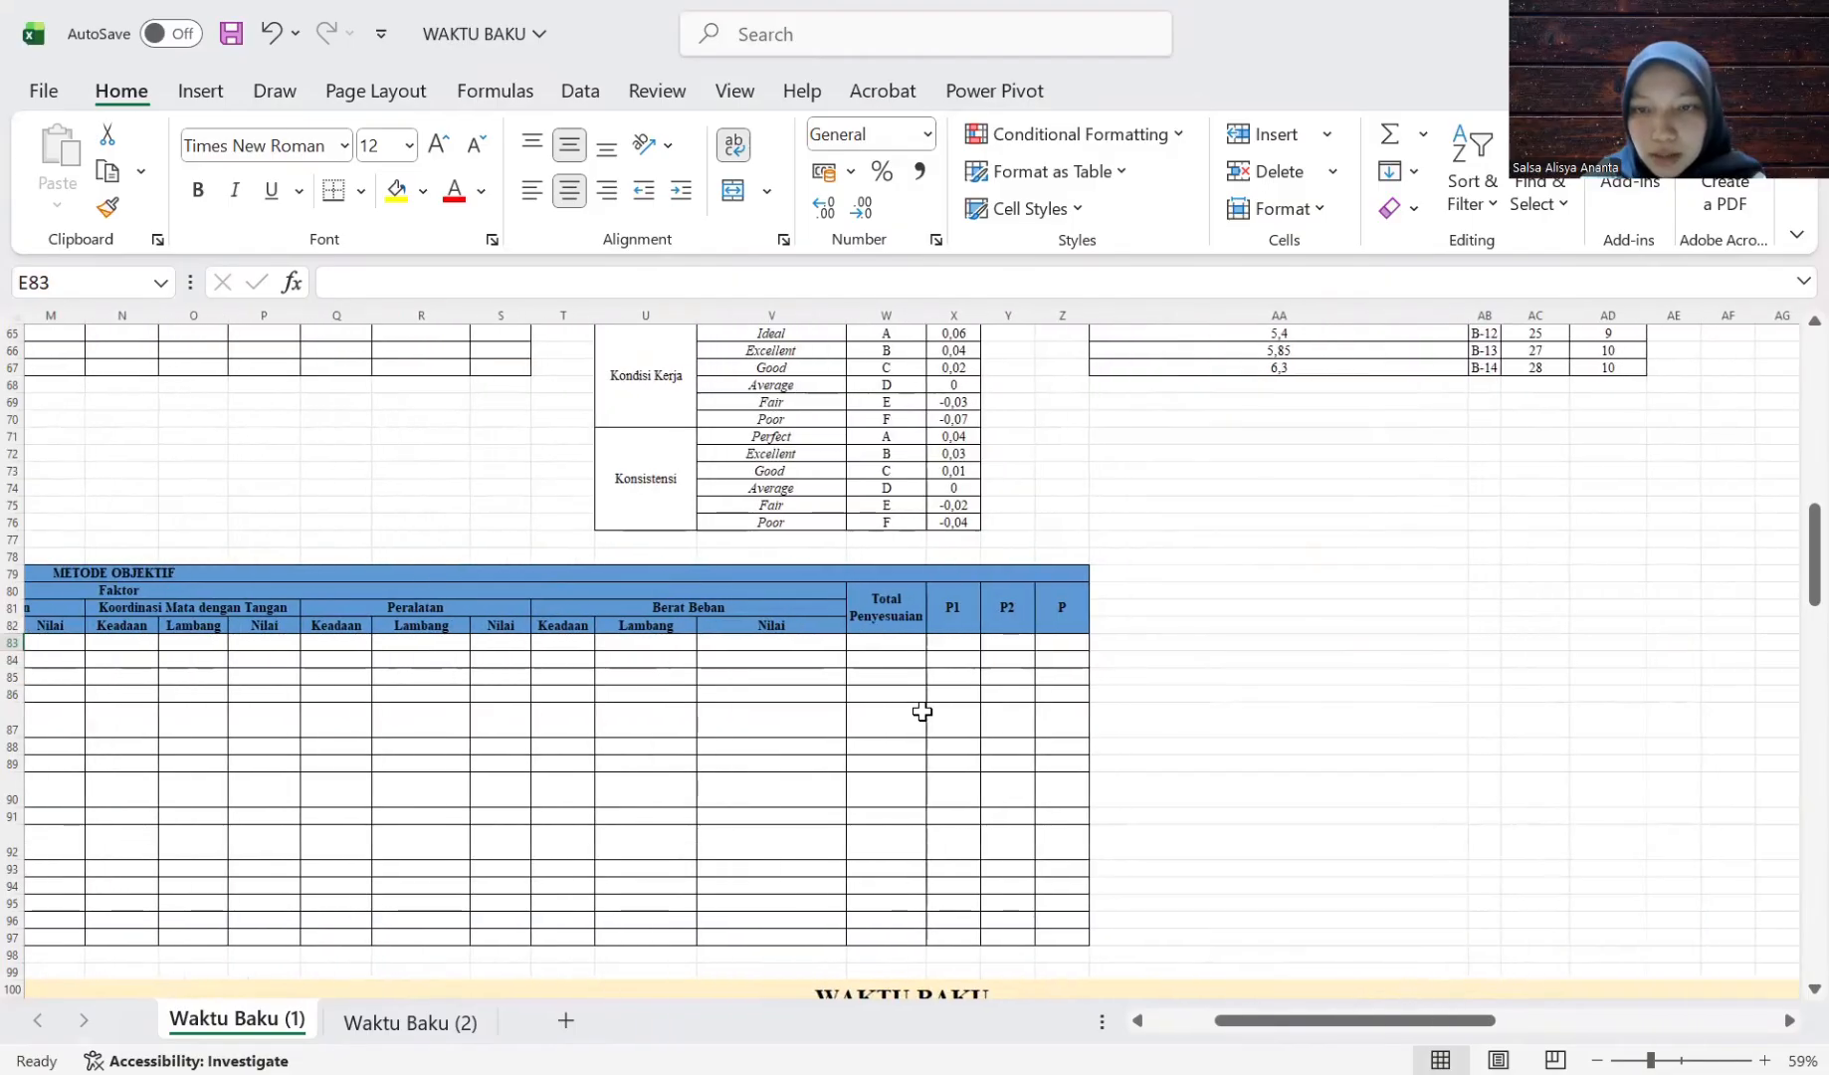
Examine the Kelas dalam Metode Objektif reference table, including the conditions, symbols and adjustment values of every factor.
{"action": "scroll", "coordinate": [923, 710], "scroll_direction": "up", "scroll_amount": 10}
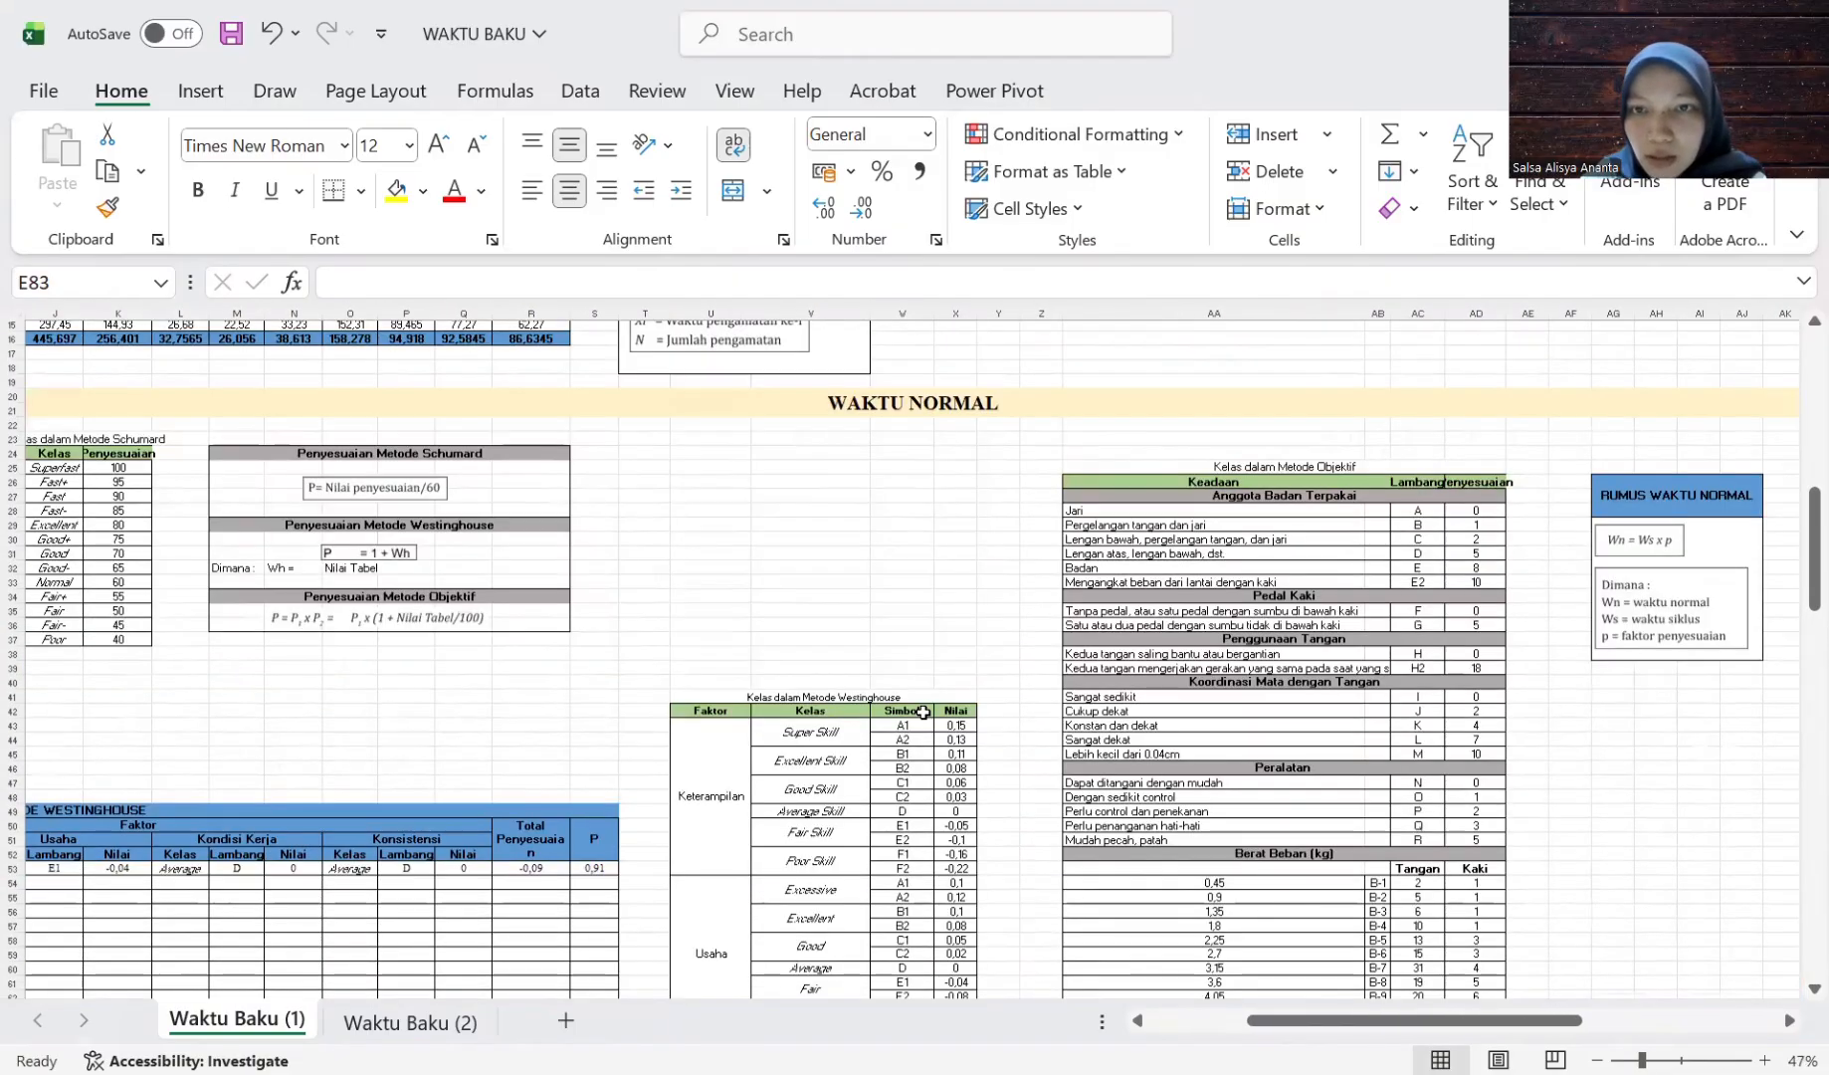
{"action": "scroll", "coordinate": [1294, 594], "scroll_direction": "up", "scroll_amount": 3, "text": "ctrl"}
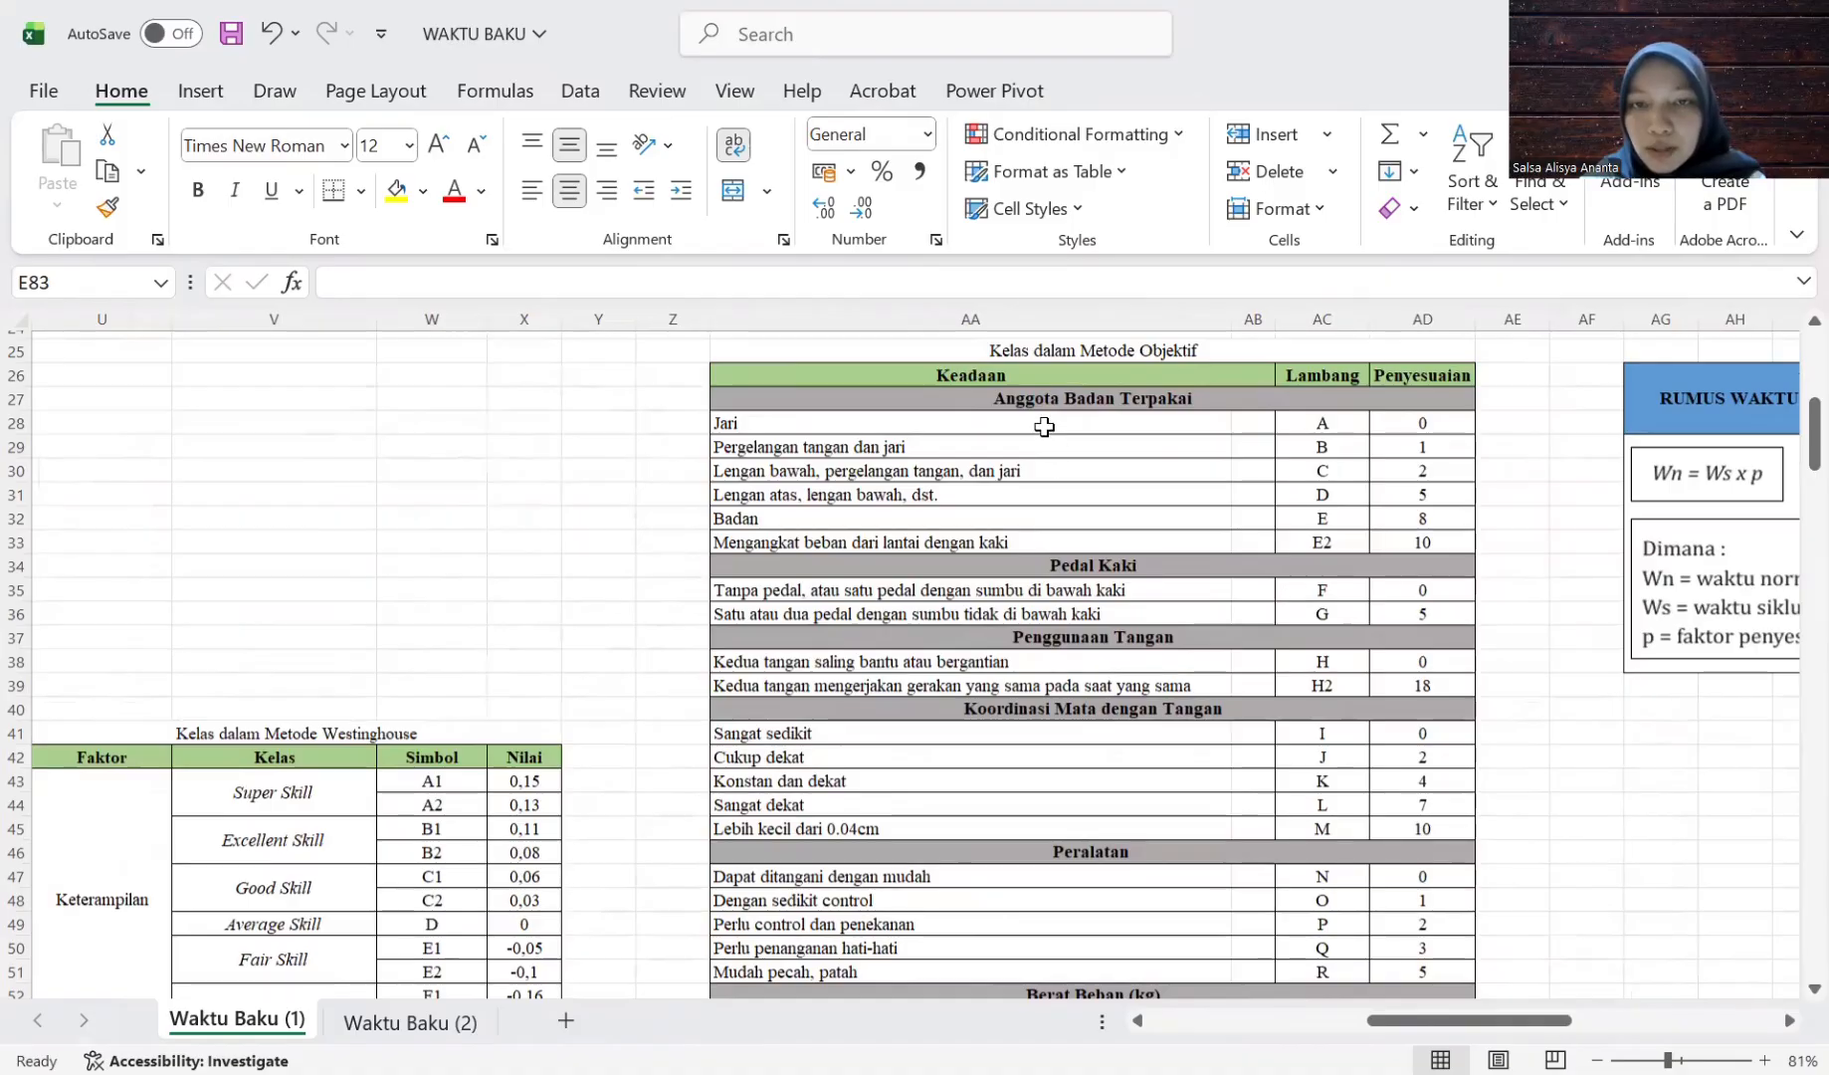
{"action": "scroll", "coordinate": [1043, 427], "scroll_direction": "up", "scroll_amount": 1}
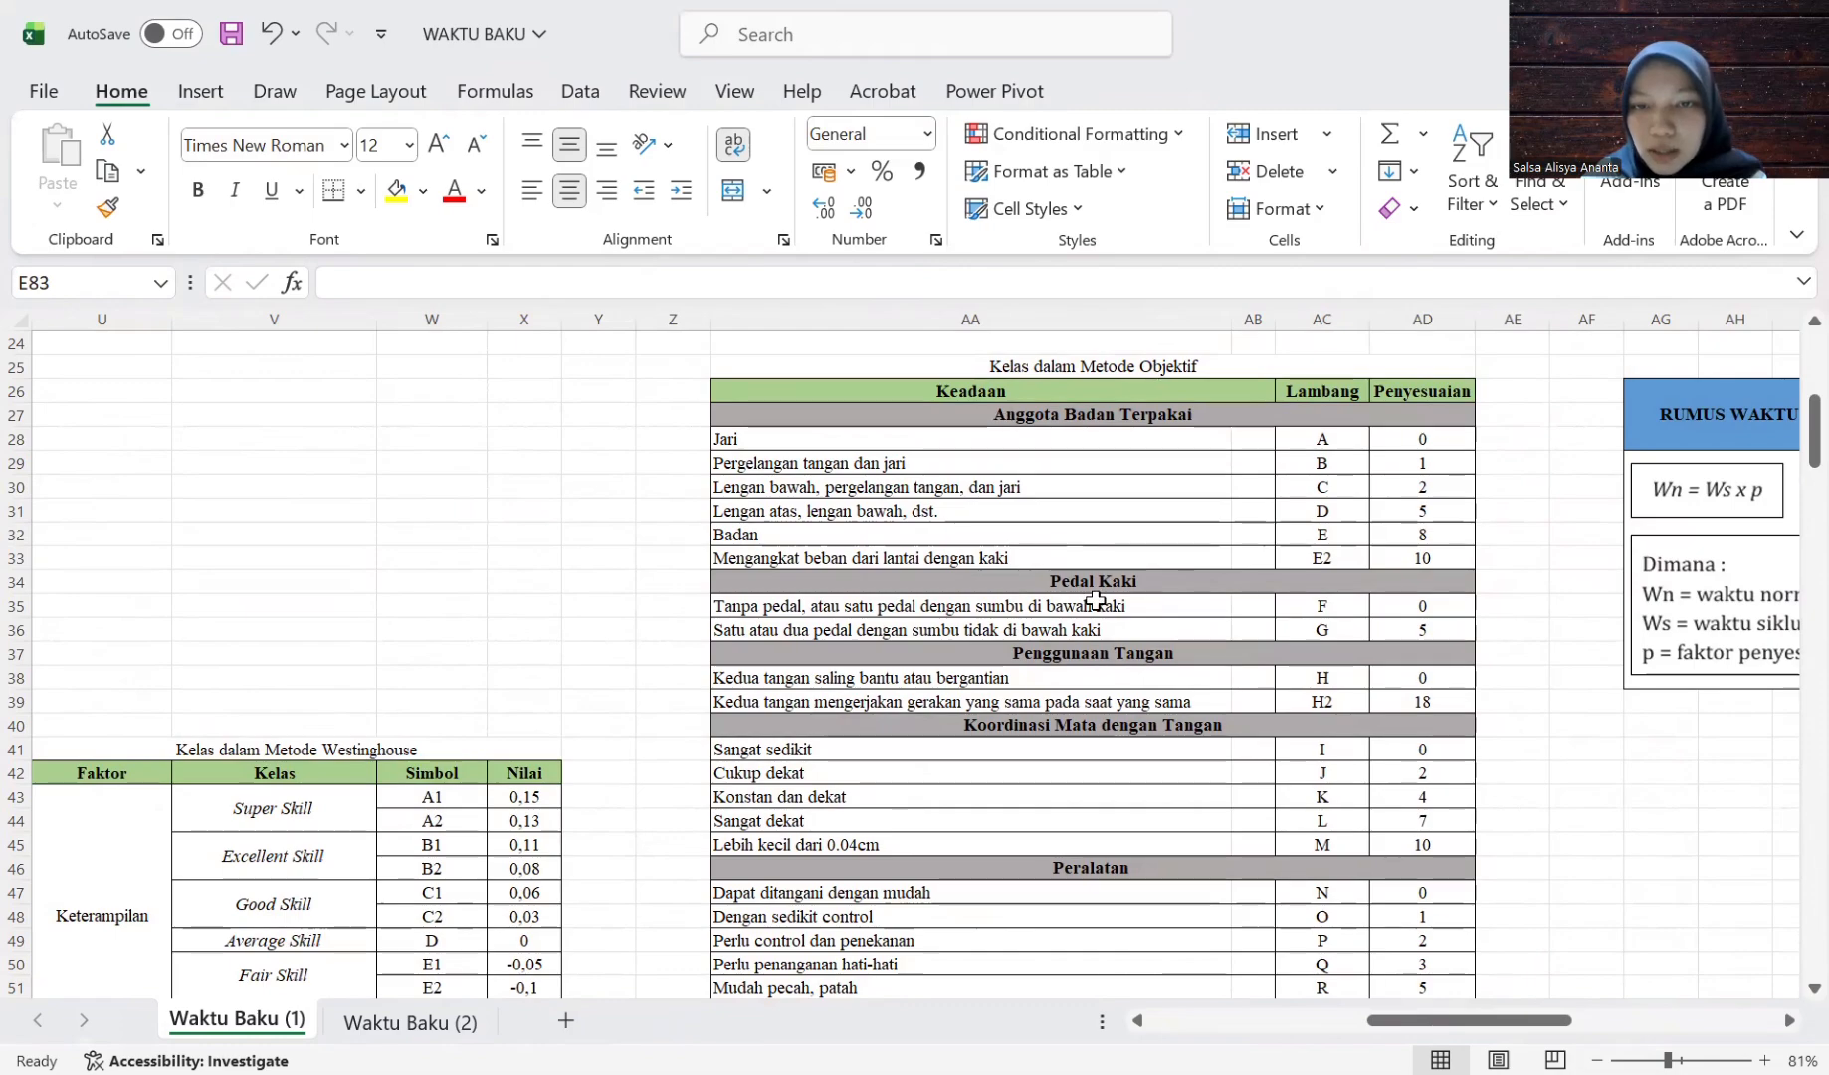
{"action": "scroll", "coordinate": [1095, 602], "scroll_direction": "down", "scroll_amount": 1}
{"action": "scroll", "coordinate": [1119, 542], "scroll_direction": "down", "scroll_amount": 2}
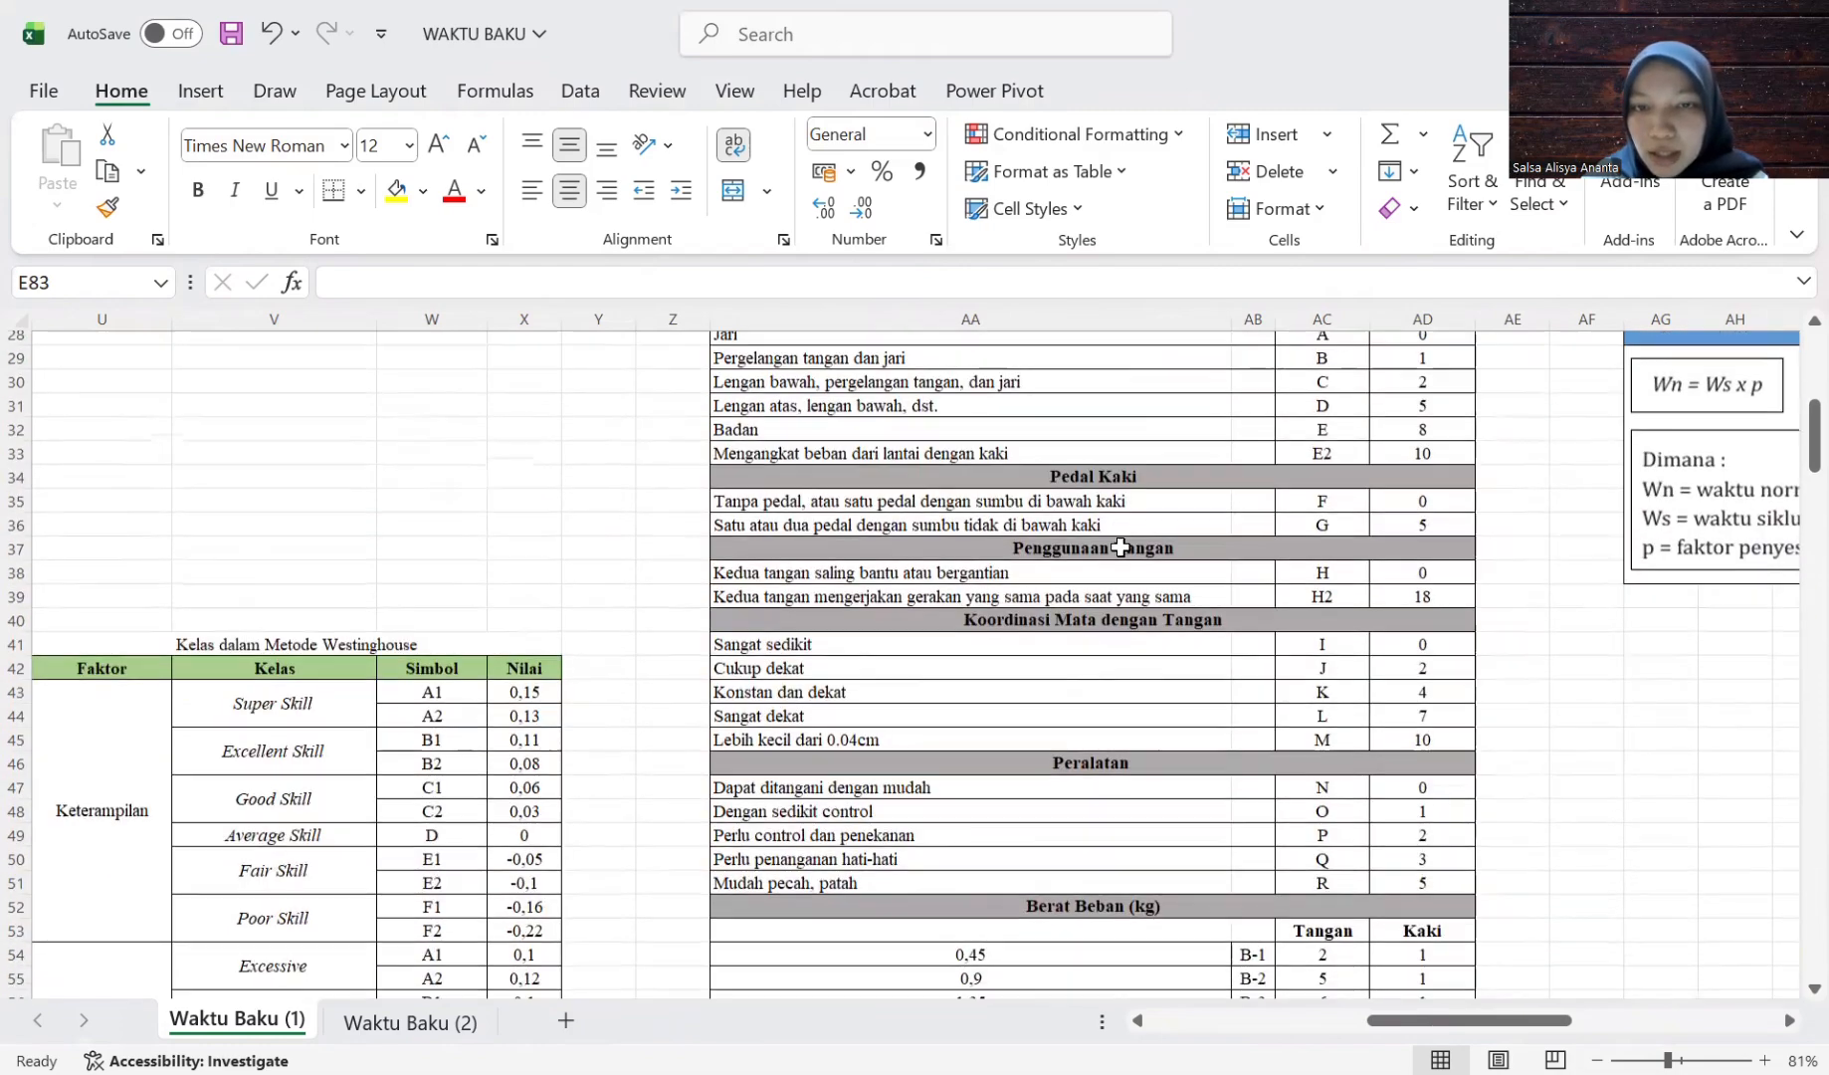
{"action": "scroll", "coordinate": [1121, 546], "scroll_direction": "down", "scroll_amount": 4}
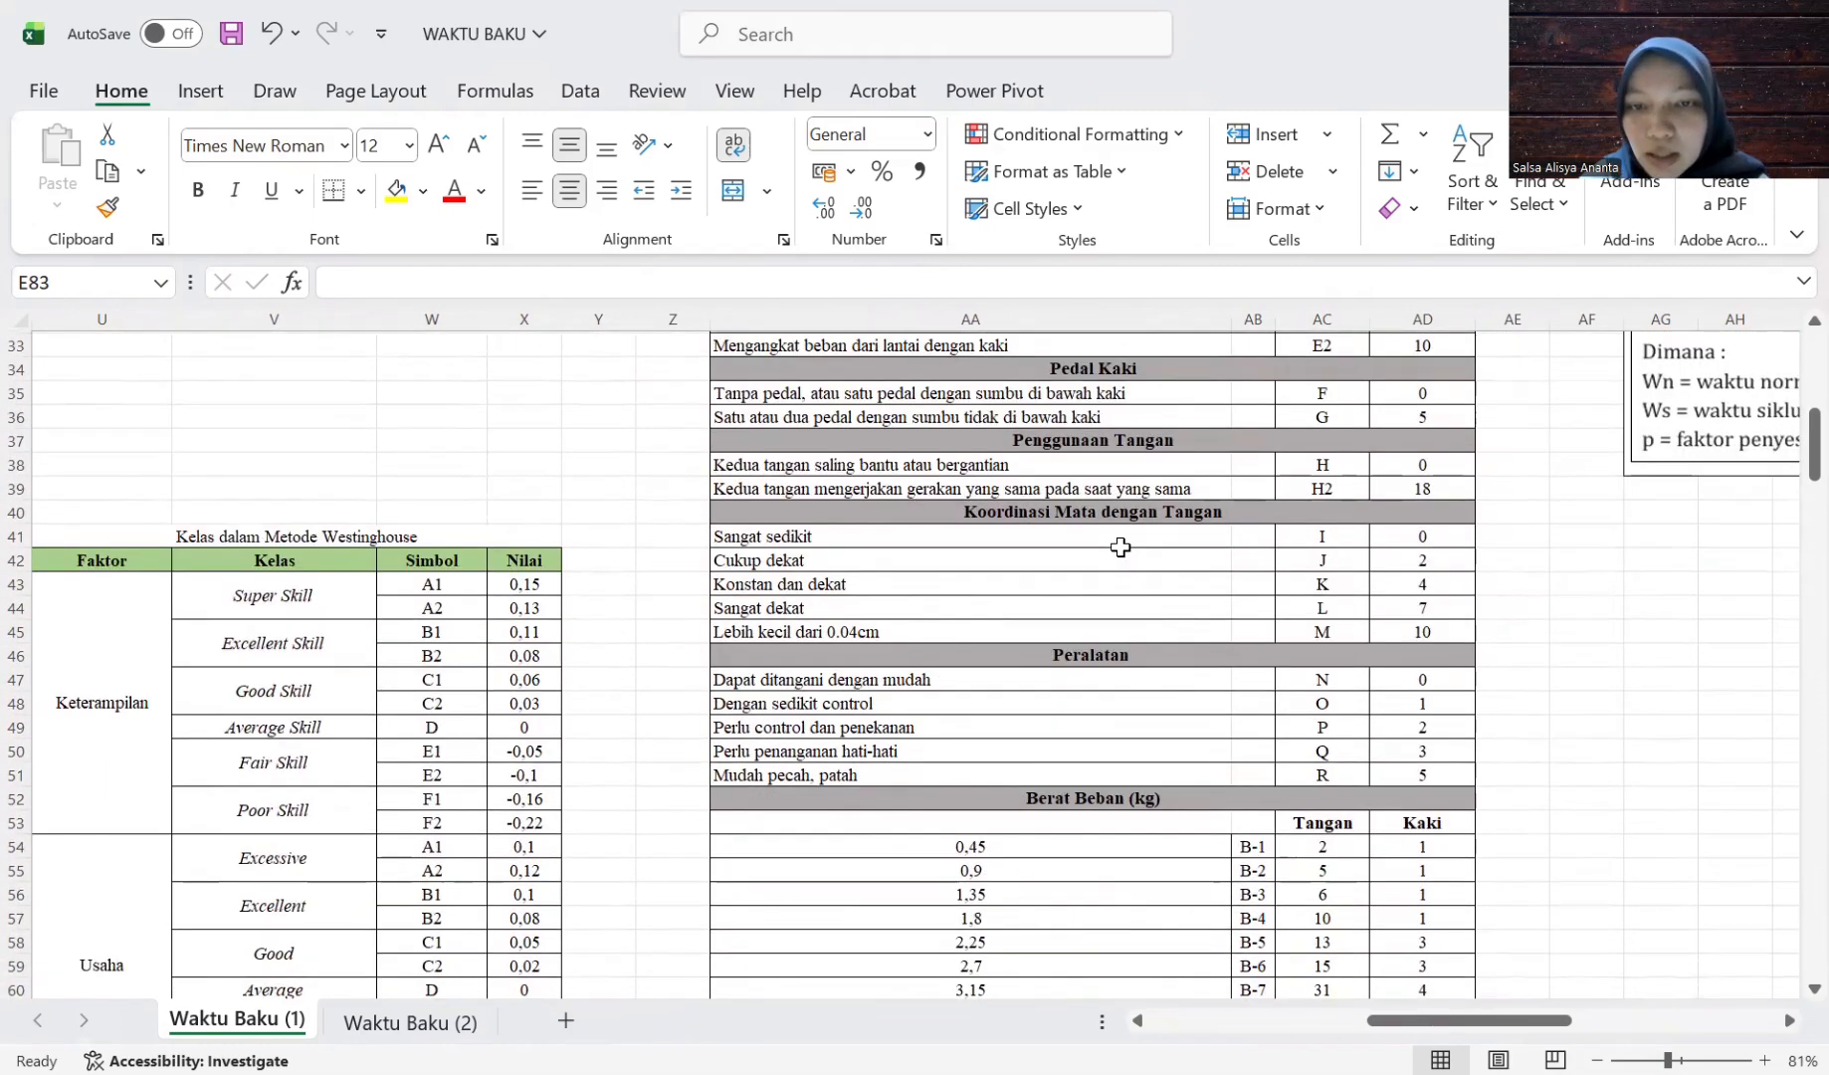
{"action": "scroll", "coordinate": [1121, 546], "scroll_direction": "down", "scroll_amount": 3}
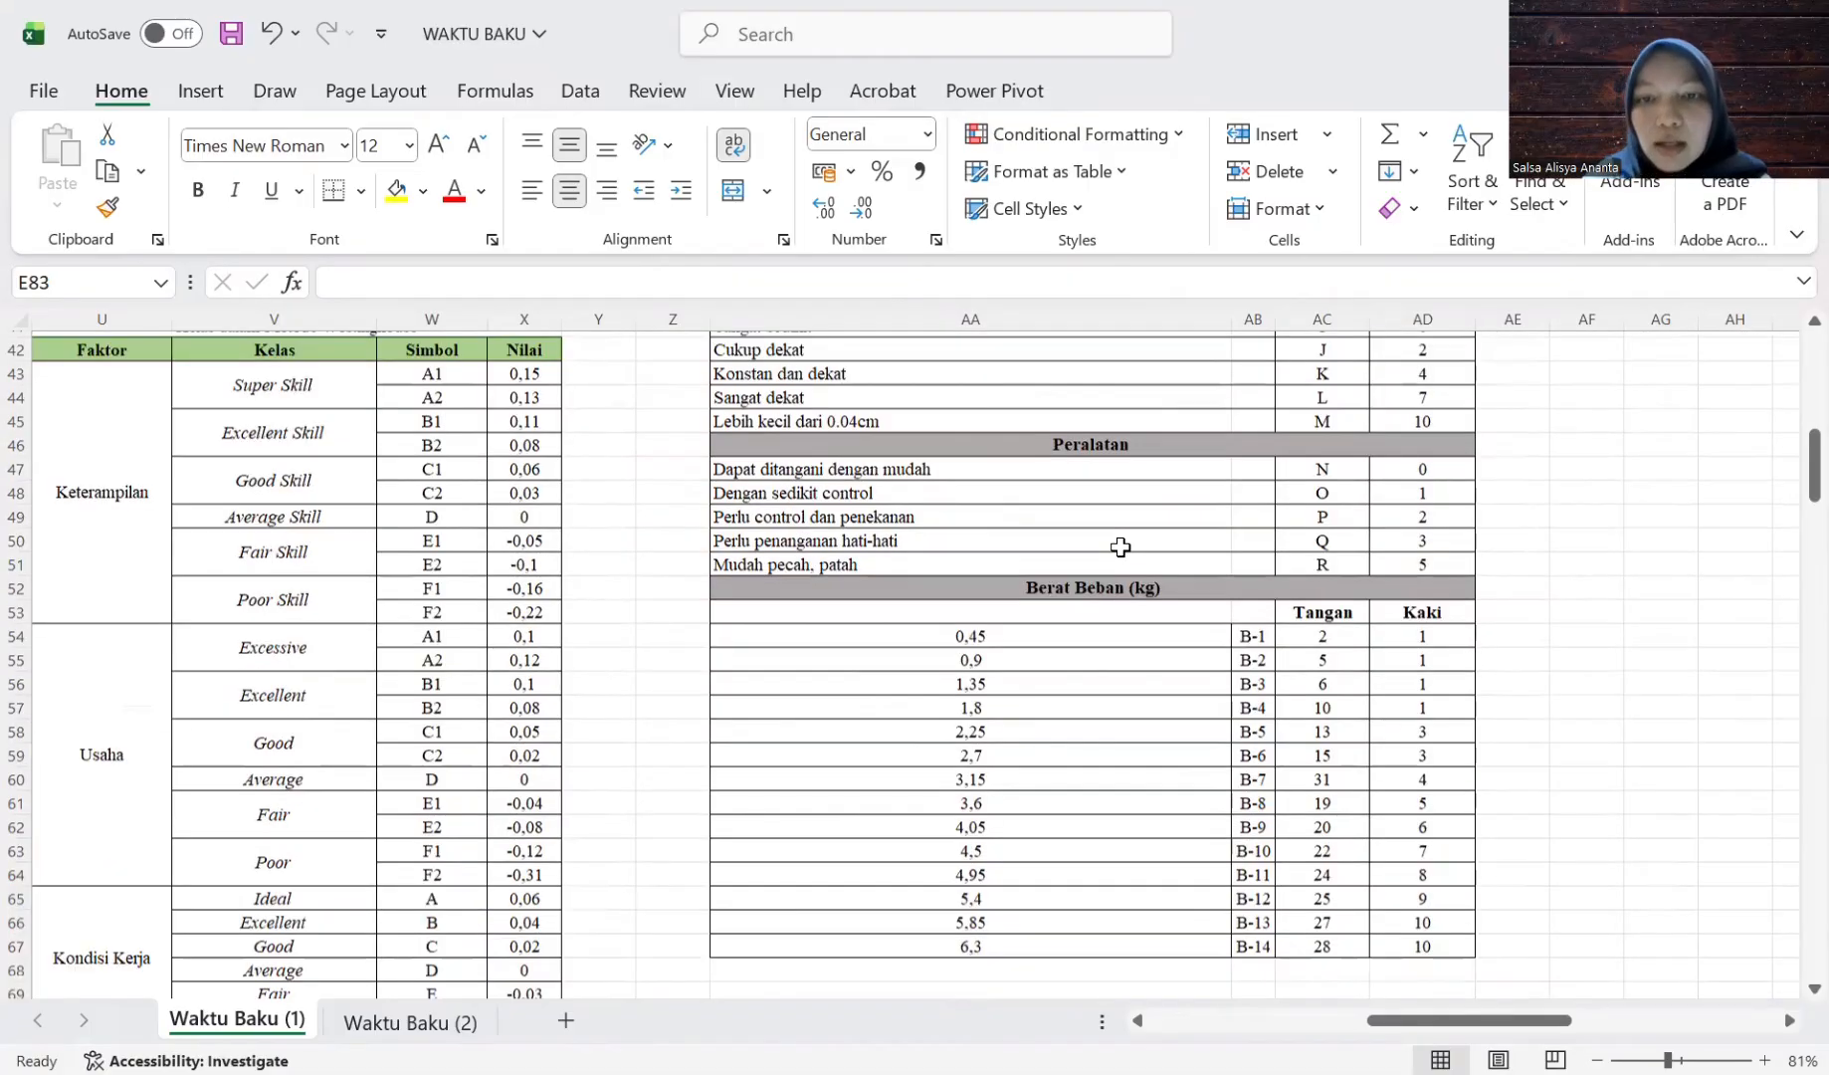
{"action": "scroll", "coordinate": [1126, 585], "scroll_direction": "up", "scroll_amount": 1}
{"action": "scroll", "coordinate": [1125, 584], "scroll_direction": "up", "scroll_amount": 3}
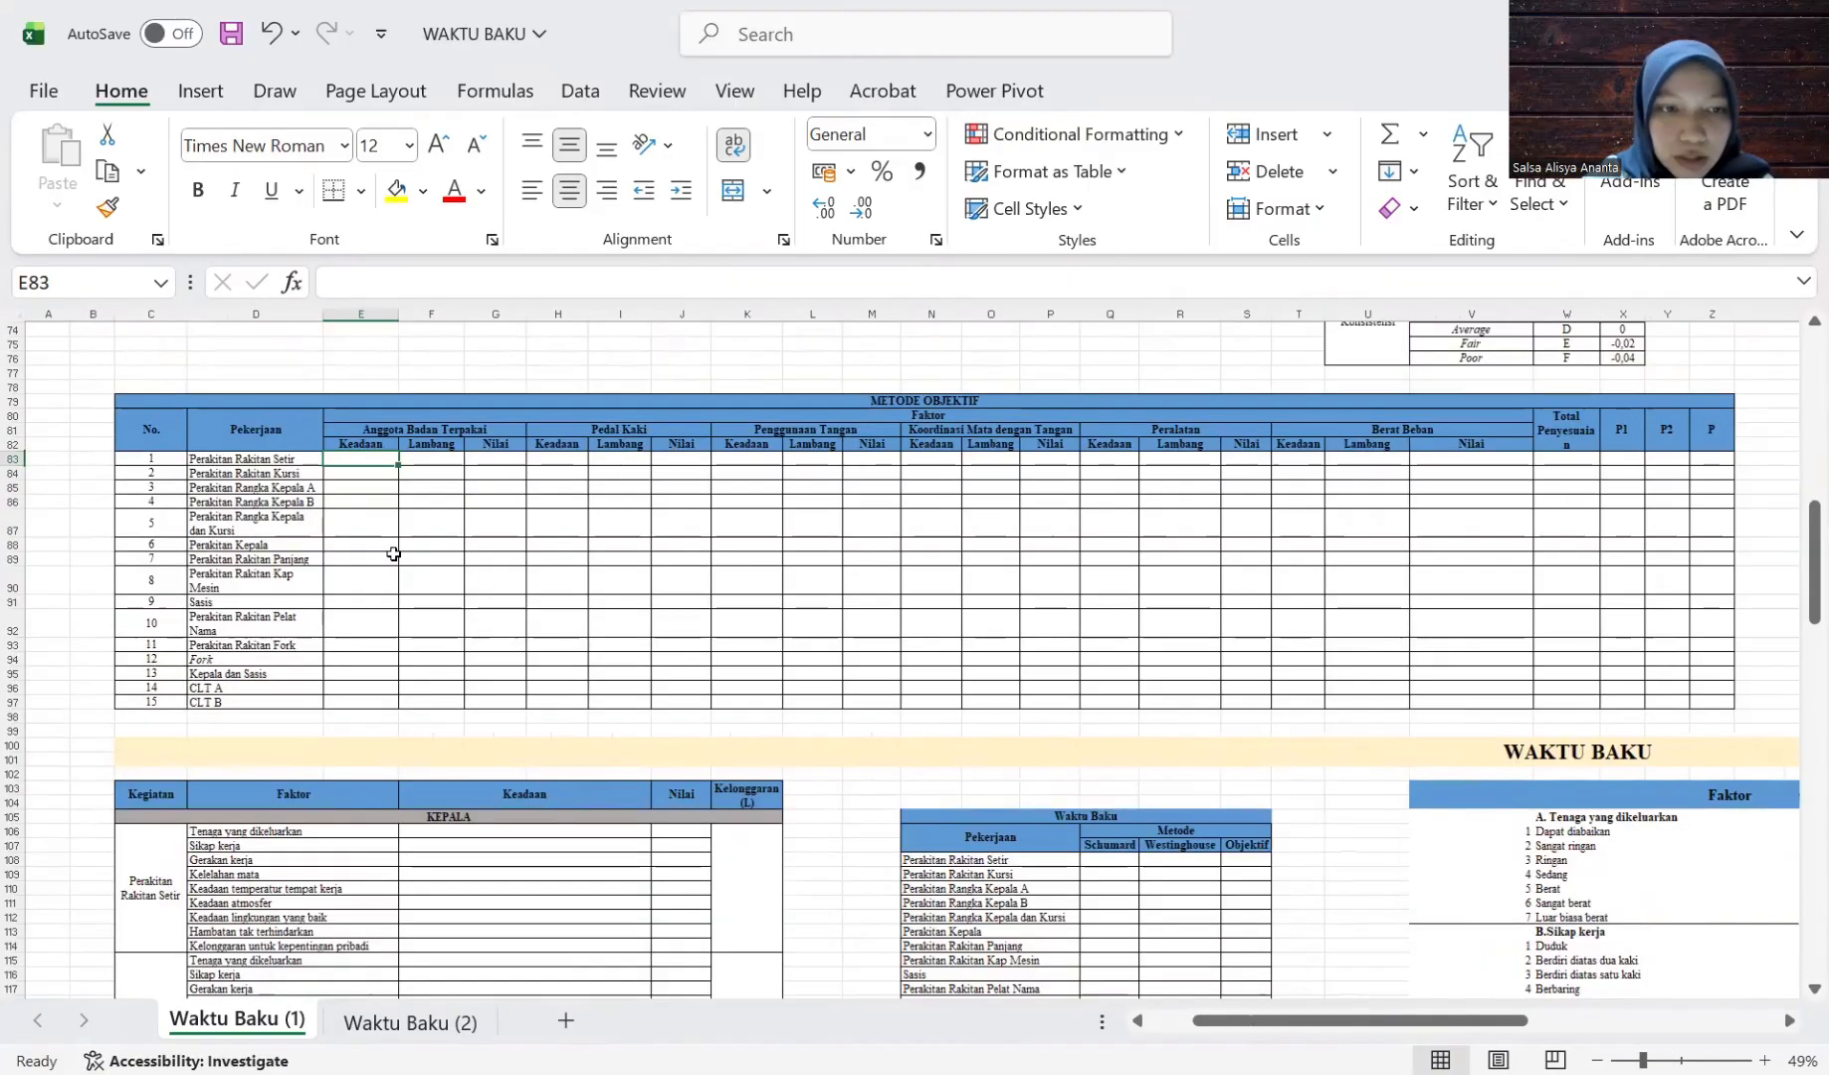
Link the Anggota Badan Terpakai Keadaan in E83 to "Lengan bawah, pergelangan tangan, dan jari" in AA30.
{"action": "scroll", "coordinate": [393, 553], "scroll_direction": "up", "scroll_amount": 1}
{"action": "scroll", "coordinate": [393, 553], "scroll_direction": "up", "scroll_amount": 2, "text": "ctrl"}
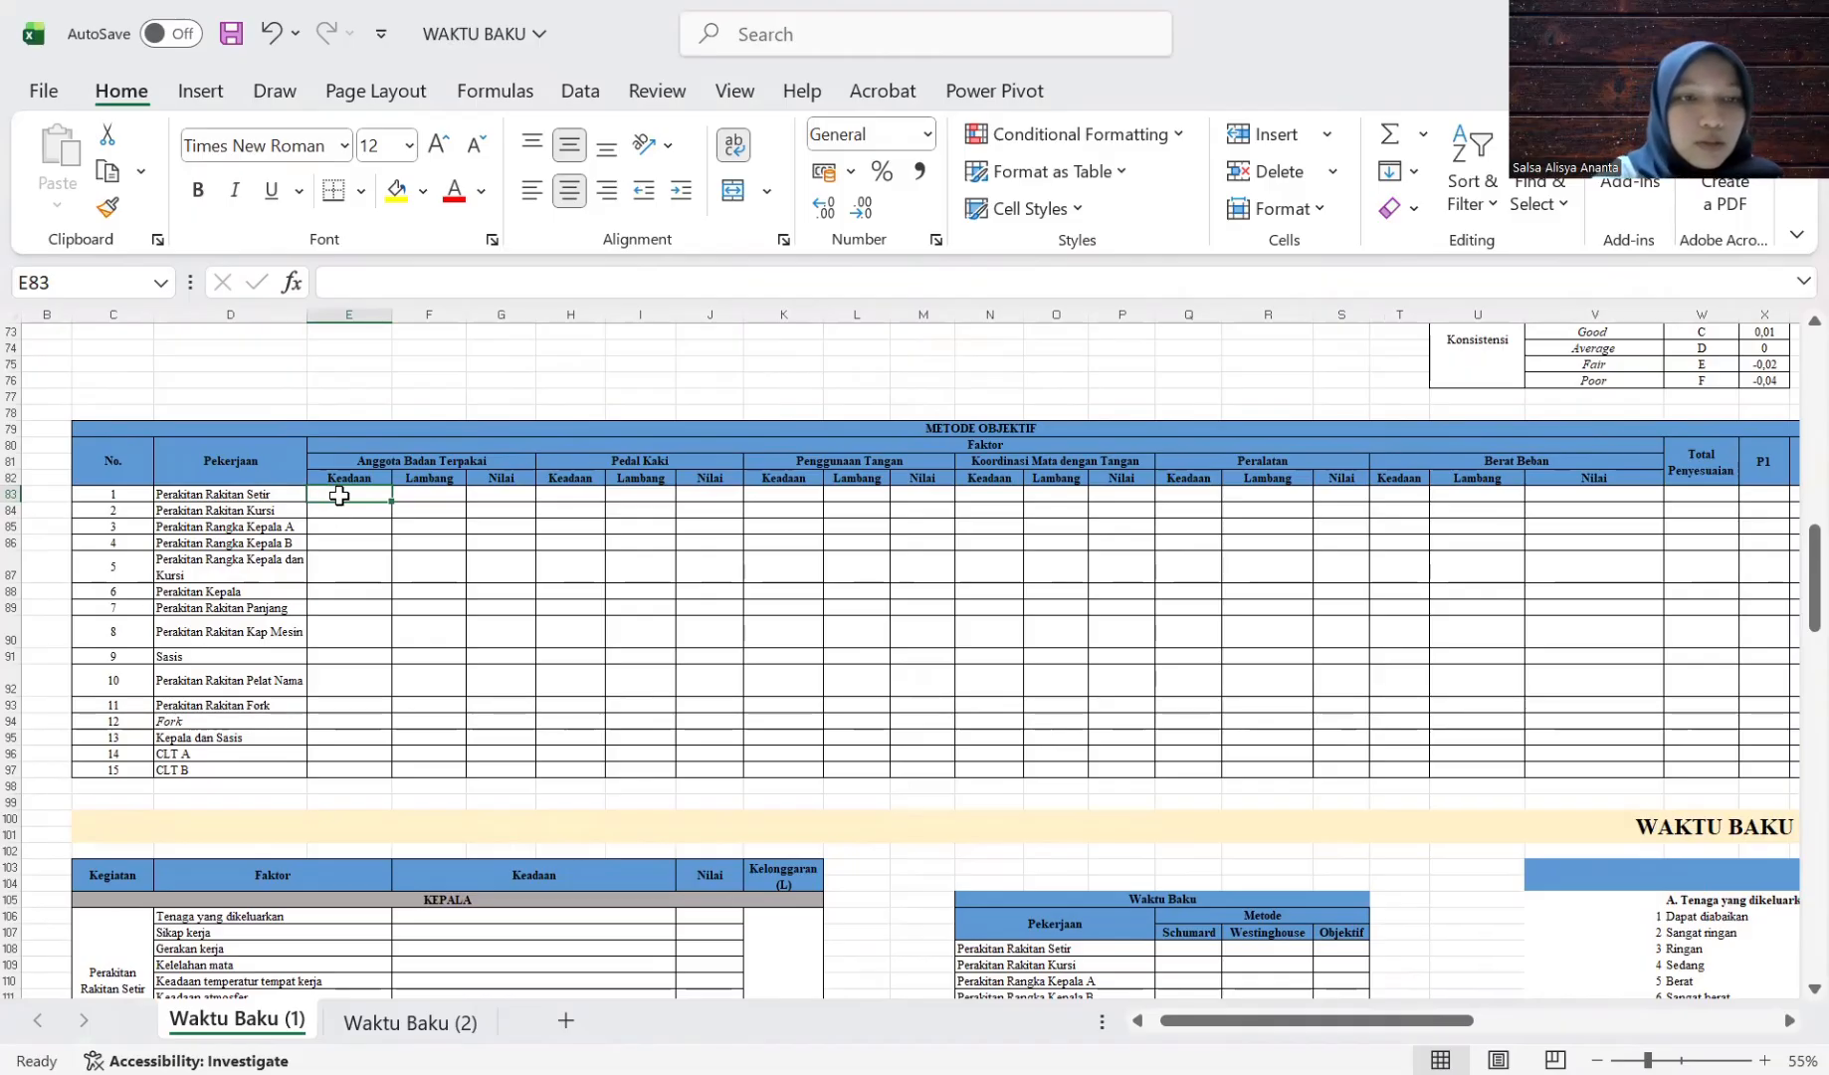
{"action": "type", "text": "="}
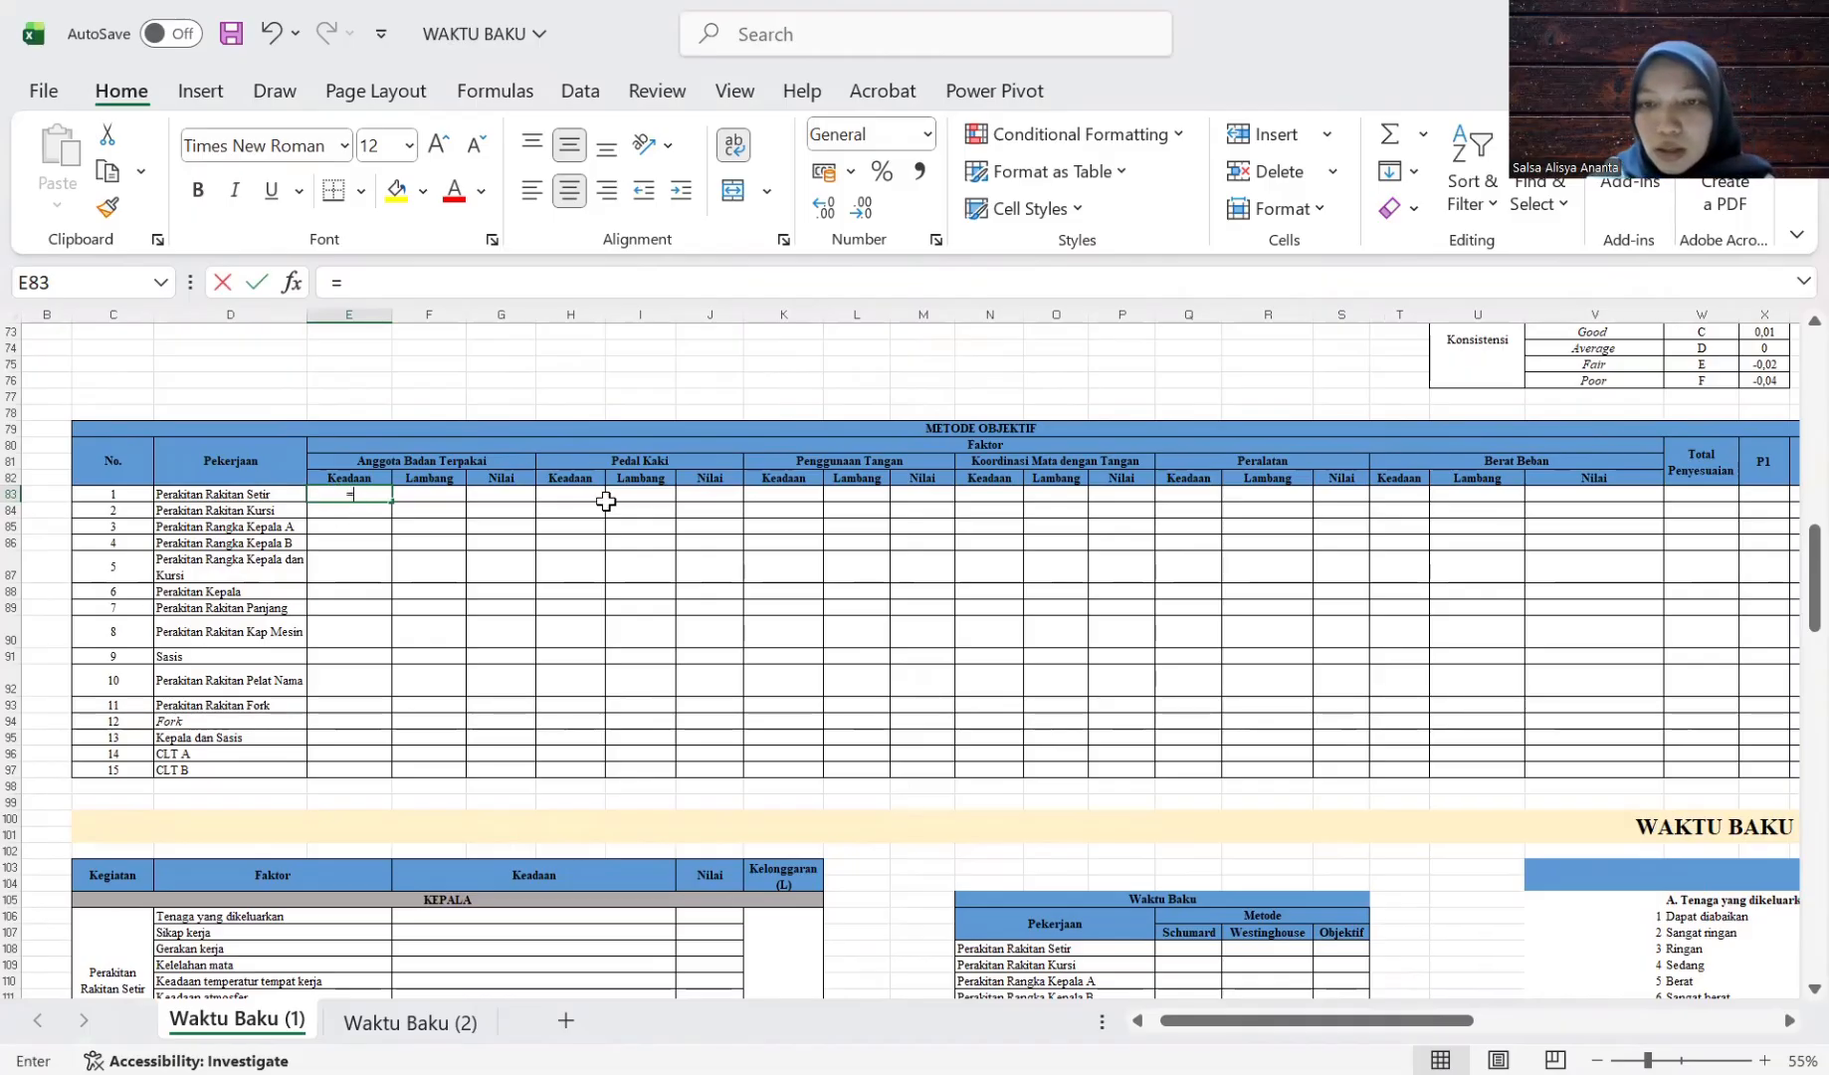
{"action": "scroll", "coordinate": [886, 514], "scroll_direction": "up", "scroll_amount": 10}
{"action": "scroll", "coordinate": [888, 519], "scroll_direction": "right", "scroll_amount": 3}
{"action": "scroll", "coordinate": [888, 519], "scroll_direction": "right", "scroll_amount": 4}
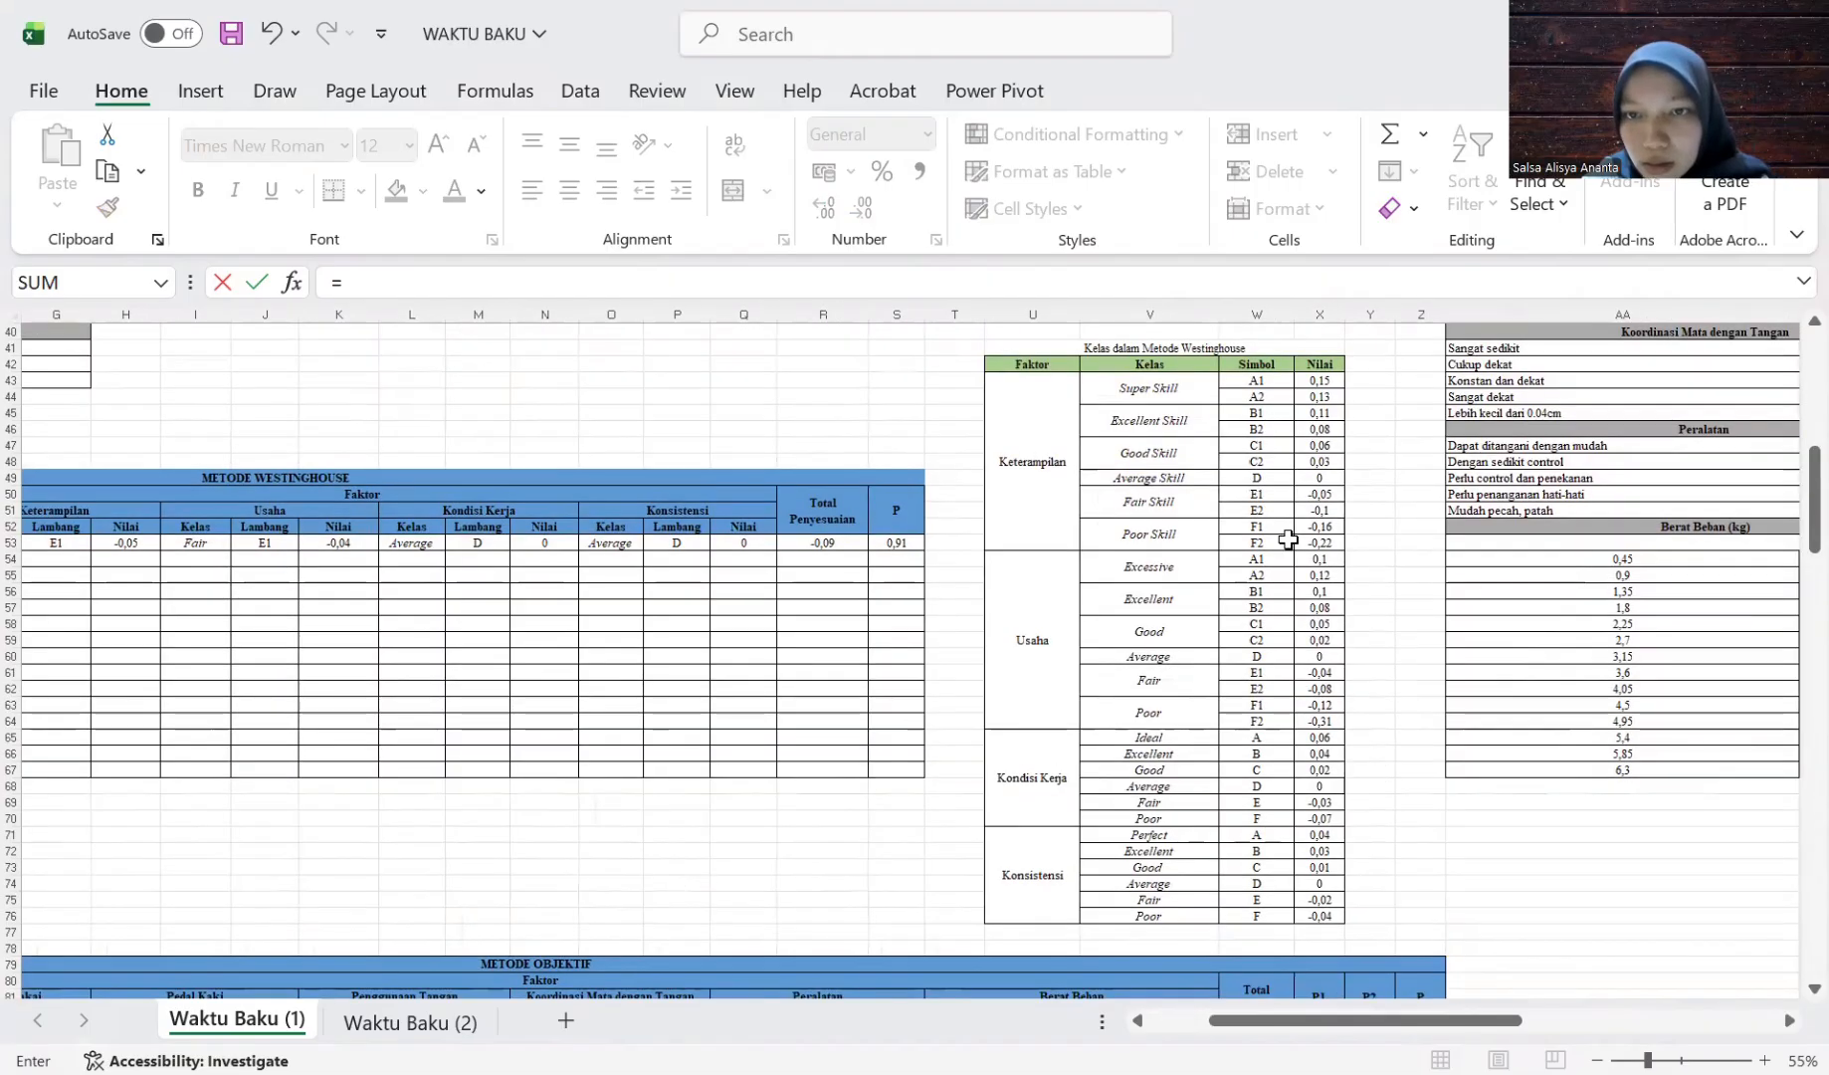
{"action": "scroll", "coordinate": [887, 520], "scroll_direction": "up", "scroll_amount": 6}
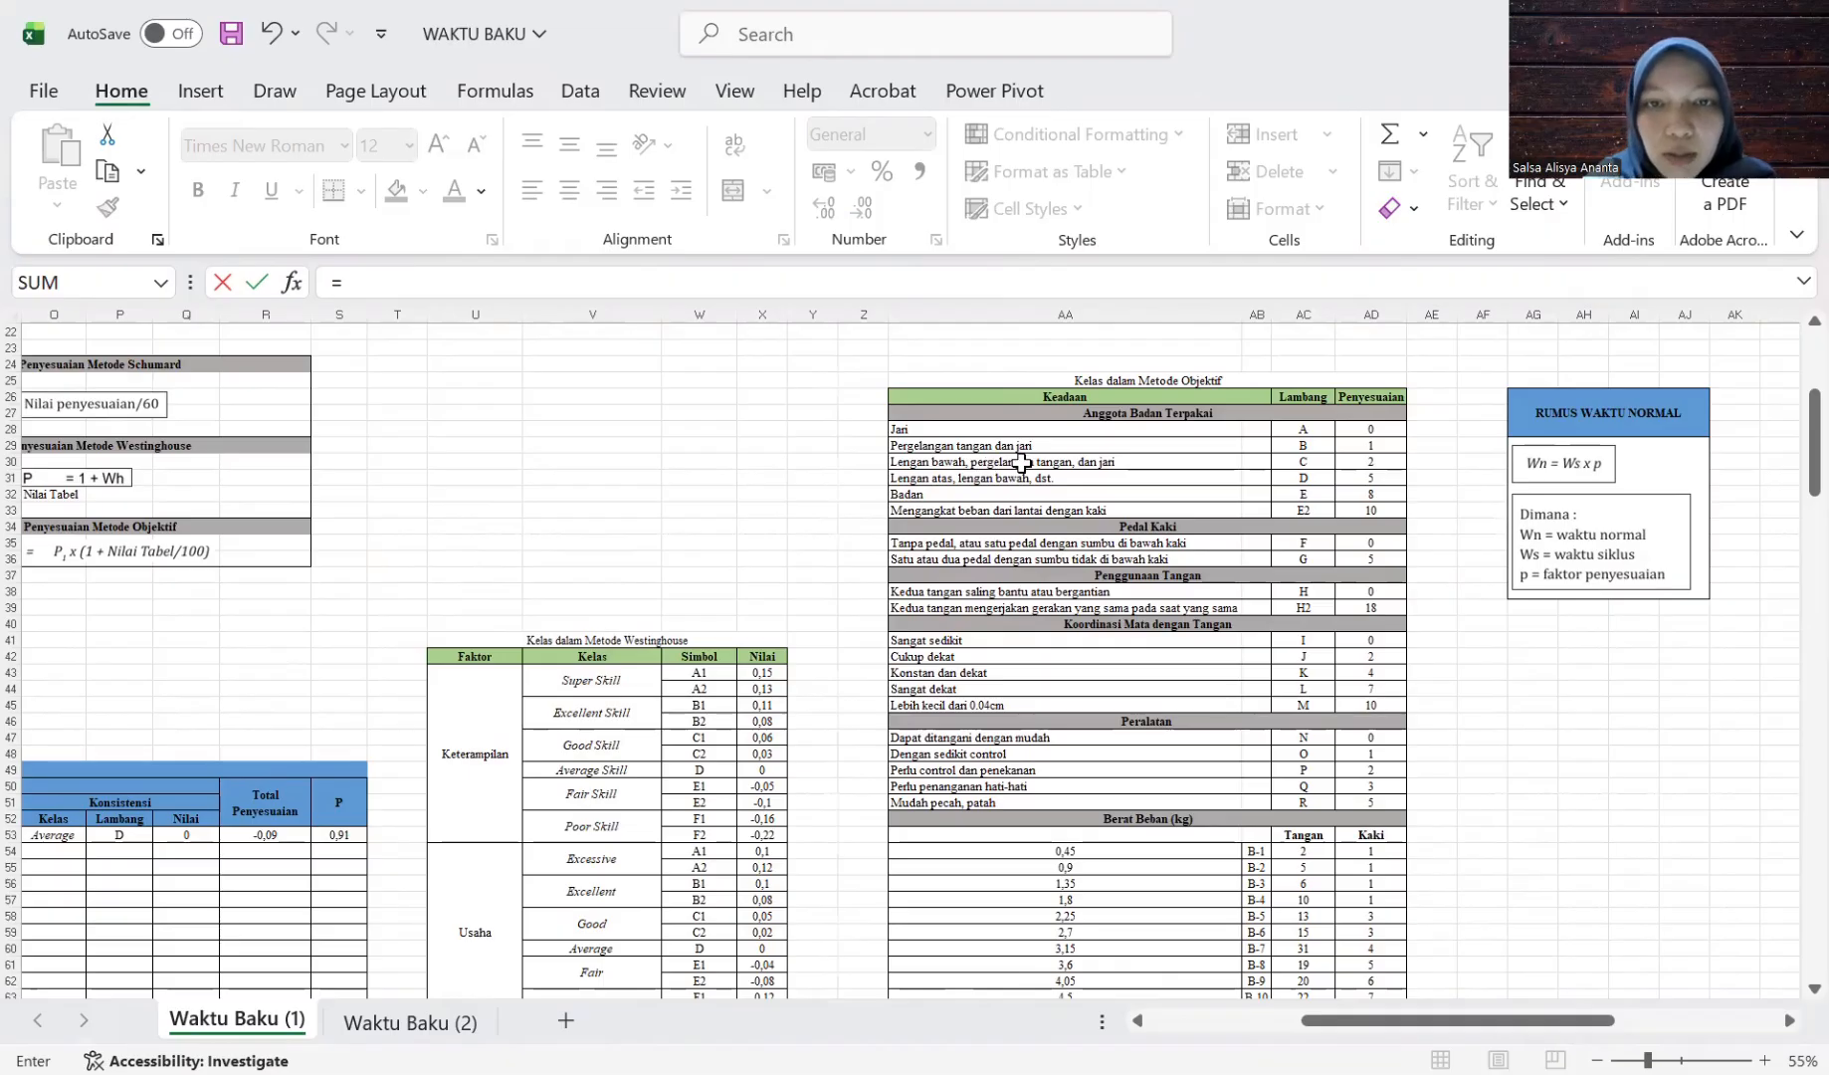
{"action": "left_click", "coordinate": [1060, 461]}
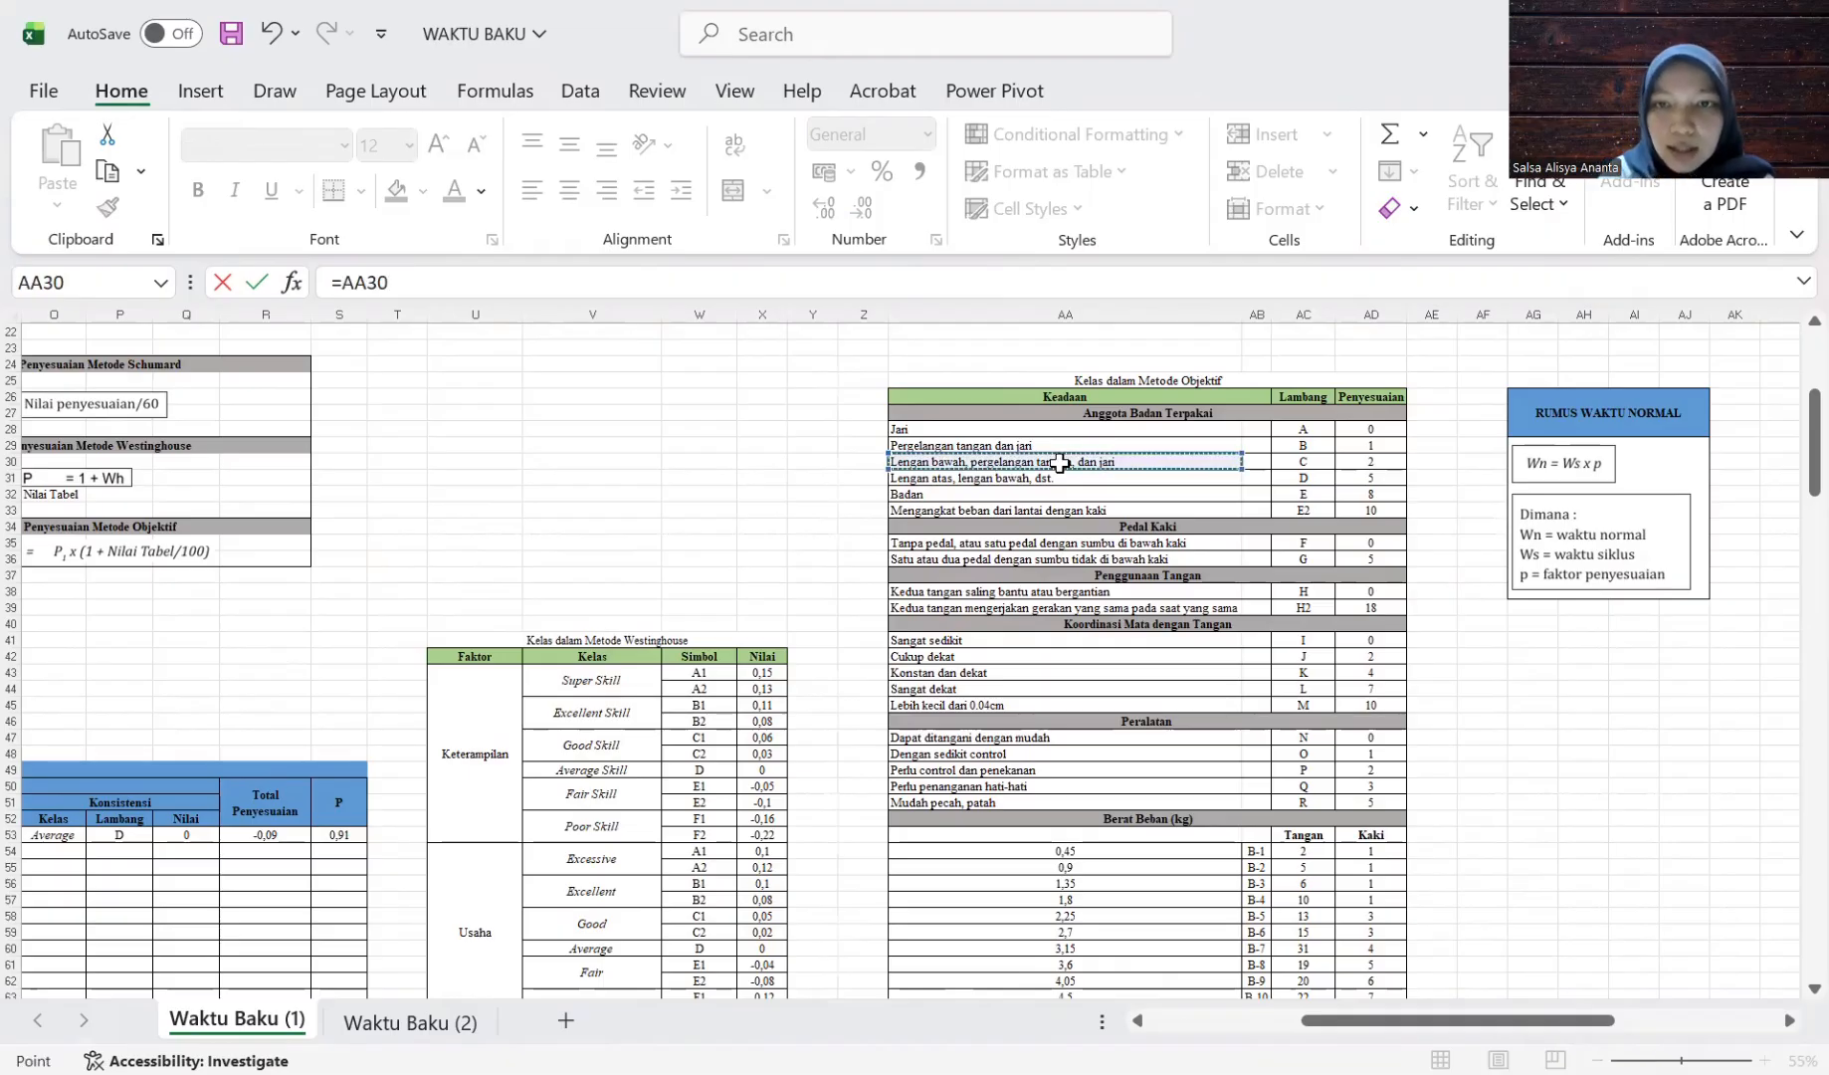
{"action": "key", "text": "Return"}
Link the Anggota Badan Terpakai Lambang in F83 to symbol C in reference row 30.
{"action": "scroll", "coordinate": [653, 580], "scroll_direction": "down", "scroll_amount": 4}
{"action": "key", "text": "Up"}
{"action": "key", "text": "Right"}
{"action": "type", "text": "="}
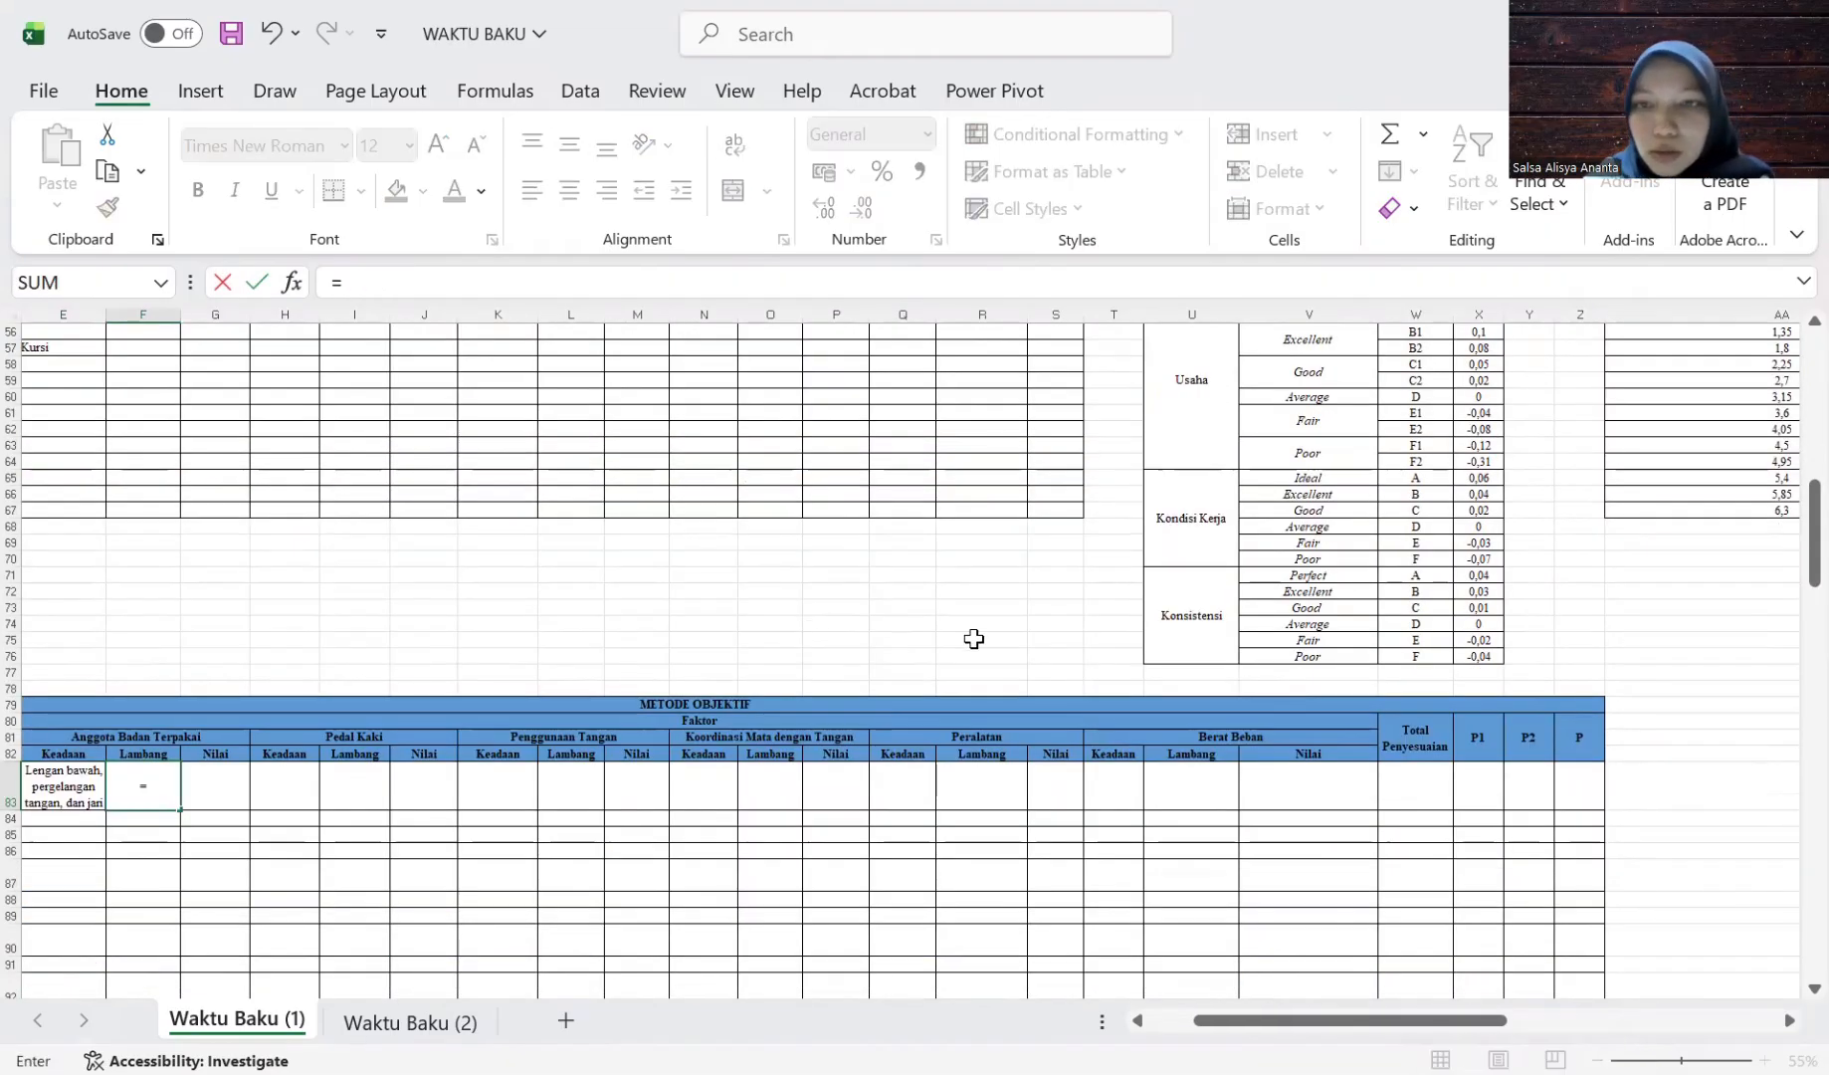
{"action": "scroll", "coordinate": [973, 638], "scroll_direction": "up", "scroll_amount": 12}
{"action": "scroll", "coordinate": [973, 638], "scroll_direction": "right", "scroll_amount": 5}
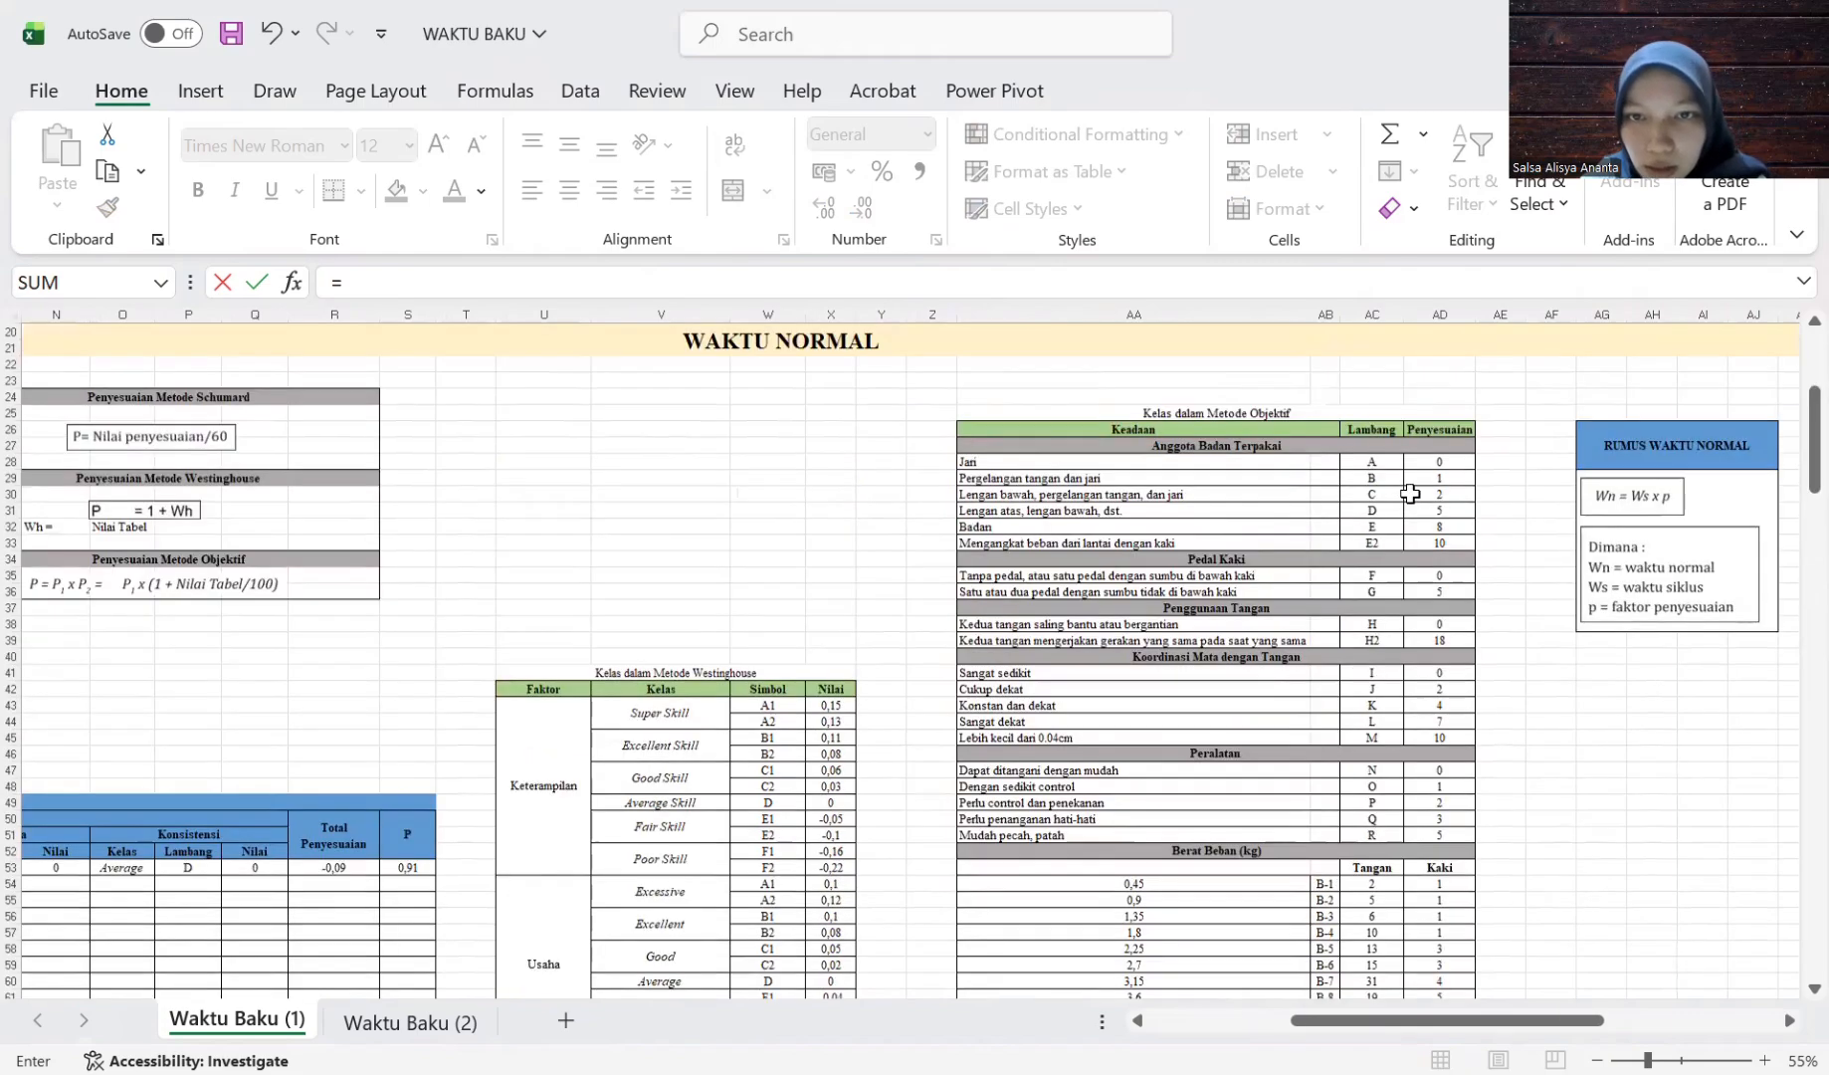
{"action": "left_click", "coordinate": [1374, 493]}
{"action": "key", "text": "Return"}
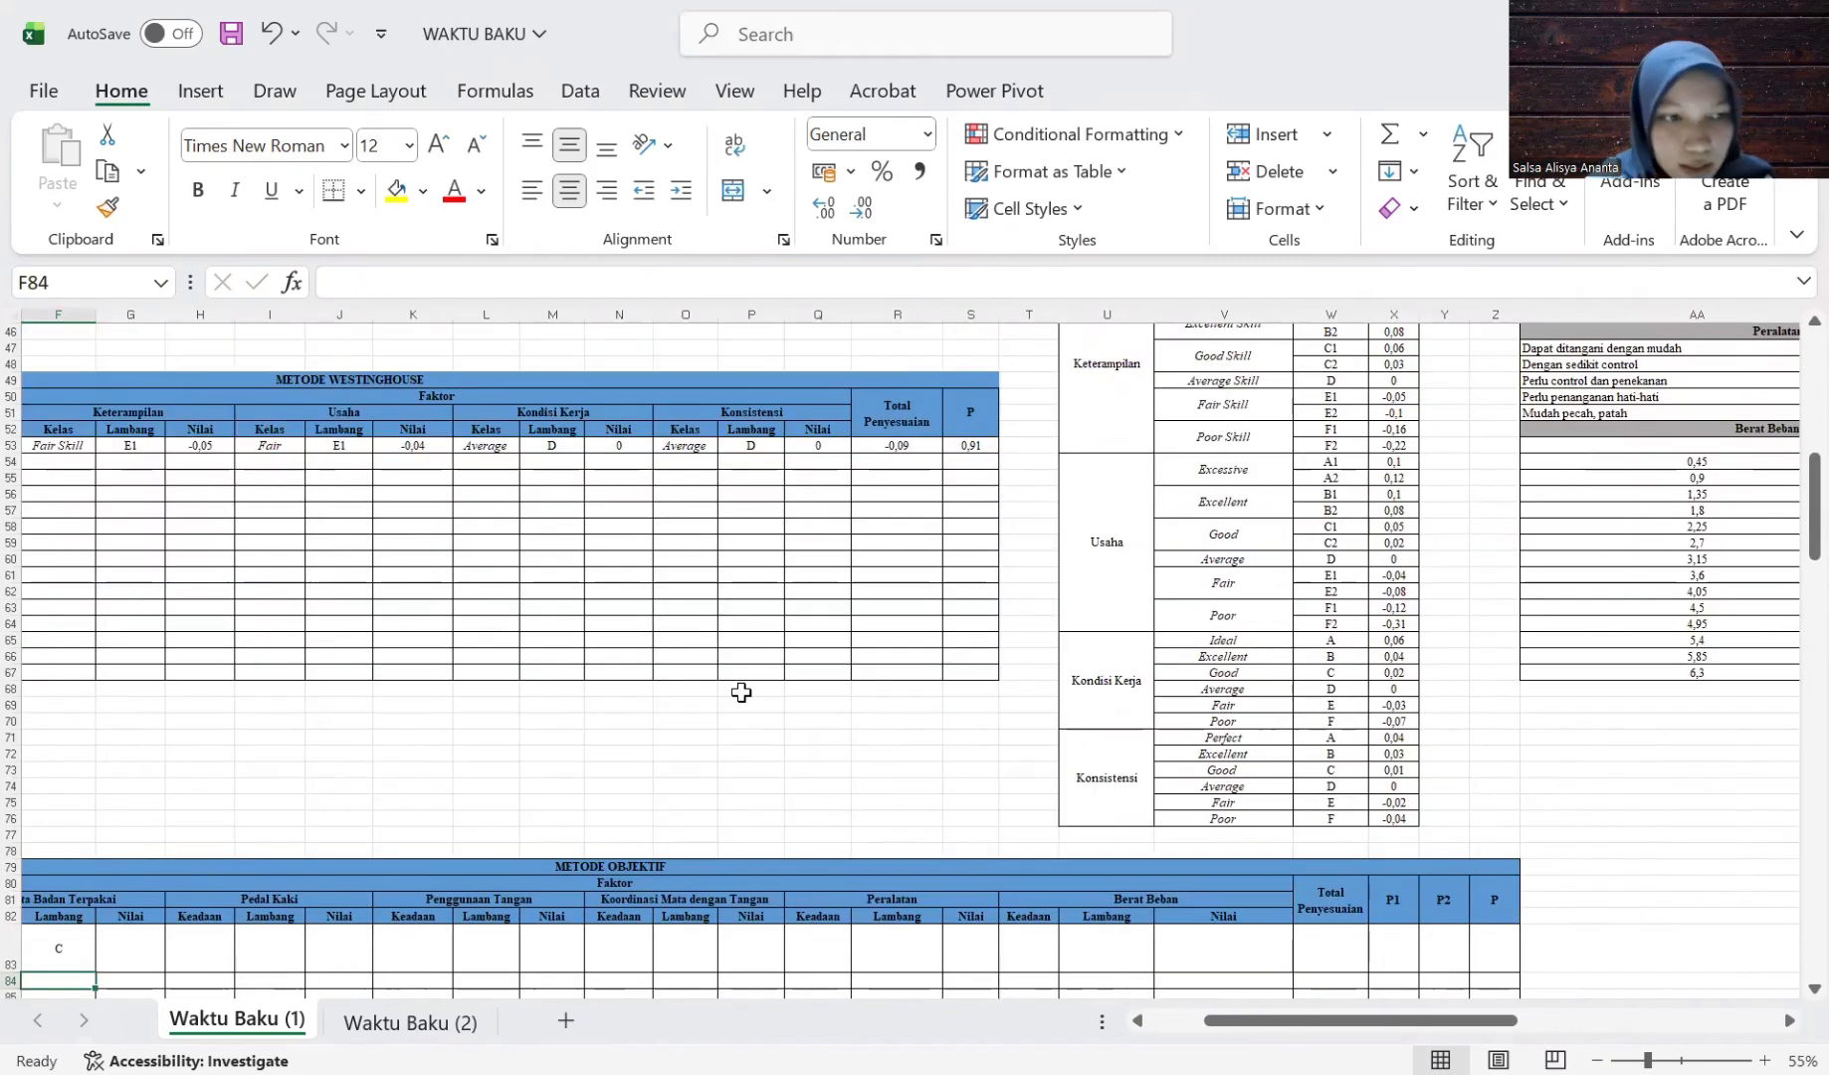
Link the Anggota Badan Terpakai Nilai in G83 to the Penyesuaian value 2 in AD30.
{"action": "key", "text": "Right"}
{"action": "key", "text": "Up"}
{"action": "type", "text": "="}
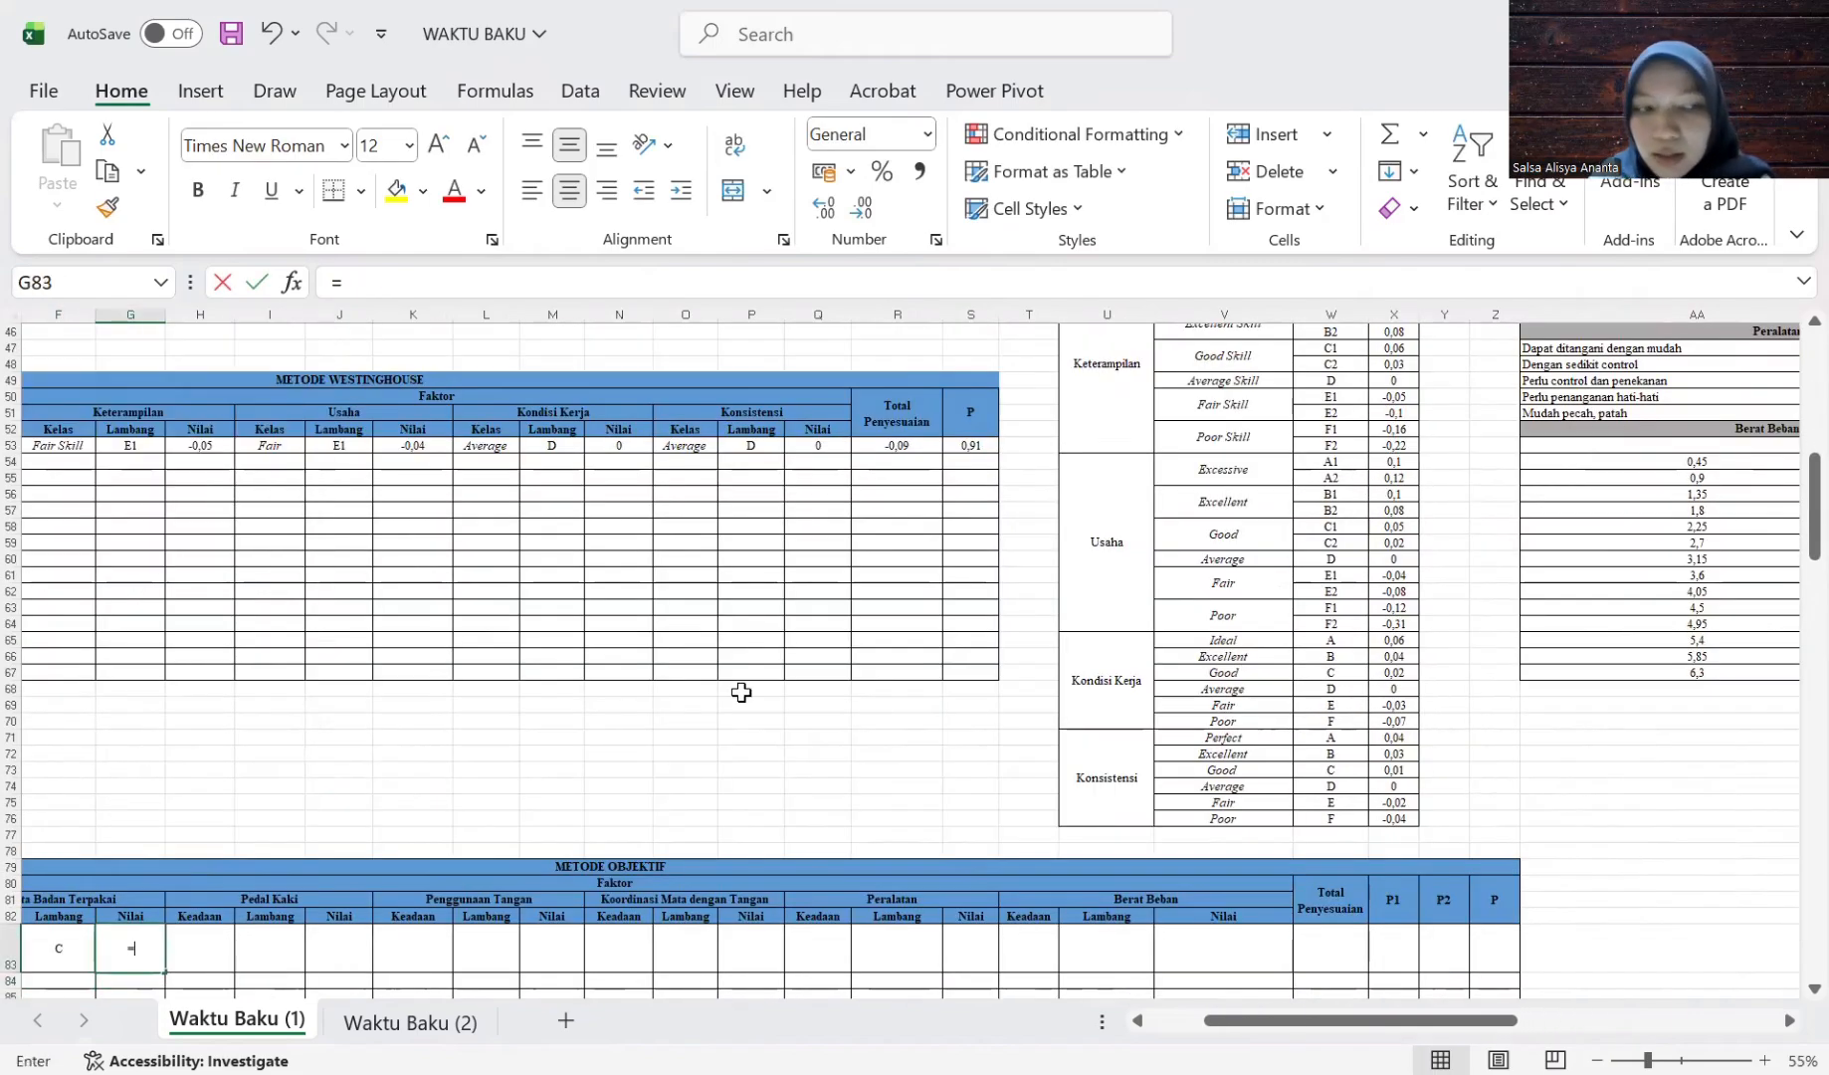
{"action": "scroll", "coordinate": [1438, 525], "scroll_direction": "up", "scroll_amount": 7}
{"action": "scroll", "coordinate": [1439, 525], "scroll_direction": "up", "scroll_amount": 6}
{"action": "scroll", "coordinate": [1439, 524], "scroll_direction": "right", "scroll_amount": 4}
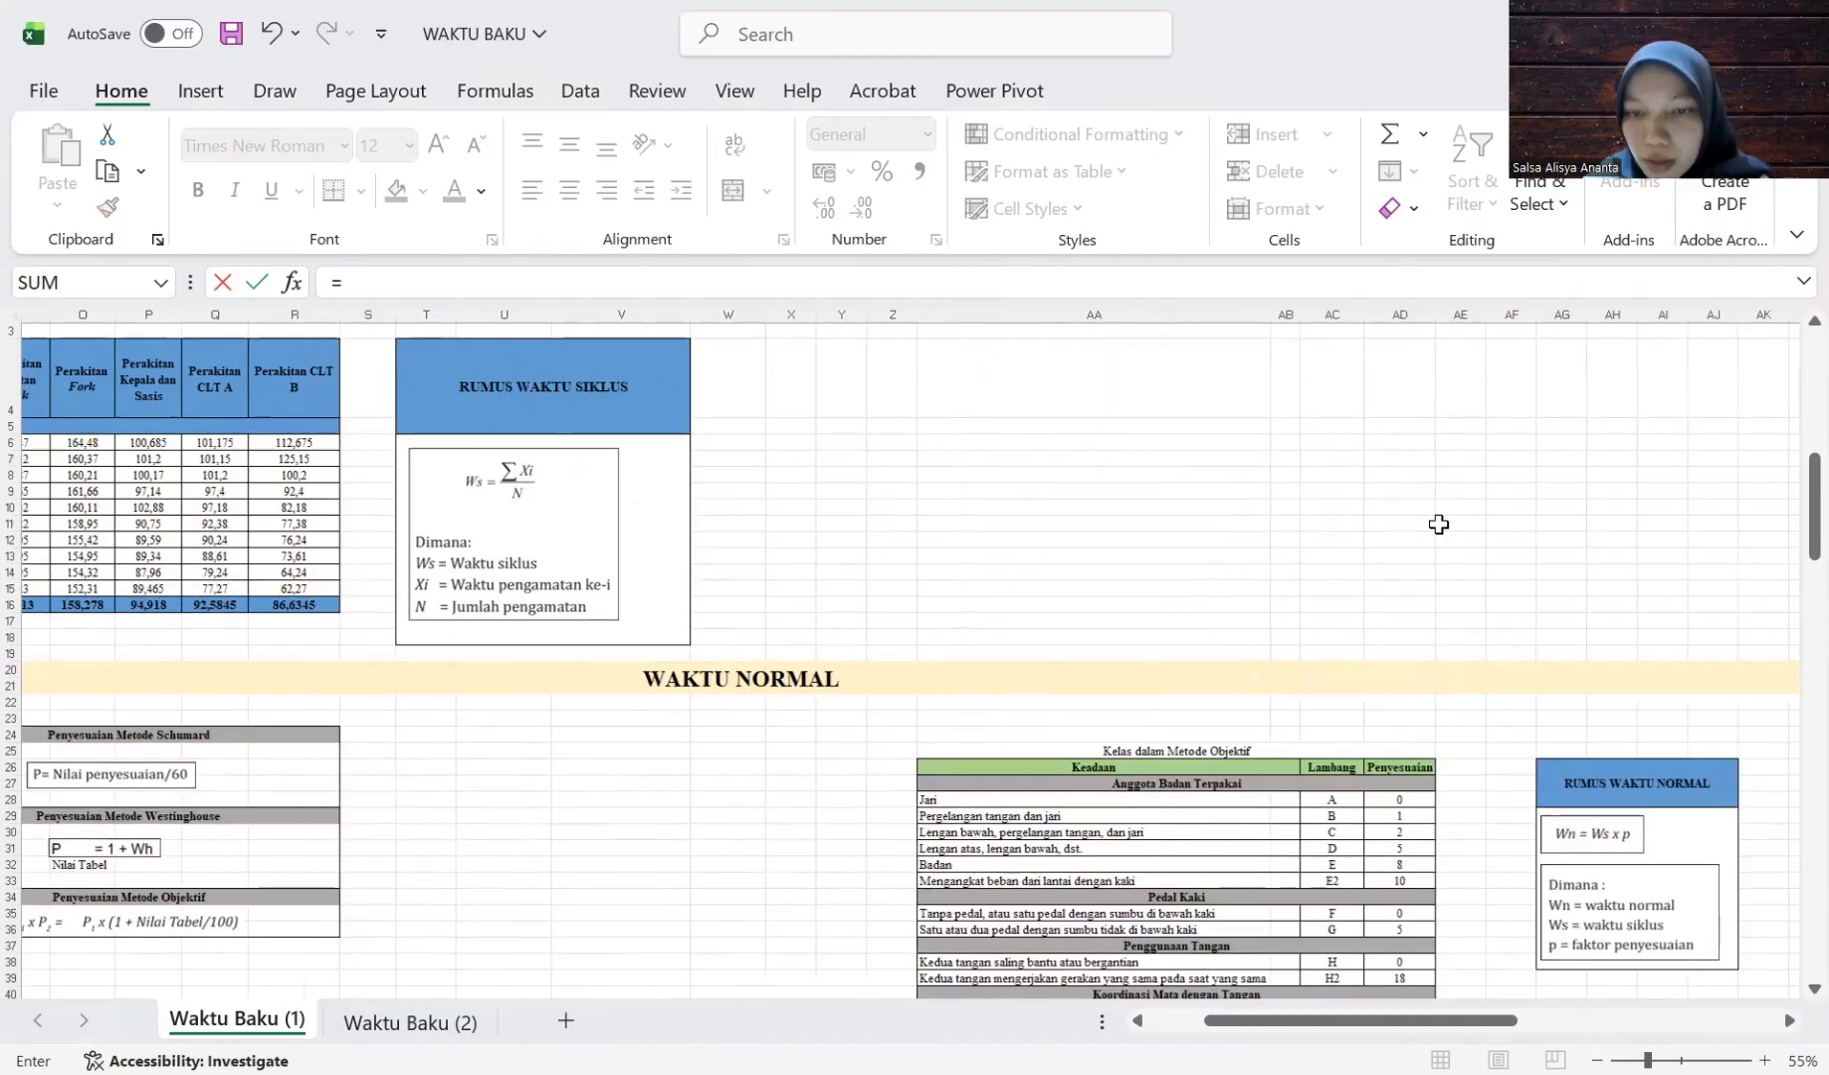
{"action": "scroll", "coordinate": [1439, 525], "scroll_direction": "down", "scroll_amount": 3}
{"action": "left_click", "coordinate": [1310, 607]}
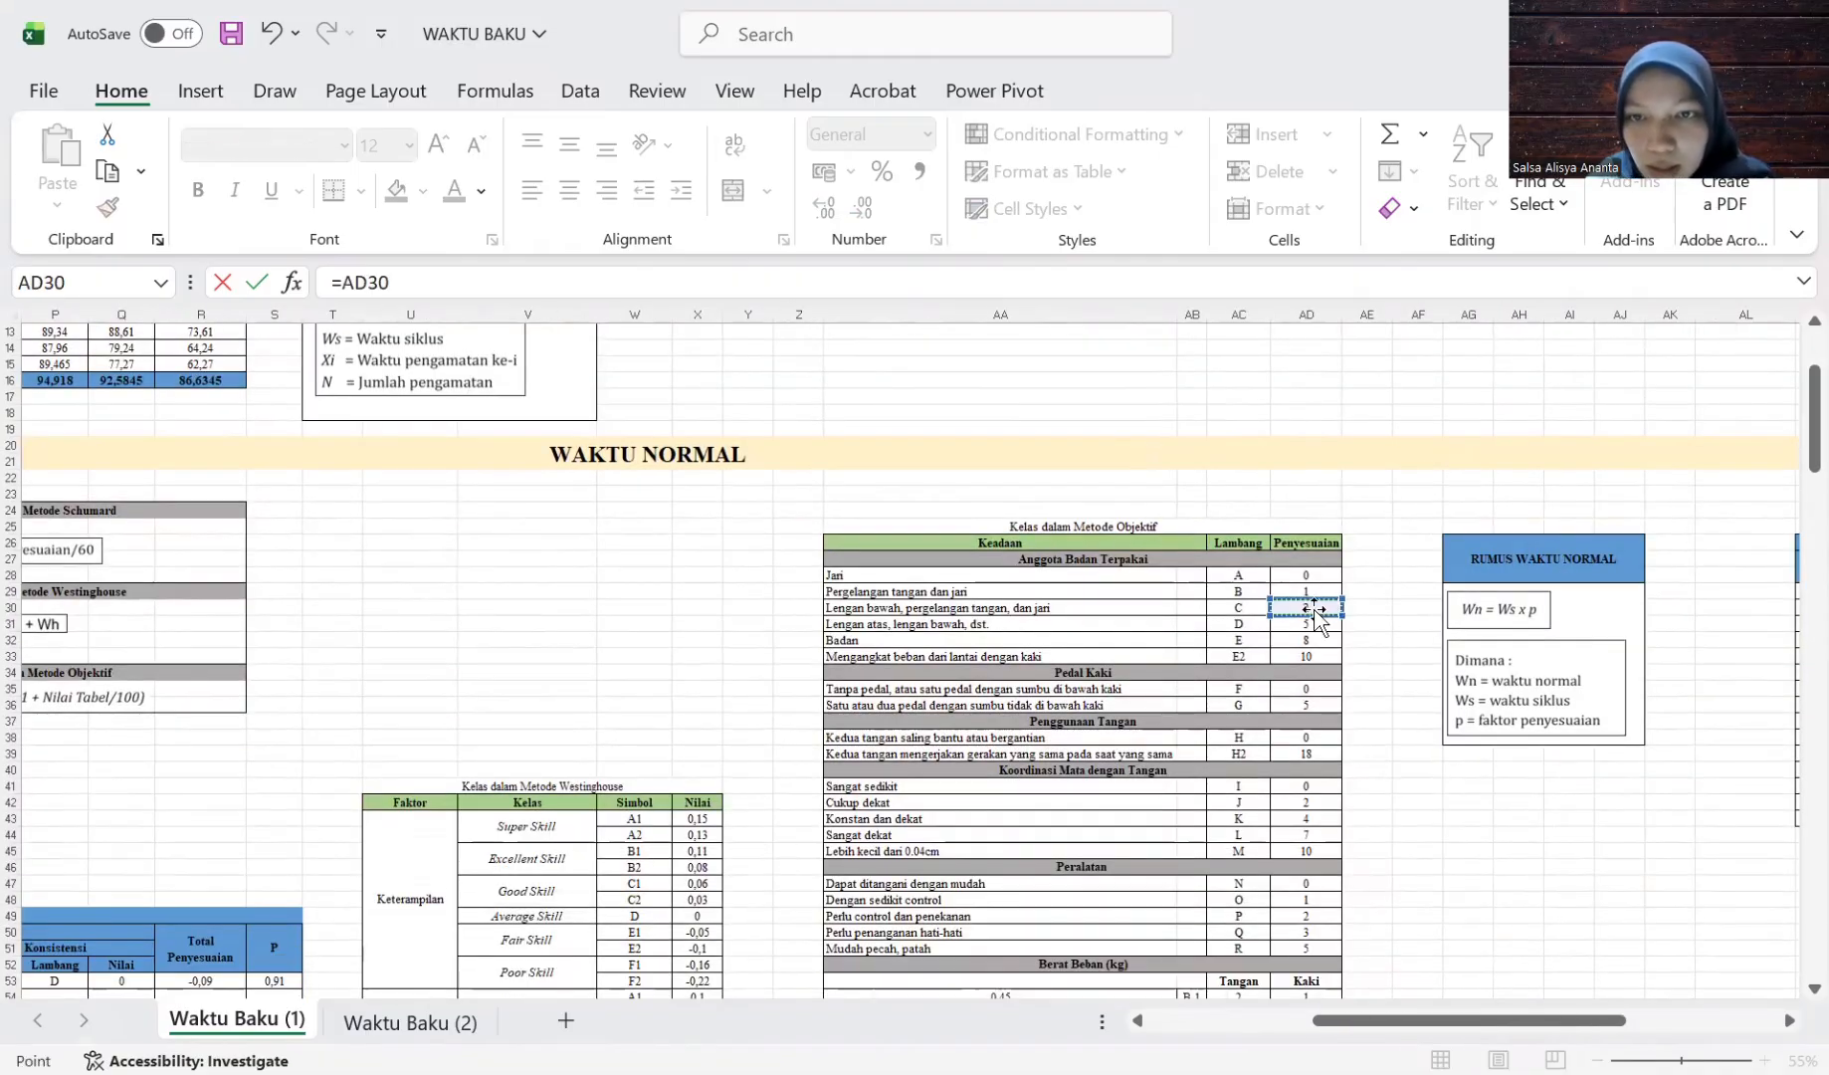
{"action": "key", "text": "Return"}
{"action": "scroll", "coordinate": [828, 625], "scroll_direction": "down", "scroll_amount": 2}
{"action": "scroll", "coordinate": [828, 625], "scroll_direction": "left", "scroll_amount": 1}
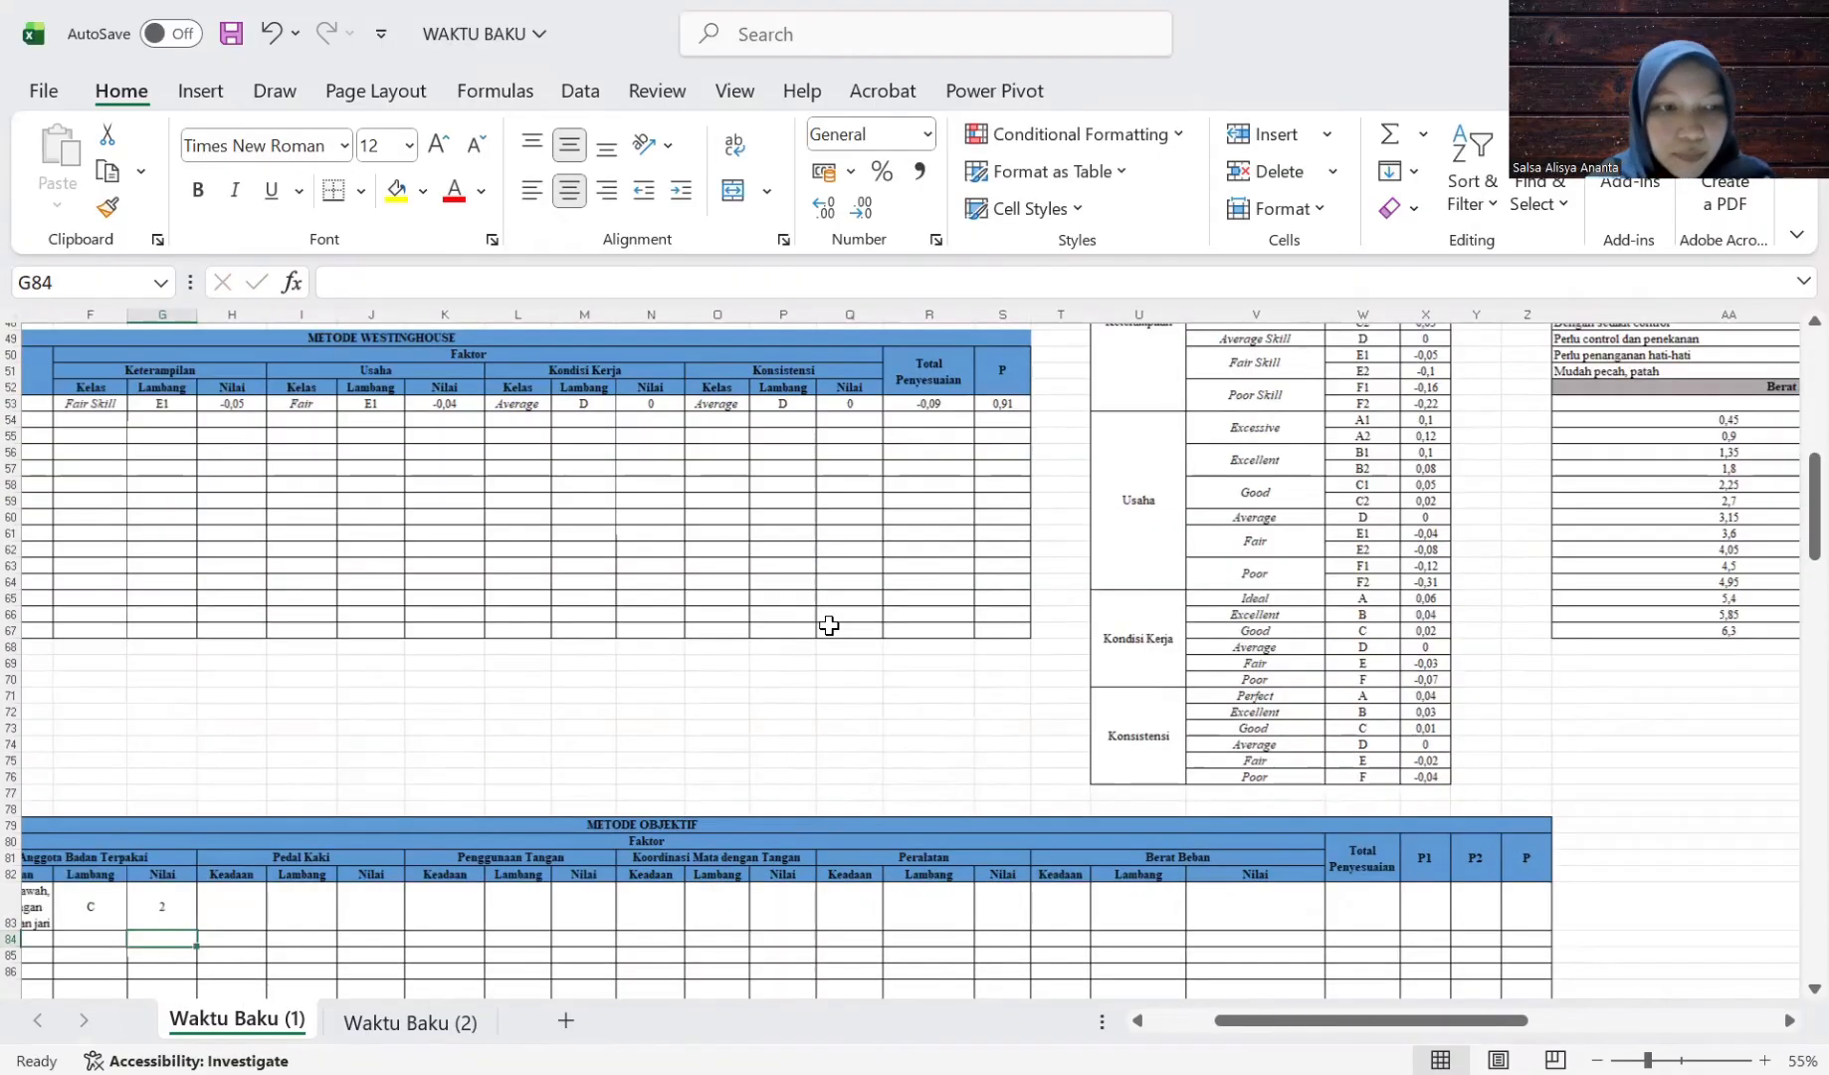
Fill the Pedal Kaki Keadaan in H83 with "Tanpa pedal, atau satu pedal dengan sumbu di bawah kaki" and link I83 to symbol F in AC35.
{"action": "scroll", "coordinate": [556, 674], "scroll_direction": "right", "scroll_amount": 1}
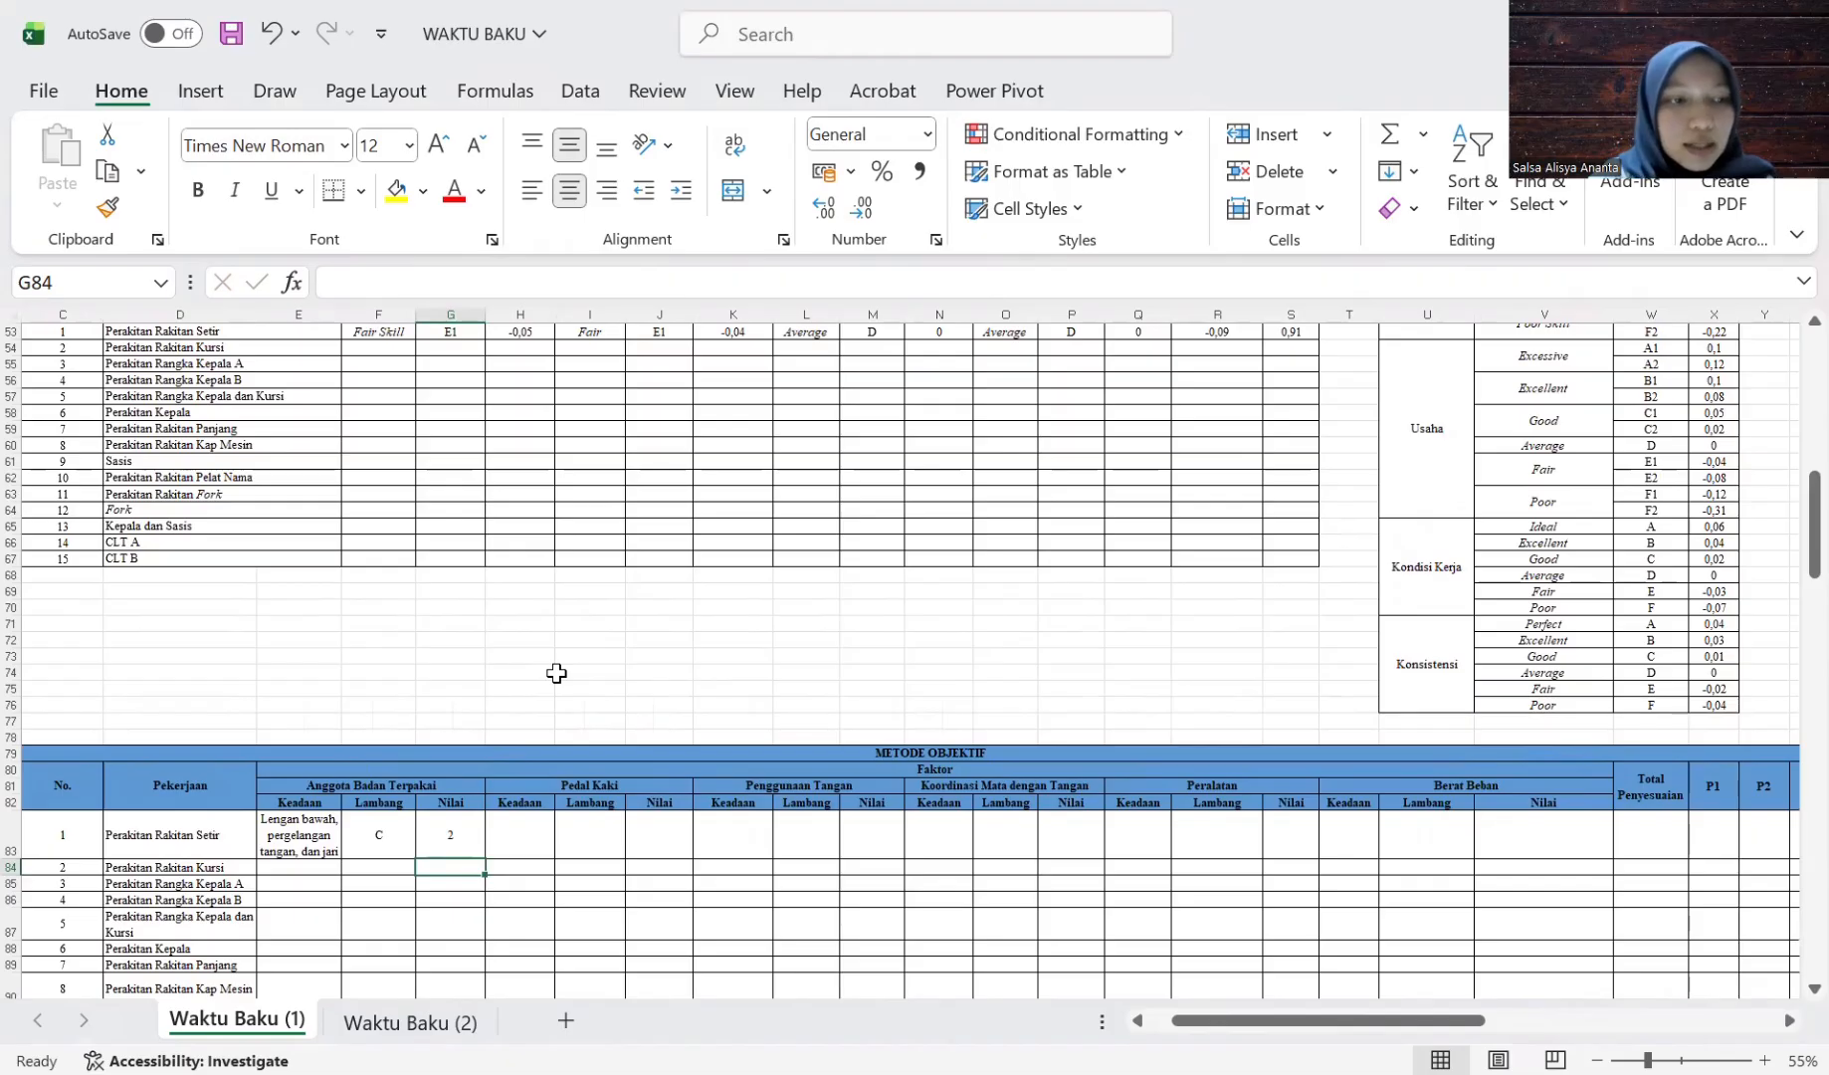
{"action": "left_click", "coordinate": [533, 820]}
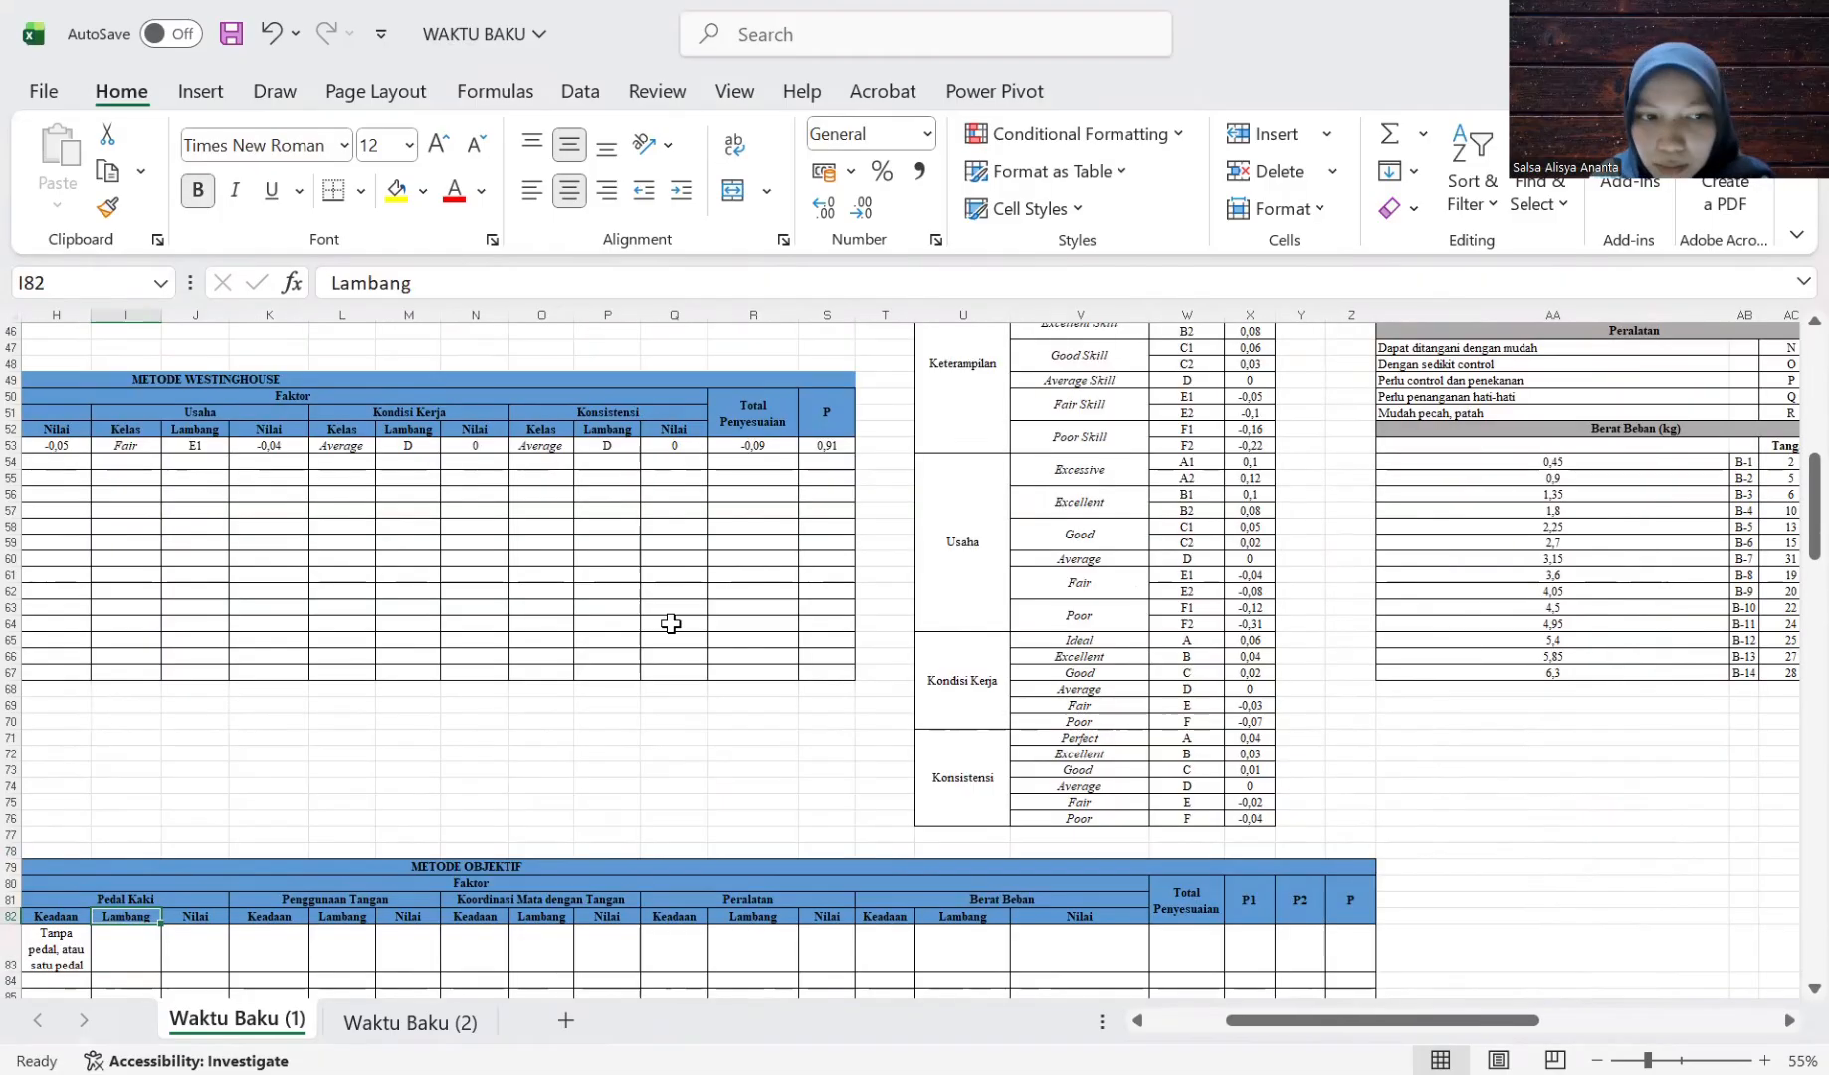
{"action": "key", "text": "Down"}
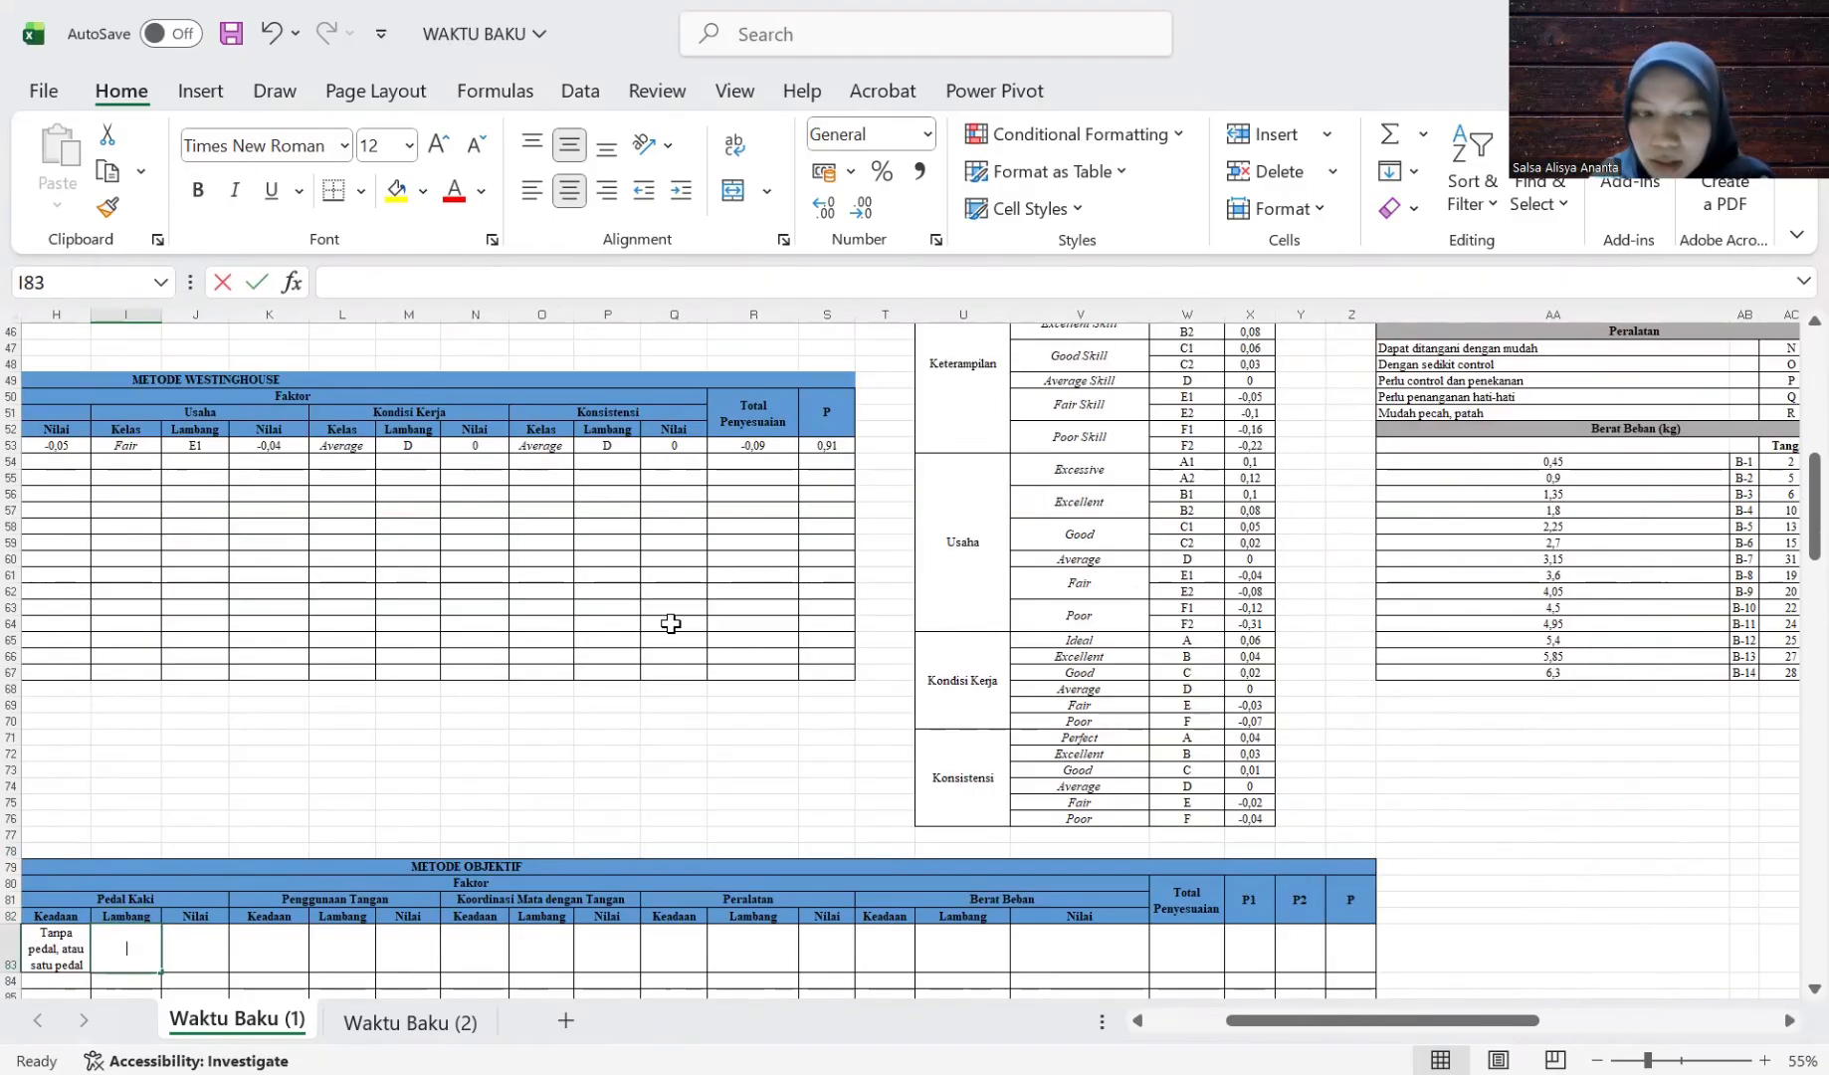
{"action": "type", "text": "="}
{"action": "scroll", "coordinate": [1116, 668], "scroll_direction": "up", "scroll_amount": 4}
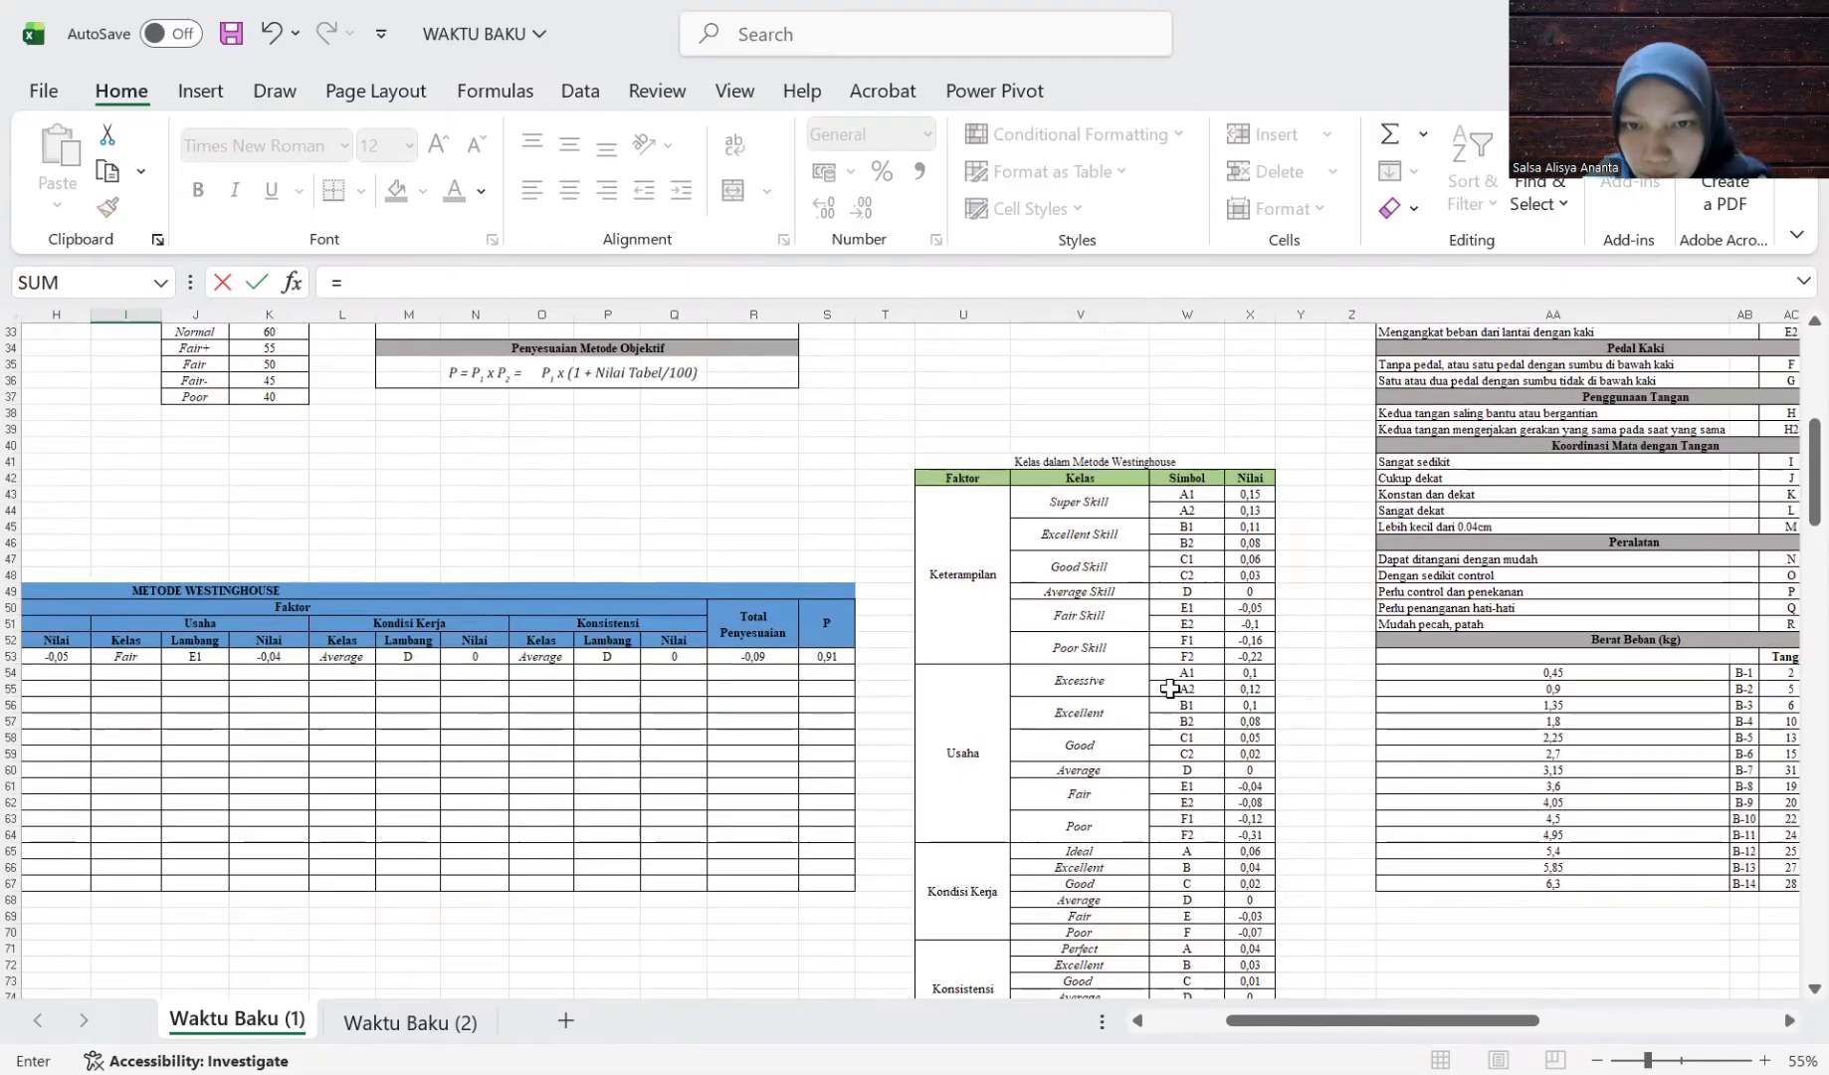
{"action": "left_click", "coordinate": [1169, 687]}
{"action": "scroll", "coordinate": [1490, 612], "scroll_direction": "right", "scroll_amount": 5}
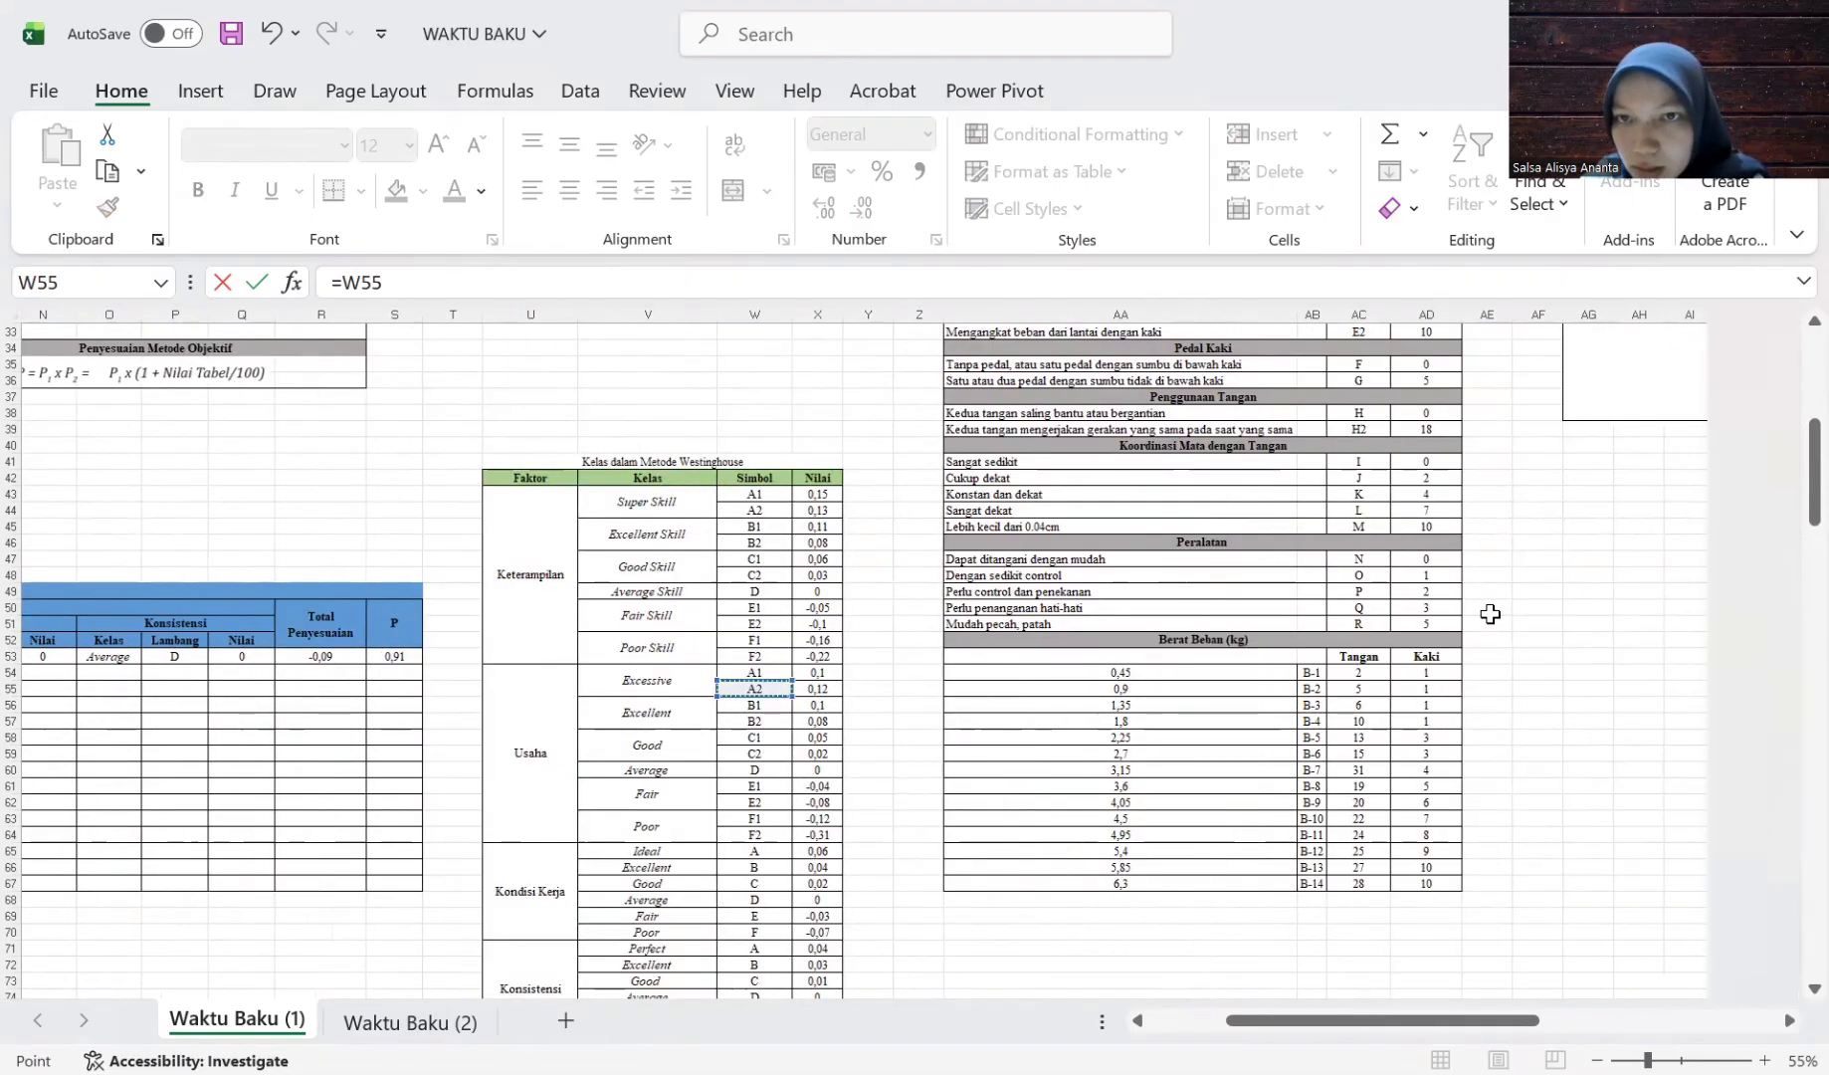
{"action": "scroll", "coordinate": [1490, 612], "scroll_direction": "up", "scroll_amount": 3}
{"action": "left_click", "coordinate": [1244, 523]}
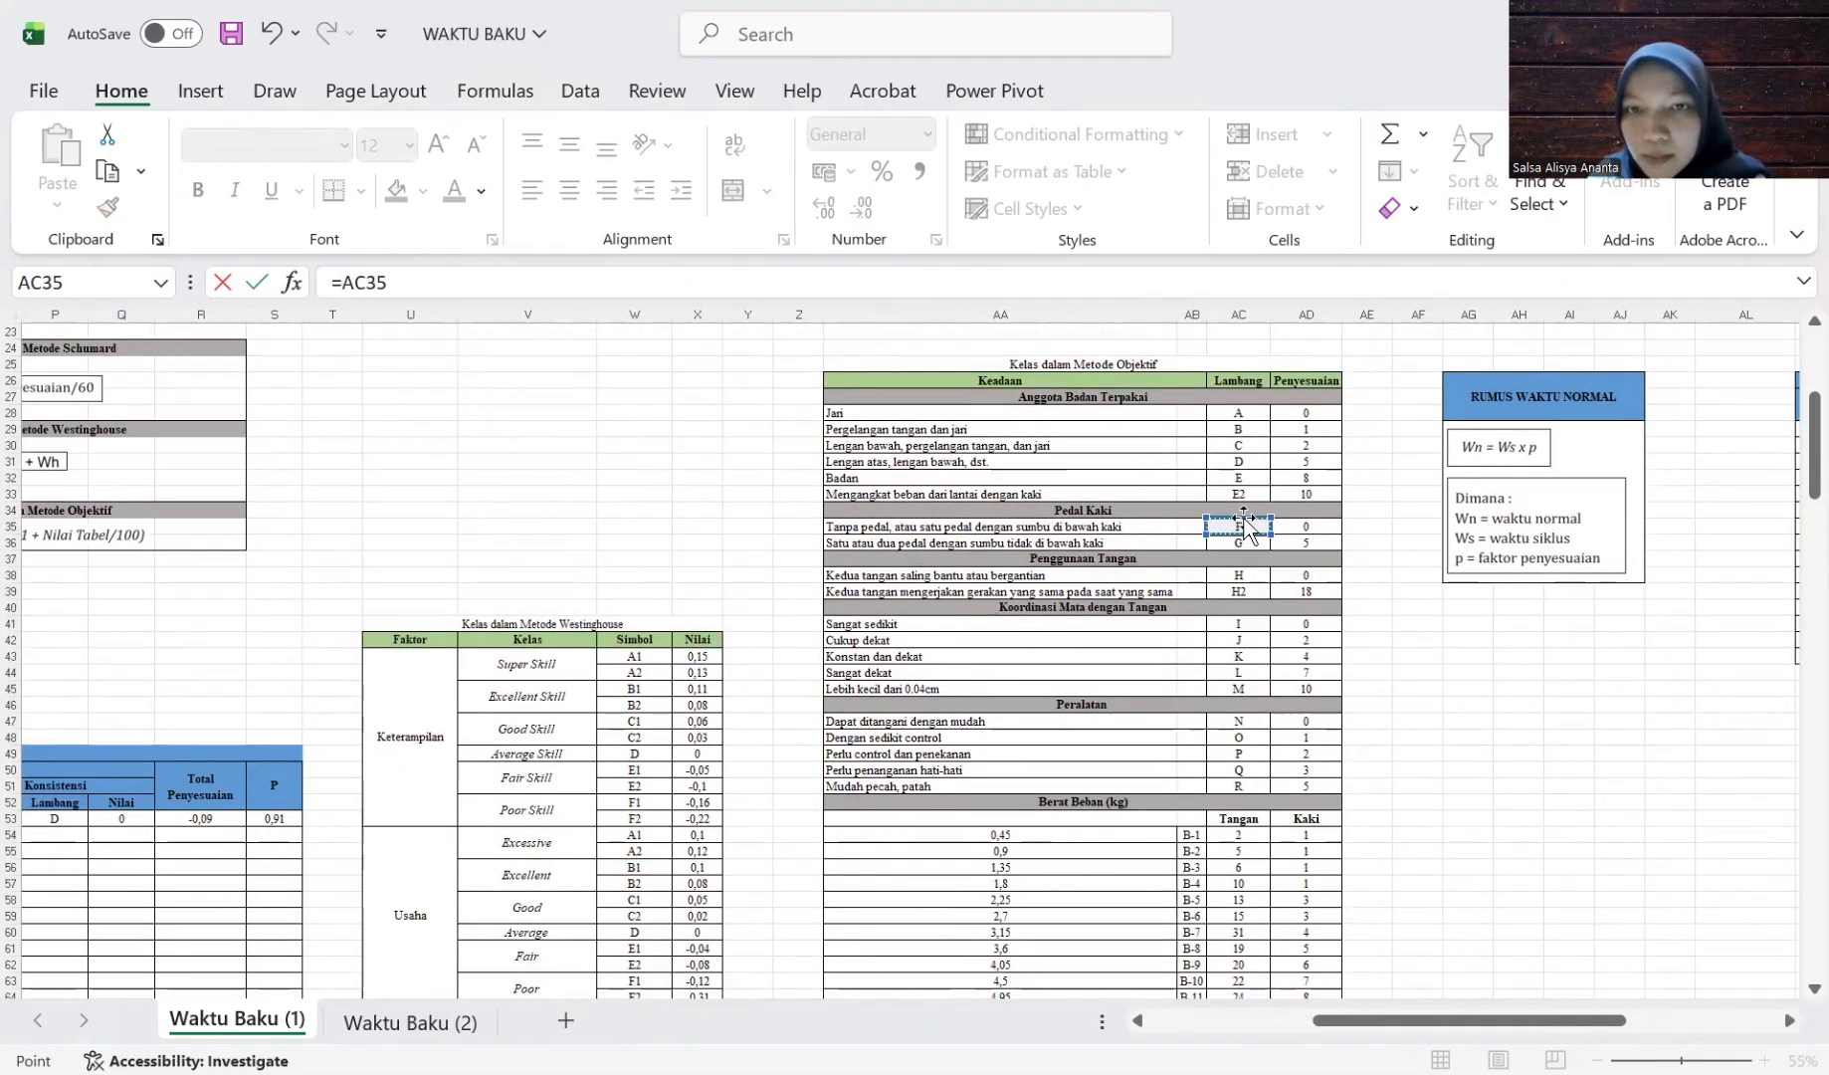
{"action": "key", "text": "Tab"}
Link the Pedal Kaki Nilai in J83 to the Penyesuaian value 0 beside symbol F in the reference table.
{"action": "type", "text": "="}
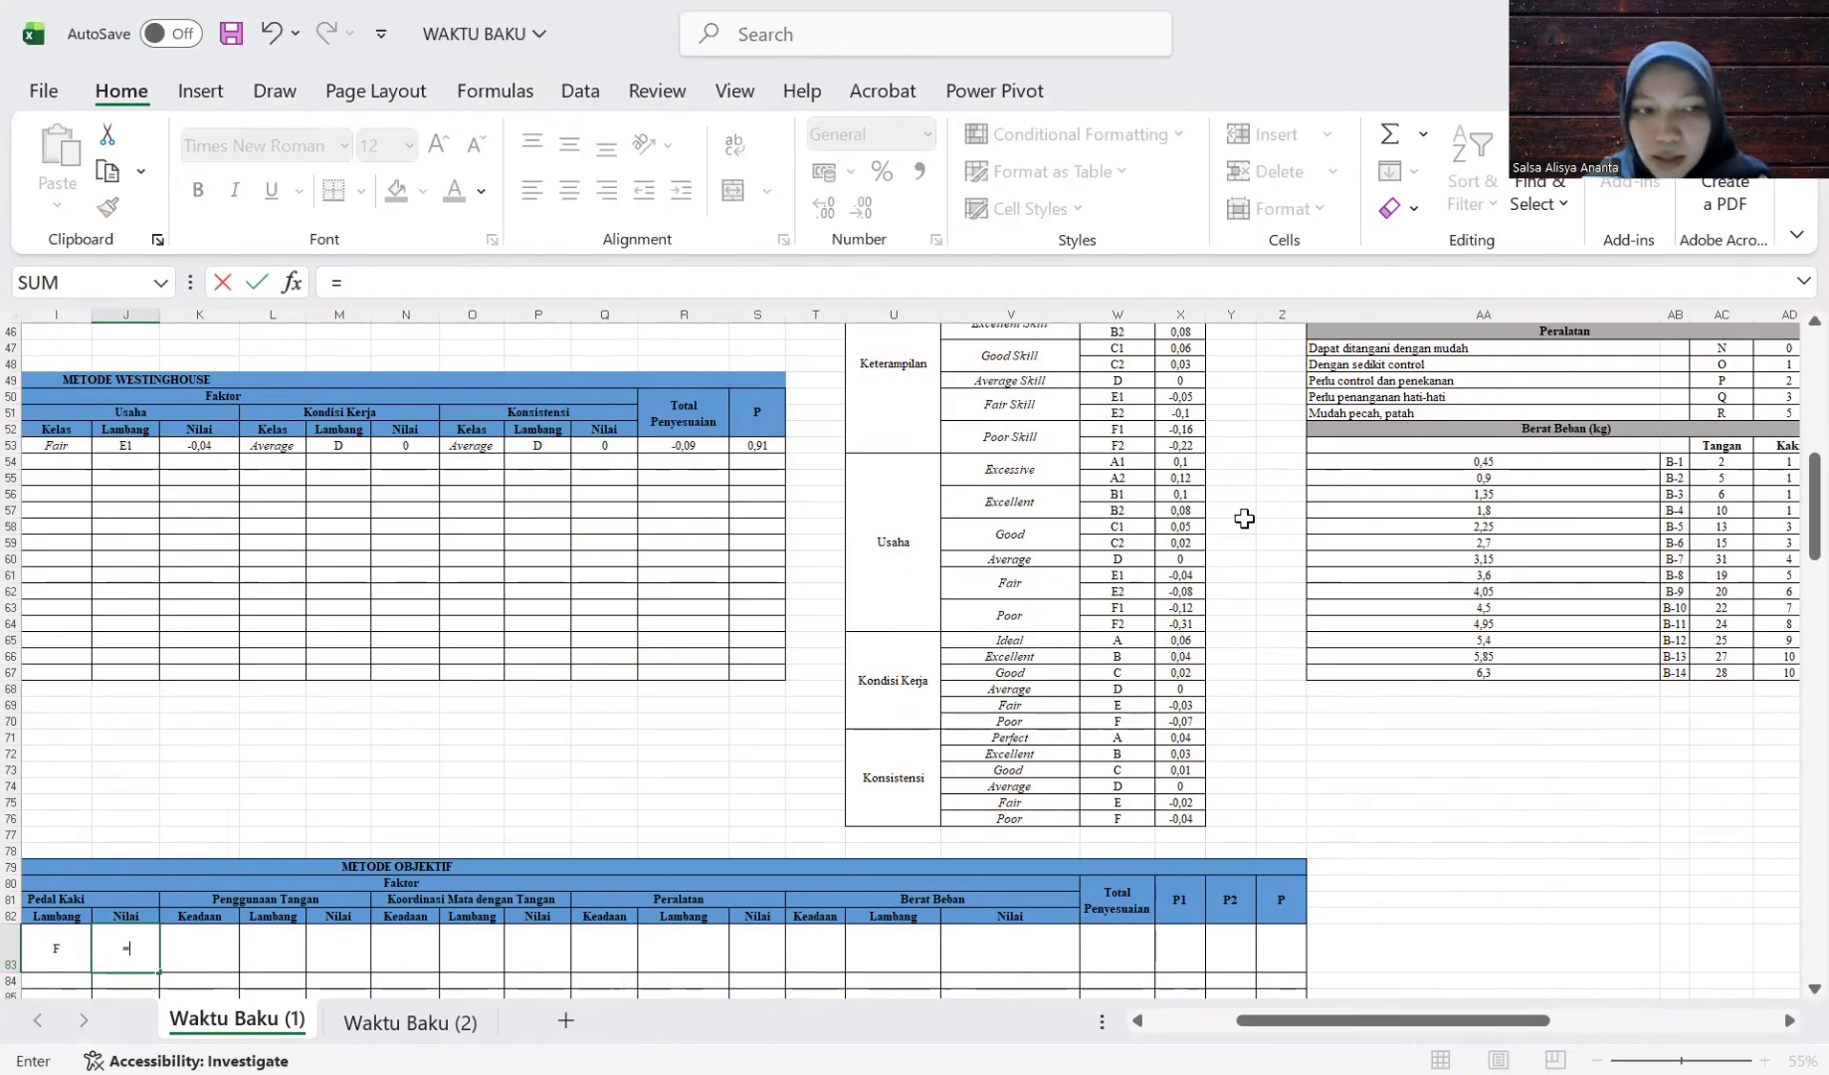
{"action": "scroll", "coordinate": [1484, 552], "scroll_direction": "right", "scroll_amount": 5}
{"action": "scroll", "coordinate": [1485, 554], "scroll_direction": "up", "scroll_amount": 1}
{"action": "scroll", "coordinate": [996, 620], "scroll_direction": "up", "scroll_amount": 12}
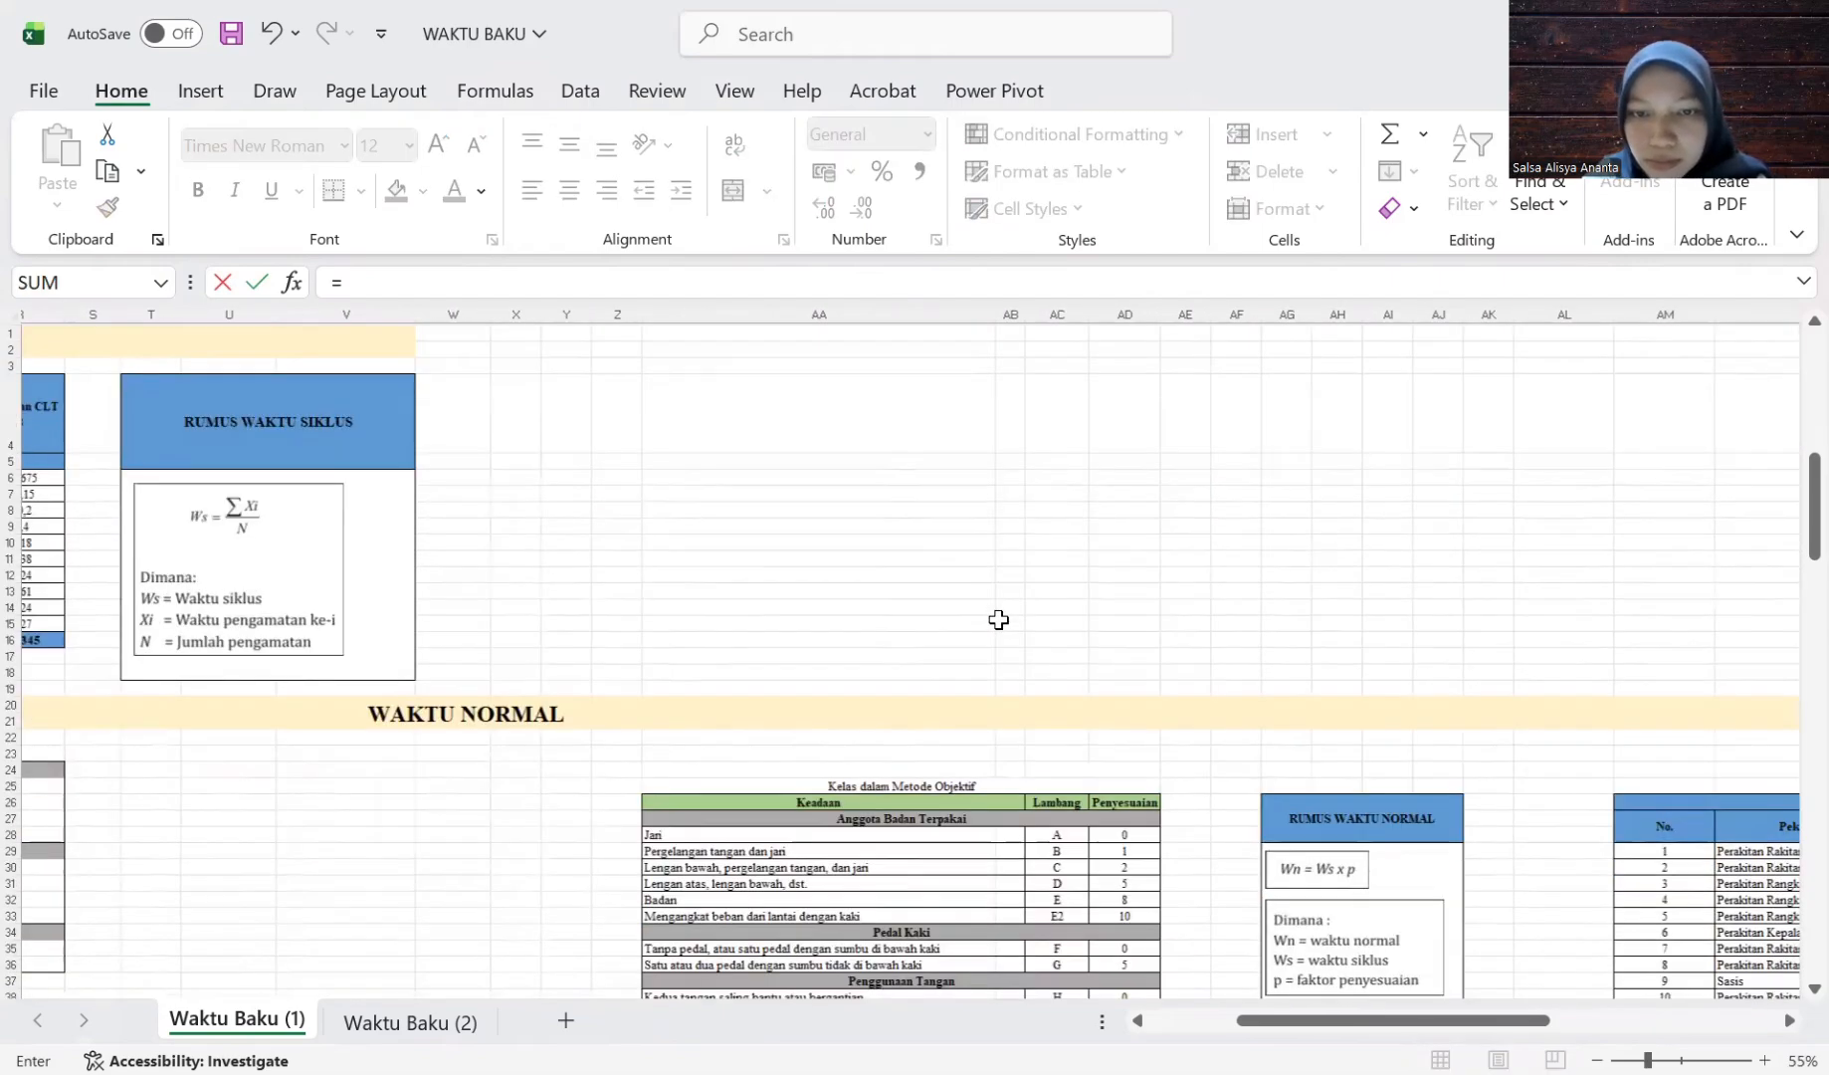
{"action": "scroll", "coordinate": [1110, 747], "scroll_direction": "down", "scroll_amount": 4}
{"action": "scroll", "coordinate": [1077, 745], "scroll_direction": "right", "scroll_amount": 1}
{"action": "left_click", "coordinate": [1077, 746]}
{"action": "key", "text": "Return"}
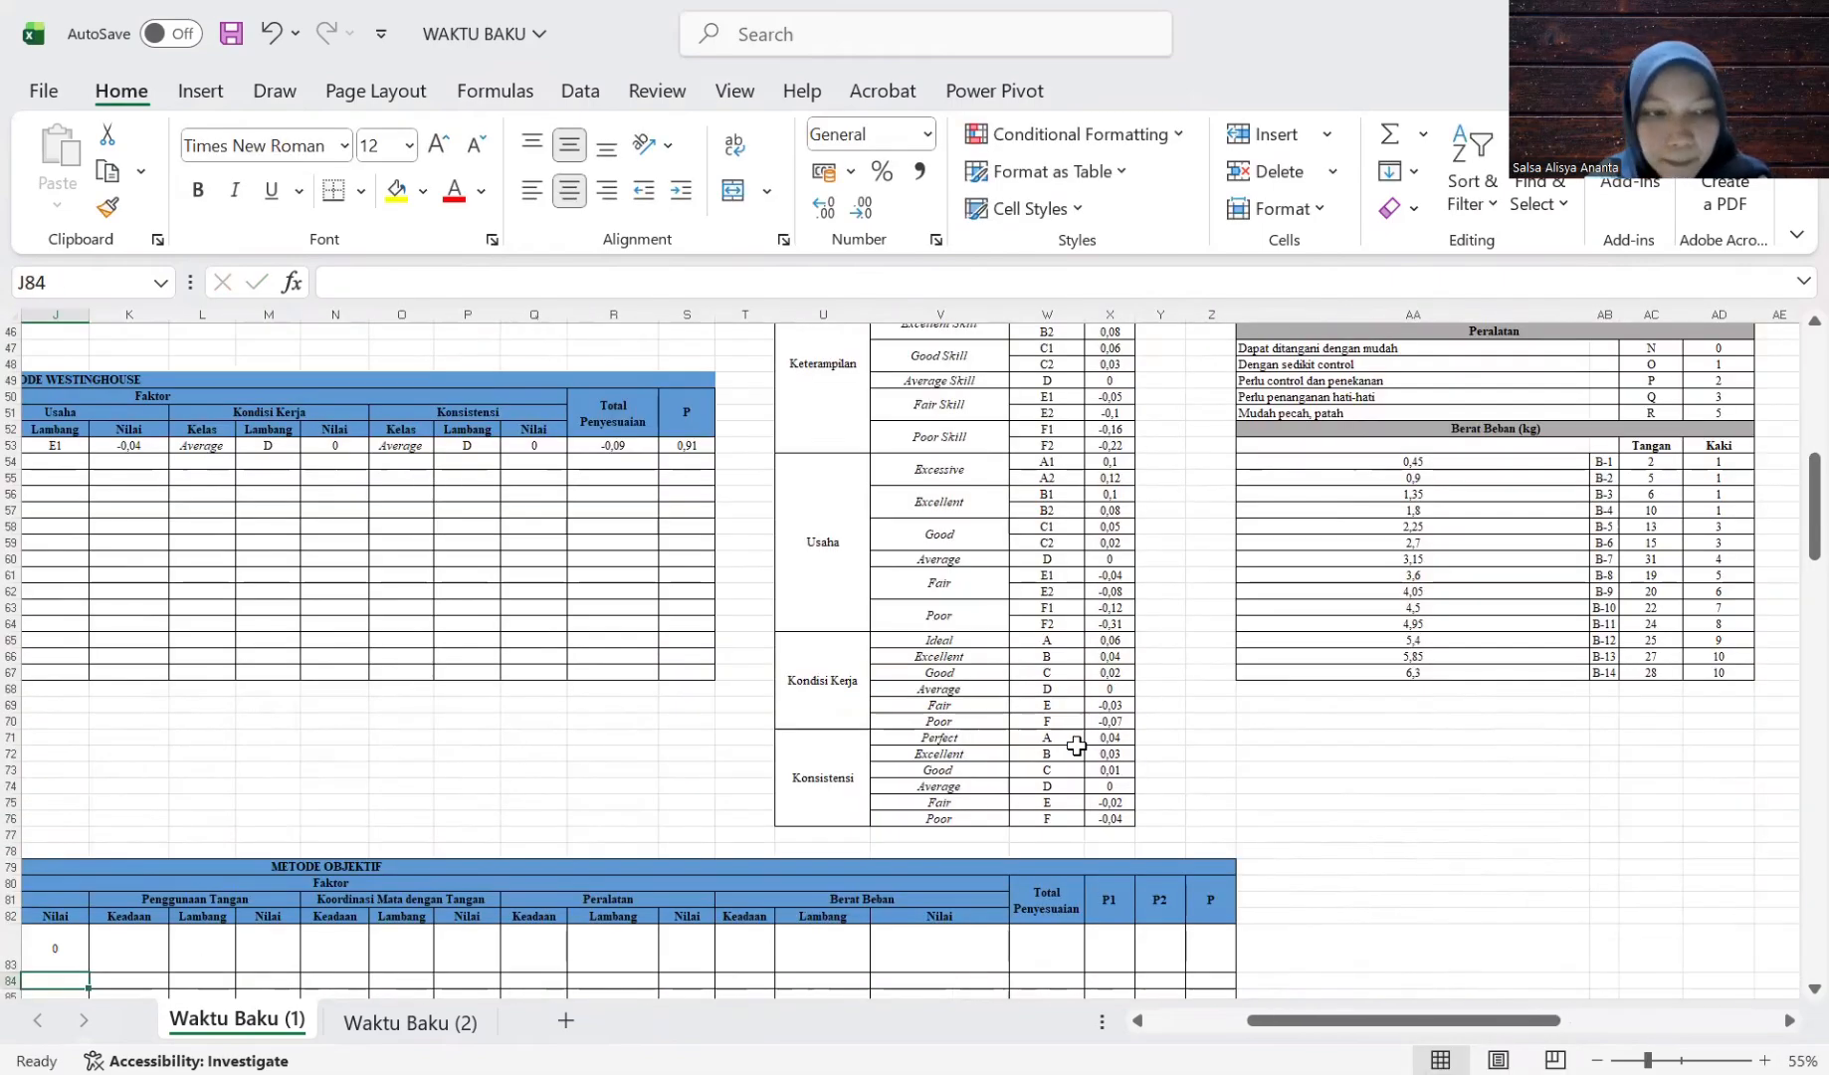
Fill Penggunaan Tangan in K83:M83 with "Kedua tangan saling bantu atau bergantian", symbol H and value 0.
{"action": "scroll", "coordinate": [729, 908], "scroll_direction": "left", "scroll_amount": 3}
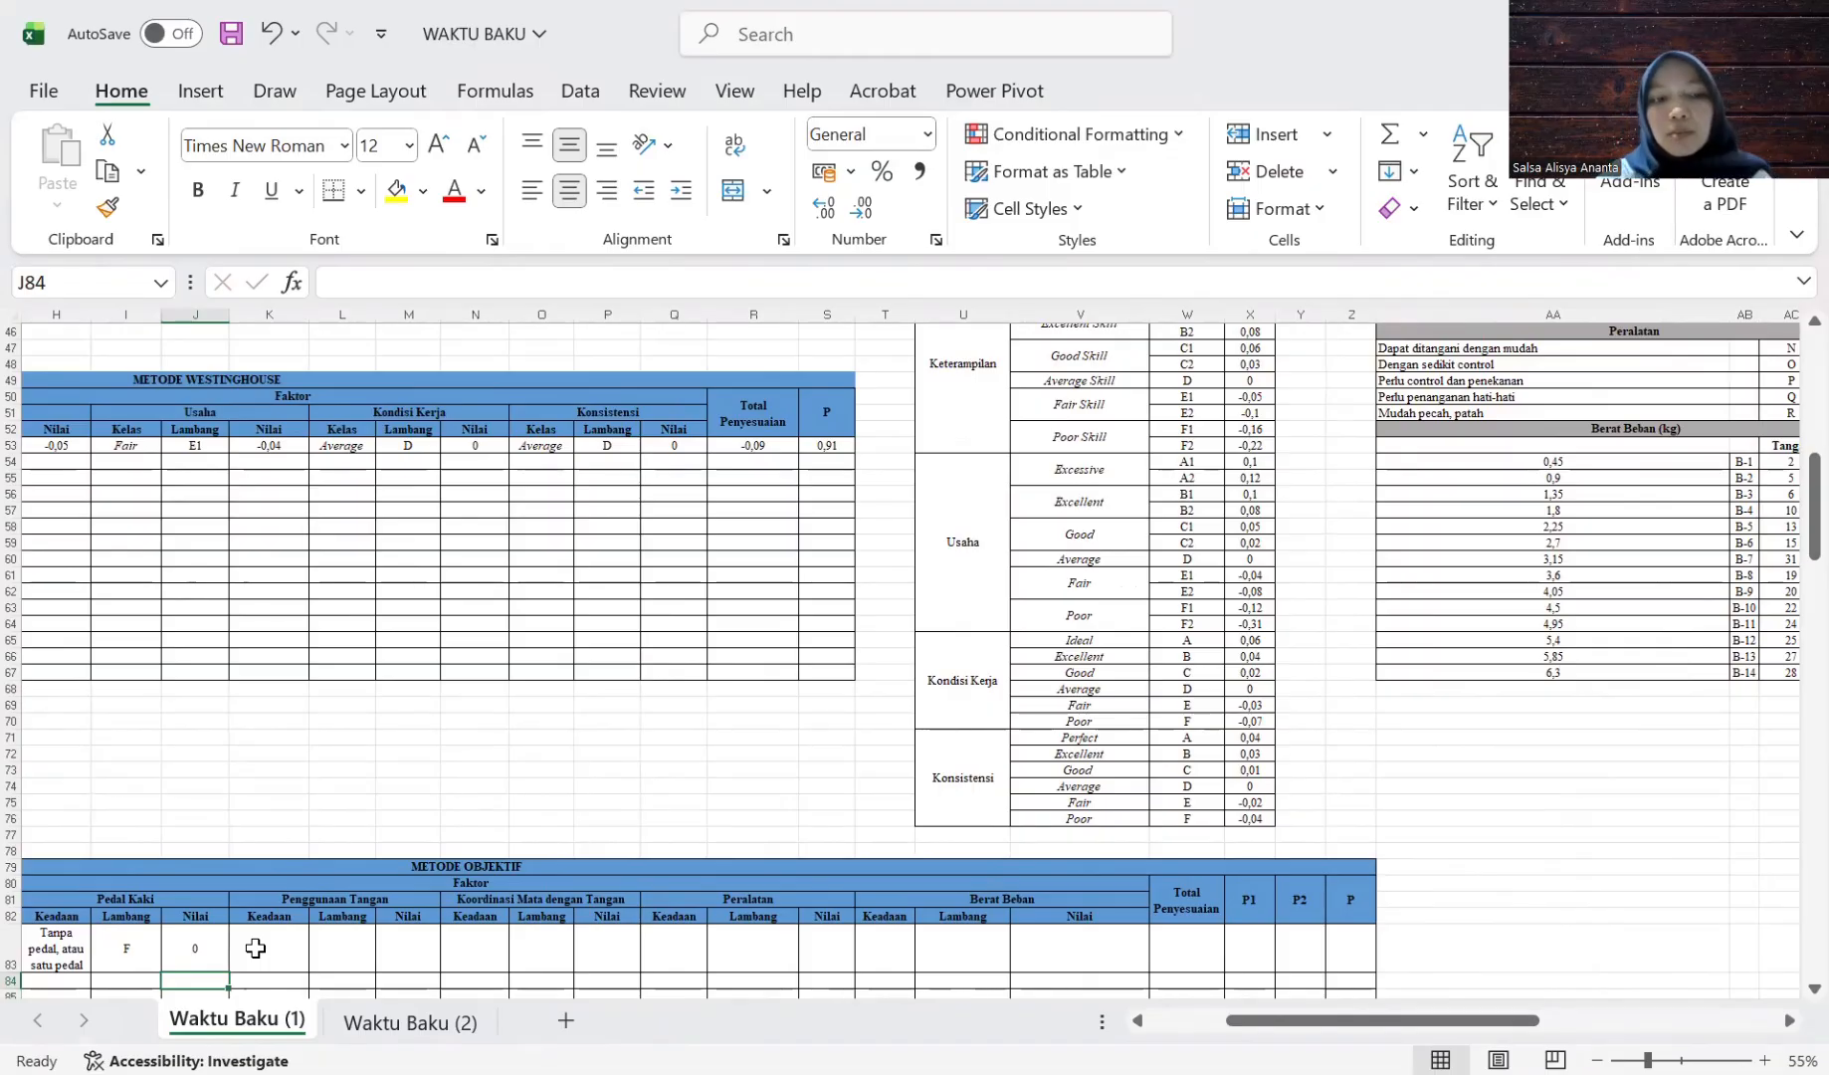
{"action": "left_click", "coordinate": [256, 947]}
{"action": "type", "text": "="}
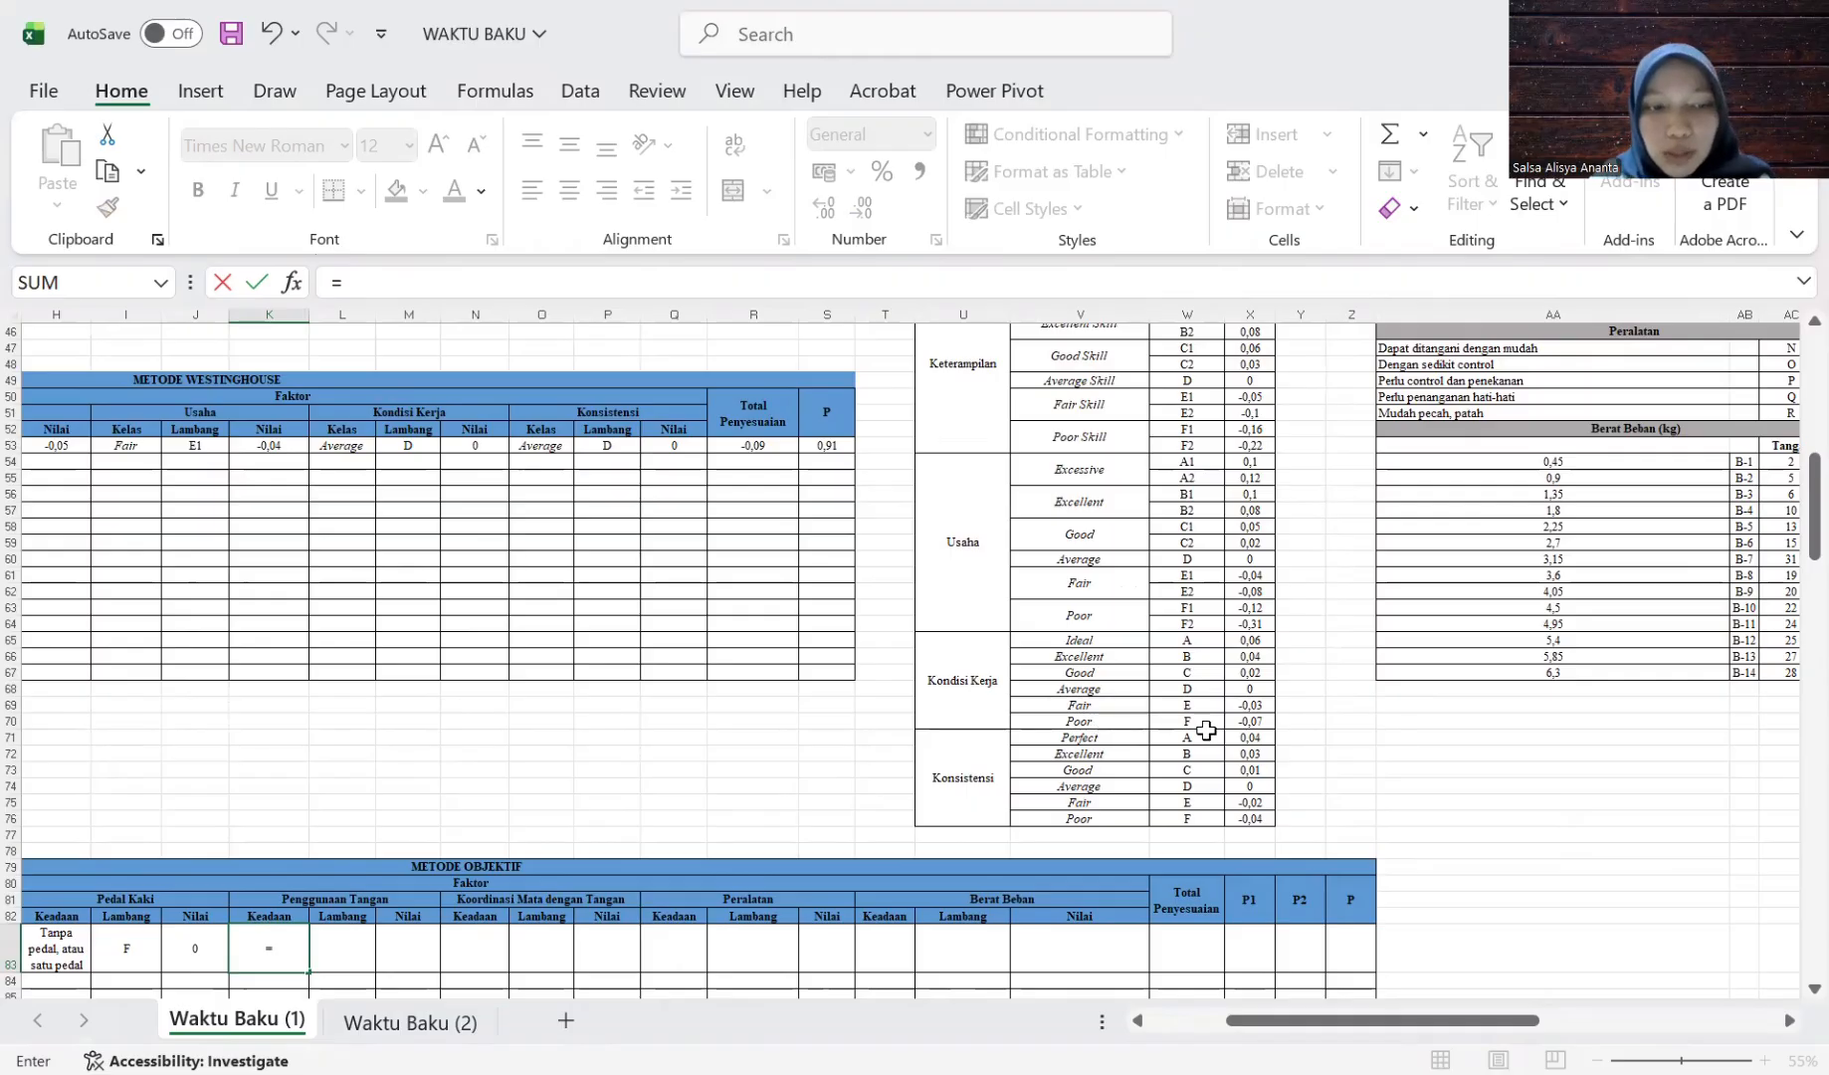
{"action": "scroll", "coordinate": [1299, 642], "scroll_direction": "up", "scroll_amount": 1}
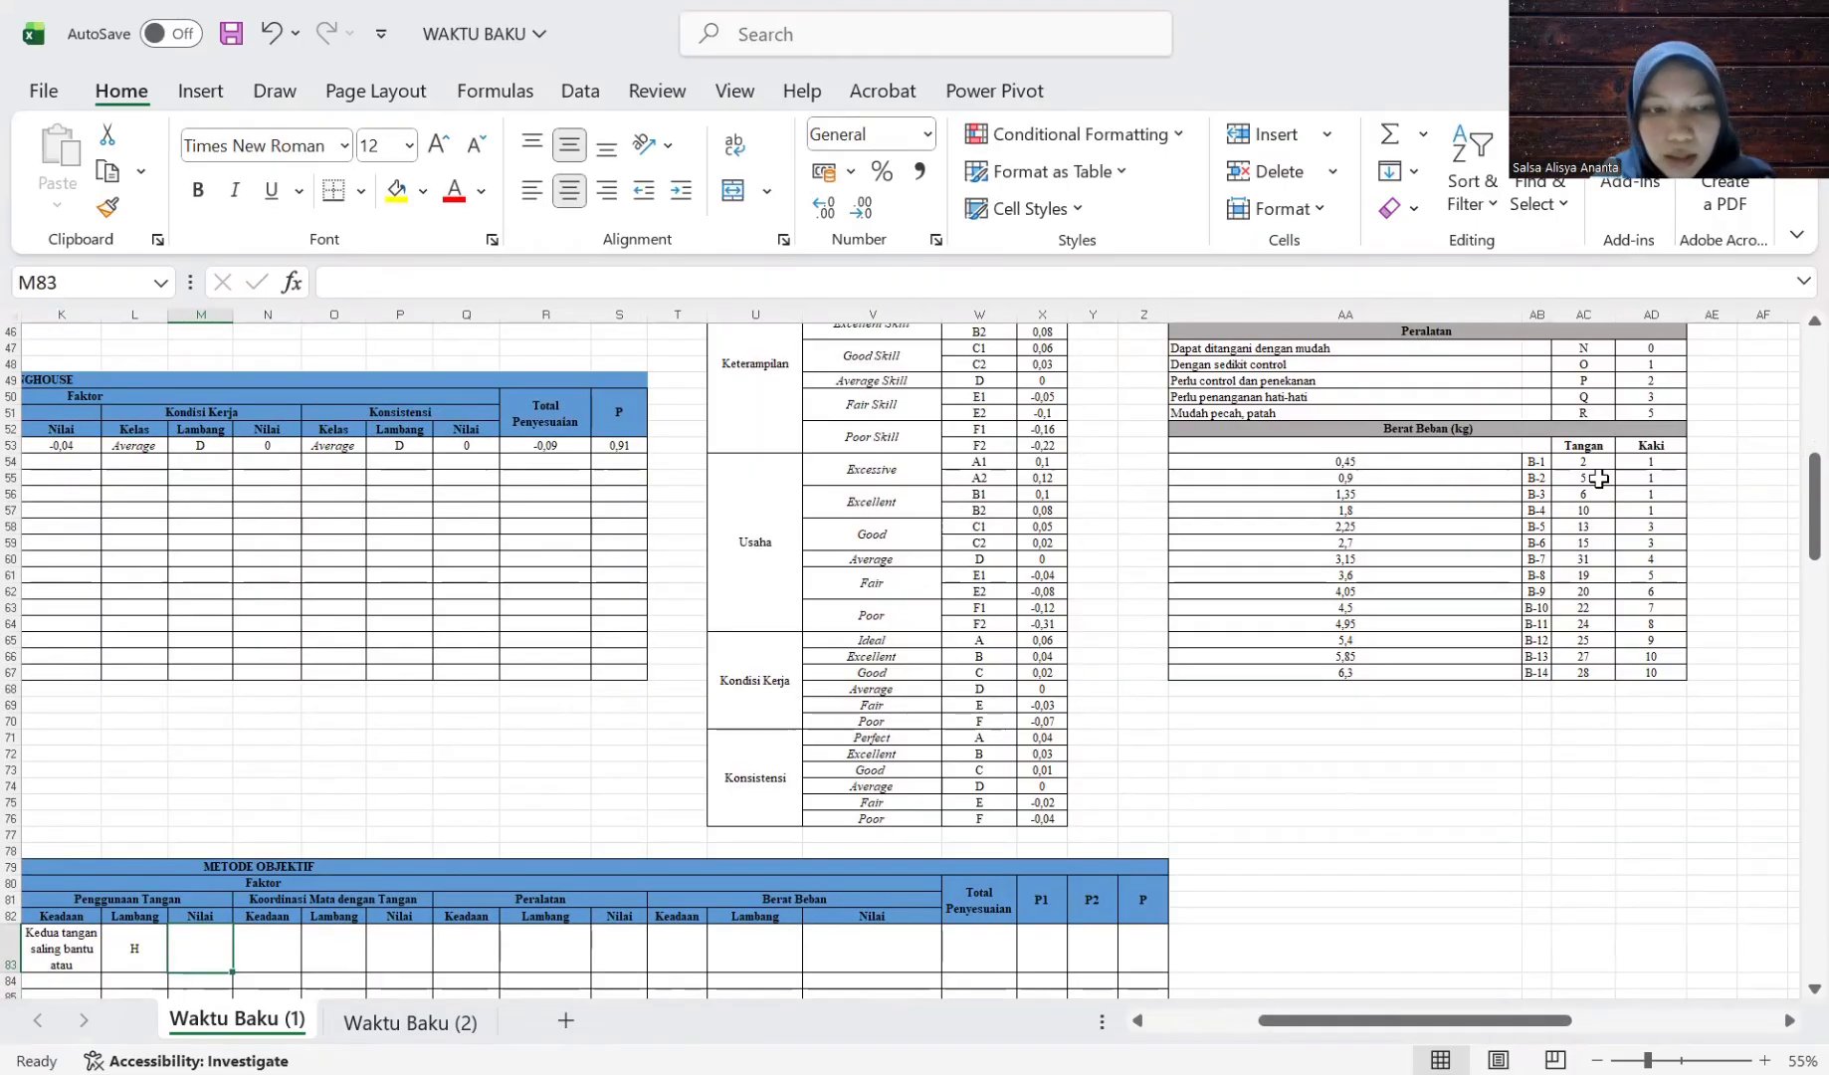
{"action": "type", "text": "0"}
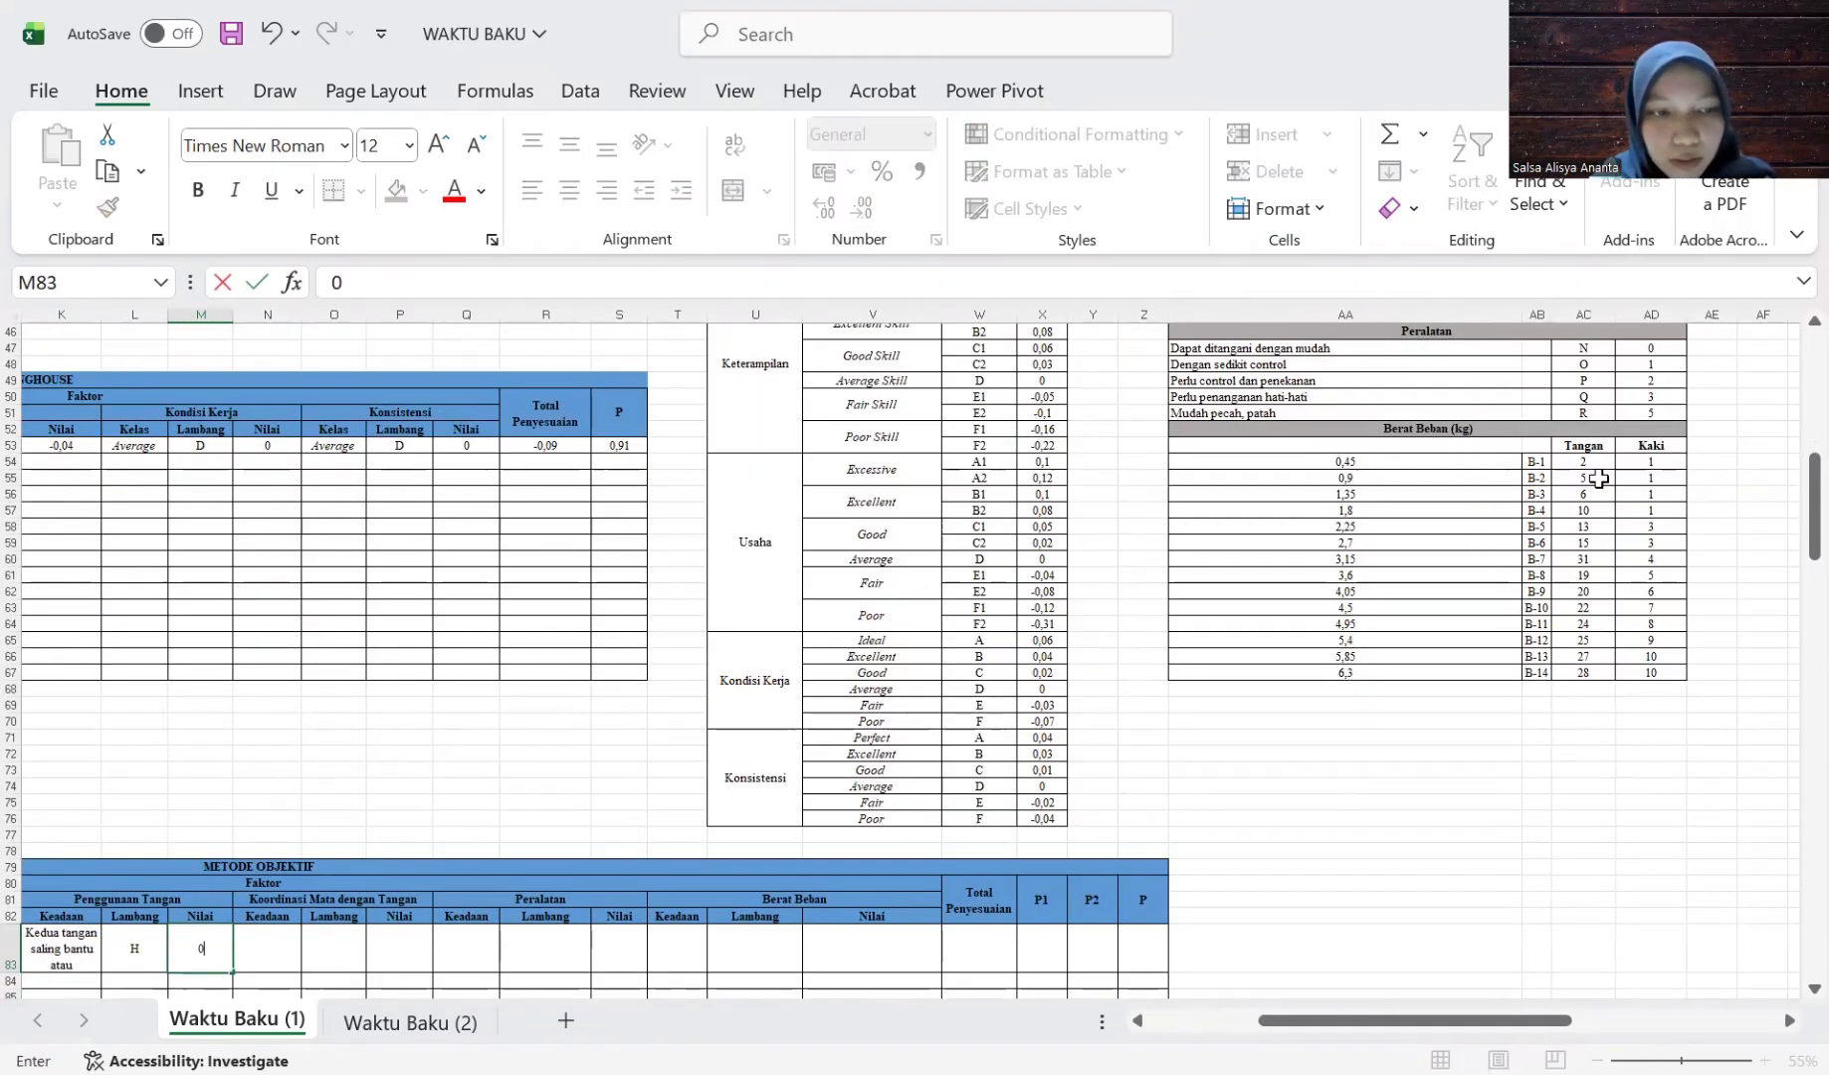
{"action": "key", "text": "Tab"}
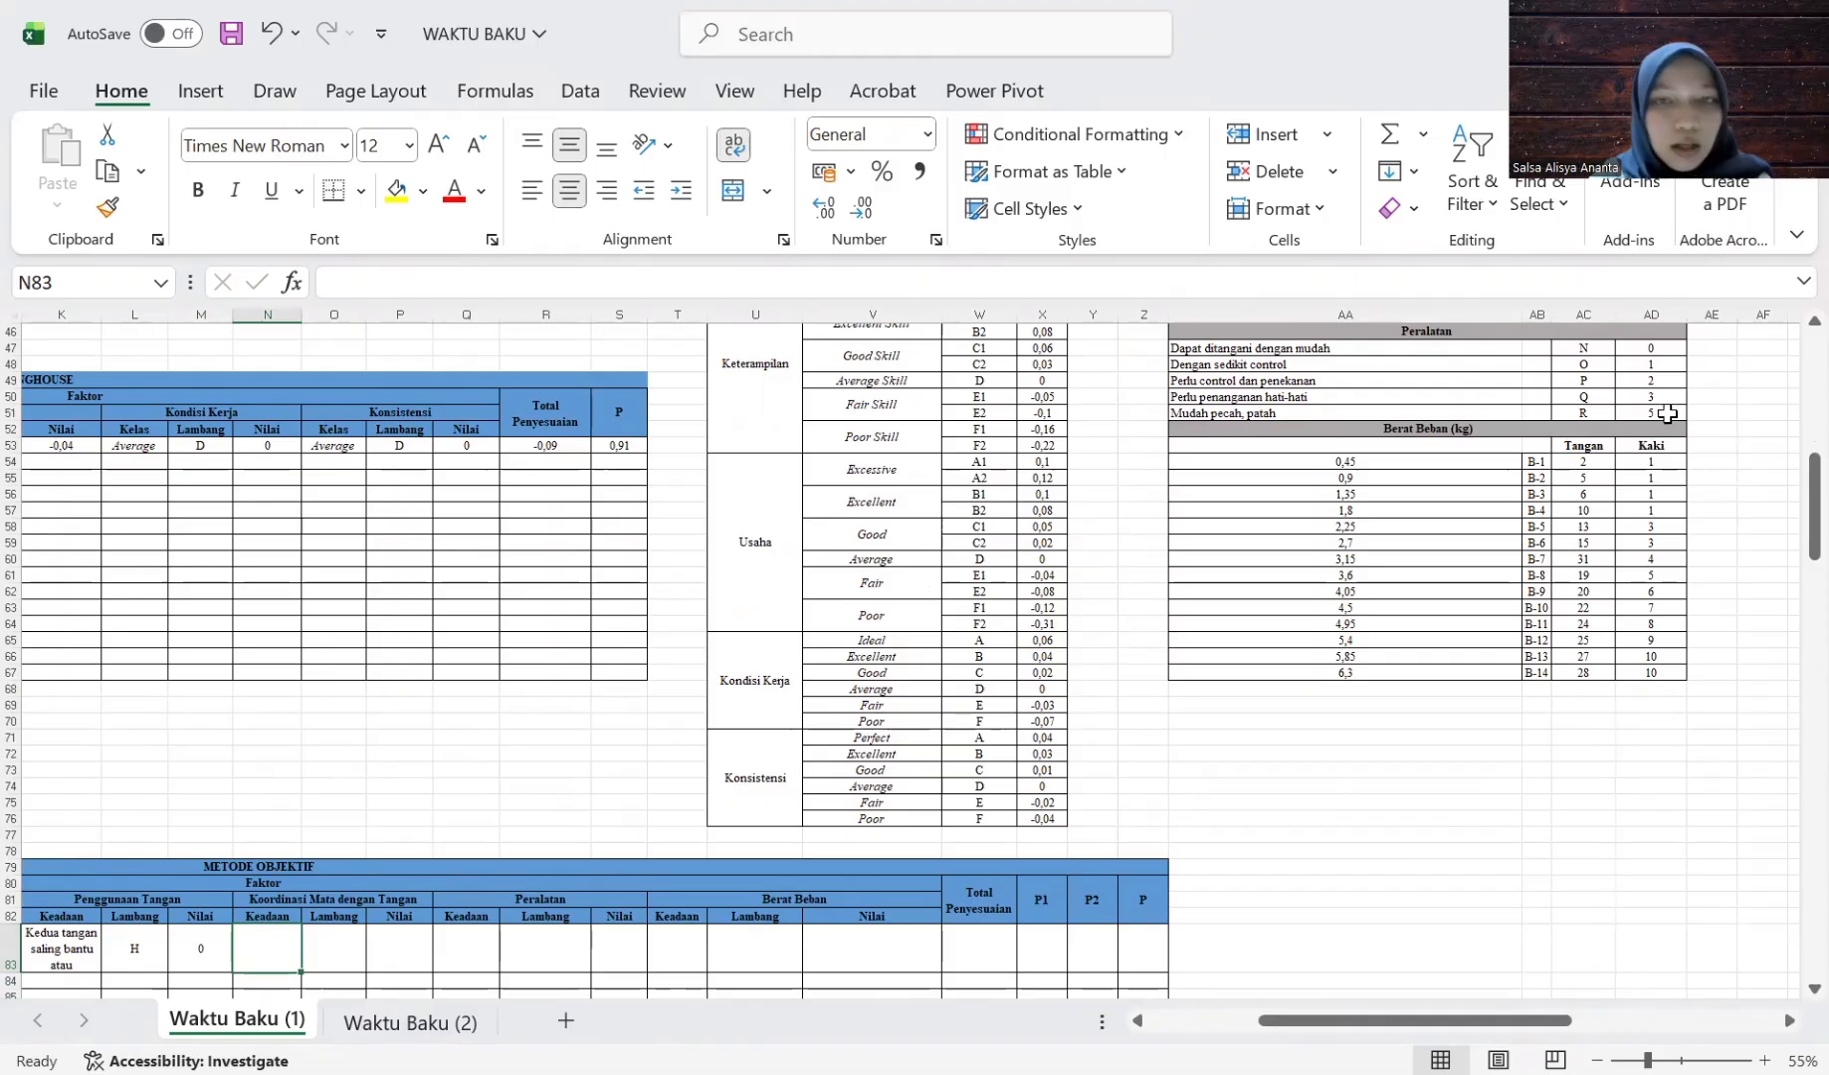
Fill the Koordinasi Mata dengan Tangan Keadaan in N83 with "Konstan dan dekat" and the Lambang in O83 with K.
{"action": "scroll", "coordinate": [1506, 437], "scroll_direction": "up", "scroll_amount": 5}
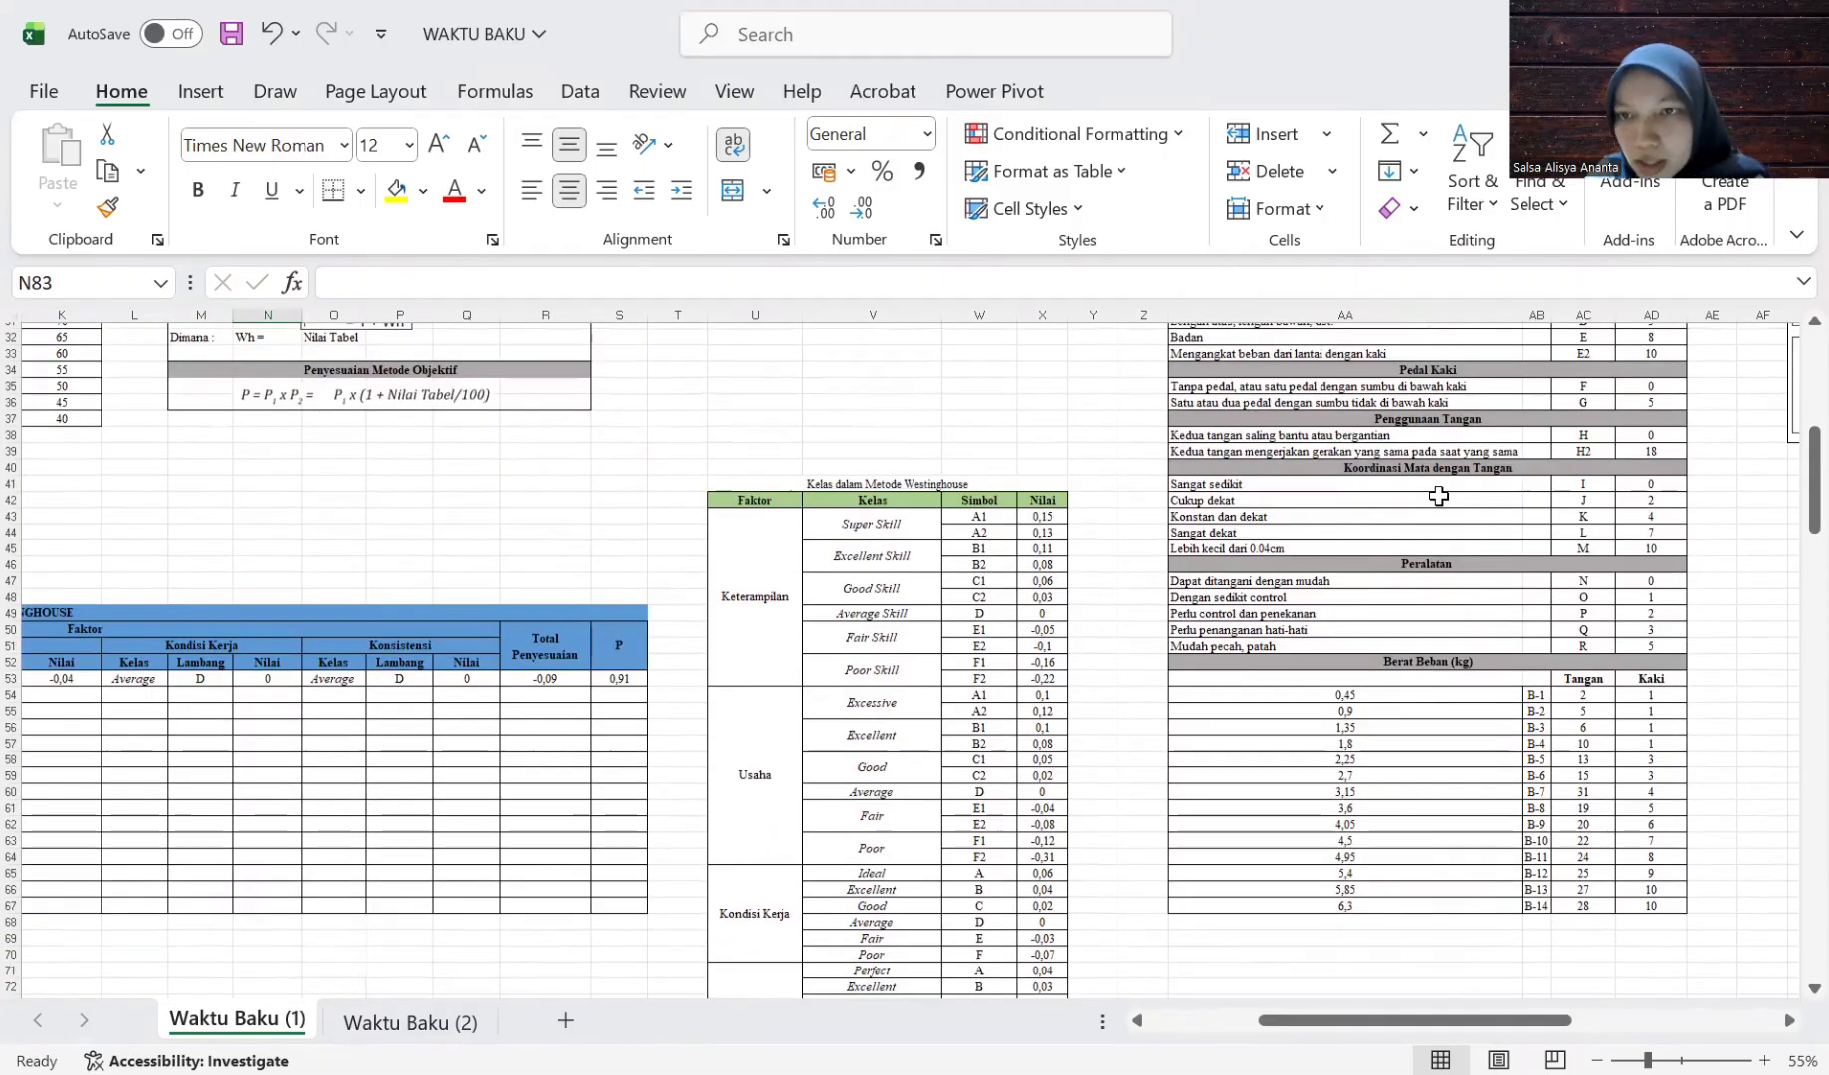
{"action": "scroll", "coordinate": [1337, 546], "scroll_direction": "down", "scroll_amount": 1}
{"action": "type", "text": "Sangat dekat"}
{"action": "key", "text": "Tab"}
{"action": "type", "text": "L"}
{"action": "key", "text": "Tab"}
Link the Koordinasi Mata dengan Tangan Nilai in P83 to the Penyesuaian value 4 in AD43.
{"action": "scroll", "coordinate": [1571, 405], "scroll_direction": "up", "scroll_amount": 2}
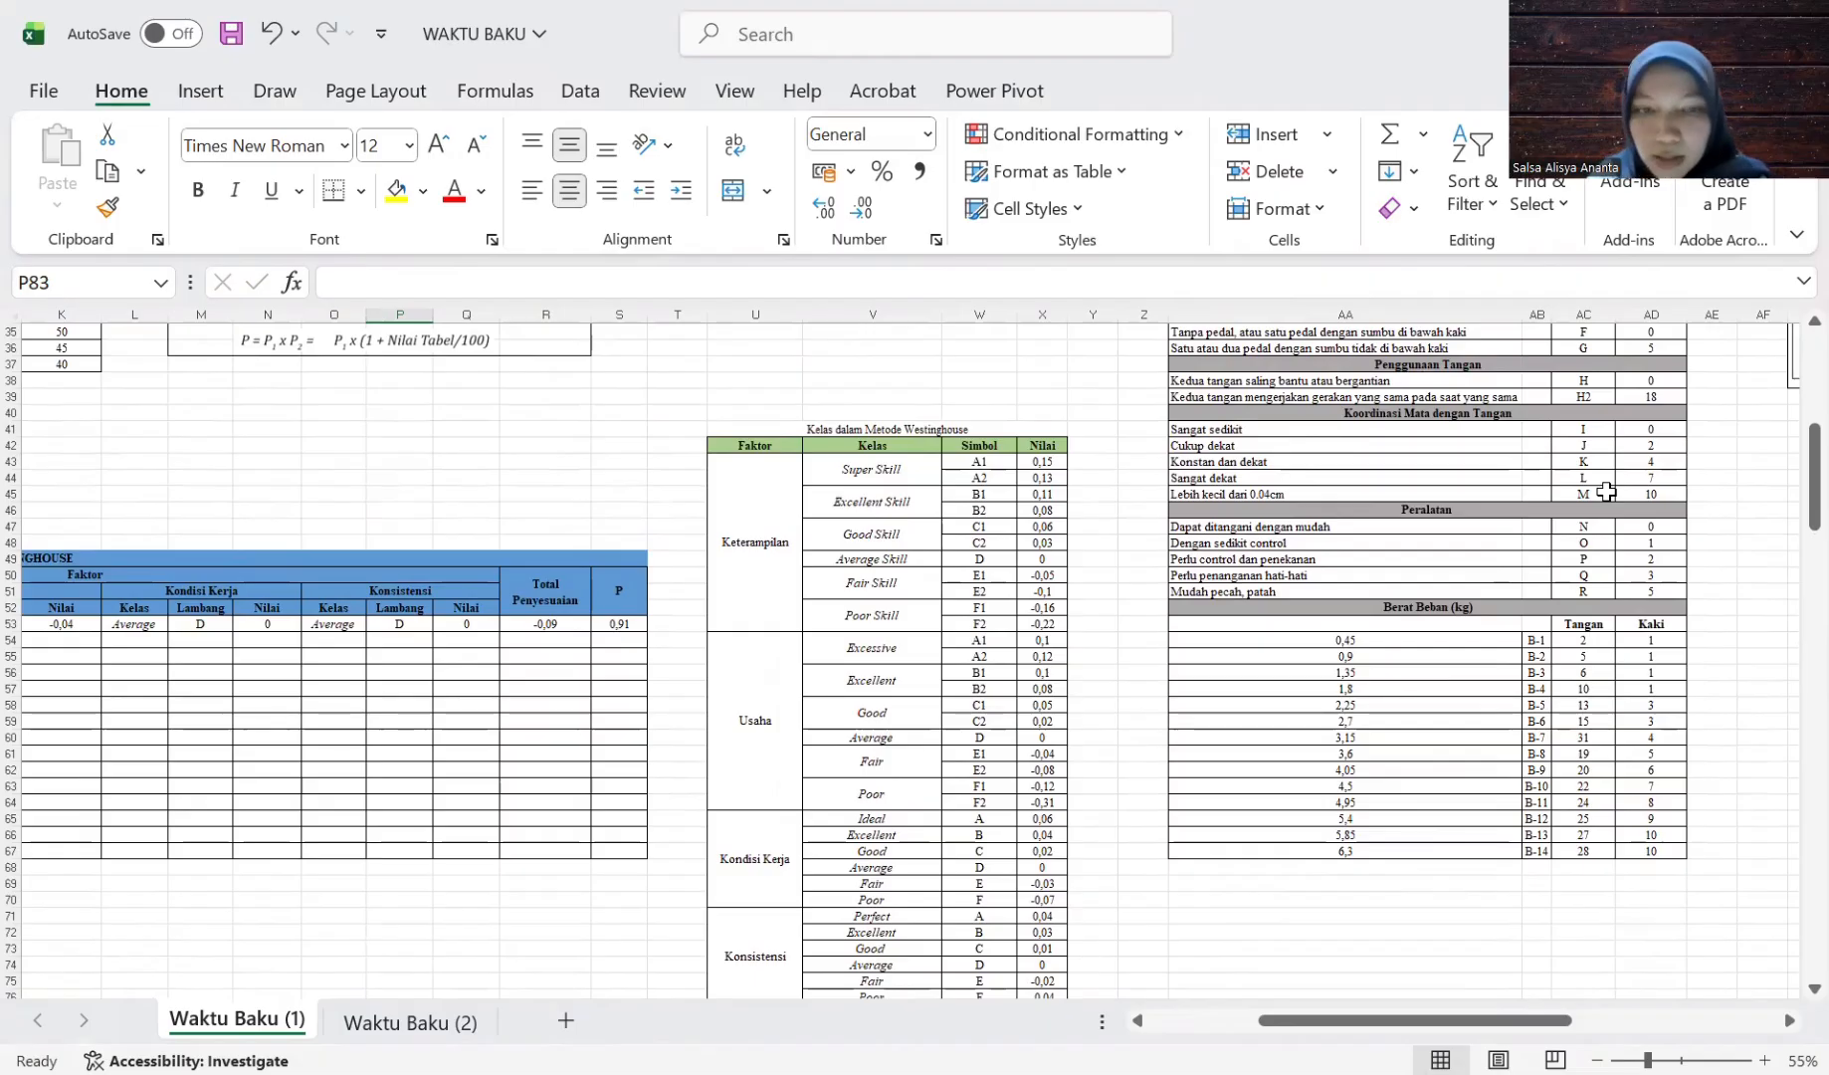
{"action": "type", "text": "="}
{"action": "scroll", "coordinate": [1692, 375], "scroll_direction": "up", "scroll_amount": 1}
{"action": "left_click", "coordinate": [1671, 343]}
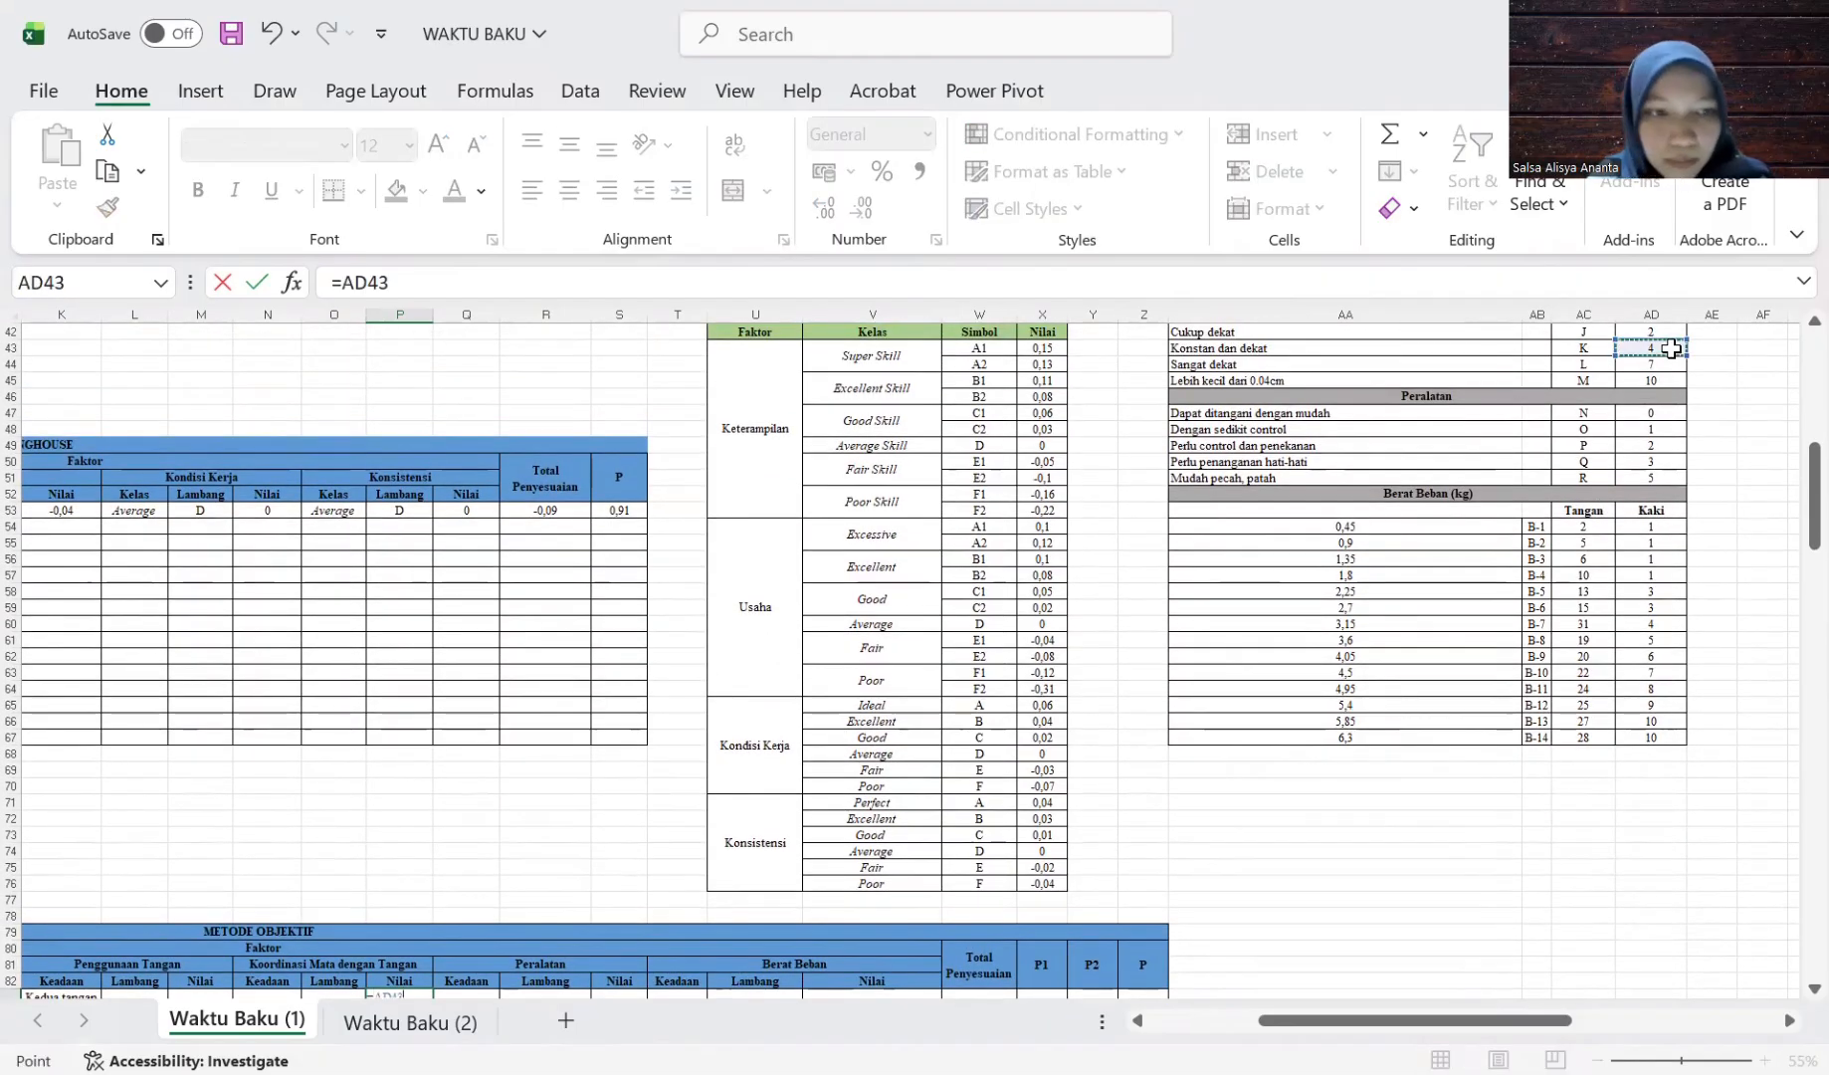
{"action": "key", "text": "Return"}
Fill Peralatan in Q83:S83 with "Dengan sedikit control", symbol O and value 1 from the reference table.
{"action": "key", "text": "Up"}
{"action": "key", "text": "Right"}
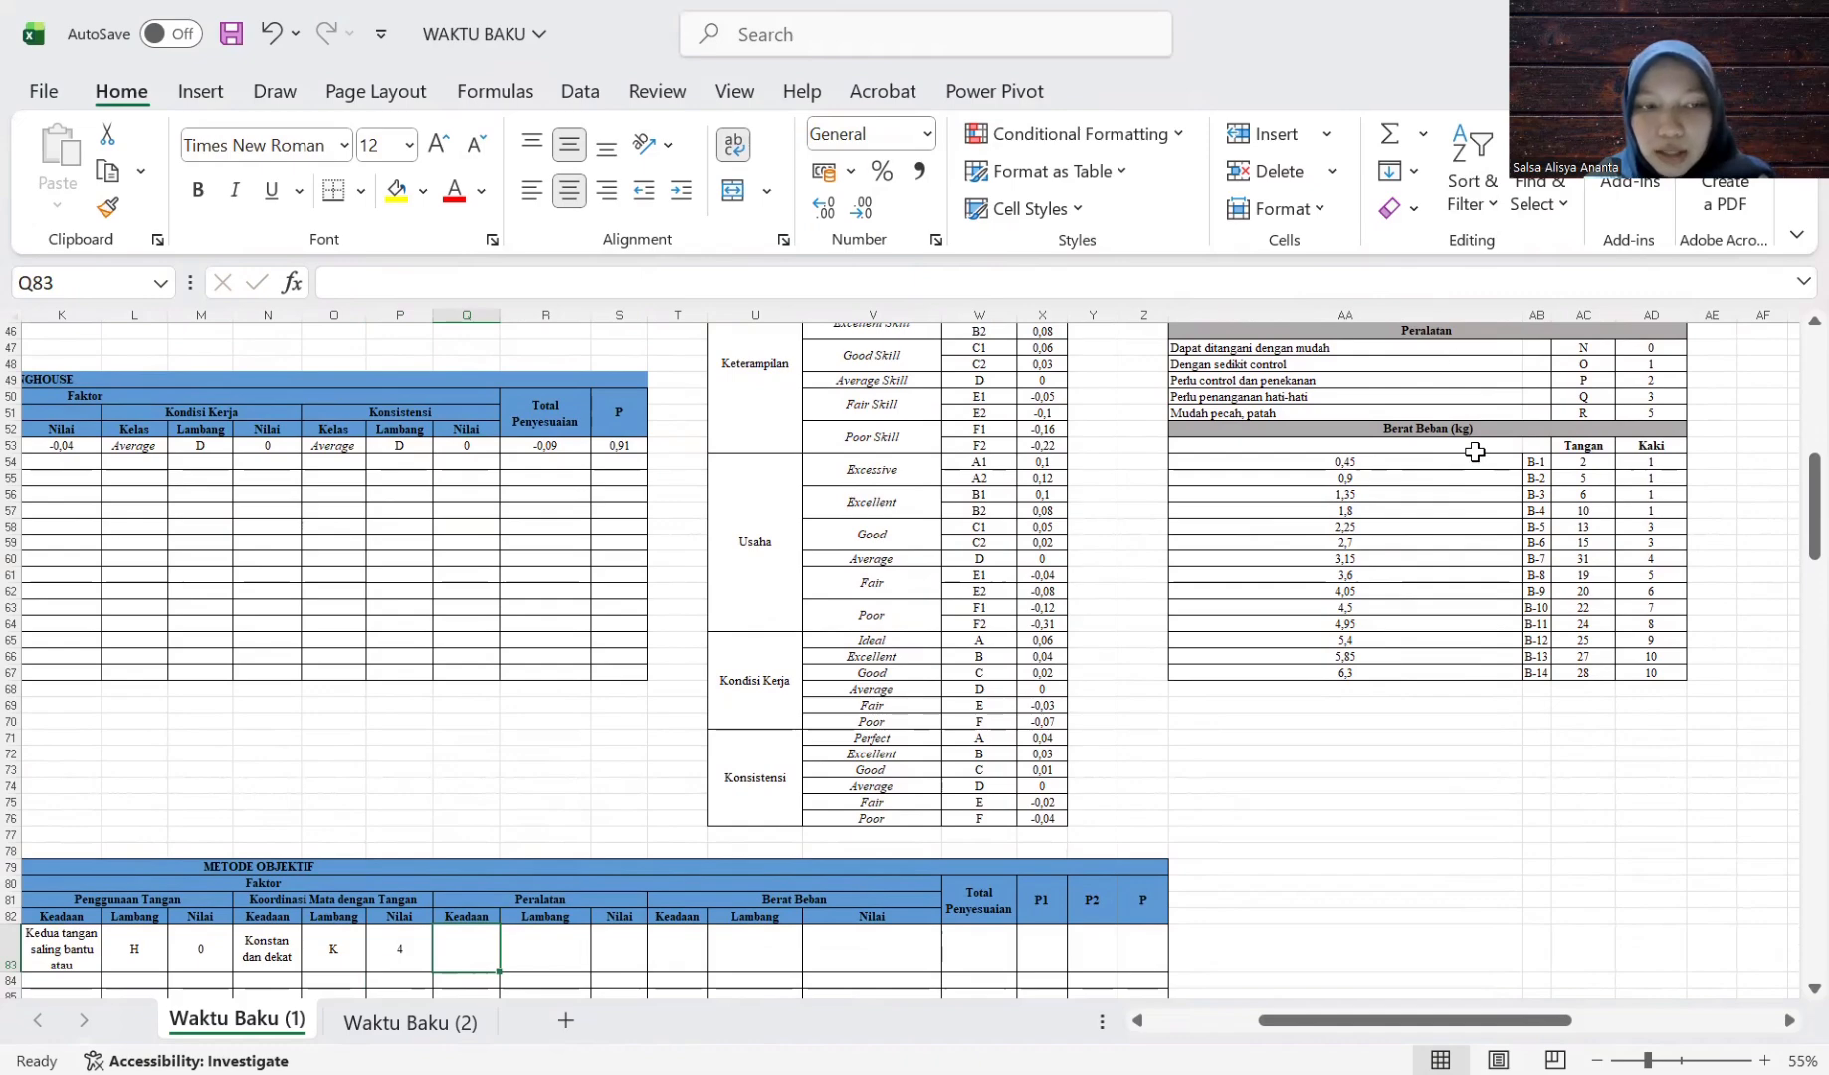
{"action": "type", "text": "="}
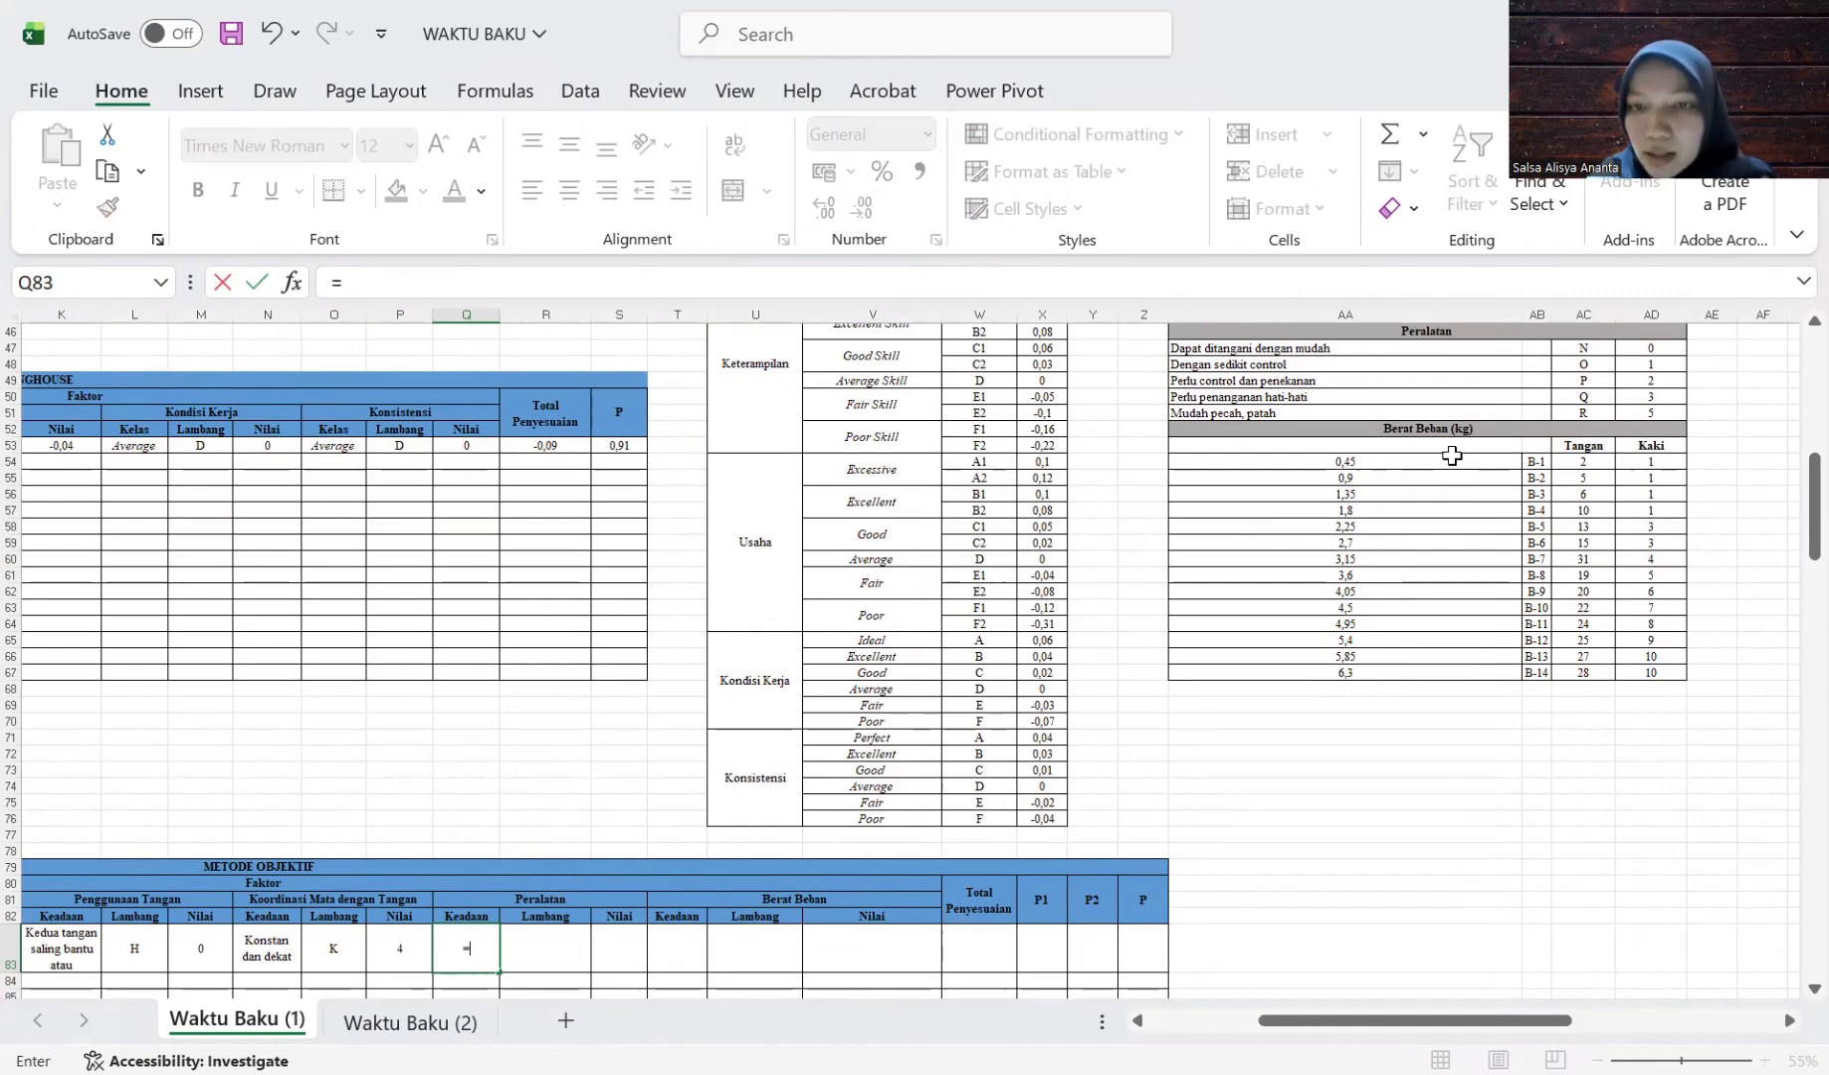
{"action": "scroll", "coordinate": [1467, 475], "scroll_direction": "up", "scroll_amount": 2}
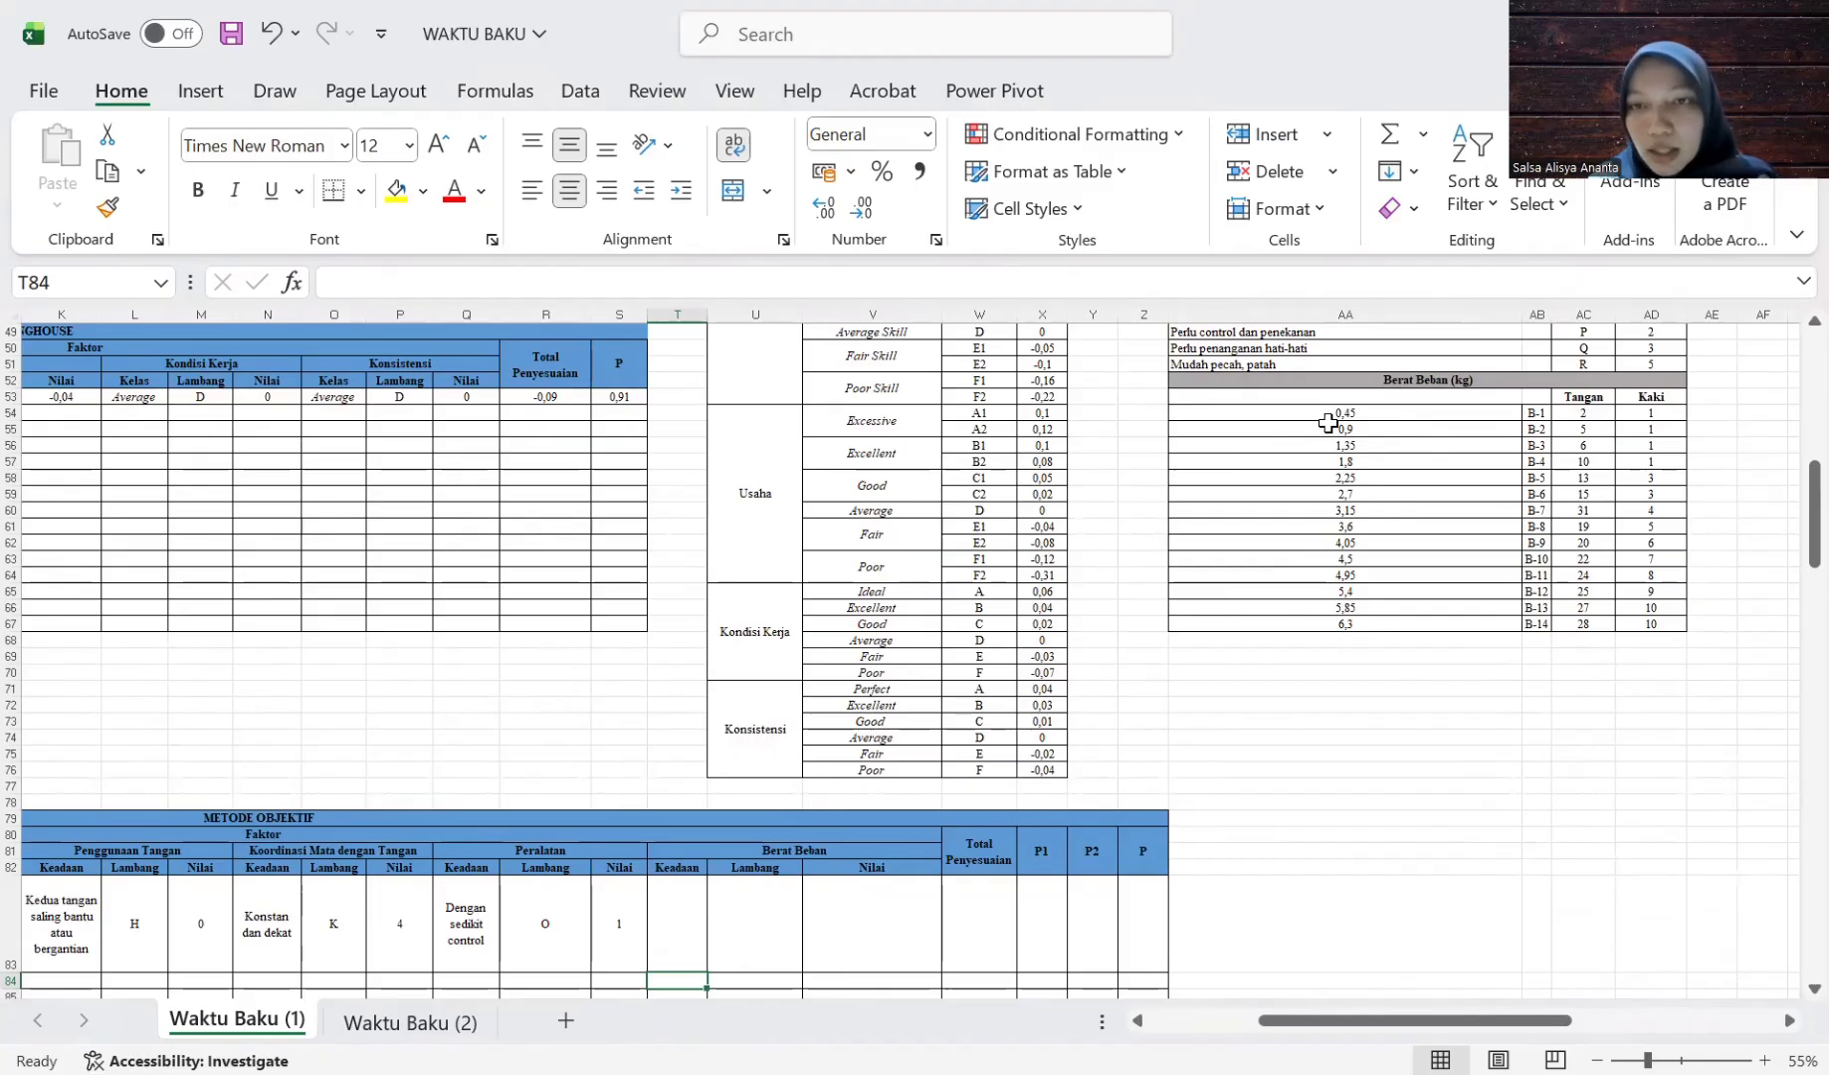
Fill Berat Beban in T83:V83 from reference row 54 with weight 0,45, symbol B-1 and the Tangan value 2.
{"action": "left_click", "coordinate": [695, 883]}
{"action": "type", "text": "="}
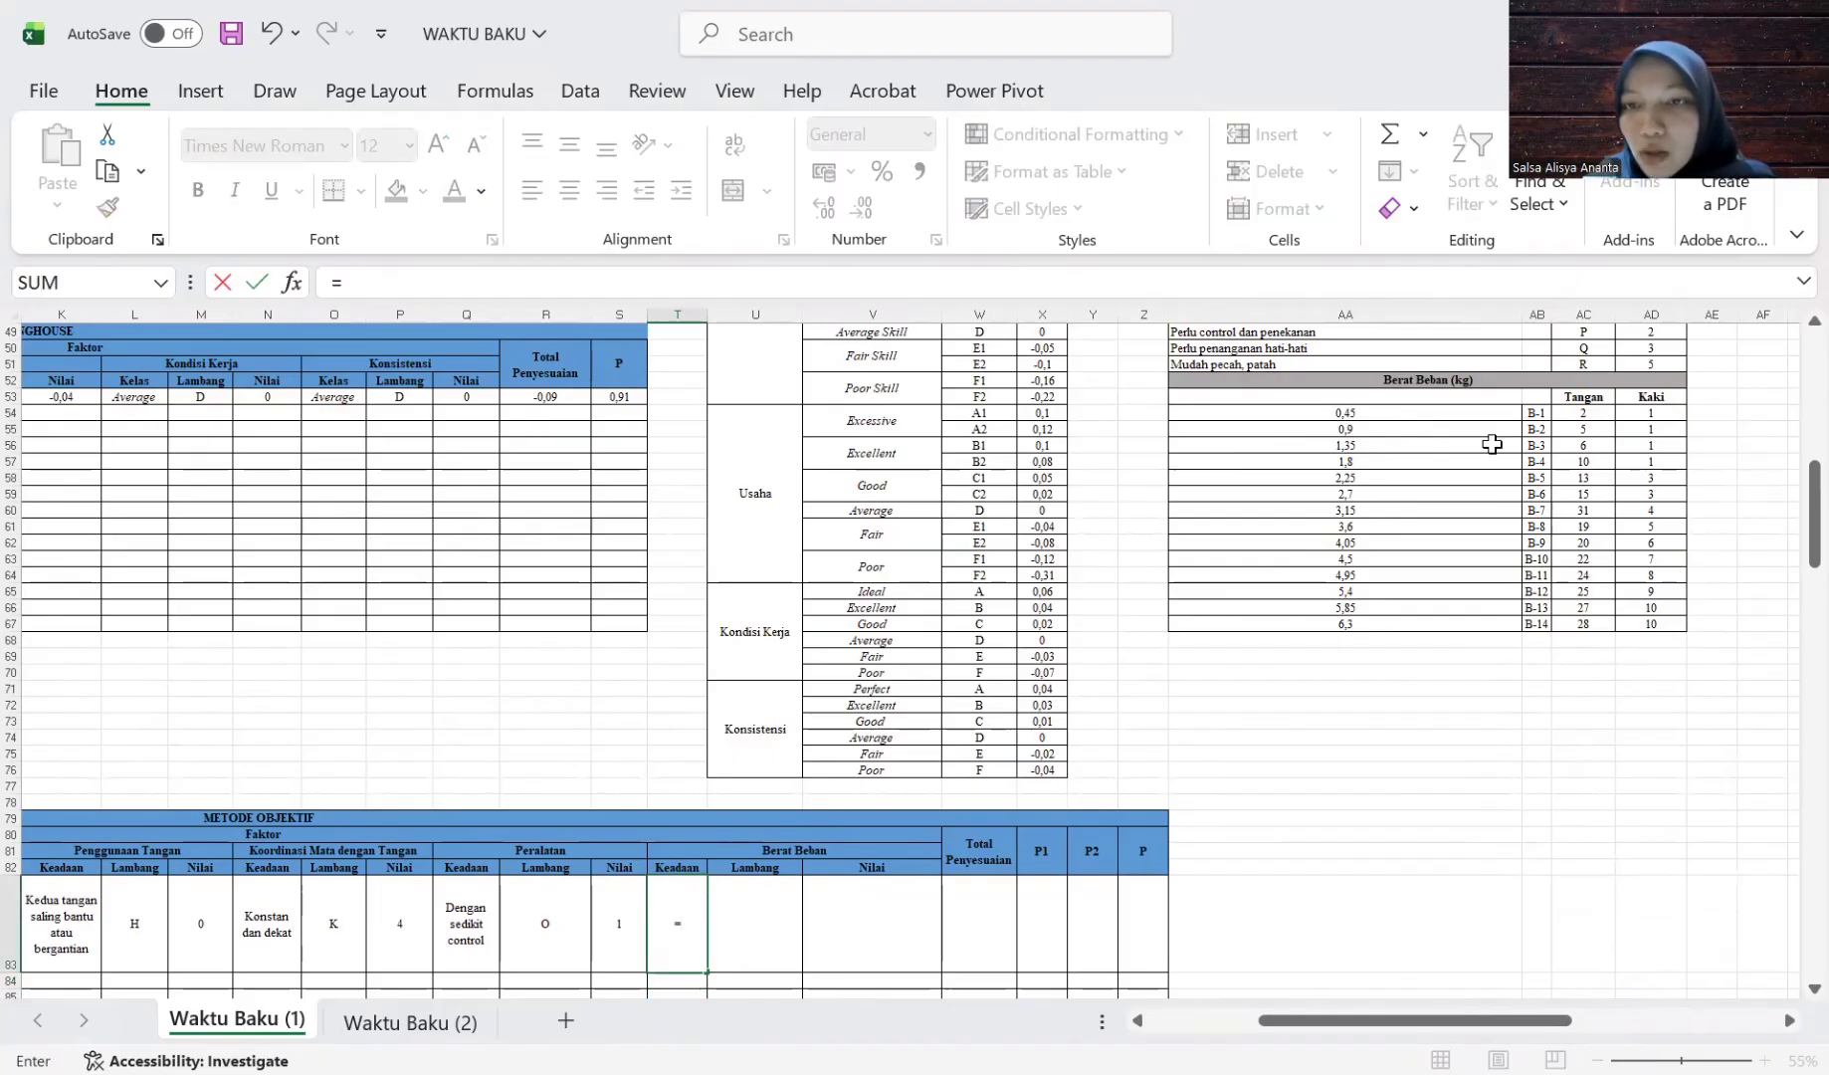
{"action": "left_click", "coordinate": [1362, 412]}
{"action": "key", "text": "Return"}
{"action": "key", "text": "Right"}
{"action": "left_click", "coordinate": [860, 923]}
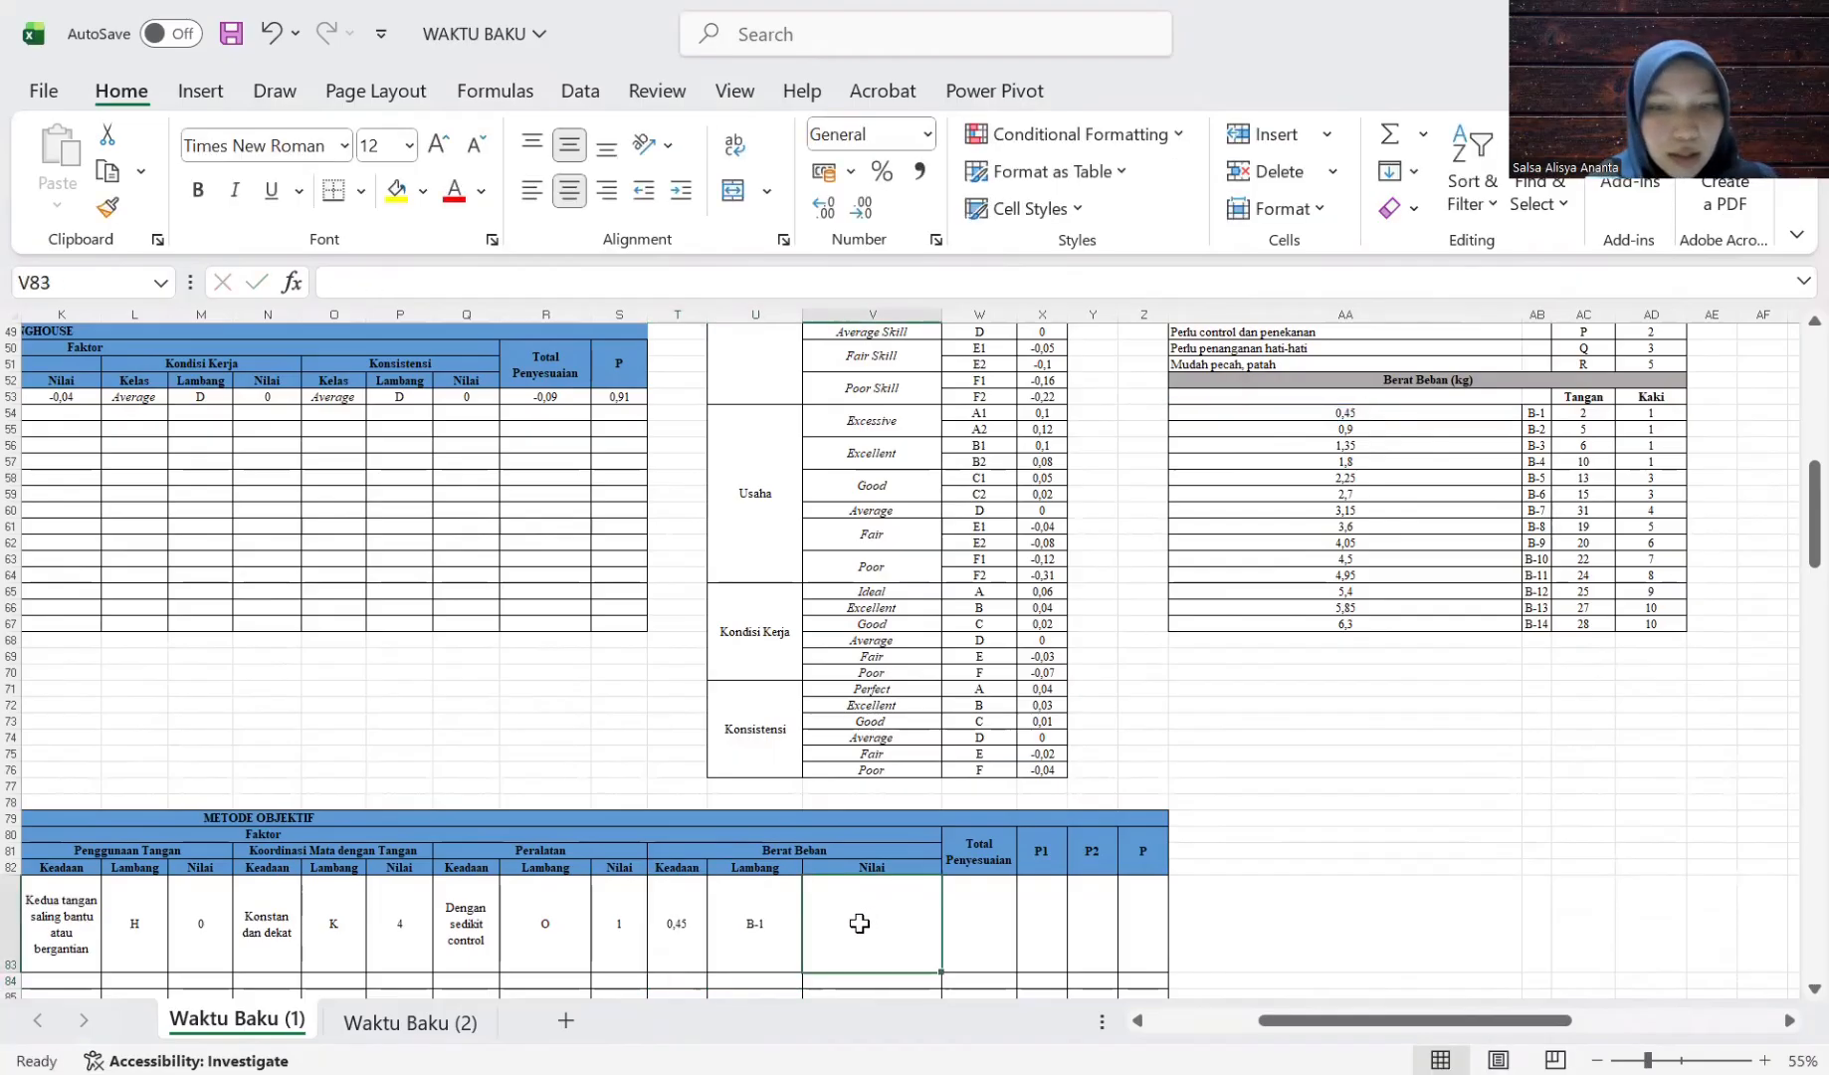
{"action": "type", "text": "="}
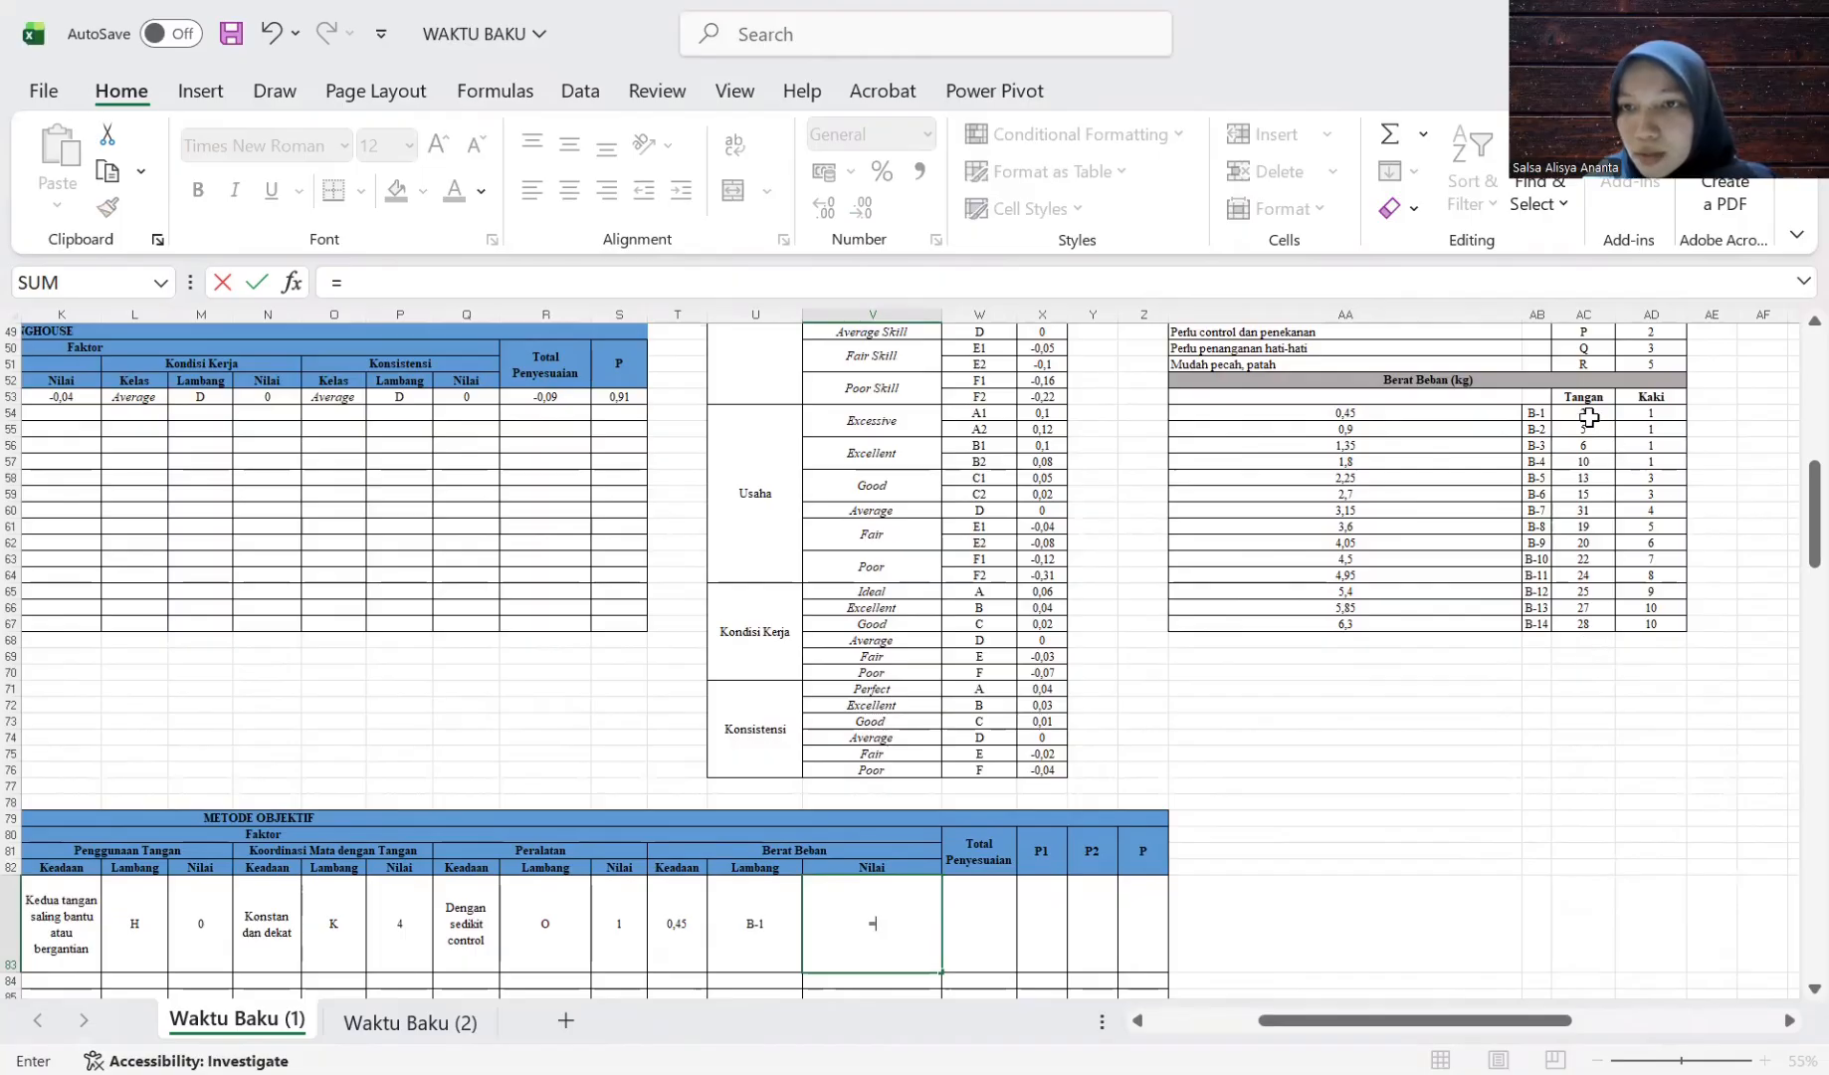
{"action": "left_click", "coordinate": [1589, 417]}
{"action": "key", "text": "Return"}
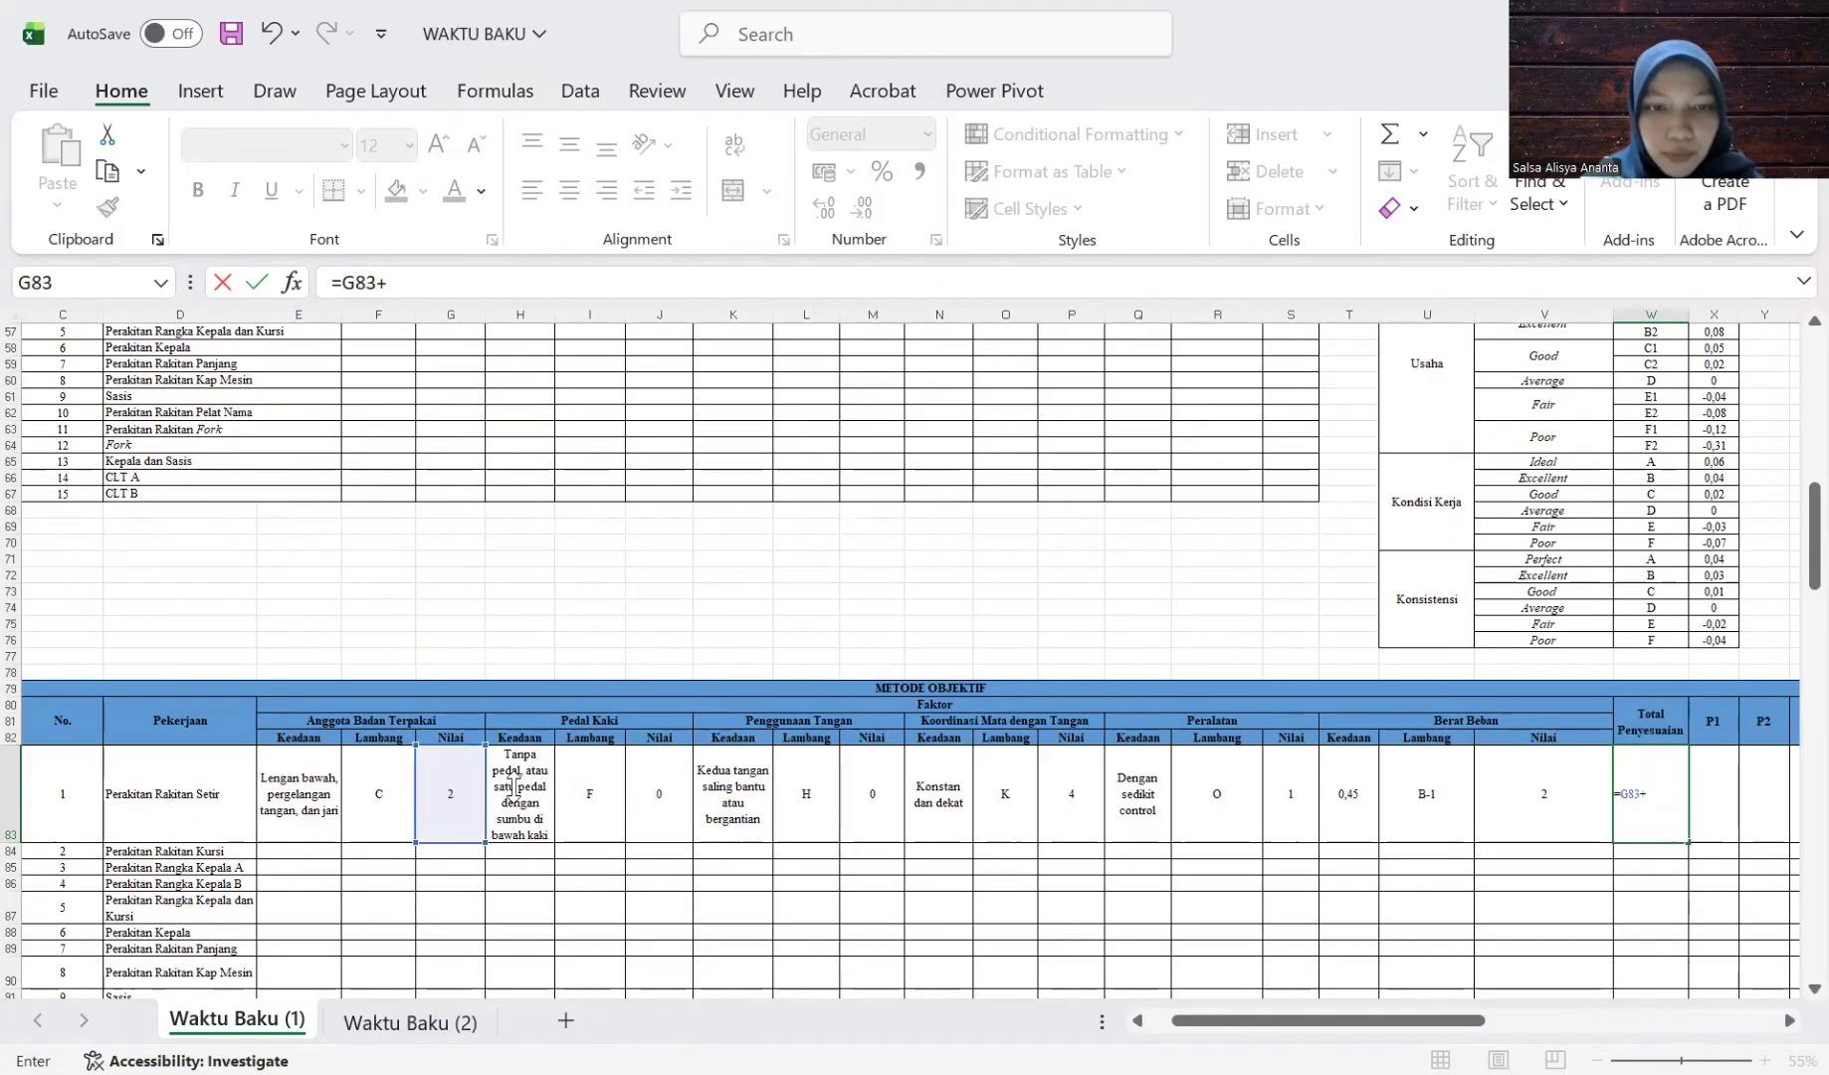
Calculate the Total Penyesuaian in W83 by adding all six Nilai cells with =G83+J83+M83+P83+S83+V83.
{"action": "left_click", "coordinate": [682, 761]}
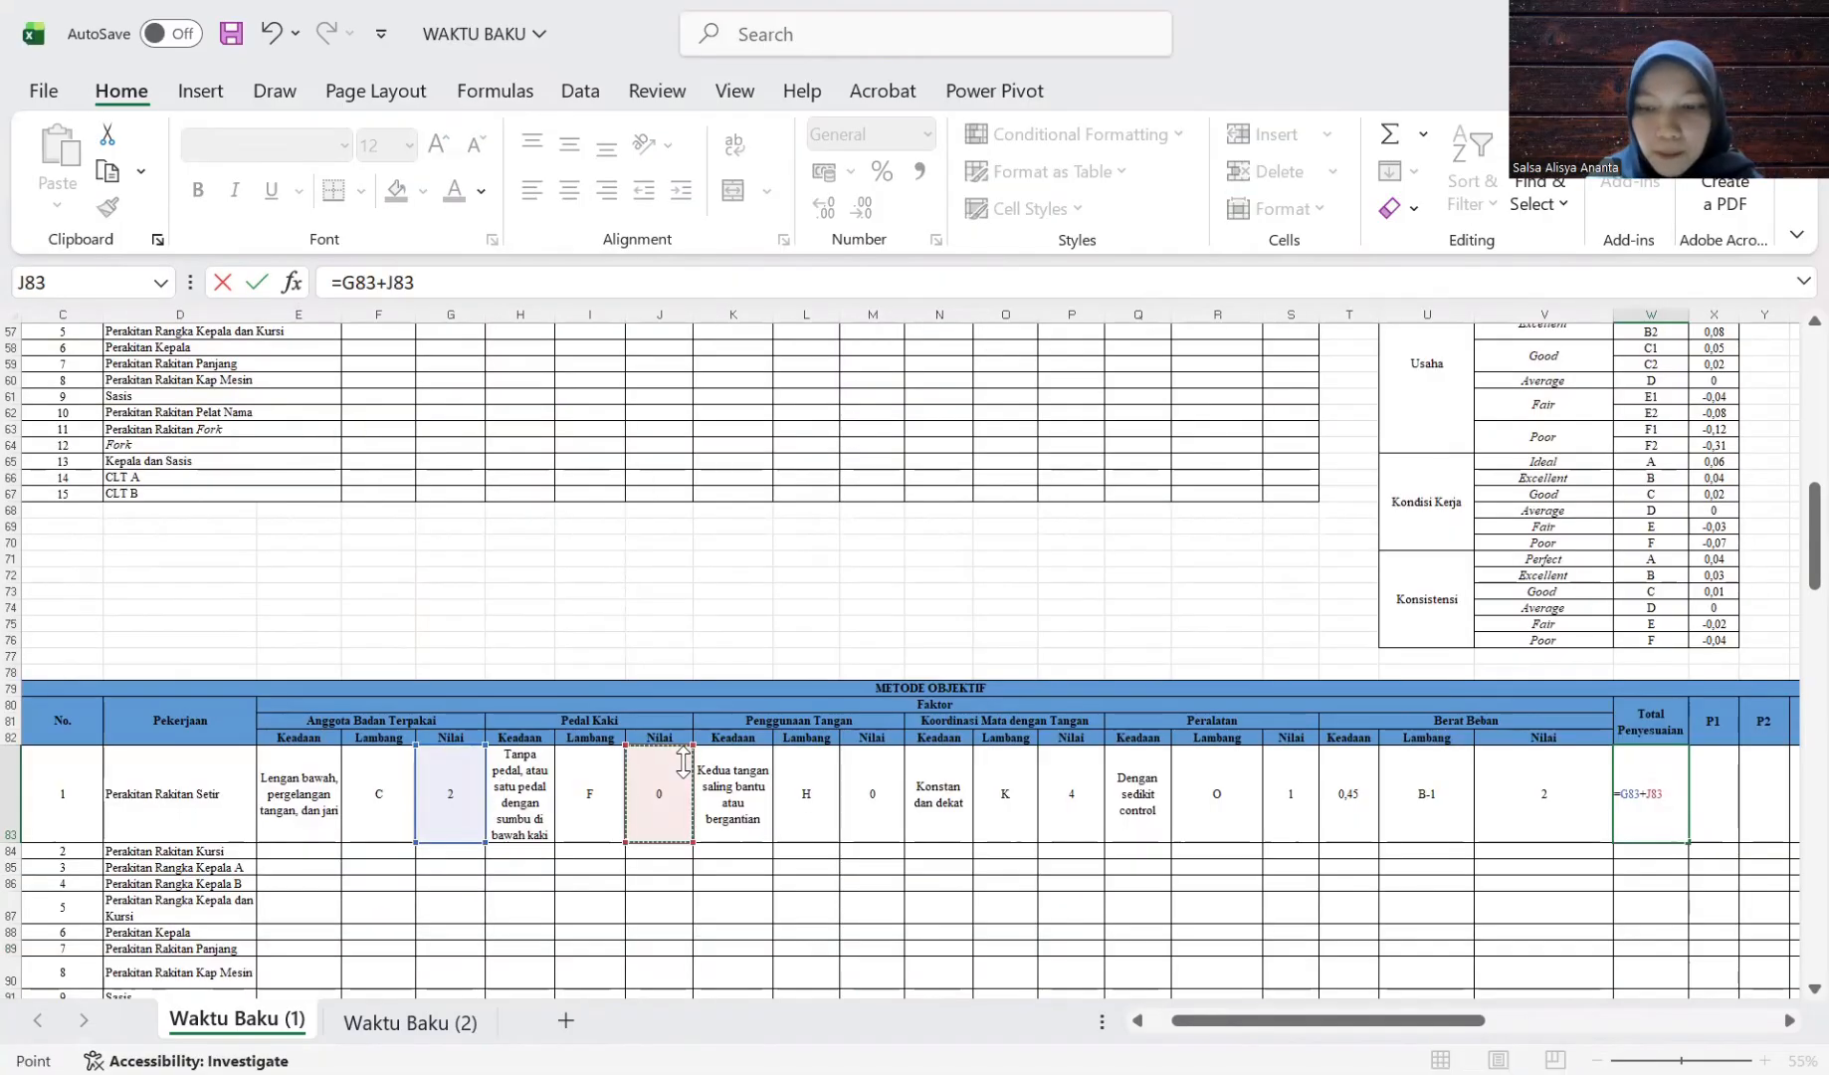
{"action": "type", "text": "+"}
{"action": "left_click", "coordinate": [872, 794]}
{"action": "type", "text": "+"}
{"action": "left_click", "coordinate": [1071, 794]}
{"action": "type", "text": "+"}
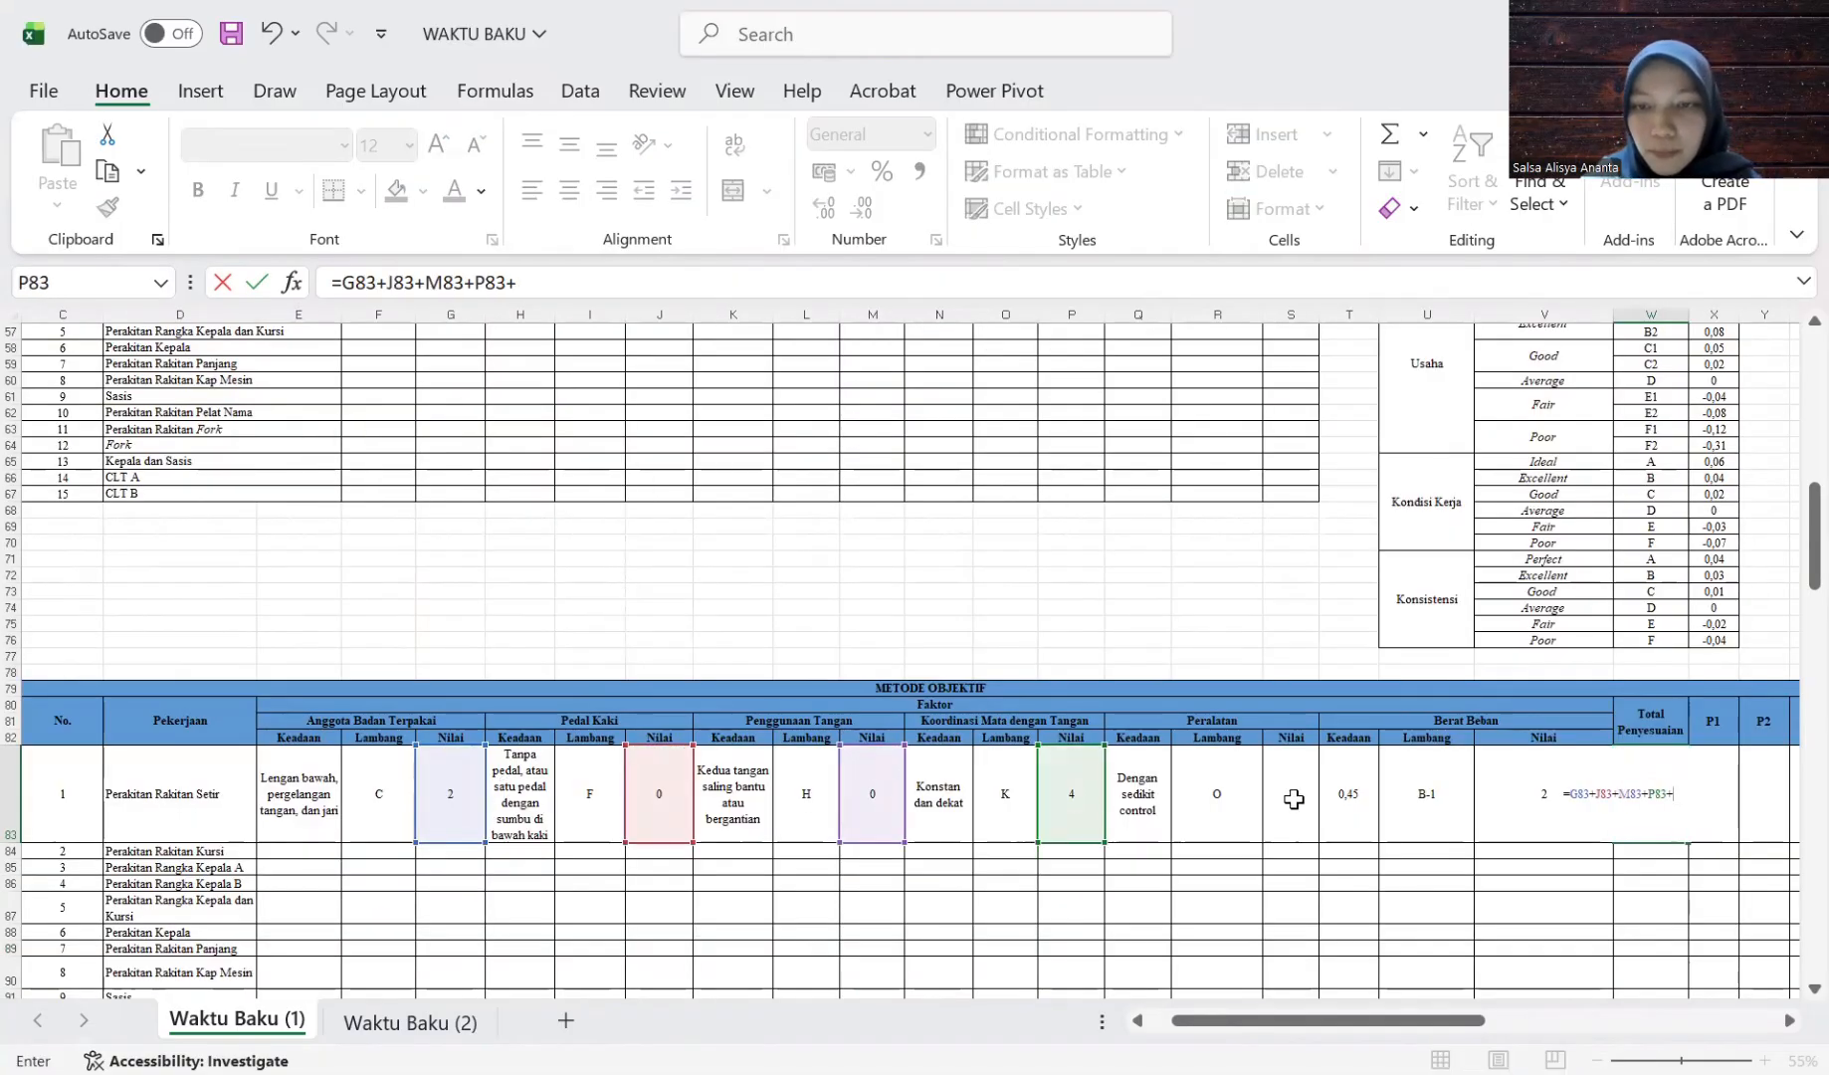
{"action": "left_click", "coordinate": [1294, 799]}
{"action": "type", "text": "+"}
{"action": "left_click", "coordinate": [1514, 788]}
{"action": "key", "text": "Return"}
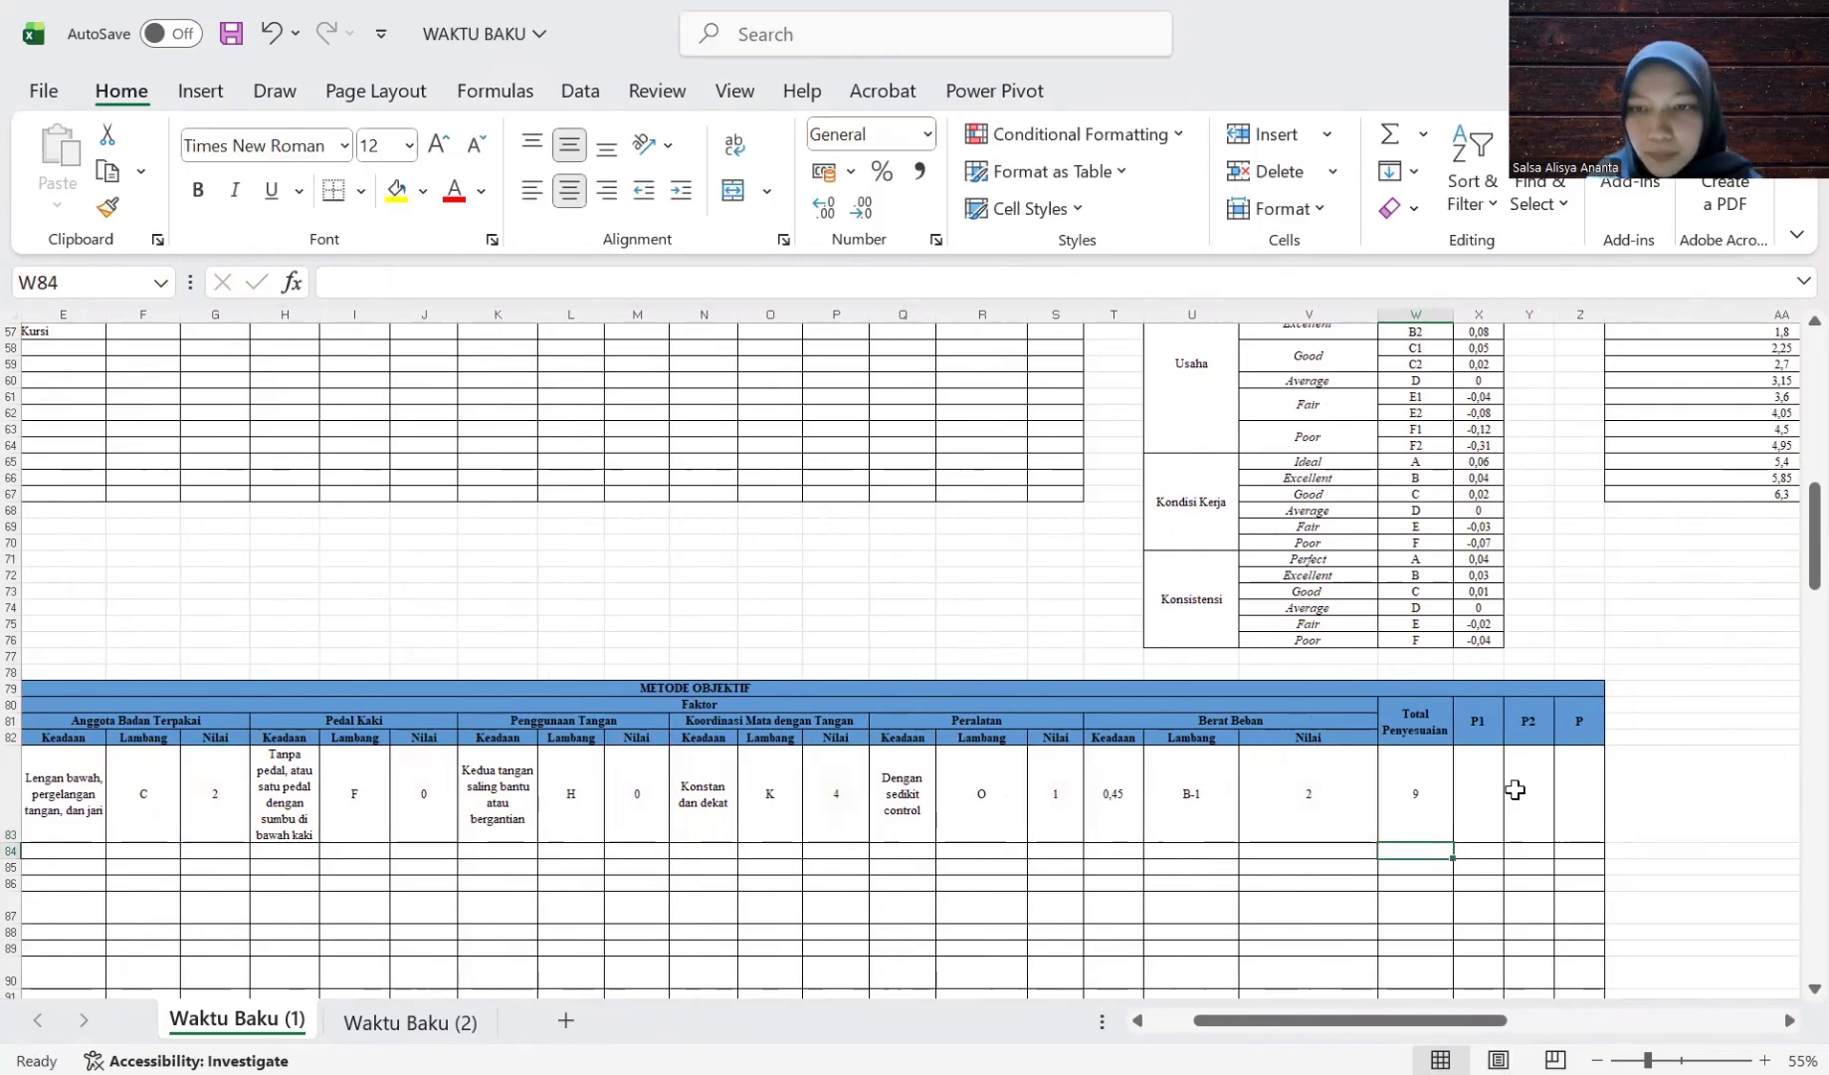
{"action": "key", "text": "Up"}
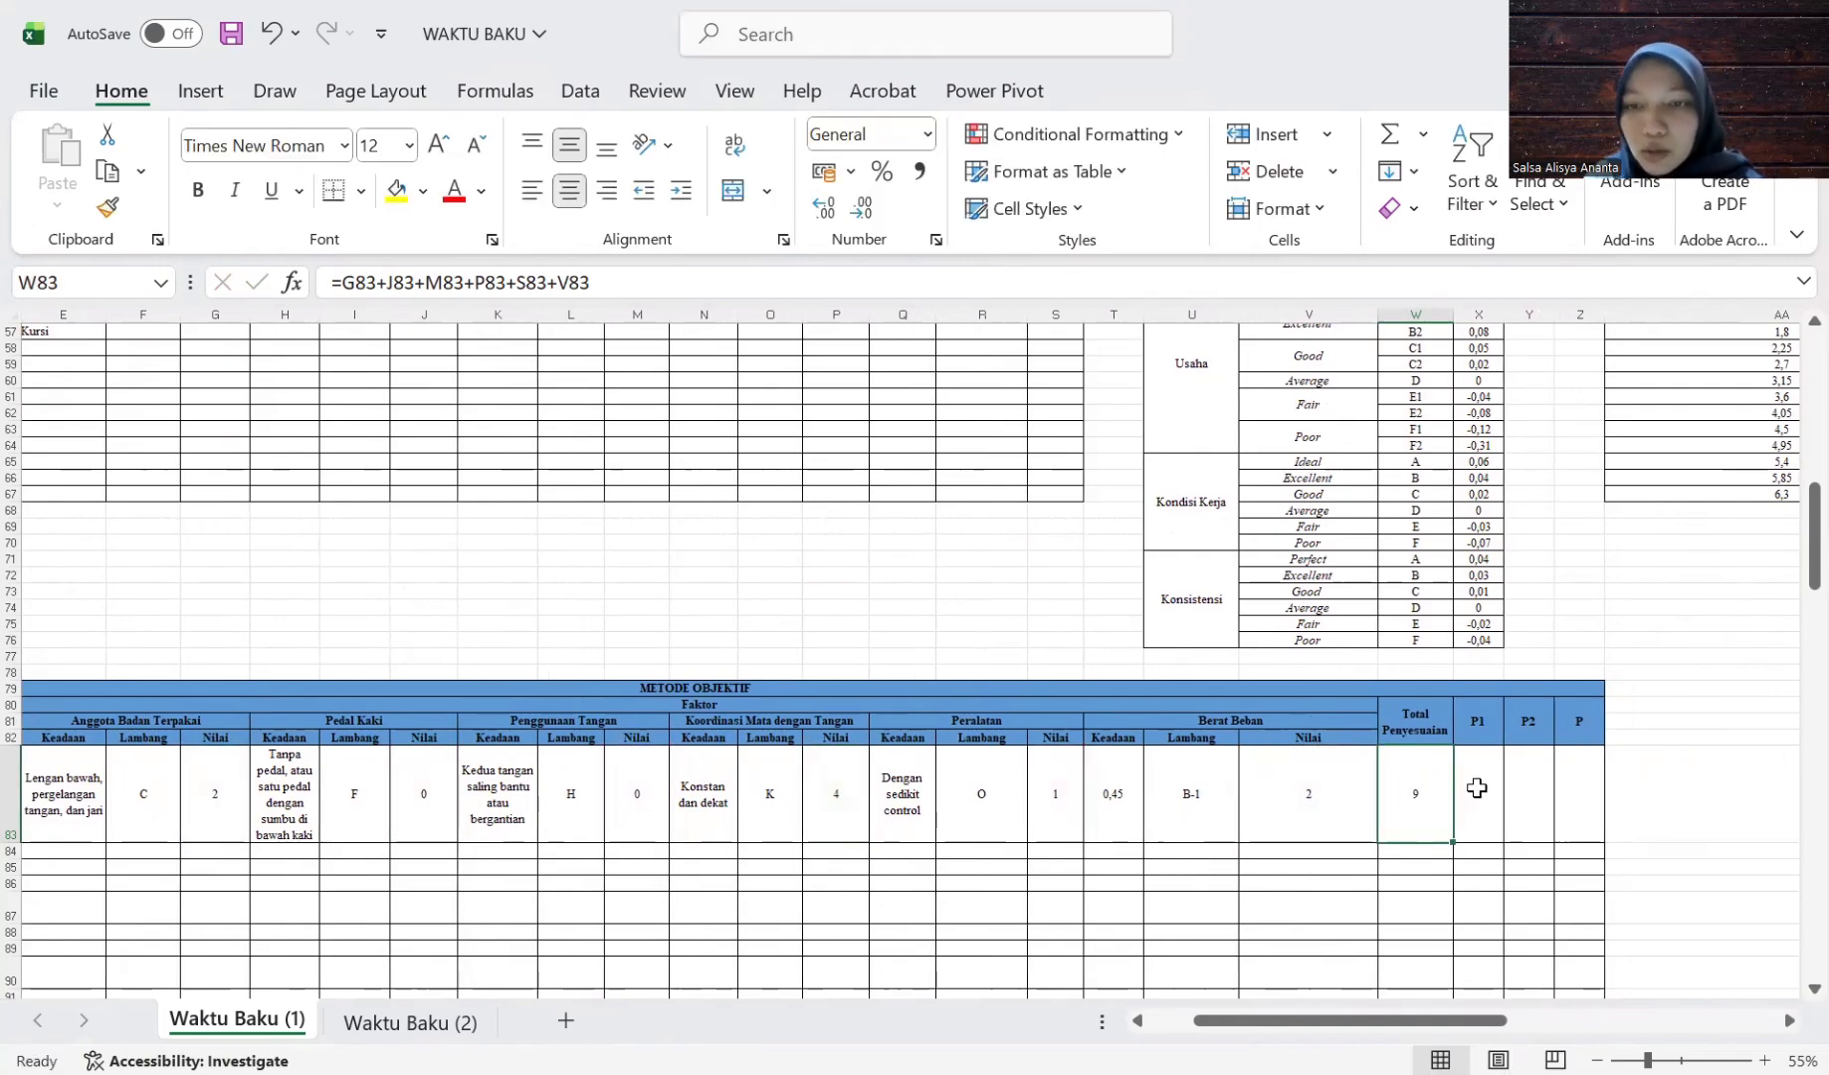
Enter 1 as the P1 value in X83 for Perakitan Rakitan Setir in the Metode Objektif table.
{"action": "left_click", "coordinate": [1477, 787]}
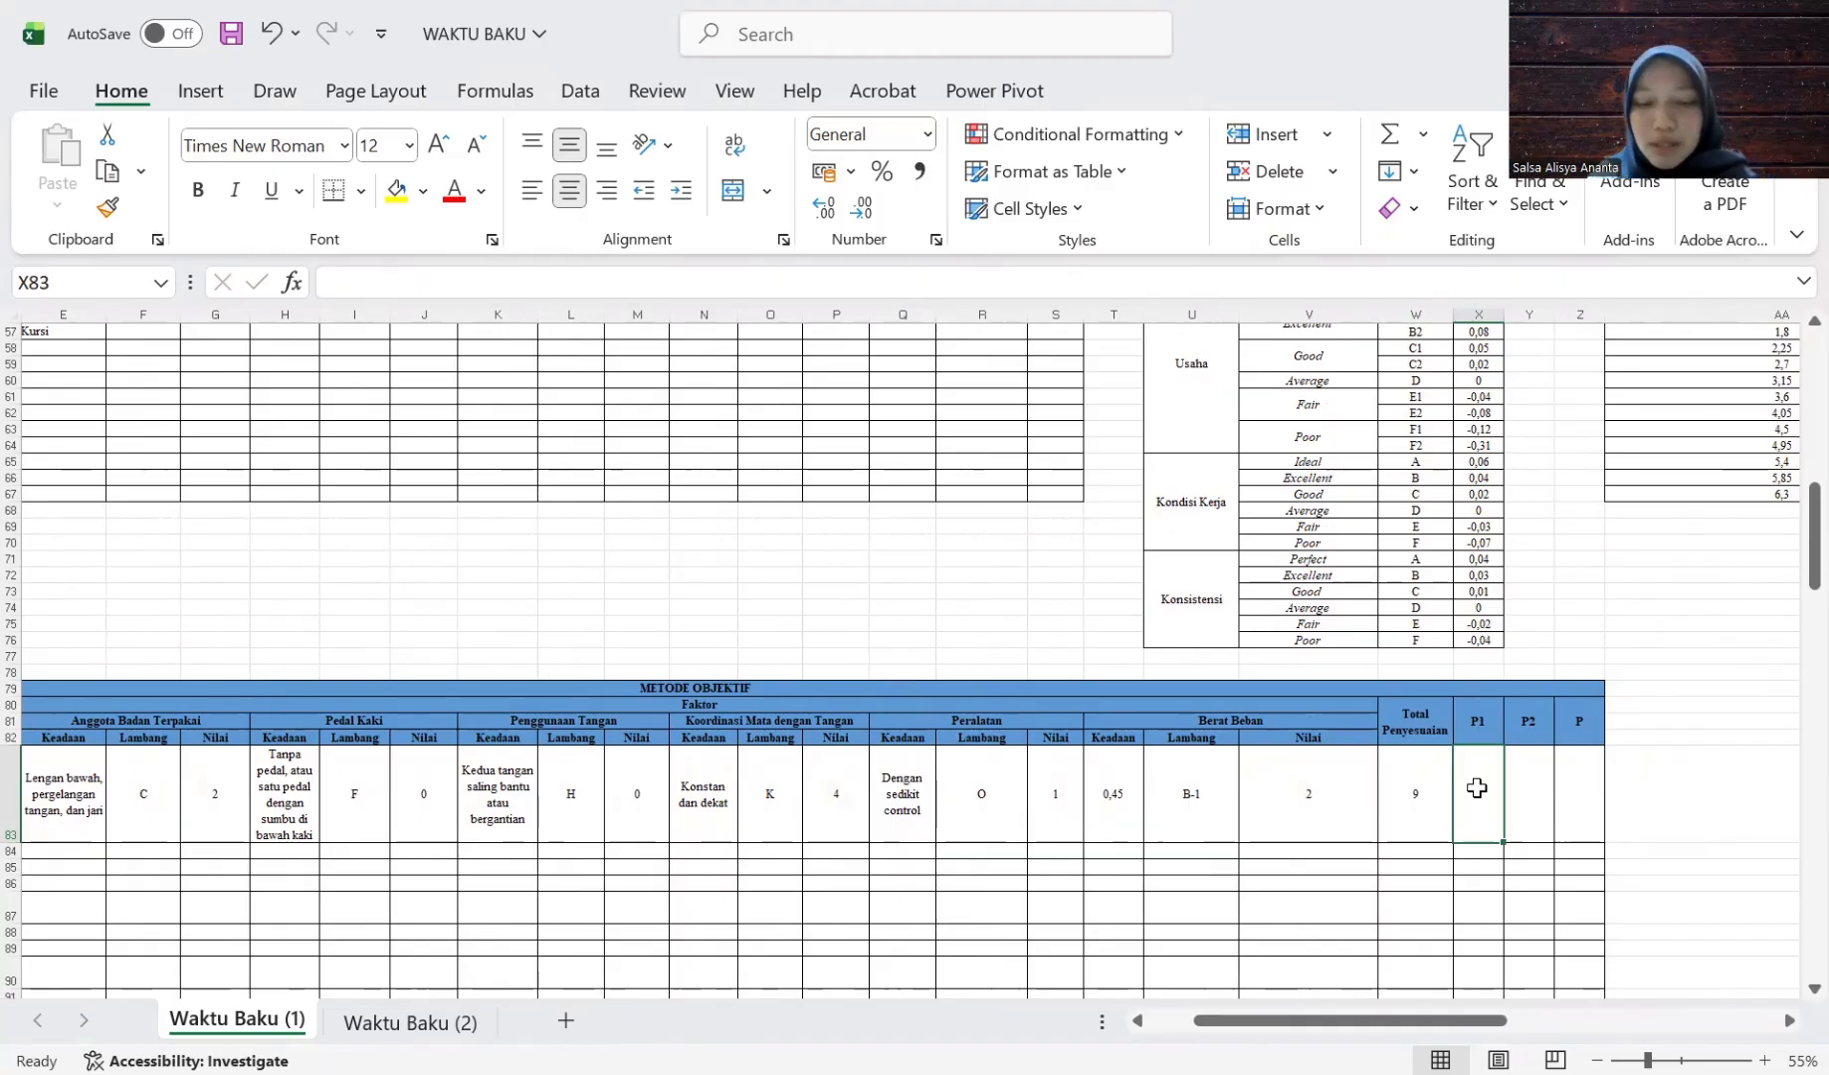
{"action": "scroll", "coordinate": [1477, 787], "scroll_direction": "up", "scroll_amount": 14}
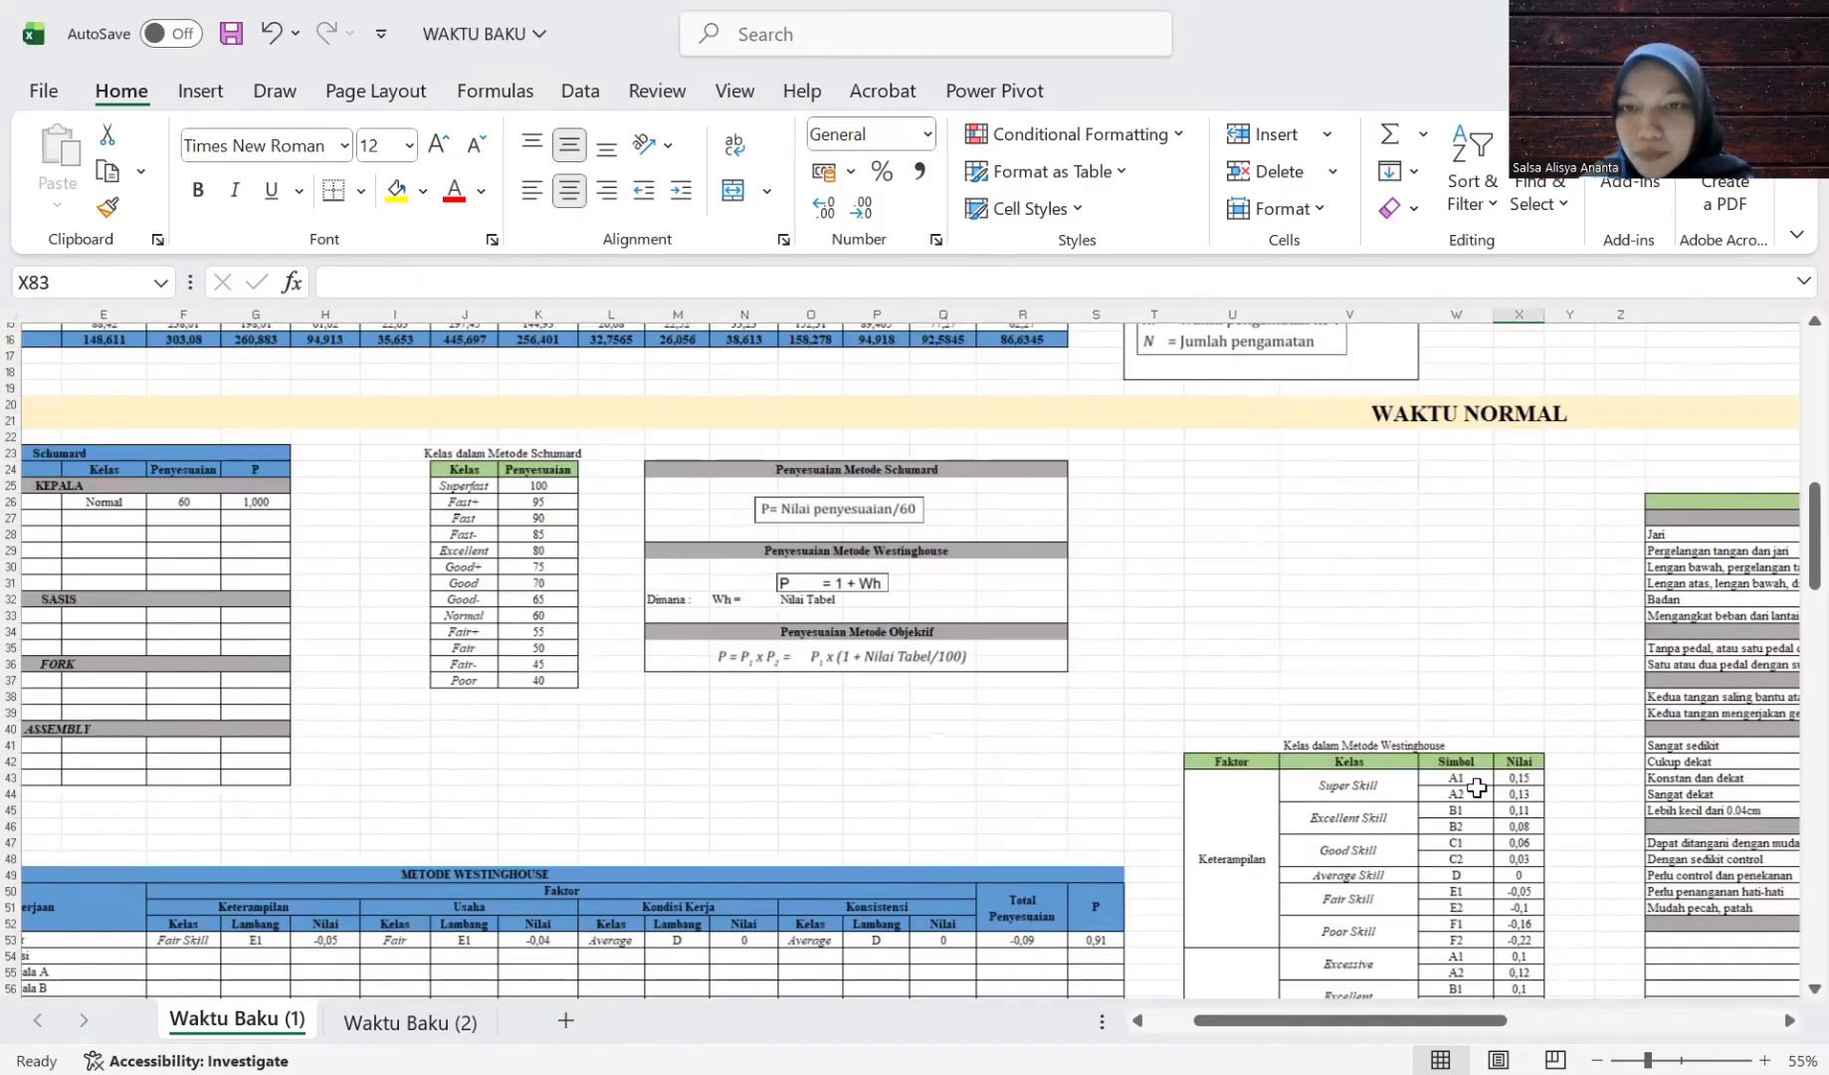
{"action": "scroll", "coordinate": [1477, 787], "scroll_direction": "up", "scroll_amount": 2}
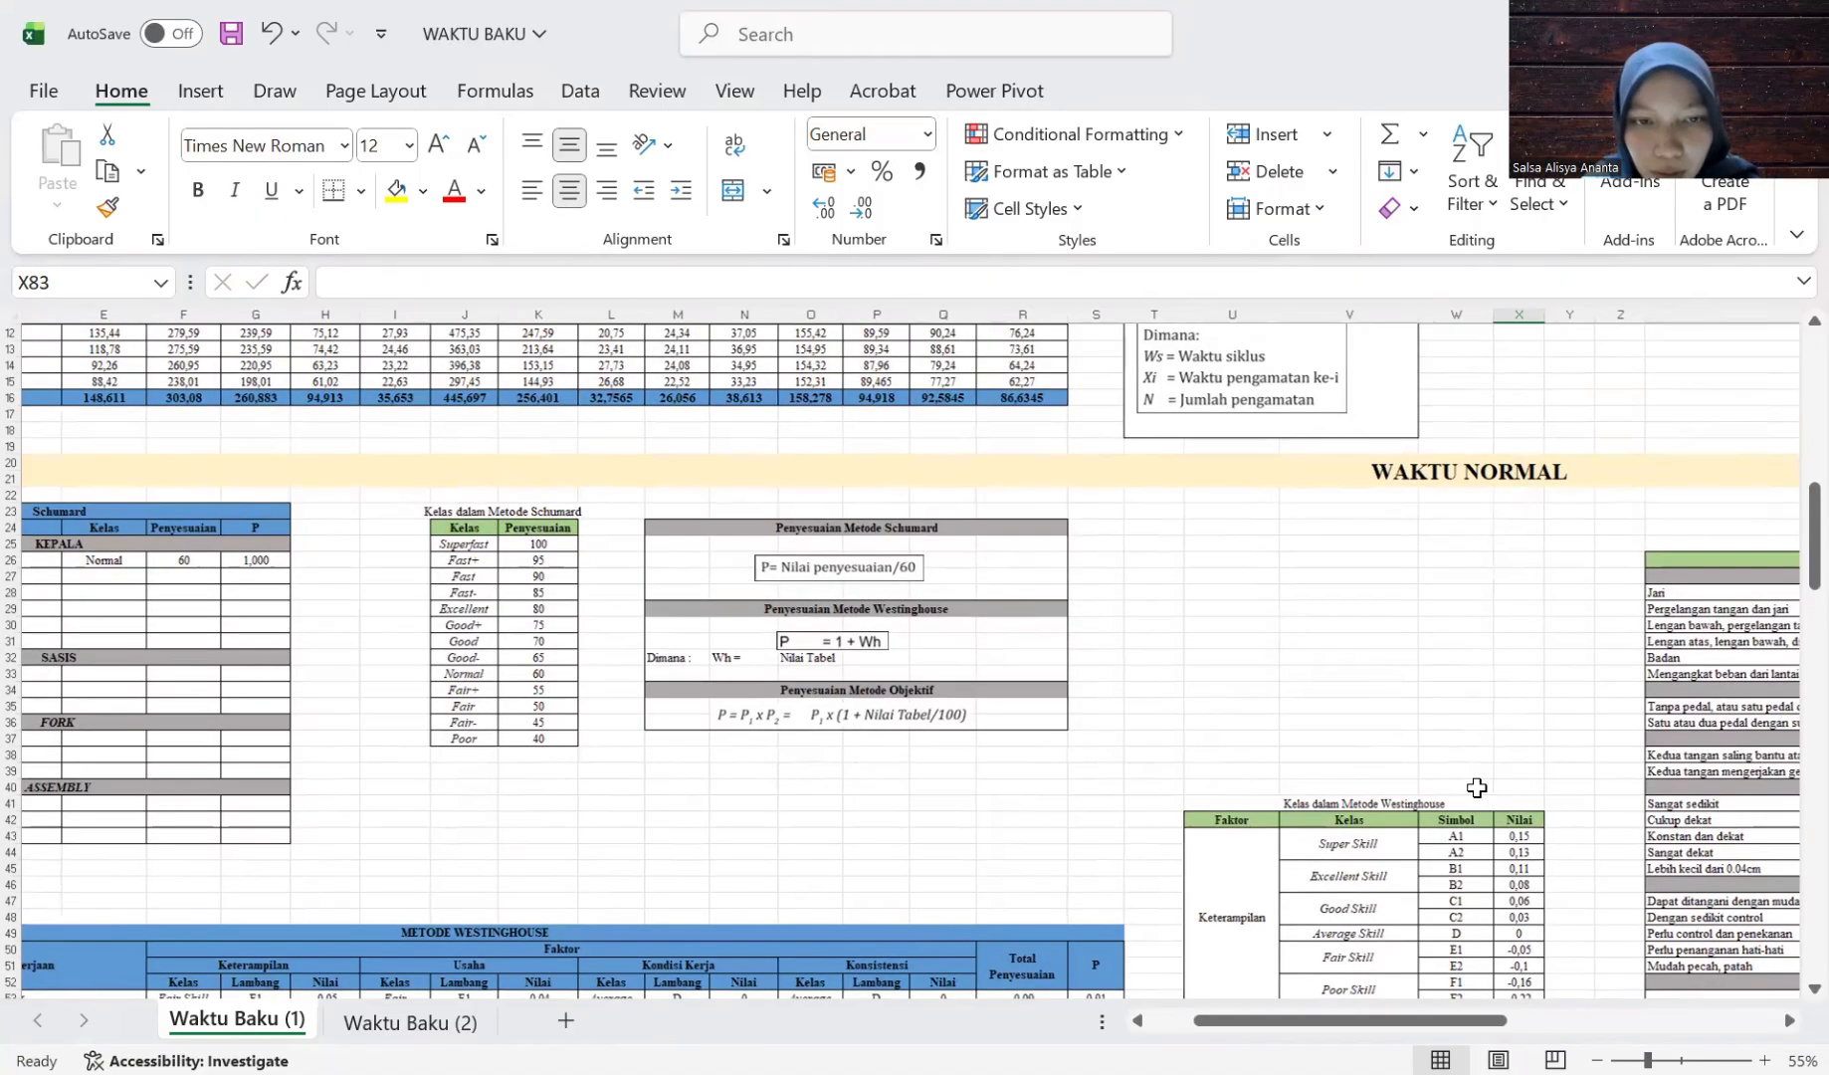
{"action": "scroll", "coordinate": [1477, 787], "scroll_direction": "right", "scroll_amount": 1}
{"action": "type", "text": "1"}
{"action": "key", "text": "Return"}
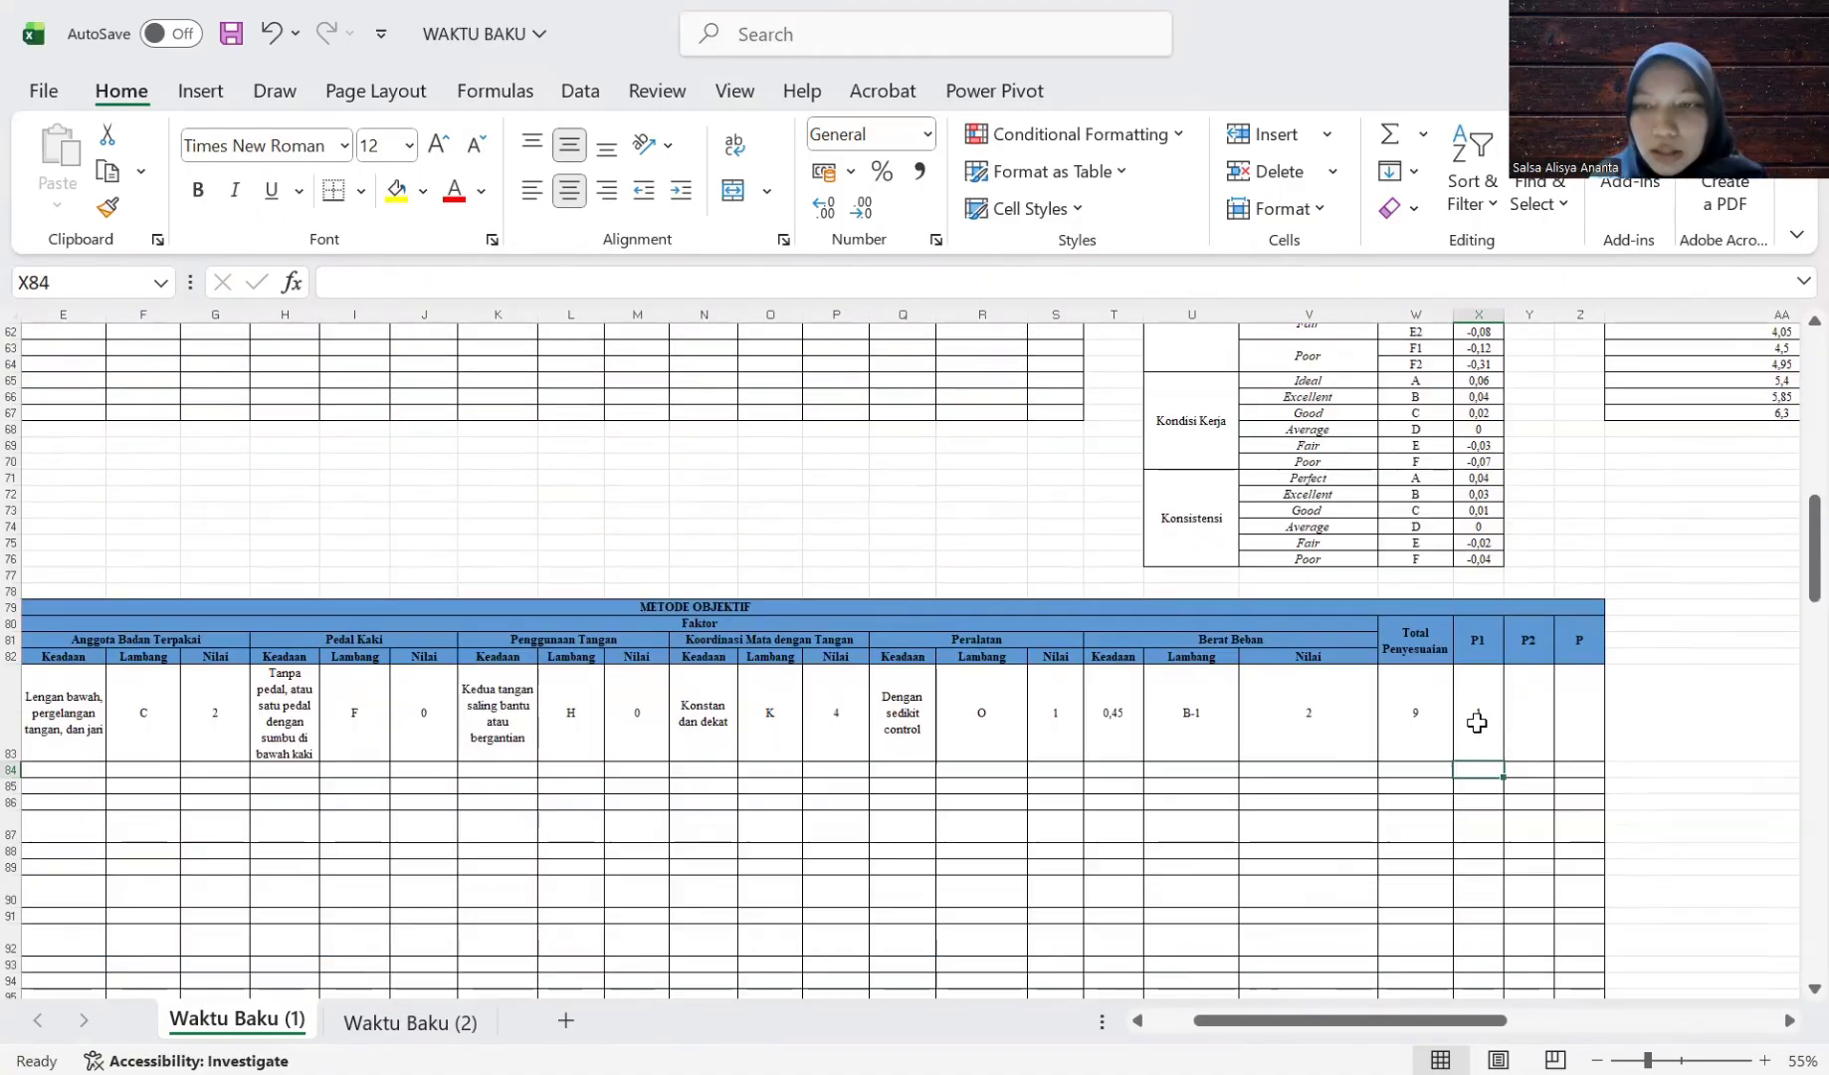
Calculate P2 in Y83 from the Total Penyesuaian with the formula =1+W83/100.
{"action": "key", "text": "Right"}
{"action": "key", "text": "Up"}
{"action": "type", "text": "="}
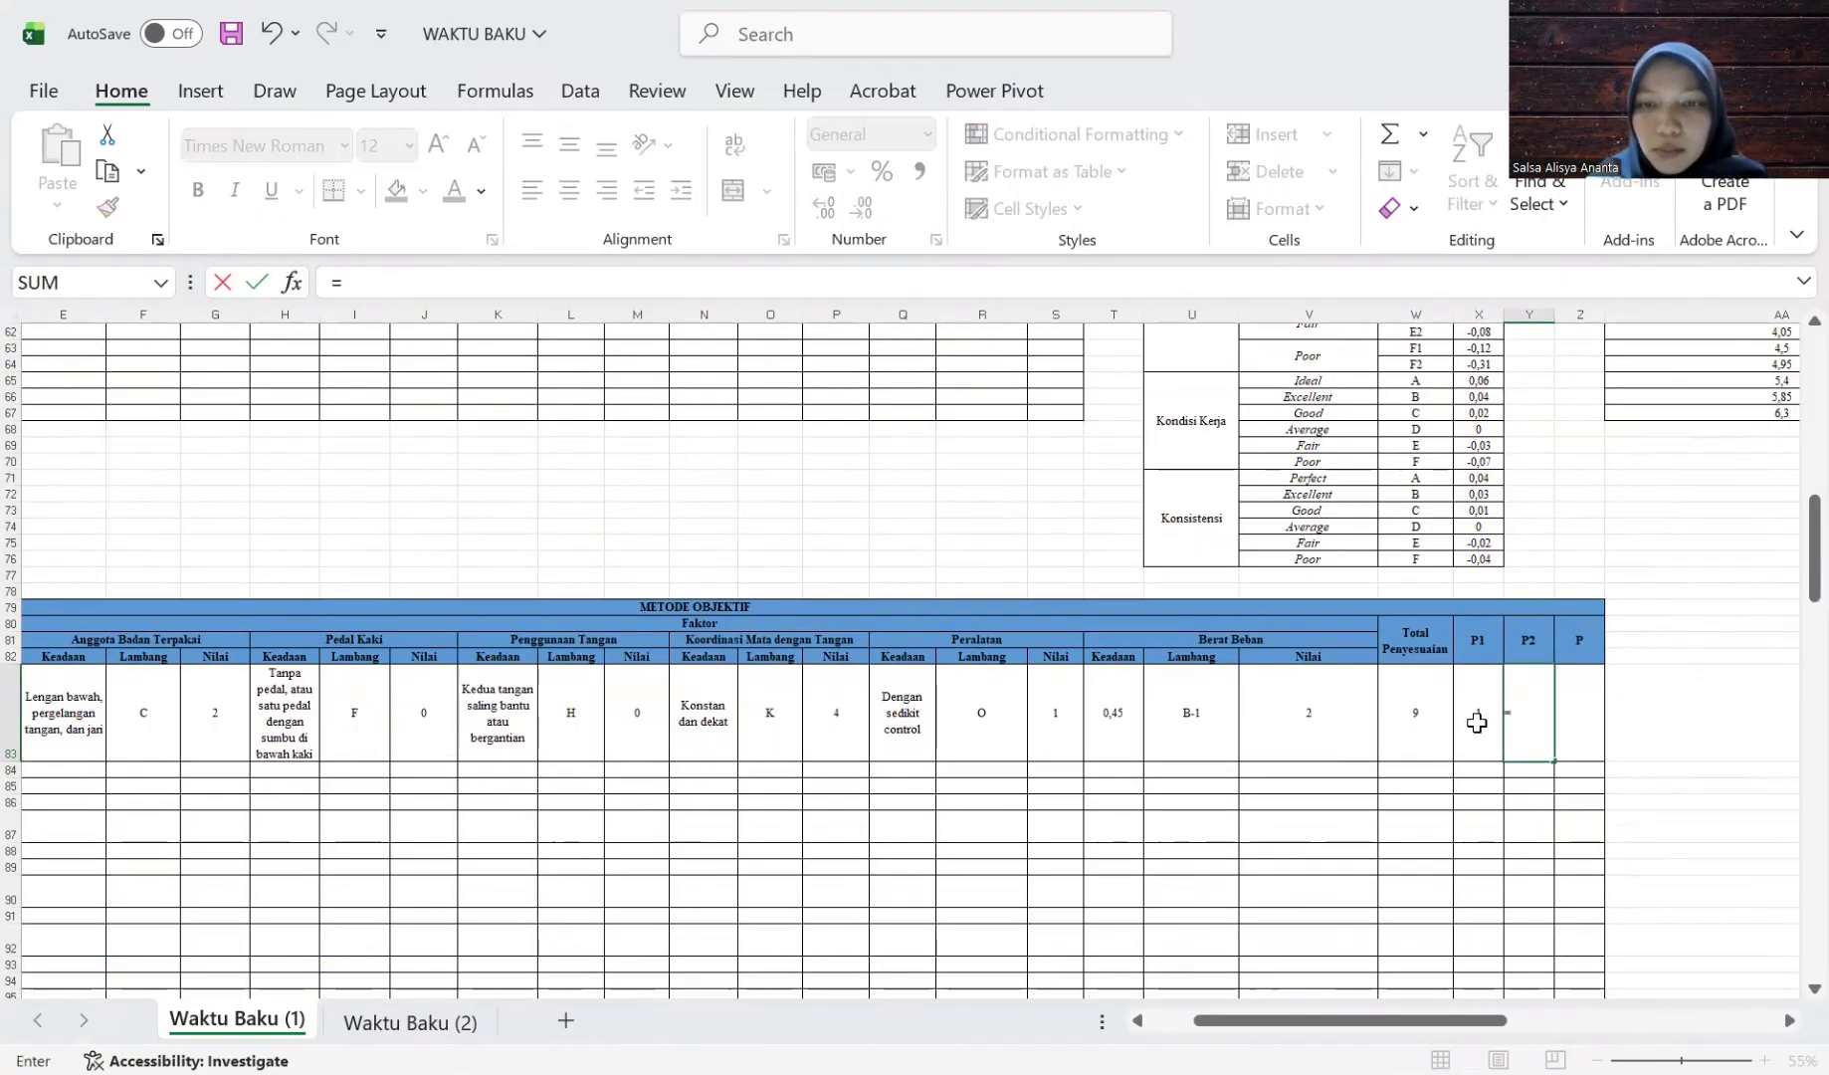
{"action": "scroll", "coordinate": [1171, 651], "scroll_direction": "up", "scroll_amount": 15}
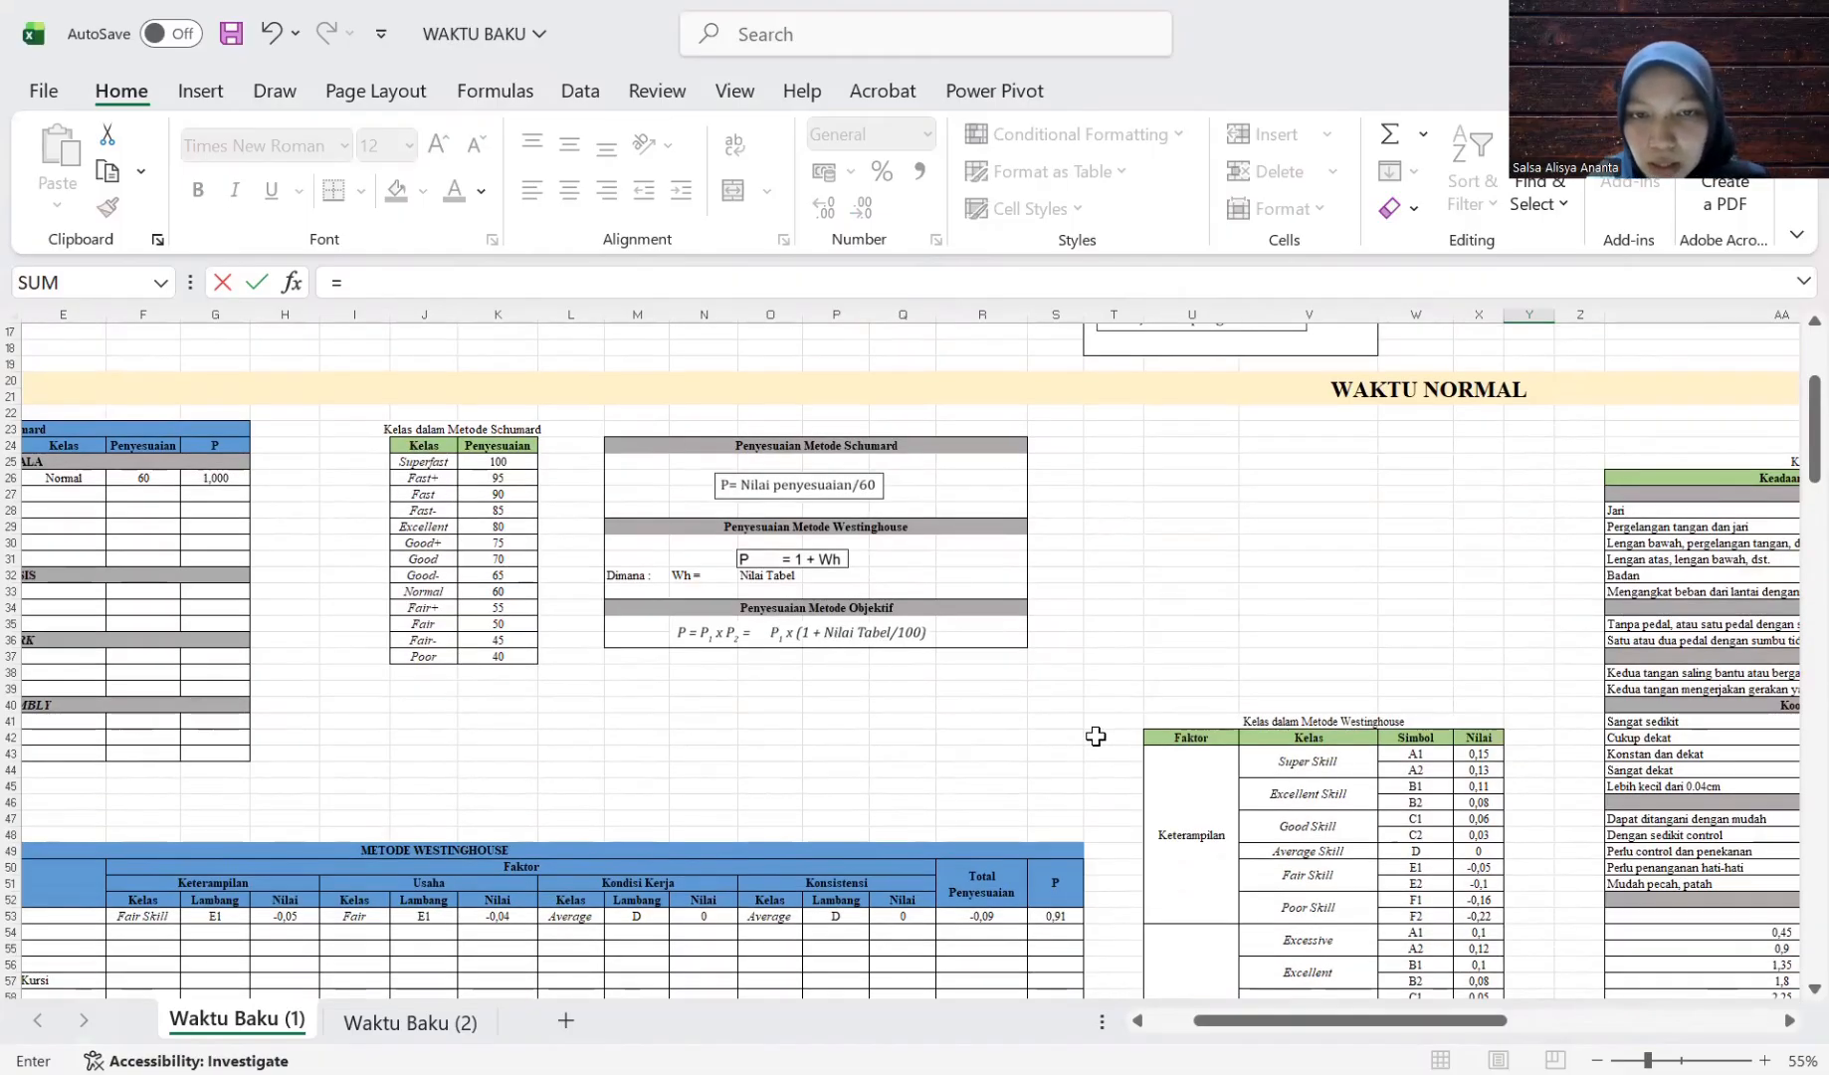
{"action": "scroll", "coordinate": [1093, 735], "scroll_direction": "down", "scroll_amount": 13}
{"action": "type", "text": "1+"}
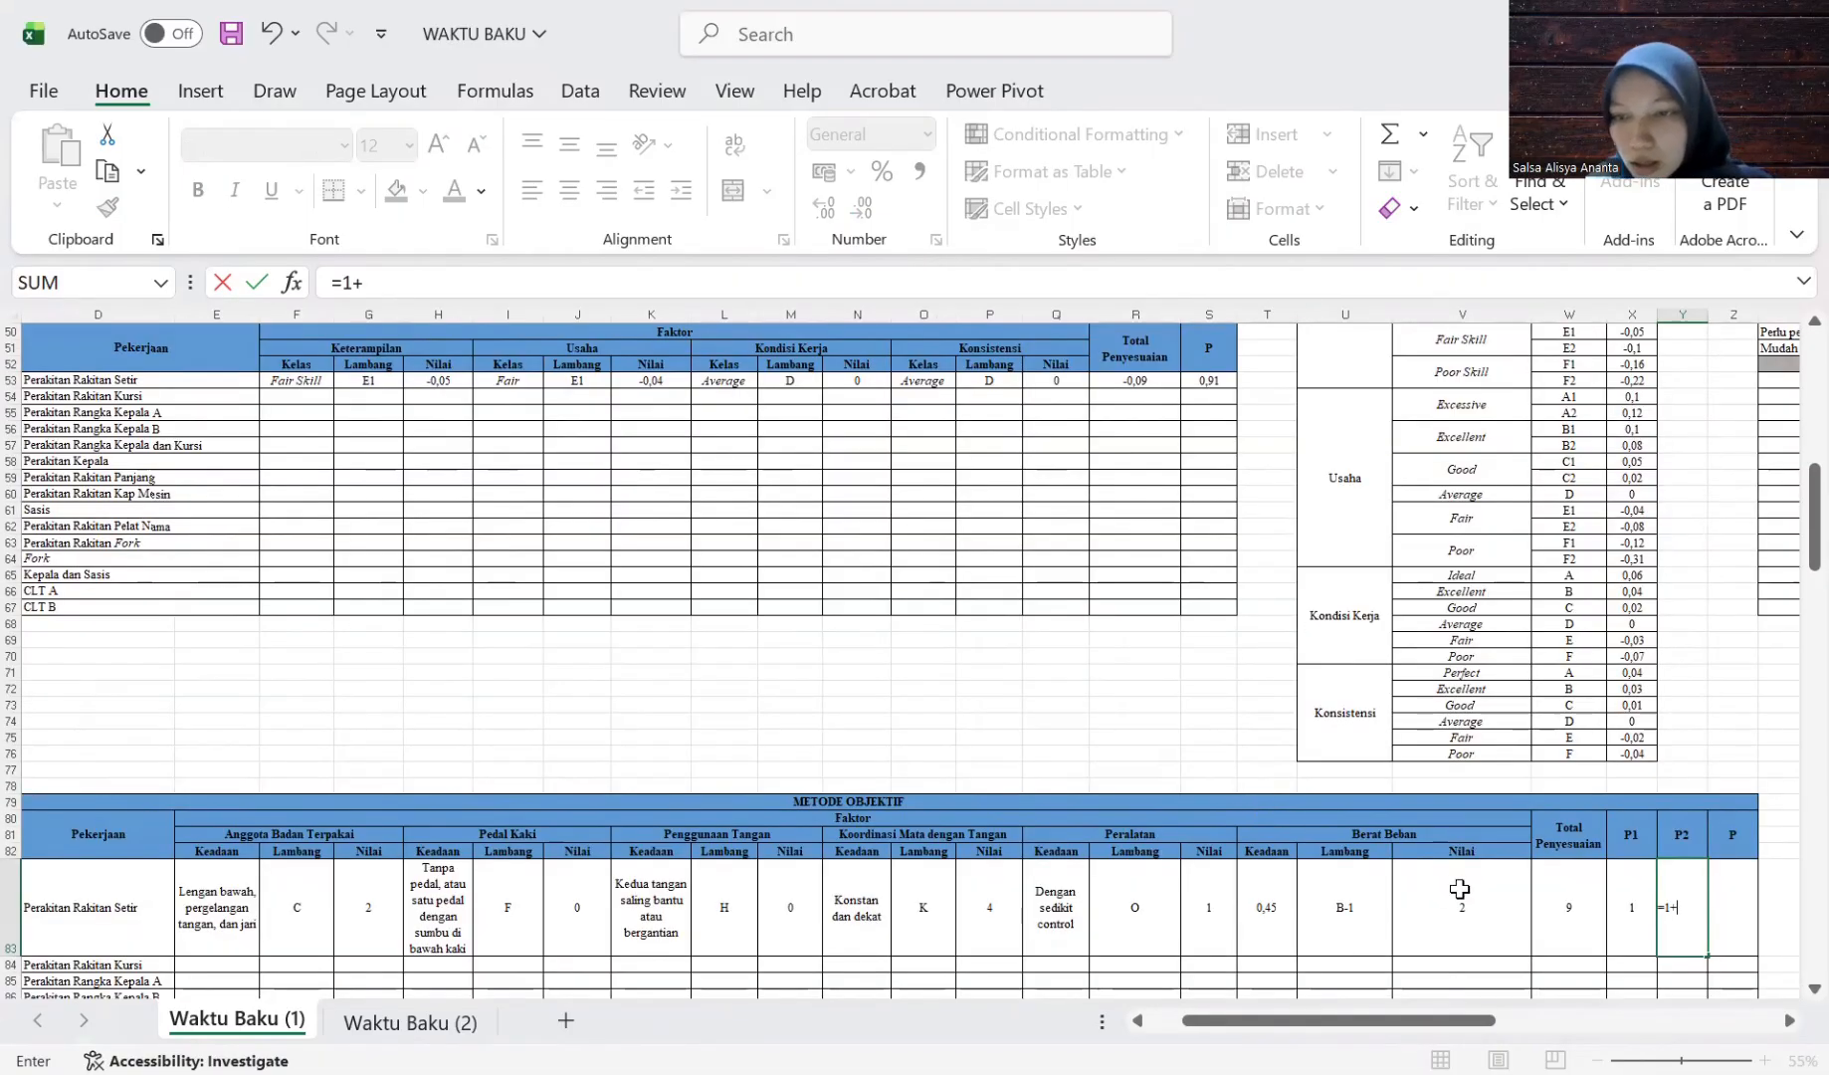
{"action": "left_click", "coordinate": [1555, 897]}
{"action": "type", "text": "/100"}
{"action": "key", "text": "ctrl+Return"}
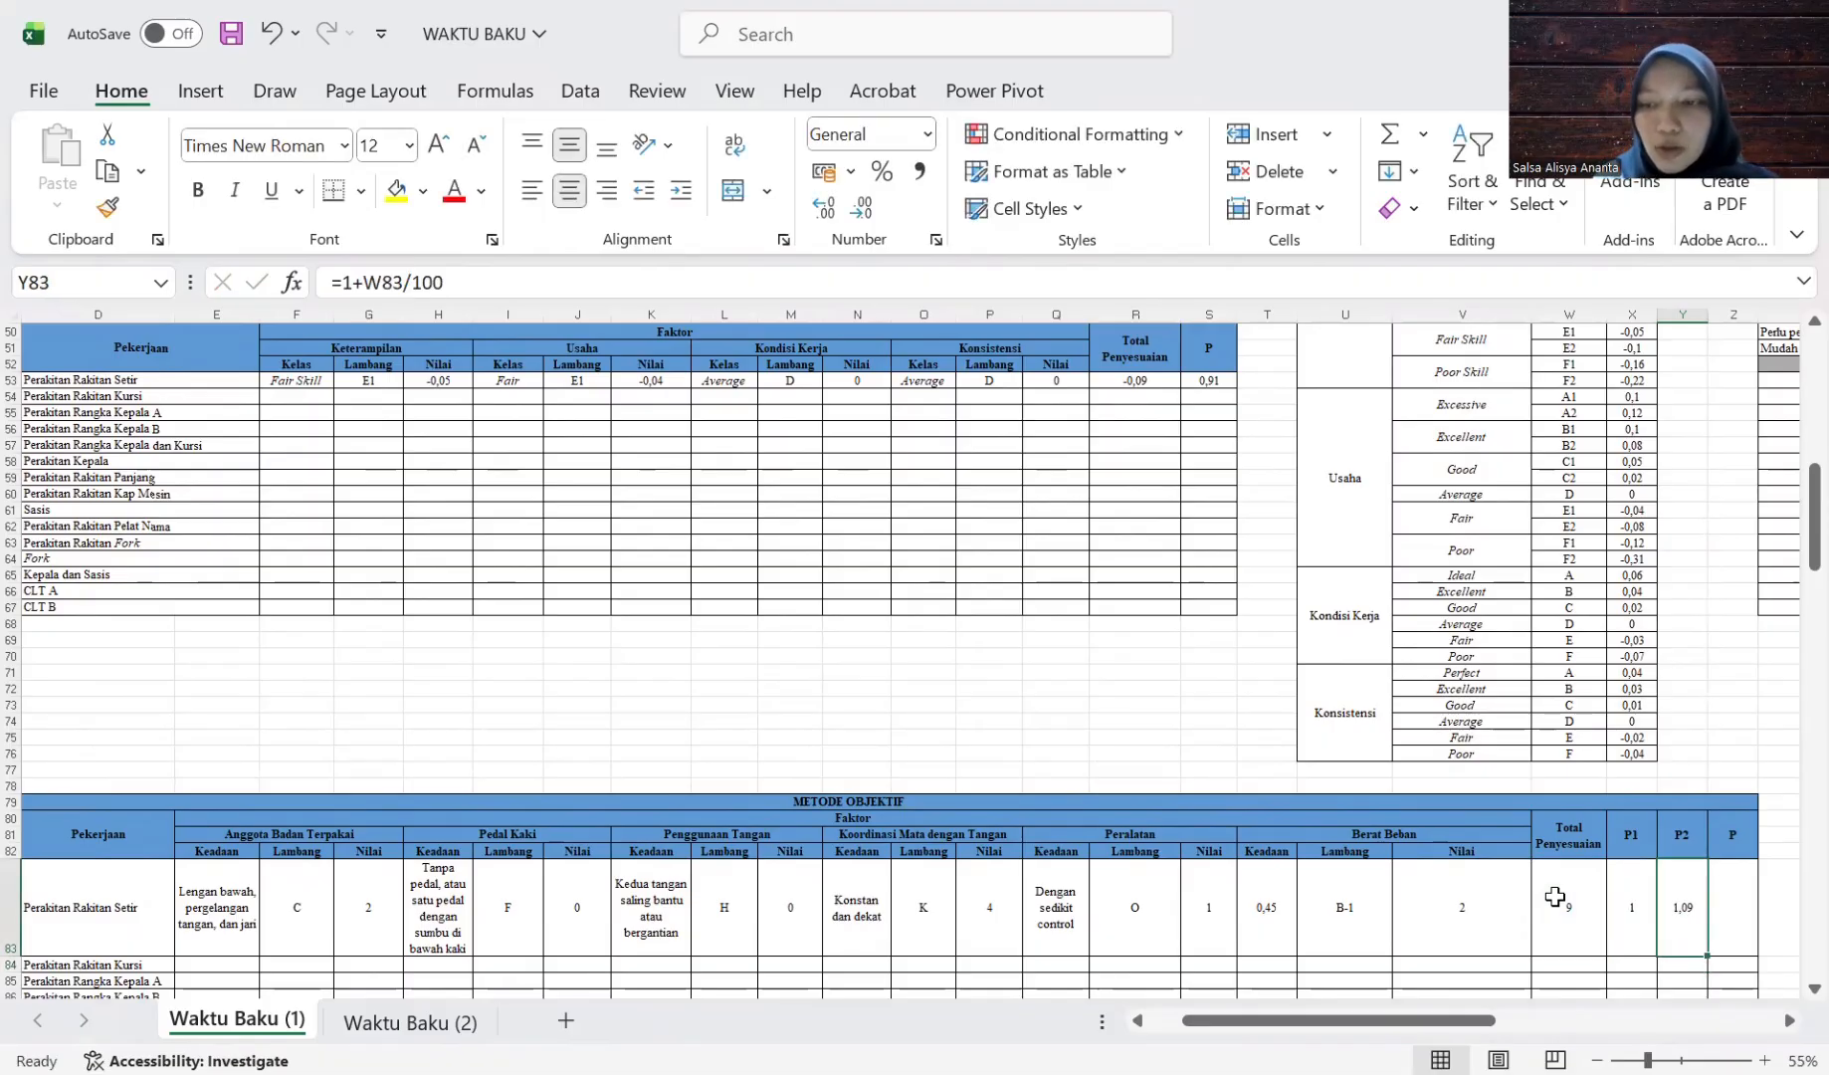
Calculate the Metode Objektif P in Z83 by multiplying P1 by P2 with =X83*Y83.
{"action": "key", "text": "Right"}
{"action": "type", "text": "="}
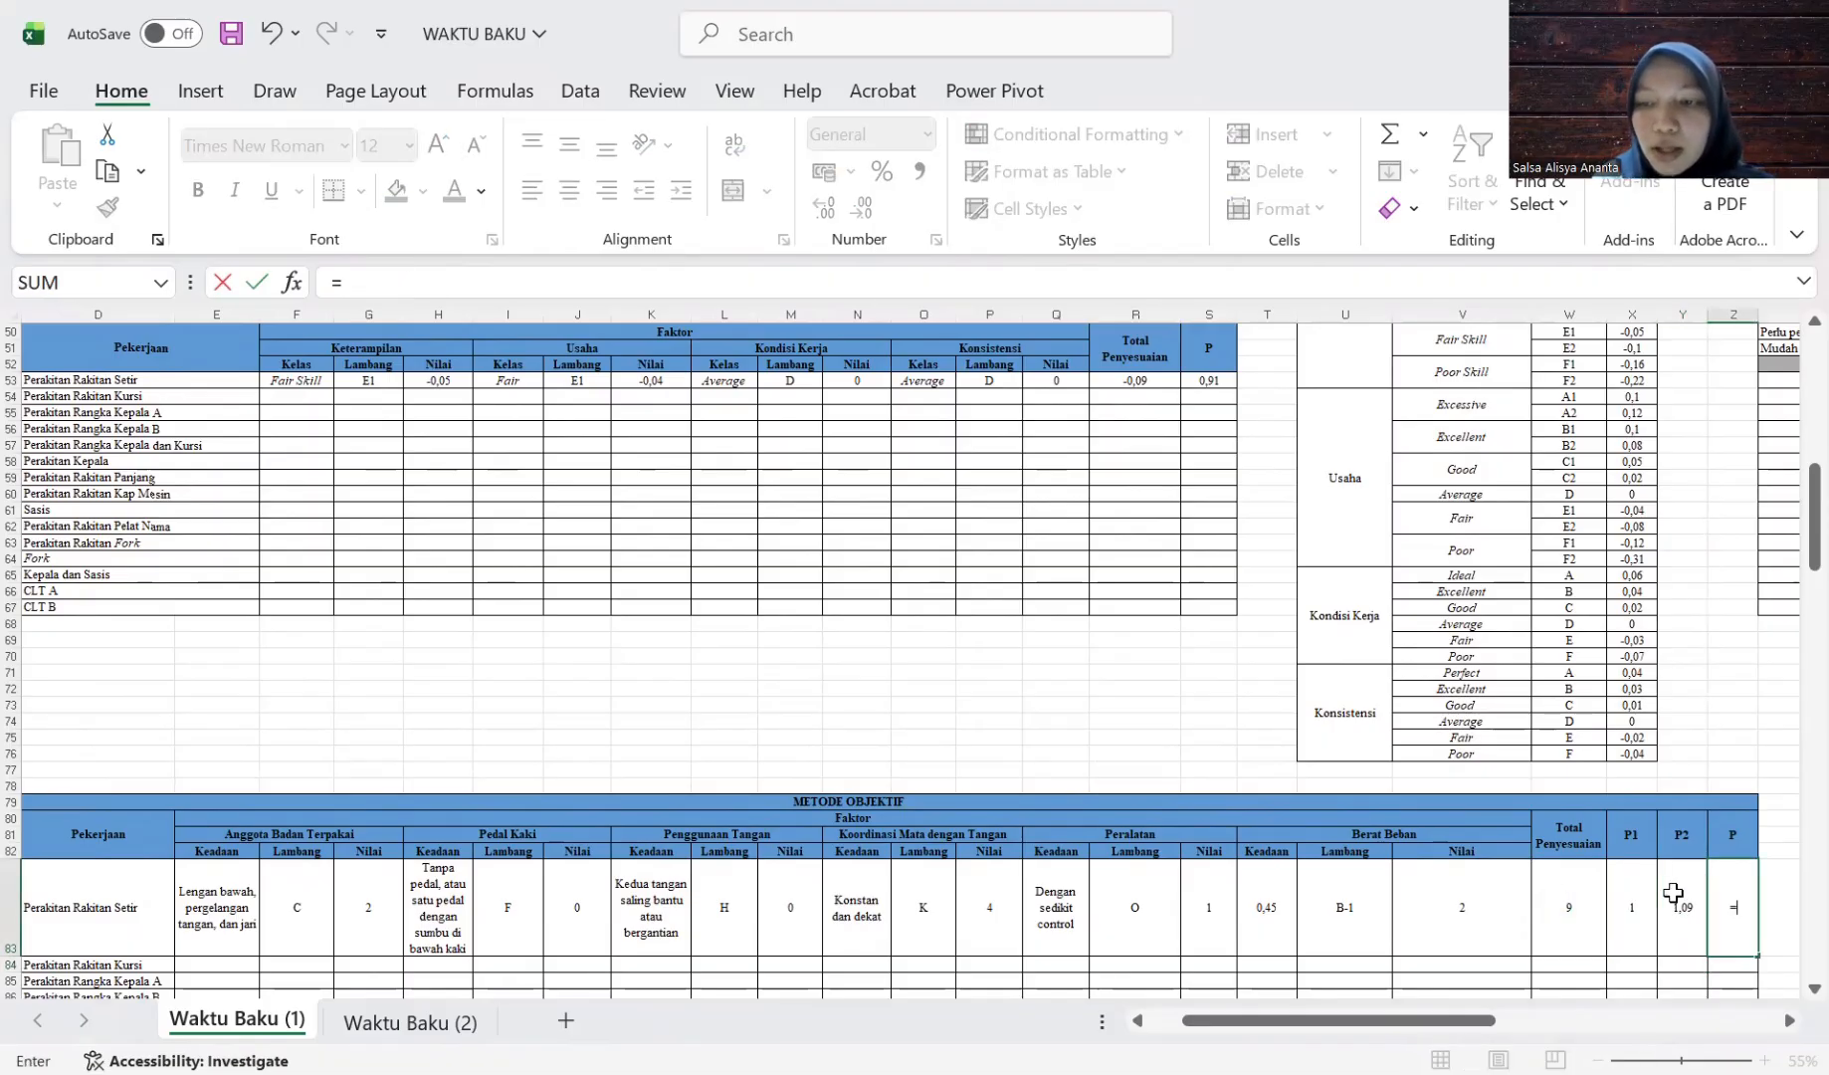
{"action": "scroll", "coordinate": [1575, 851], "scroll_direction": "up", "scroll_amount": 15}
{"action": "scroll", "coordinate": [1575, 851], "scroll_direction": "down", "scroll_amount": 18}
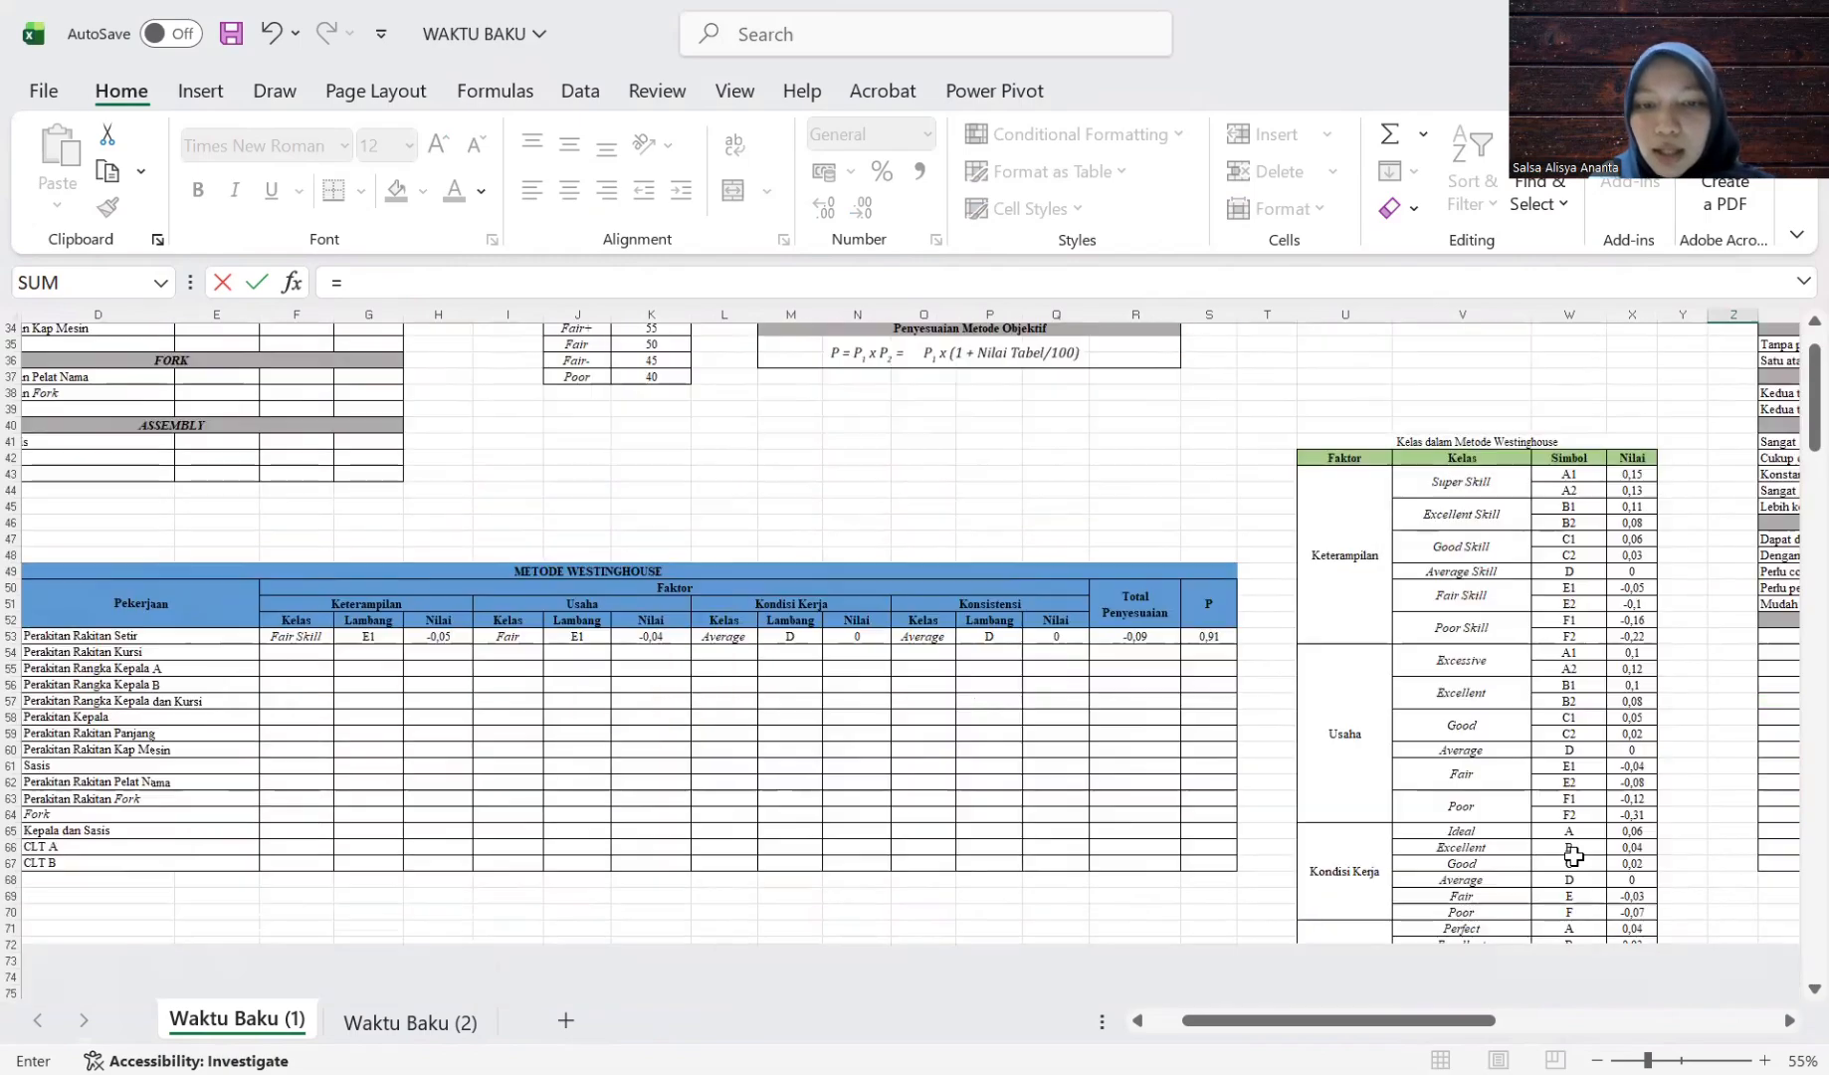
{"action": "left_click", "coordinate": [1647, 758]}
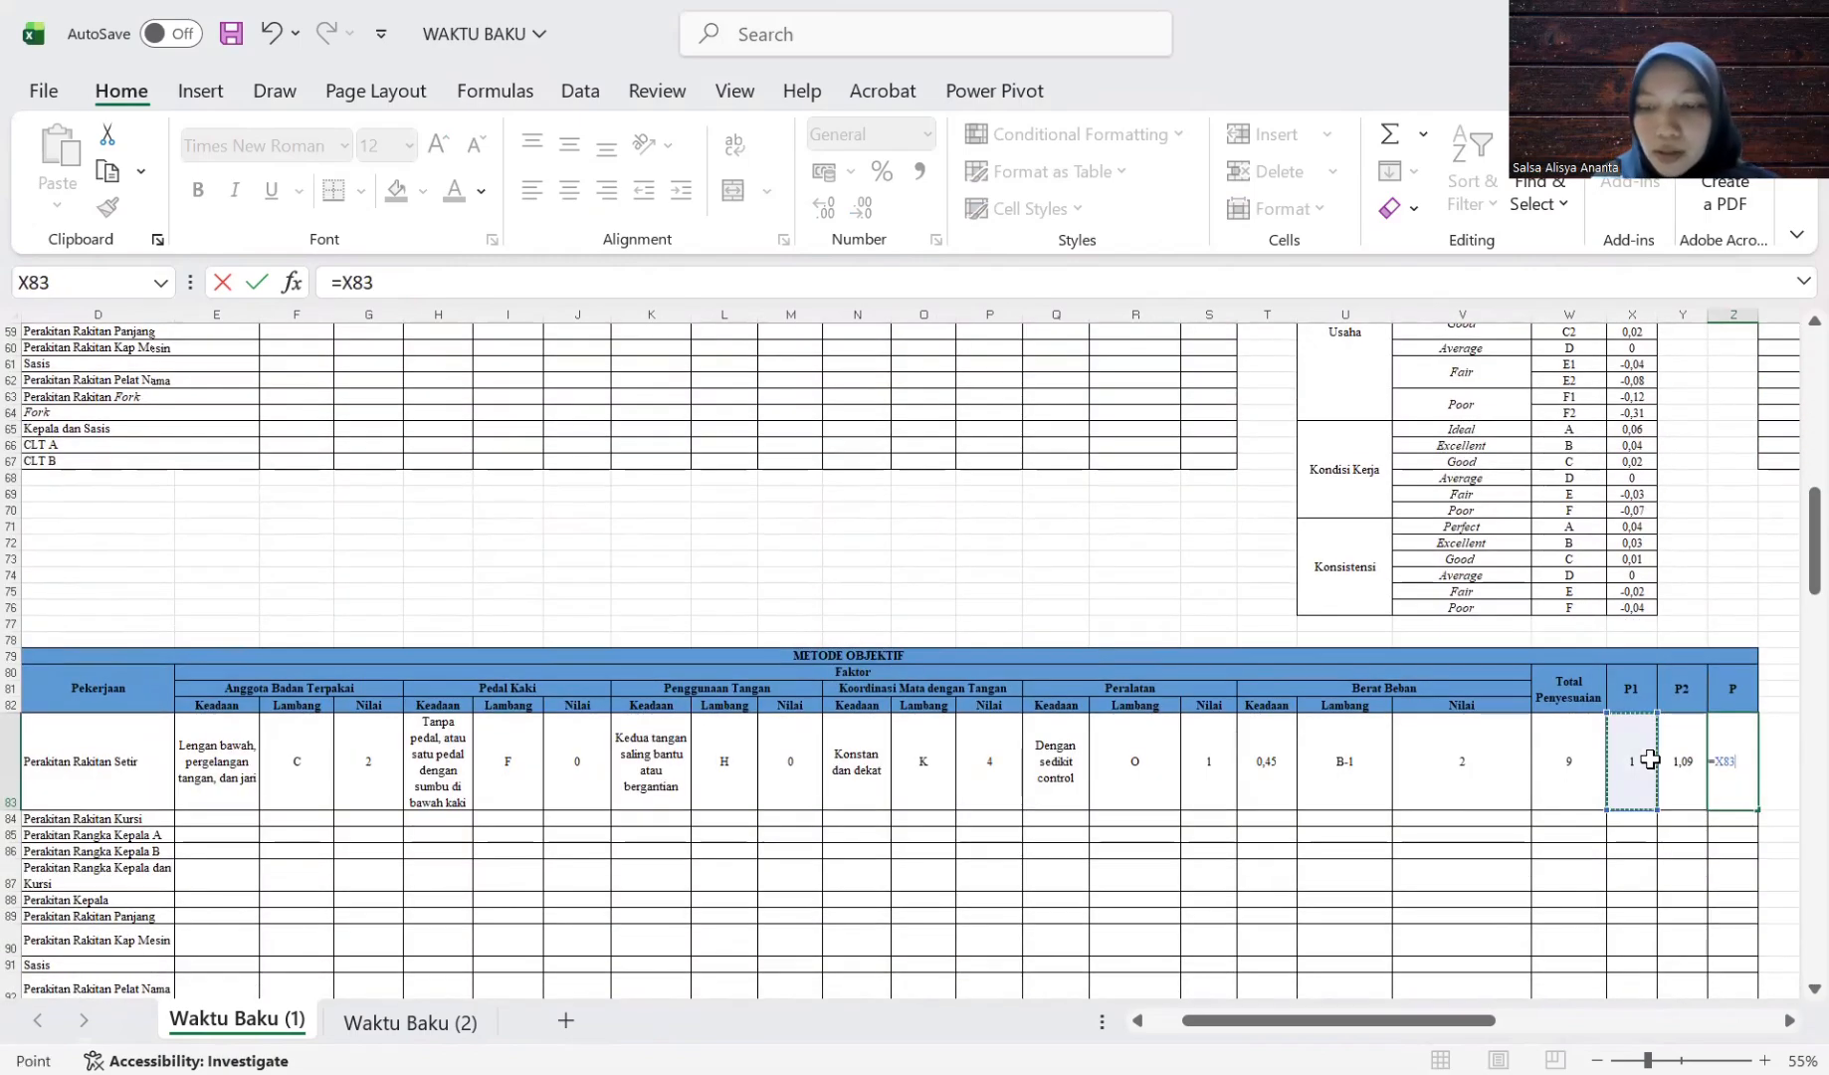
{"action": "type", "text": "*"}
{"action": "left_click", "coordinate": [1673, 758]}
{"action": "key", "text": "Return"}
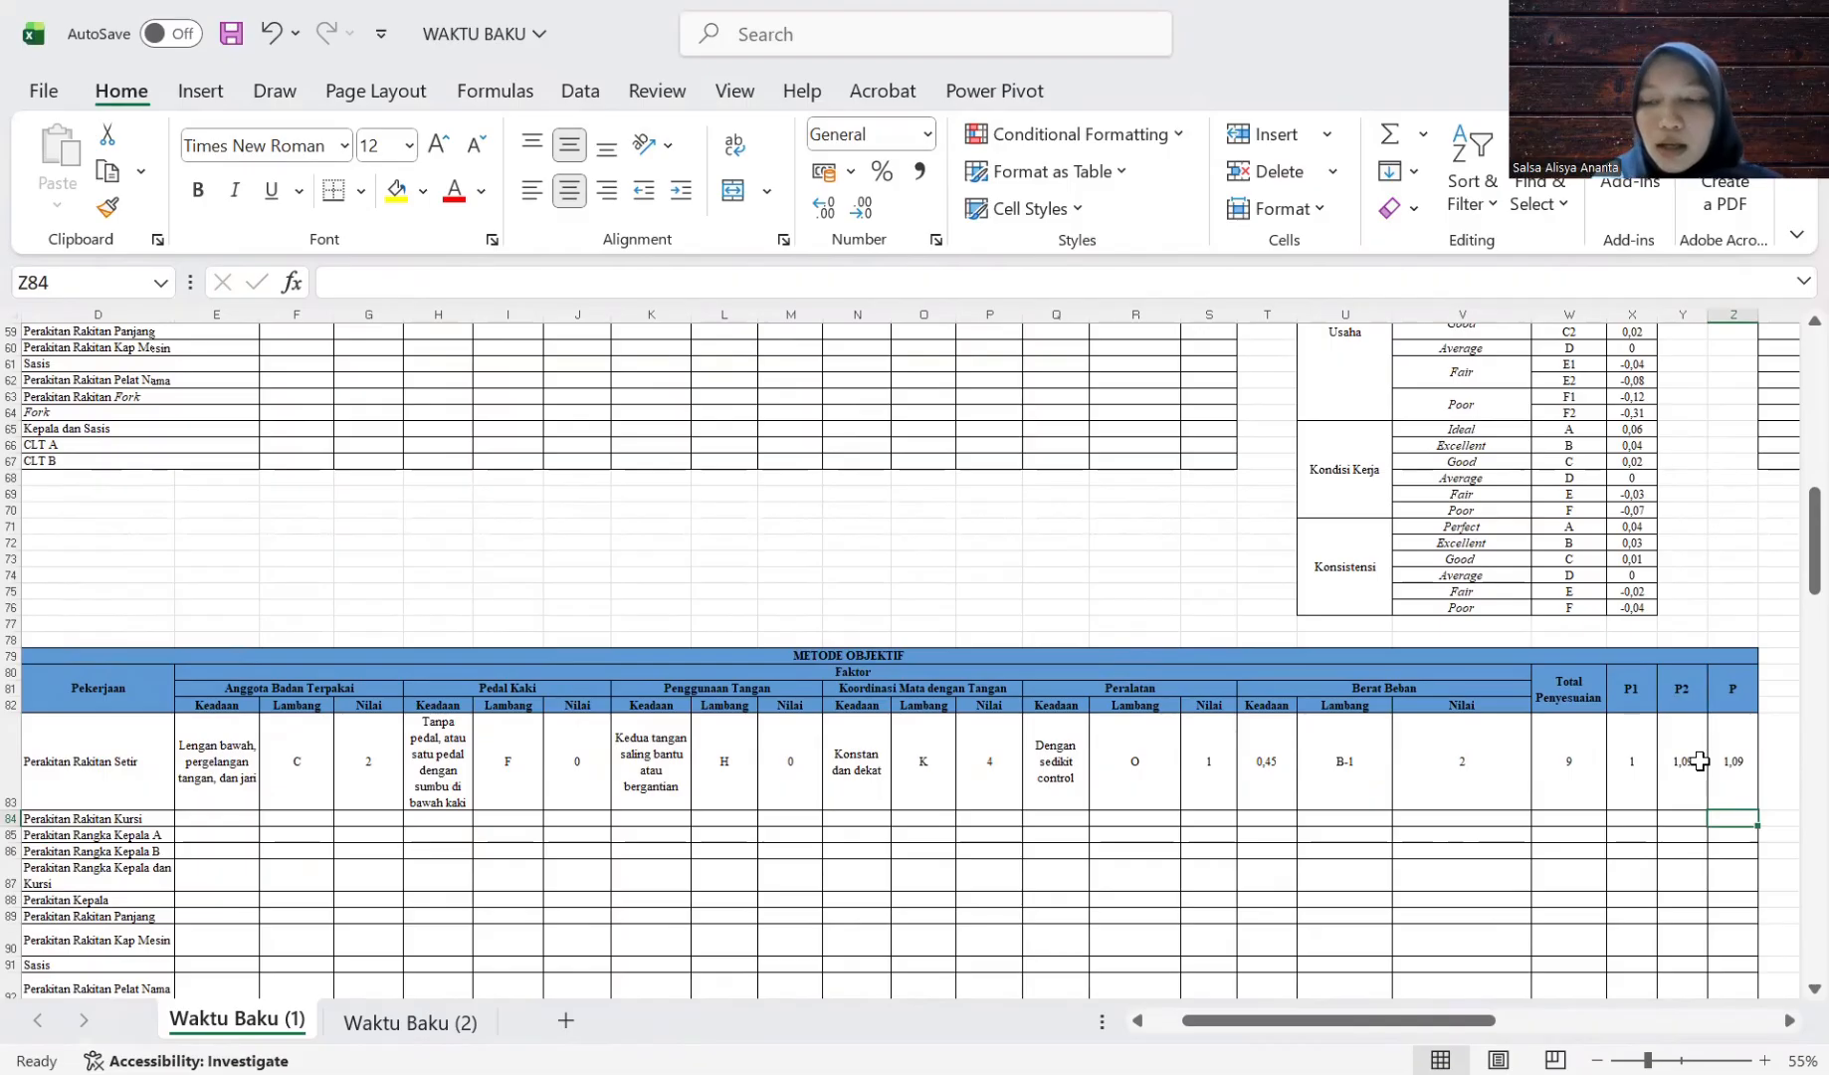
Calculate the Schumard Waktu Normal for Perakitan Rakitan Setir in AO29 from its P and Ws with =G26*D16.
{"action": "scroll", "coordinate": [1343, 674], "scroll_direction": "up", "scroll_amount": 12}
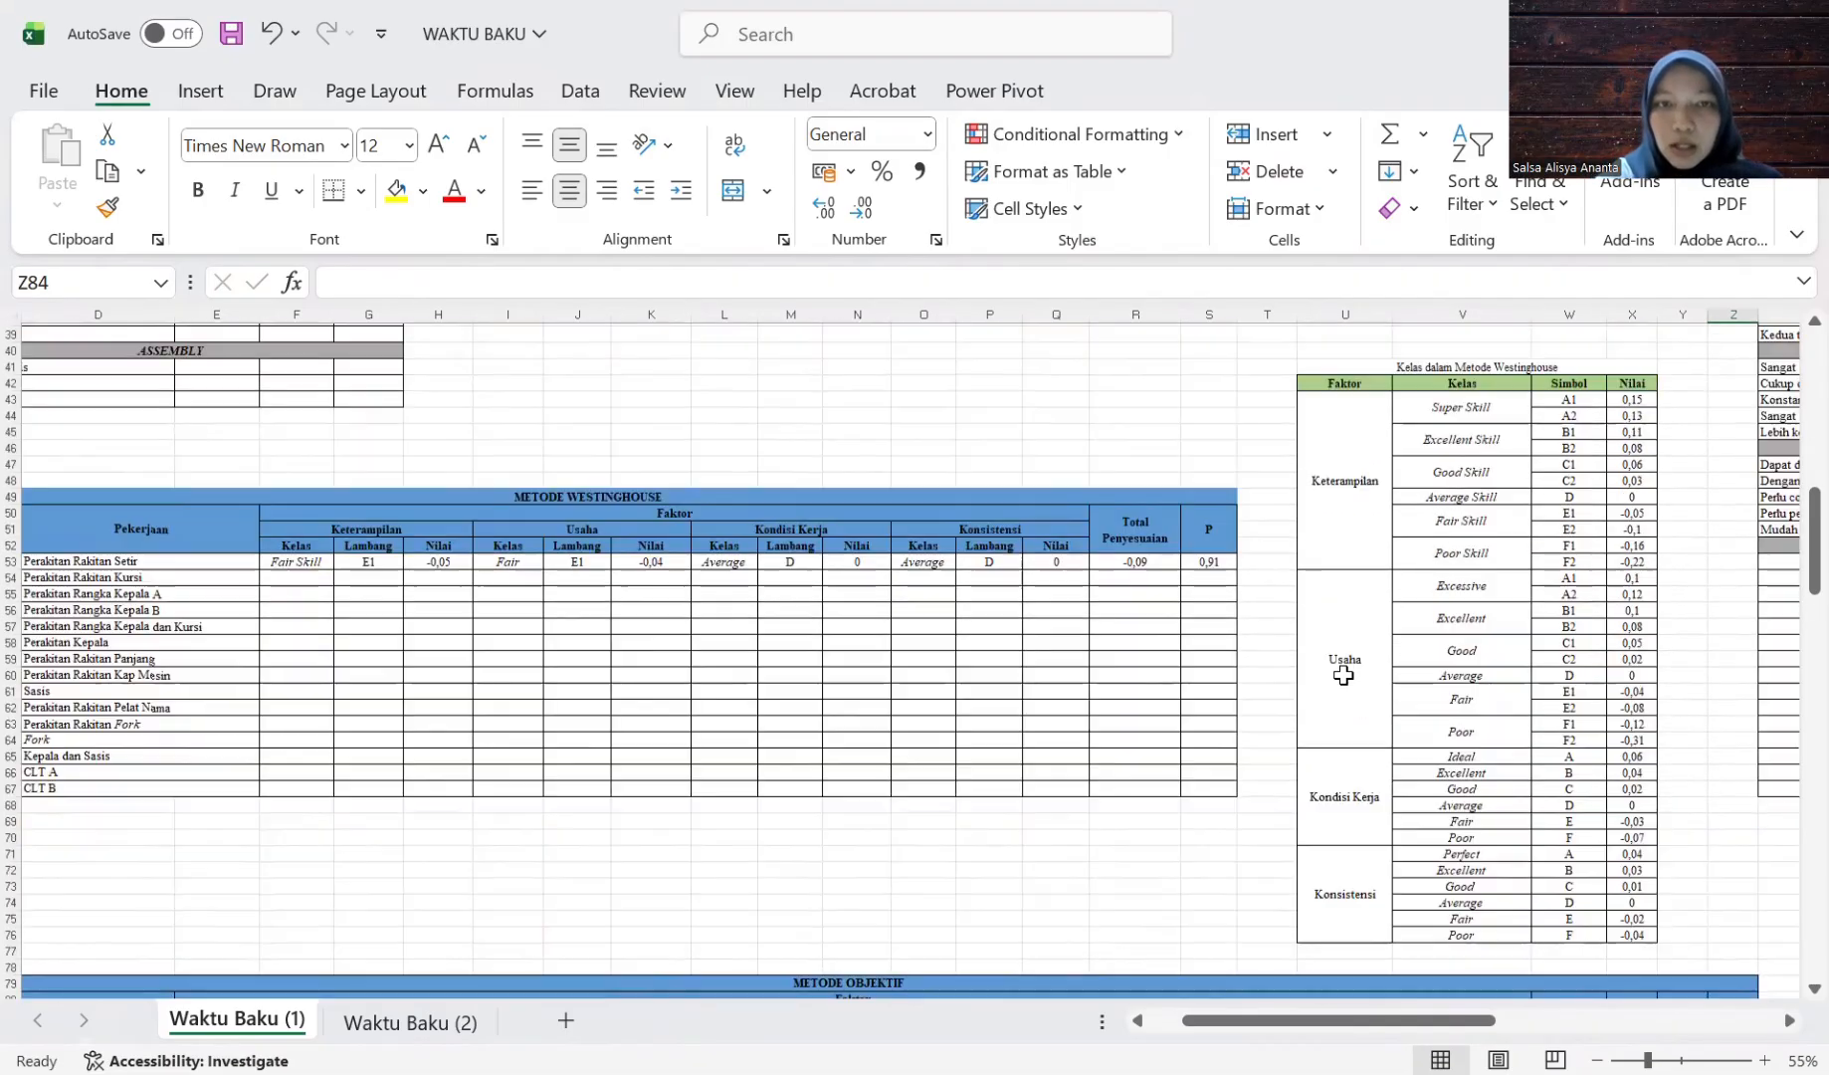
{"action": "scroll", "coordinate": [1344, 675], "scroll_direction": "right", "scroll_amount": 1}
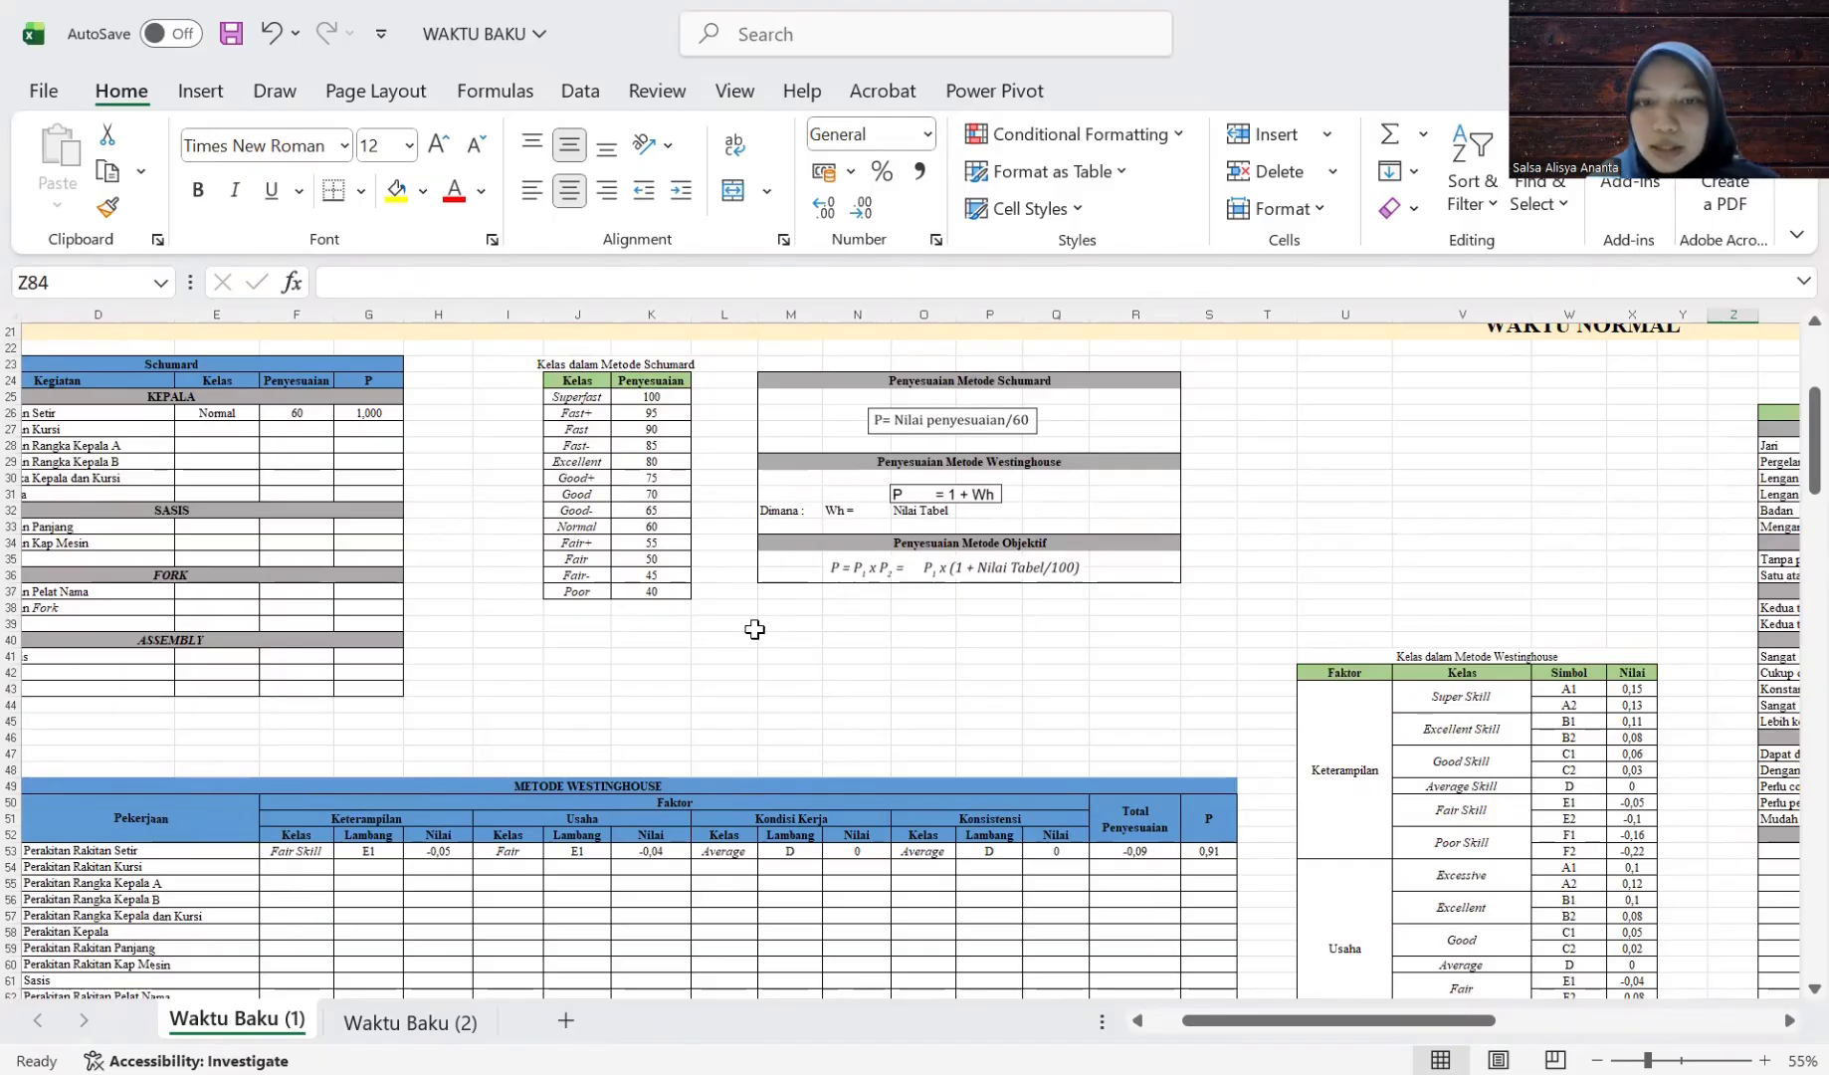
{"action": "scroll", "coordinate": [992, 683], "scroll_direction": "right", "scroll_amount": 10}
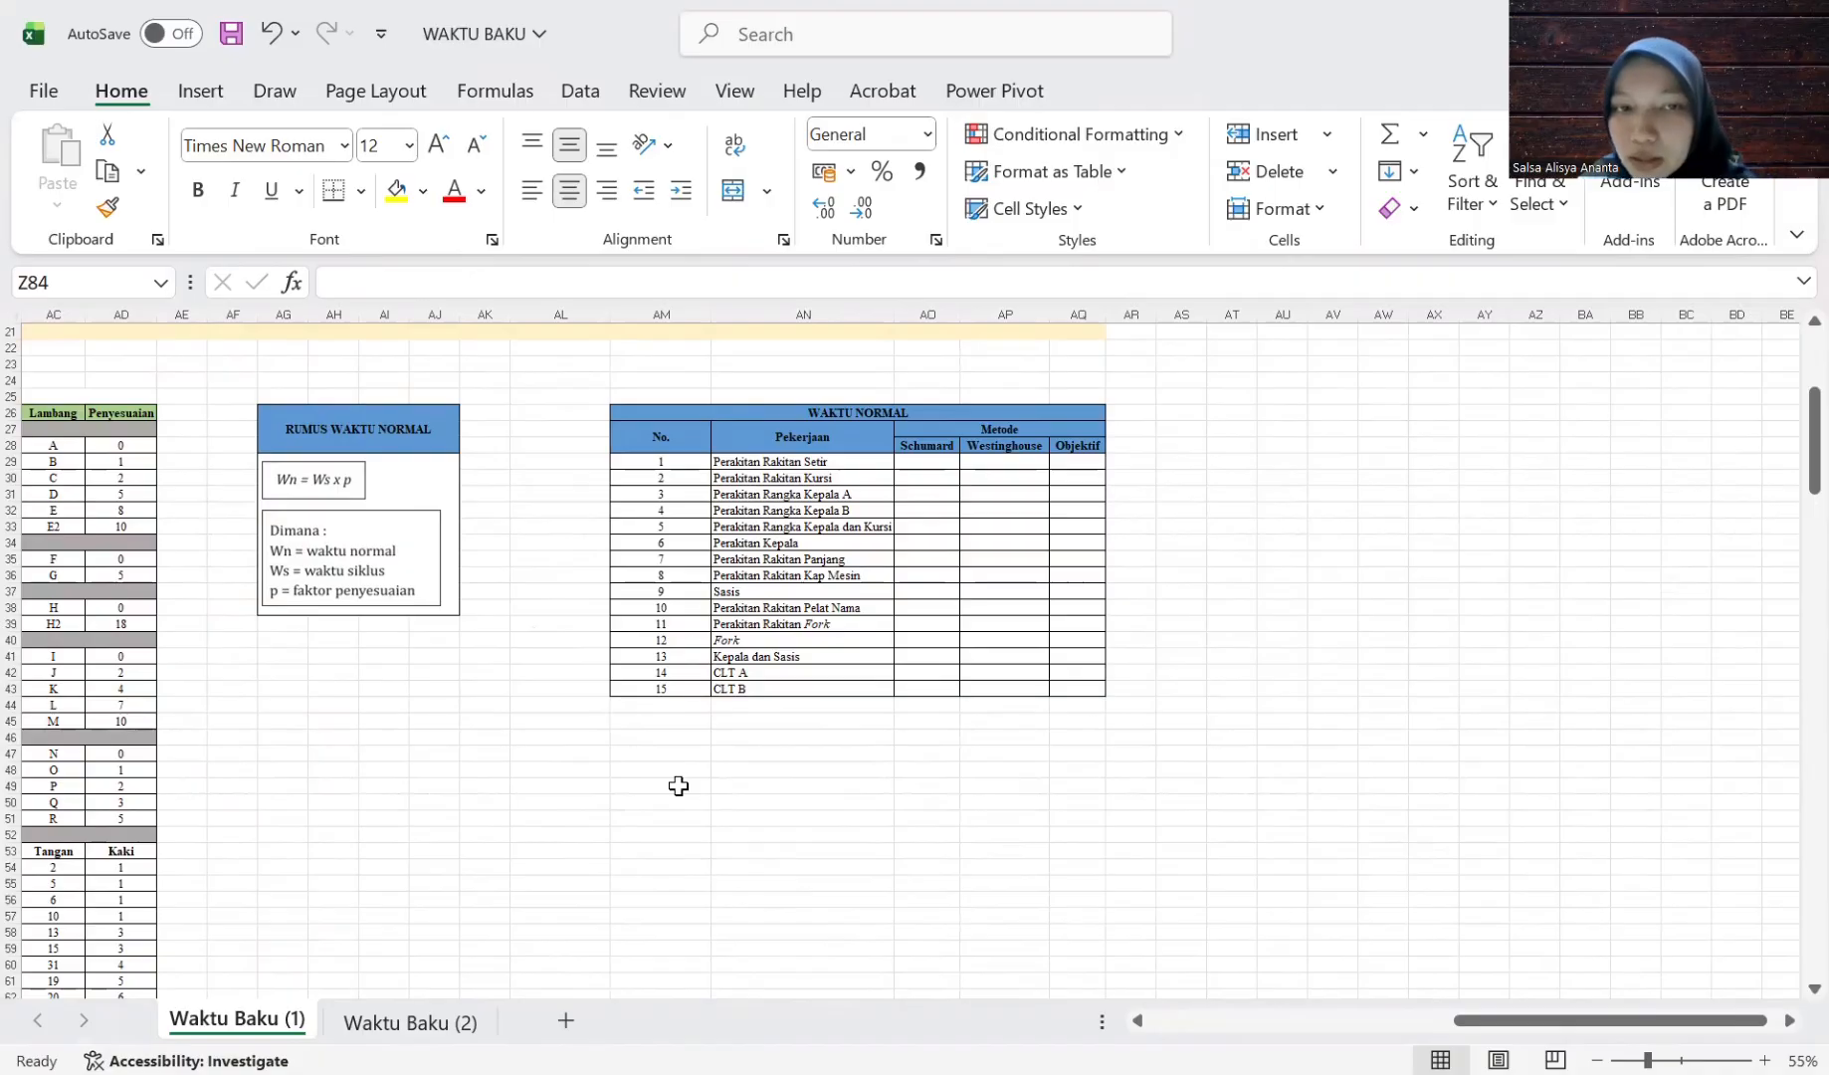
{"action": "left_click", "coordinate": [927, 463]}
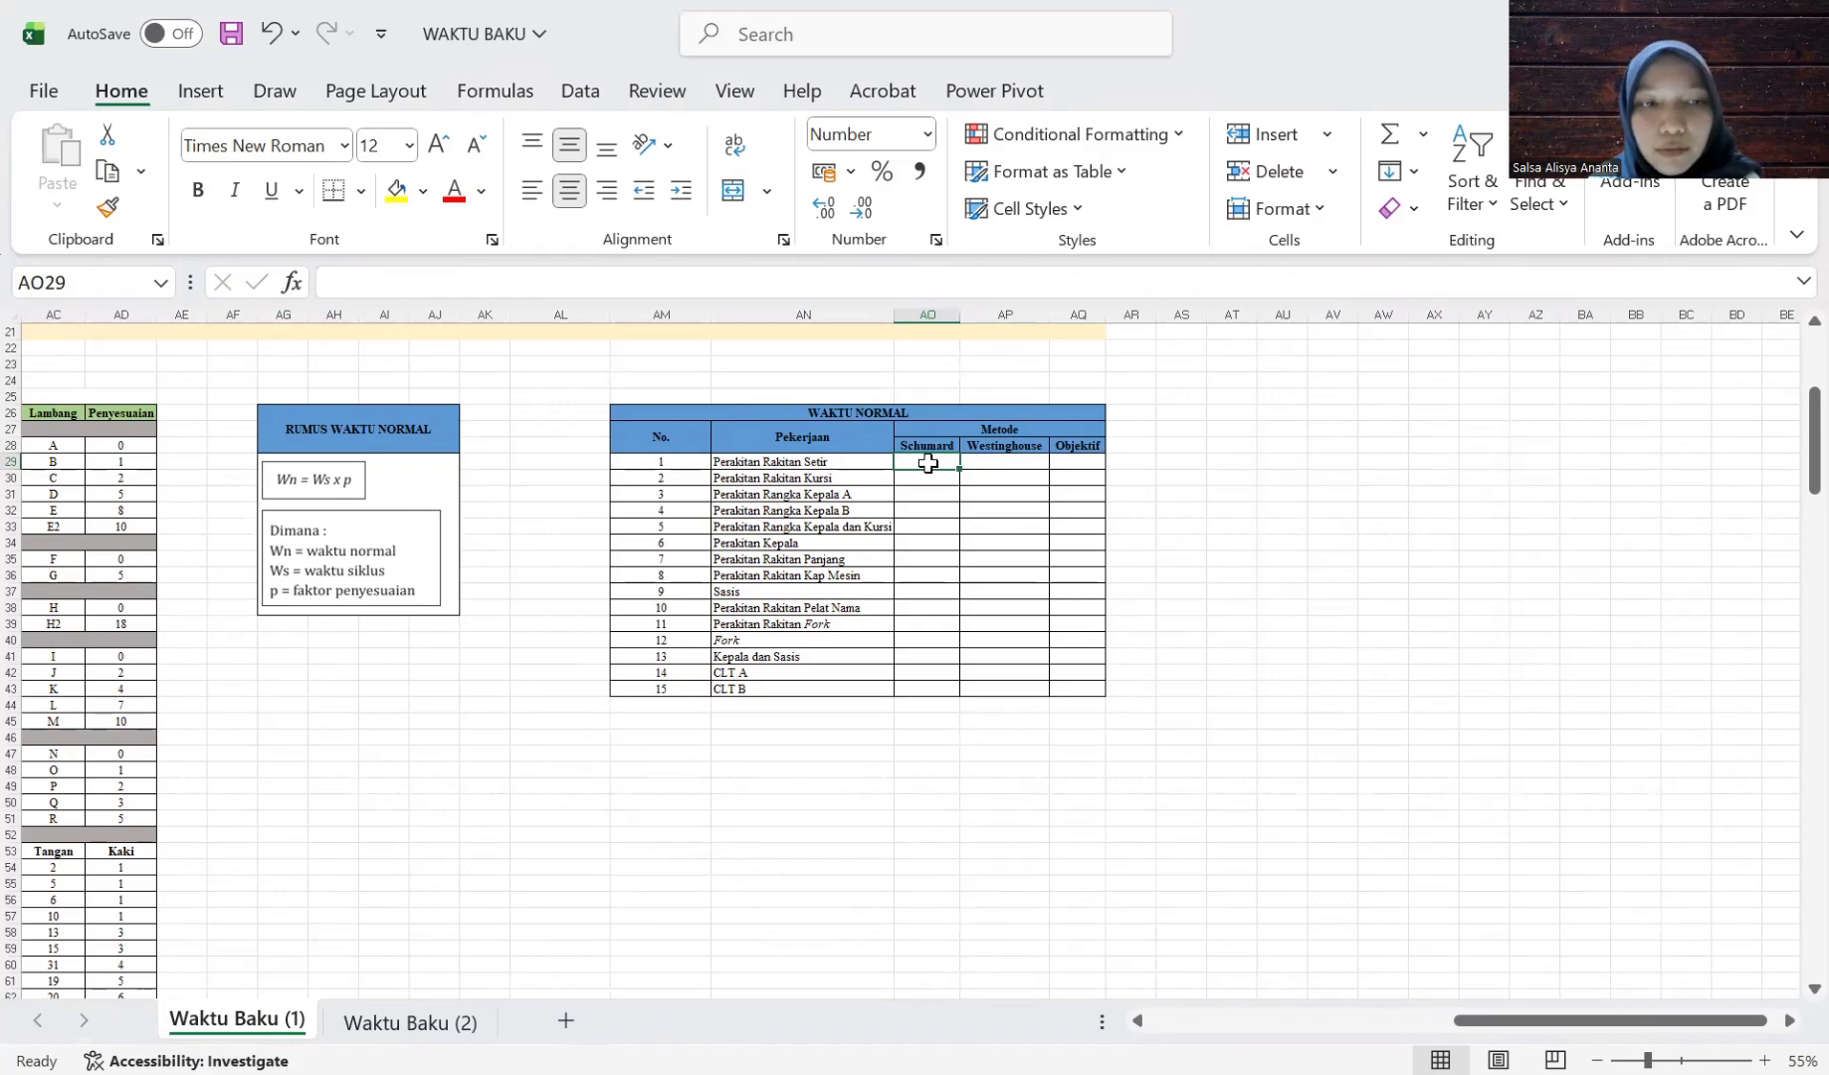
{"action": "type", "text": "="}
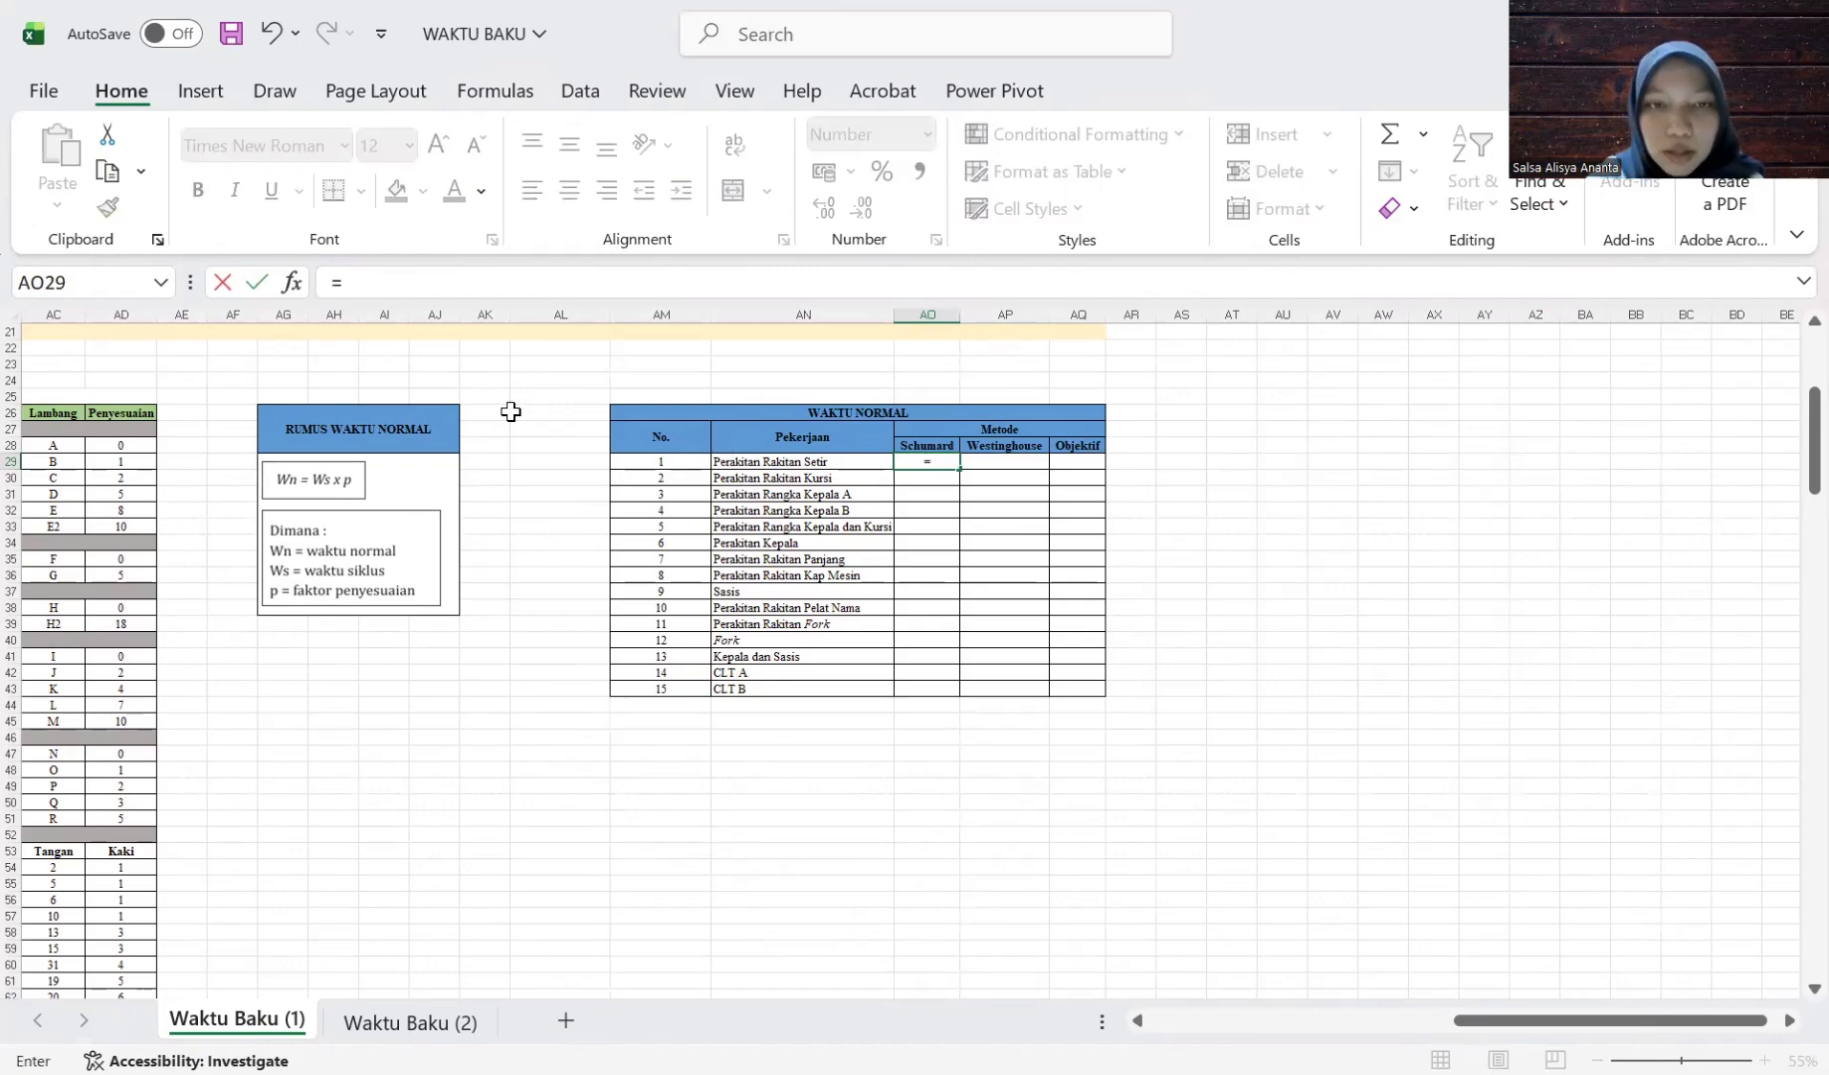
{"action": "scroll", "coordinate": [418, 452], "scroll_direction": "left", "scroll_amount": 5}
{"action": "scroll", "coordinate": [417, 452], "scroll_direction": "left", "scroll_amount": 8}
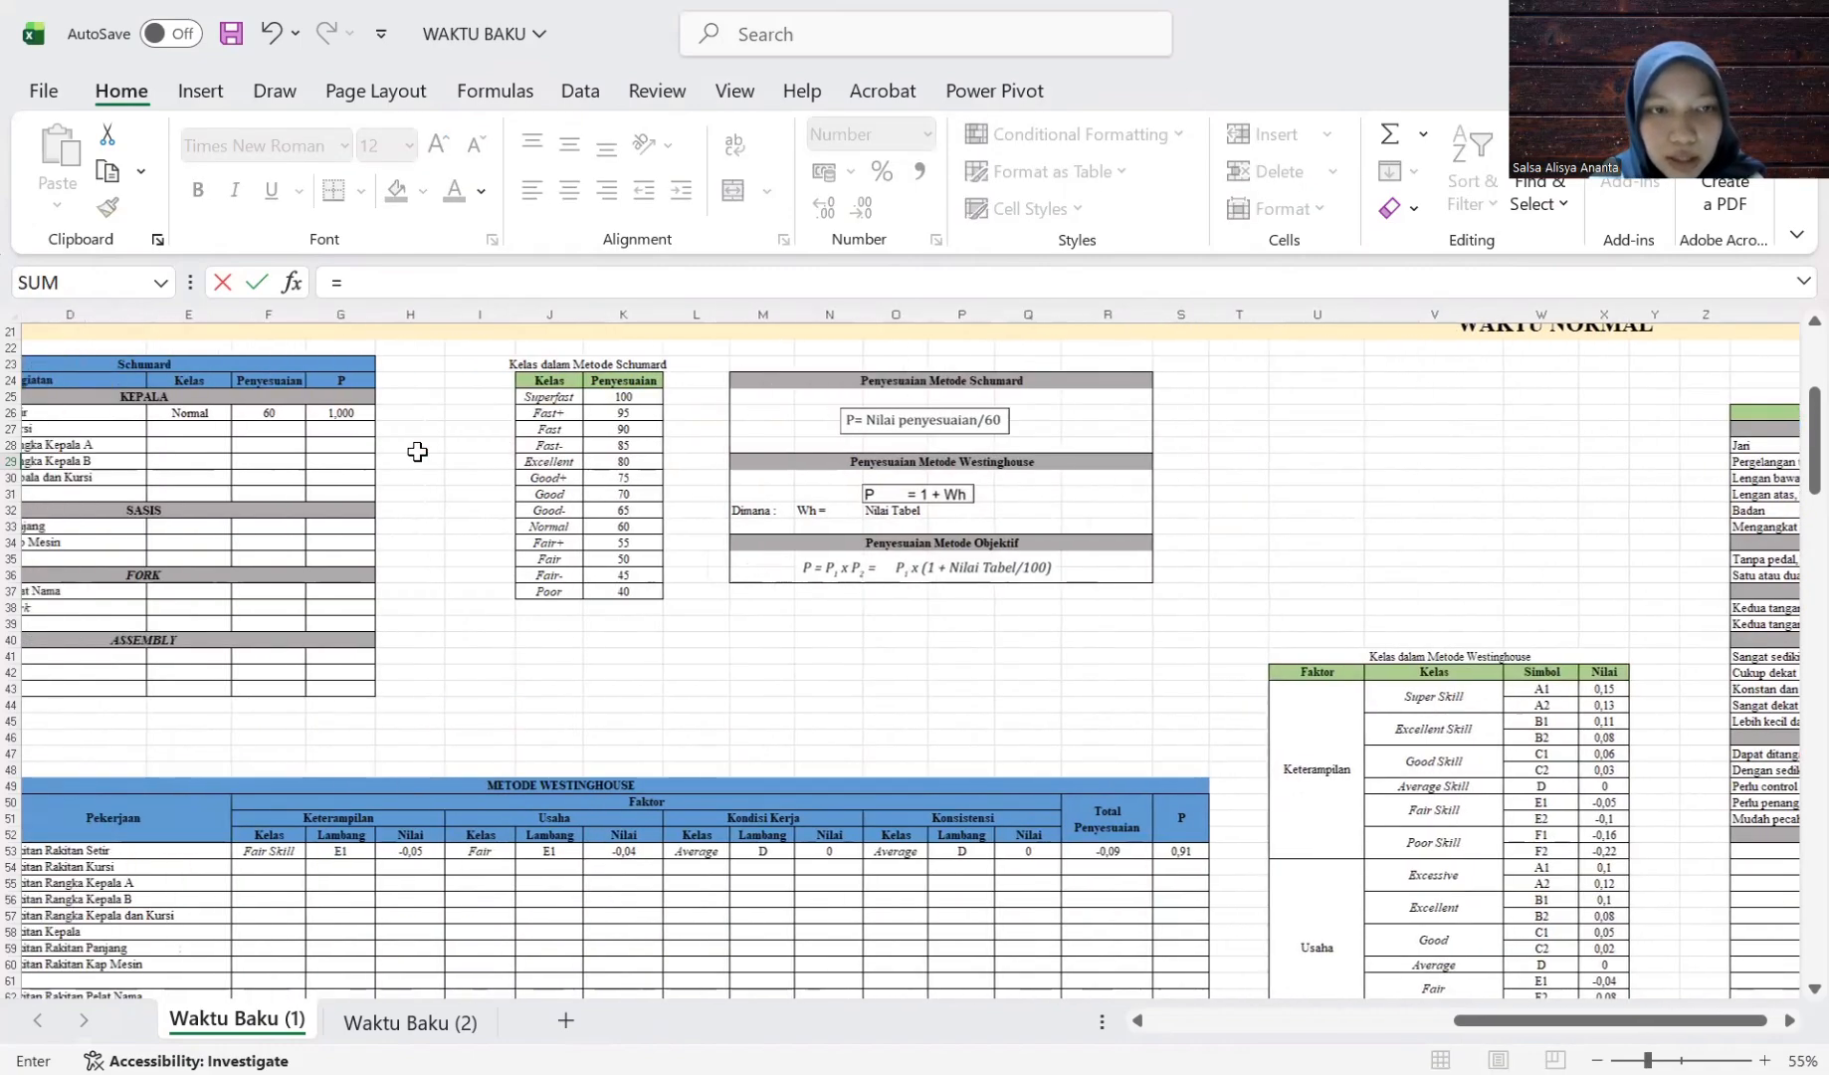
{"action": "left_click", "coordinate": [558, 408]}
{"action": "scroll", "coordinate": [875, 479], "scroll_direction": "right", "scroll_amount": 3}
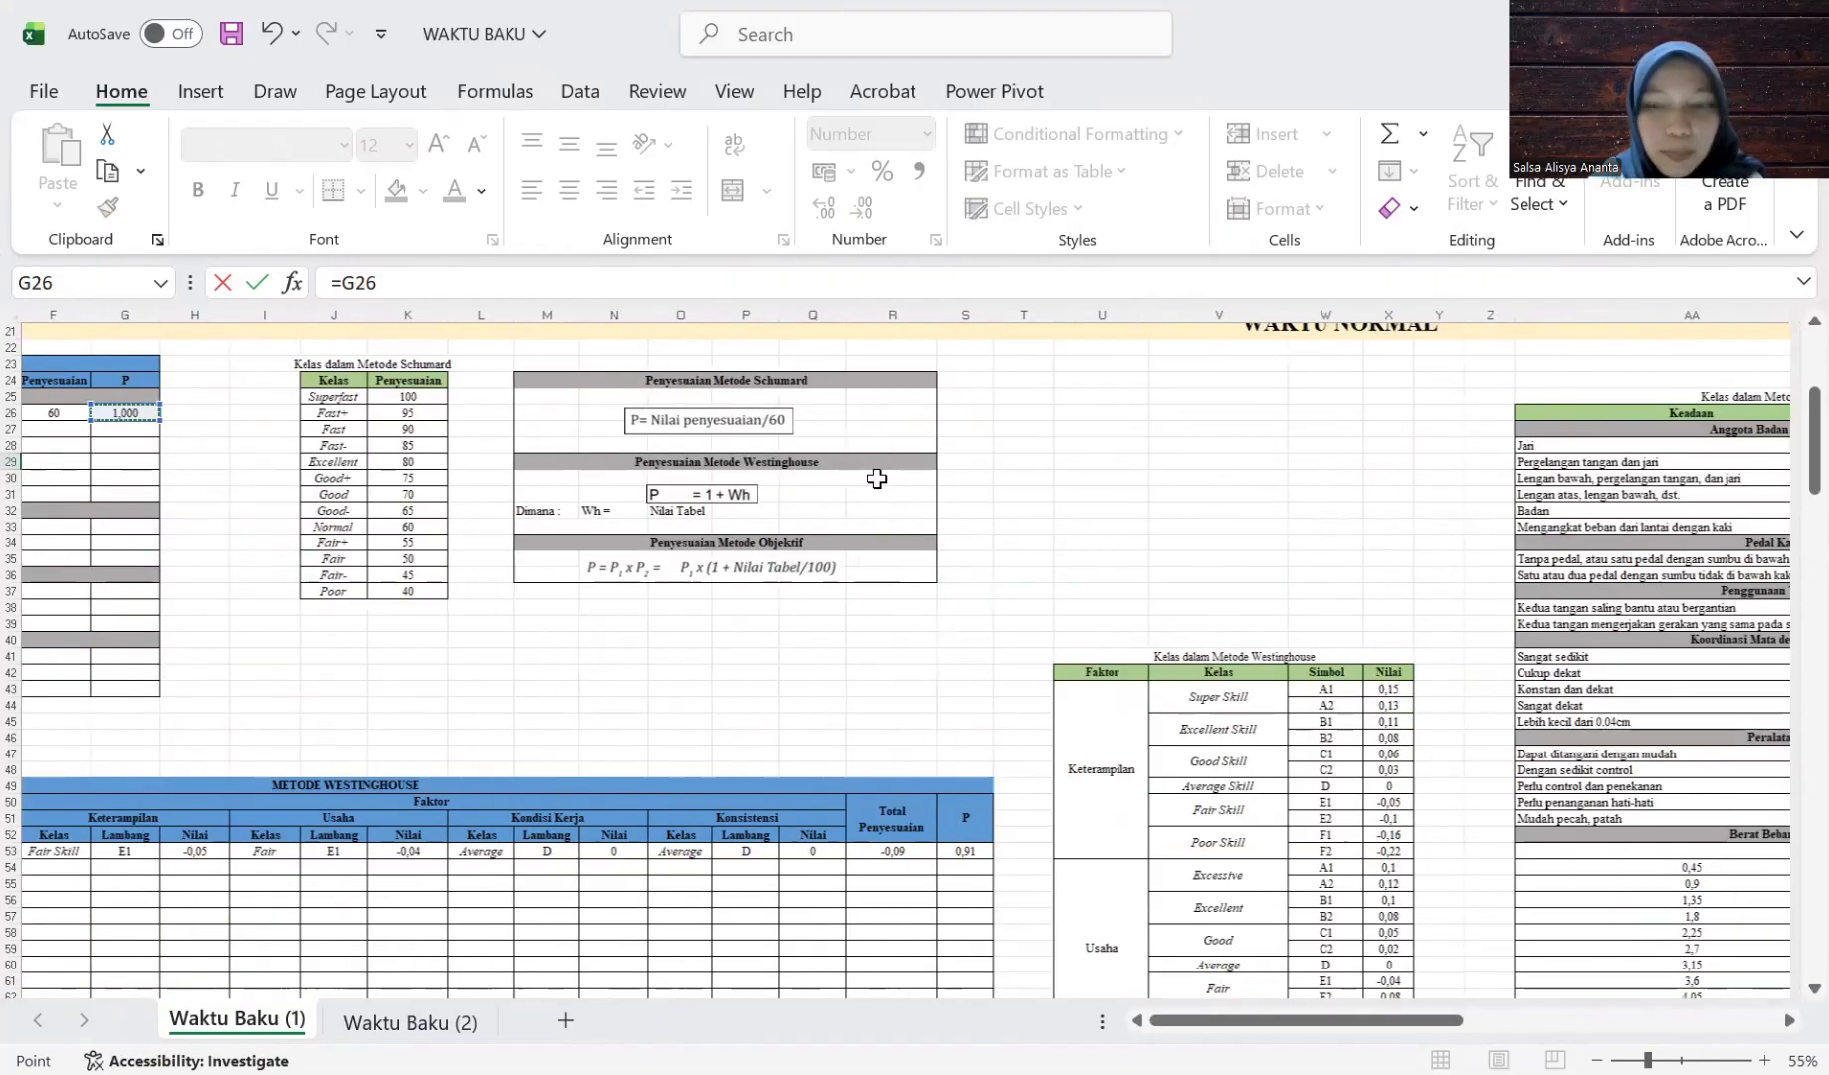
{"action": "type", "text": "*"}
{"action": "scroll", "coordinate": [662, 529], "scroll_direction": "right", "scroll_amount": 3}
{"action": "scroll", "coordinate": [282, 614], "scroll_direction": "up", "scroll_amount": 7}
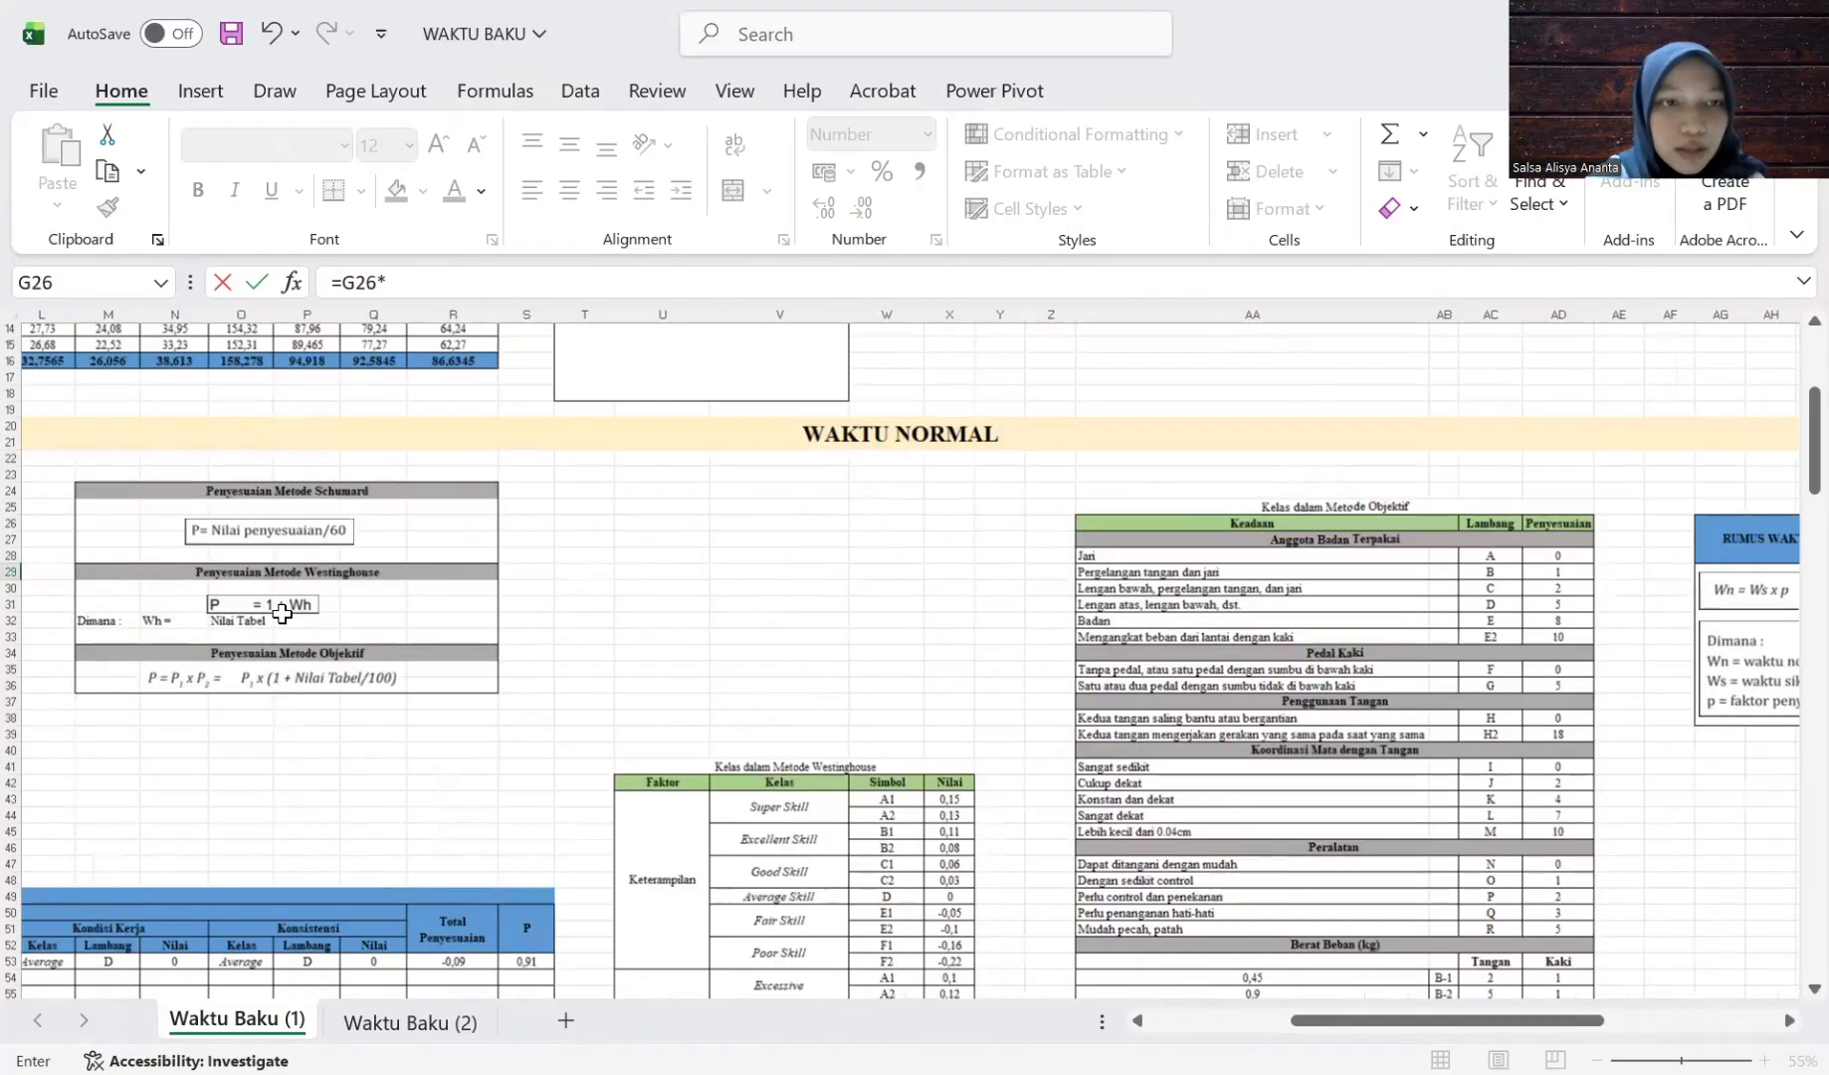
{"action": "scroll", "coordinate": [274, 617], "scroll_direction": "left", "scroll_amount": 5}
{"action": "left_click", "coordinate": [270, 637]}
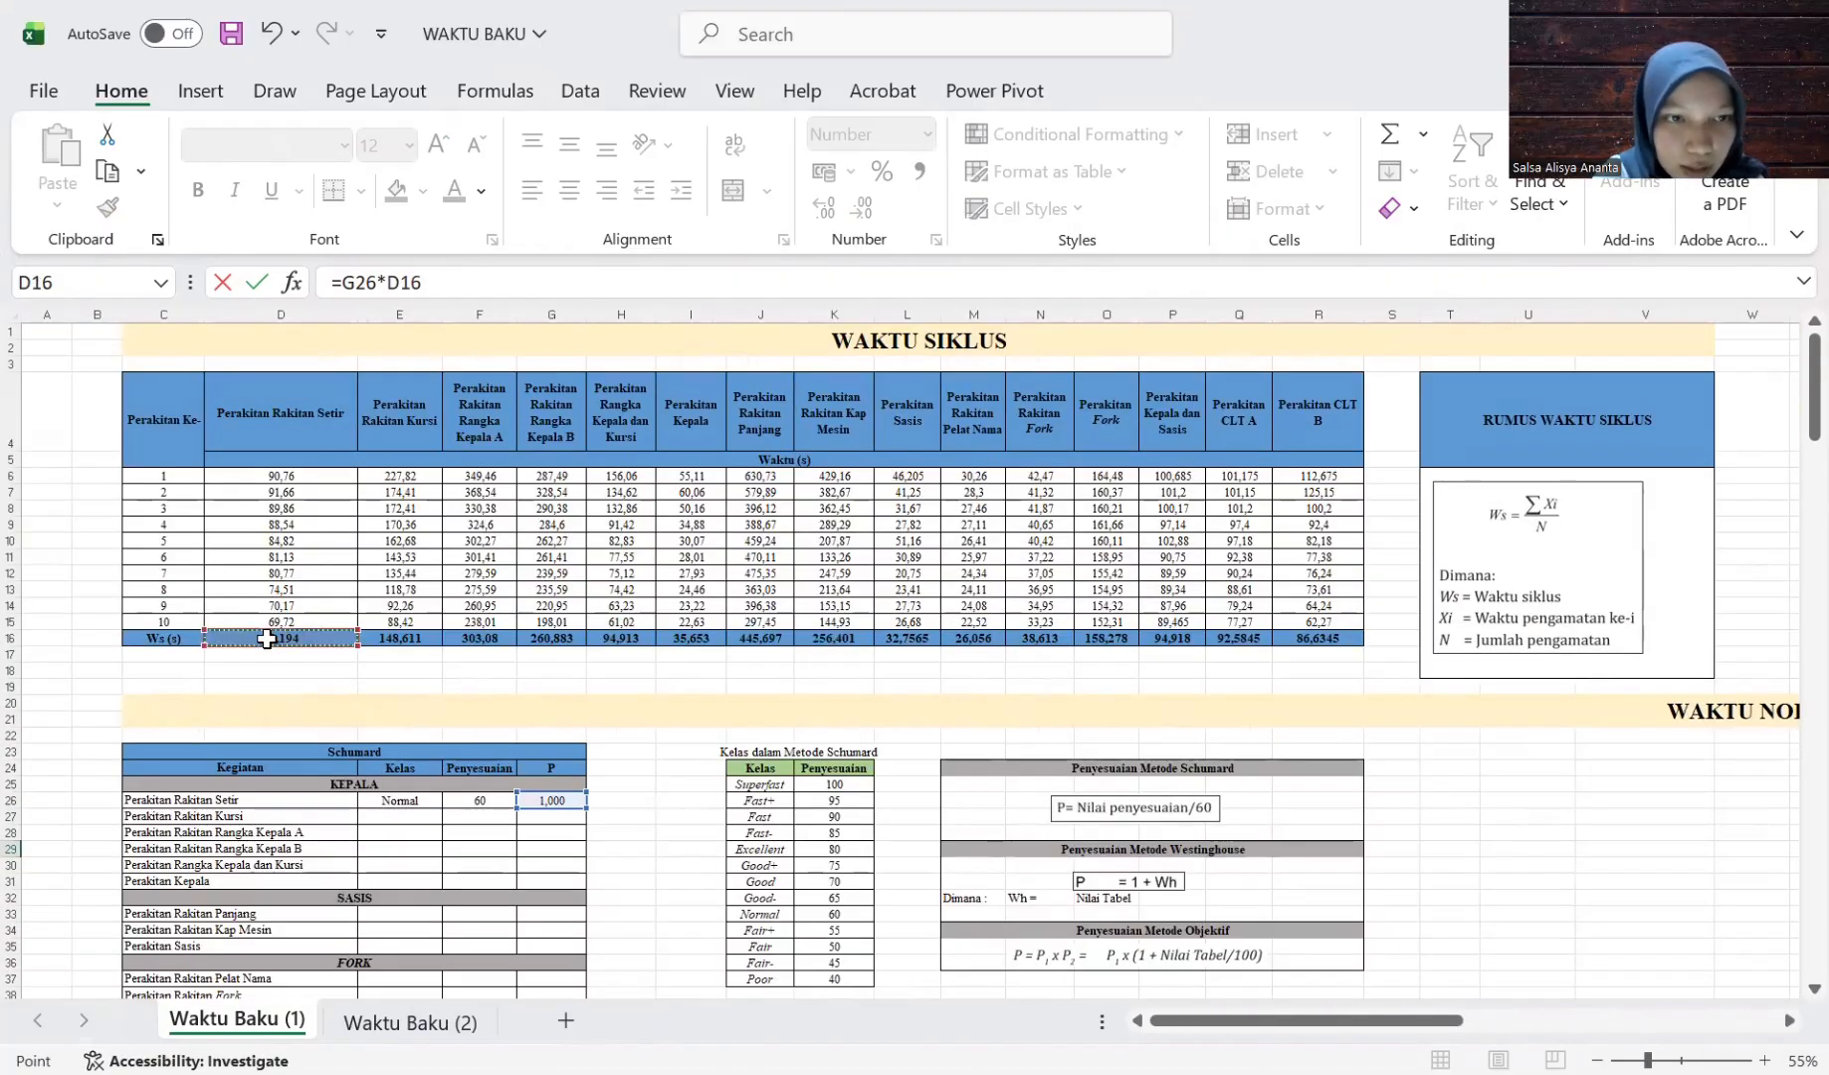
{"action": "key", "text": "Return"}
Calculate the Westinghouse Waktu Normal for Perakitan Rakitan Setir in AP29 from its P and Ws with =S53*D16.
{"action": "scroll", "coordinate": [267, 638], "scroll_direction": "right", "scroll_amount": 5}
{"action": "key", "text": "Up"}
{"action": "key", "text": "Right"}
{"action": "type", "text": "="}
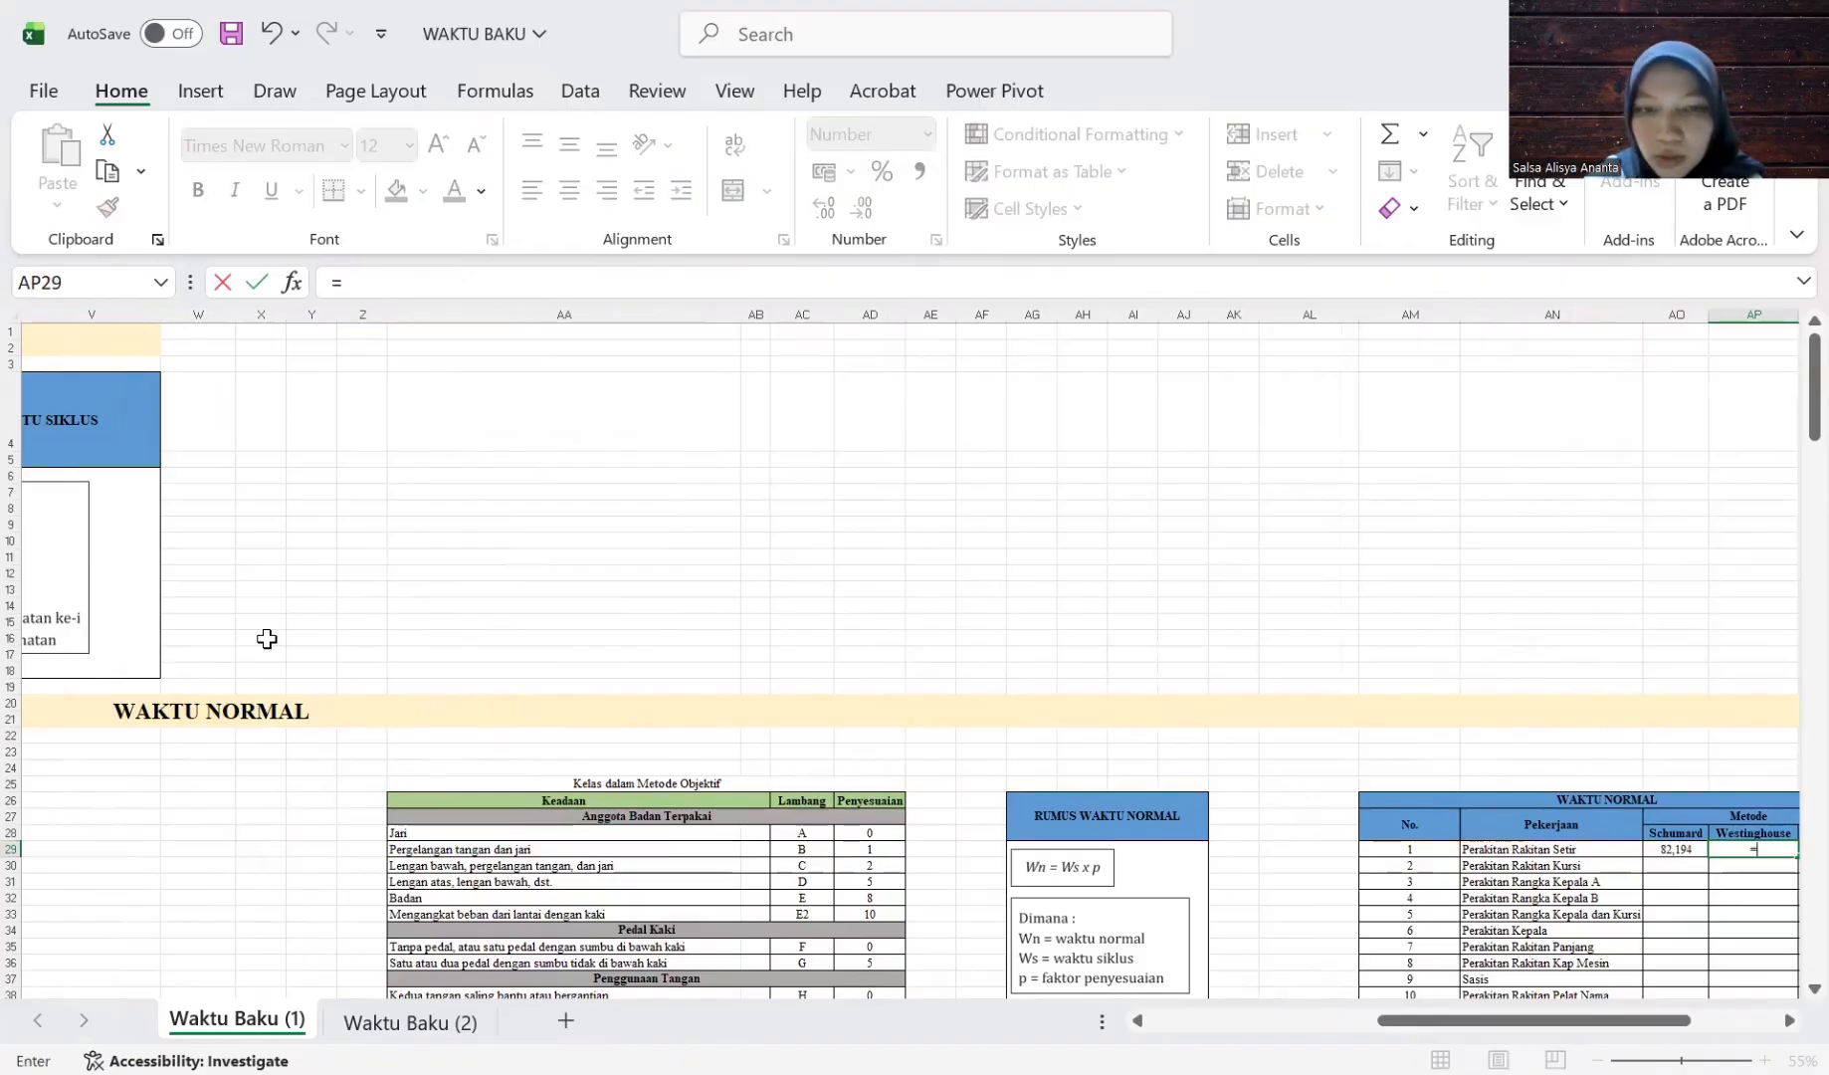
{"action": "scroll", "coordinate": [337, 771], "scroll_direction": "left", "scroll_amount": 8}
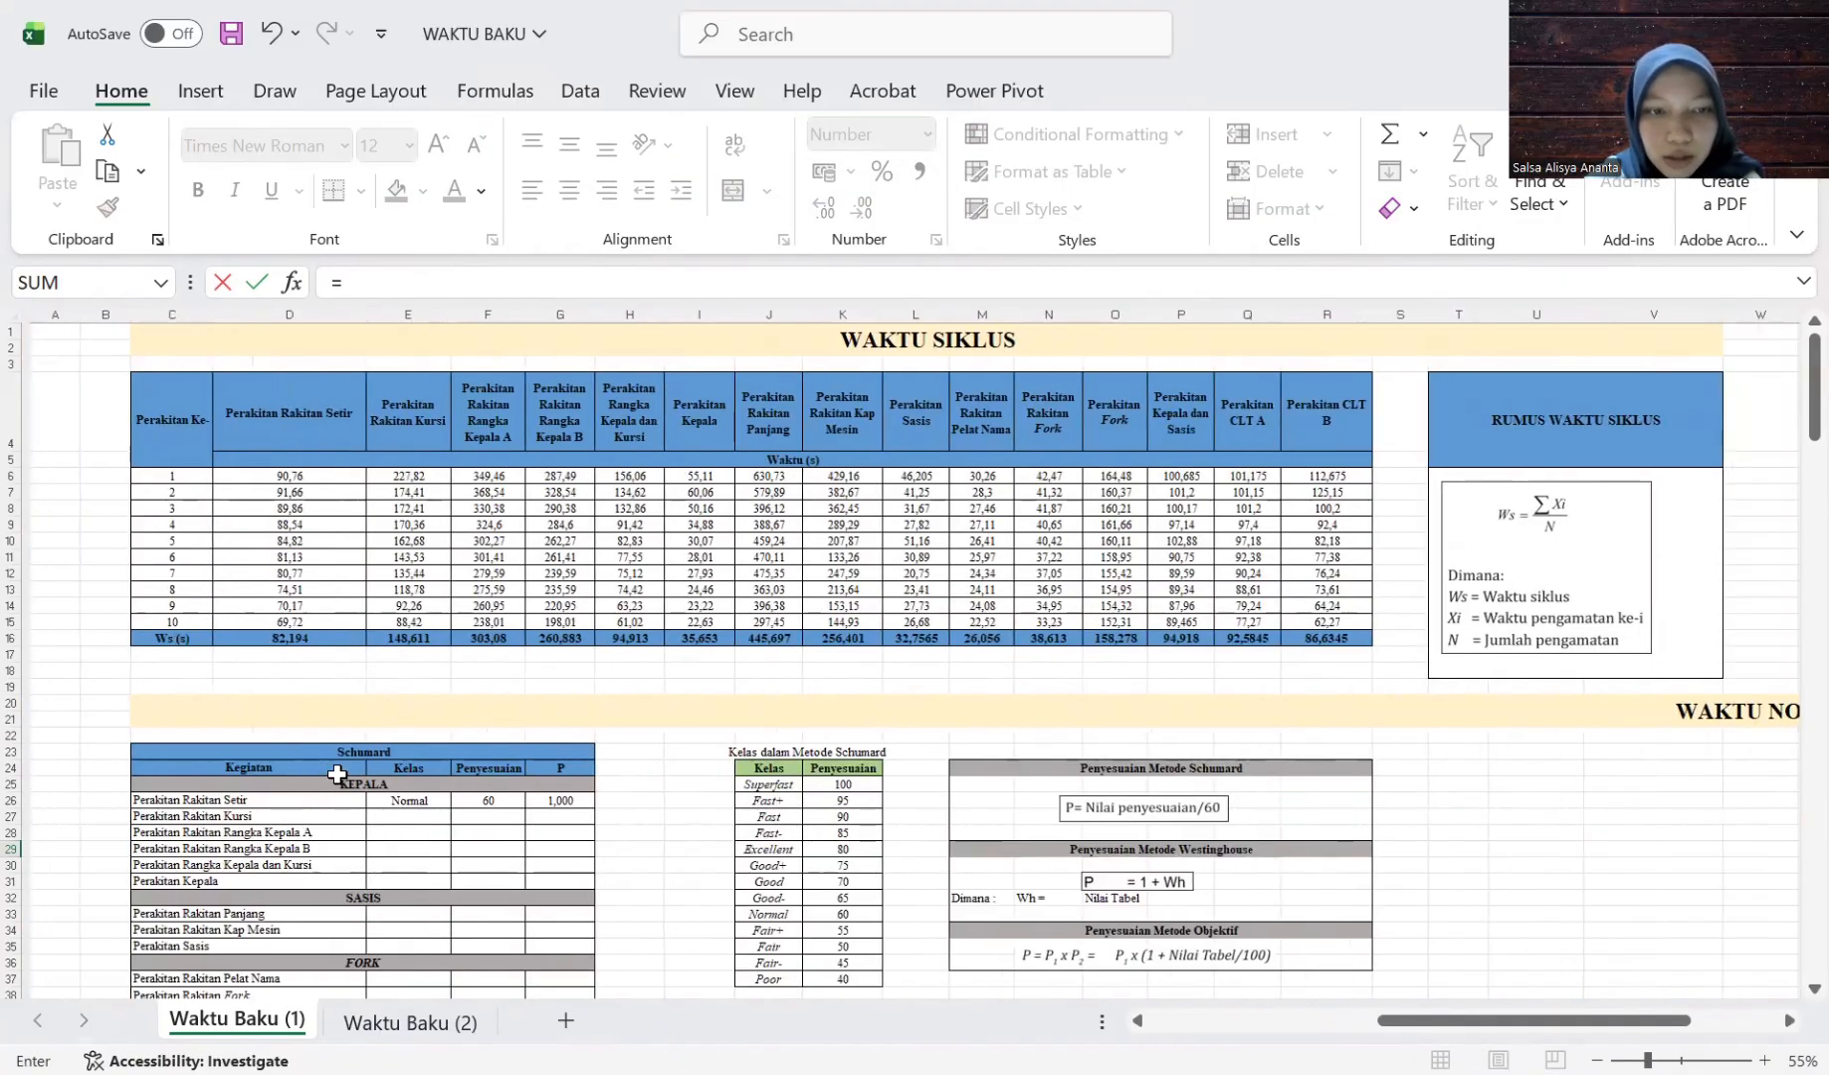
{"action": "scroll", "coordinate": [961, 617], "scroll_direction": "down", "scroll_amount": 10}
{"action": "left_click", "coordinate": [1391, 644]}
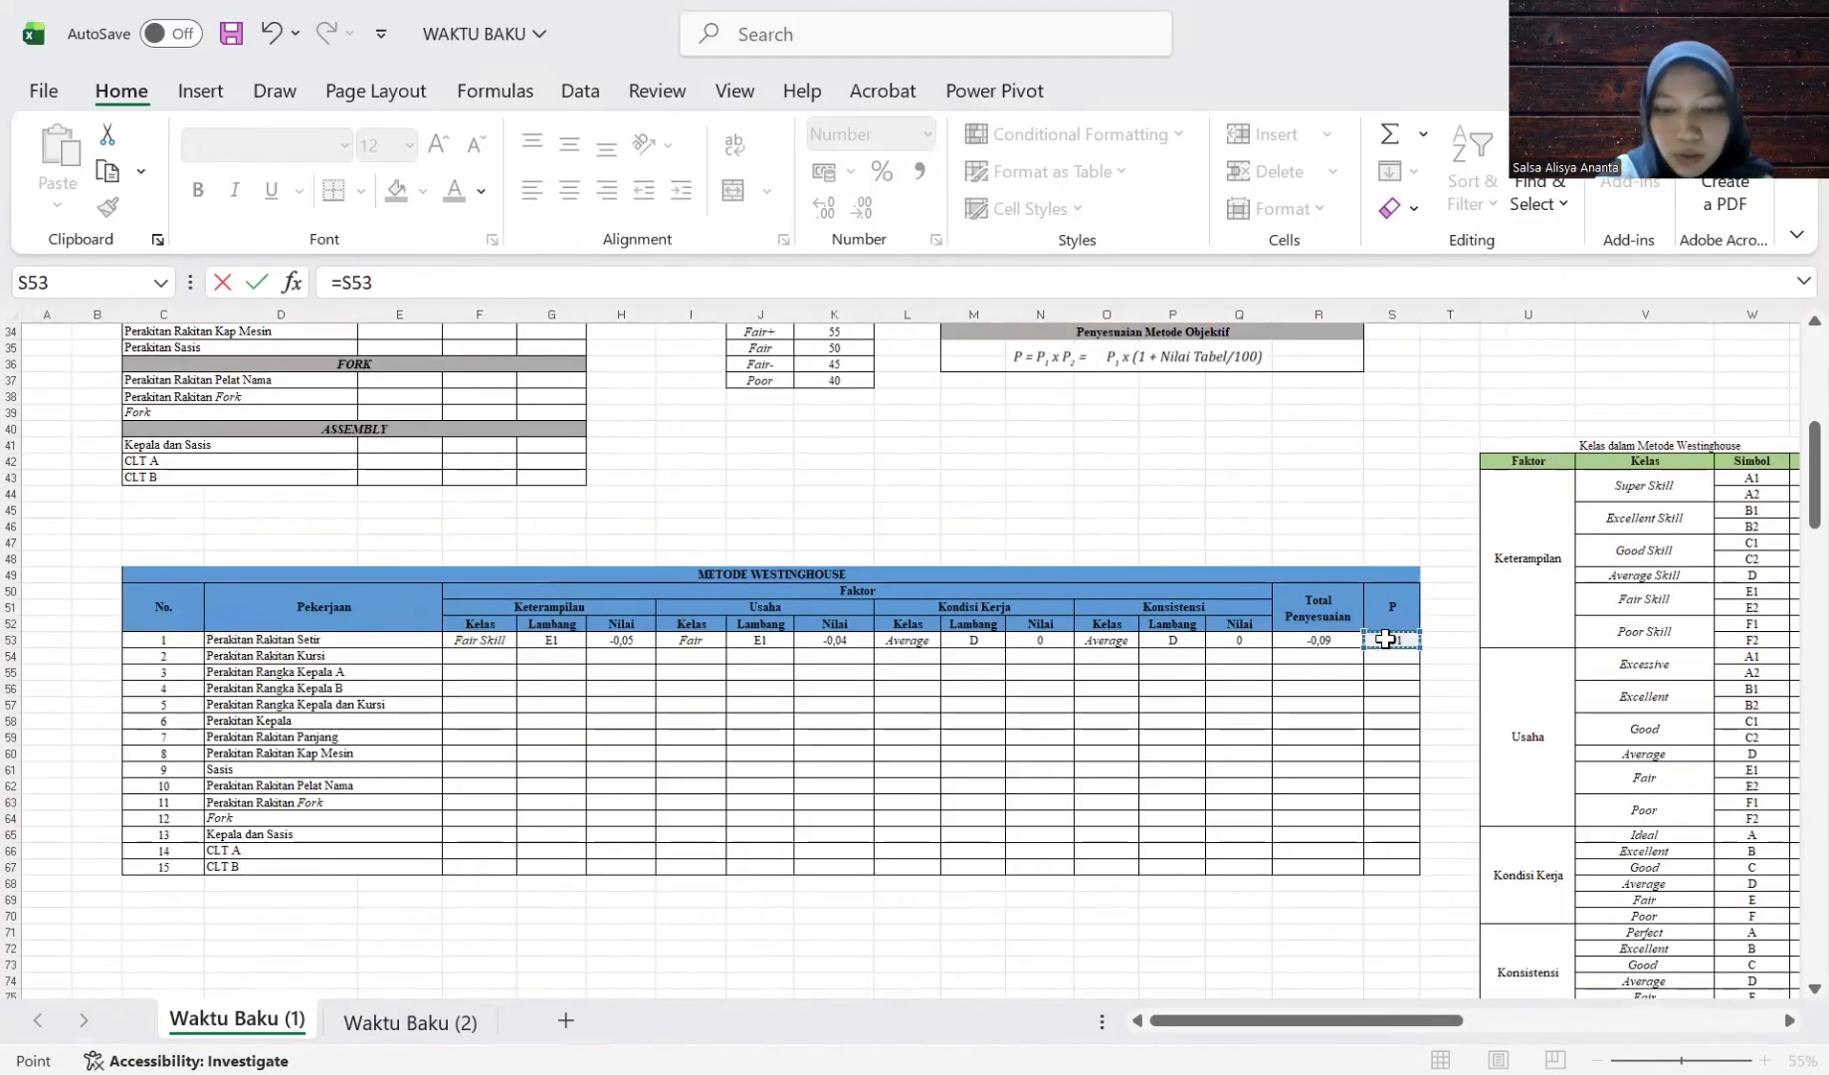
{"action": "scroll", "coordinate": [253, 556], "scroll_direction": "up", "scroll_amount": 11}
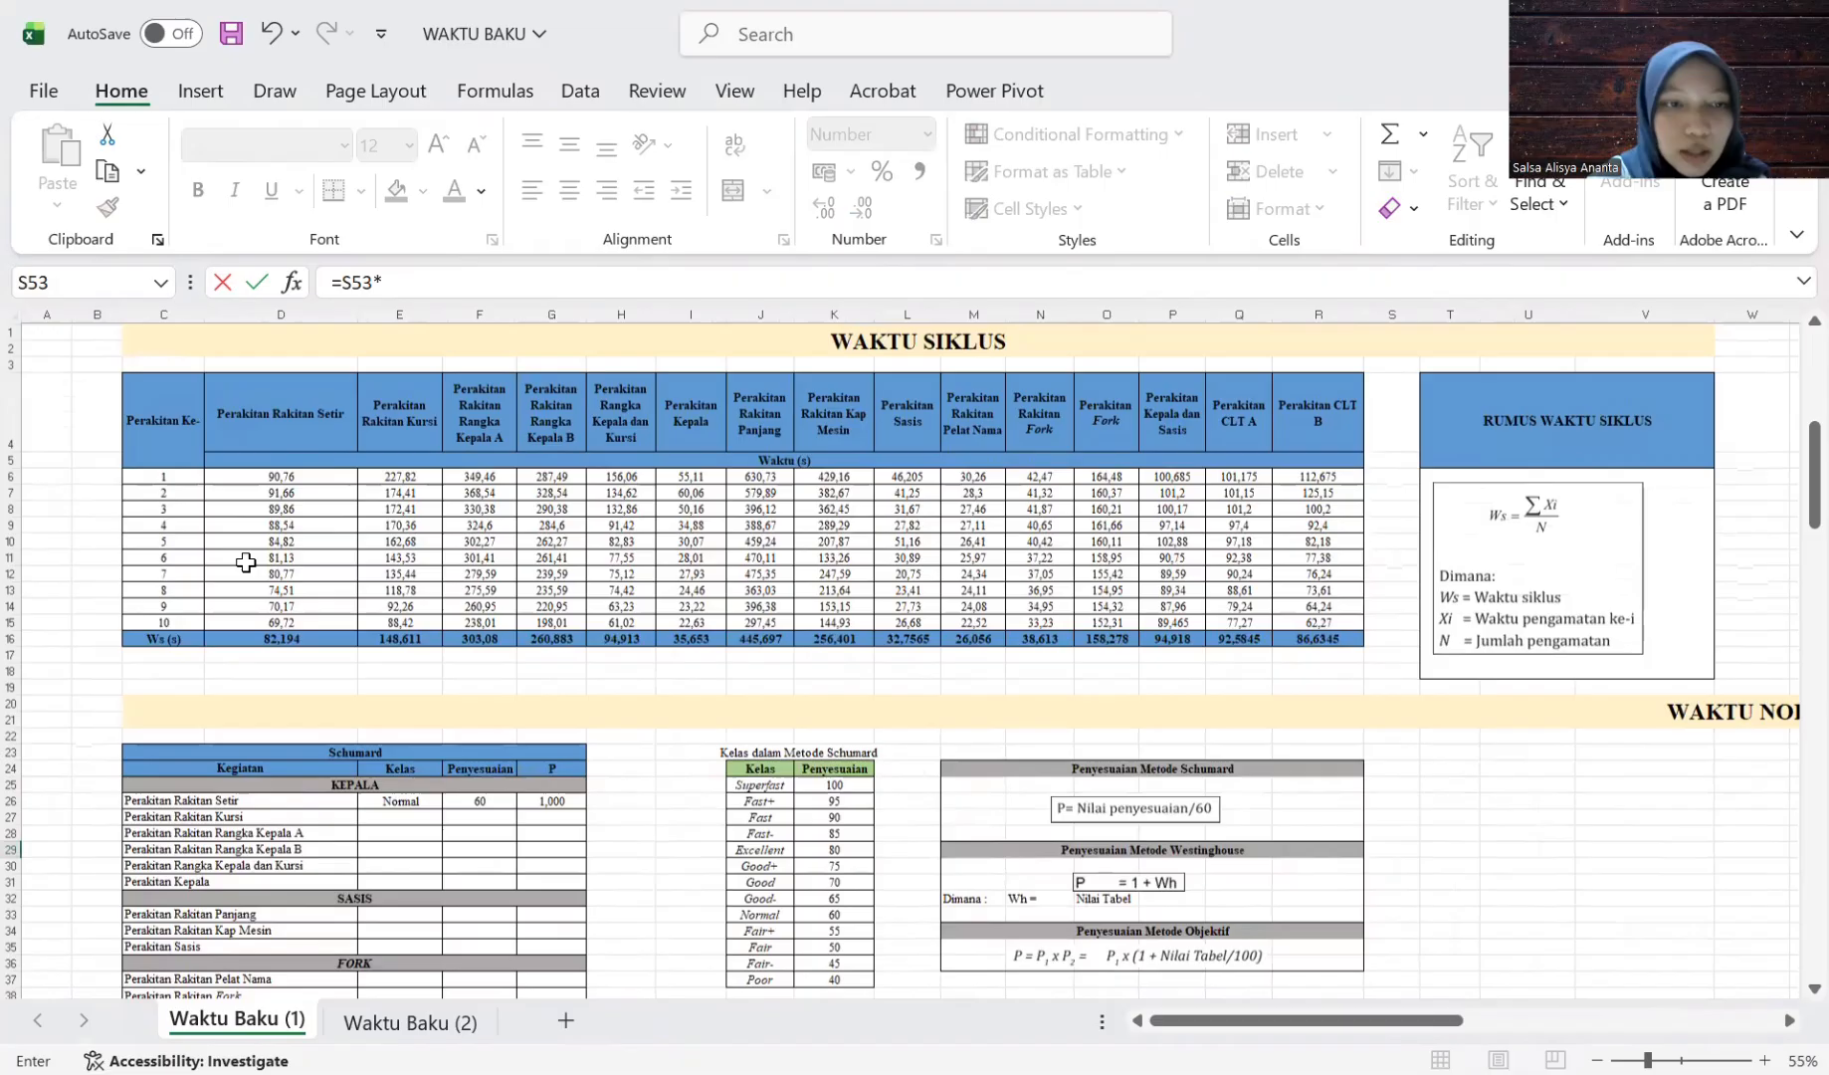
{"action": "left_click", "coordinate": [282, 638]}
{"action": "key", "text": "Tab"}
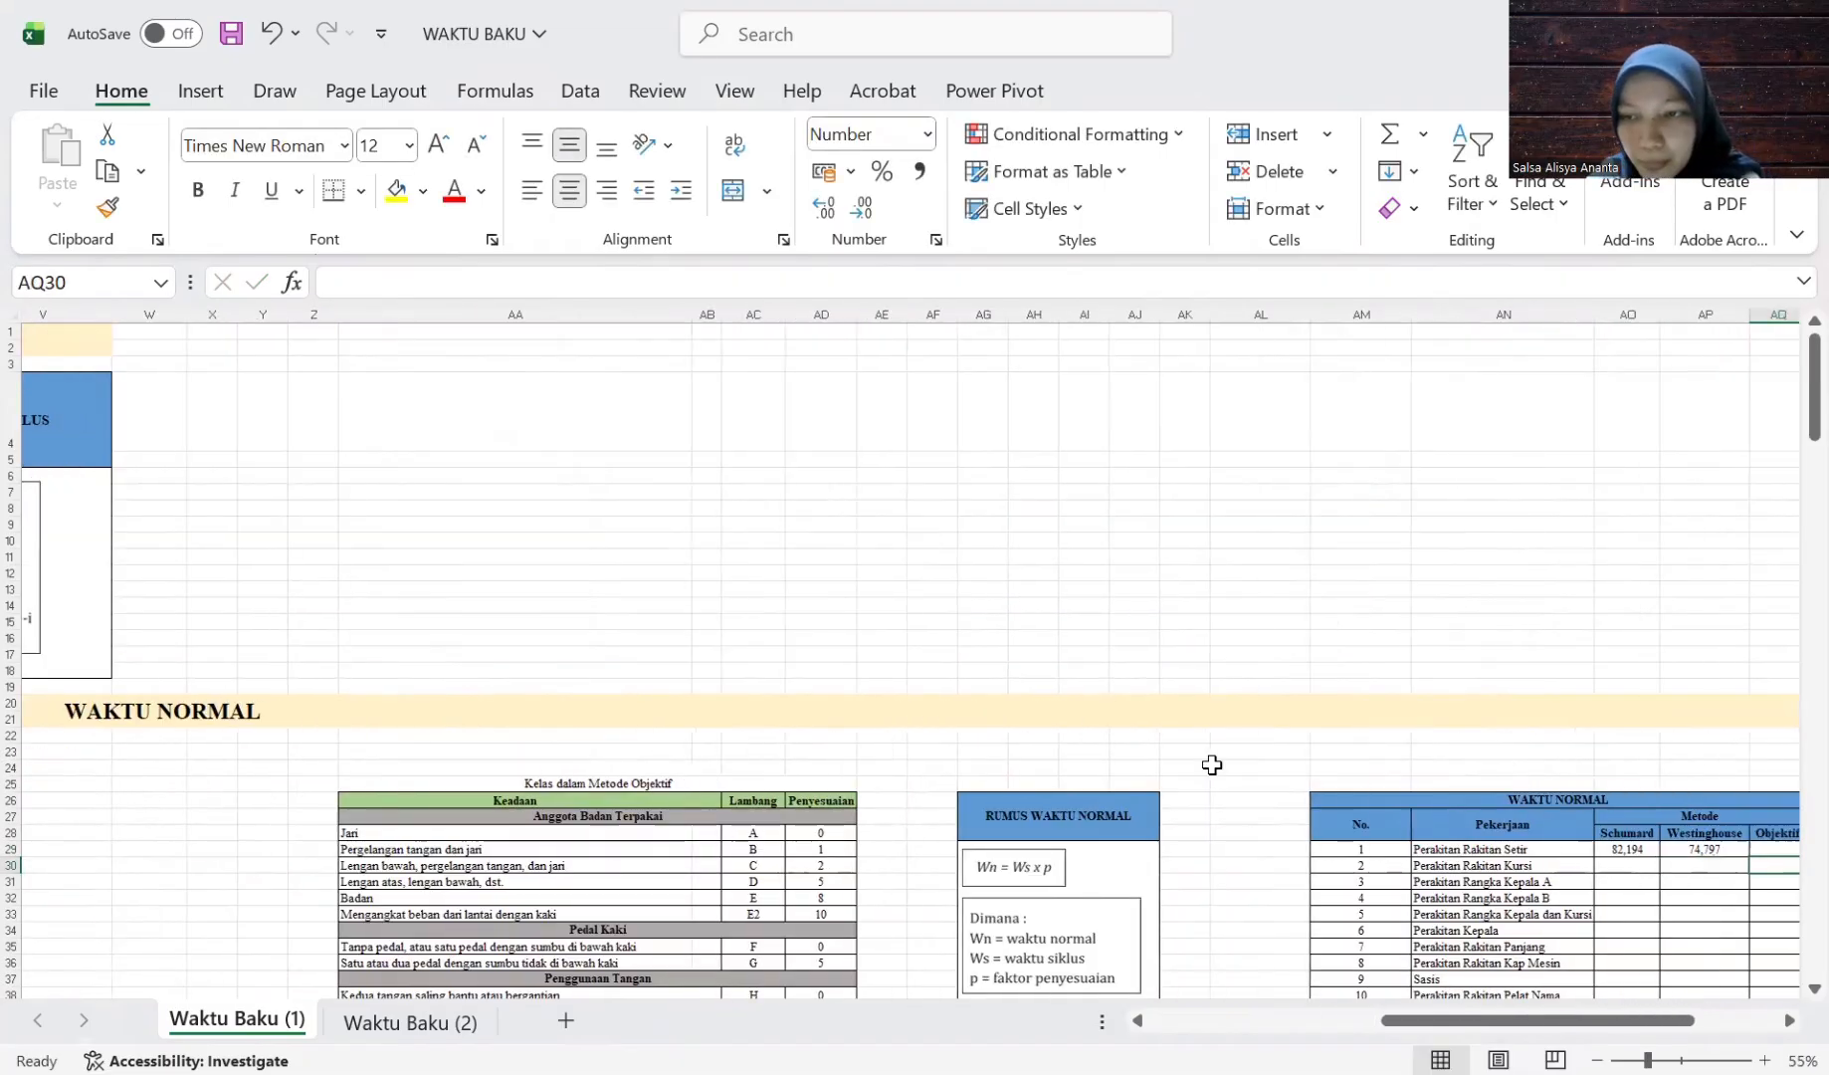
Calculate the Objektif Waktu Normal for Perakitan Rakitan Setir in AQ29 from its P and Ws with =Z83*D16.
{"action": "type", "text": "="}
{"action": "scroll", "coordinate": [1059, 739], "scroll_direction": "down", "scroll_amount": 20}
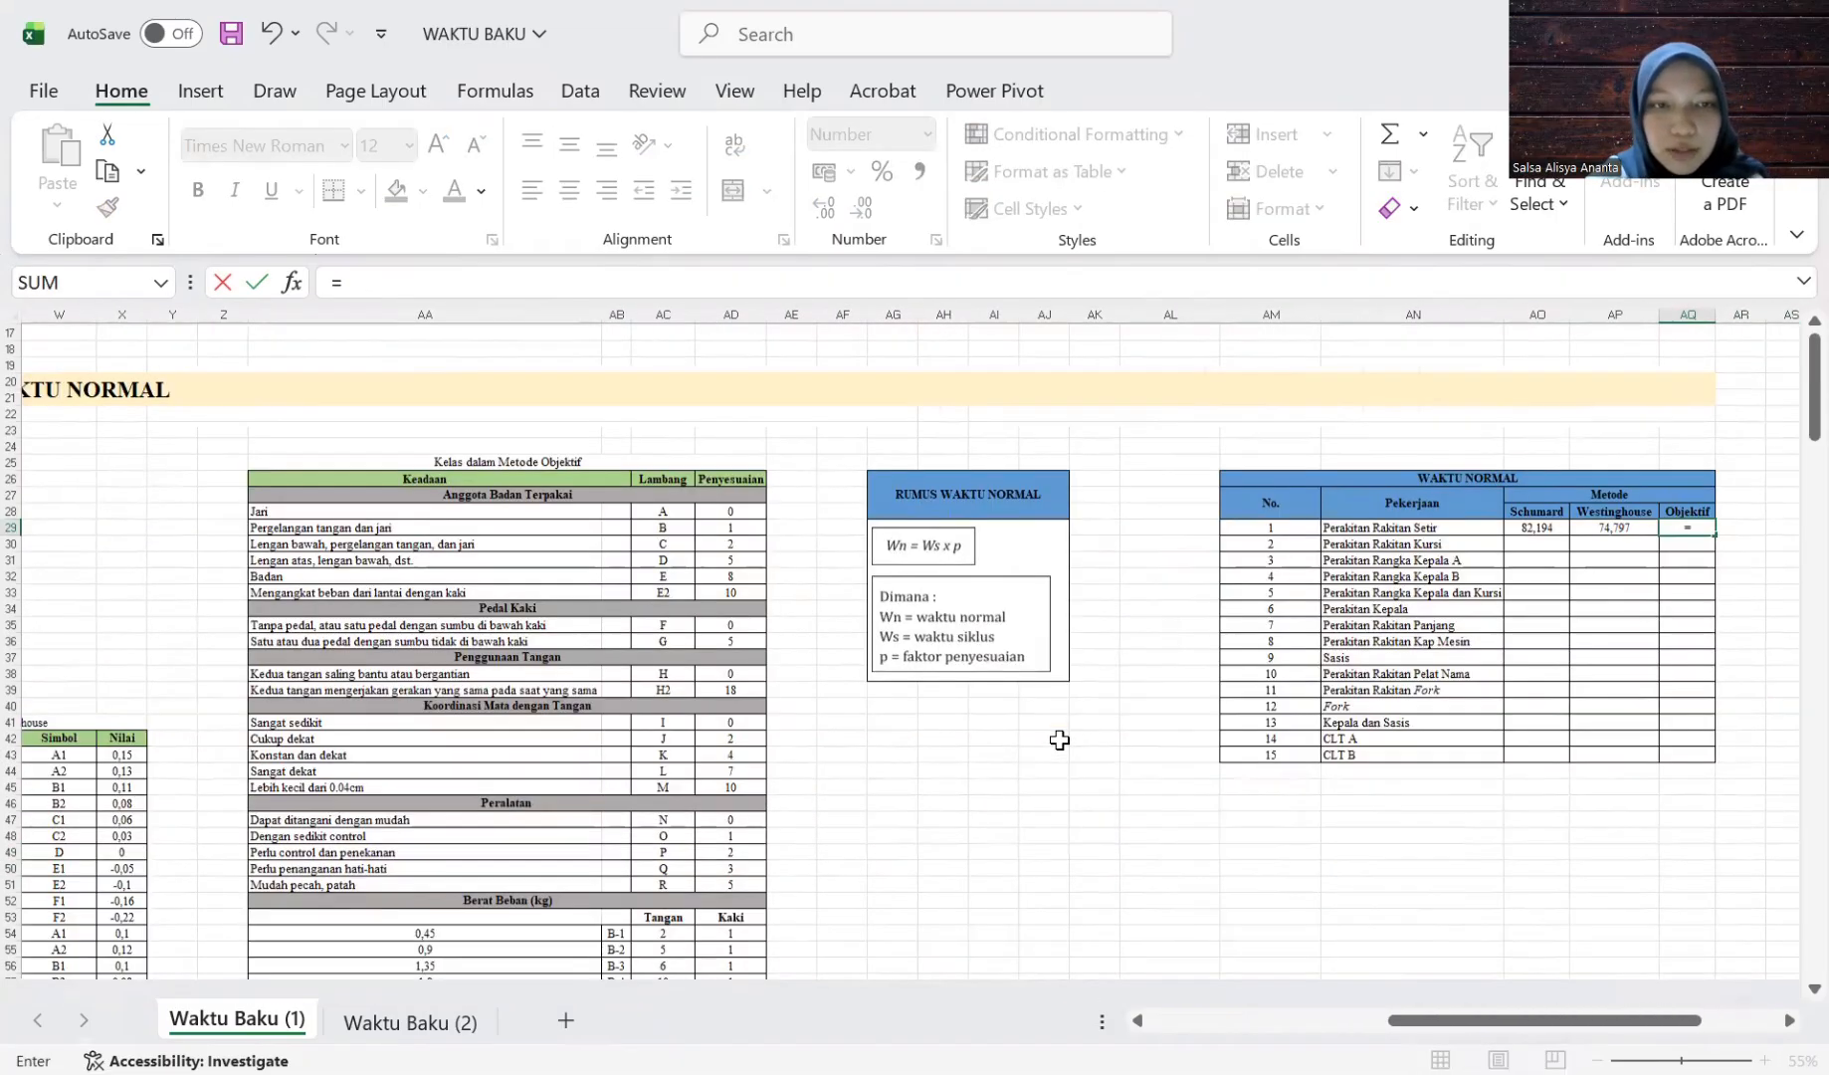
{"action": "scroll", "coordinate": [1059, 739], "scroll_direction": "left", "scroll_amount": 10}
{"action": "scroll", "coordinate": [788, 740], "scroll_direction": "up", "scroll_amount": 12}
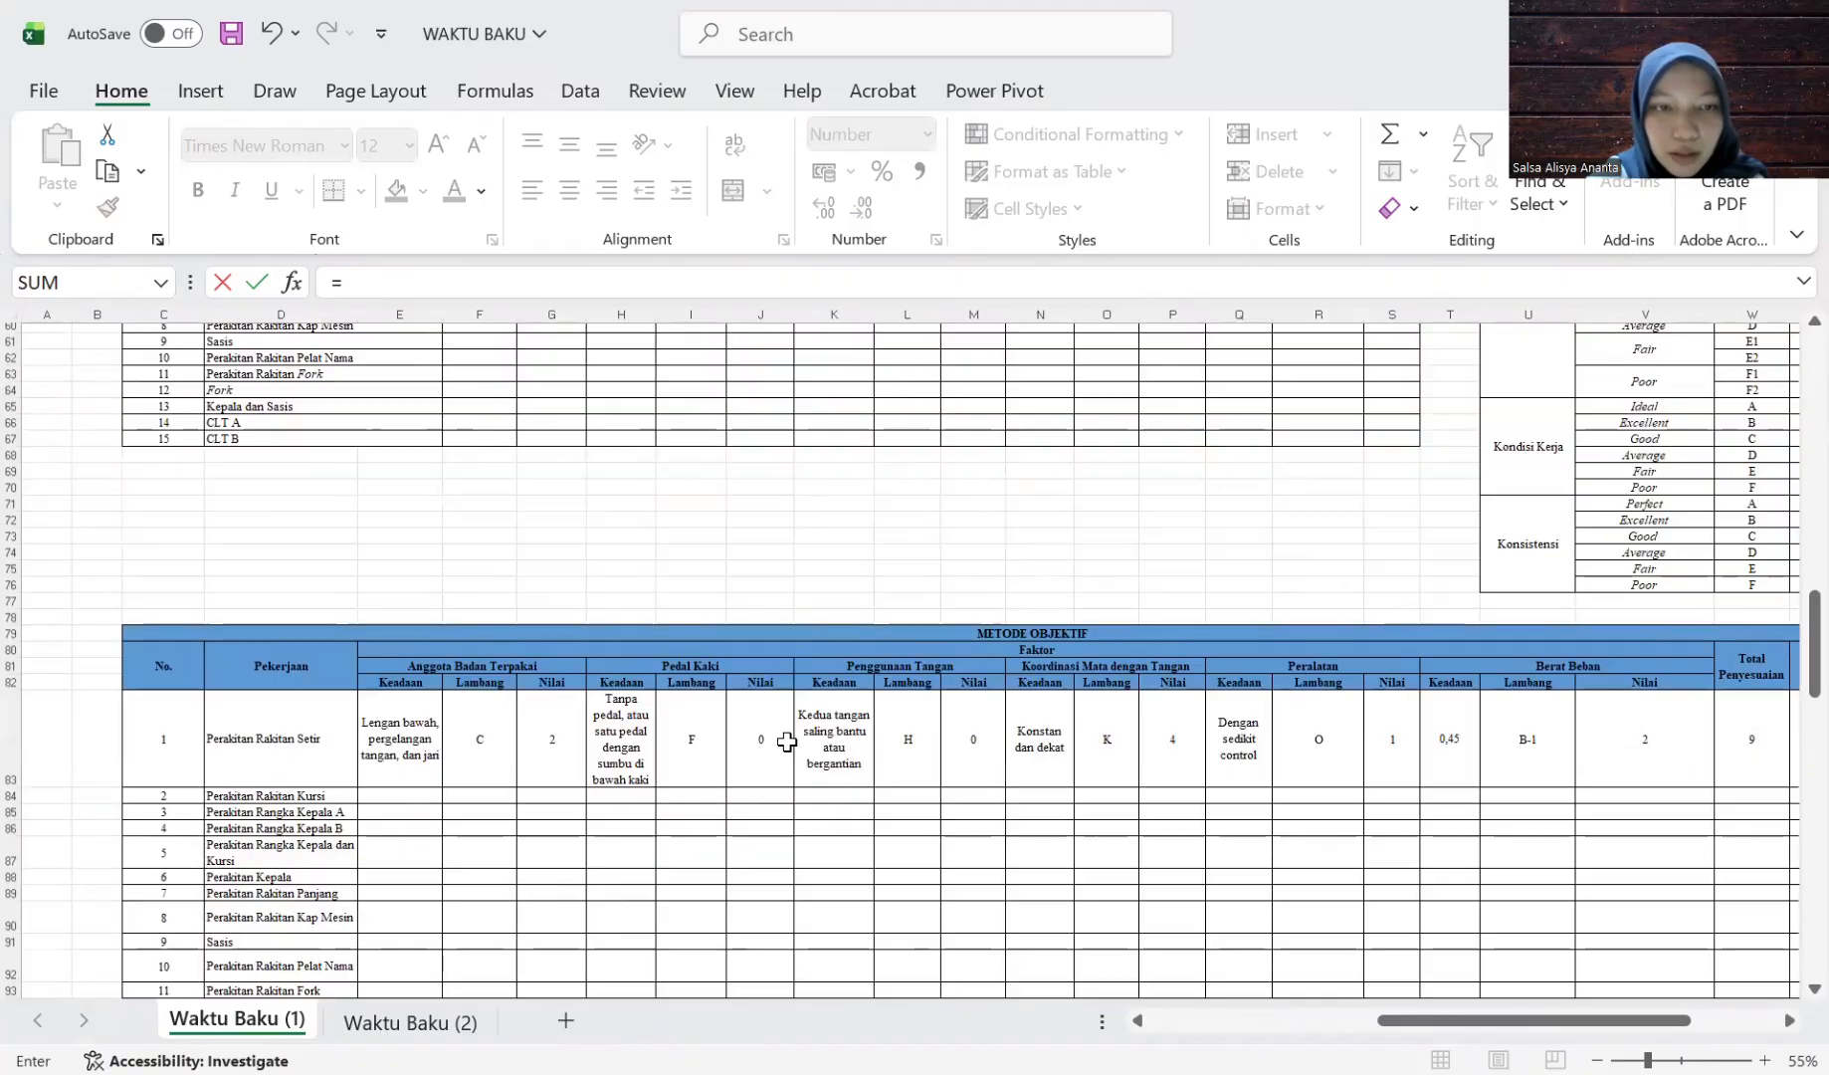
{"action": "scroll", "coordinate": [1192, 727], "scroll_direction": "right", "scroll_amount": 8}
{"action": "left_click", "coordinate": [1202, 731]}
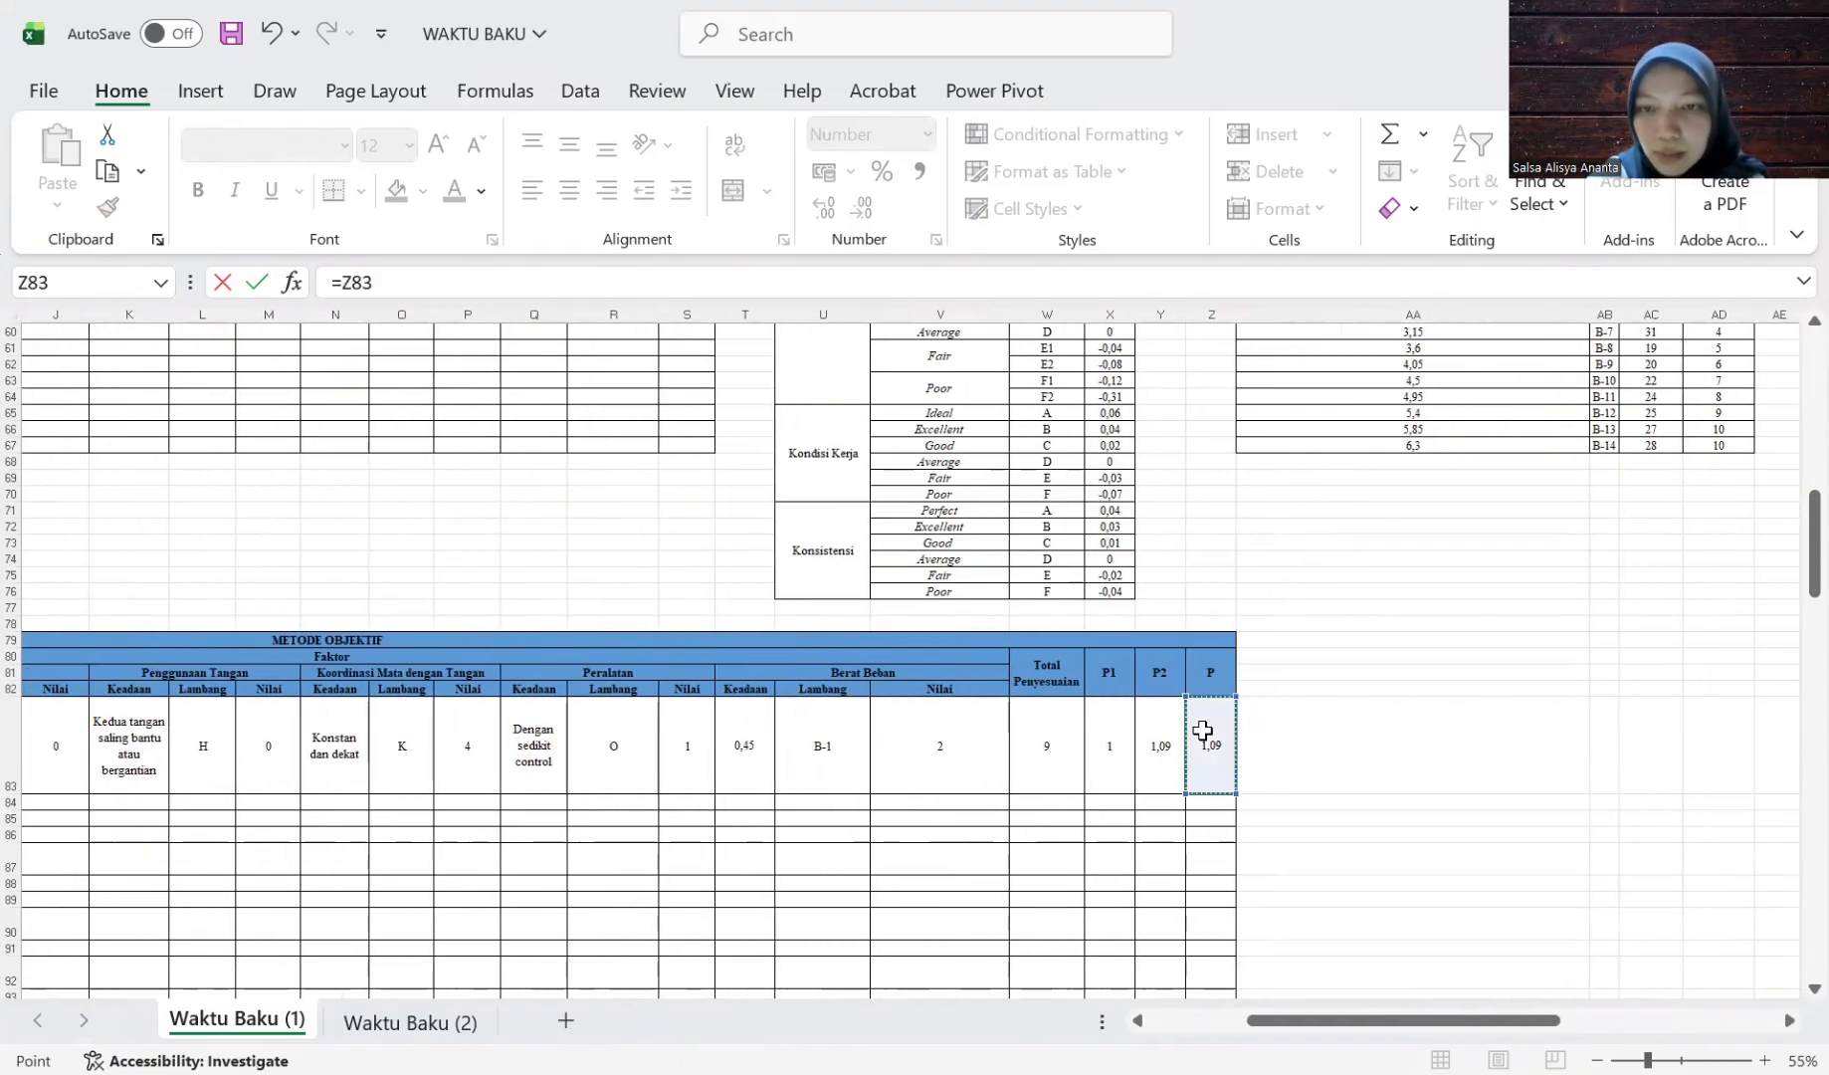
{"action": "type", "text": "*"}
{"action": "scroll", "coordinate": [1088, 707], "scroll_direction": "left", "scroll_amount": 8}
{"action": "scroll", "coordinate": [1037, 702], "scroll_direction": "up", "scroll_amount": 20}
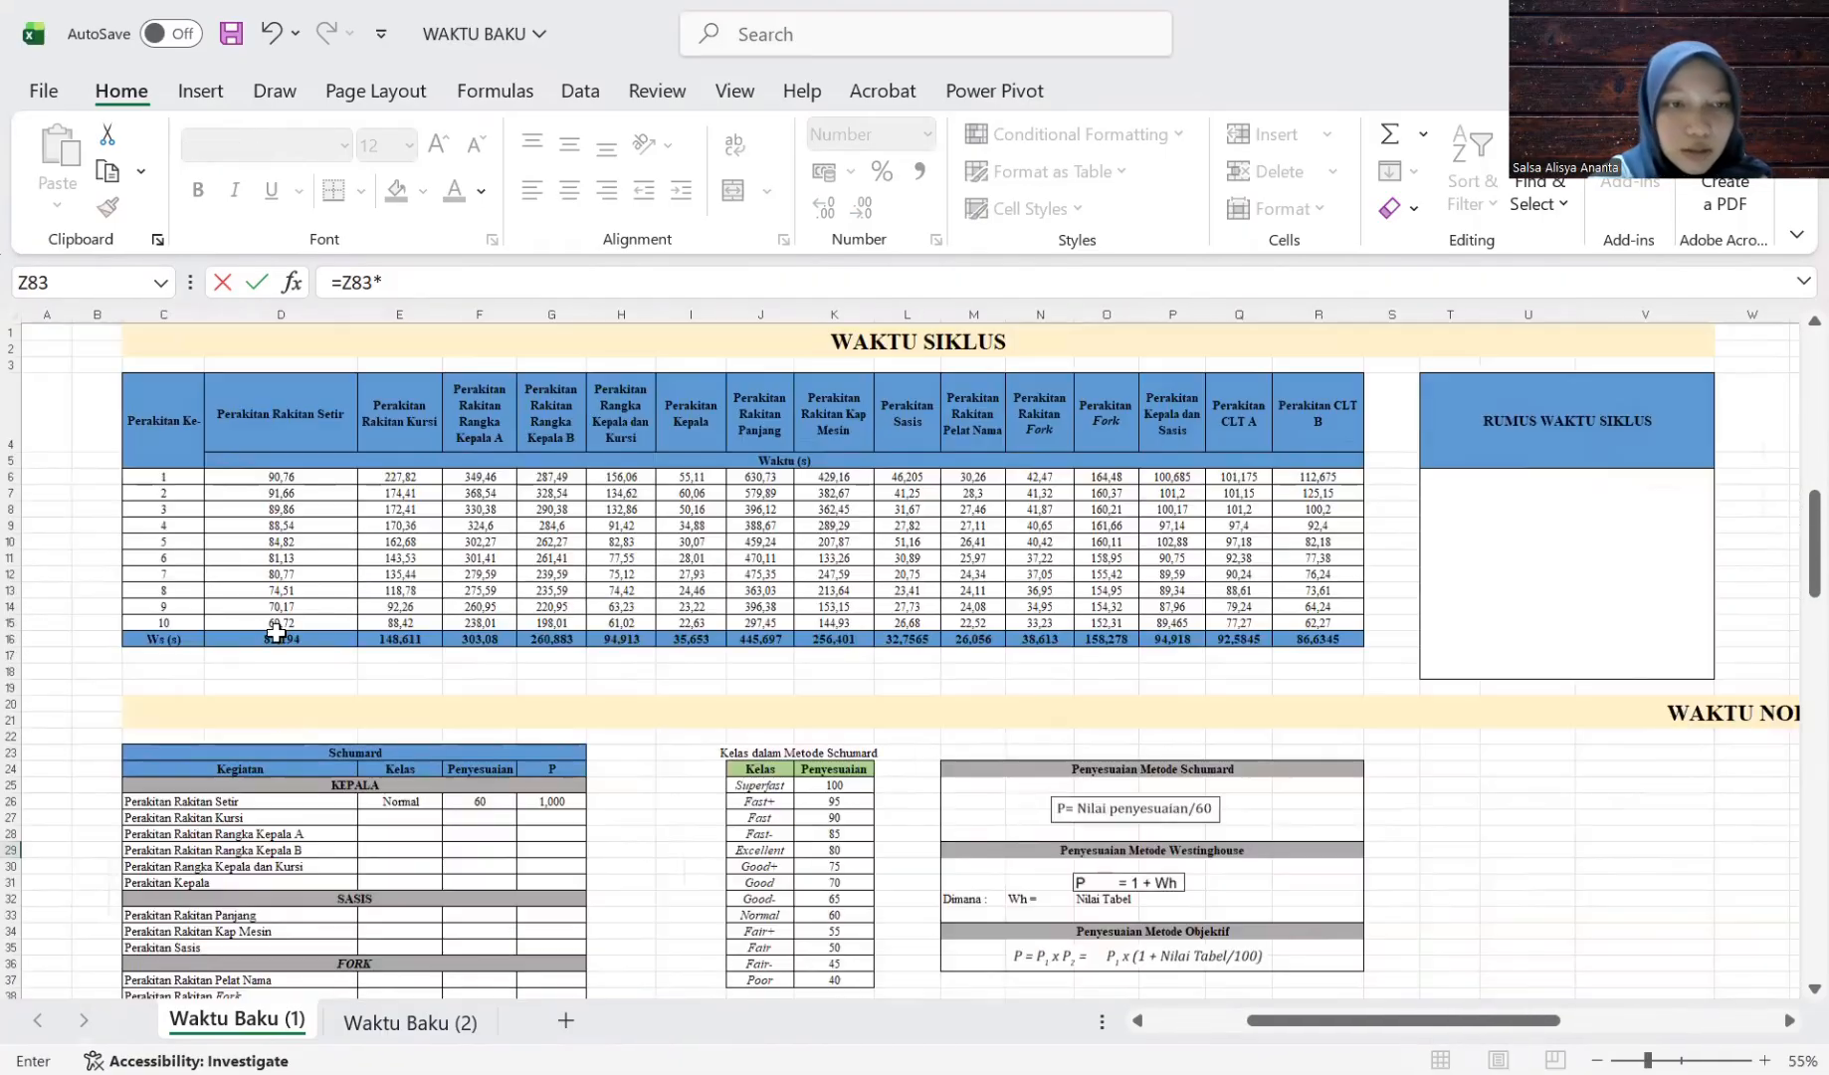
{"action": "left_click", "coordinate": [256, 625]}
{"action": "left_click", "coordinate": [257, 638]}
{"action": "key", "text": "Return"}
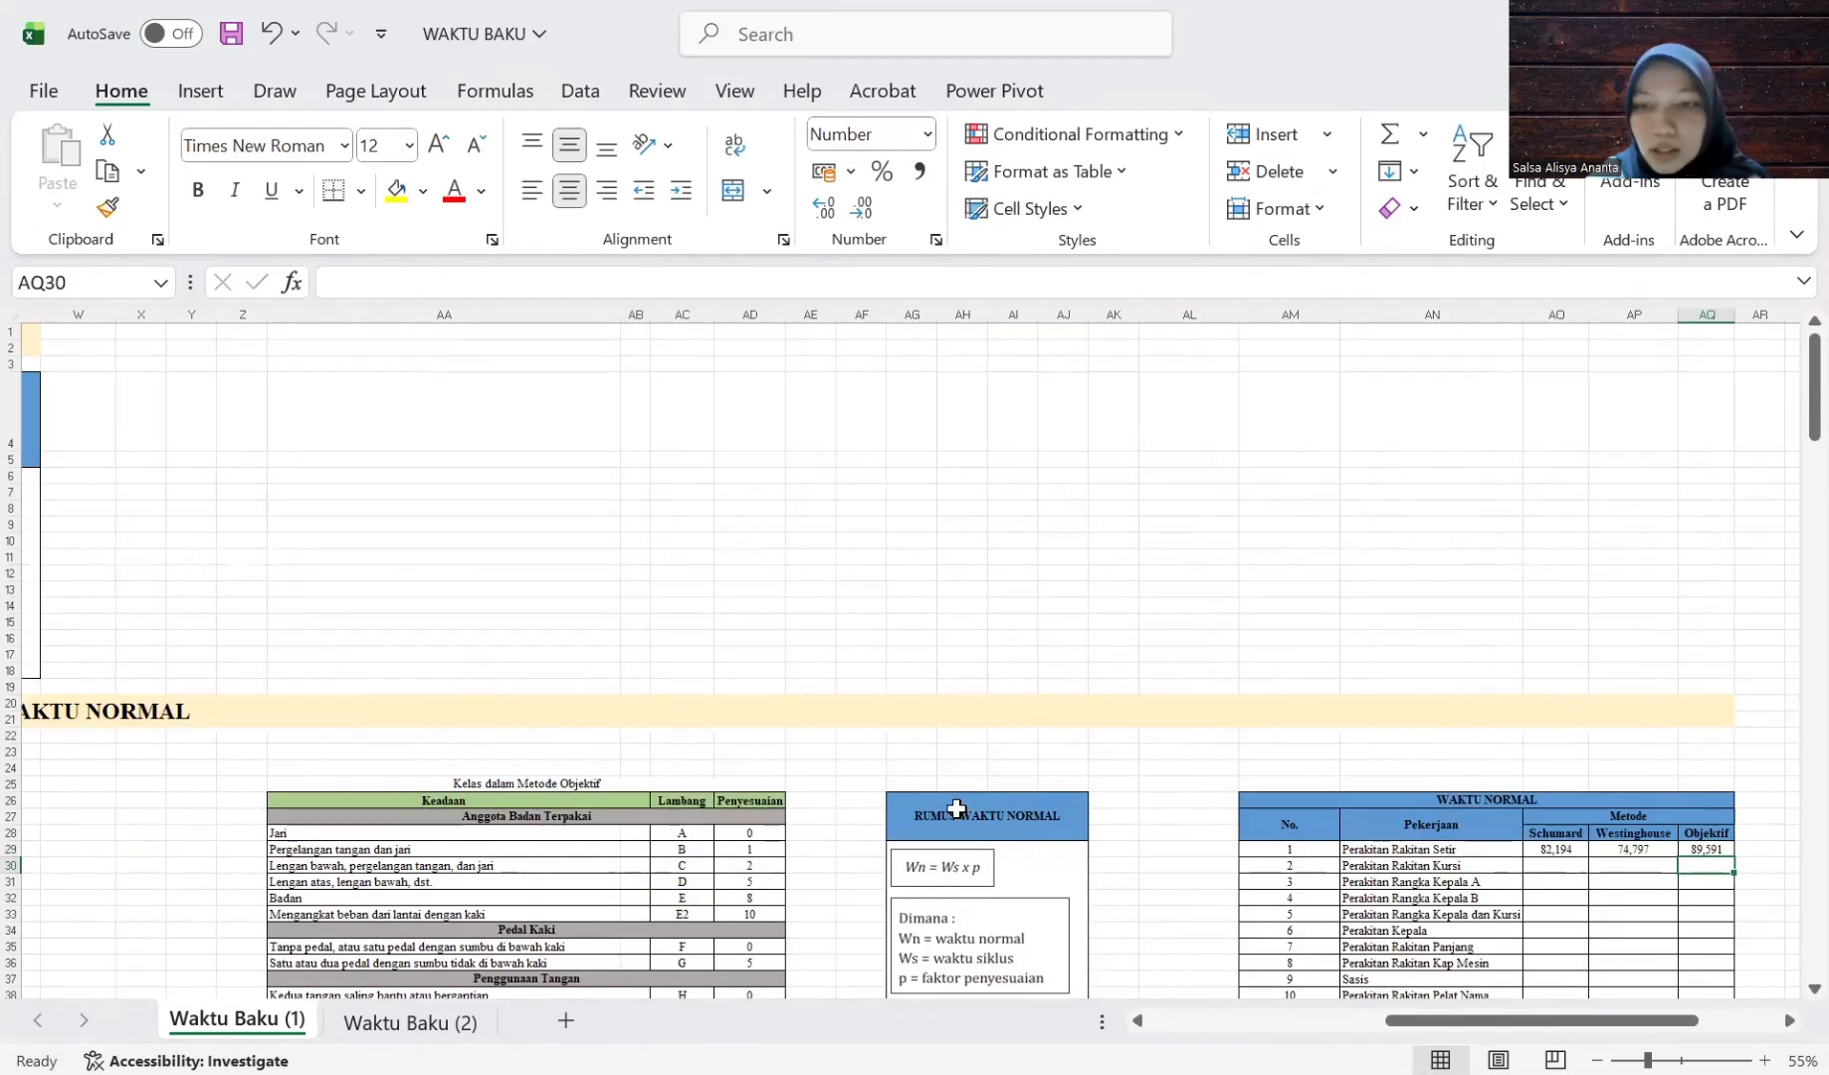
Examine the Waktu Baku section: the Kelonggaran table, the result table by method and the Faktor reference table.
{"action": "scroll", "coordinate": [957, 809], "scroll_direction": "down", "scroll_amount": 9}
{"action": "scroll", "coordinate": [1038, 708], "scroll_direction": "left", "scroll_amount": 5}
{"action": "scroll", "coordinate": [963, 635], "scroll_direction": "left", "scroll_amount": 8}
{"action": "scroll", "coordinate": [963, 637], "scroll_direction": "down", "scroll_amount": 15}
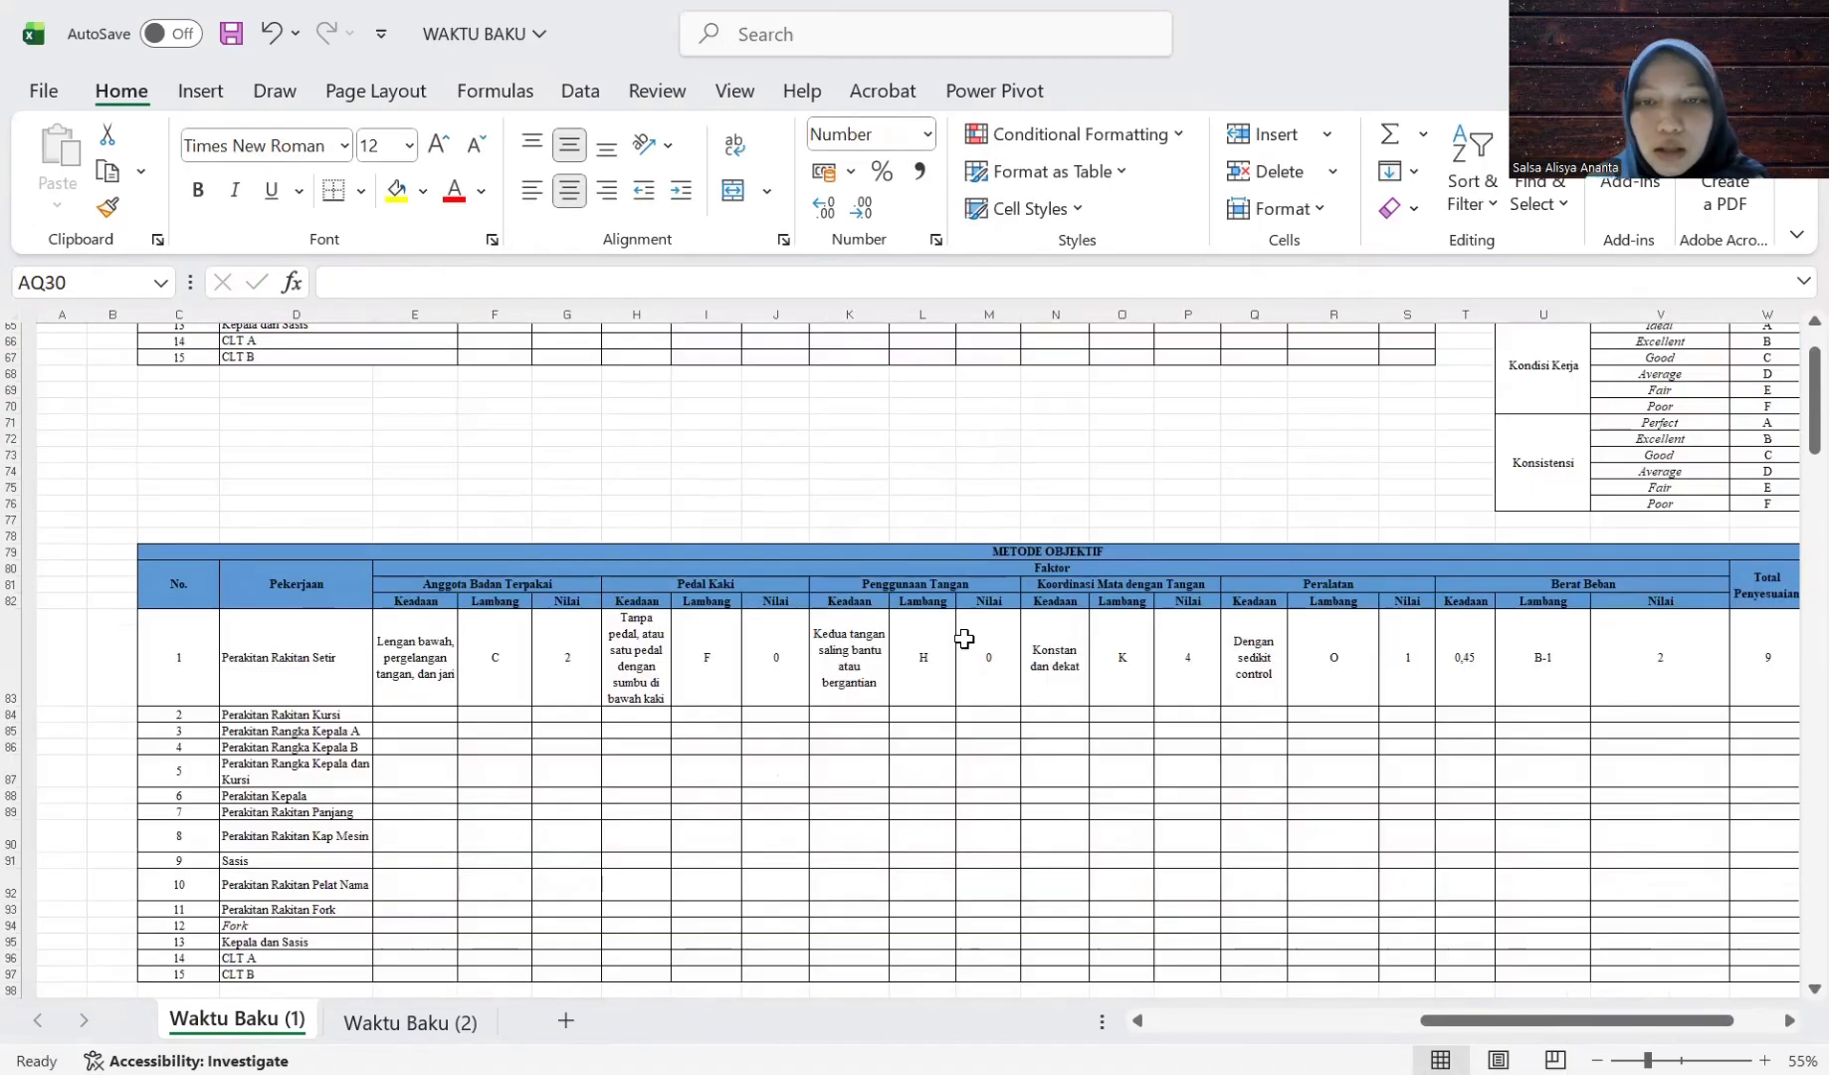
{"action": "scroll", "coordinate": [963, 638], "scroll_direction": "down", "scroll_amount": 1}
{"action": "scroll", "coordinate": [963, 638], "scroll_direction": "right", "scroll_amount": 1}
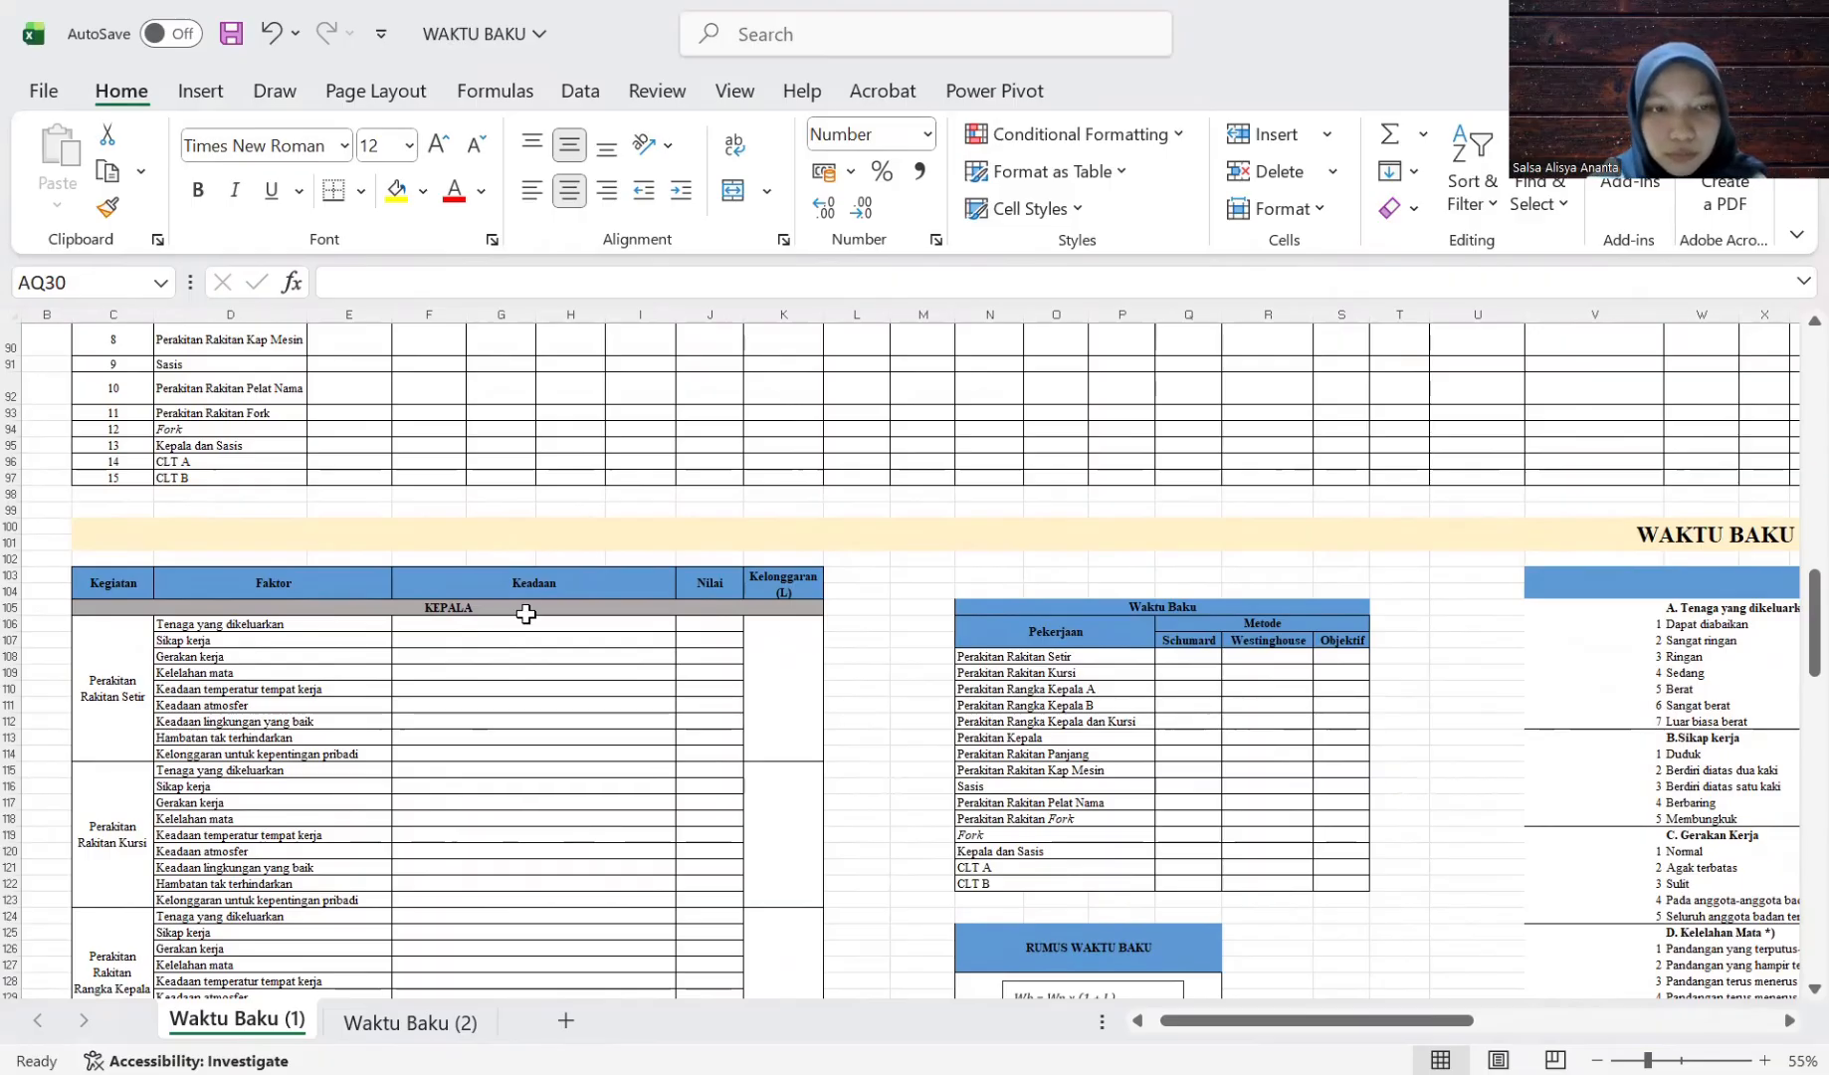
{"action": "scroll", "coordinate": [1016, 575], "scroll_direction": "right", "scroll_amount": 6}
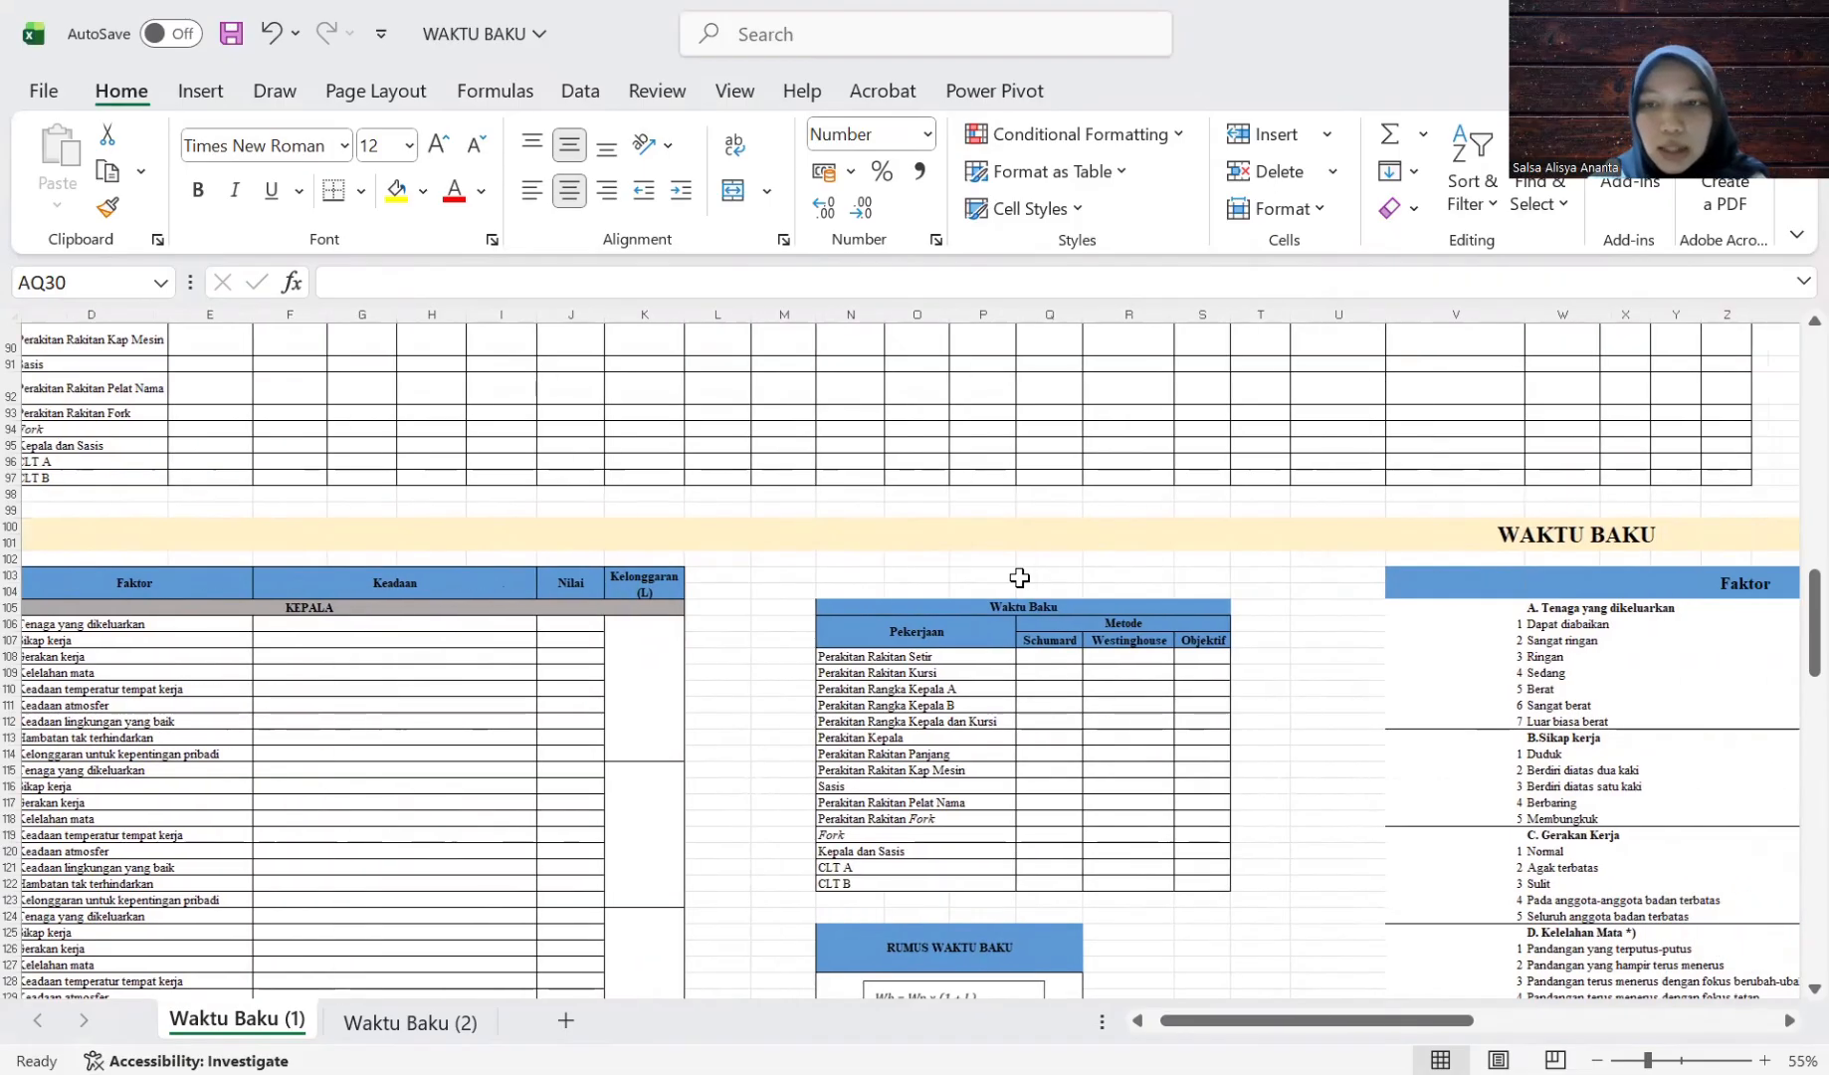
{"action": "scroll", "coordinate": [1019, 578], "scroll_direction": "right", "scroll_amount": 1}
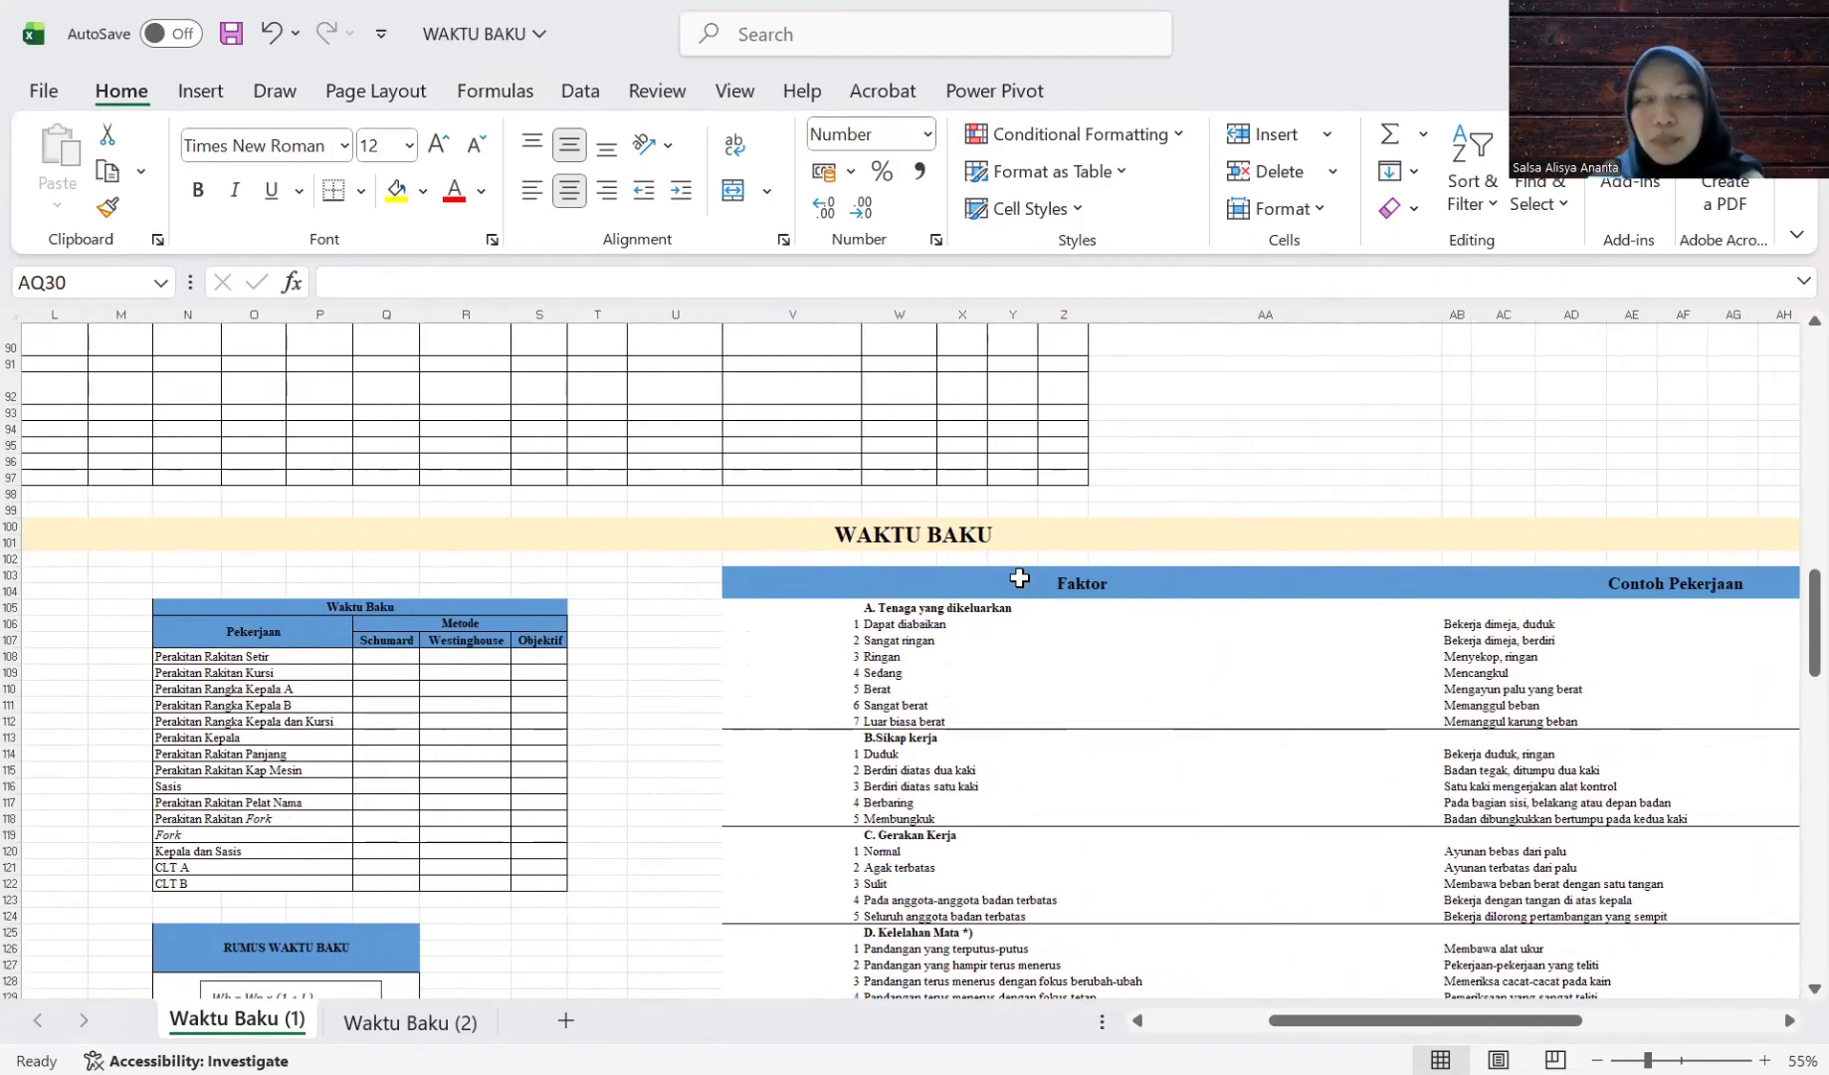
Fill the Keadaan of Tenaga yang dikeluarkan for Perakitan Rakitan Setir in F106 by referencing Dapat diabaikan with =W106.
{"action": "scroll", "coordinate": [1019, 577], "scroll_direction": "right", "scroll_amount": 4}
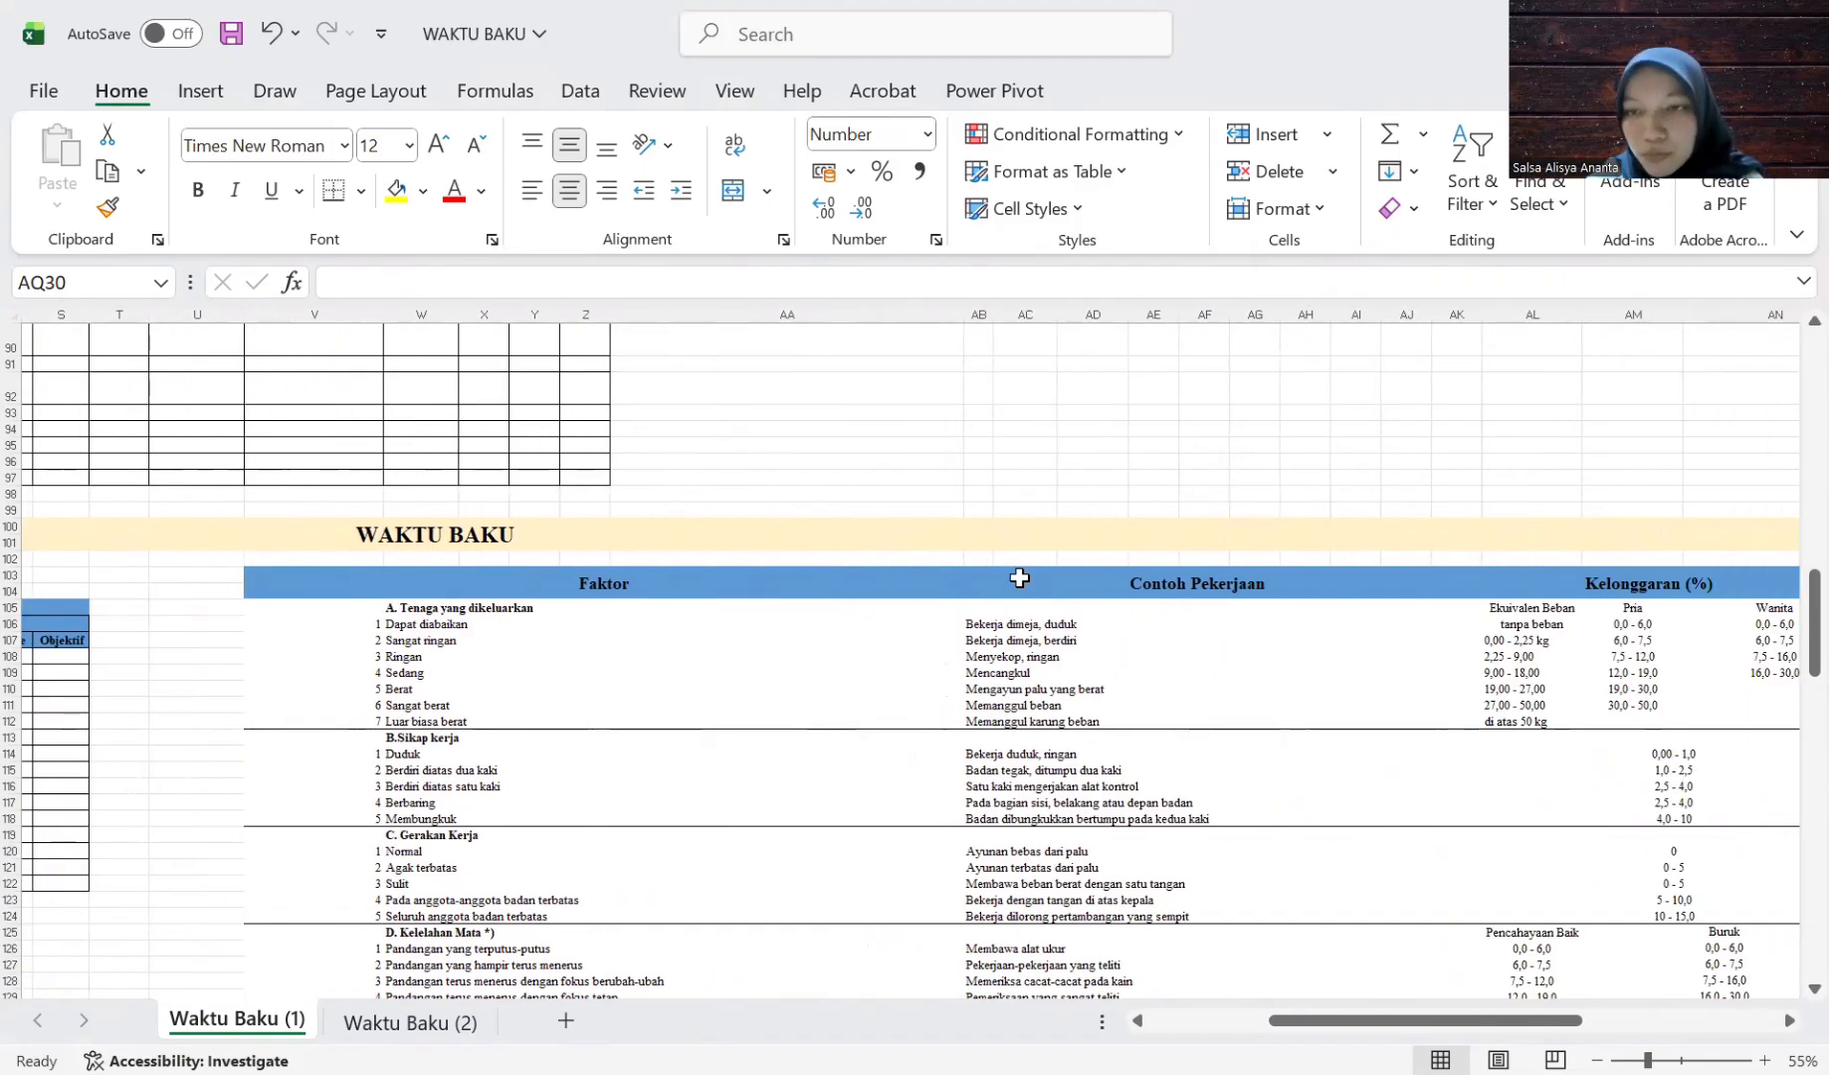
{"action": "scroll", "coordinate": [1019, 577], "scroll_direction": "left", "scroll_amount": 1}
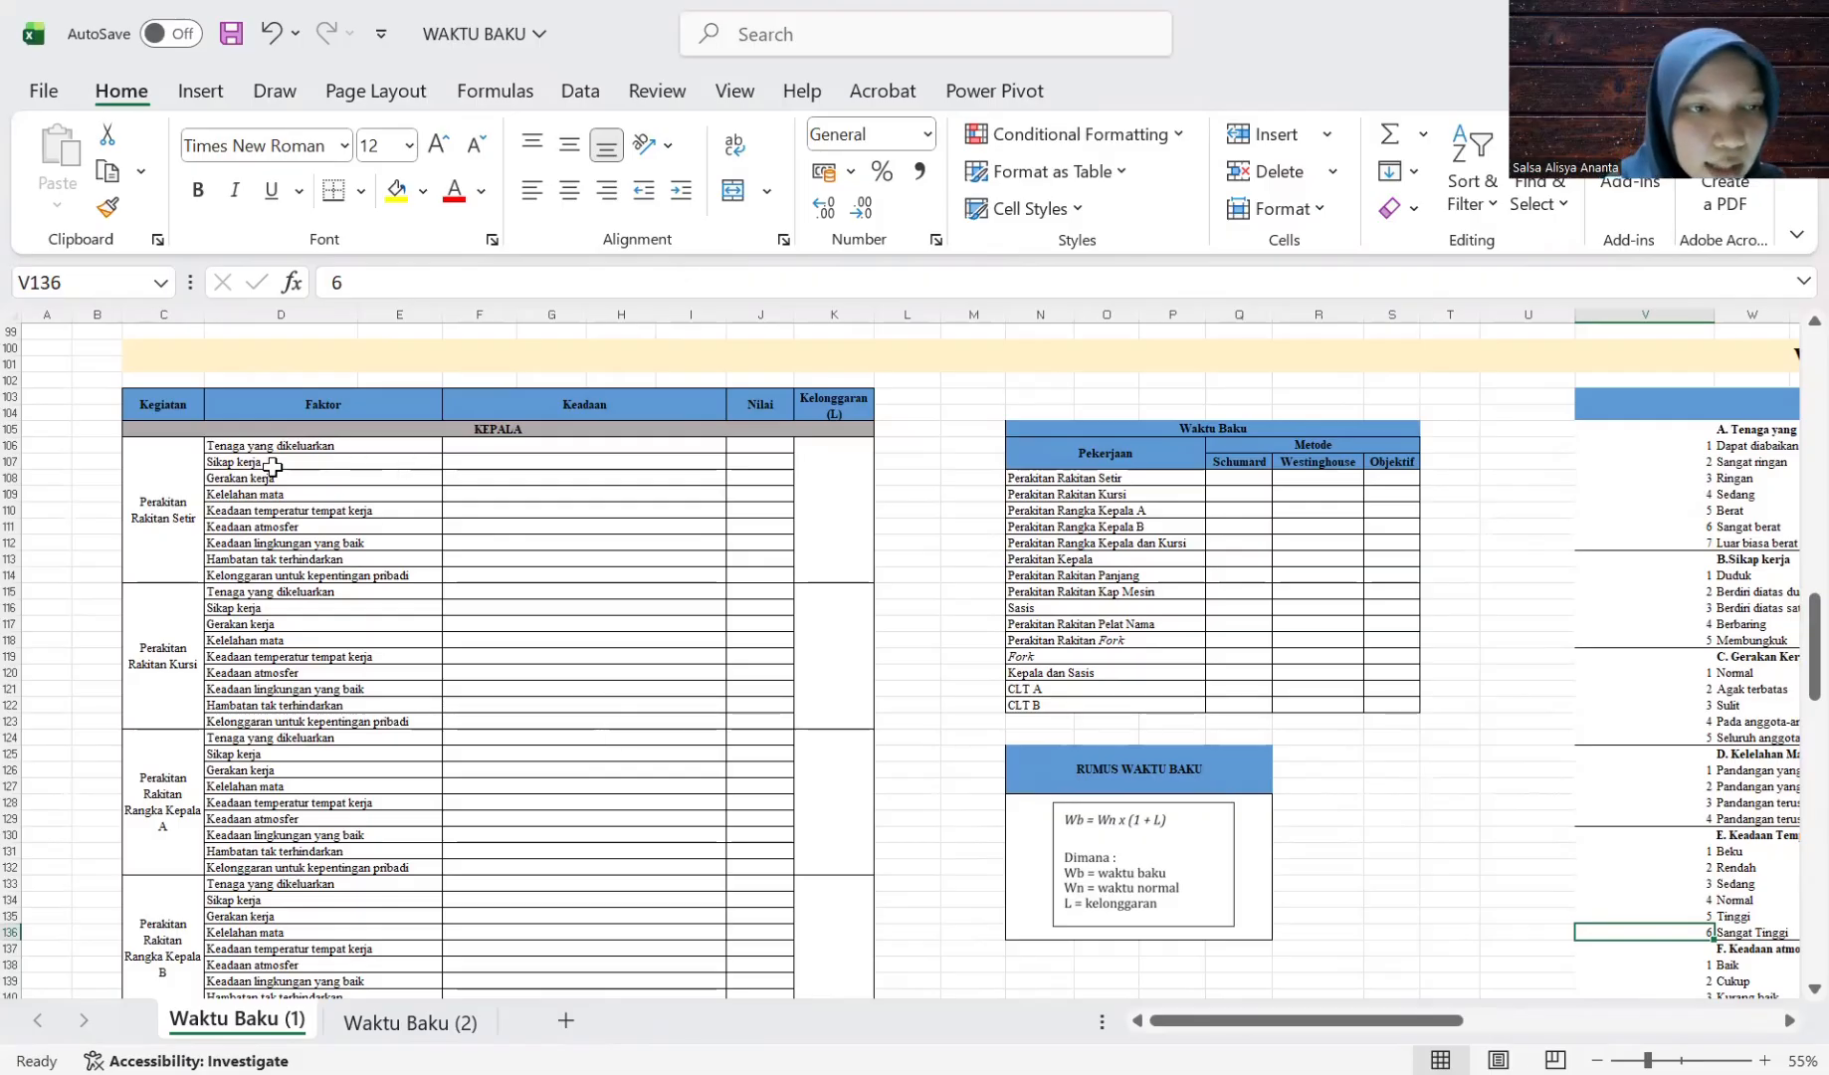
{"action": "left_click", "coordinate": [470, 449]}
{"action": "type", "text": "="}
{"action": "scroll", "coordinate": [996, 487], "scroll_direction": "right", "scroll_amount": 8}
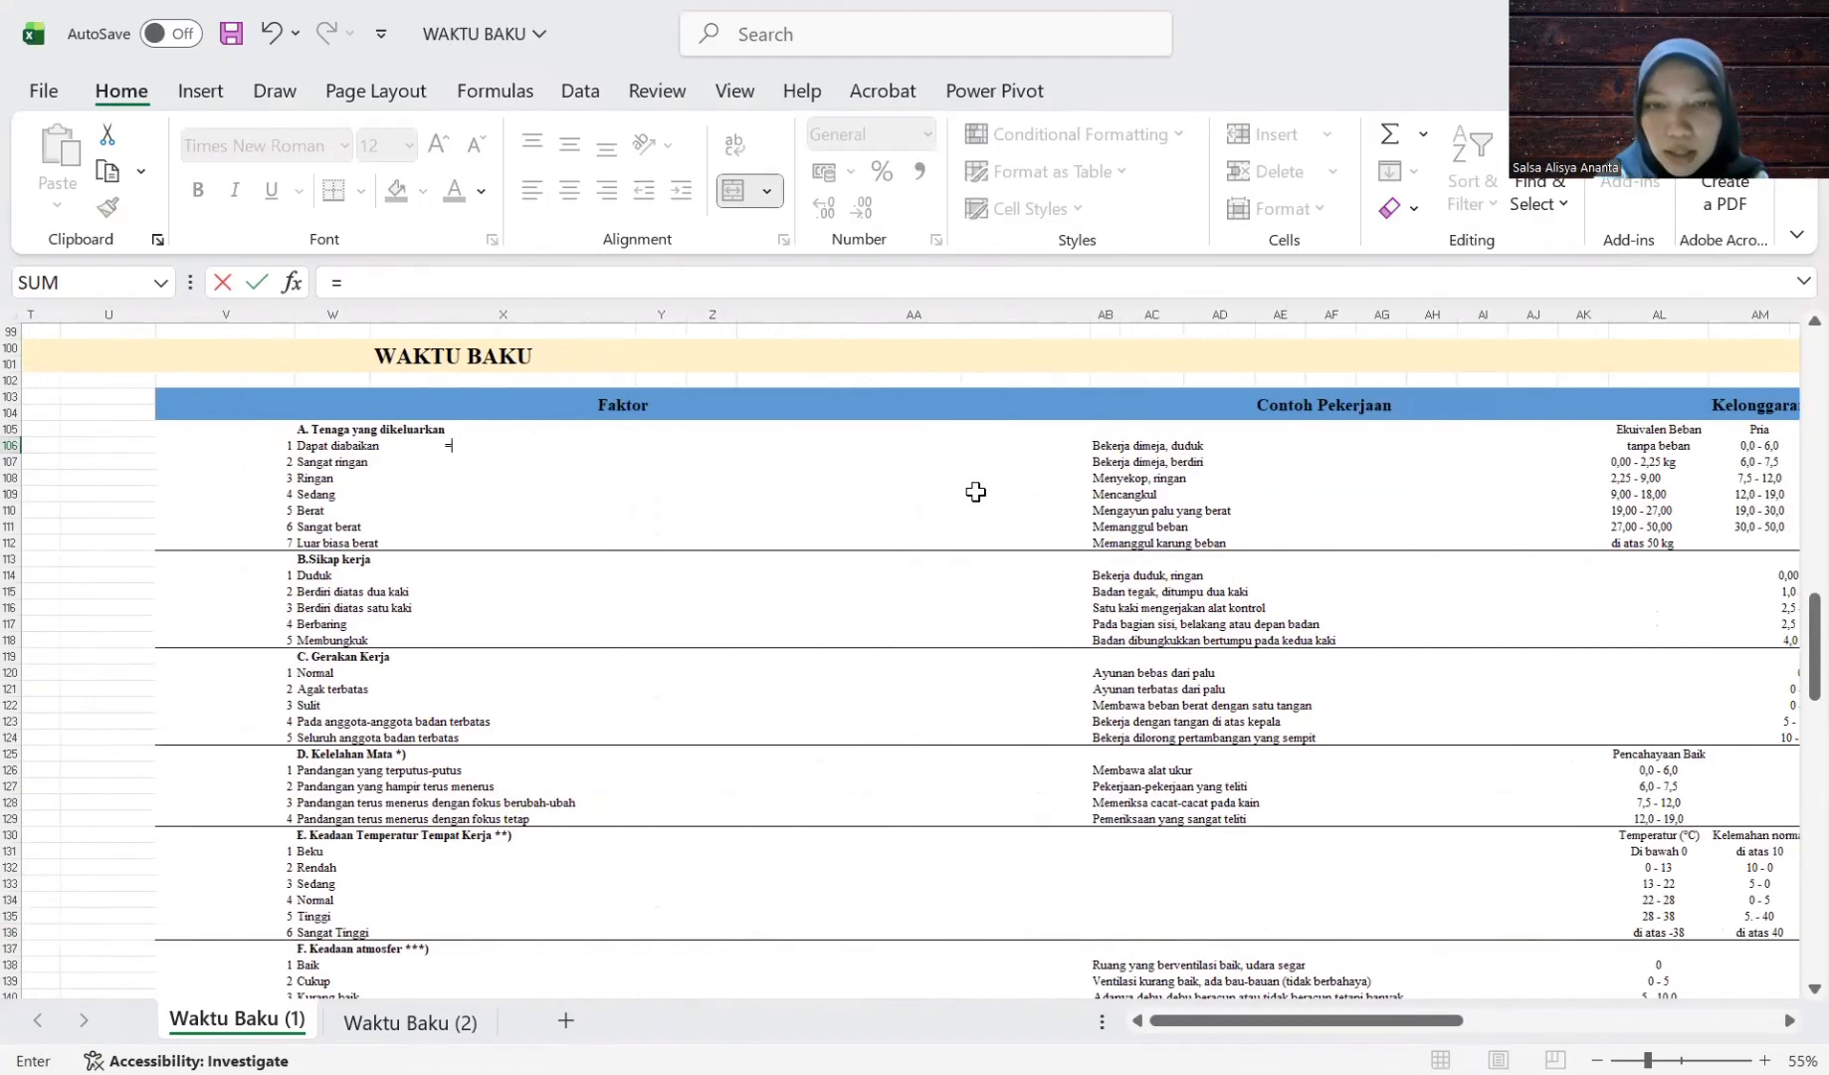
{"action": "scroll", "coordinate": [856, 547], "scroll_direction": "right", "scroll_amount": 1}
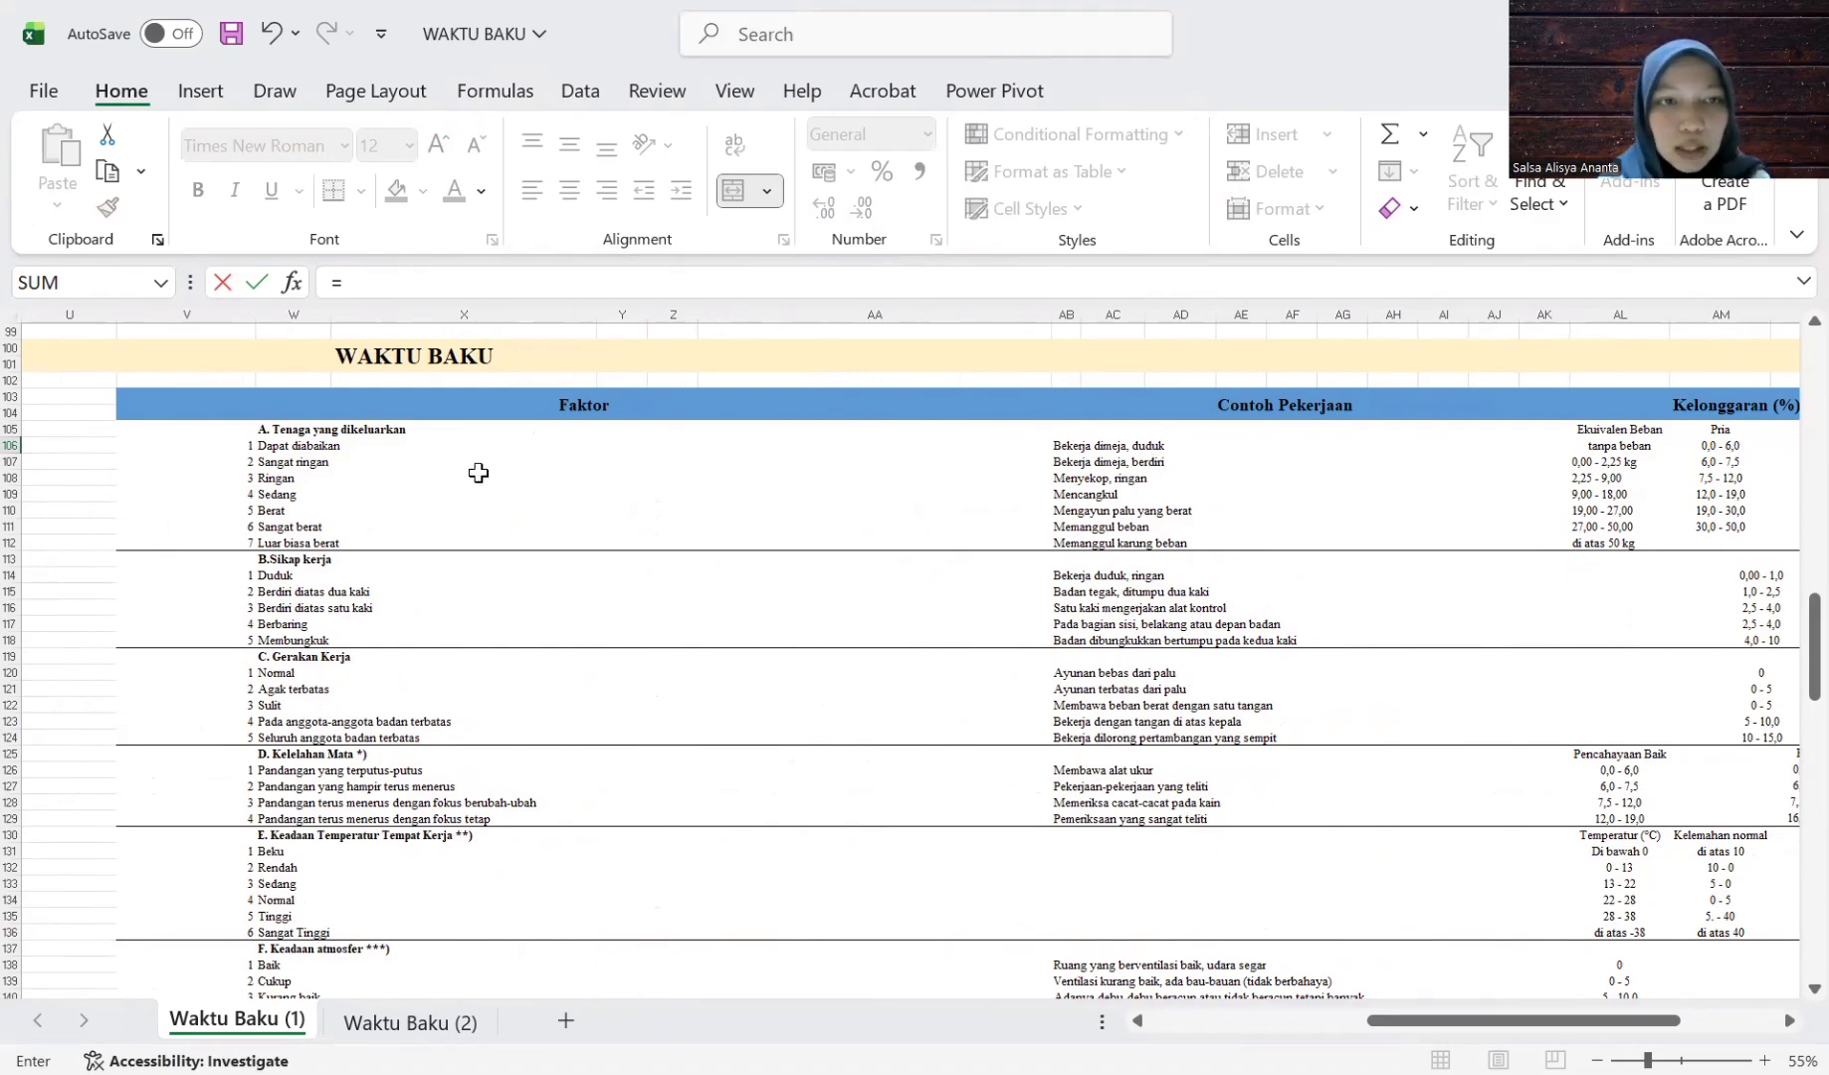
{"action": "left_click", "coordinate": [321, 446]}
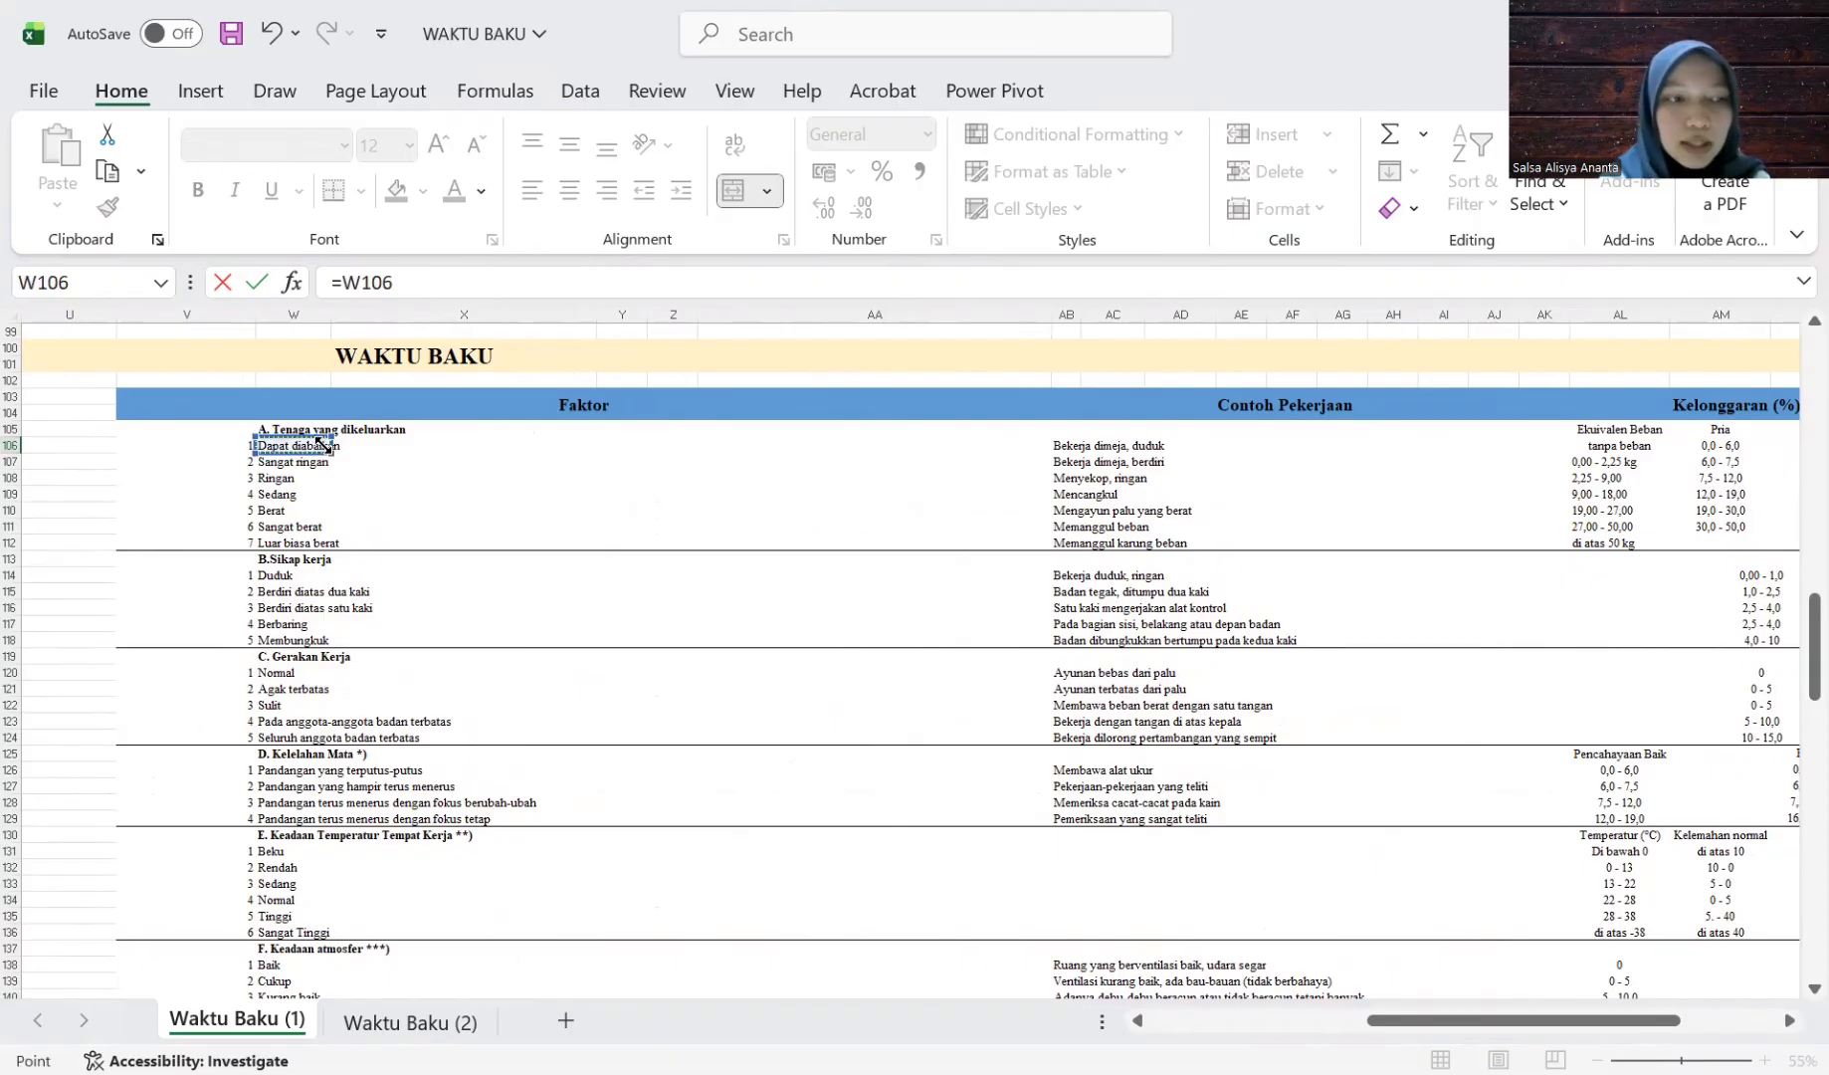
{"action": "key", "text": "Return"}
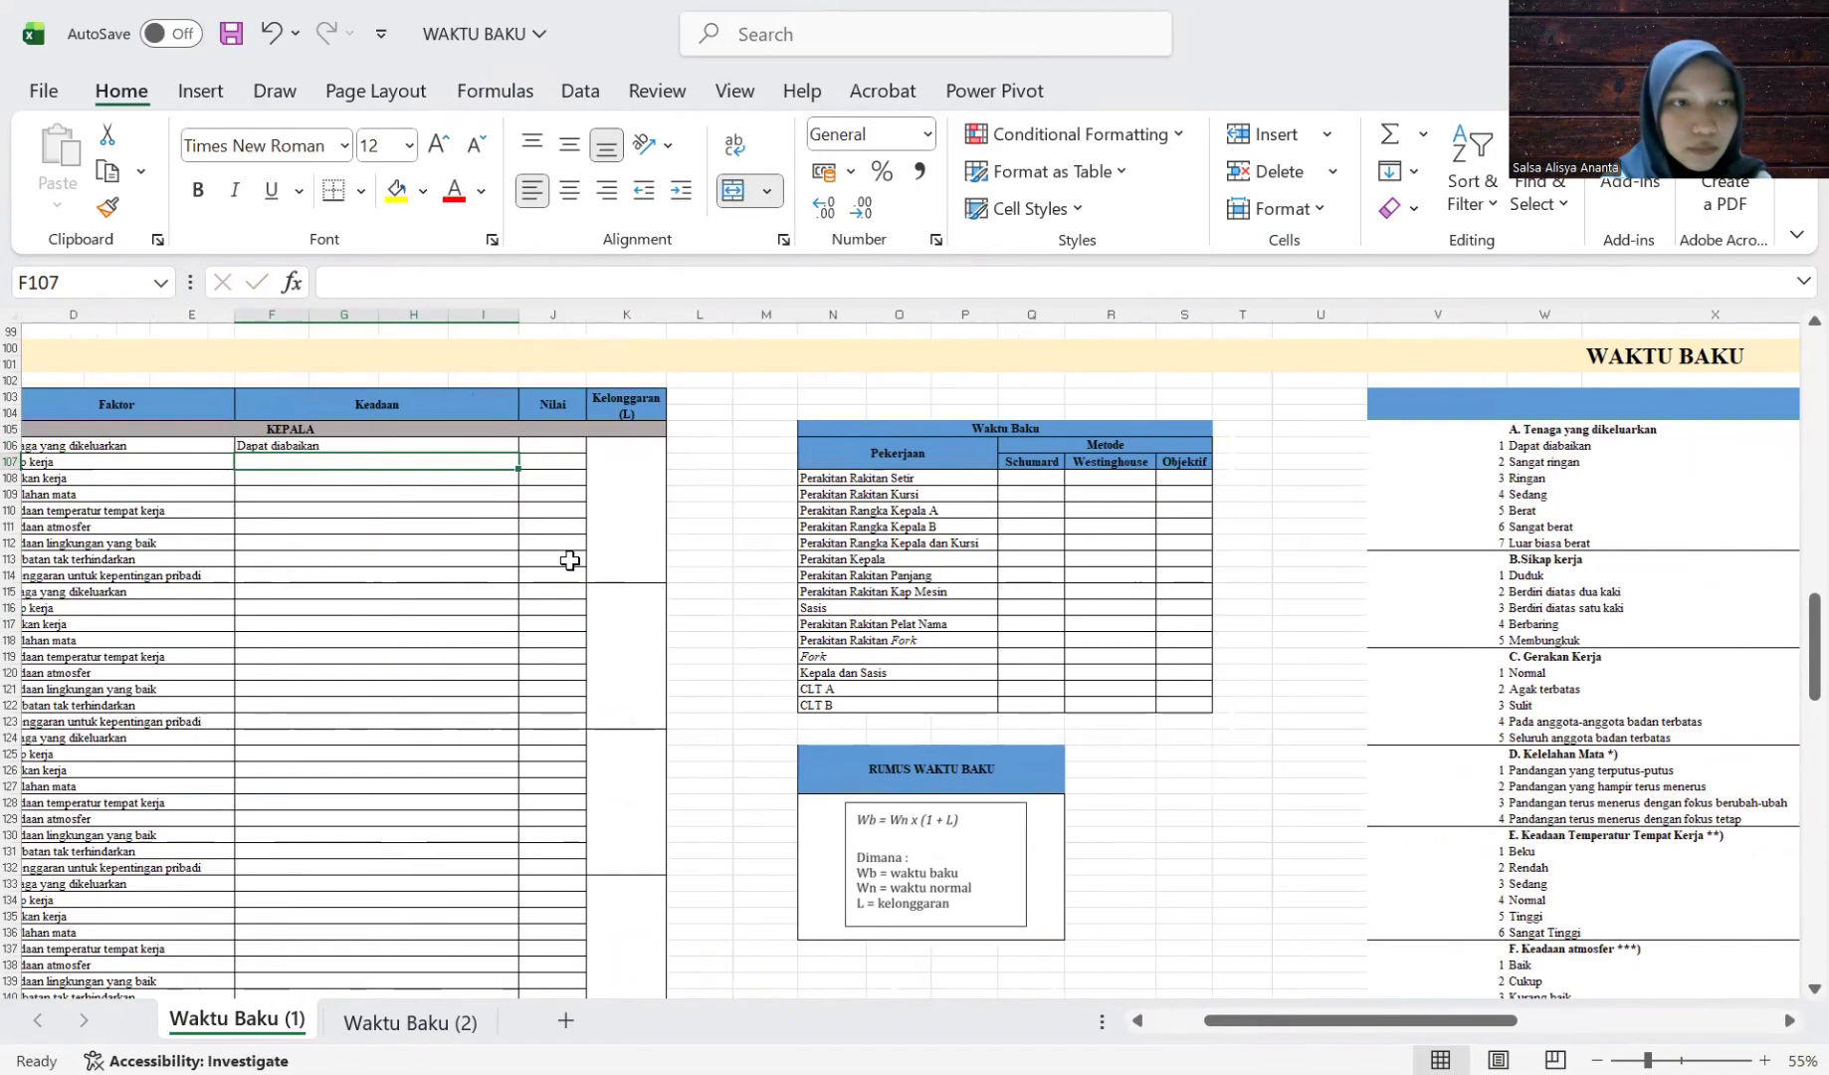
{"action": "left_click", "coordinate": [562, 445]}
{"action": "type", "text": "="}
{"action": "scroll", "coordinate": [846, 565], "scroll_direction": "right", "scroll_amount": 3}
{"action": "scroll", "coordinate": [846, 565], "scroll_direction": "right", "scroll_amount": 10}
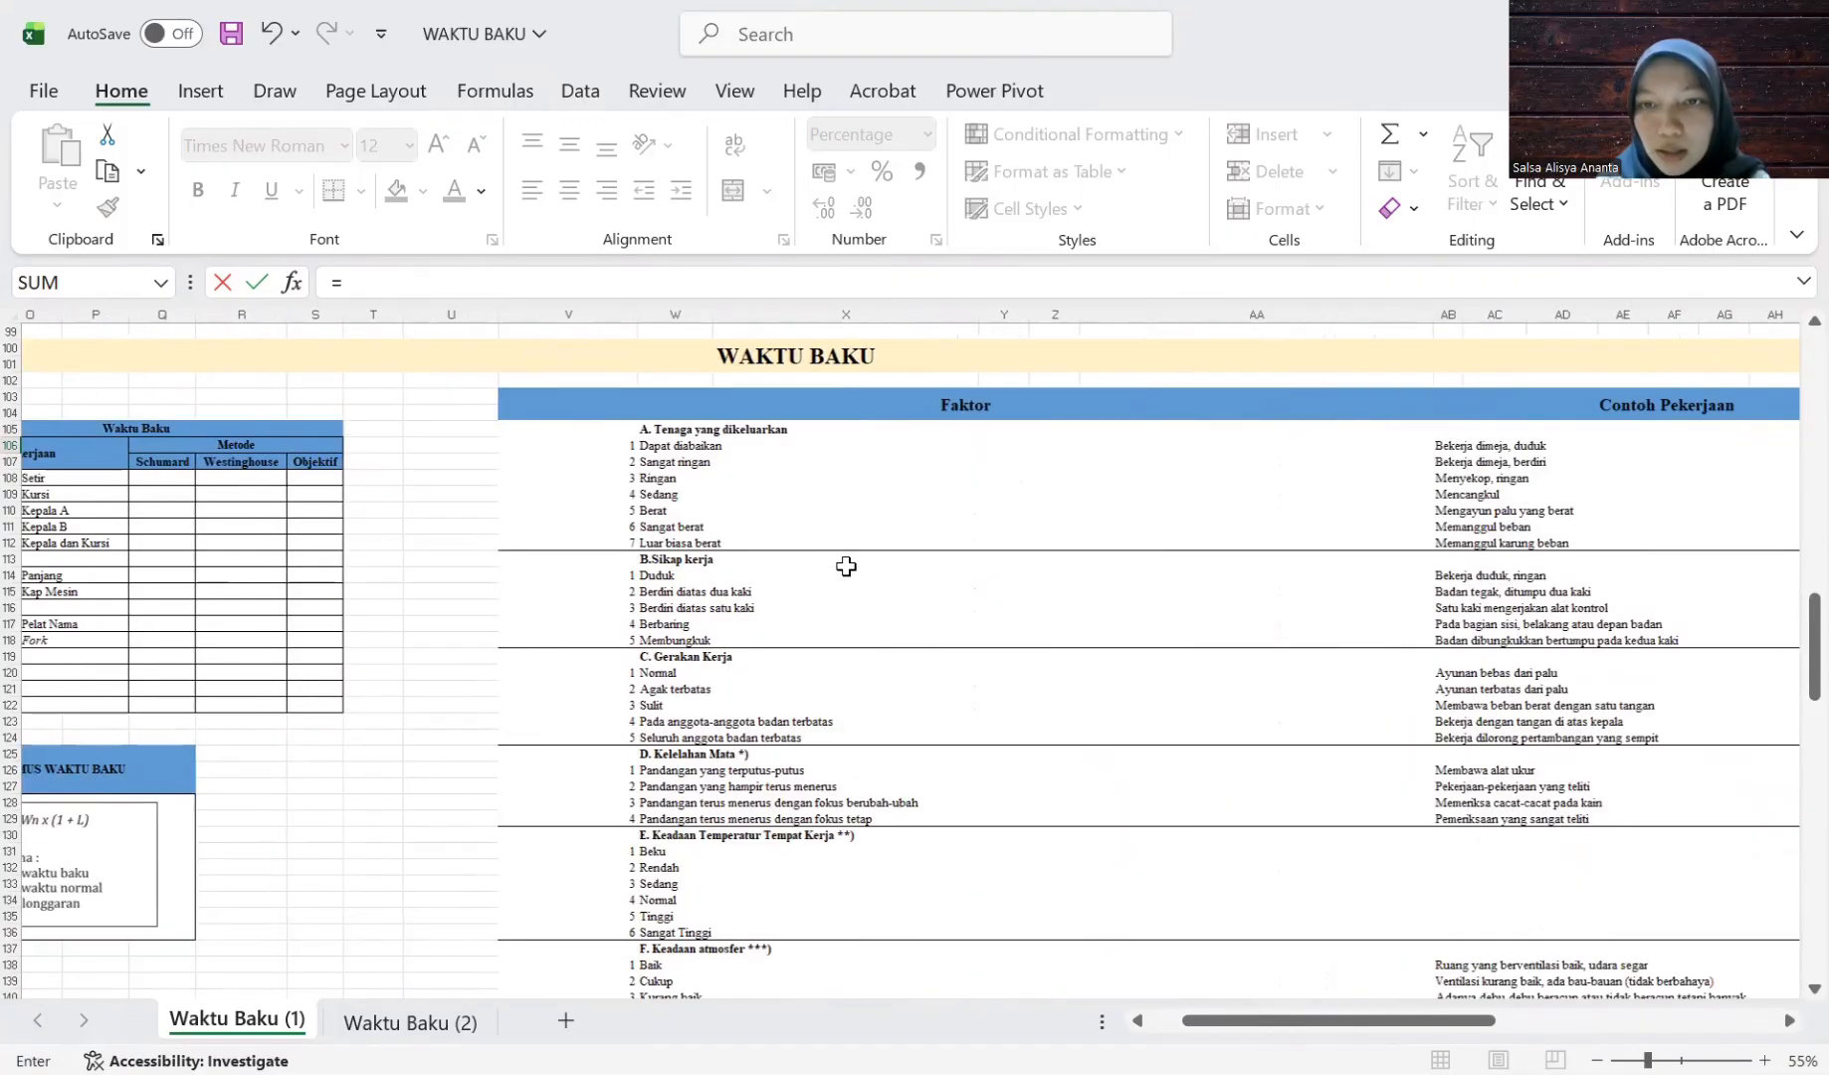
{"action": "left_click", "coordinate": [1035, 464]}
{"action": "key", "text": "Right"}
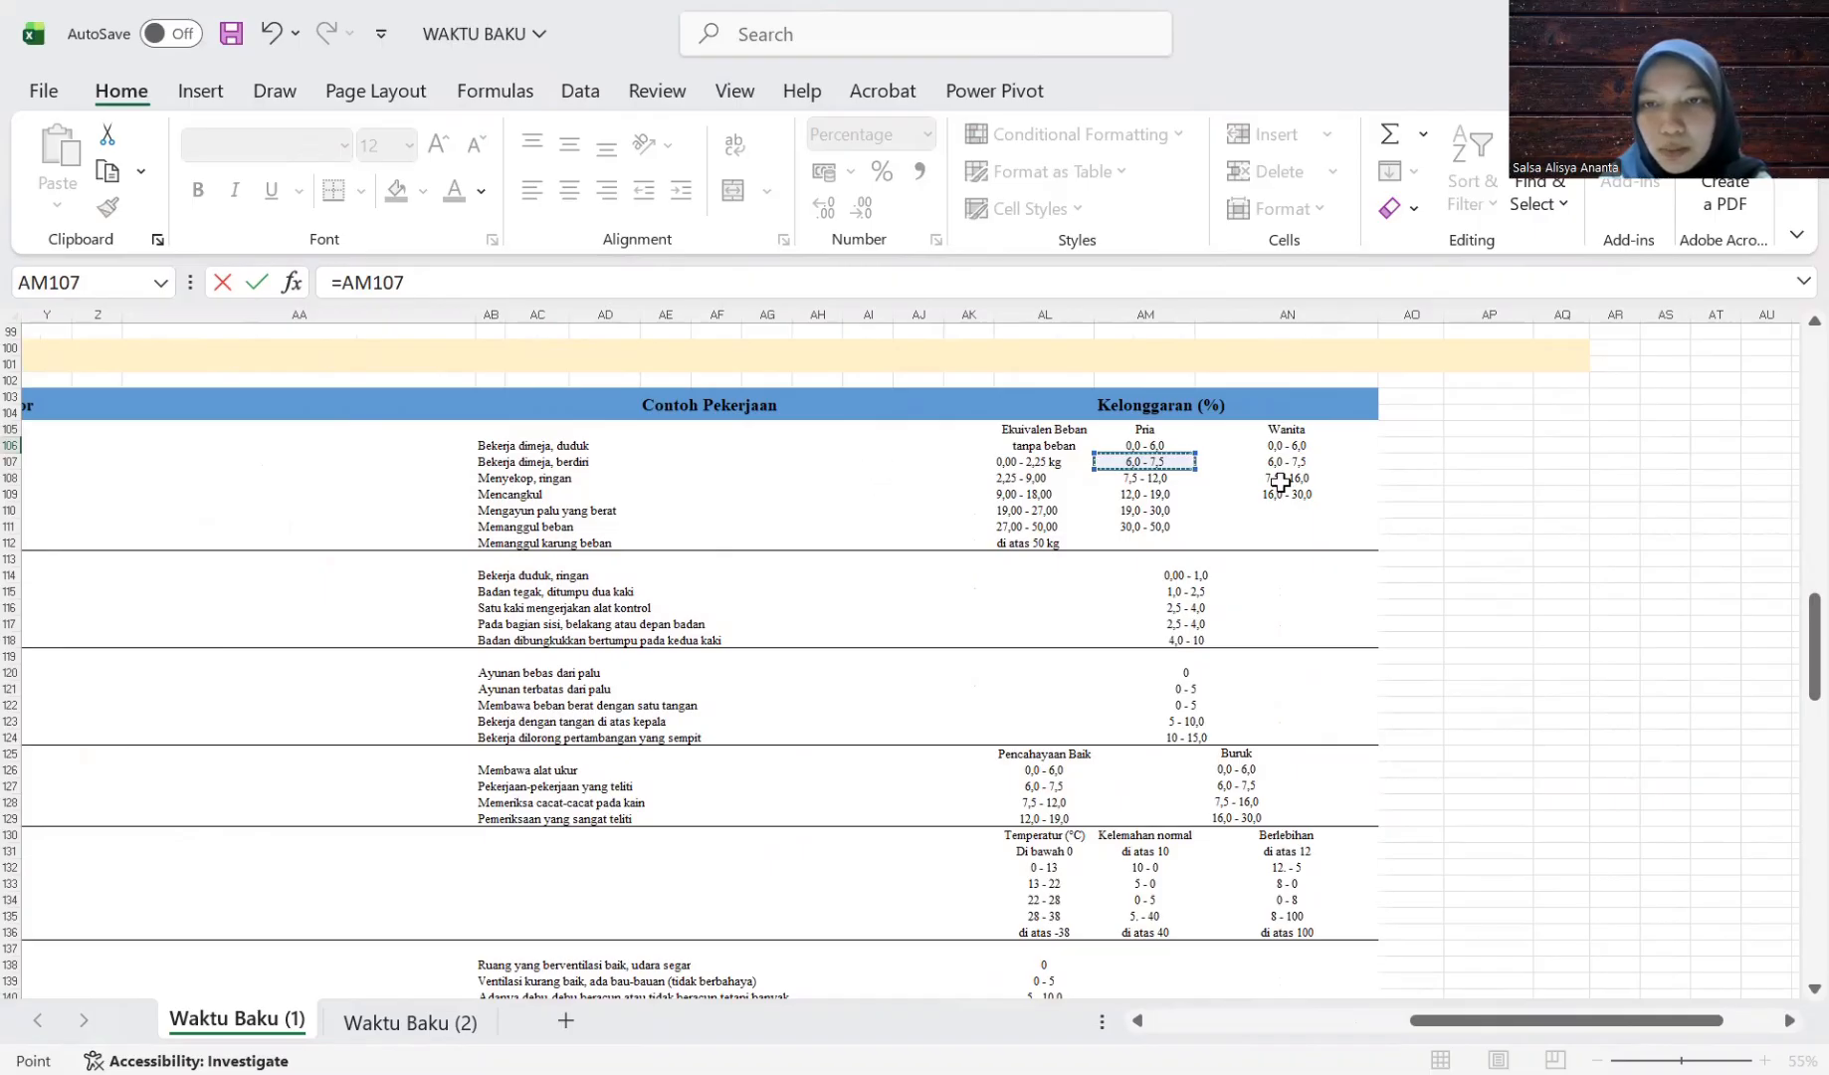
{"action": "scroll", "coordinate": [1197, 508], "scroll_direction": "left", "scroll_amount": 2}
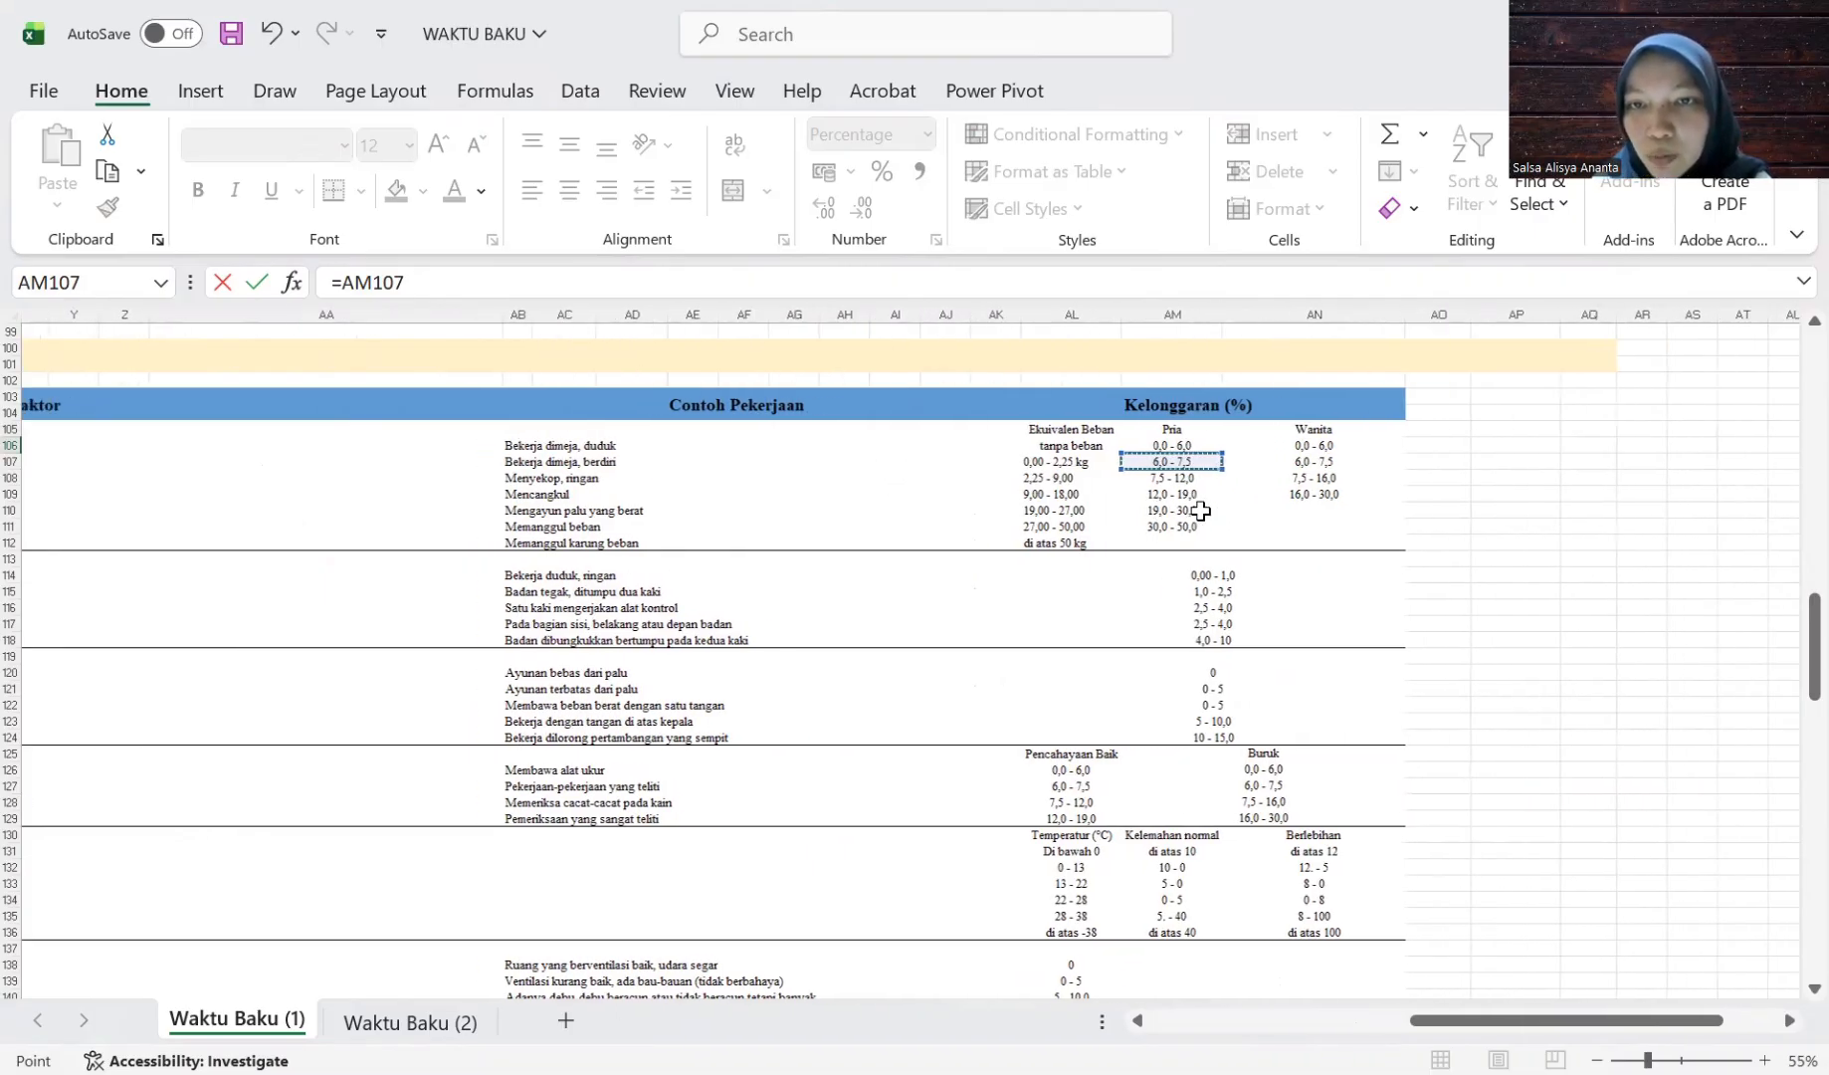
{"action": "scroll", "coordinate": [1200, 510], "scroll_direction": "left", "scroll_amount": 6}
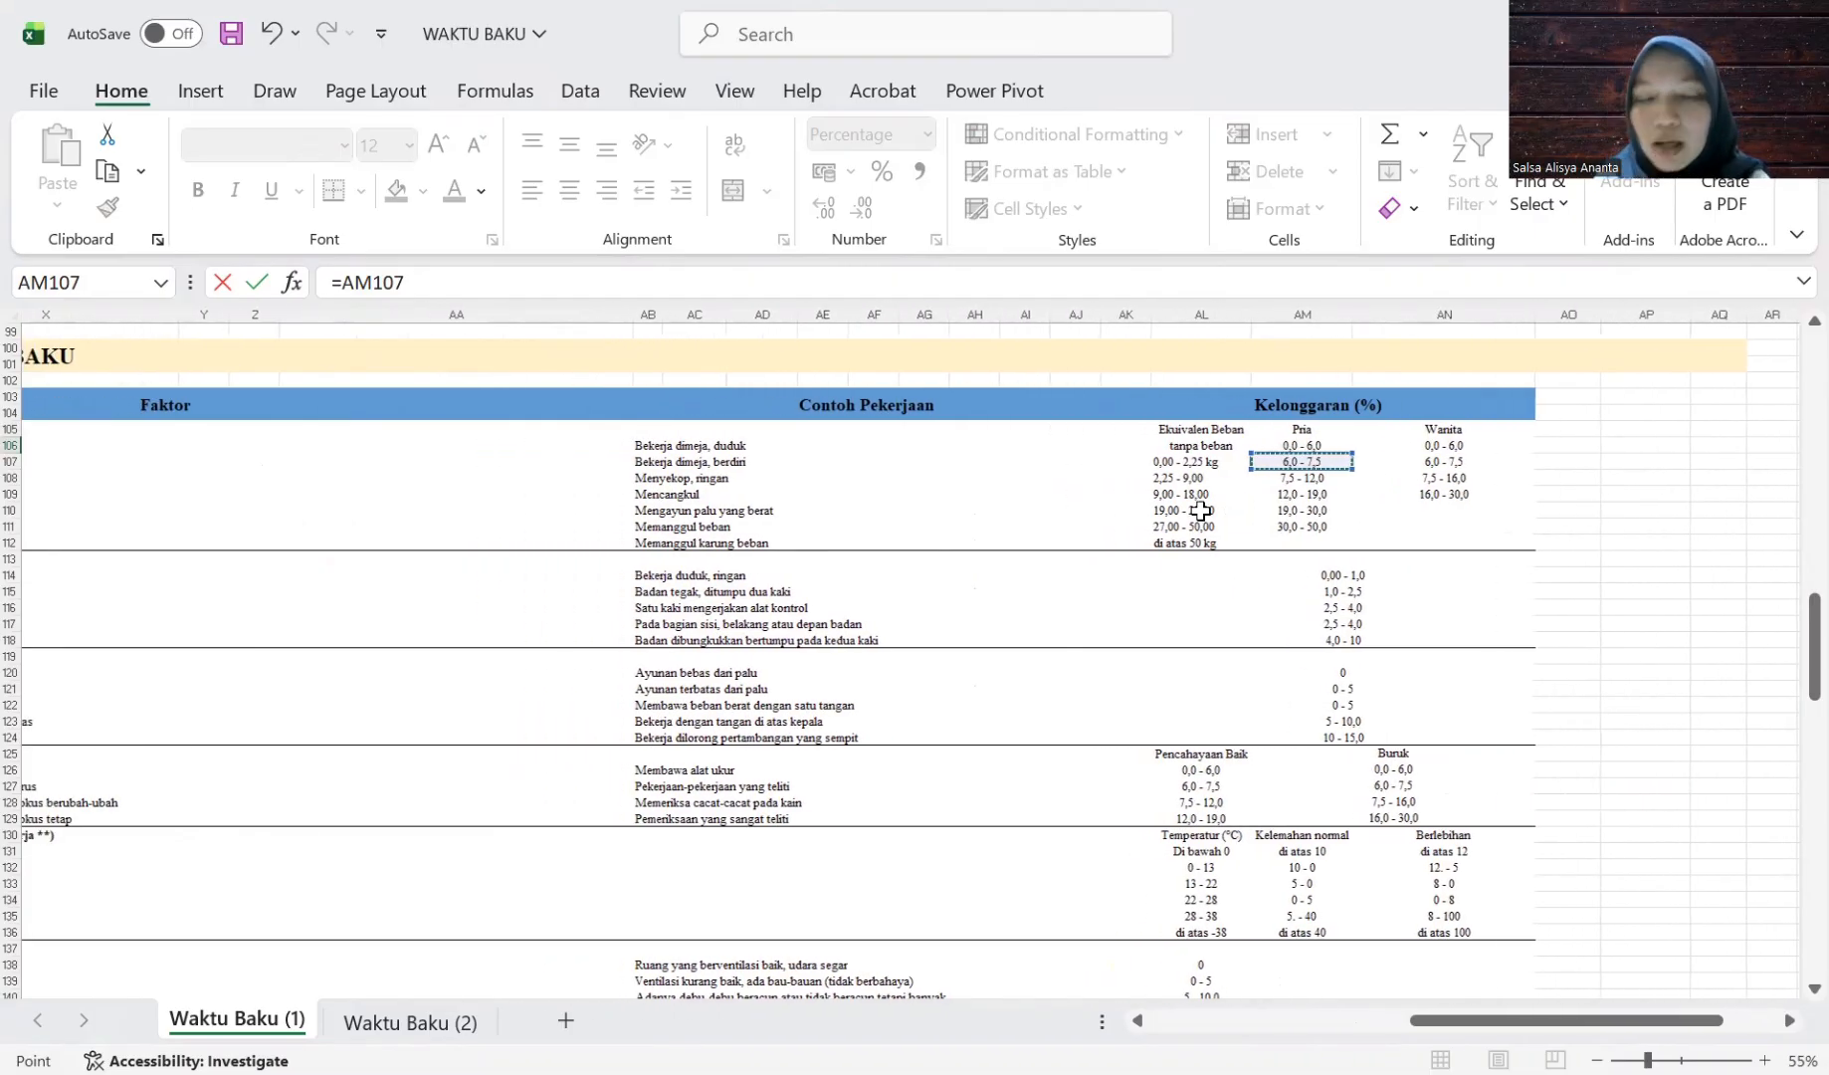
{"action": "scroll", "coordinate": [804, 577], "scroll_direction": "left", "scroll_amount": 20}
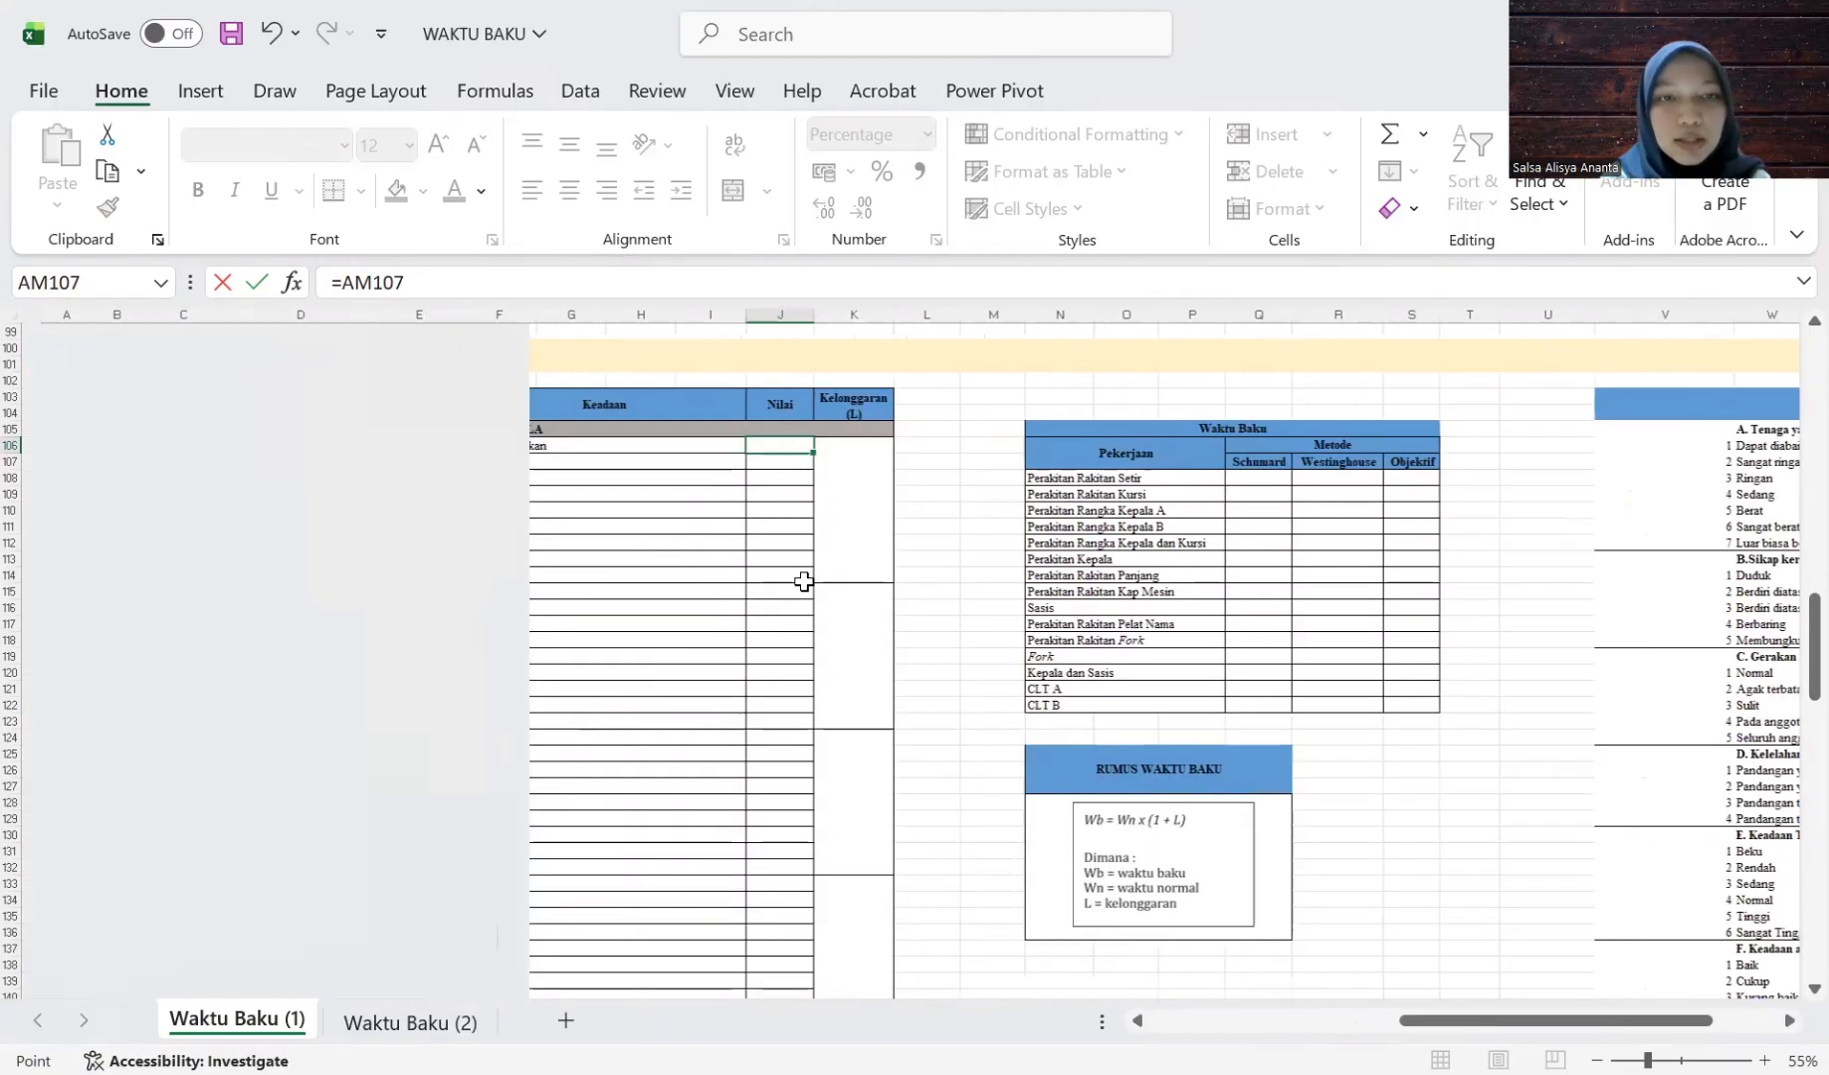
Set the Nilai of Tenaga yang dikeluarkan for Perakitan Rakitan Setir in J106 to 2%.
{"action": "left_click_drag", "start_coordinate": [406, 285], "coordinate": [296, 296]}
{"action": "type", "text": "2"}
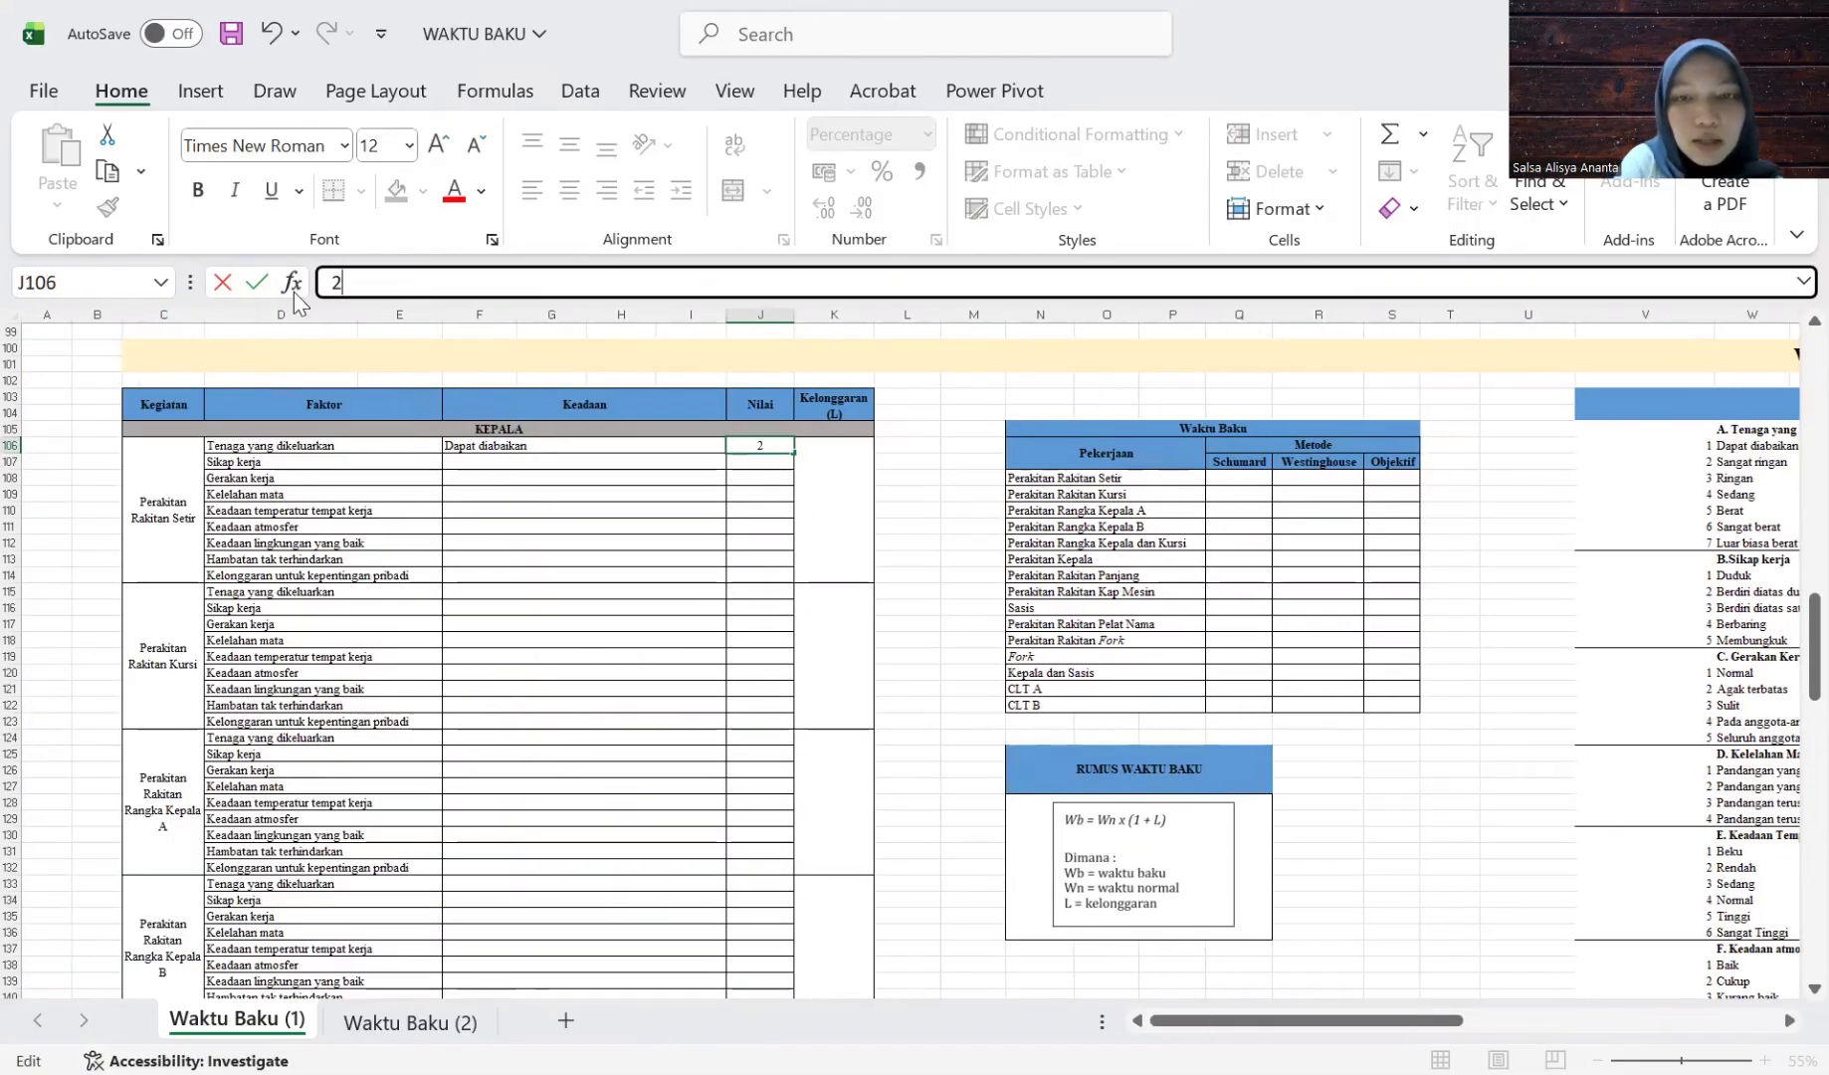
{"action": "key", "text": "Return"}
{"action": "key", "text": "Up"}
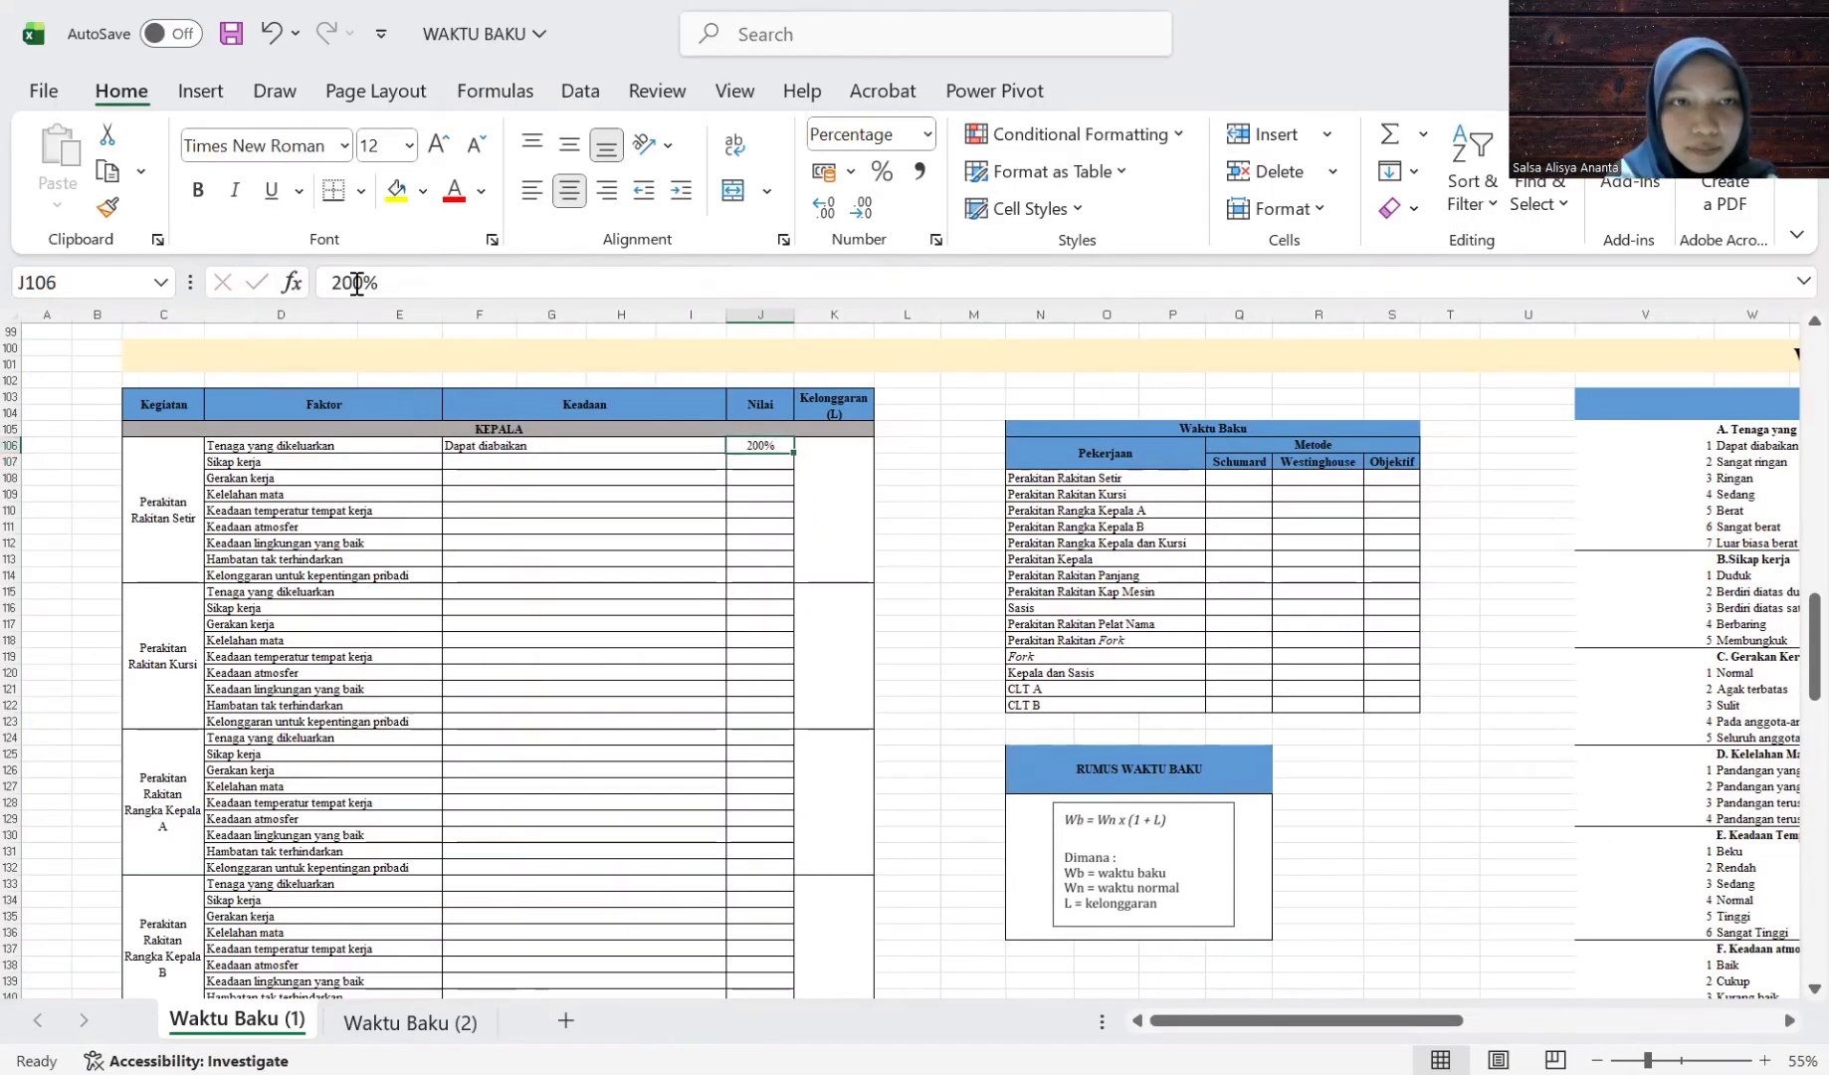
{"action": "left_click", "coordinate": [357, 284]}
{"action": "key", "text": "BackSpace"}
{"action": "key", "text": "BackSpace"}
{"action": "key", "text": "Return"}
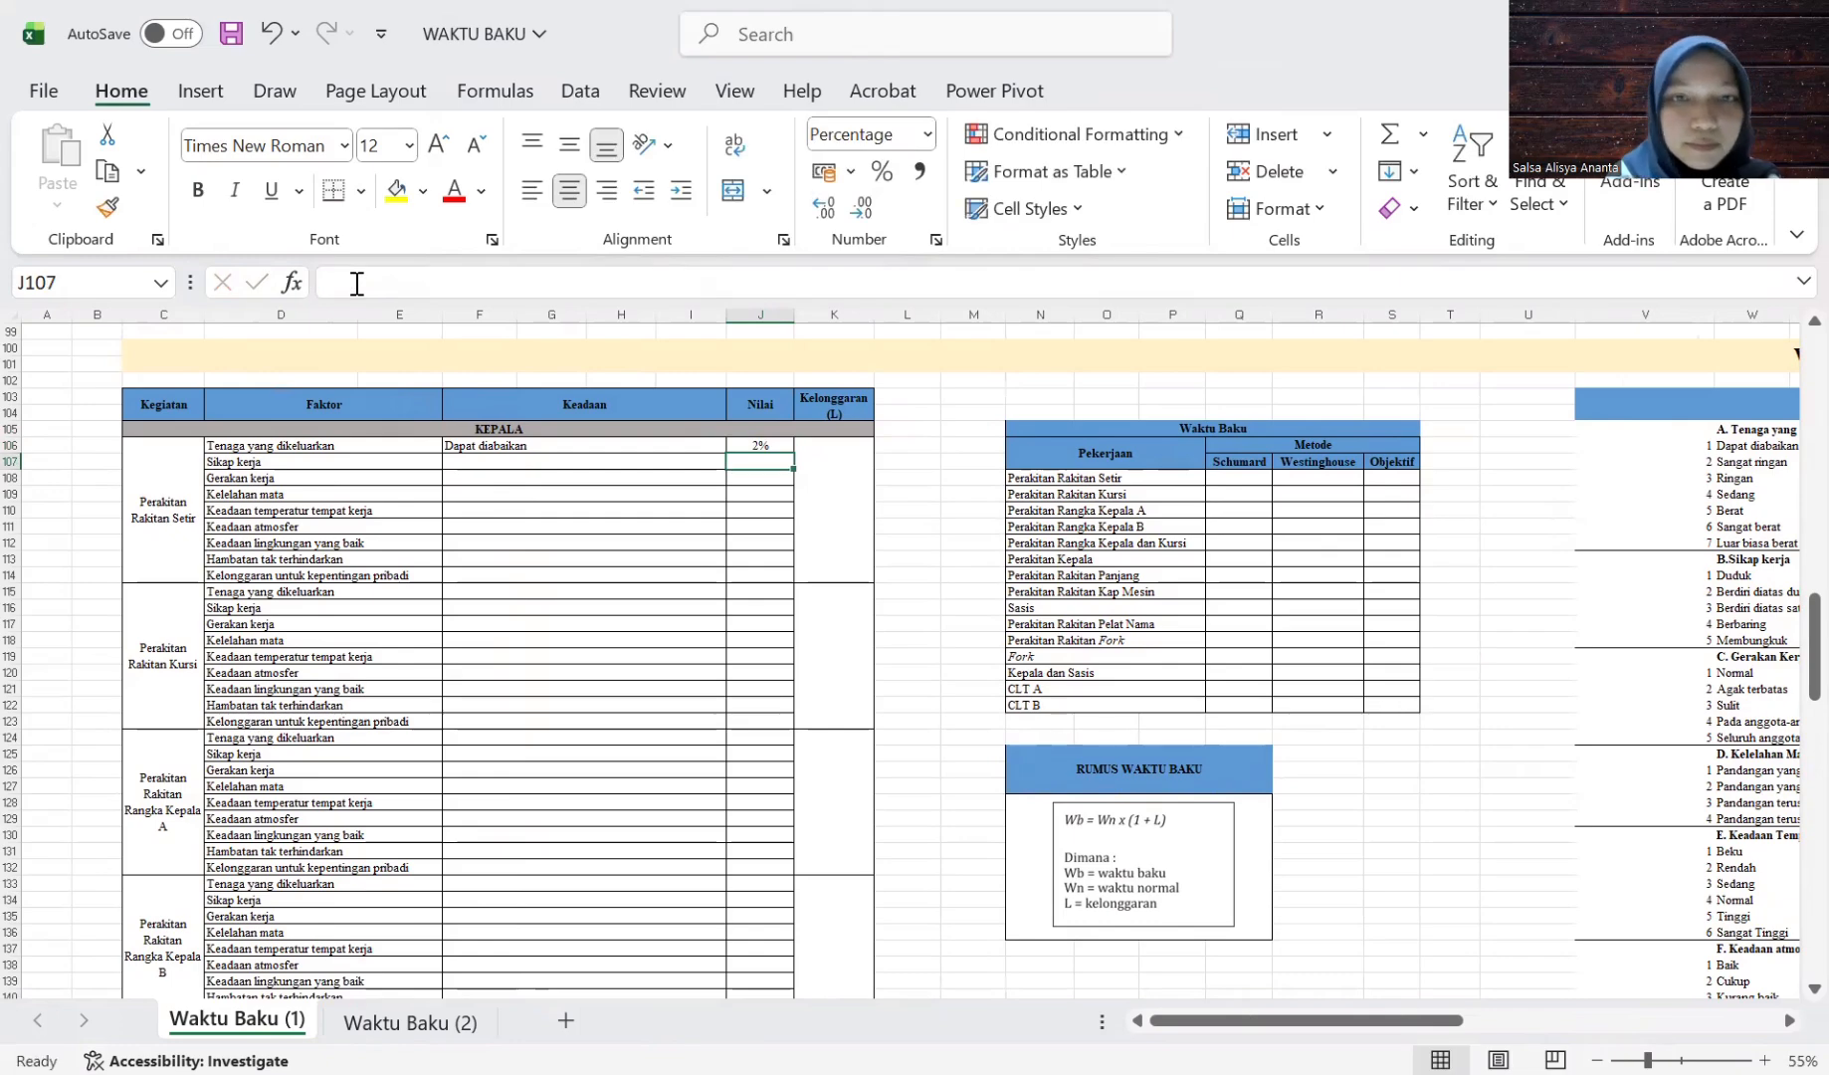
Fill the Keadaan of Sikap kerja for Perakitan Rakitan Setir in F107 by referencing Duduk in the Faktor table.
{"action": "scroll", "coordinate": [411, 544], "scroll_direction": "left", "scroll_amount": 2}
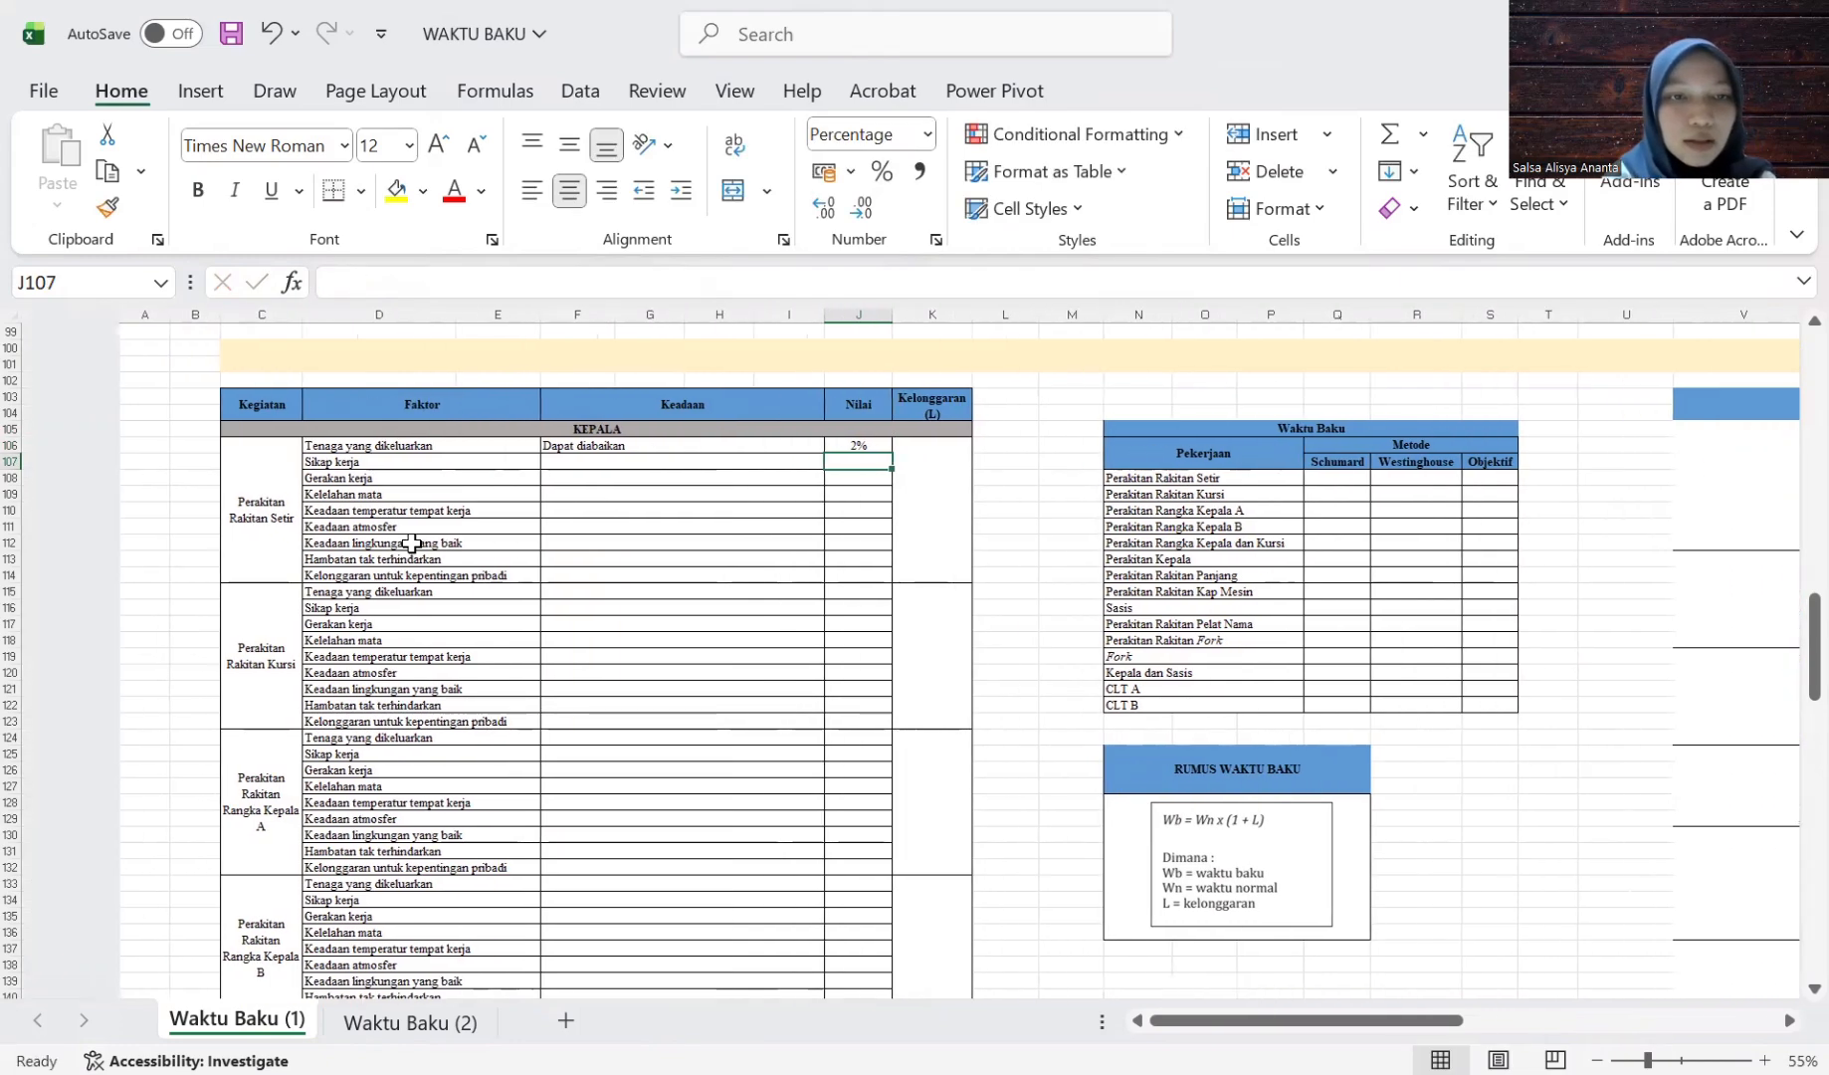
{"action": "left_click", "coordinate": [553, 462]}
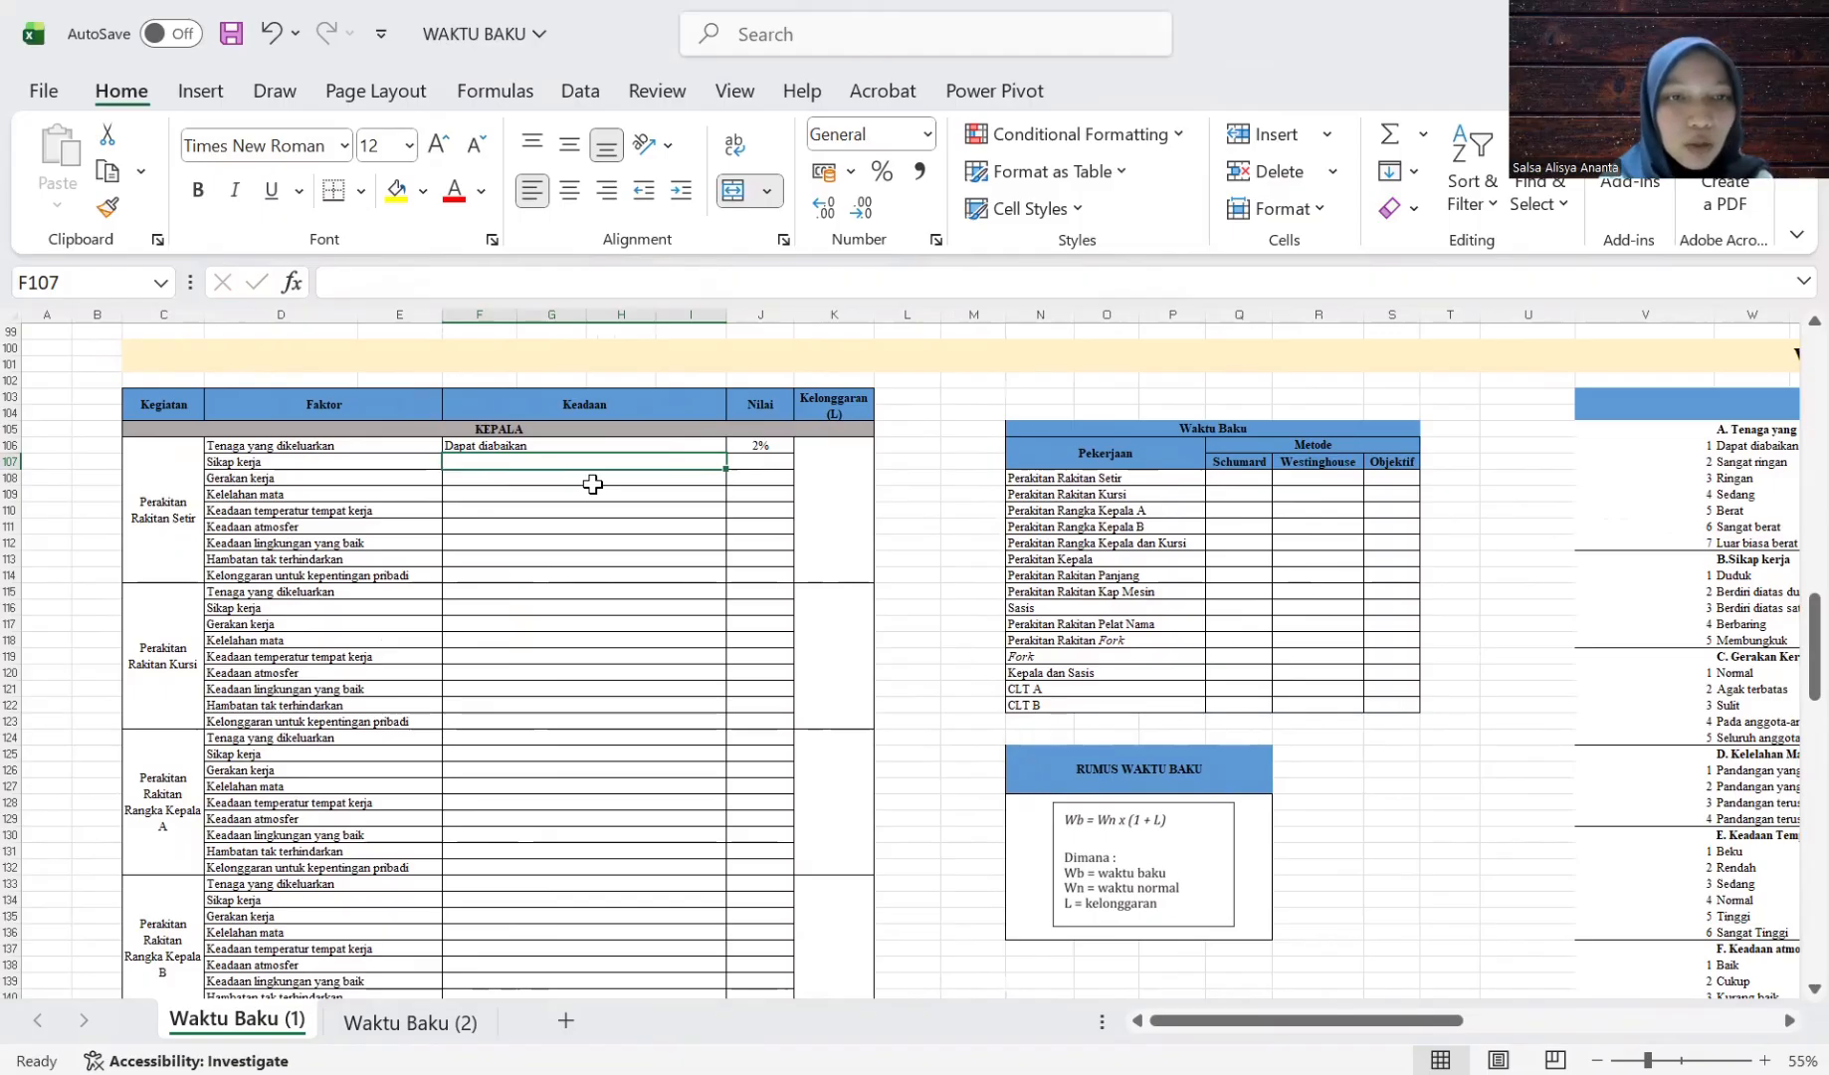
{"action": "scroll", "coordinate": [1054, 543], "scroll_direction": "right", "scroll_amount": 5}
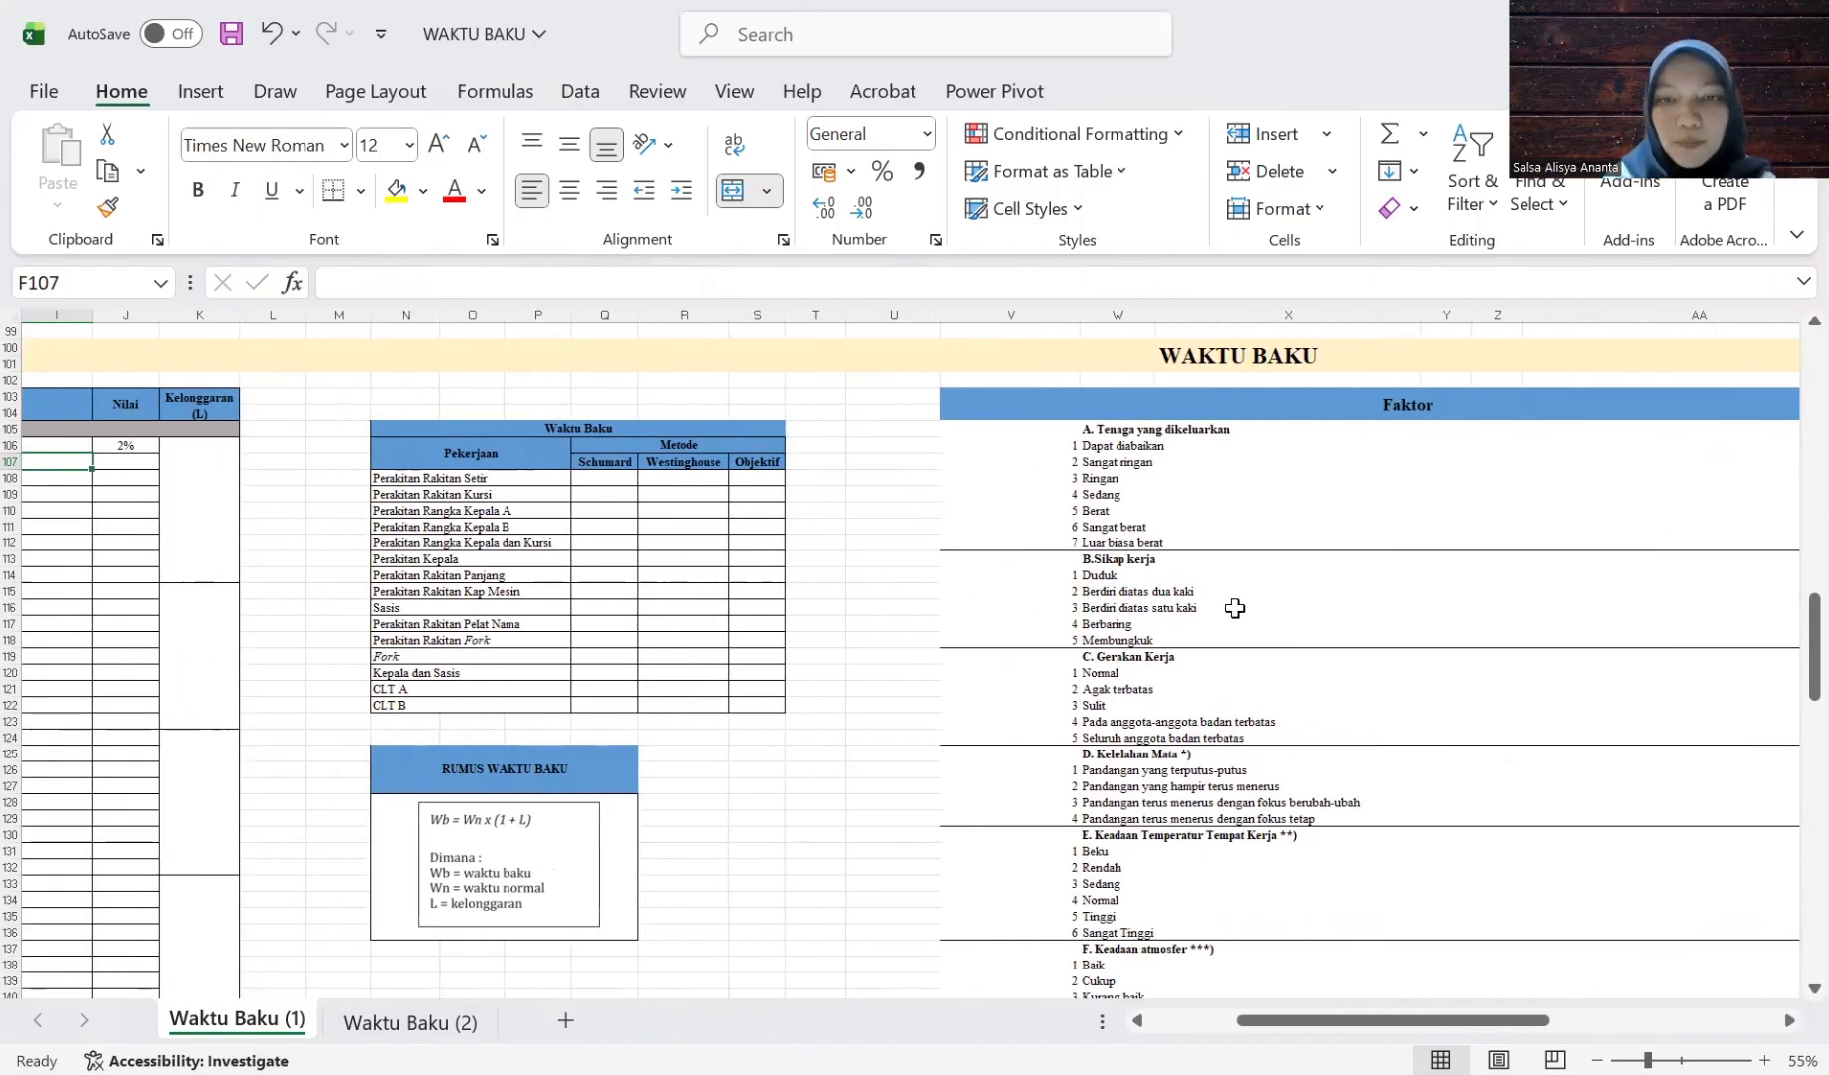
{"action": "scroll", "coordinate": [1234, 608], "scroll_direction": "left", "scroll_amount": 5}
{"action": "type", "text": "="}
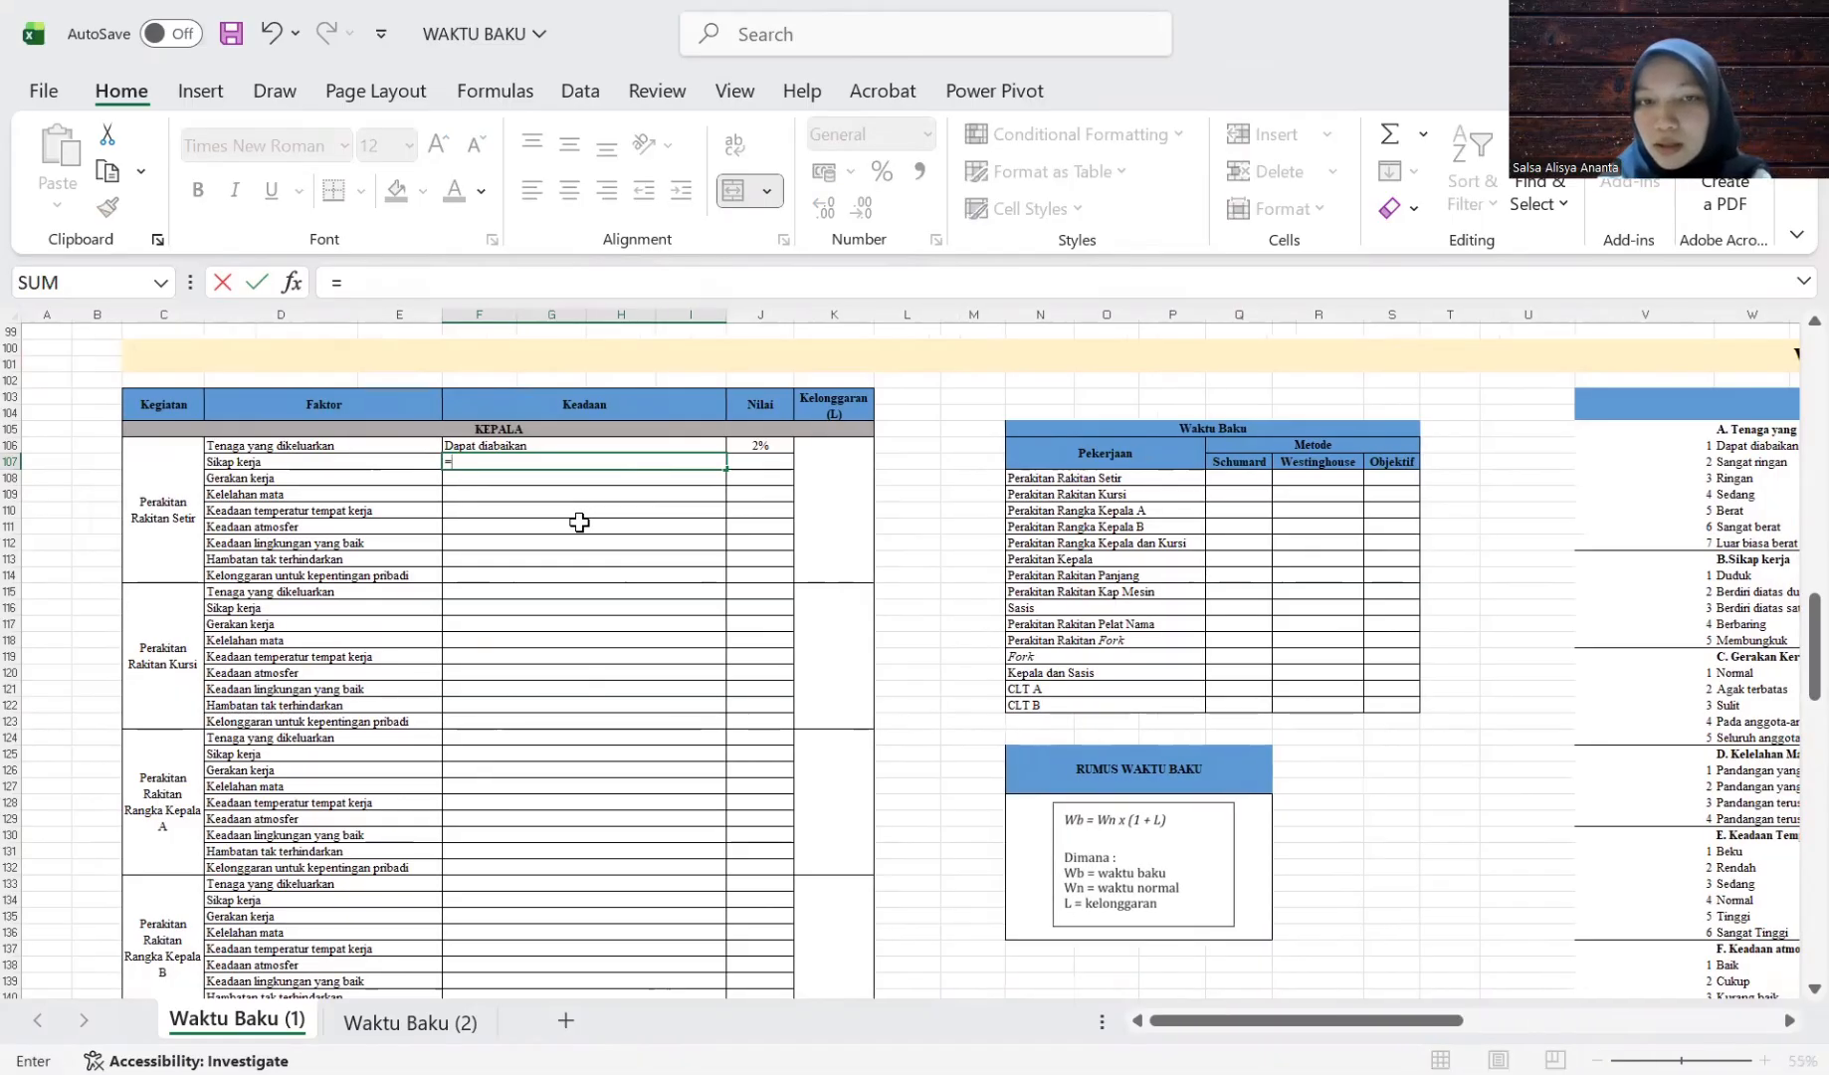
{"action": "scroll", "coordinate": [580, 521], "scroll_direction": "right", "scroll_amount": 4}
{"action": "left_click", "coordinate": [1300, 575]}
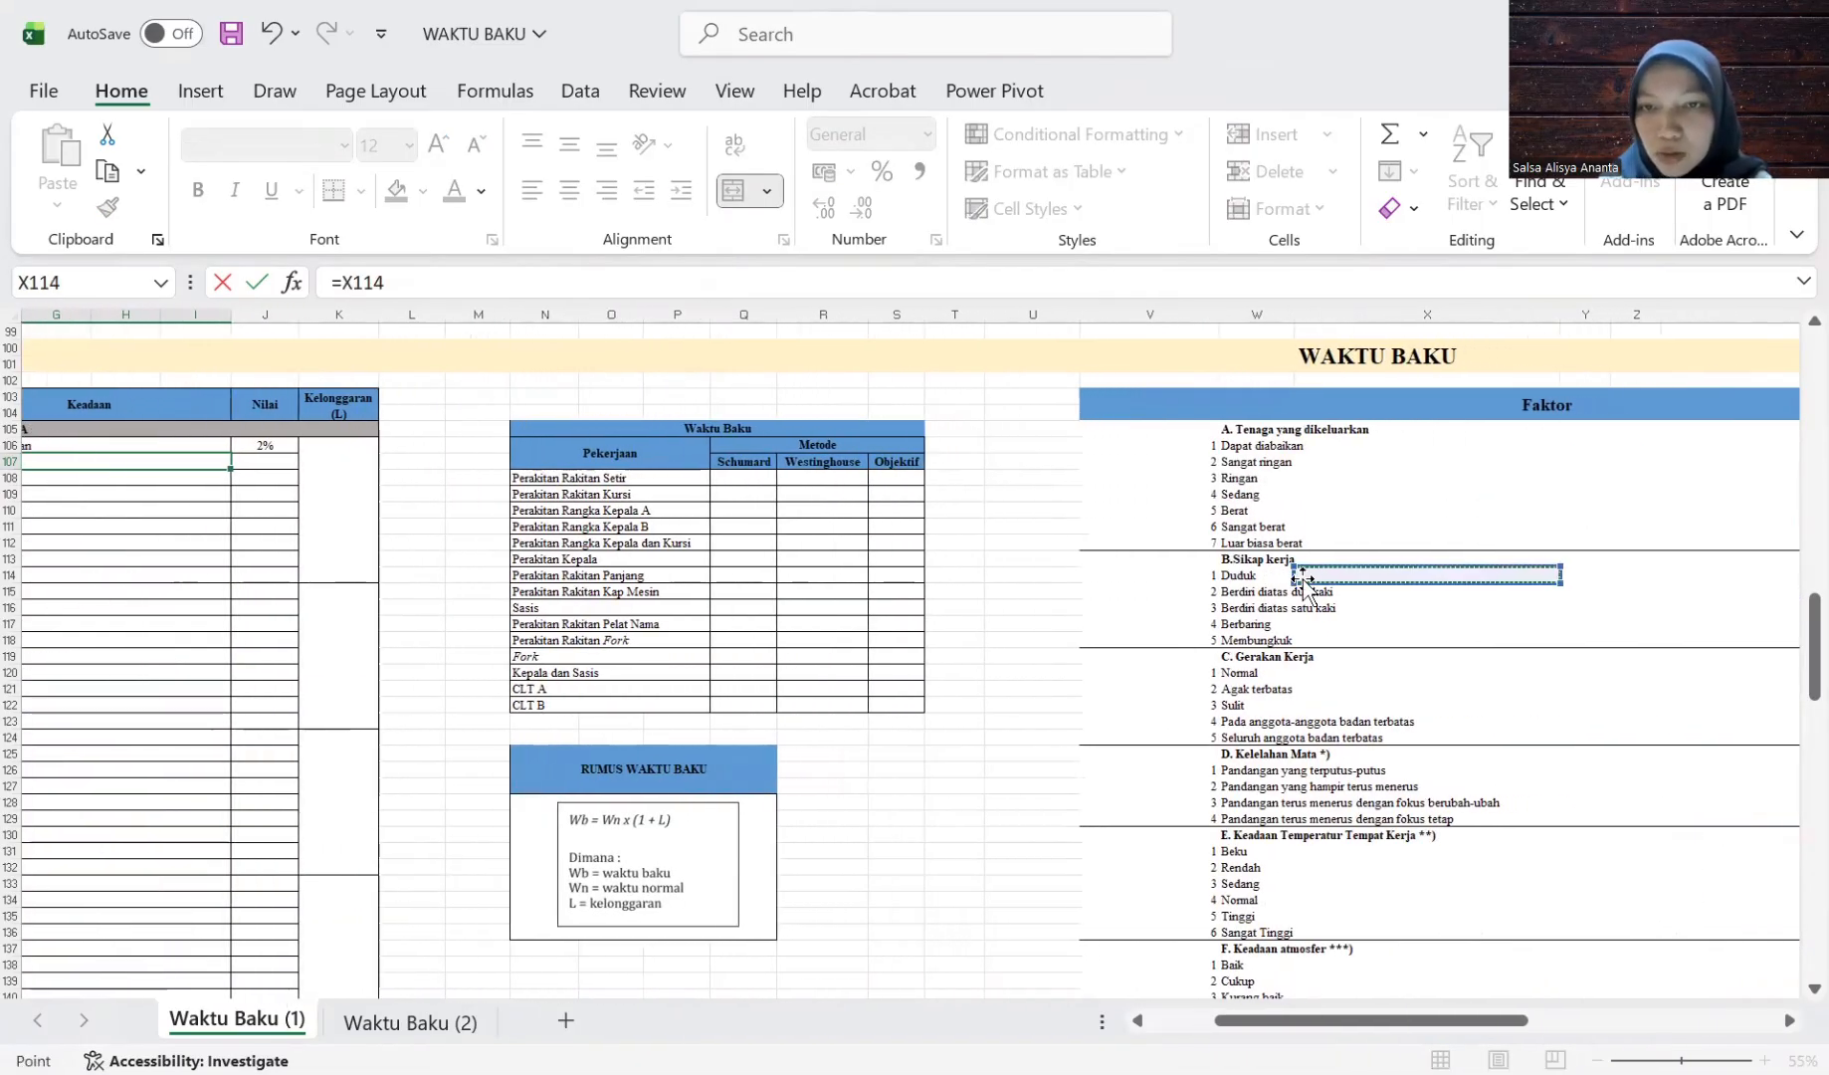
{"action": "key", "text": "Return"}
Check the Kelonggaran range for Duduk and enter 1% as the Nilai of Sikap kerja in J107.
{"action": "key", "text": "Up"}
{"action": "key", "text": "Right"}
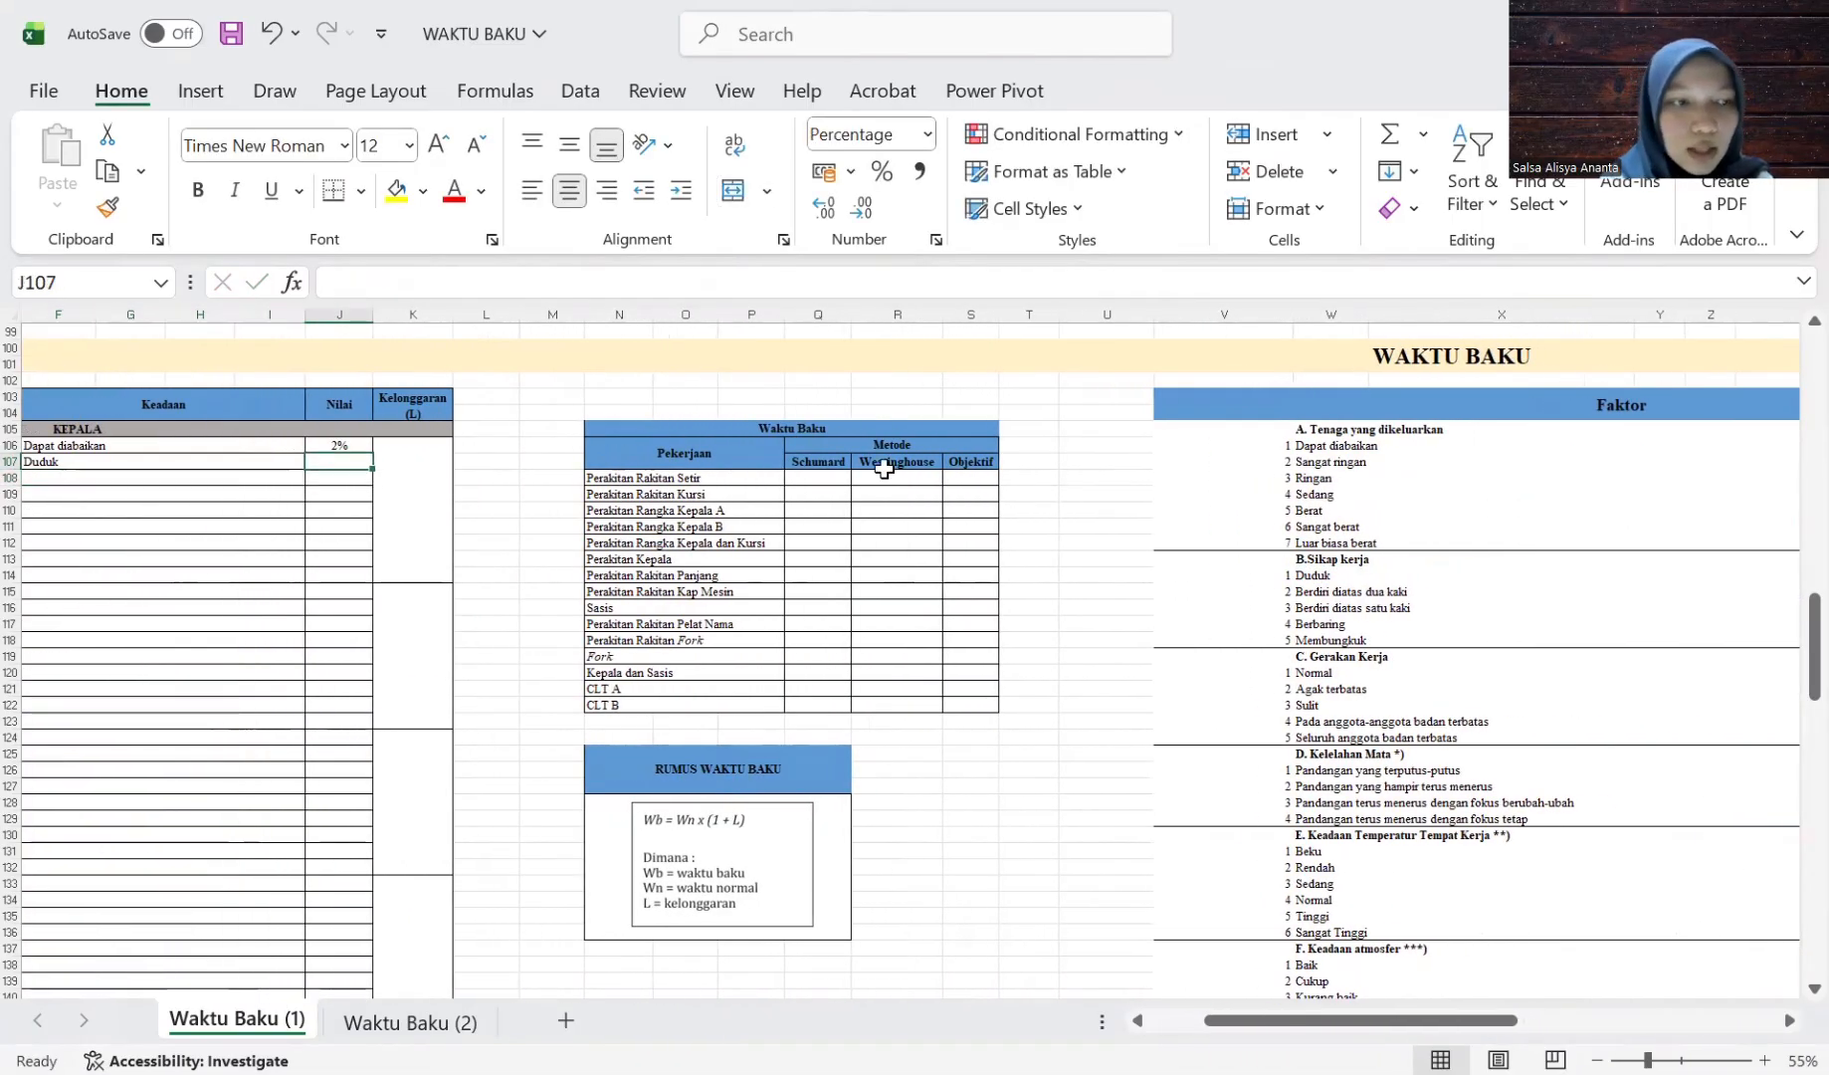
{"action": "scroll", "coordinate": [1115, 596], "scroll_direction": "right", "scroll_amount": 6}
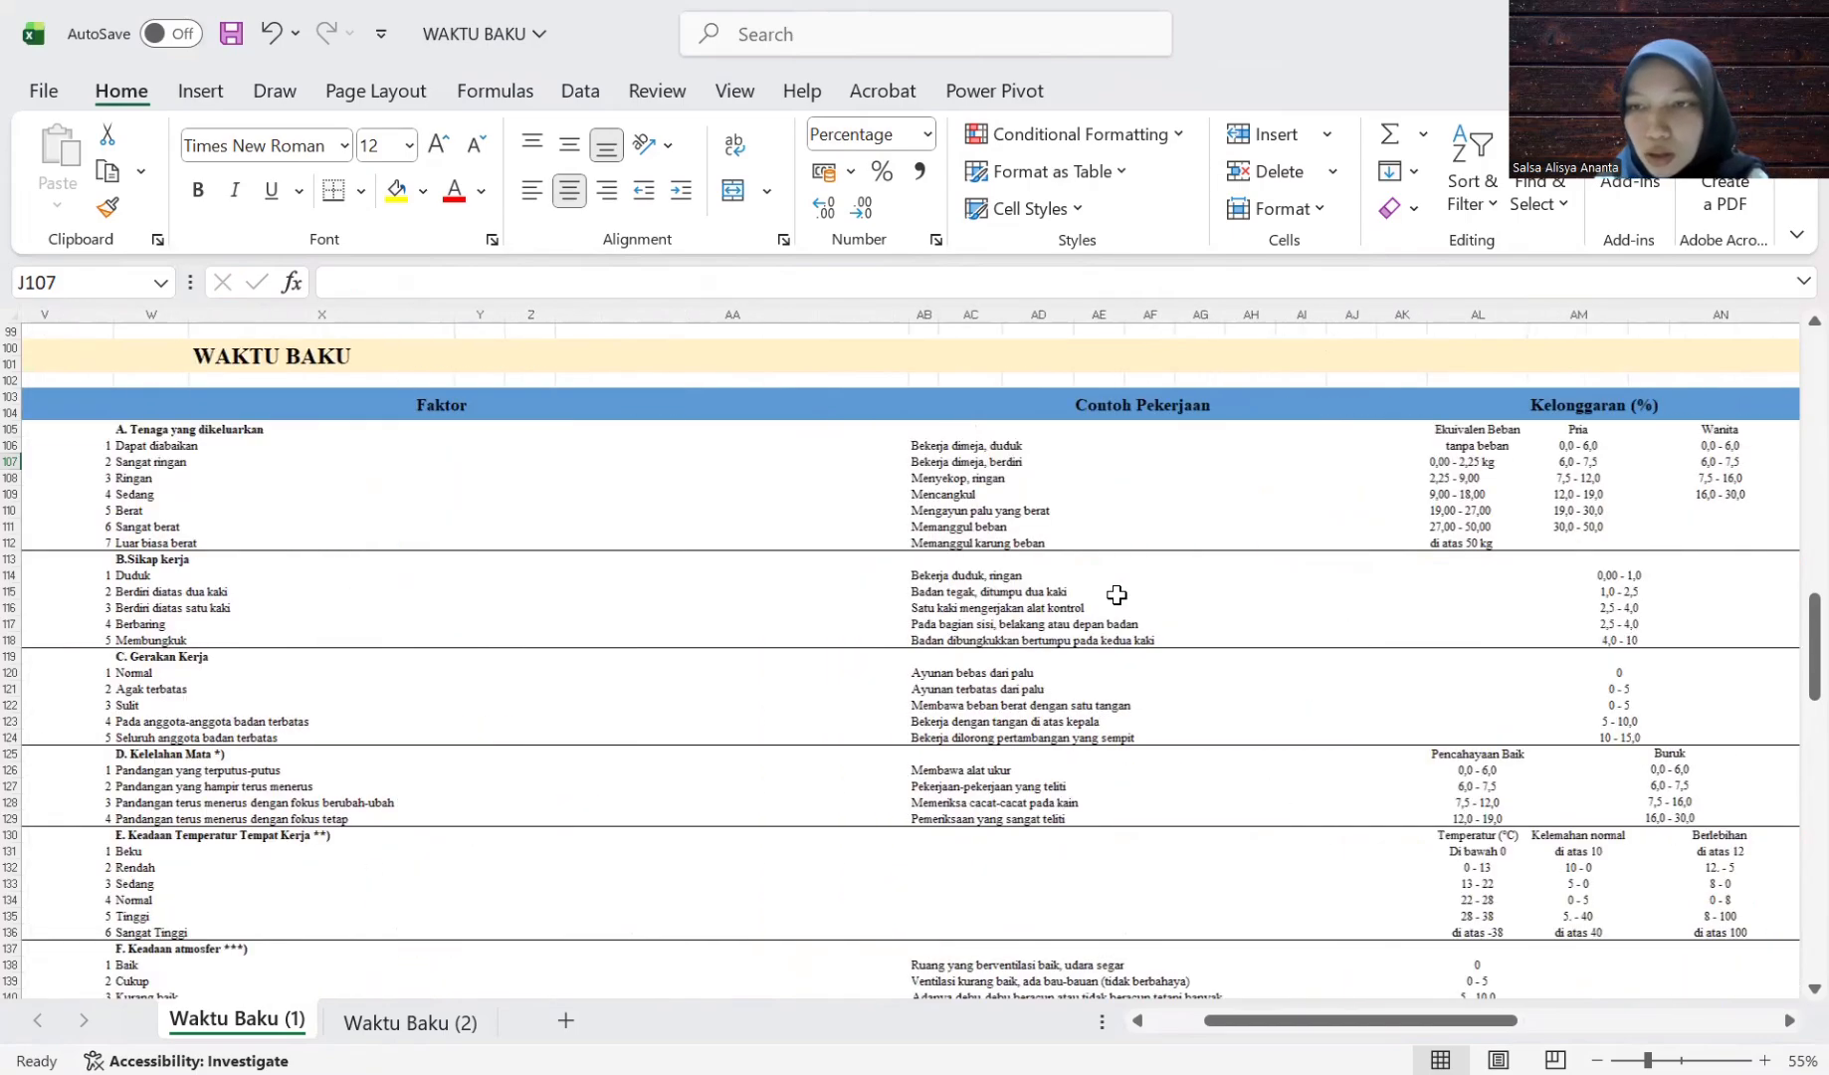
{"action": "scroll", "coordinate": [1379, 581], "scroll_direction": "left", "scroll_amount": 1}
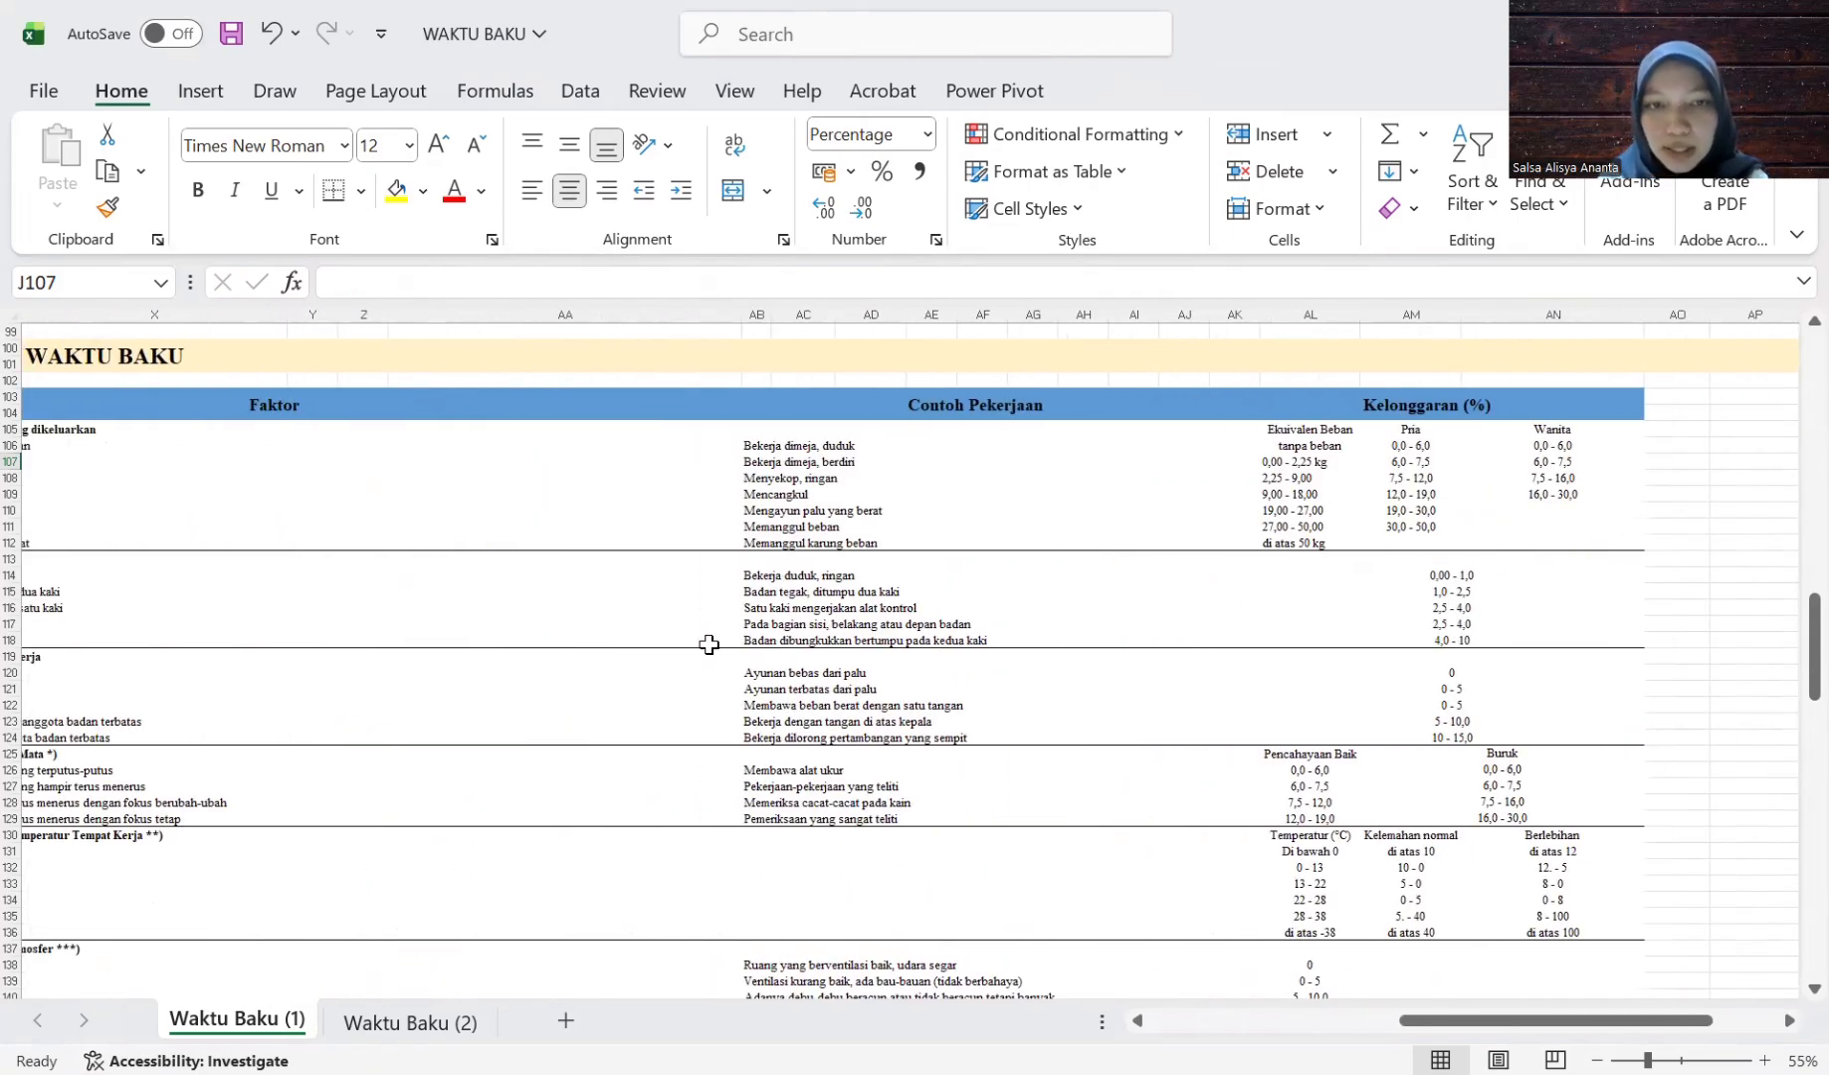
{"action": "scroll", "coordinate": [709, 643], "scroll_direction": "left", "scroll_amount": 4}
{"action": "scroll", "coordinate": [709, 644], "scroll_direction": "left", "scroll_amount": 3}
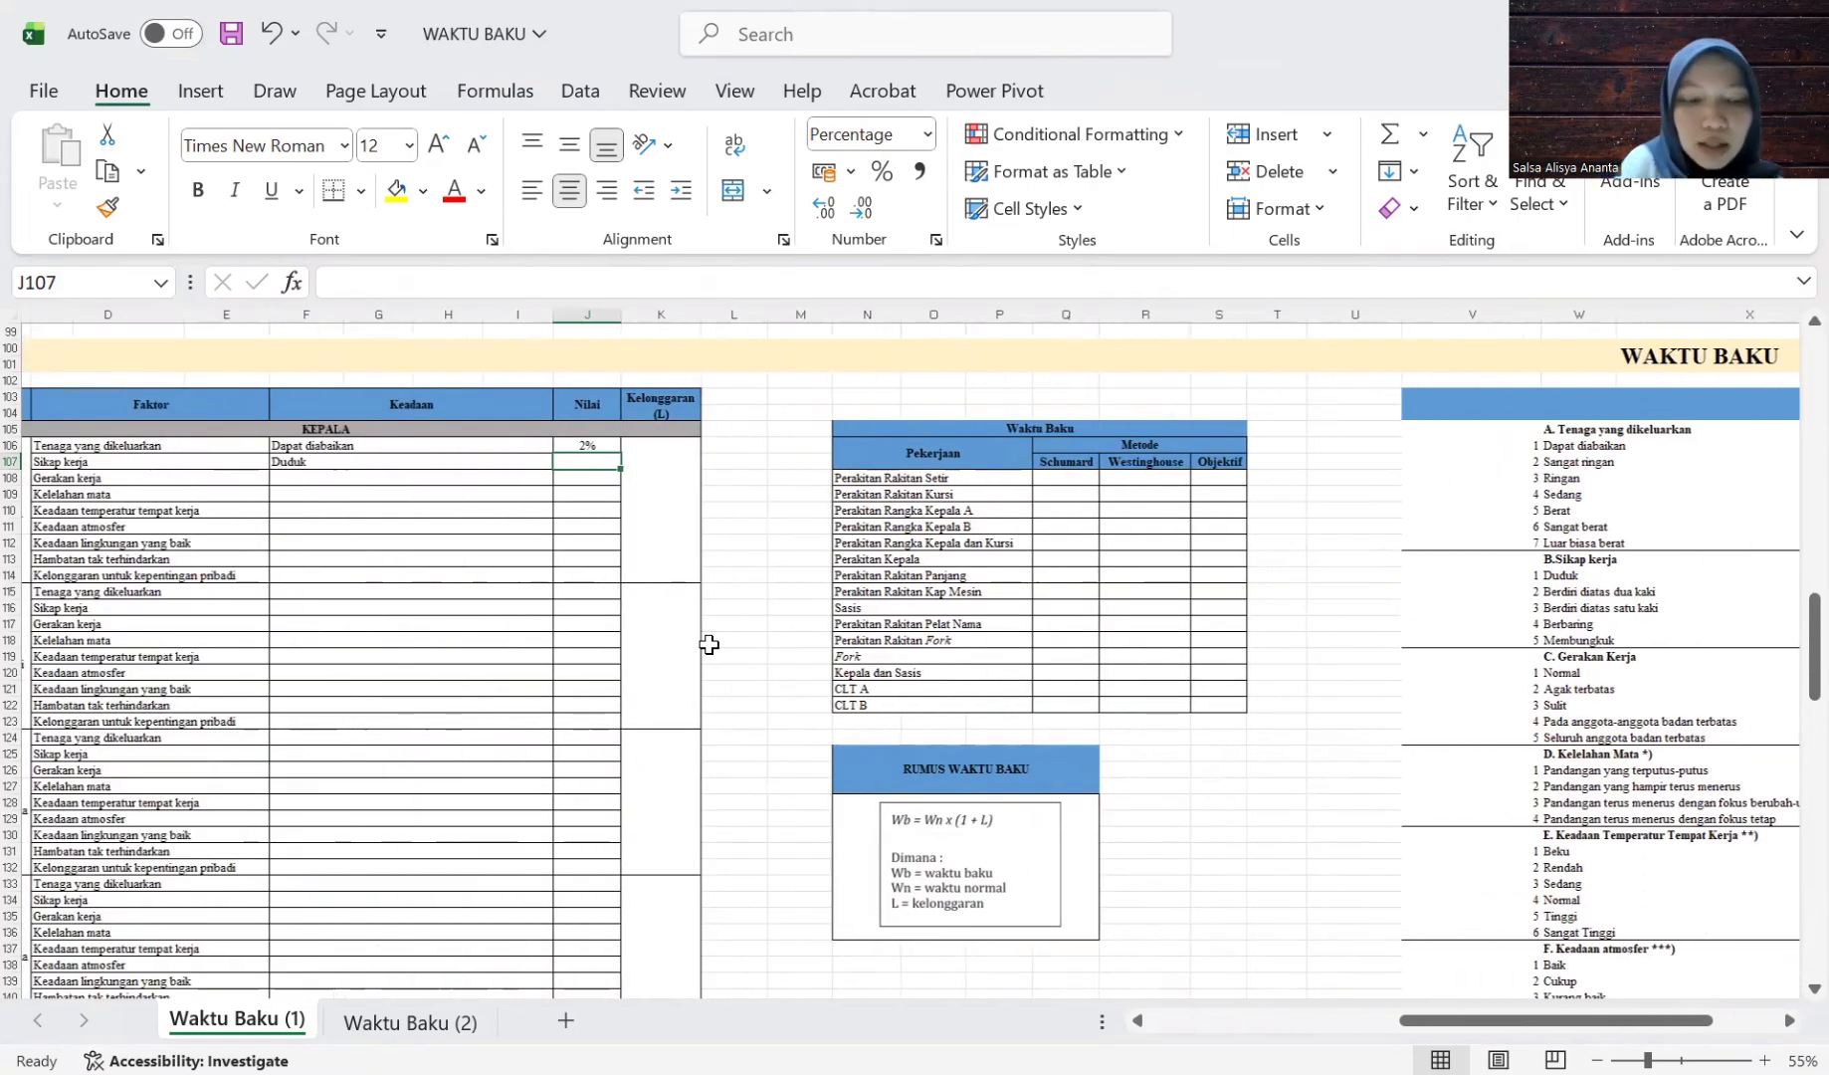
{"action": "type", "text": "1"}
{"action": "key", "text": "Return"}
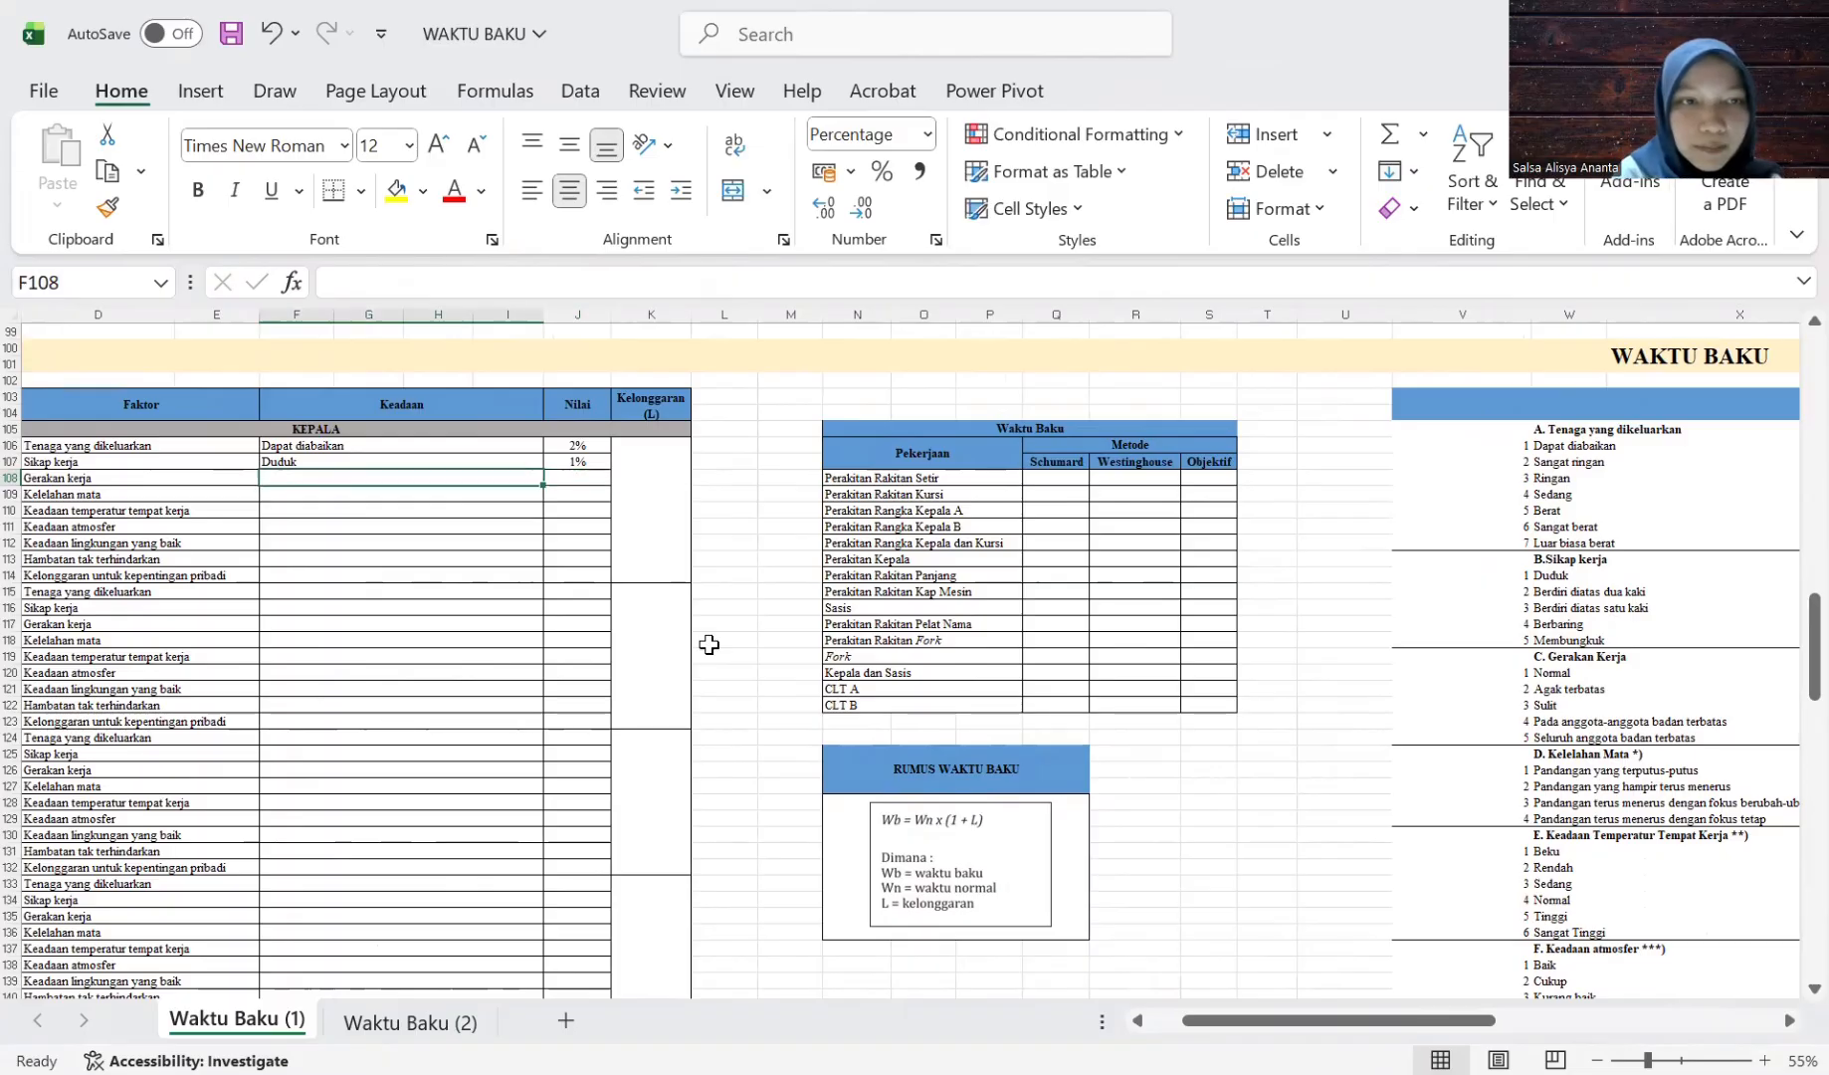
Fill the Keadaan of Gerakan kerja for Perakitan Rakitan Setir in F108 by referencing Normal with =W120.
{"action": "scroll", "coordinate": [709, 644], "scroll_direction": "left", "scroll_amount": 2}
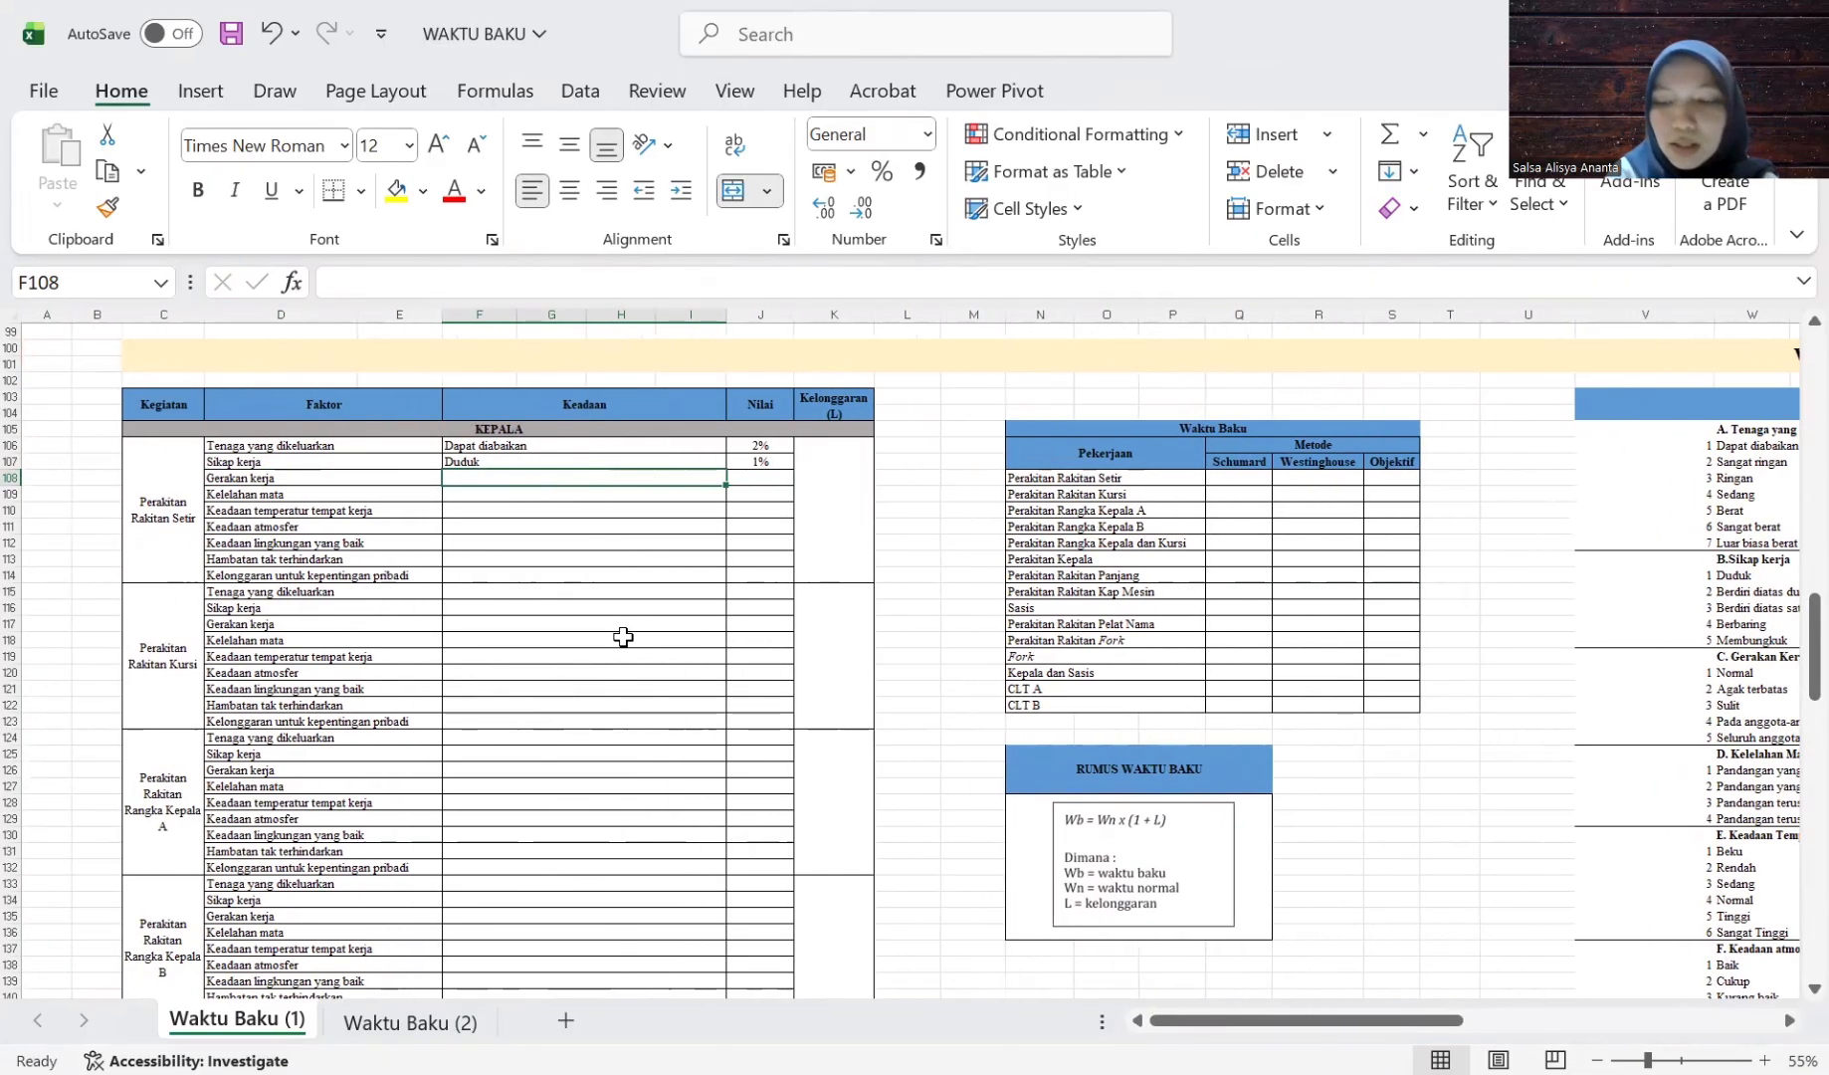
{"action": "scroll", "coordinate": [831, 678], "scroll_direction": "right", "scroll_amount": 4}
{"action": "scroll", "coordinate": [832, 679], "scroll_direction": "right", "scroll_amount": 4}
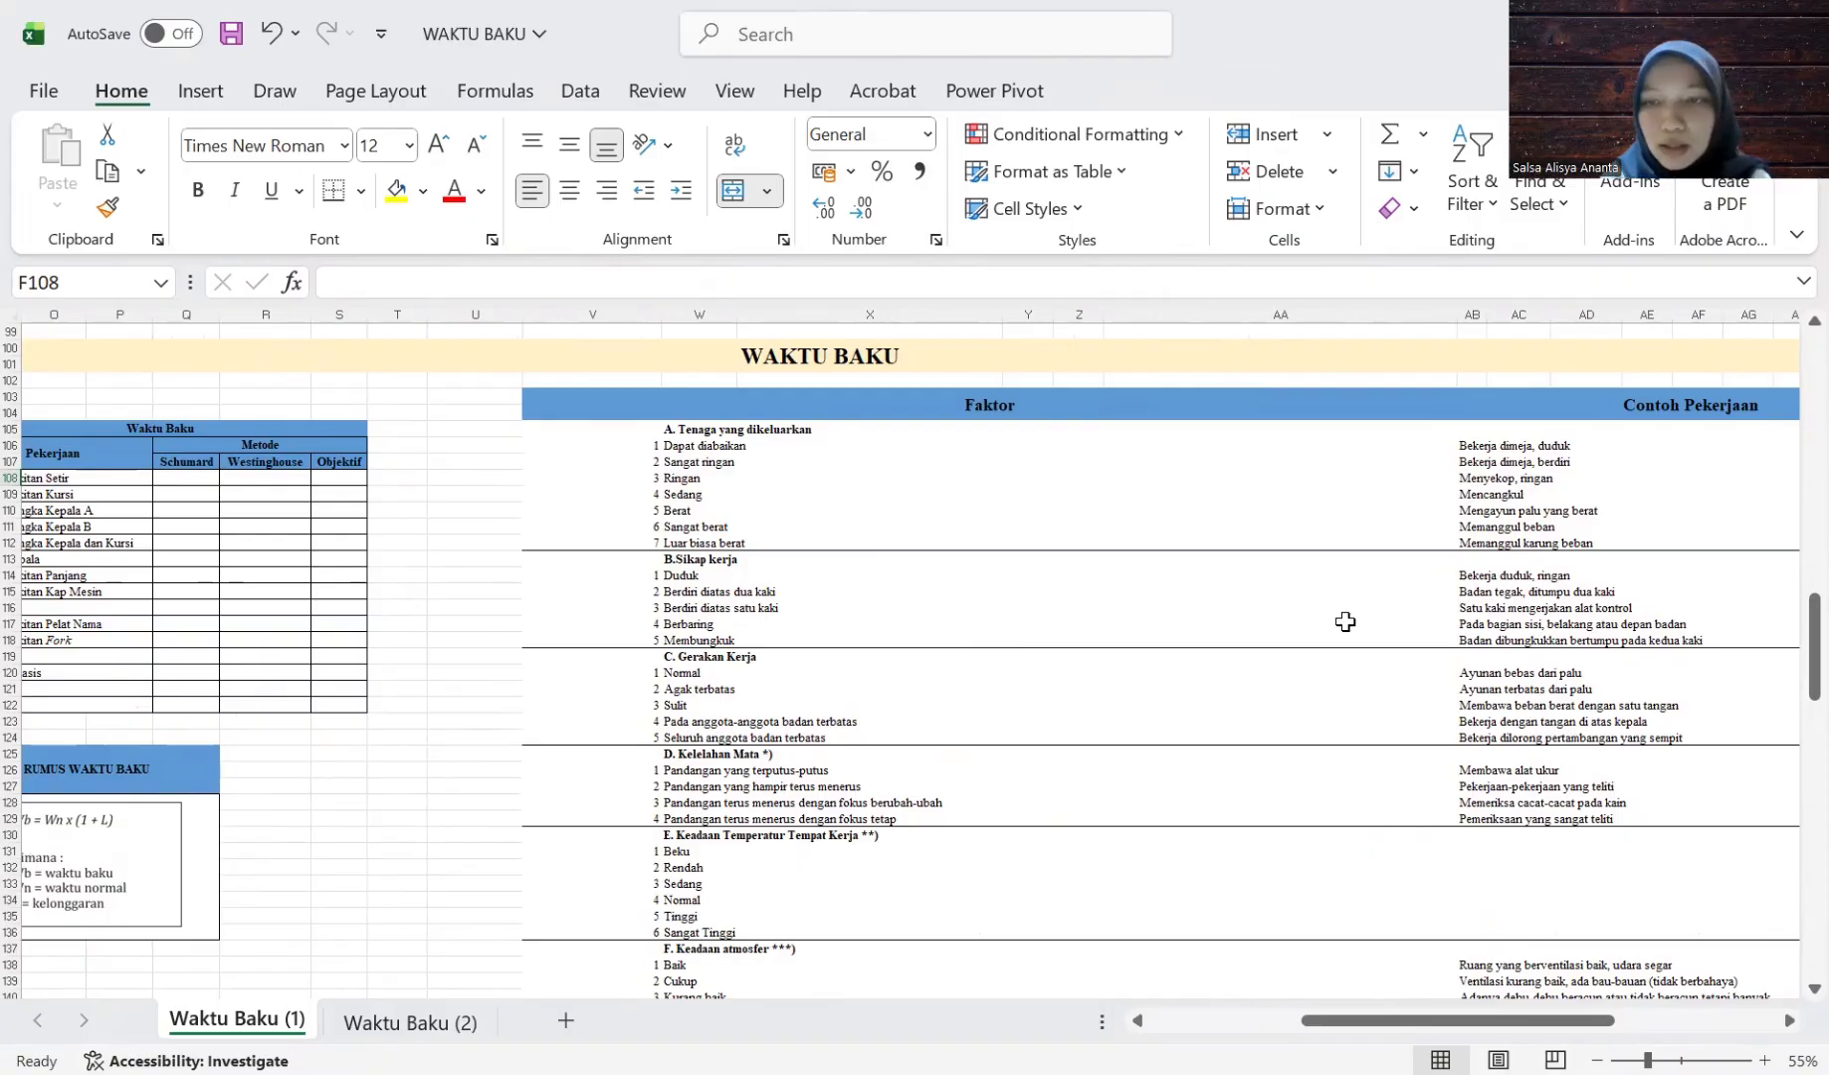
{"action": "type", "text": "="}
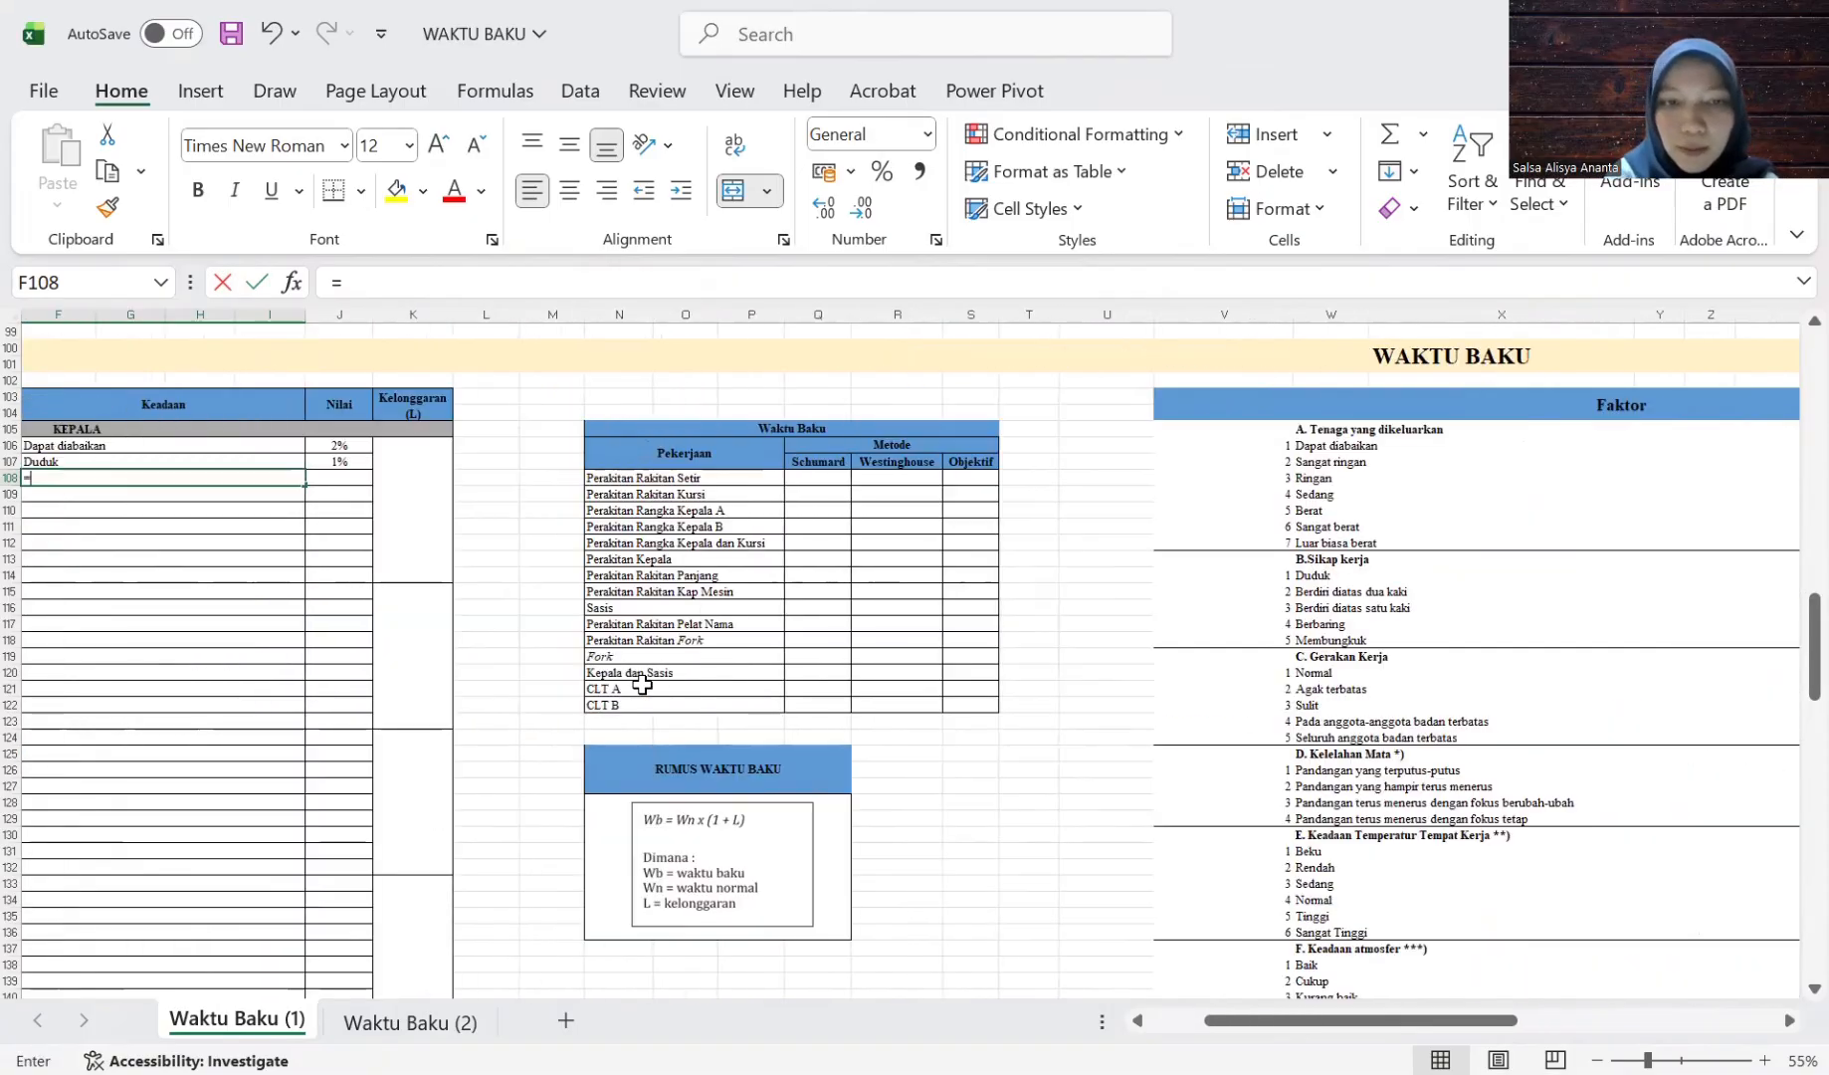
{"action": "scroll", "coordinate": [723, 723], "scroll_direction": "right", "scroll_amount": 3}
{"action": "left_click", "coordinate": [1047, 671]}
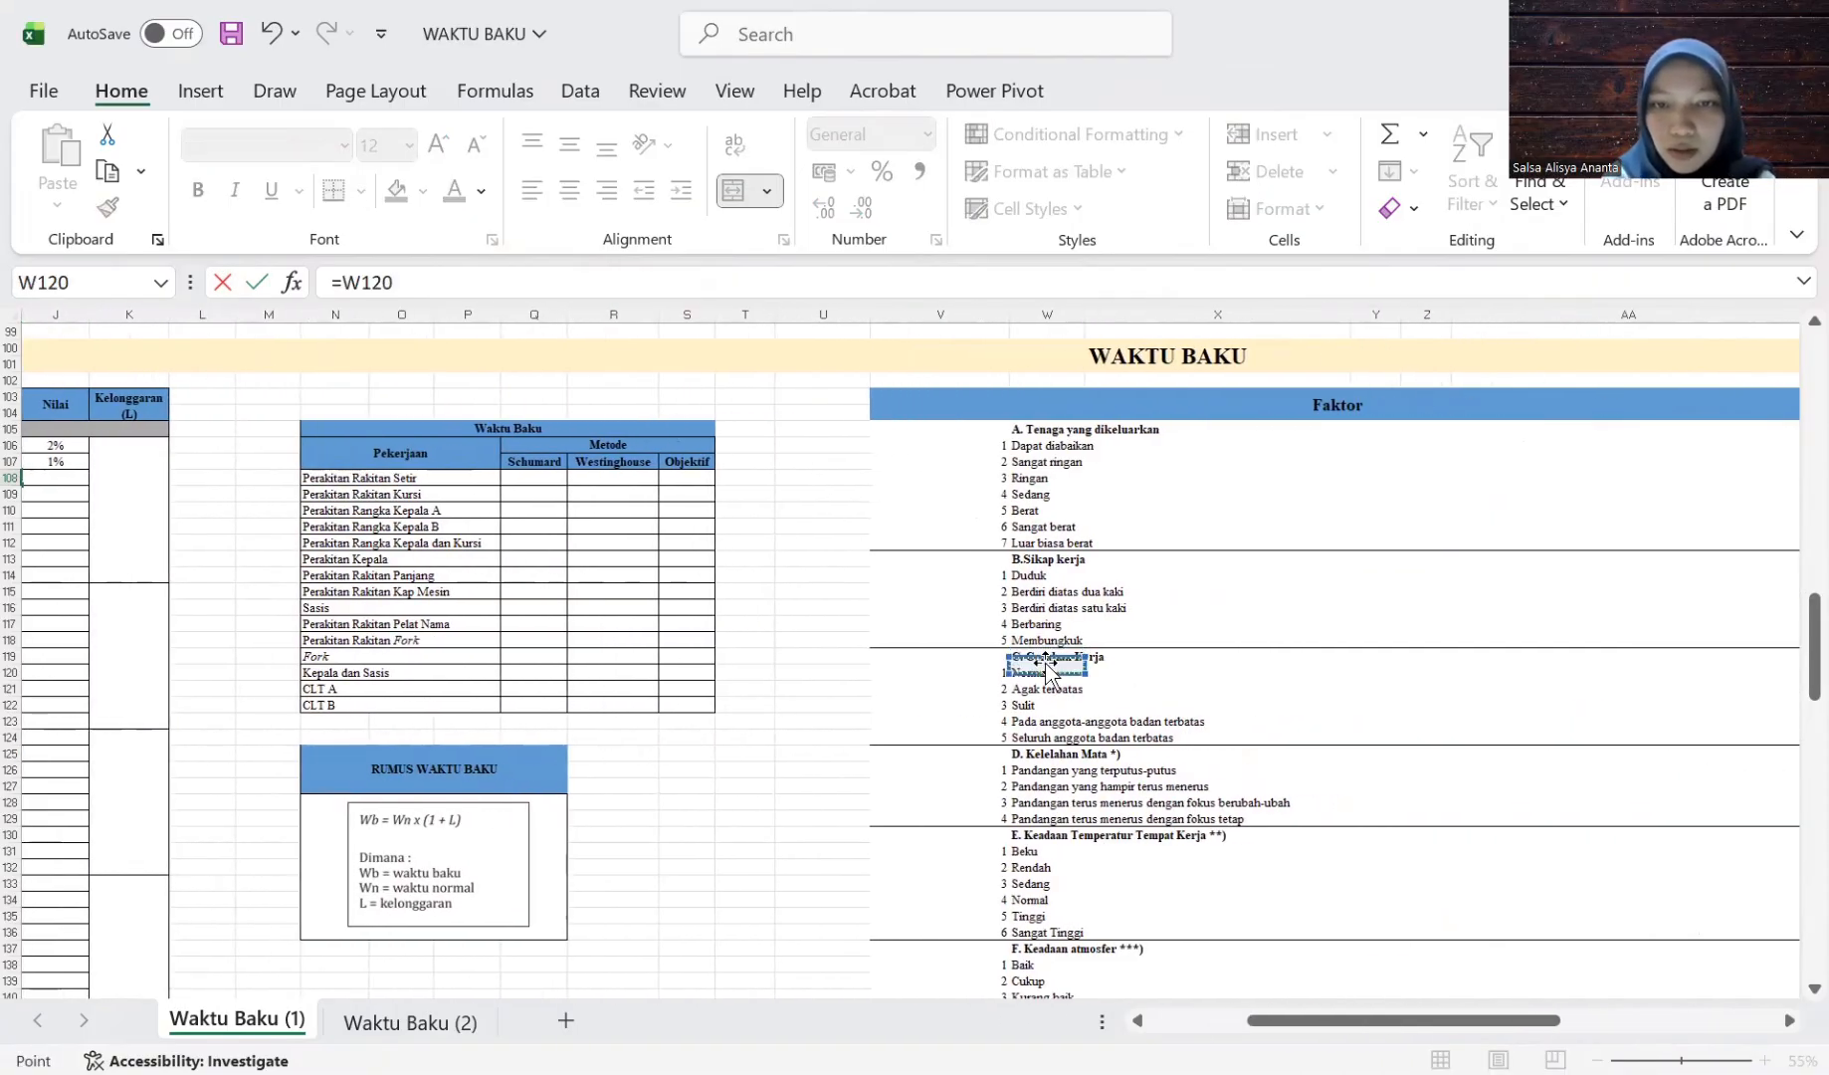
{"action": "key", "text": "Return"}
Check the Kelonggaran value for Normal movement and enter 0% as the Nilai of Gerakan kerja in J108.
{"action": "key", "text": "Right"}
{"action": "key", "text": "Up"}
{"action": "scroll", "coordinate": [1044, 664], "scroll_direction": "right", "scroll_amount": 4}
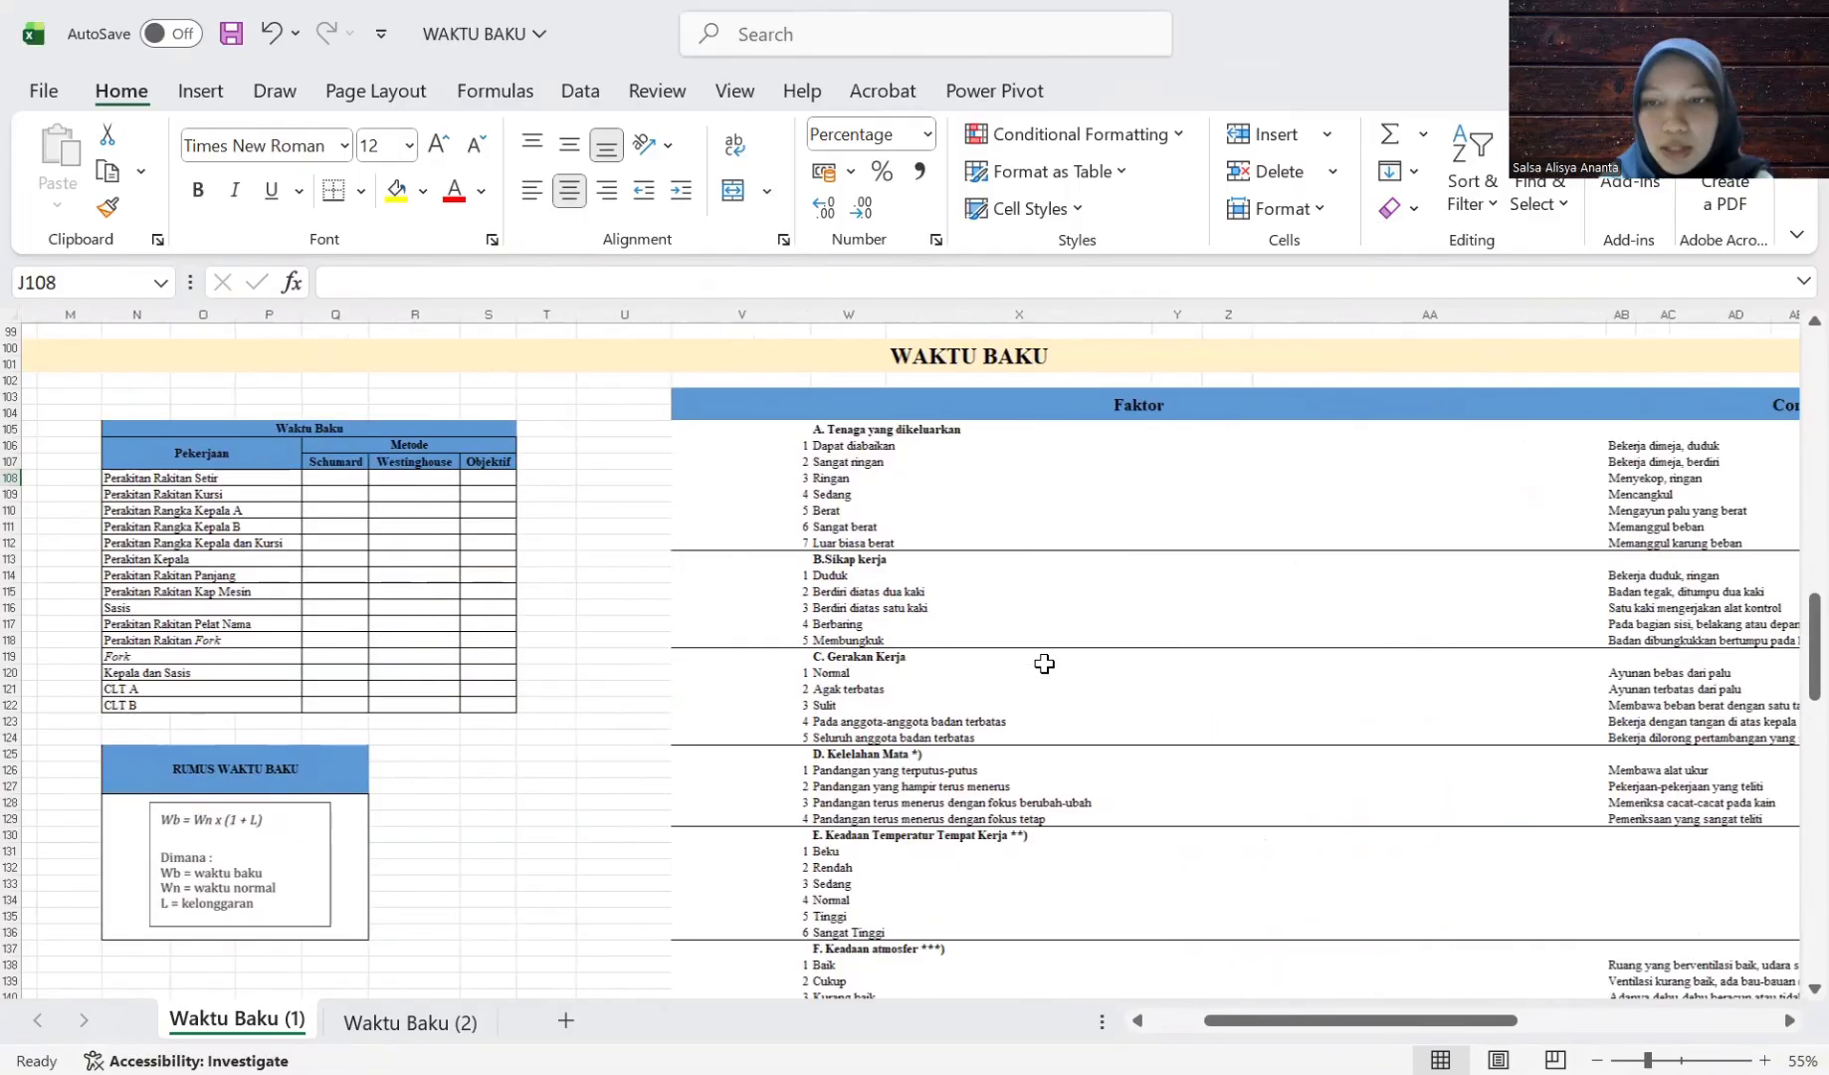
{"action": "scroll", "coordinate": [1043, 664], "scroll_direction": "right", "scroll_amount": 3}
{"action": "scroll", "coordinate": [1105, 670], "scroll_direction": "right", "scroll_amount": 2}
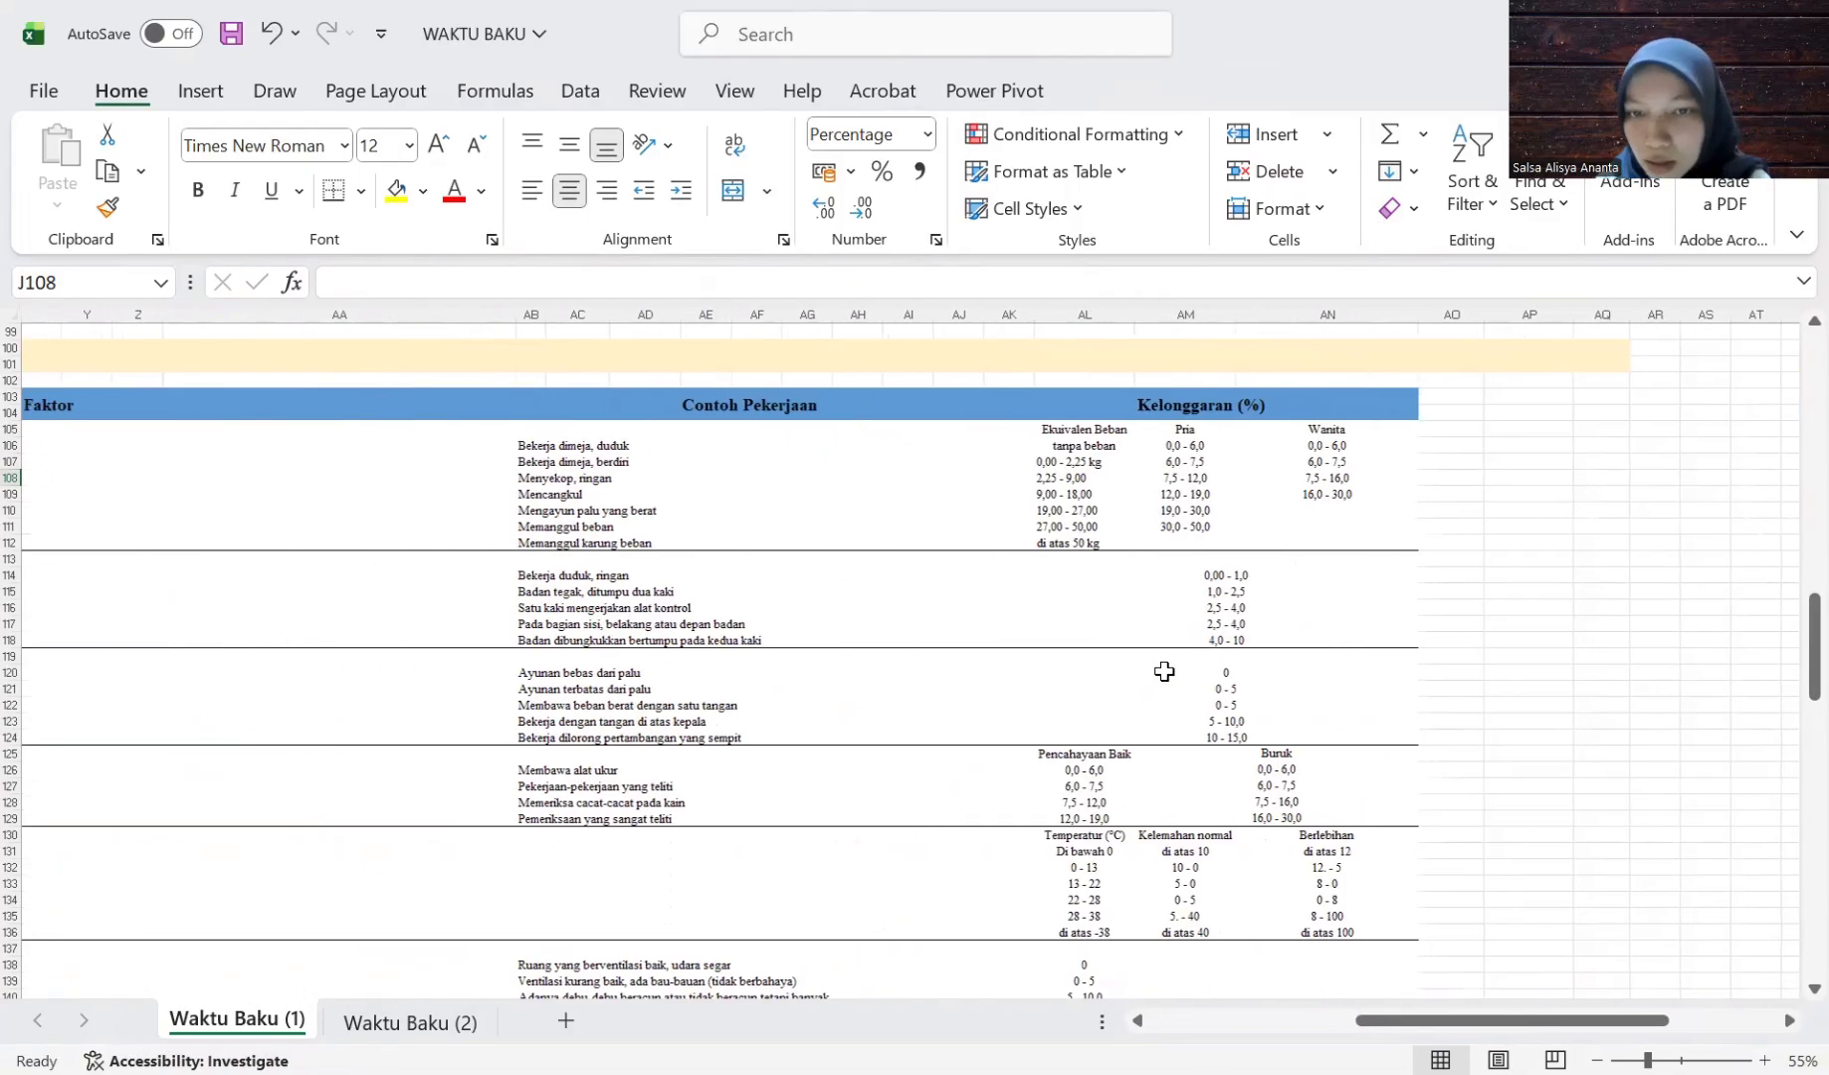
{"action": "scroll", "coordinate": [1164, 672], "scroll_direction": "right", "scroll_amount": 1}
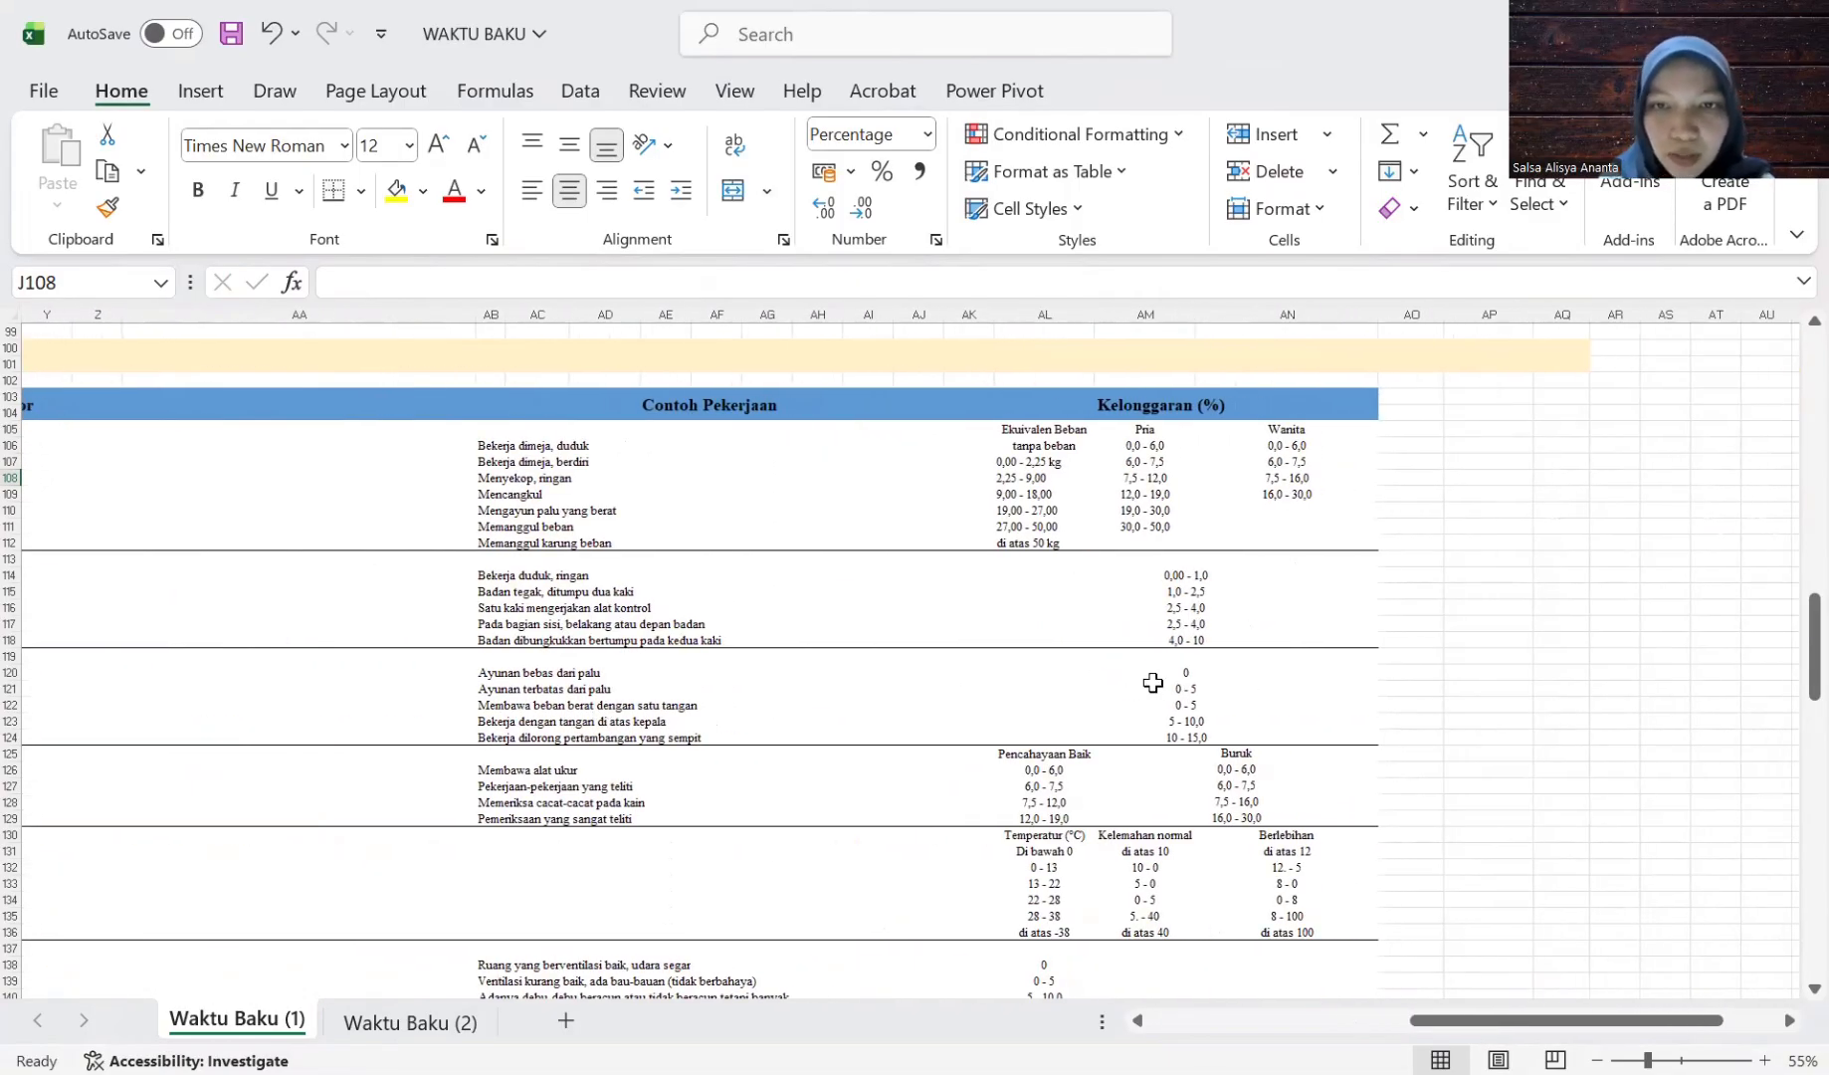
{"action": "scroll", "coordinate": [1152, 682], "scroll_direction": "left", "scroll_amount": 6}
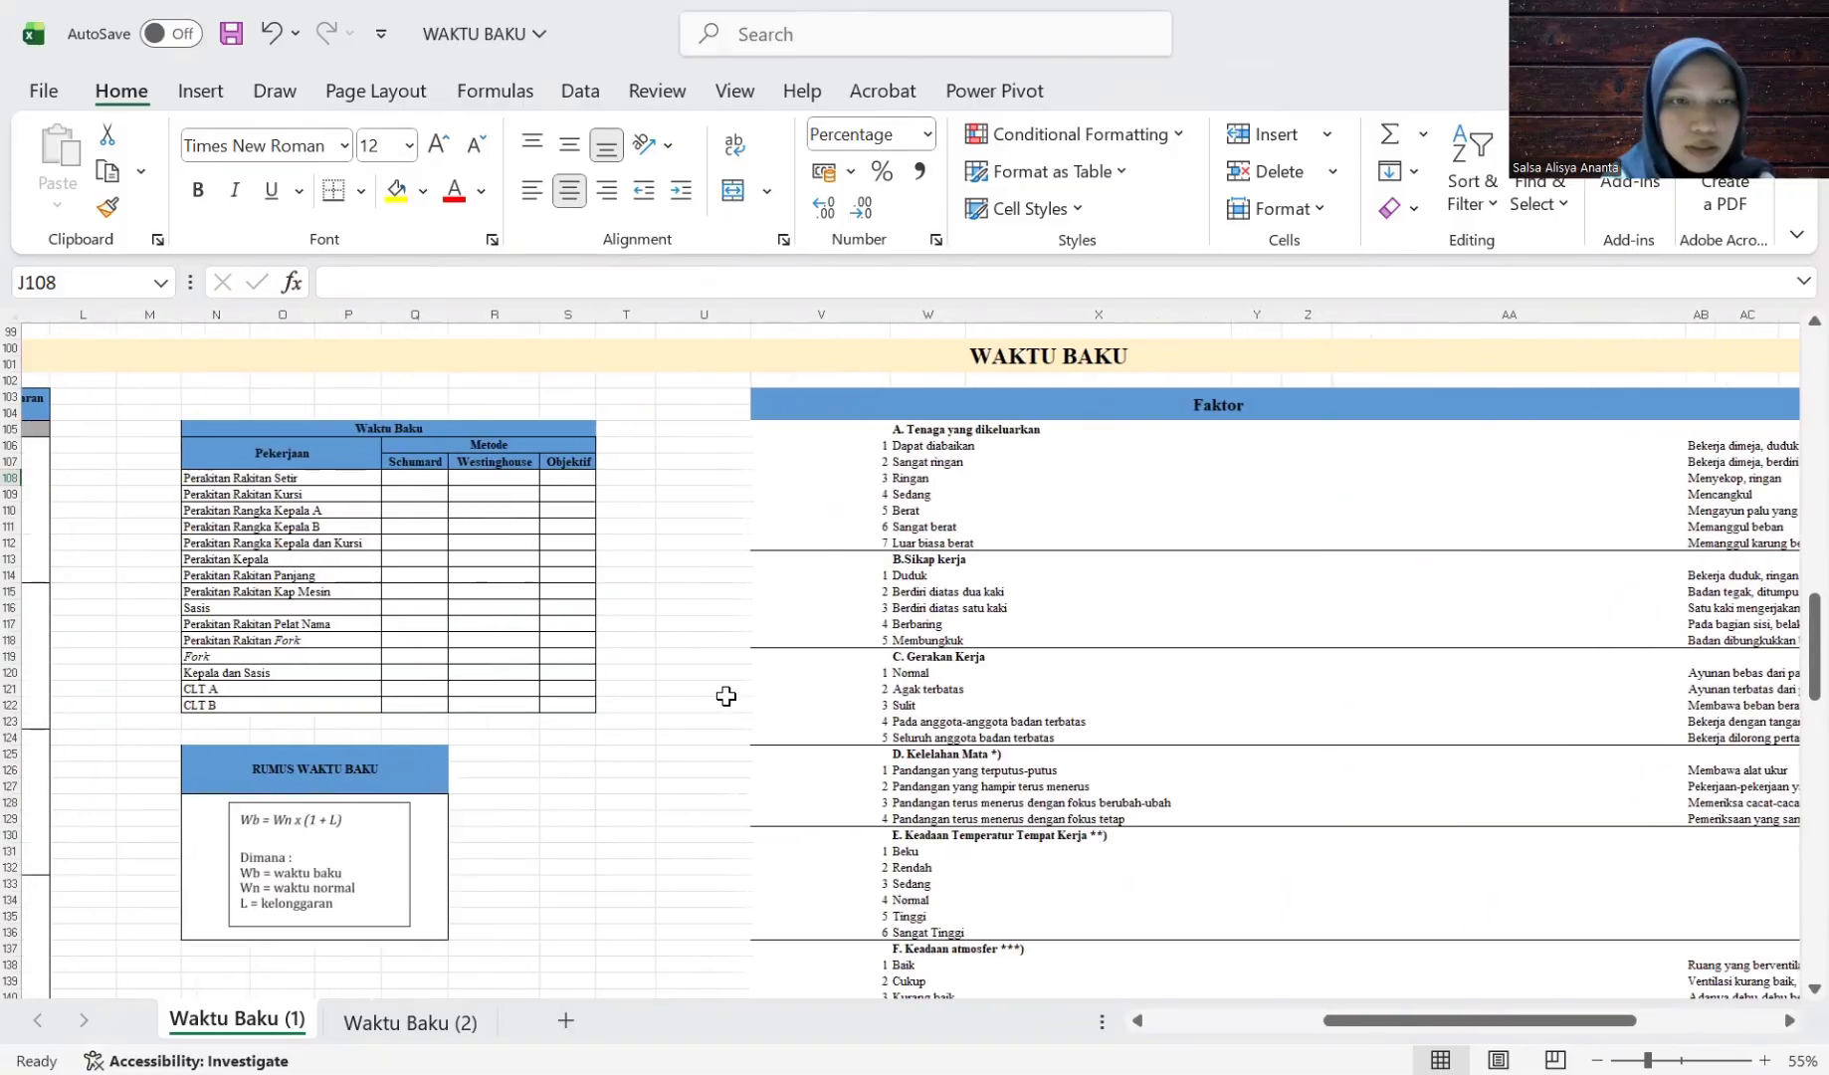
{"action": "scroll", "coordinate": [727, 696], "scroll_direction": "left", "scroll_amount": 3}
{"action": "type", "text": "0"}
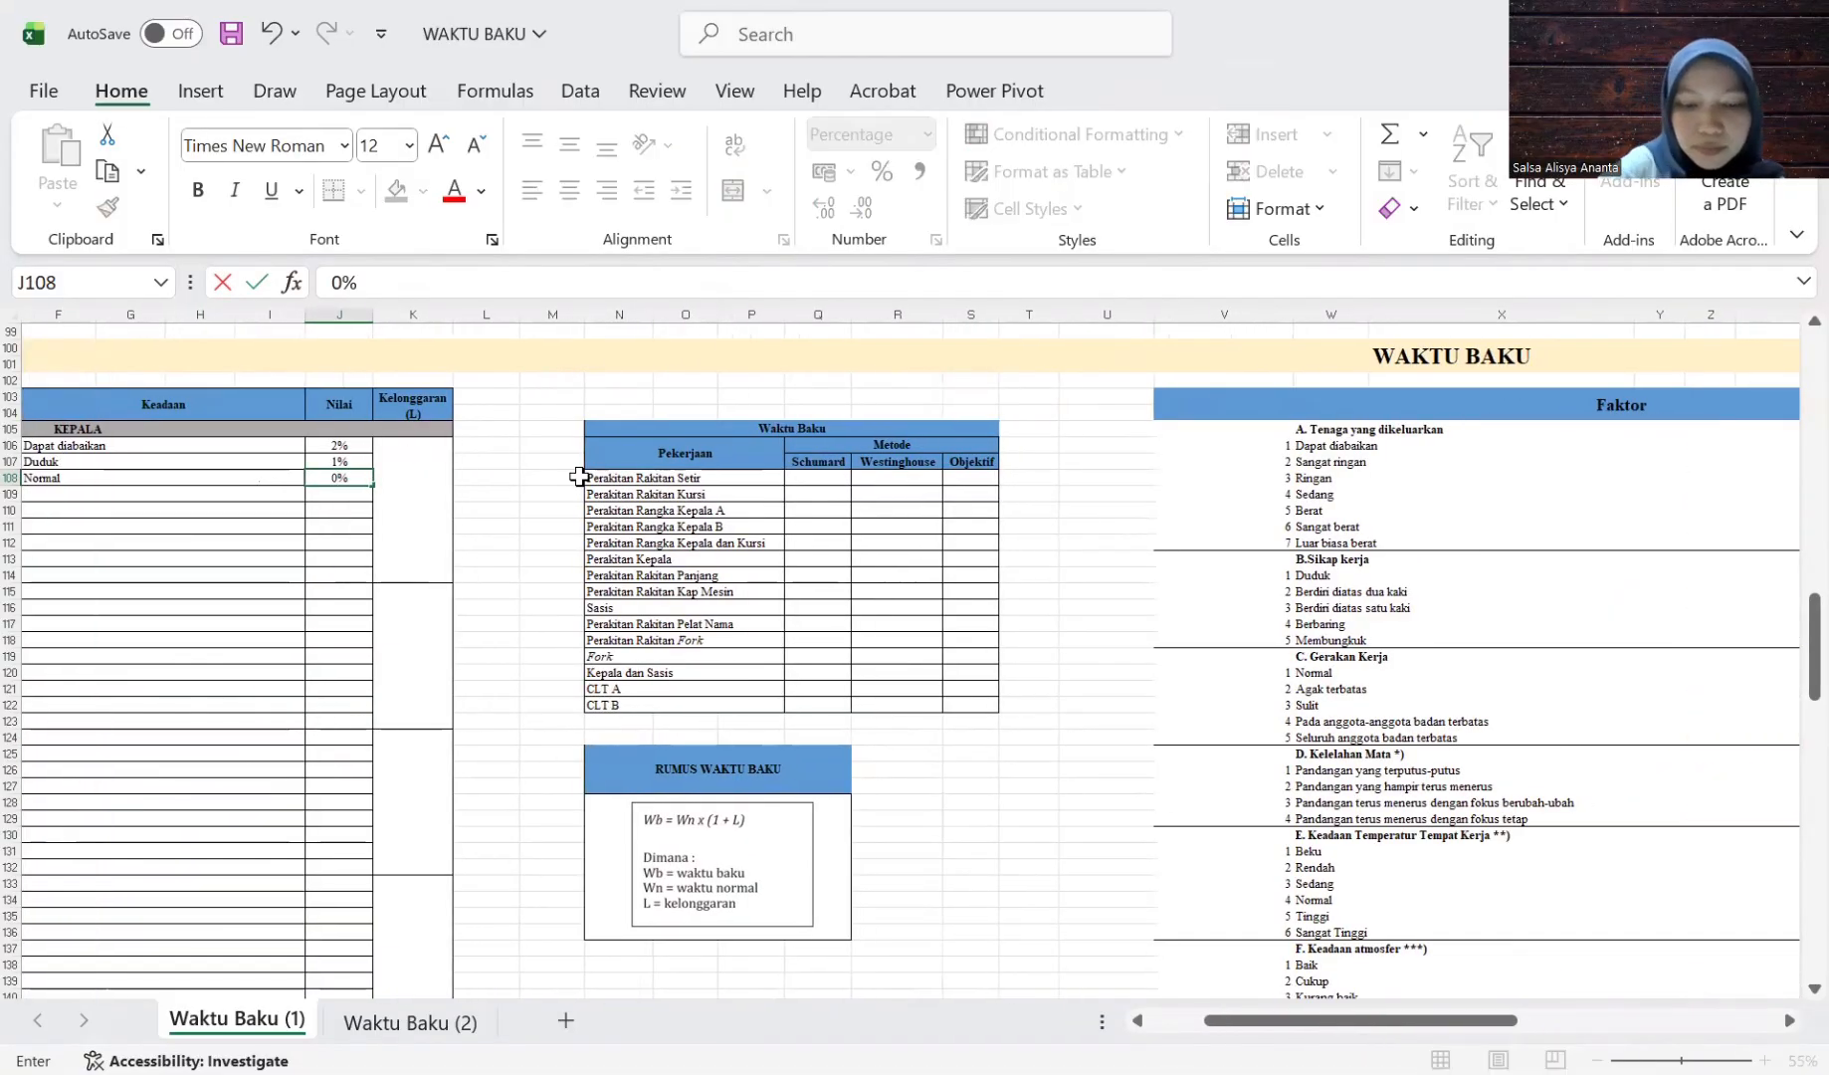
{"action": "key", "text": "Return"}
Fill the Keadaan of Kelelahan mata for Perakitan Rakitan Setir in F109 by referencing Pandangan yang hampir terus menerus with =W127.
{"action": "scroll", "coordinate": [579, 476], "scroll_direction": "left", "scroll_amount": 3}
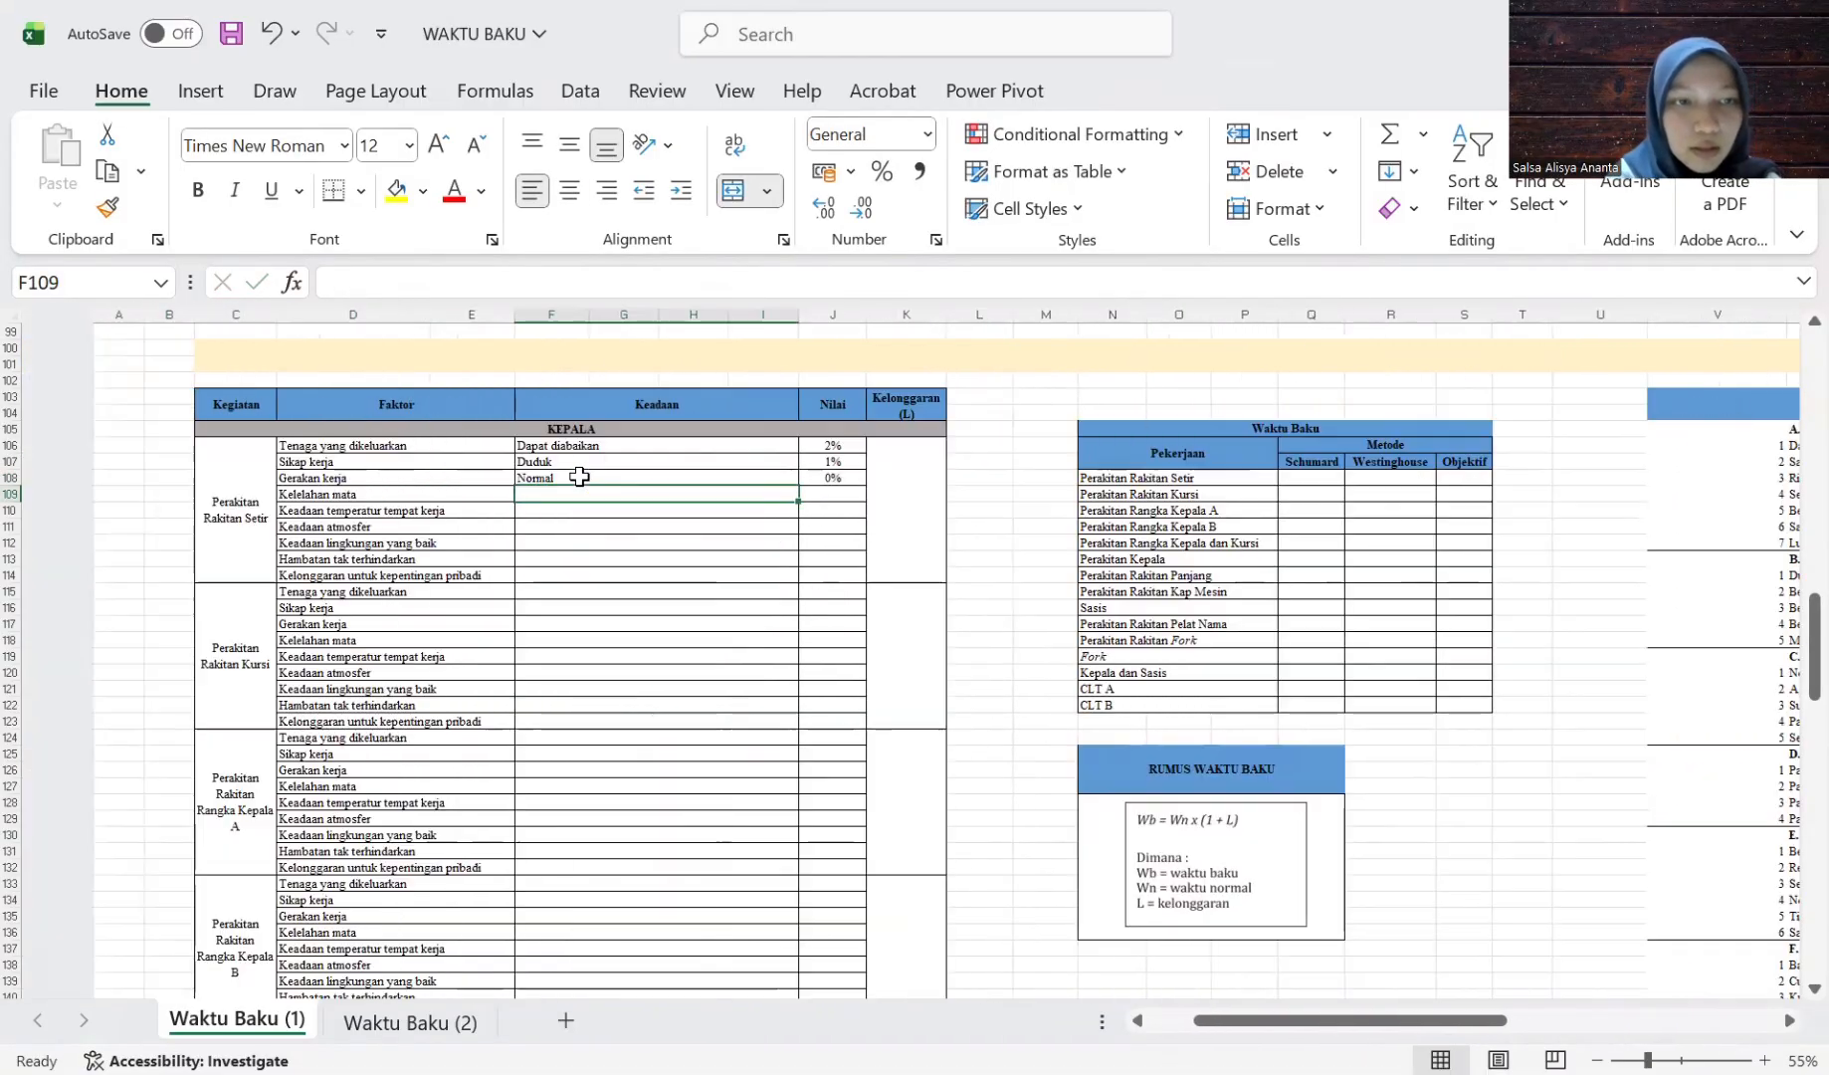
{"action": "type", "text": "="}
{"action": "scroll", "coordinate": [922, 616], "scroll_direction": "right", "scroll_amount": 5}
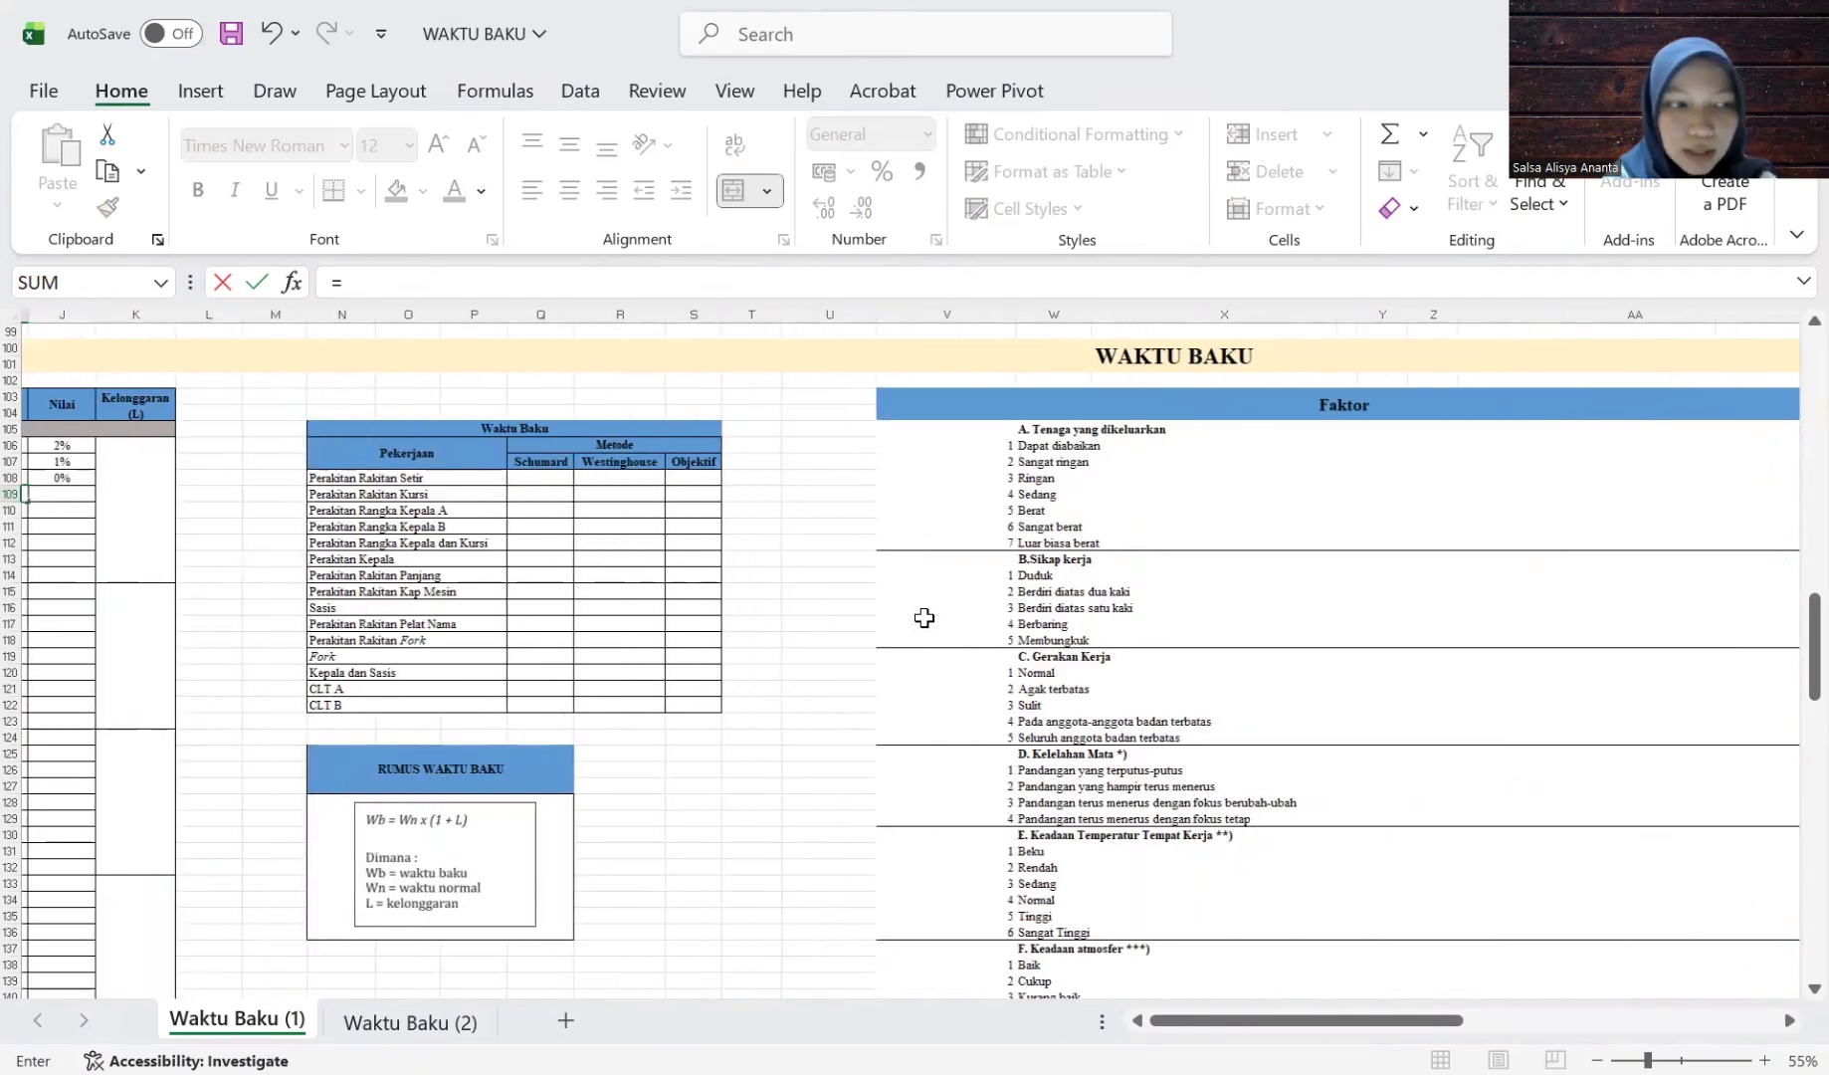
{"action": "scroll", "coordinate": [925, 618], "scroll_direction": "right", "scroll_amount": 2}
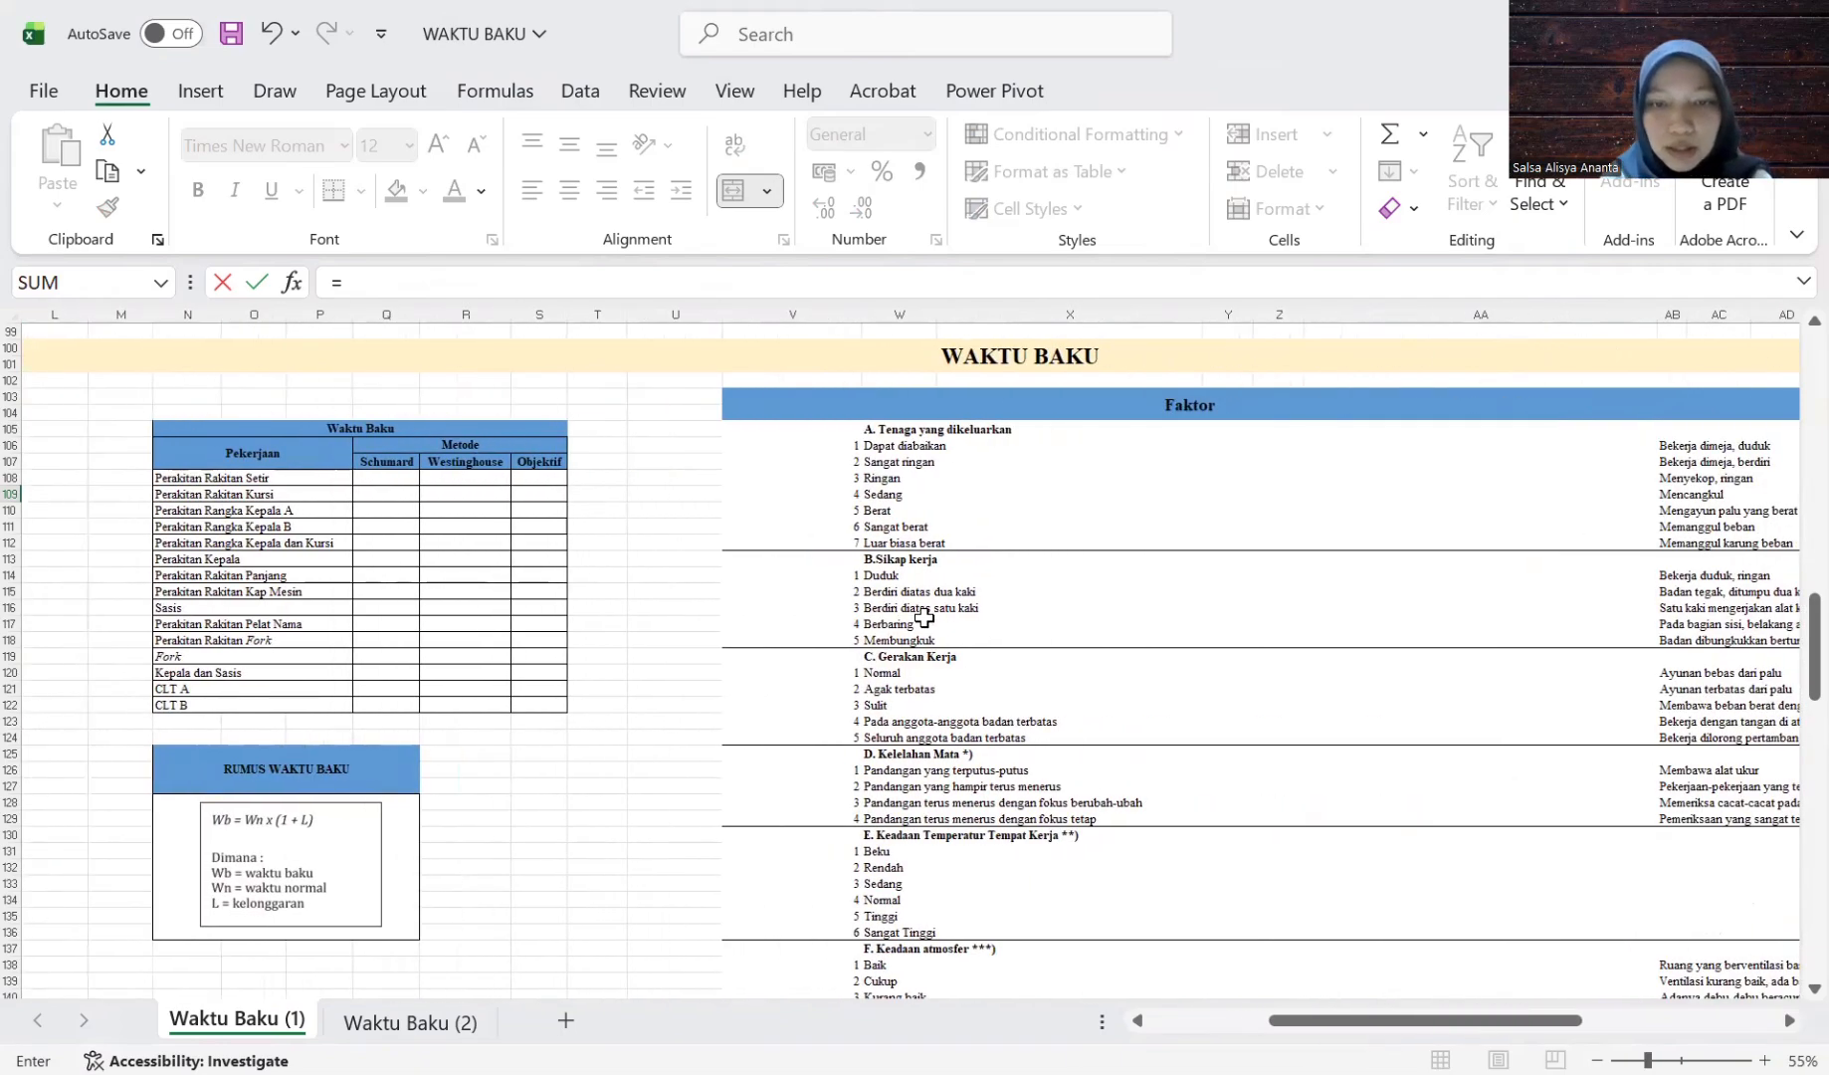
{"action": "scroll", "coordinate": [925, 618], "scroll_direction": "right", "scroll_amount": 3}
{"action": "scroll", "coordinate": [924, 618], "scroll_direction": "down", "scroll_amount": 2}
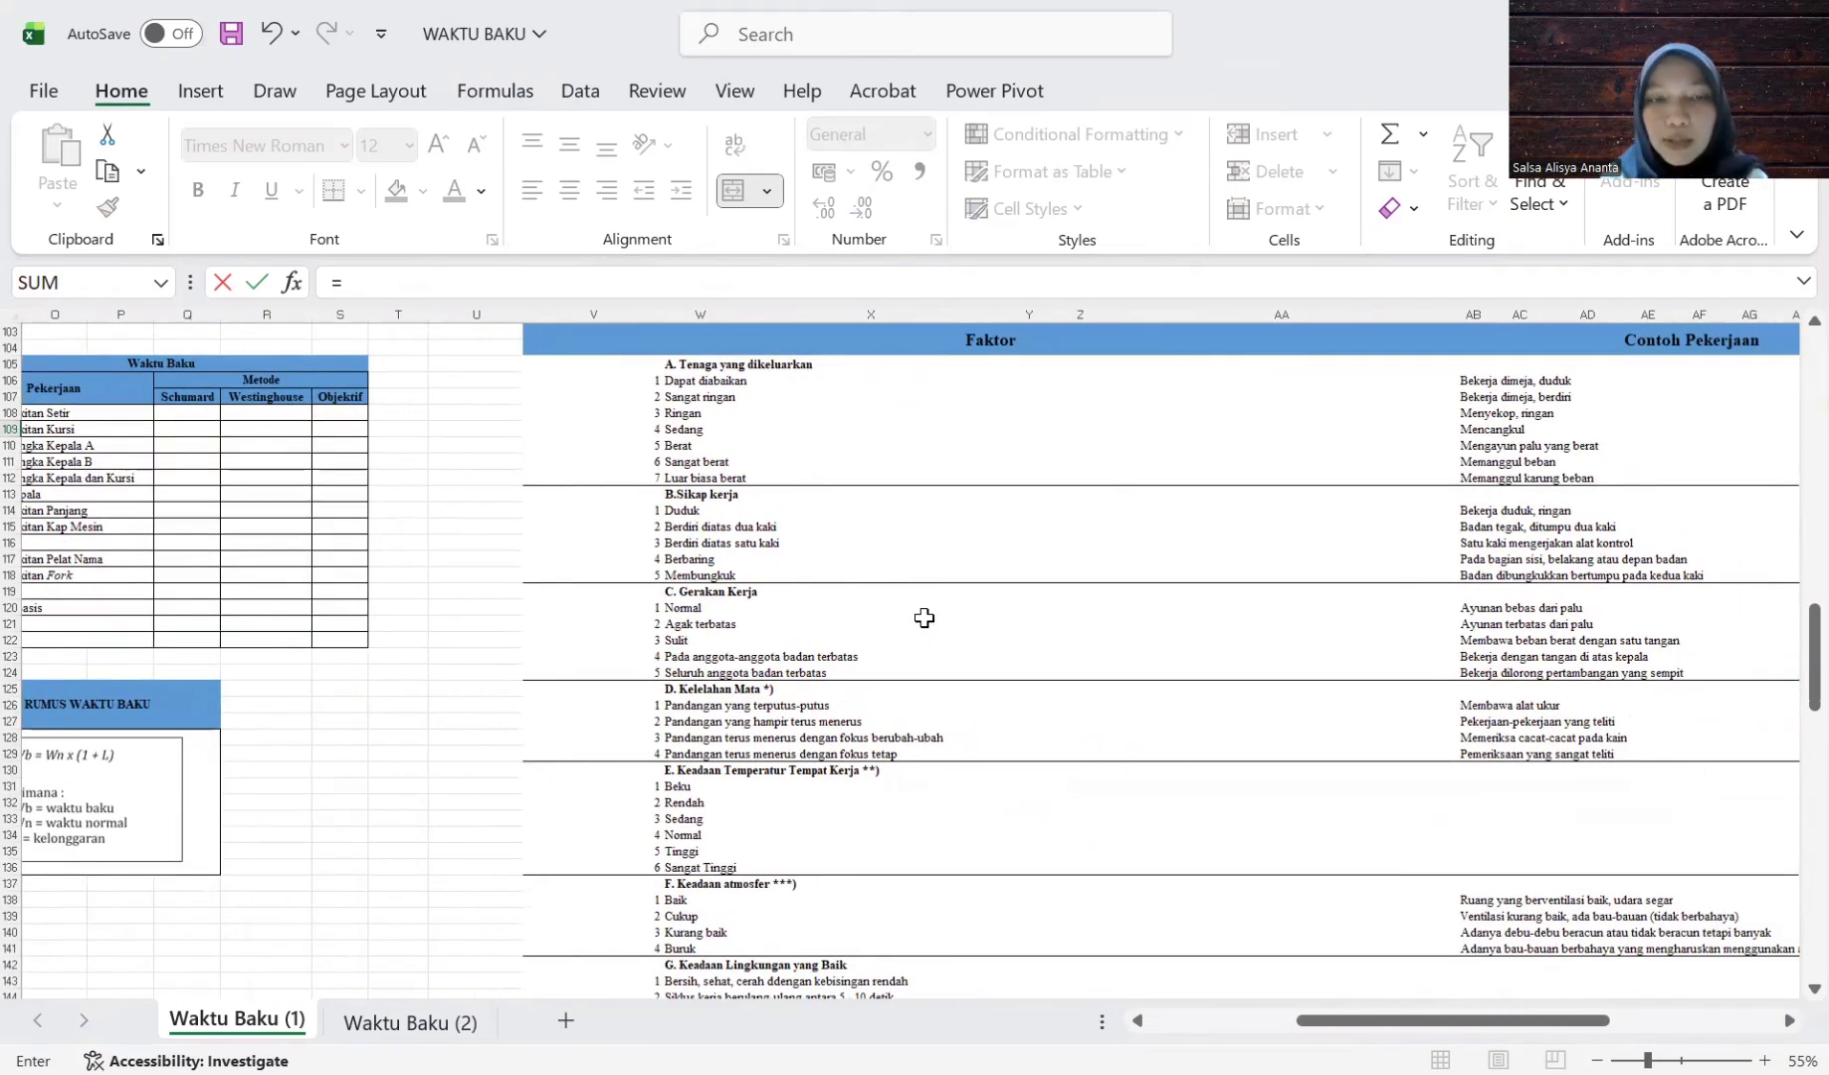
{"action": "scroll", "coordinate": [925, 618], "scroll_direction": "right", "scroll_amount": 1}
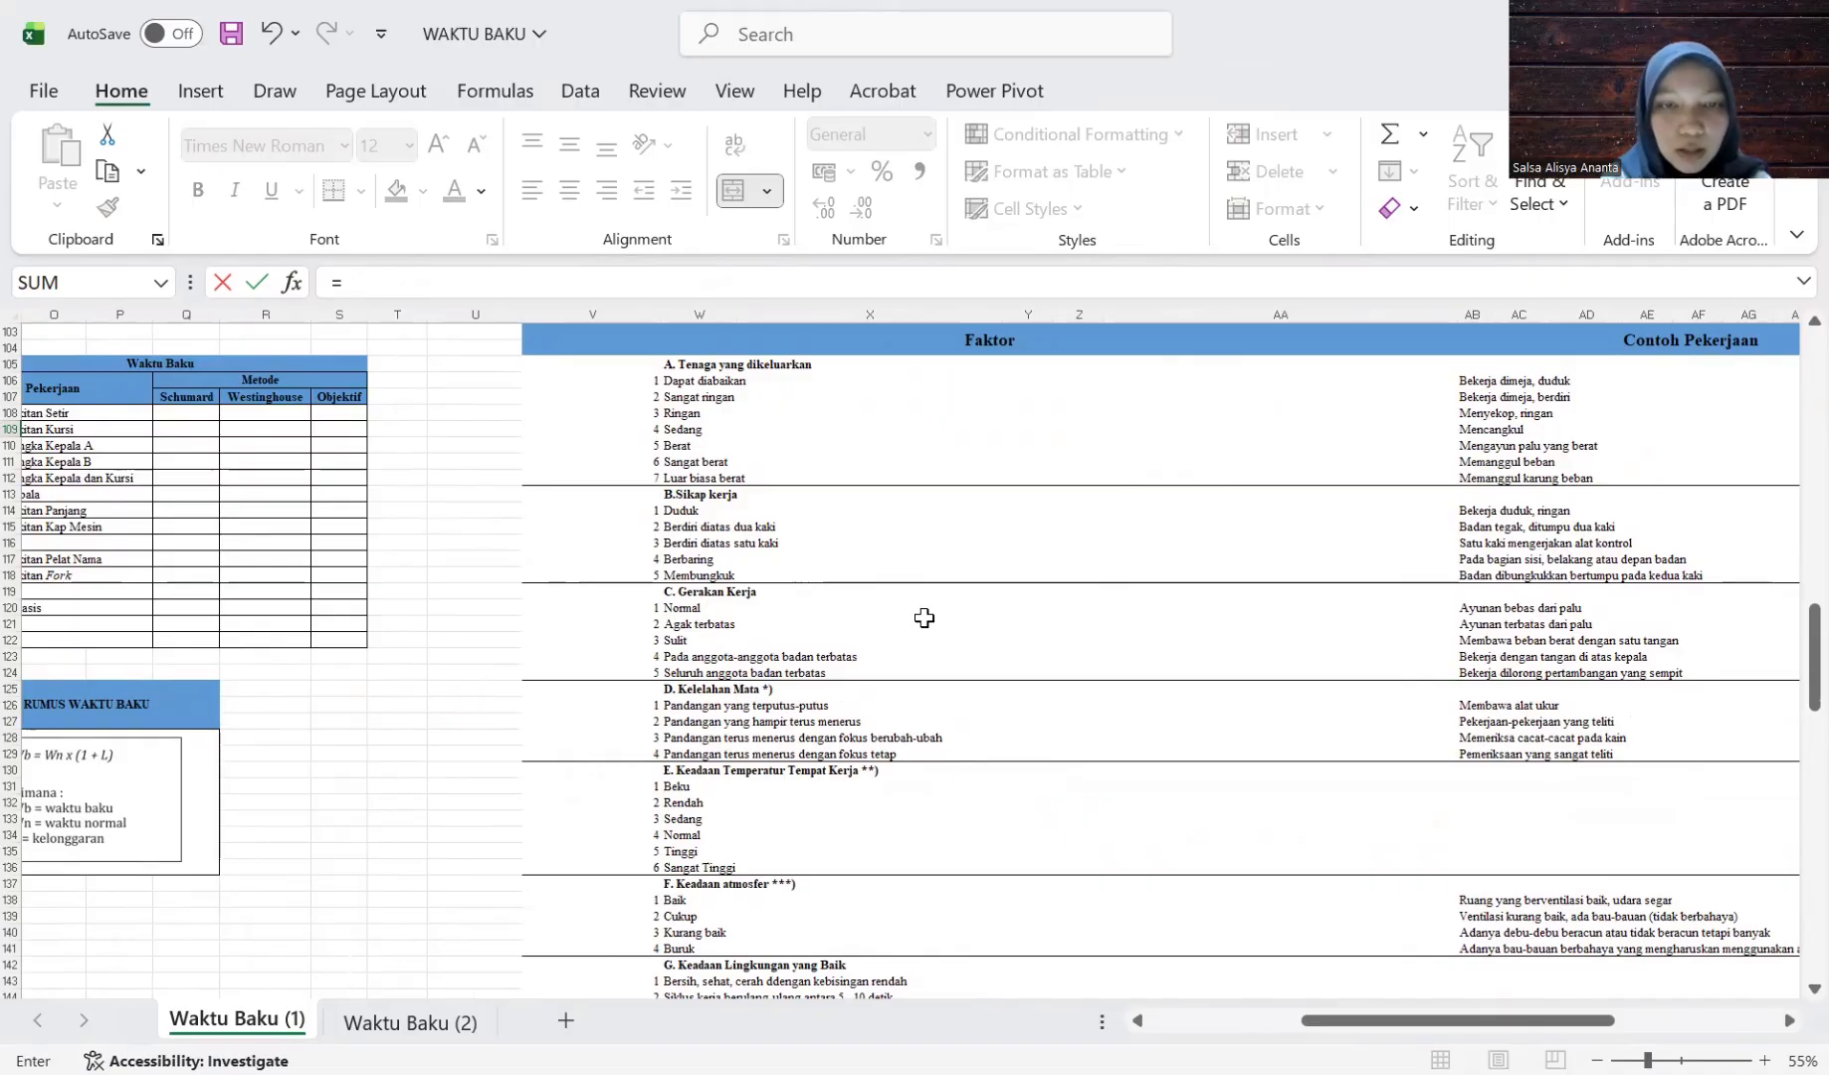
{"action": "left_click", "coordinate": [764, 721]}
{"action": "key", "text": "Escape"}
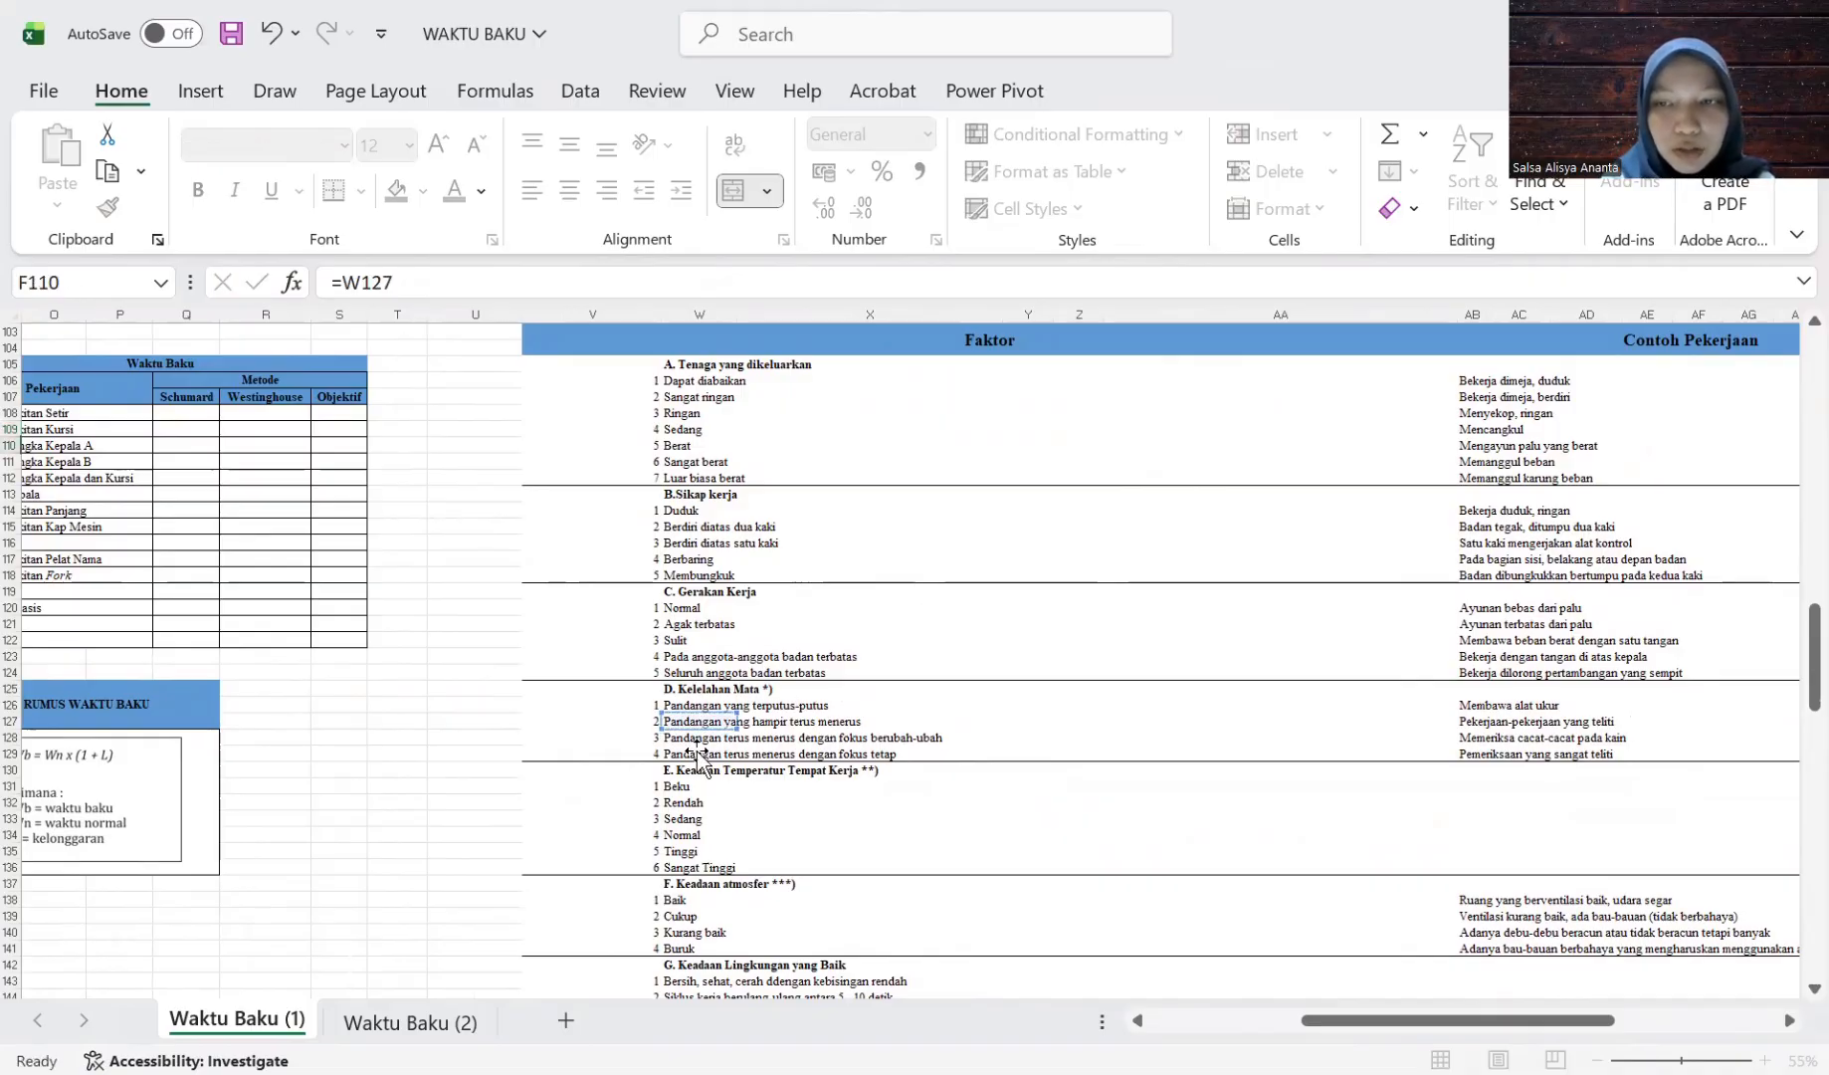
Check the Kelonggaran range for Pandangan yang hampir terus menerus and enter 6% as the Nilai of Kelelahan mata in J109.
{"action": "key", "text": "Right"}
{"action": "type", "text": "="}
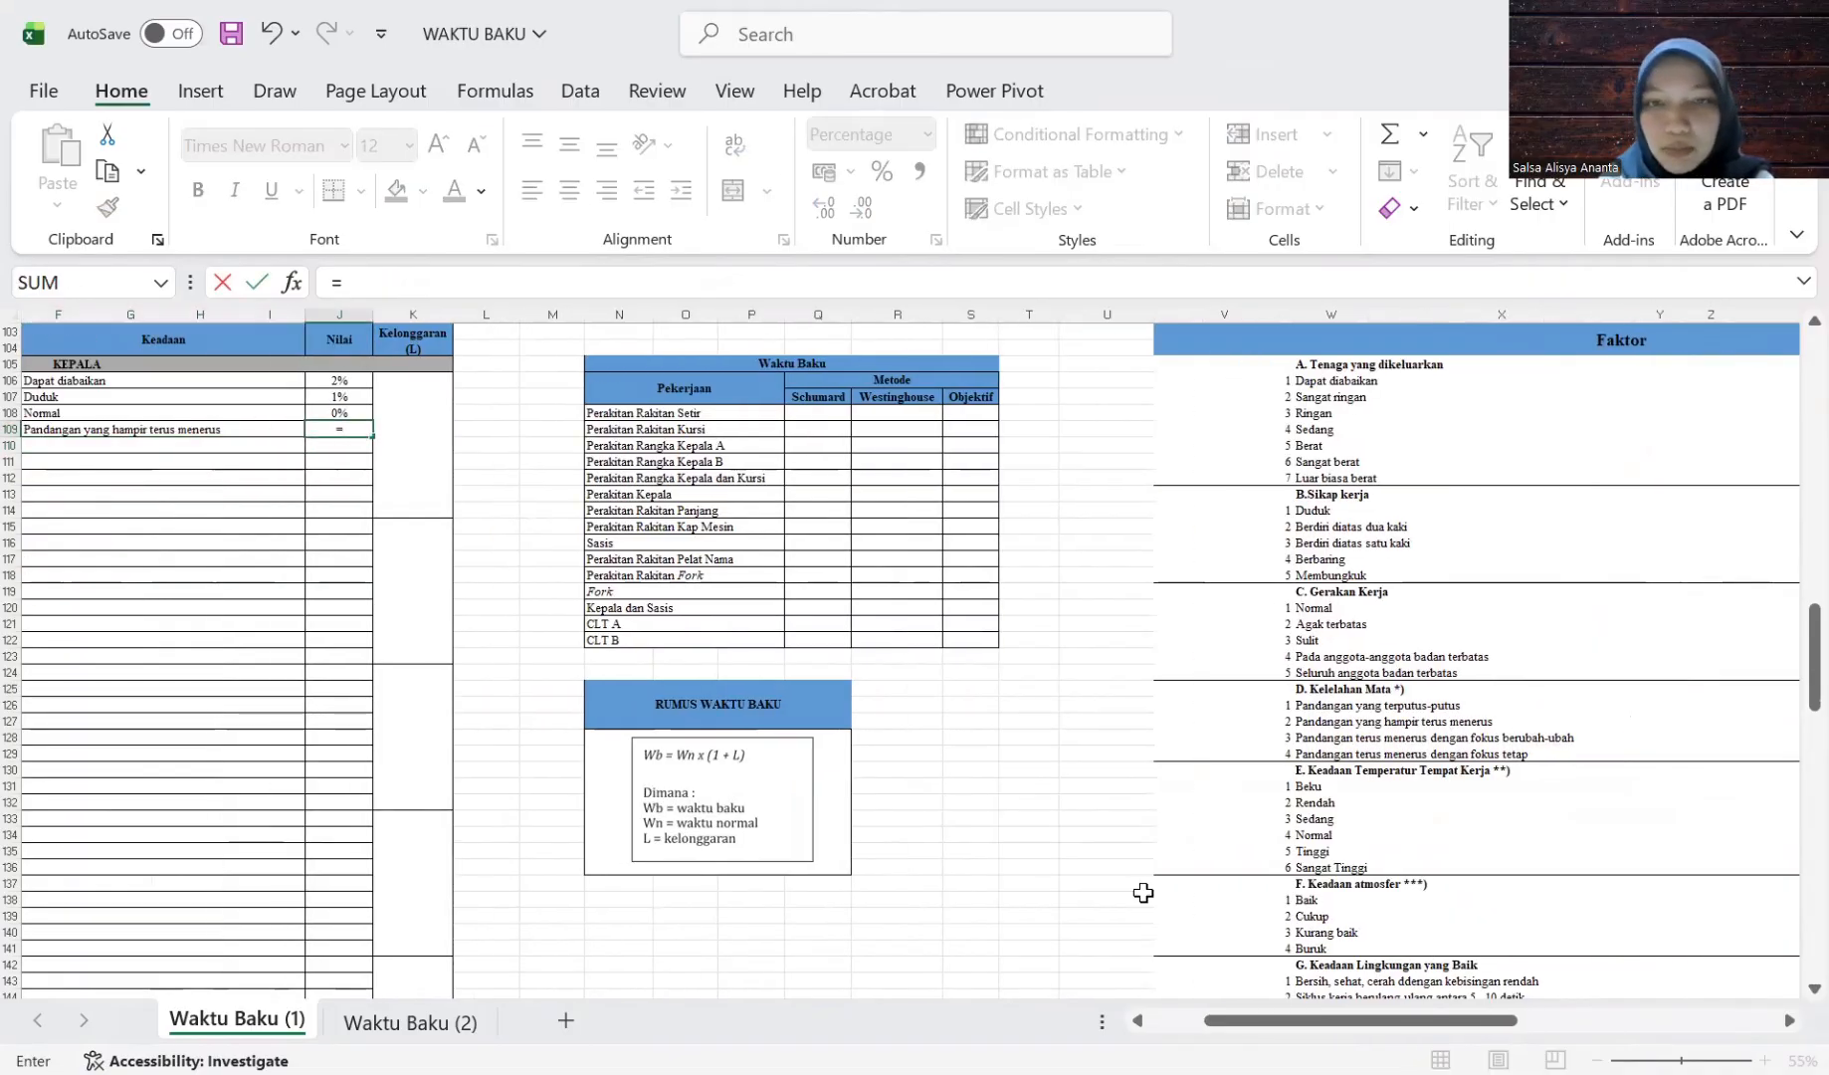
{"action": "scroll", "coordinate": [1144, 892], "scroll_direction": "right", "scroll_amount": 5}
{"action": "scroll", "coordinate": [1144, 893], "scroll_direction": "right", "scroll_amount": 6}
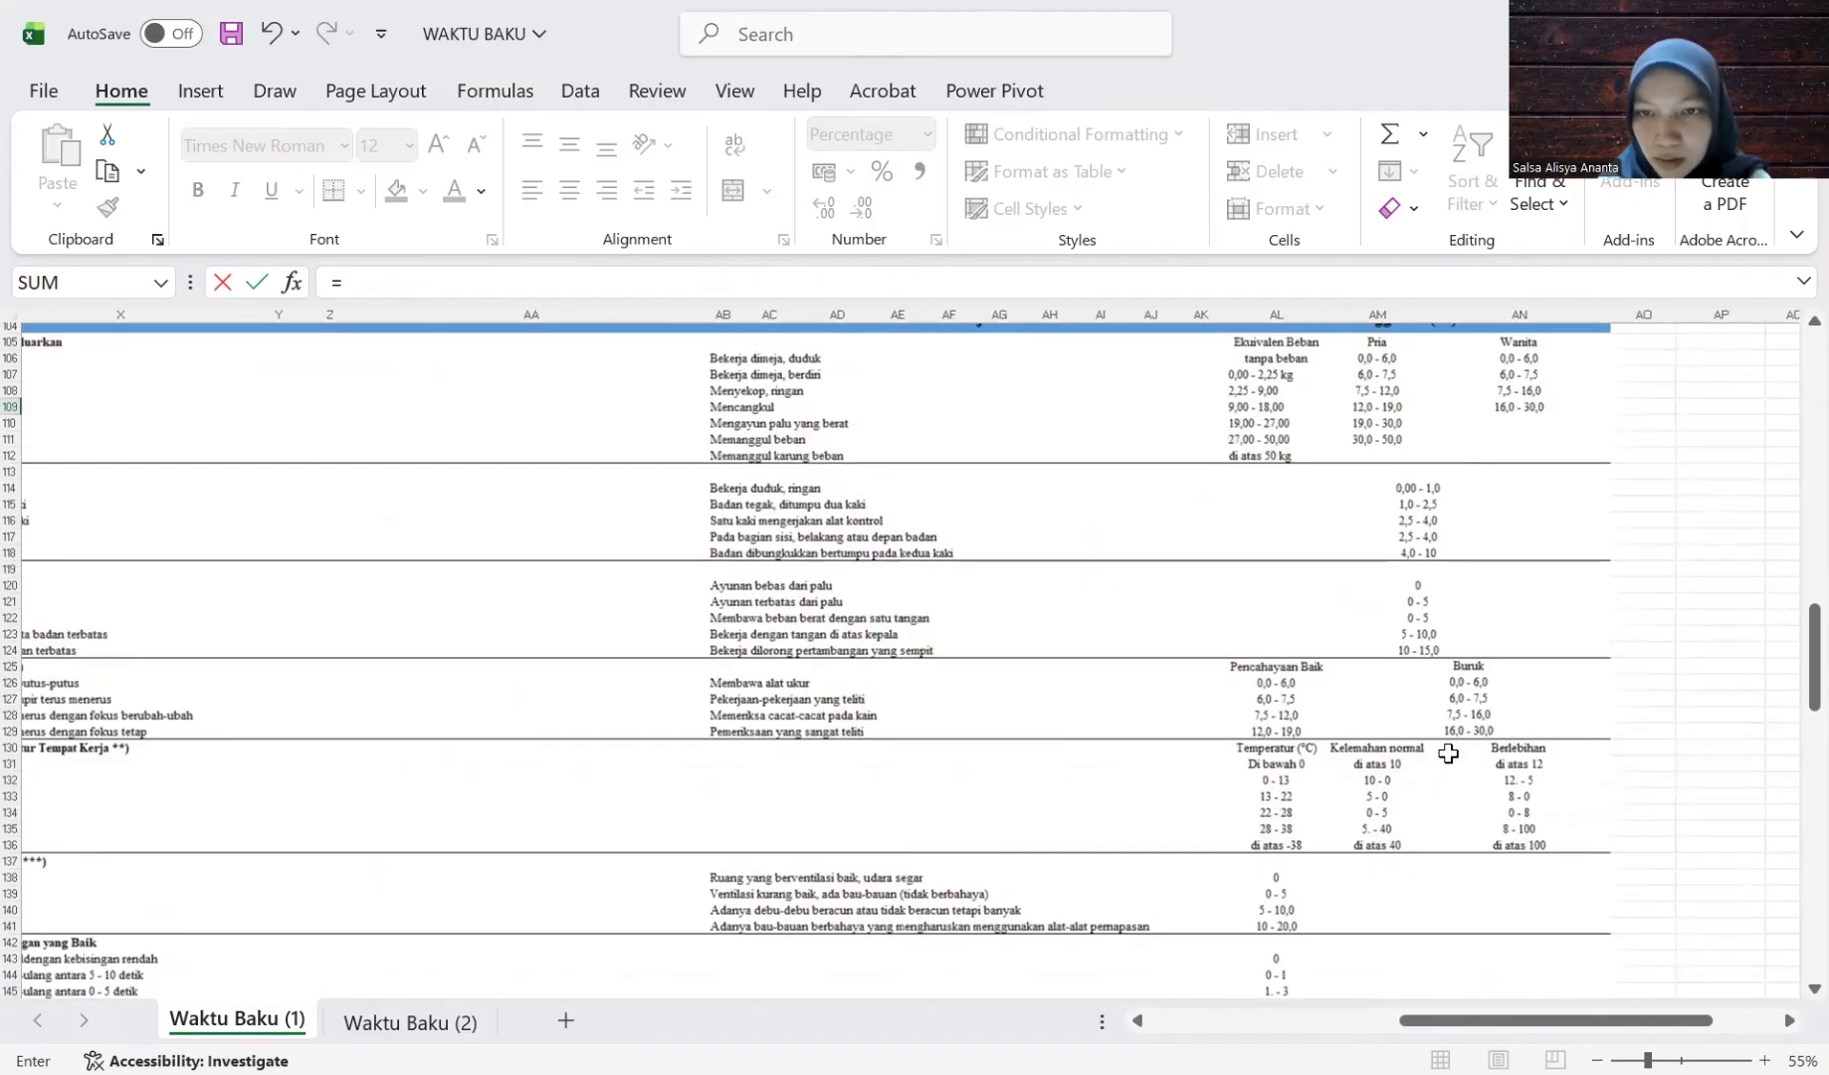
{"action": "scroll", "coordinate": [1183, 739], "scroll_direction": "left", "scroll_amount": 1}
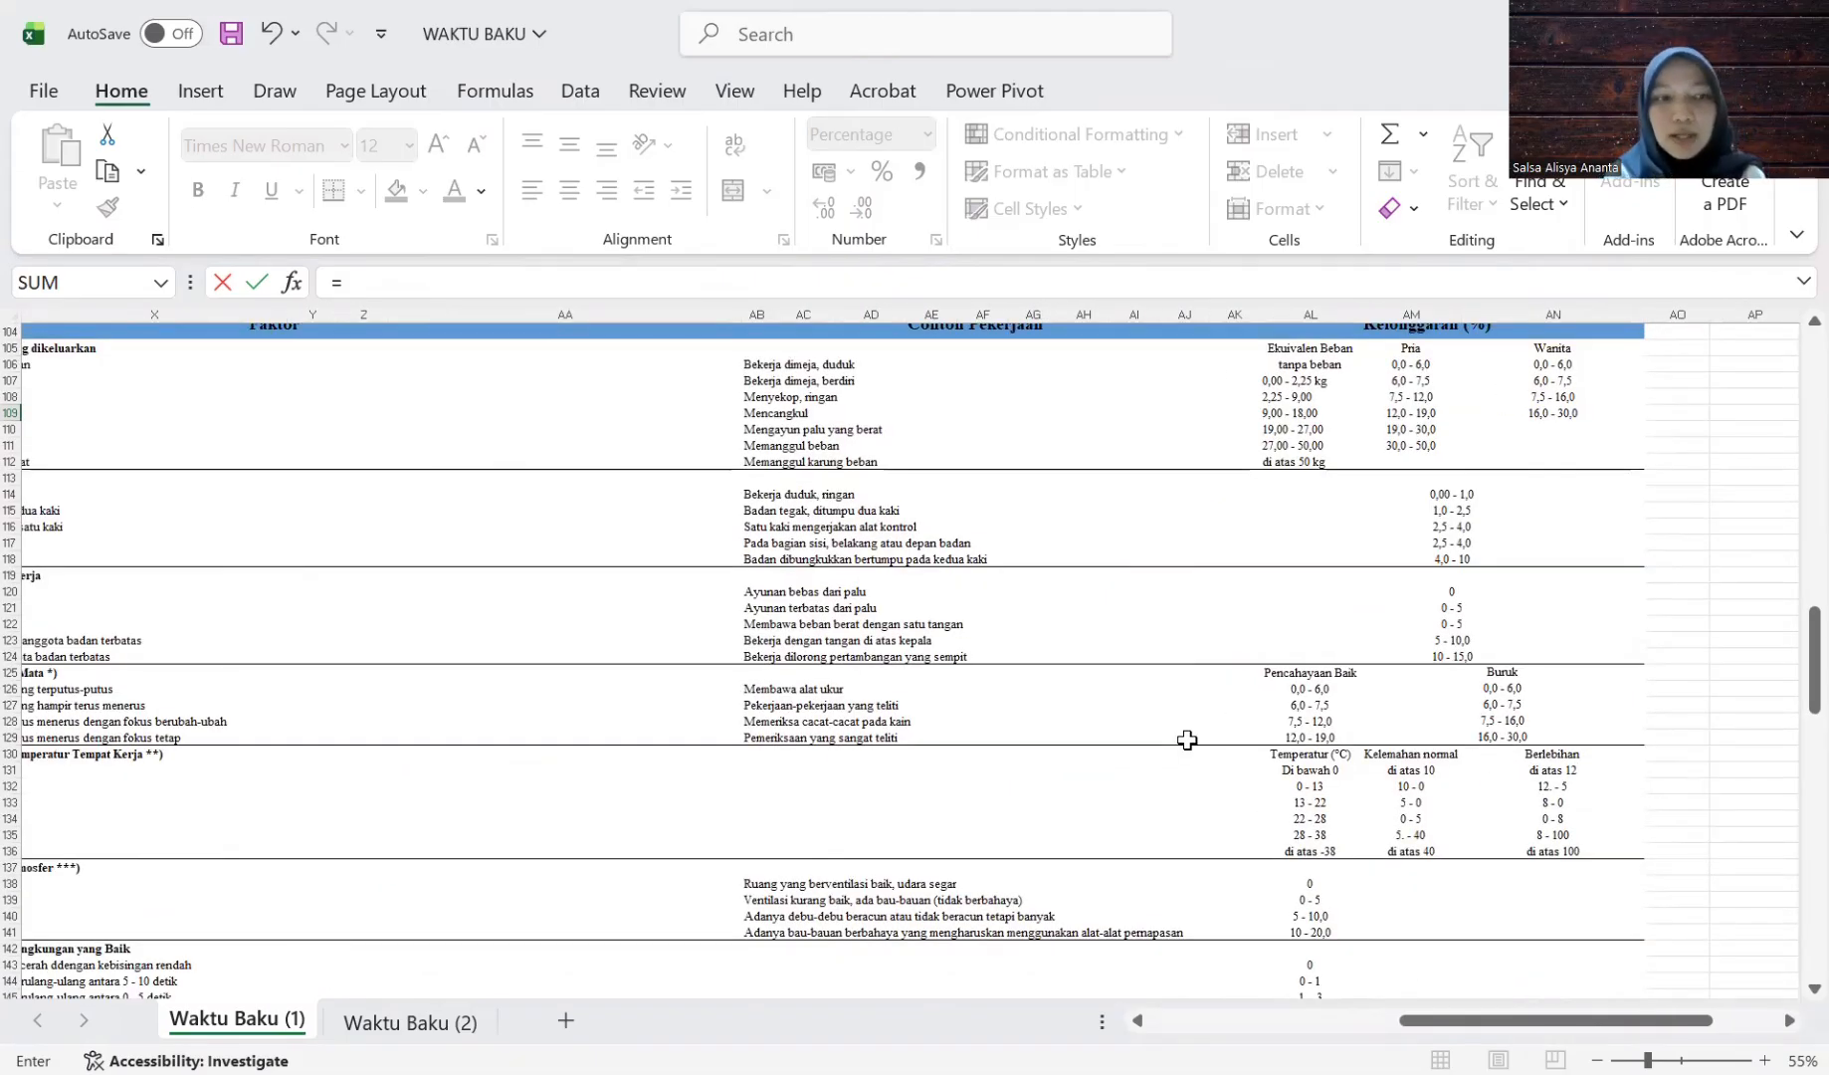
{"action": "scroll", "coordinate": [1188, 739], "scroll_direction": "left", "scroll_amount": 10}
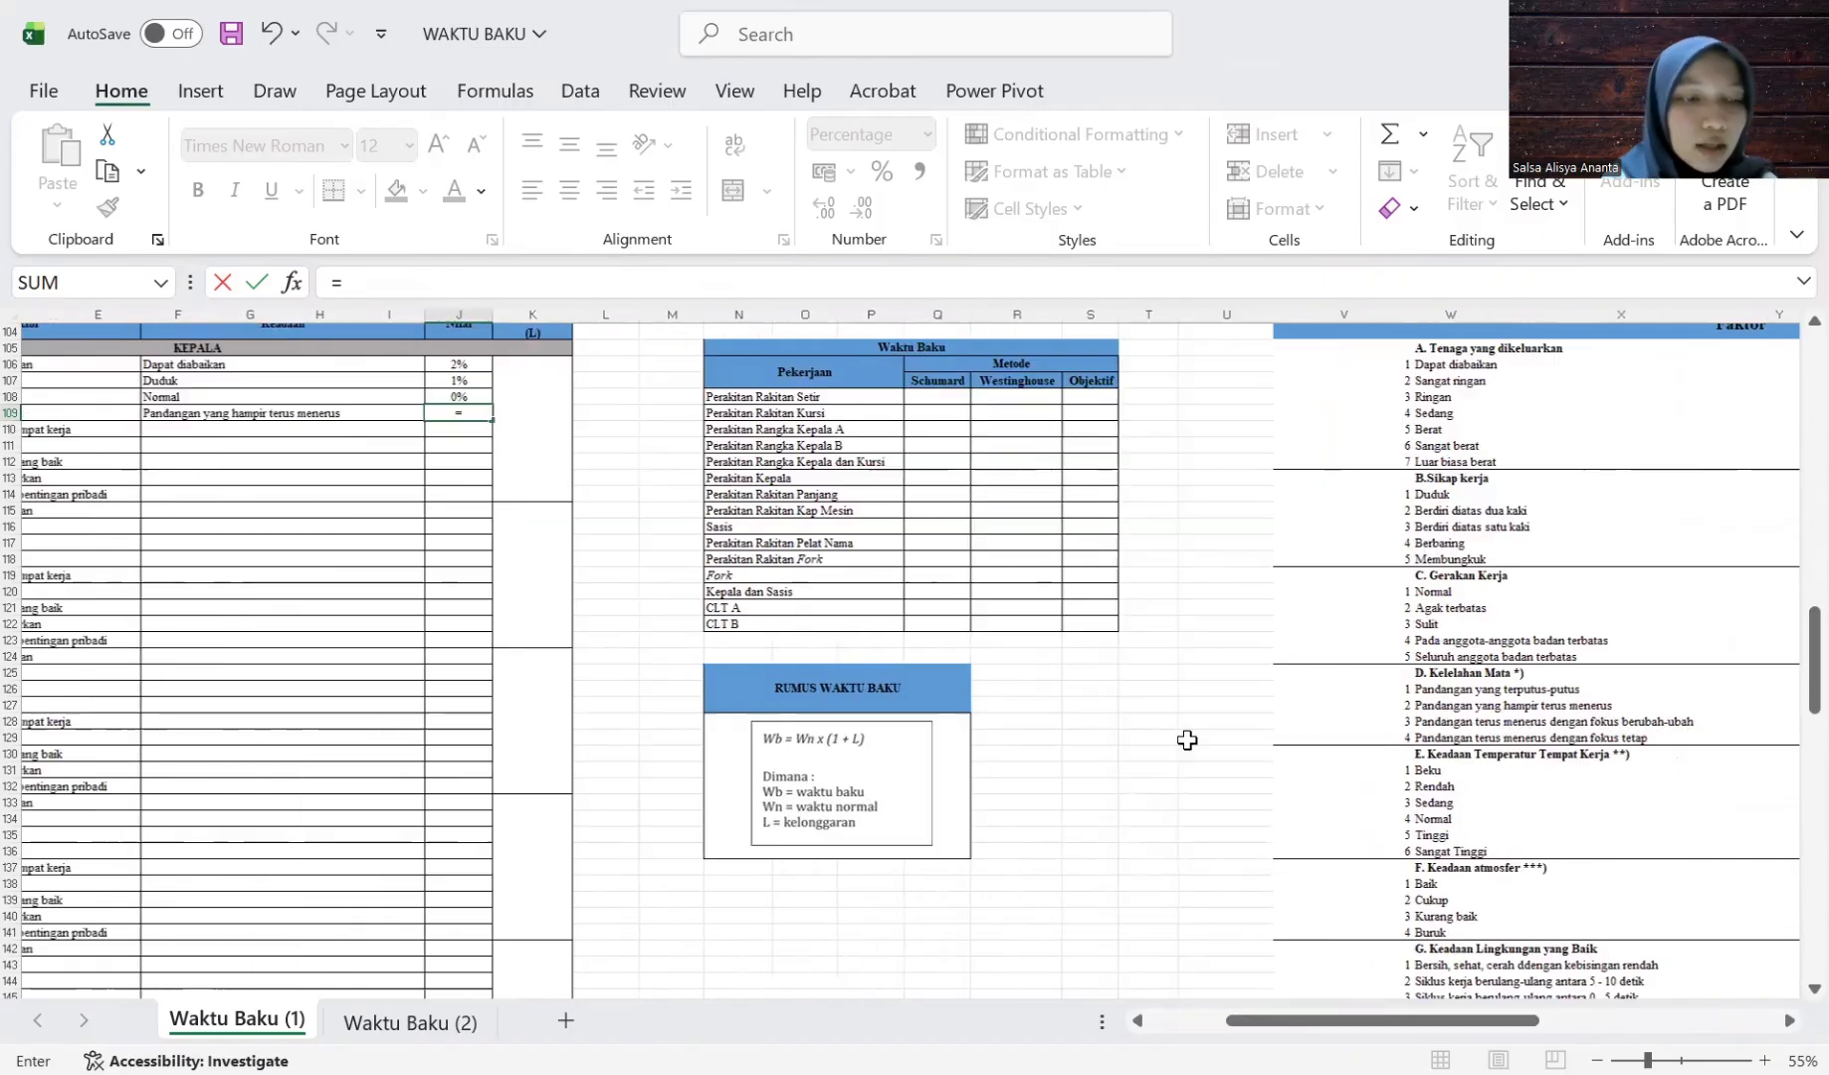
{"action": "scroll", "coordinate": [1187, 739], "scroll_direction": "left", "scroll_amount": 4}
{"action": "type", "text": "6"}
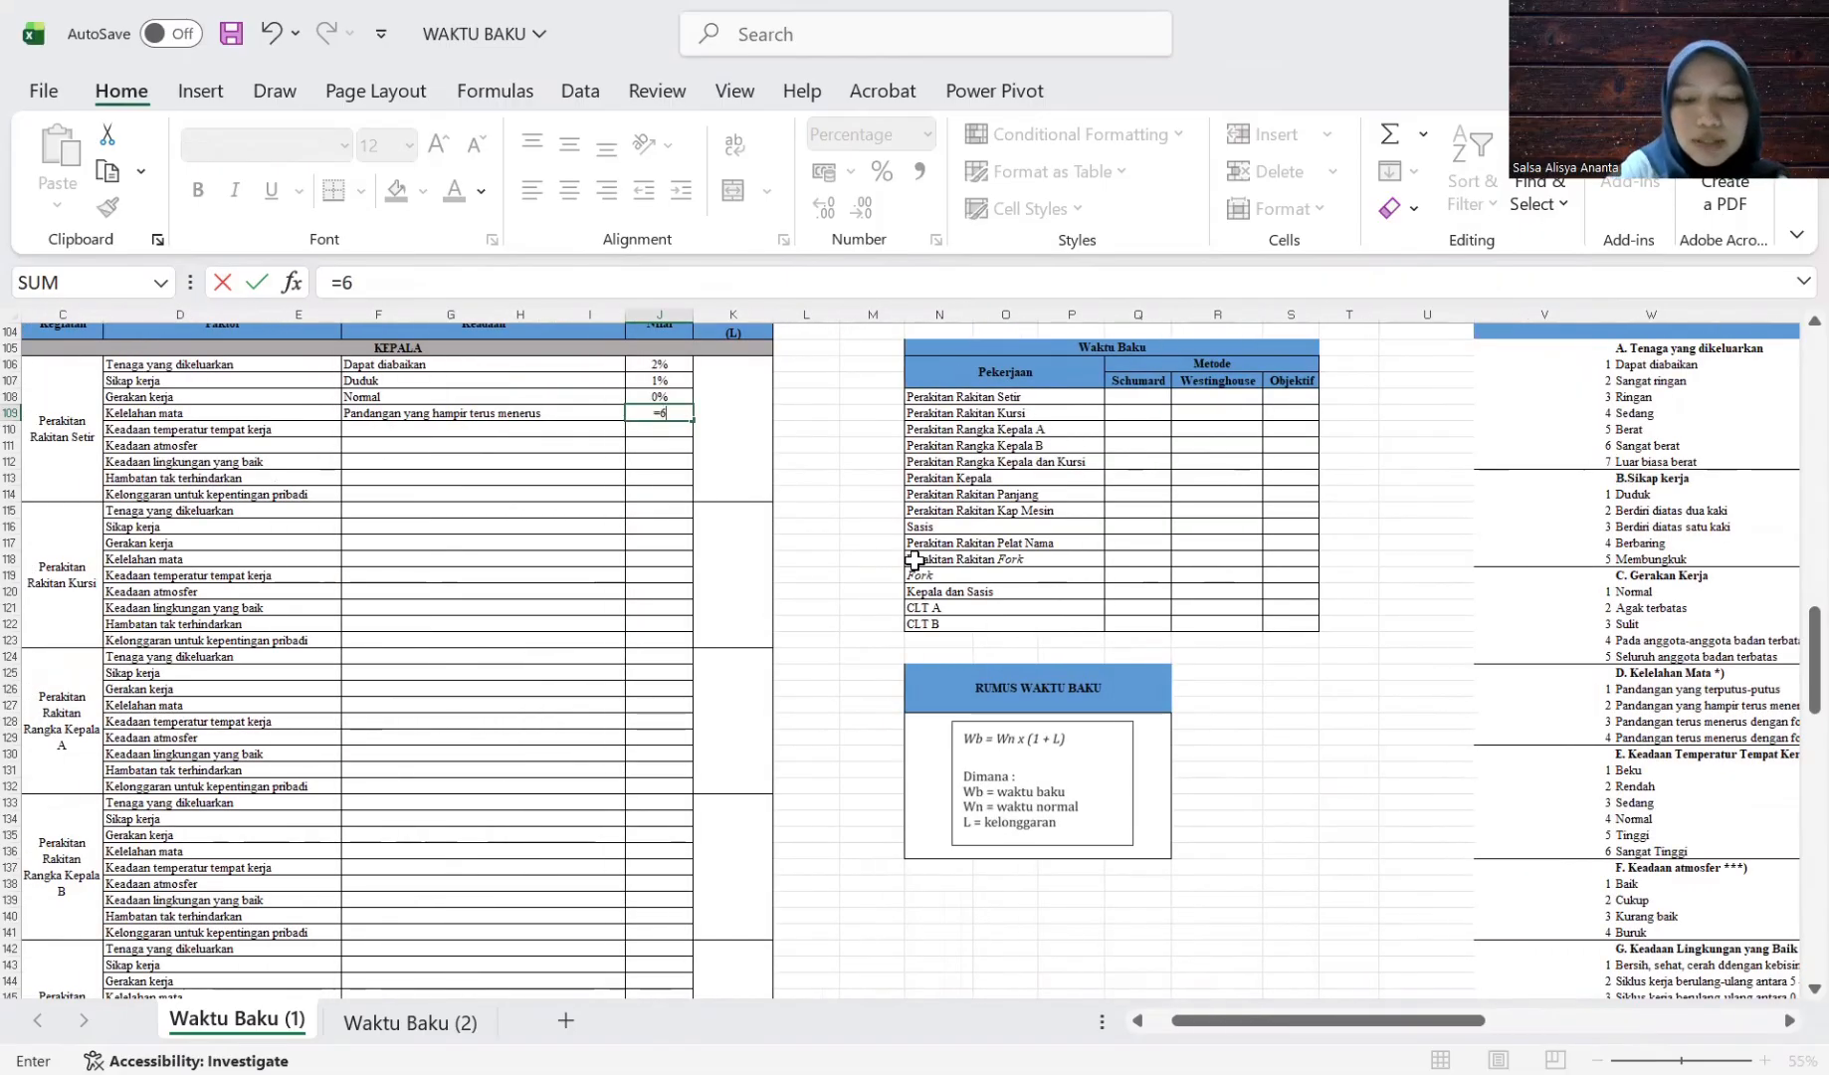
{"action": "key", "text": "Return"}
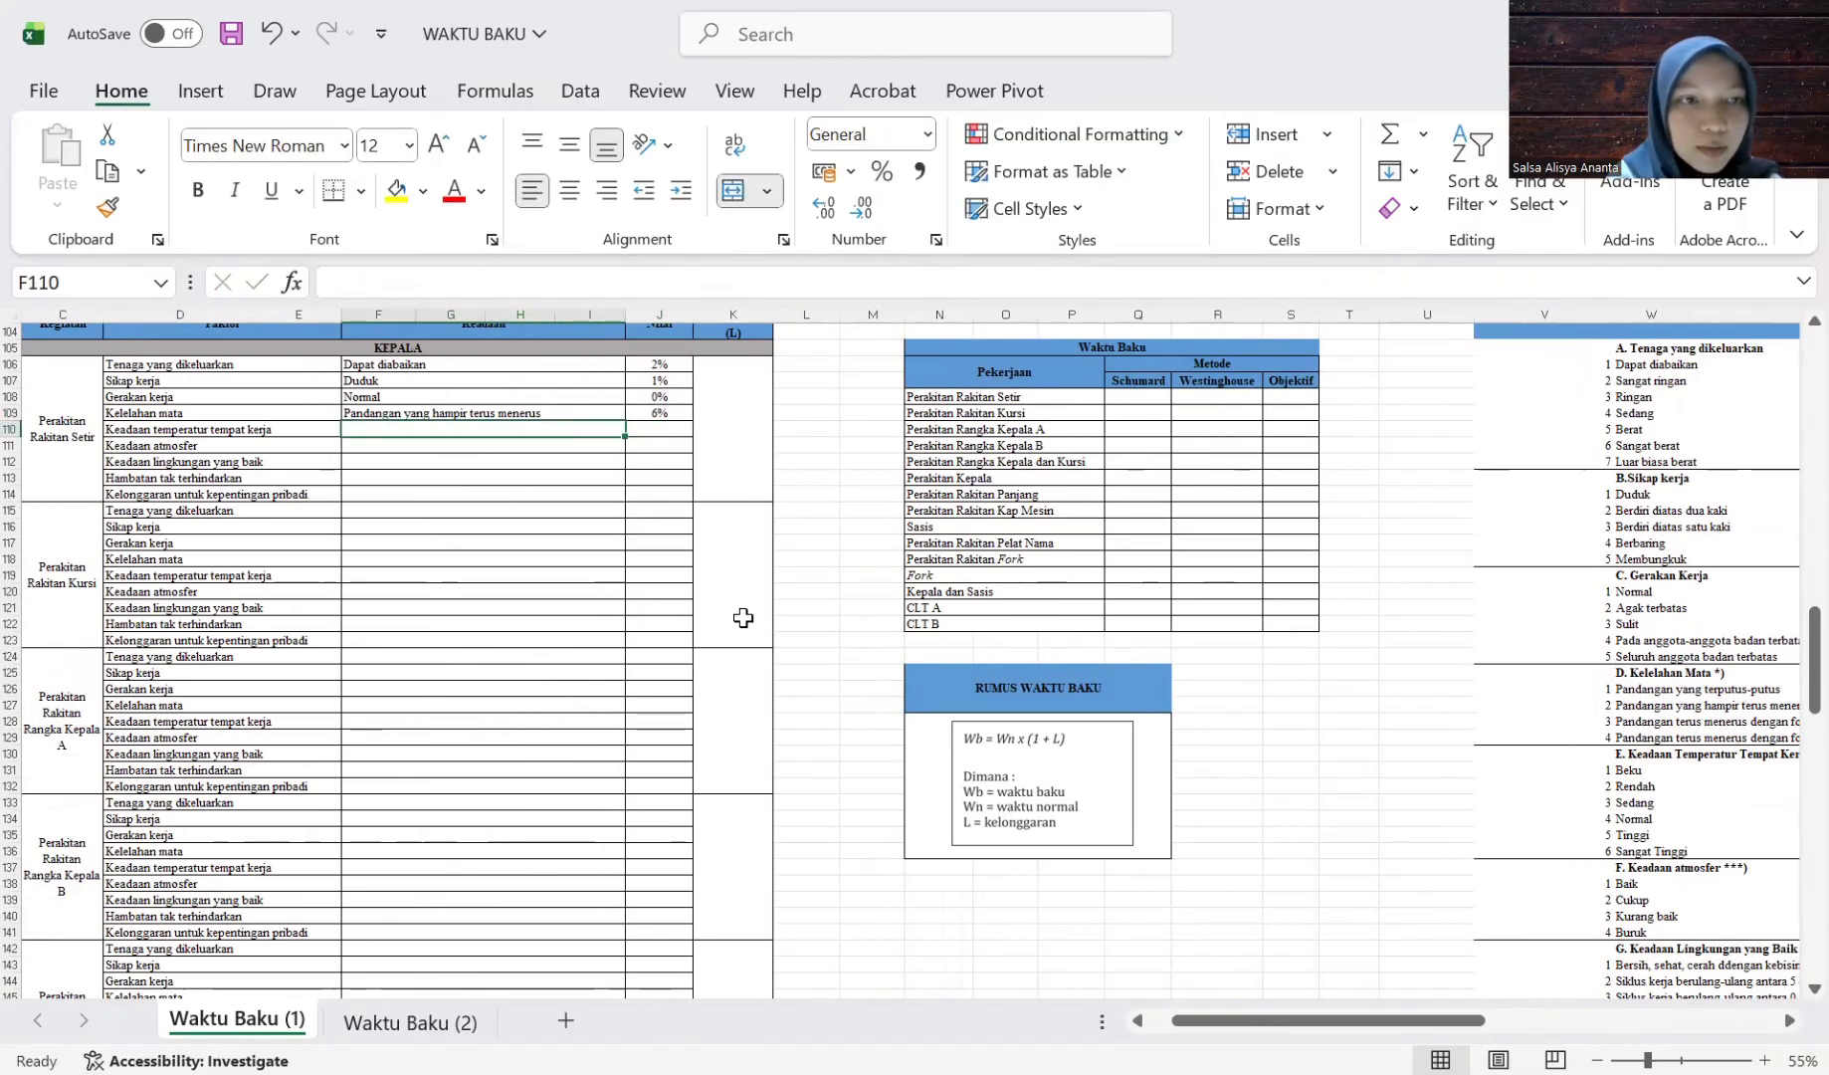
Fill the Keadaan of Keadaan temperatur tempat kerja in F110 by referencing Normal in section E of the Faktor table.
{"action": "scroll", "coordinate": [1004, 677], "scroll_direction": "right", "scroll_amount": 6}
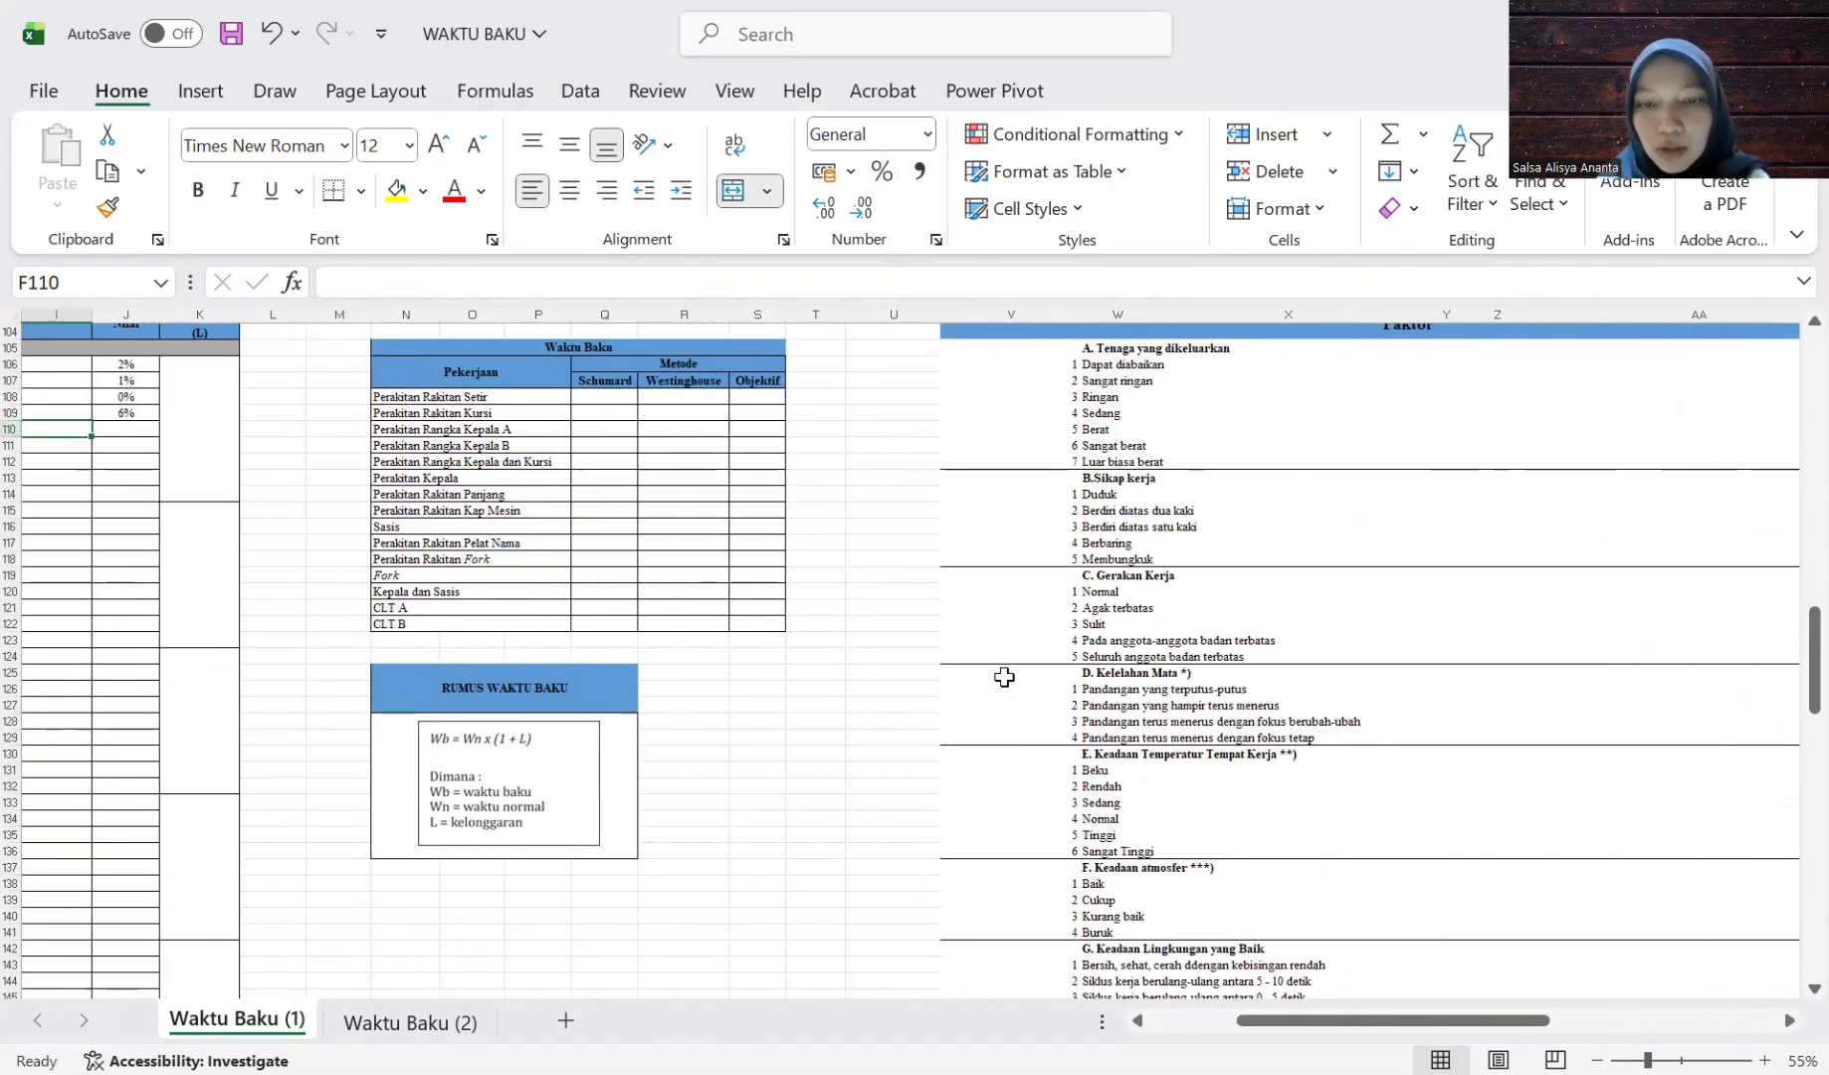
{"action": "scroll", "coordinate": [1004, 677], "scroll_direction": "left", "scroll_amount": 3}
{"action": "type", "text": "="}
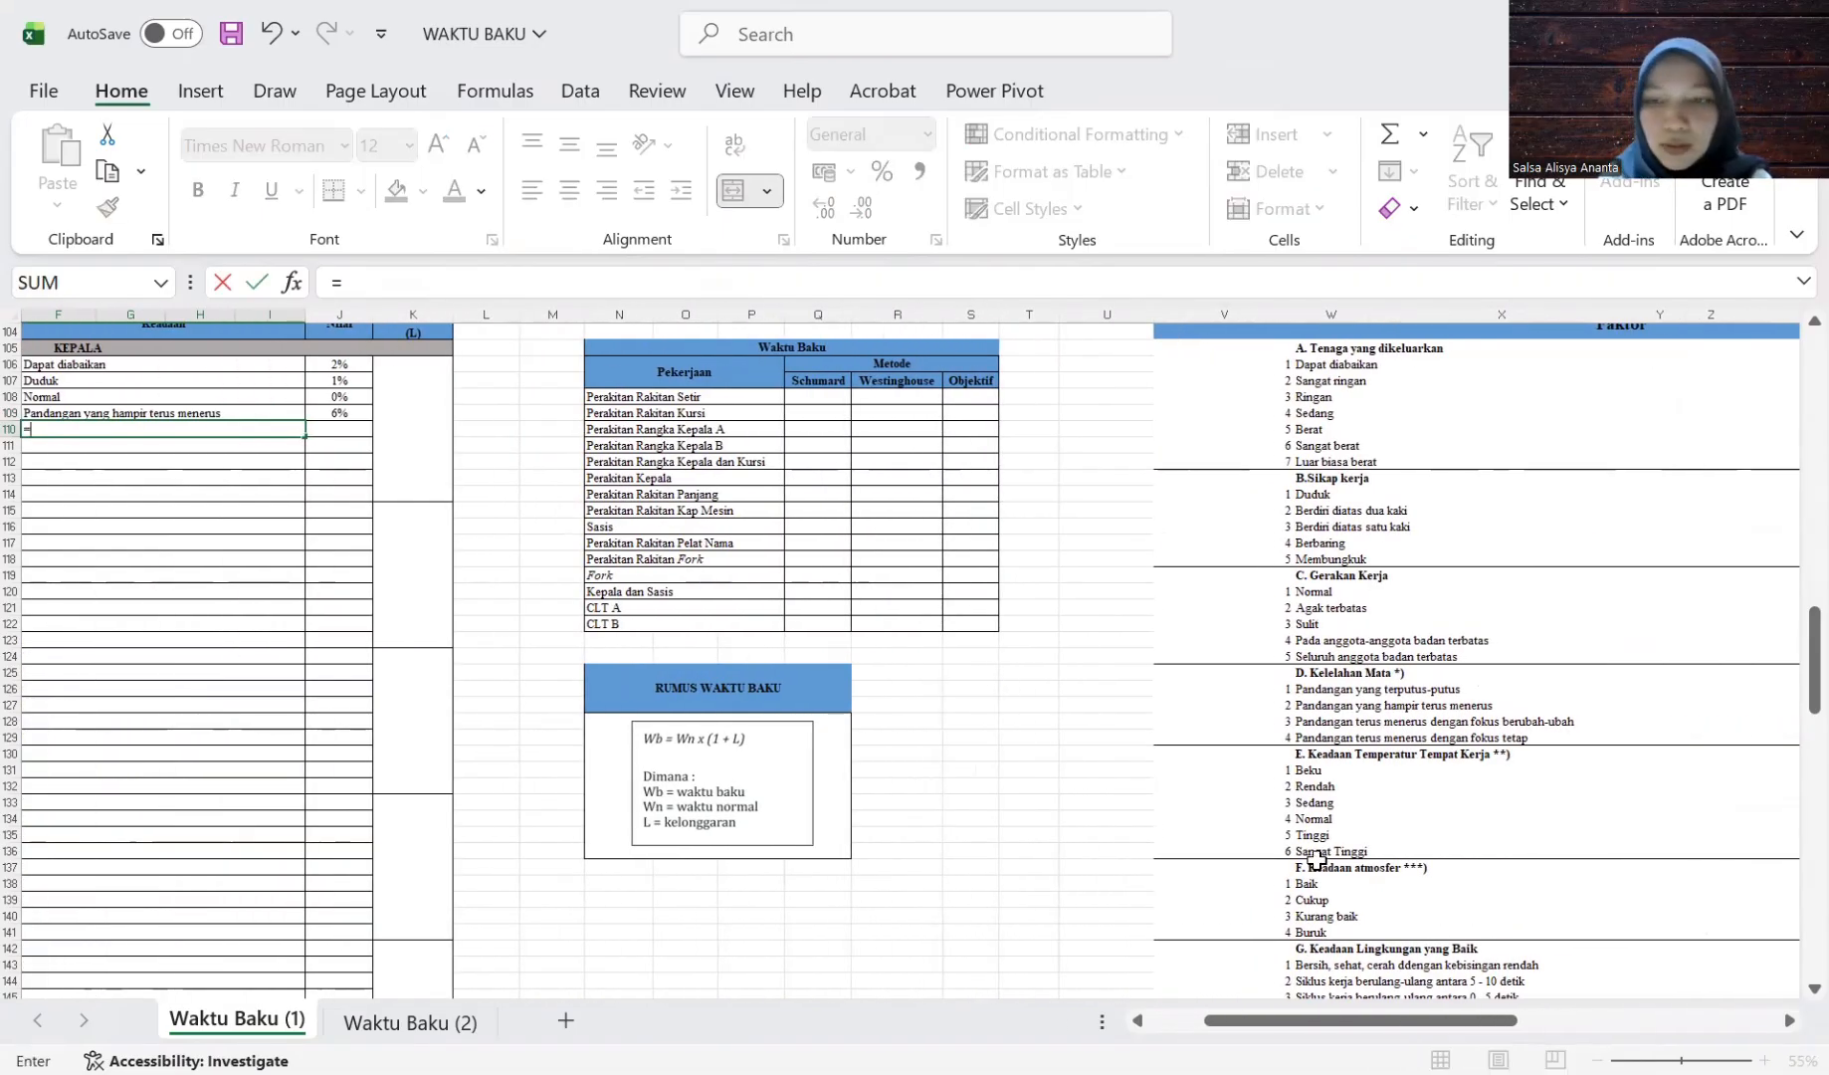
{"action": "left_click", "coordinate": [1311, 816]}
{"action": "key", "text": "Tab"}
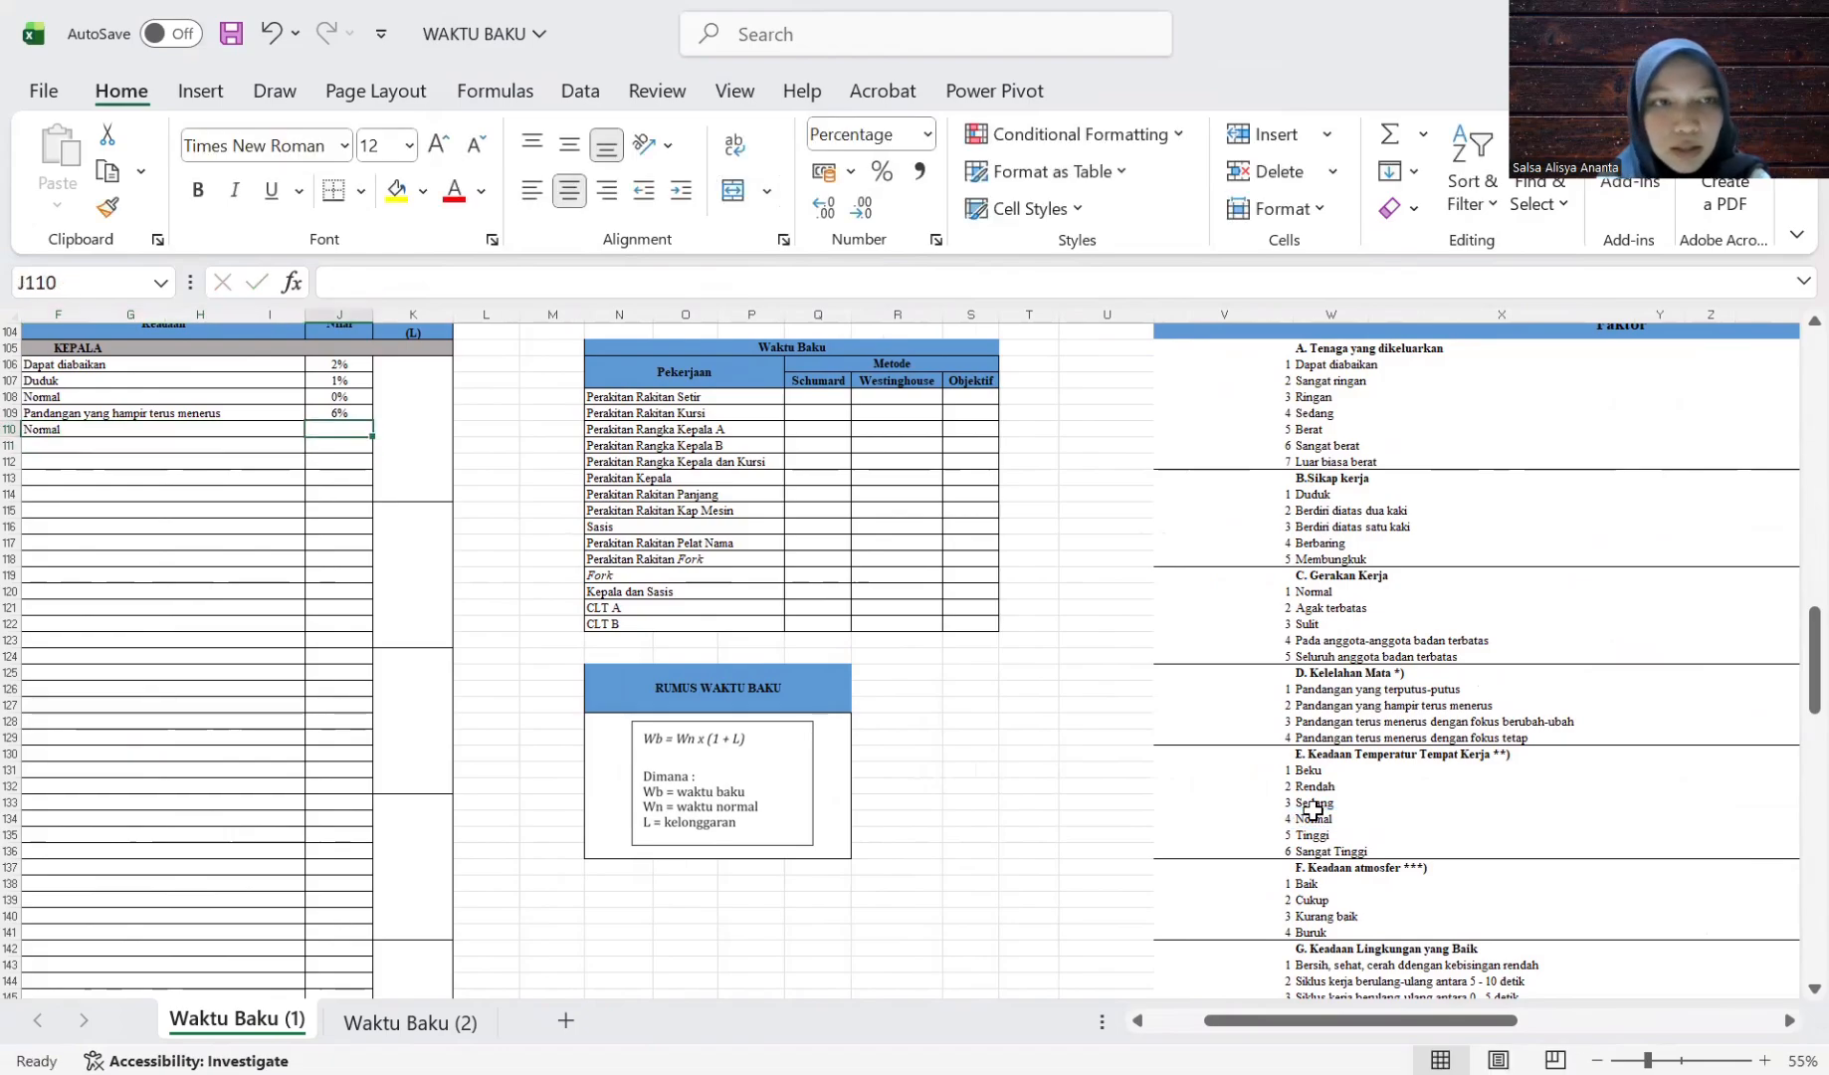
{"action": "type", "text": "="}
{"action": "scroll", "coordinate": [1371, 828], "scroll_direction": "right", "scroll_amount": 10}
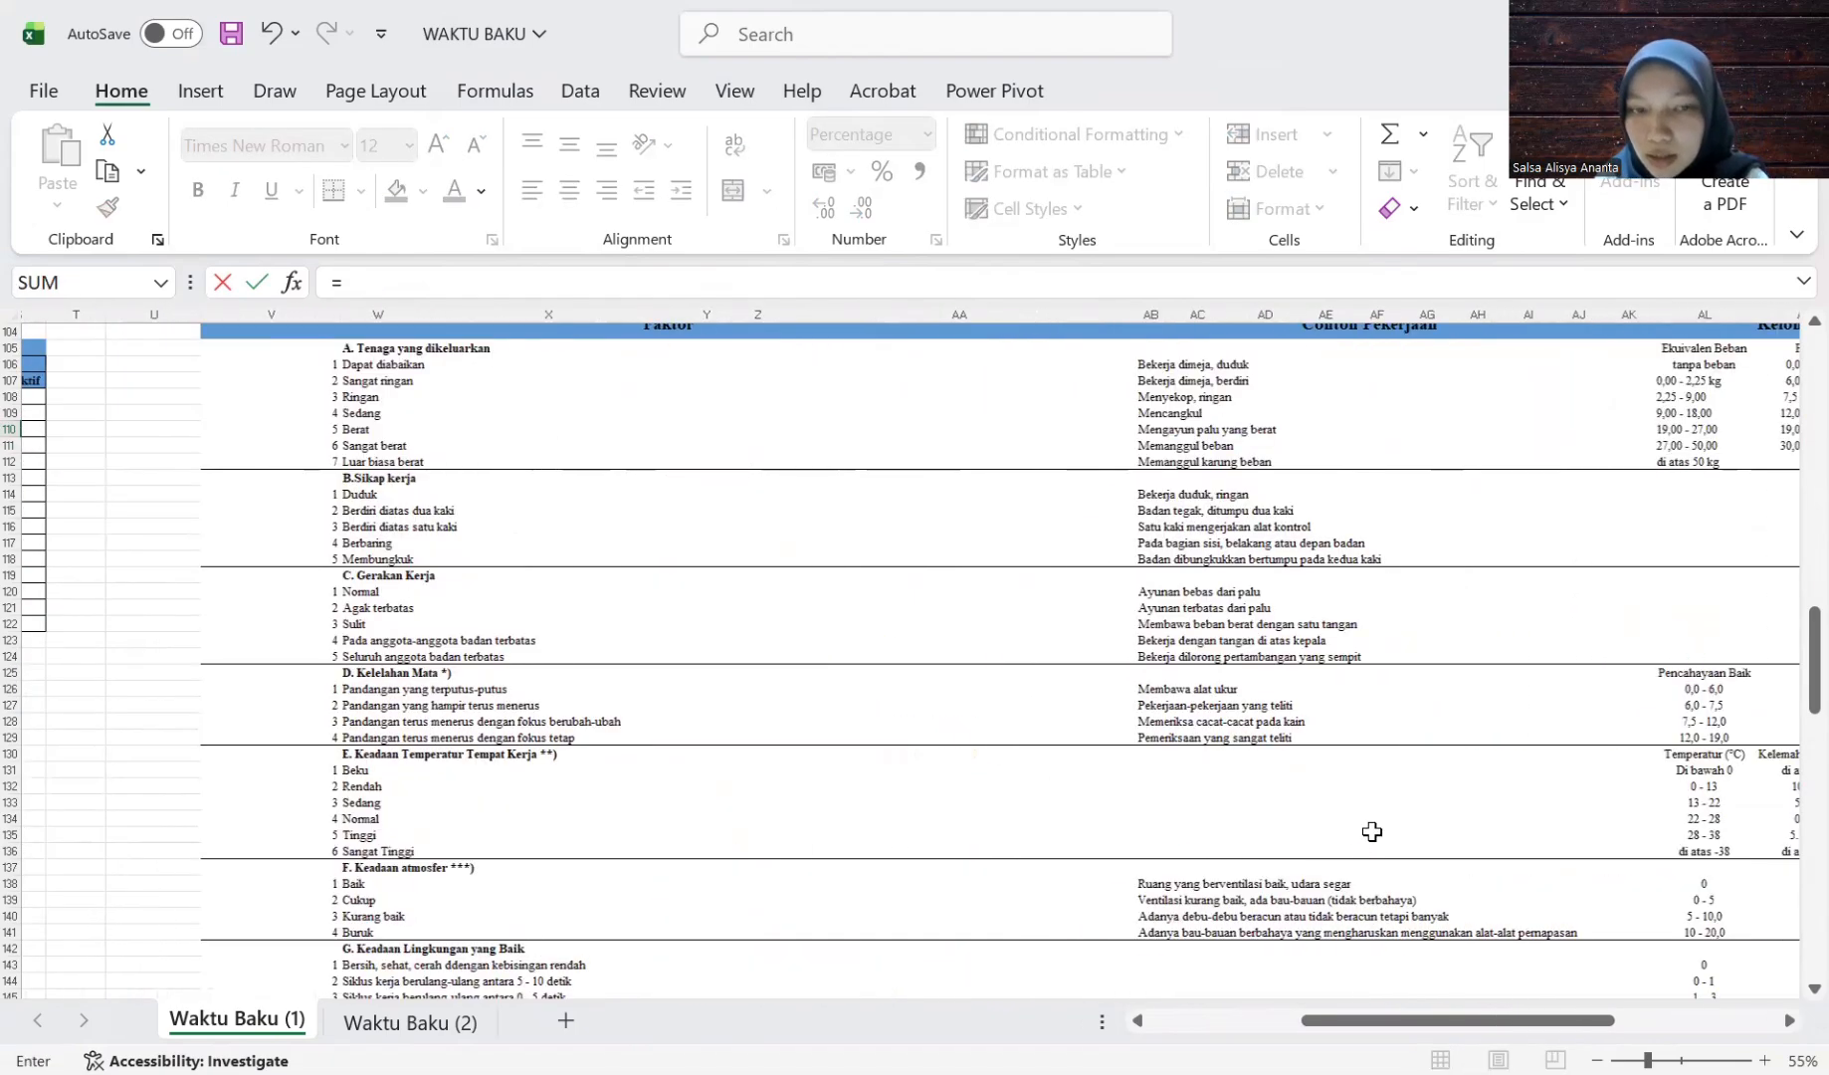
{"action": "left_click", "coordinate": [426, 818]}
{"action": "key", "text": "Left"}
{"action": "key", "text": "Right"}
{"action": "key", "text": "Right"}
{"action": "key", "text": "Right"}
{"action": "key", "text": "Right"}
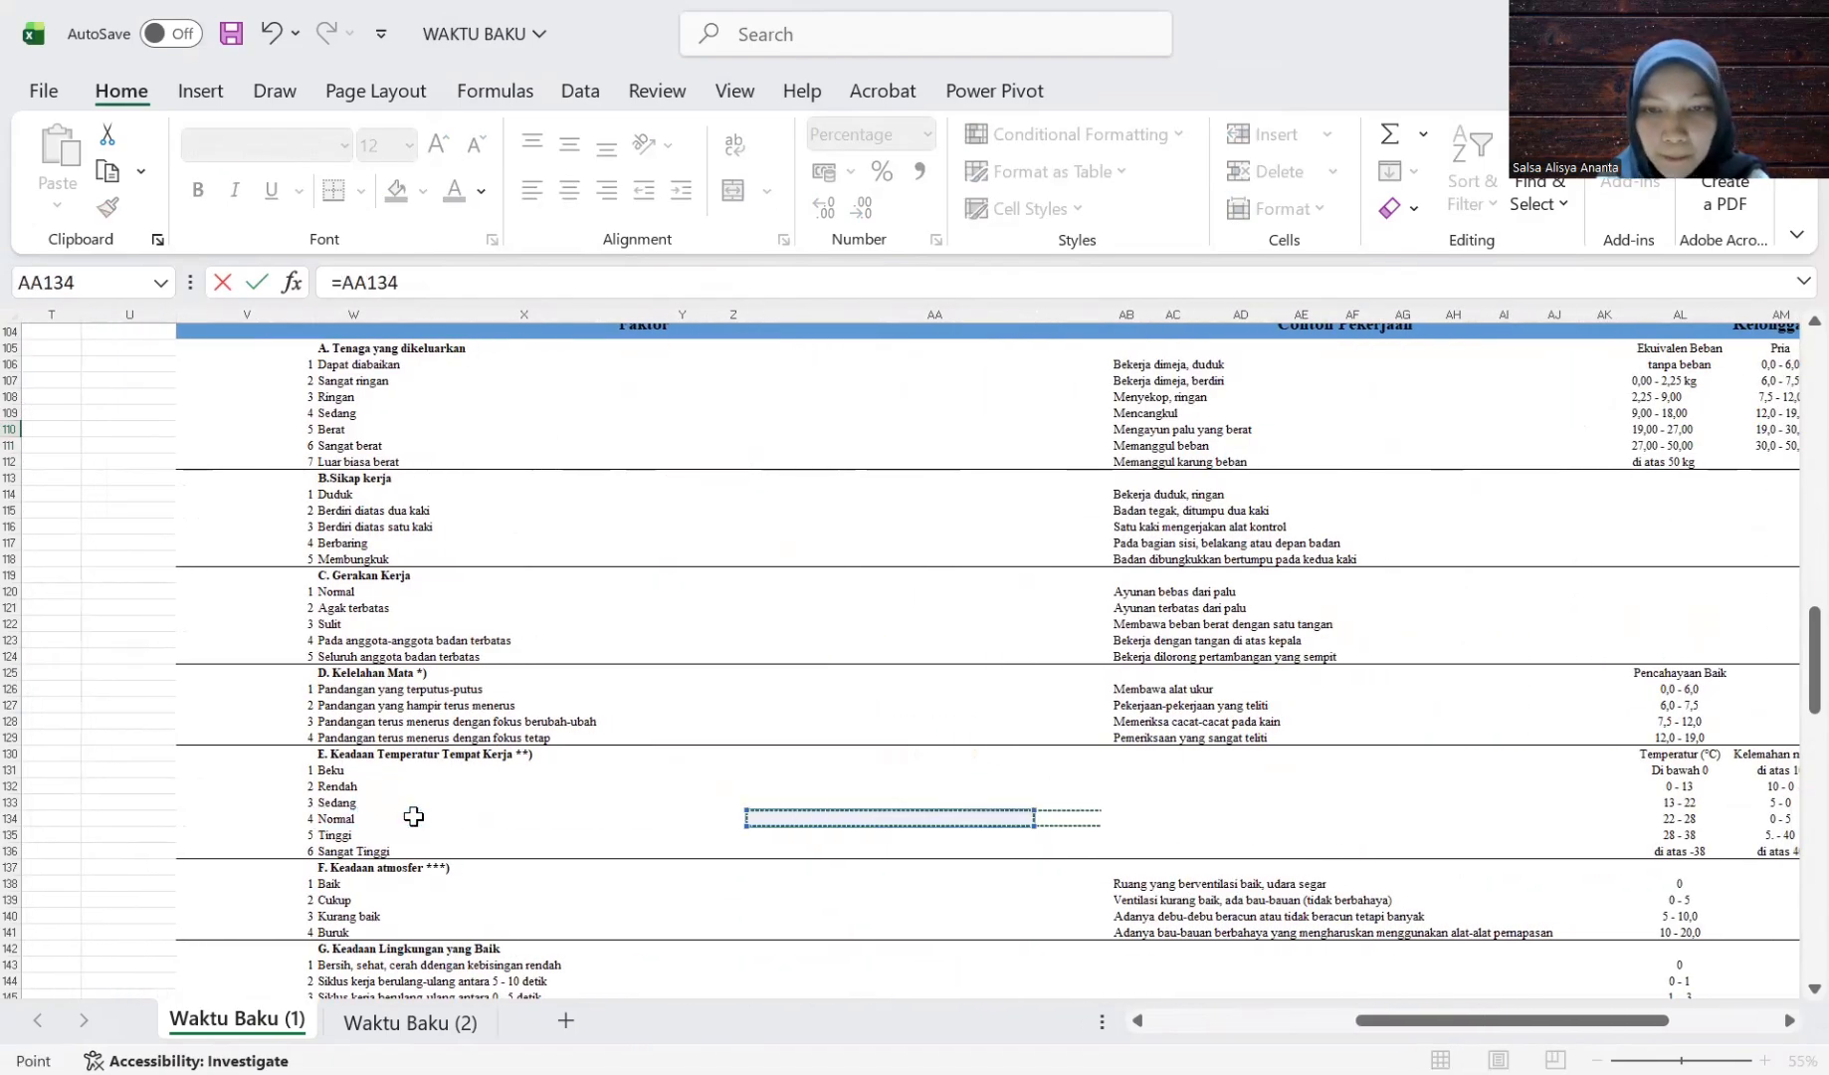
{"action": "key", "text": "Right"}
{"action": "key", "text": "Right"}
{"action": "key", "text": "Right"}
{"action": "key", "text": "Right"}
{"action": "key", "text": "Right"}
{"action": "key", "text": "Right"}
{"action": "key", "text": "Right"}
{"action": "key", "text": "Right"}
{"action": "key", "text": "Right"}
{"action": "key", "text": "Right"}
{"action": "key", "text": "Right"}
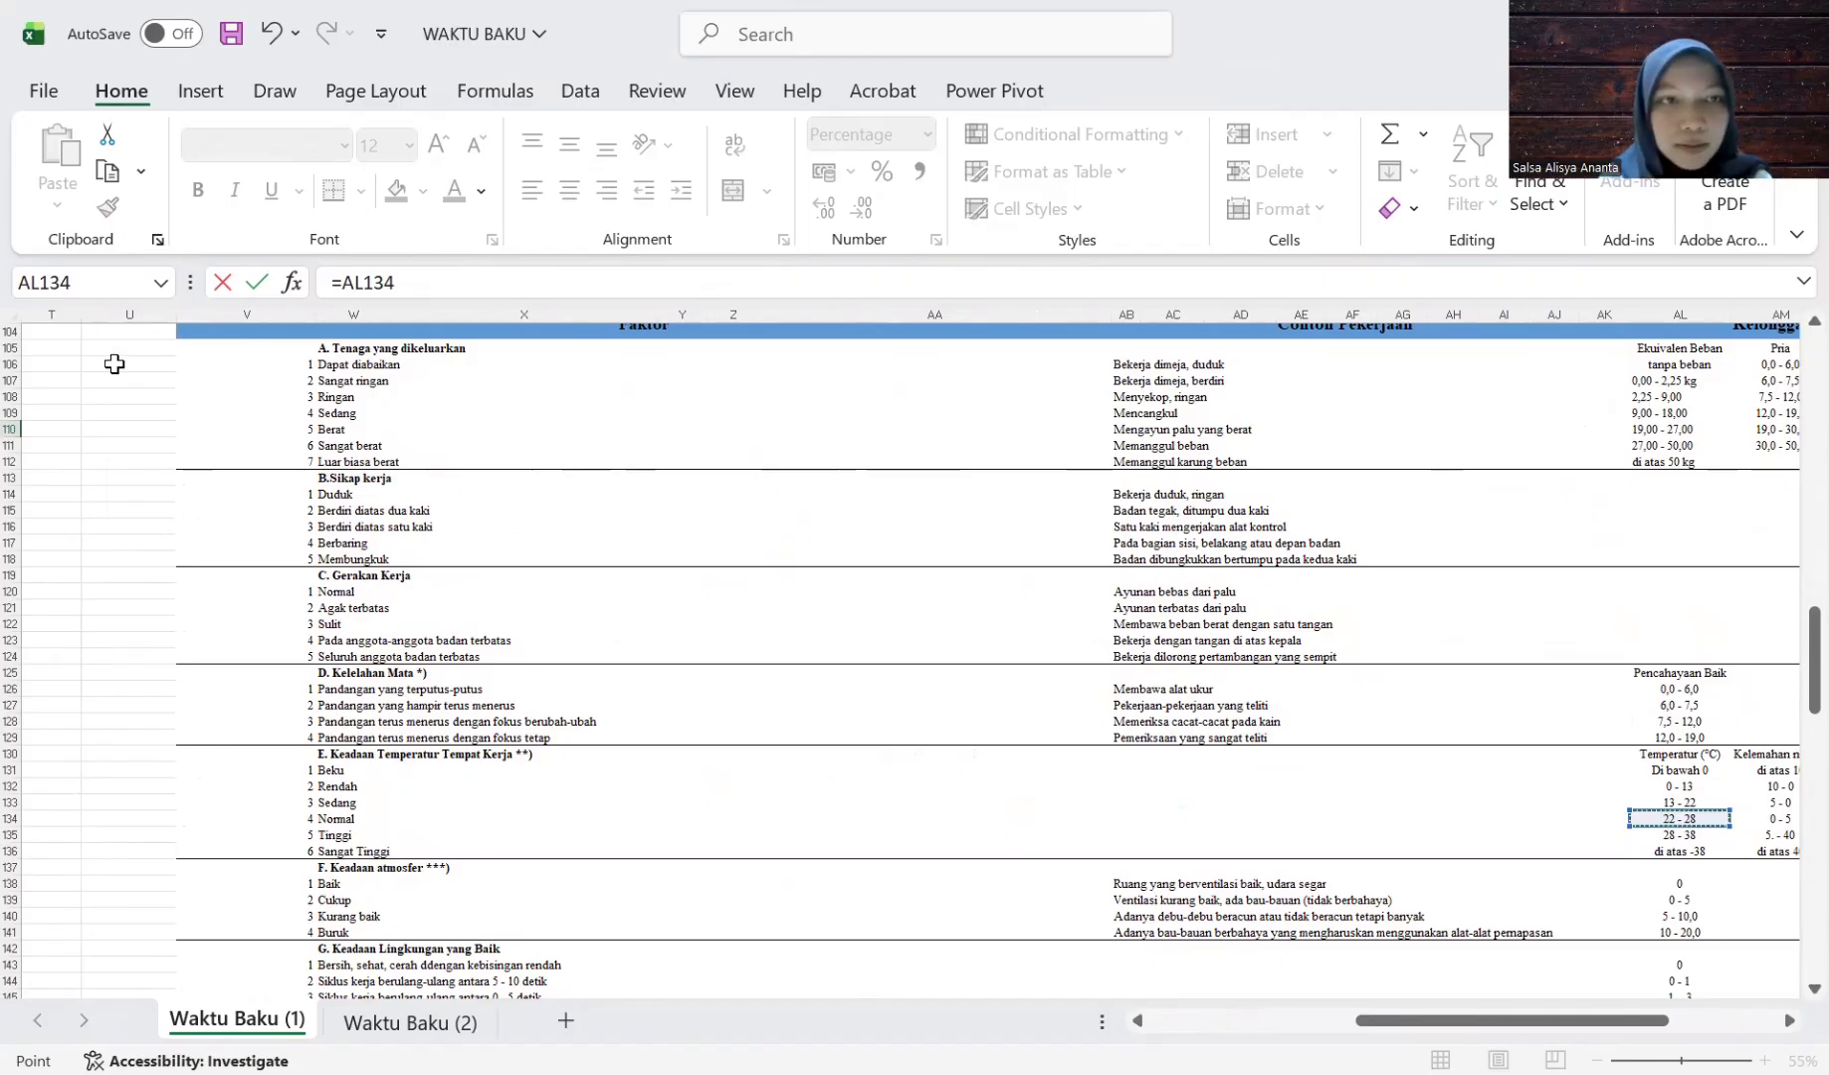
{"action": "left_click", "coordinate": [221, 283]}
Enter 0% as the Nilai of Keadaan temperatur tempat kerja for Perakitan Rakitan Setir in J110.
{"action": "scroll", "coordinate": [610, 631], "scroll_direction": "left", "scroll_amount": 2}
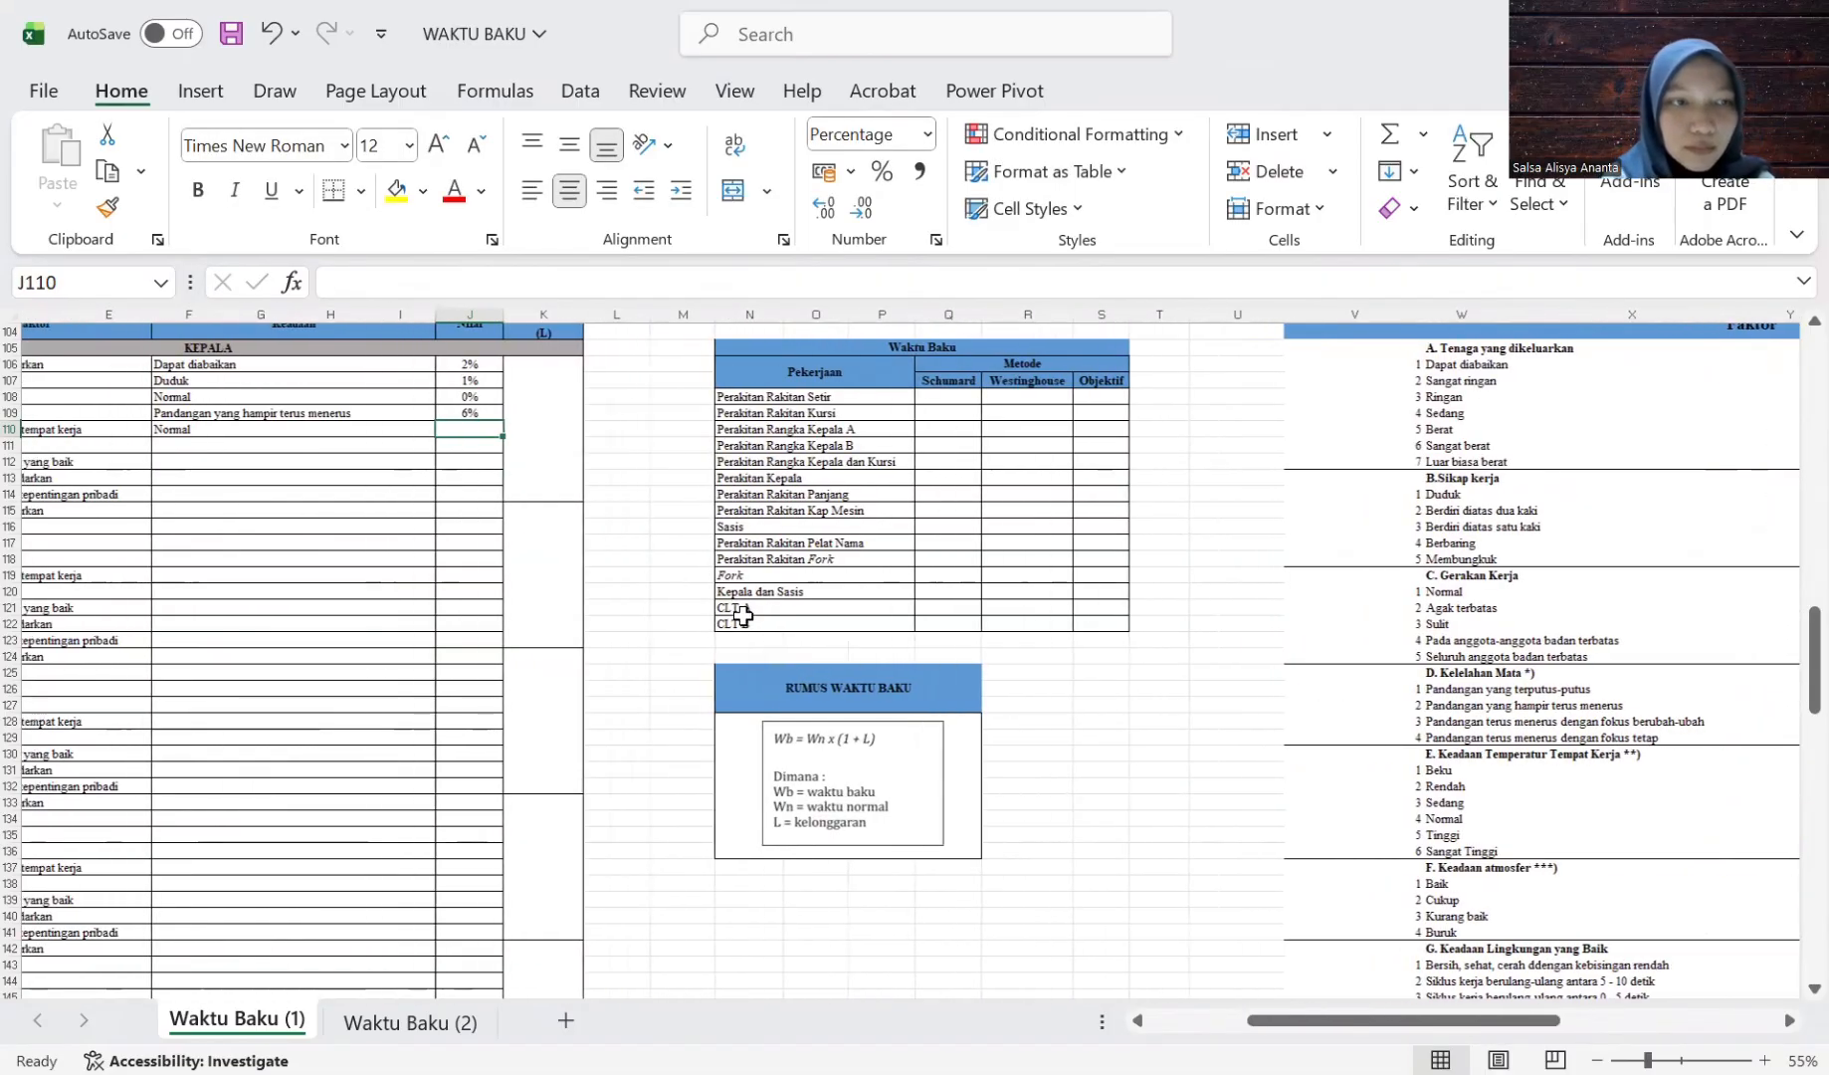
{"action": "type", "text": "0"}
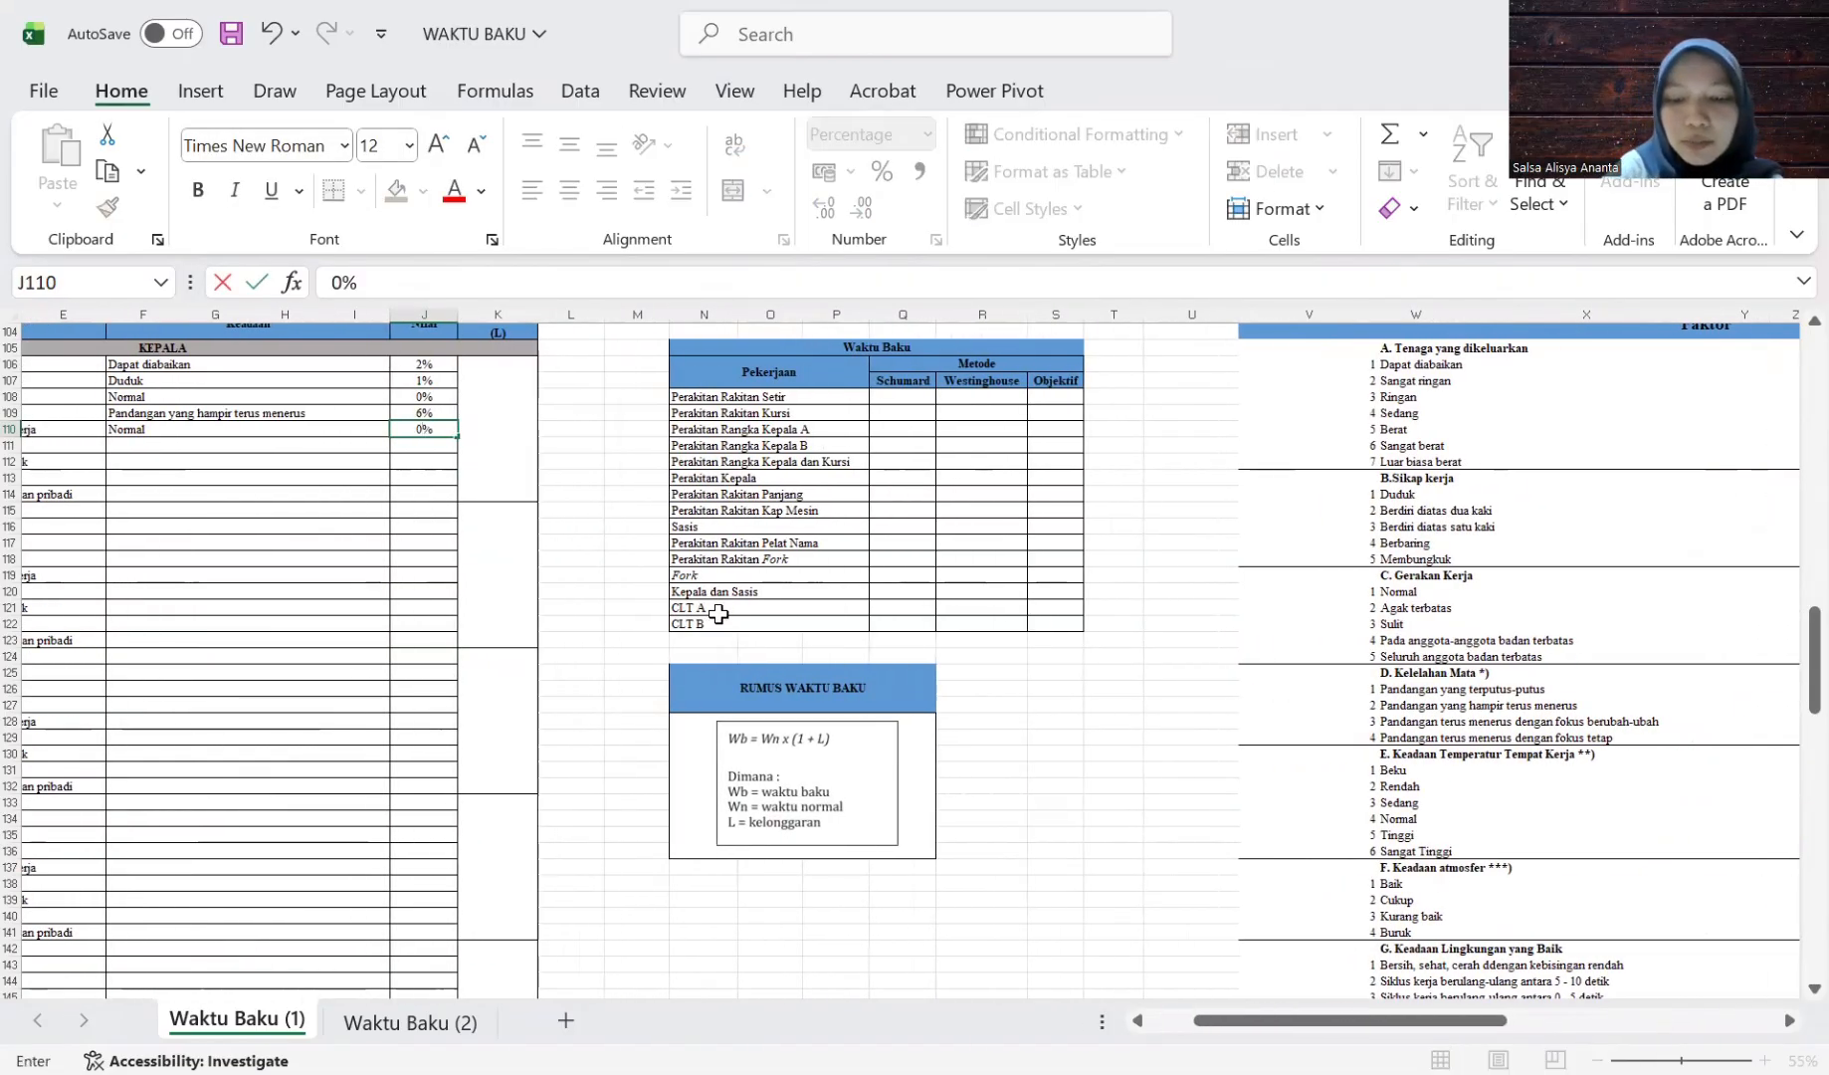
{"action": "key", "text": "Return"}
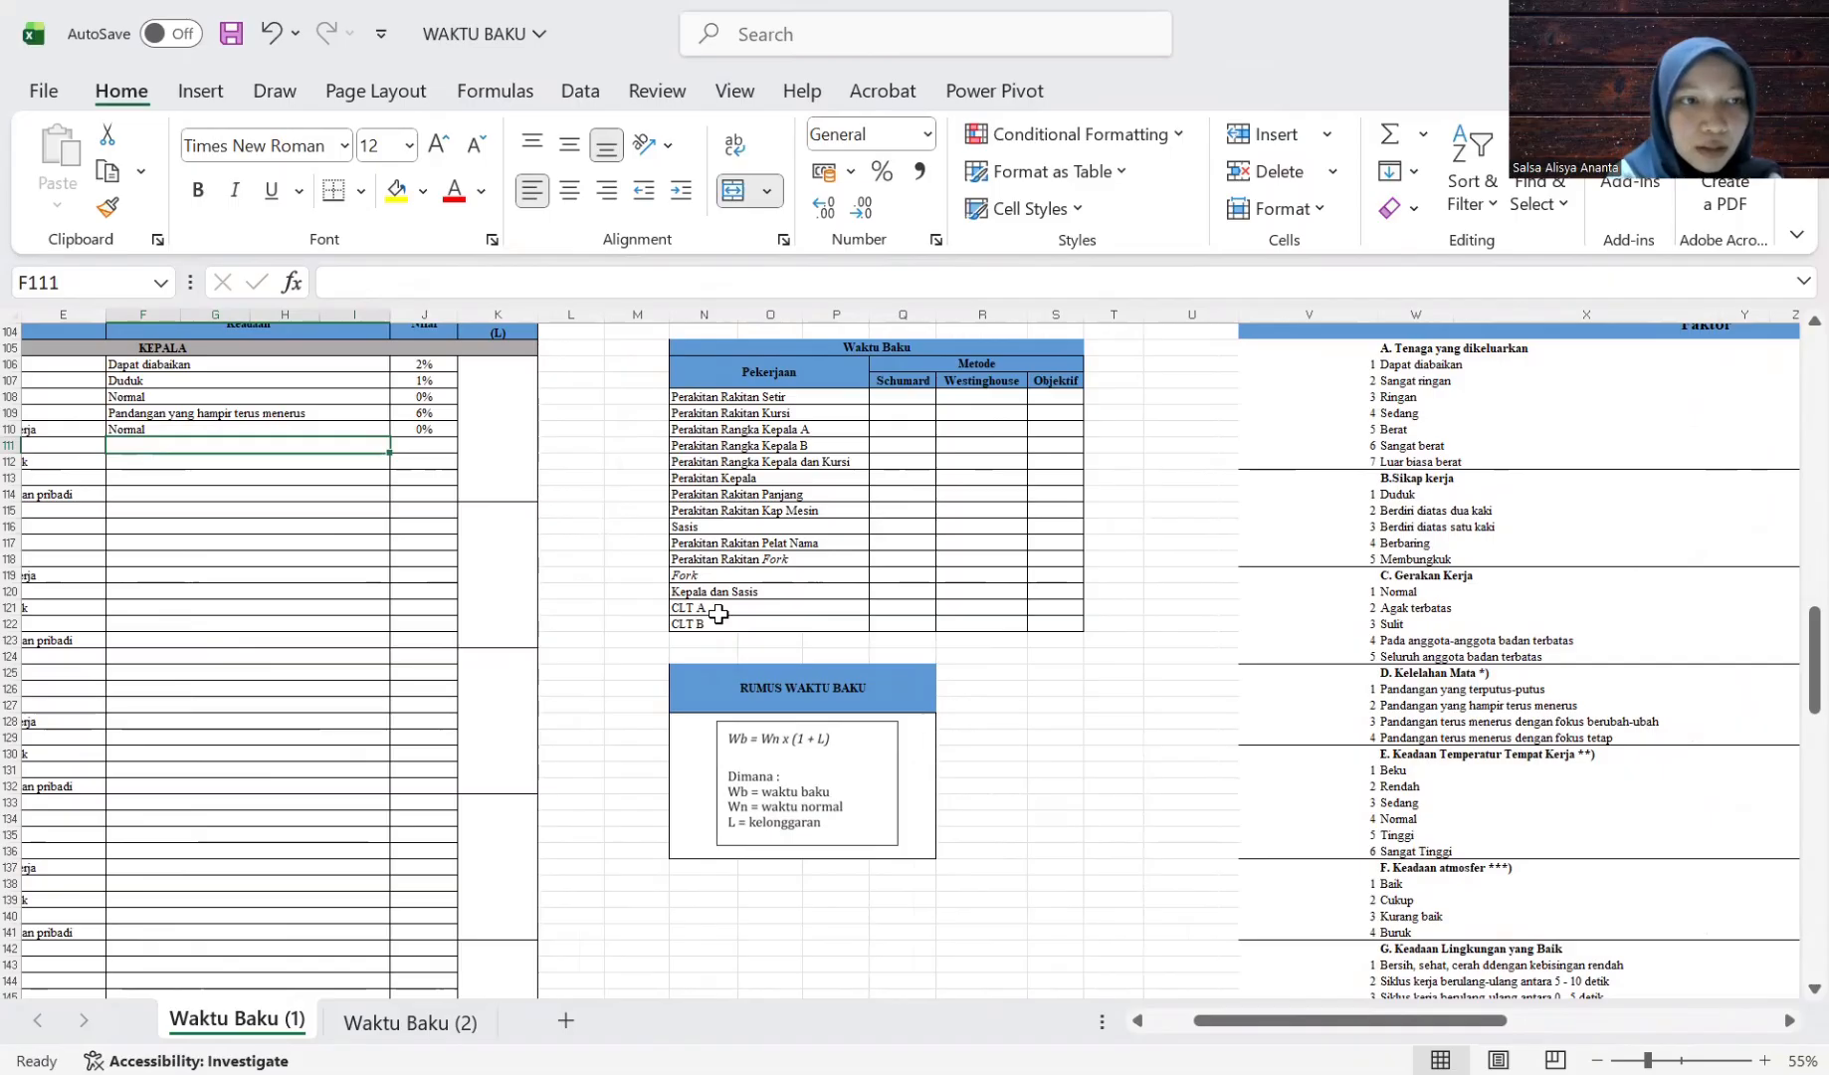
Fill in Keadaan atmosfer for Perakitan Rakitan Setir with Baik as the Keadaan in F111 and 0% as the Nilai in J111.
{"action": "scroll", "coordinate": [719, 614], "scroll_direction": "left", "scroll_amount": 5}
{"action": "scroll", "coordinate": [788, 613], "scroll_direction": "right", "scroll_amount": 10}
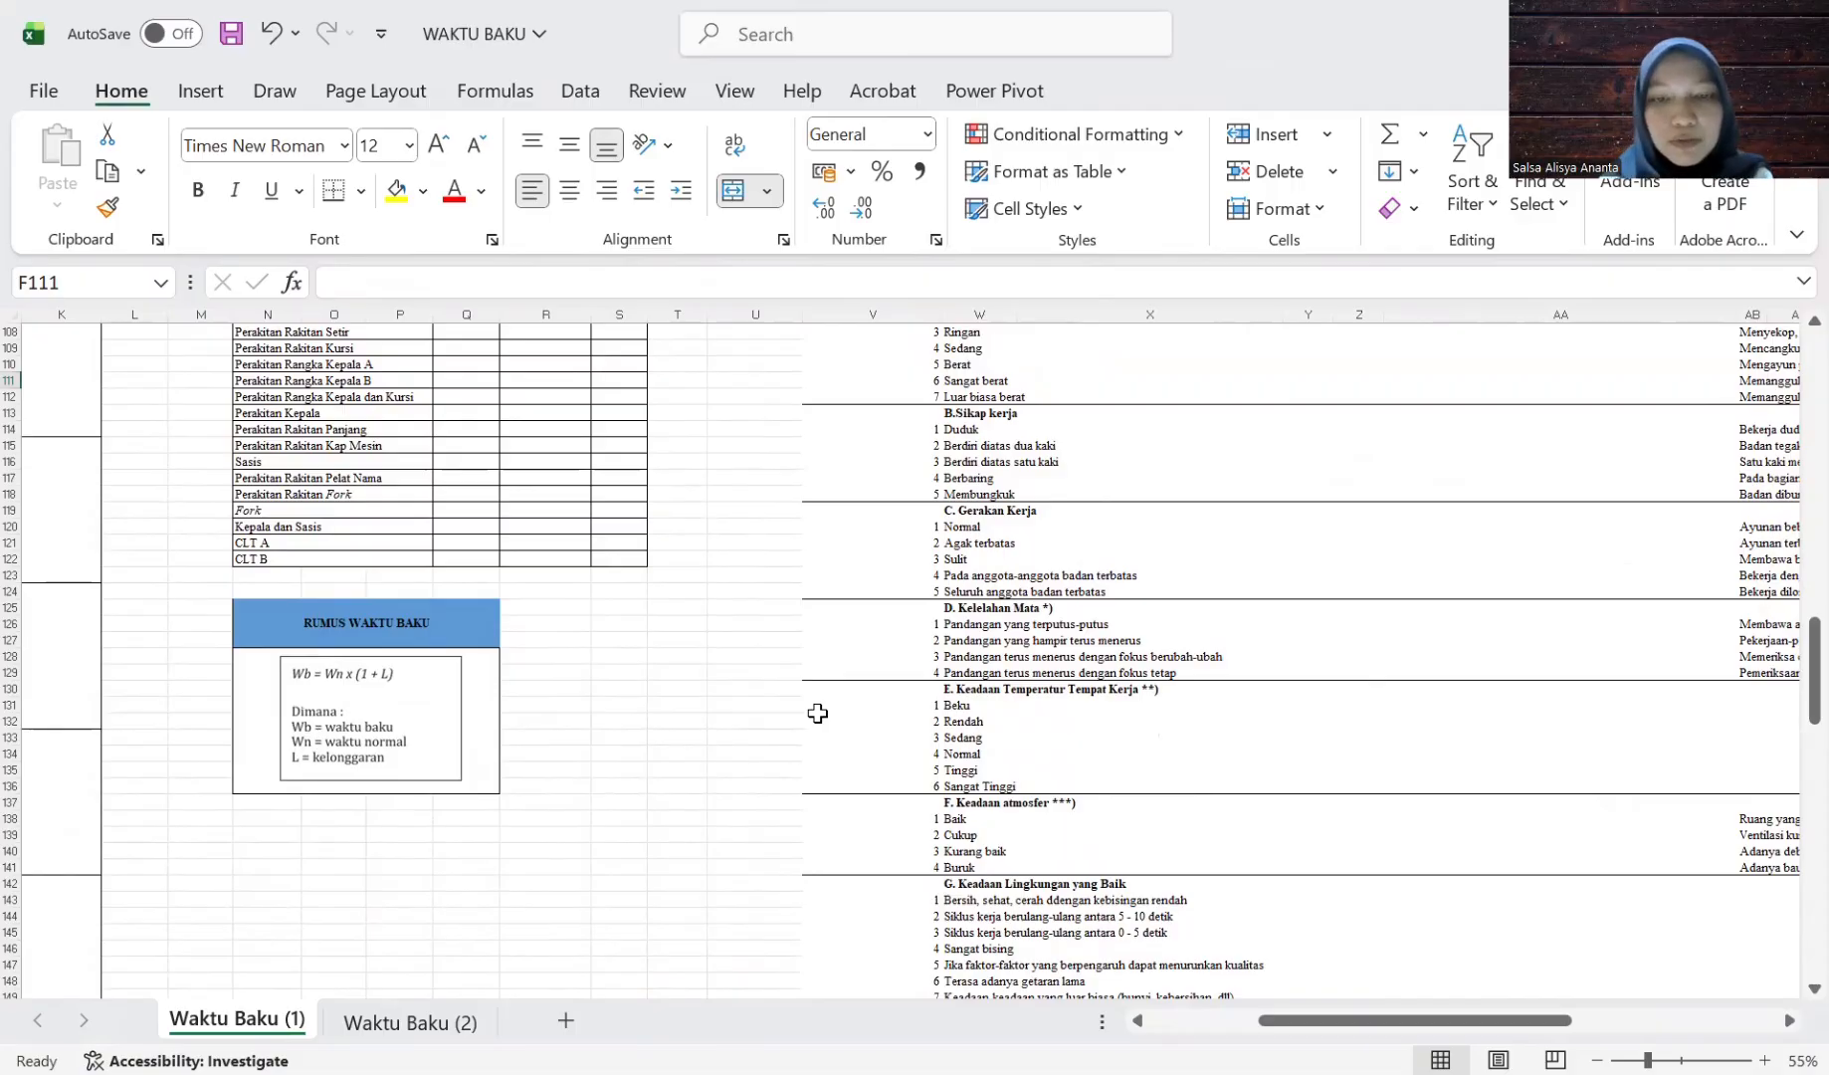
{"action": "scroll", "coordinate": [817, 712], "scroll_direction": "left", "scroll_amount": 4}
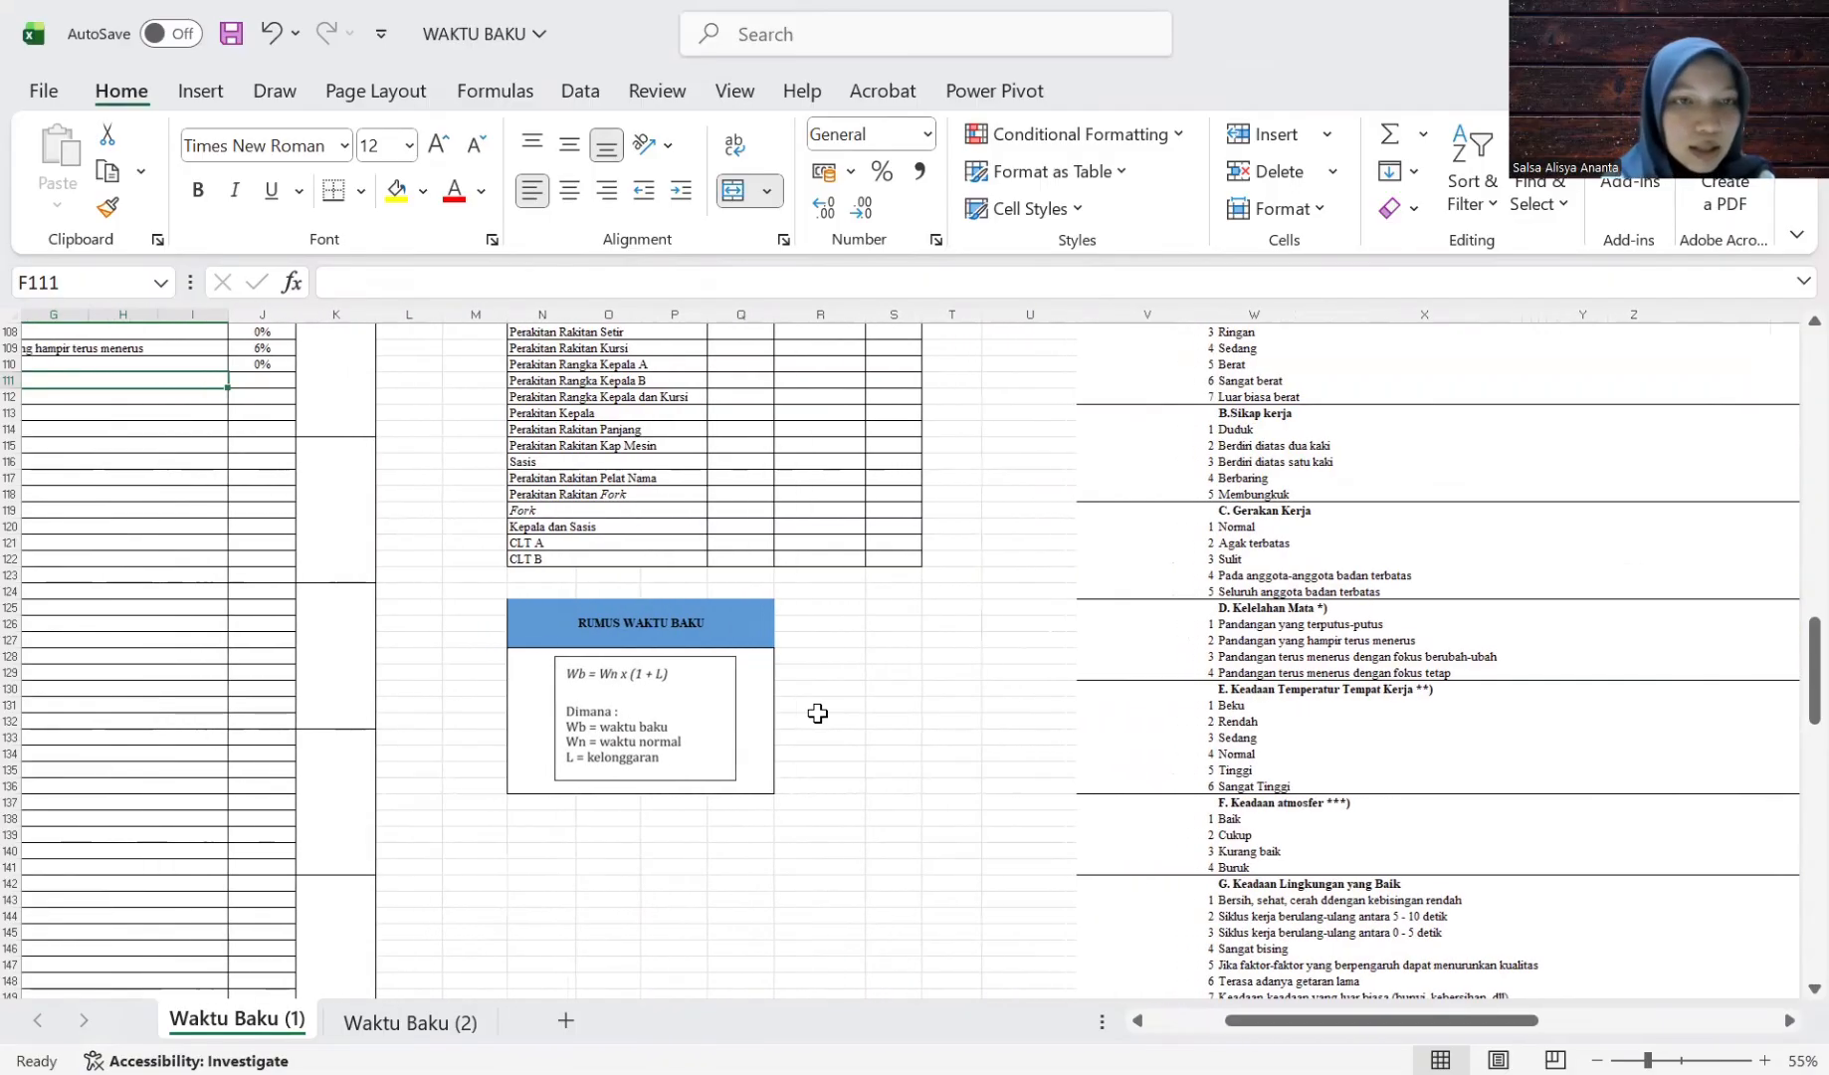
{"action": "type", "text": "Baik"}
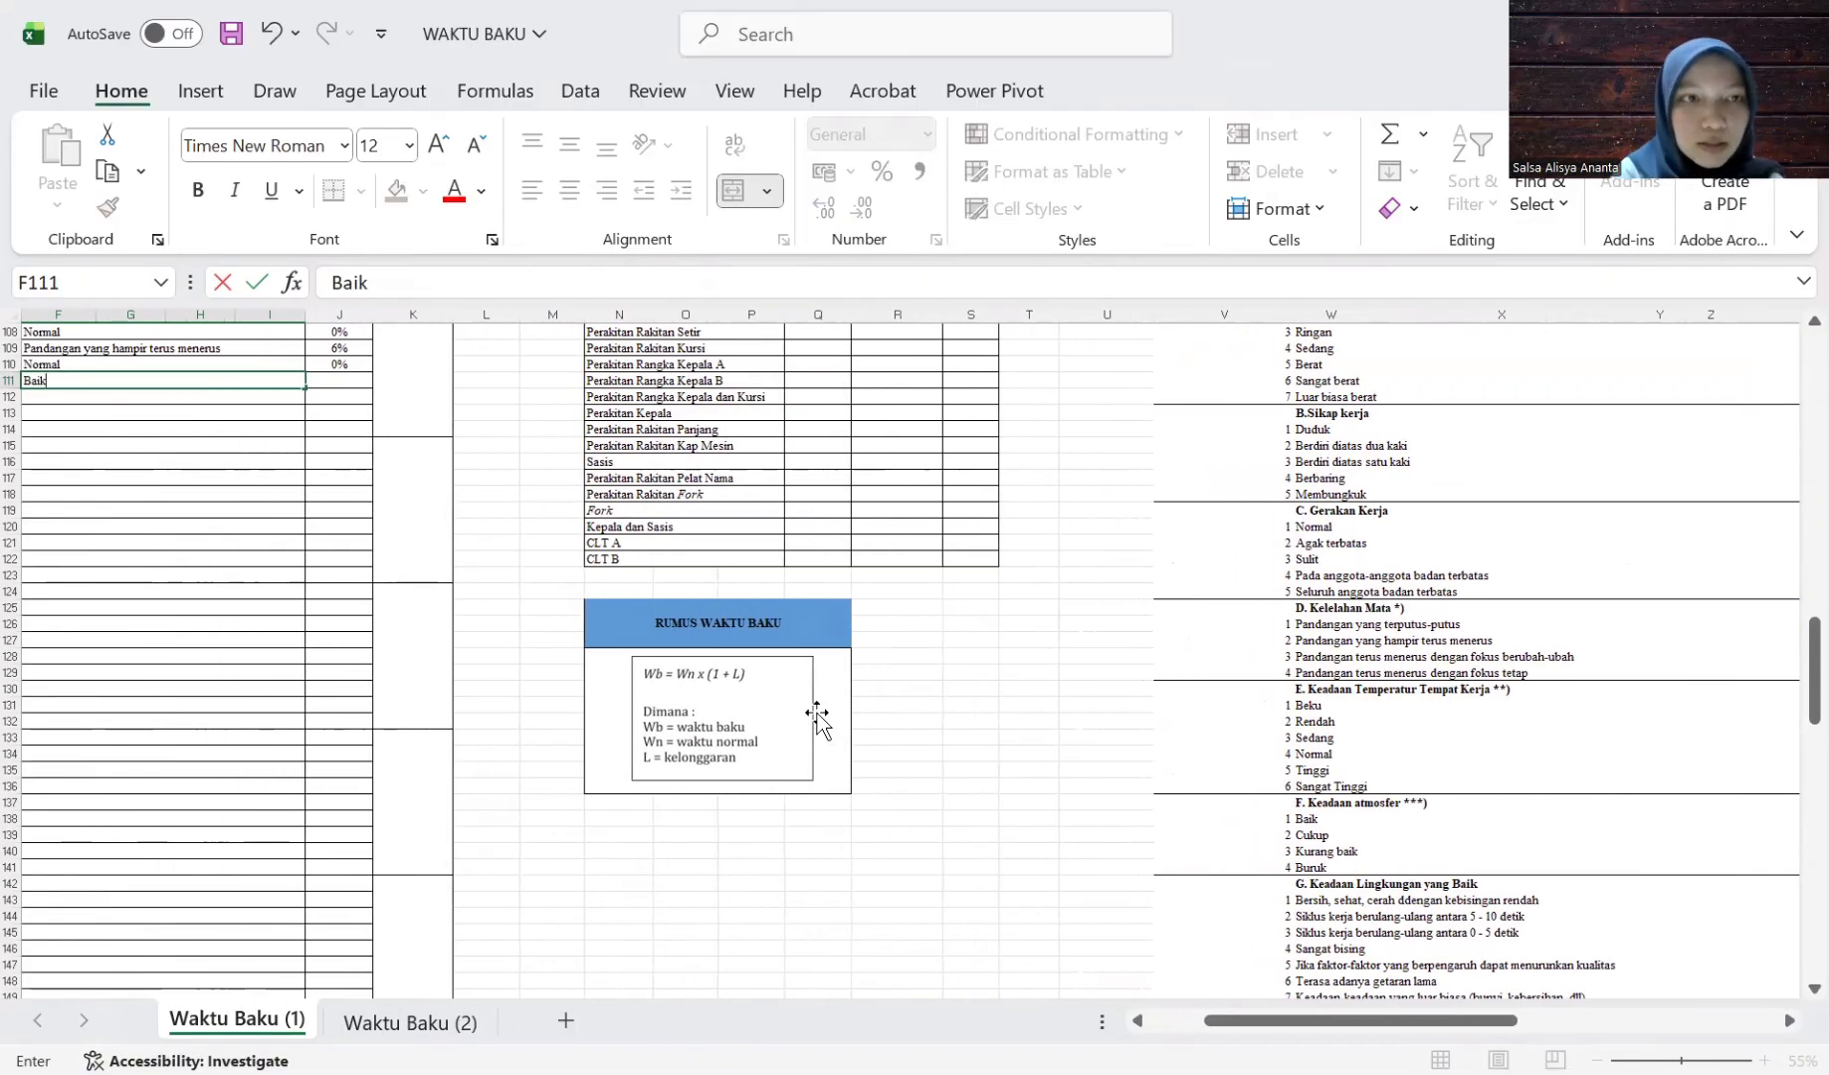
{"action": "key", "text": "Tab"}
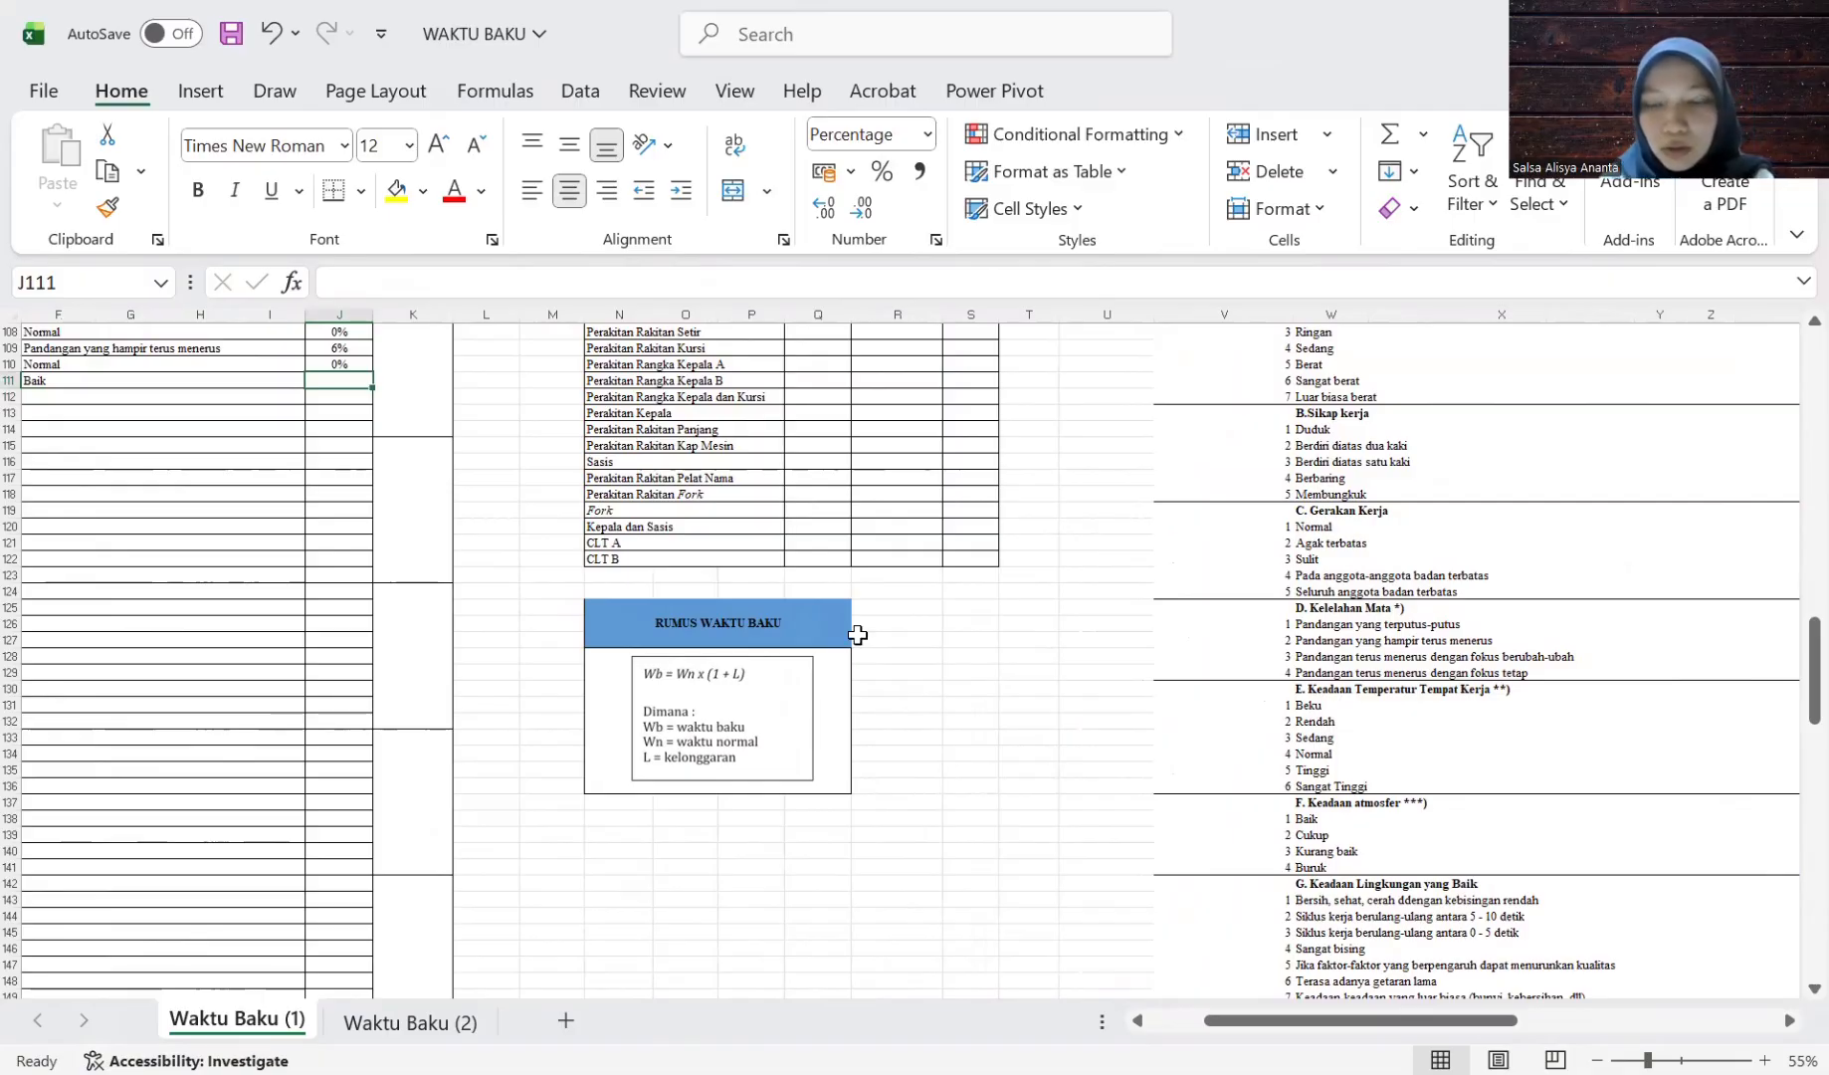
{"action": "type", "text": "0"}
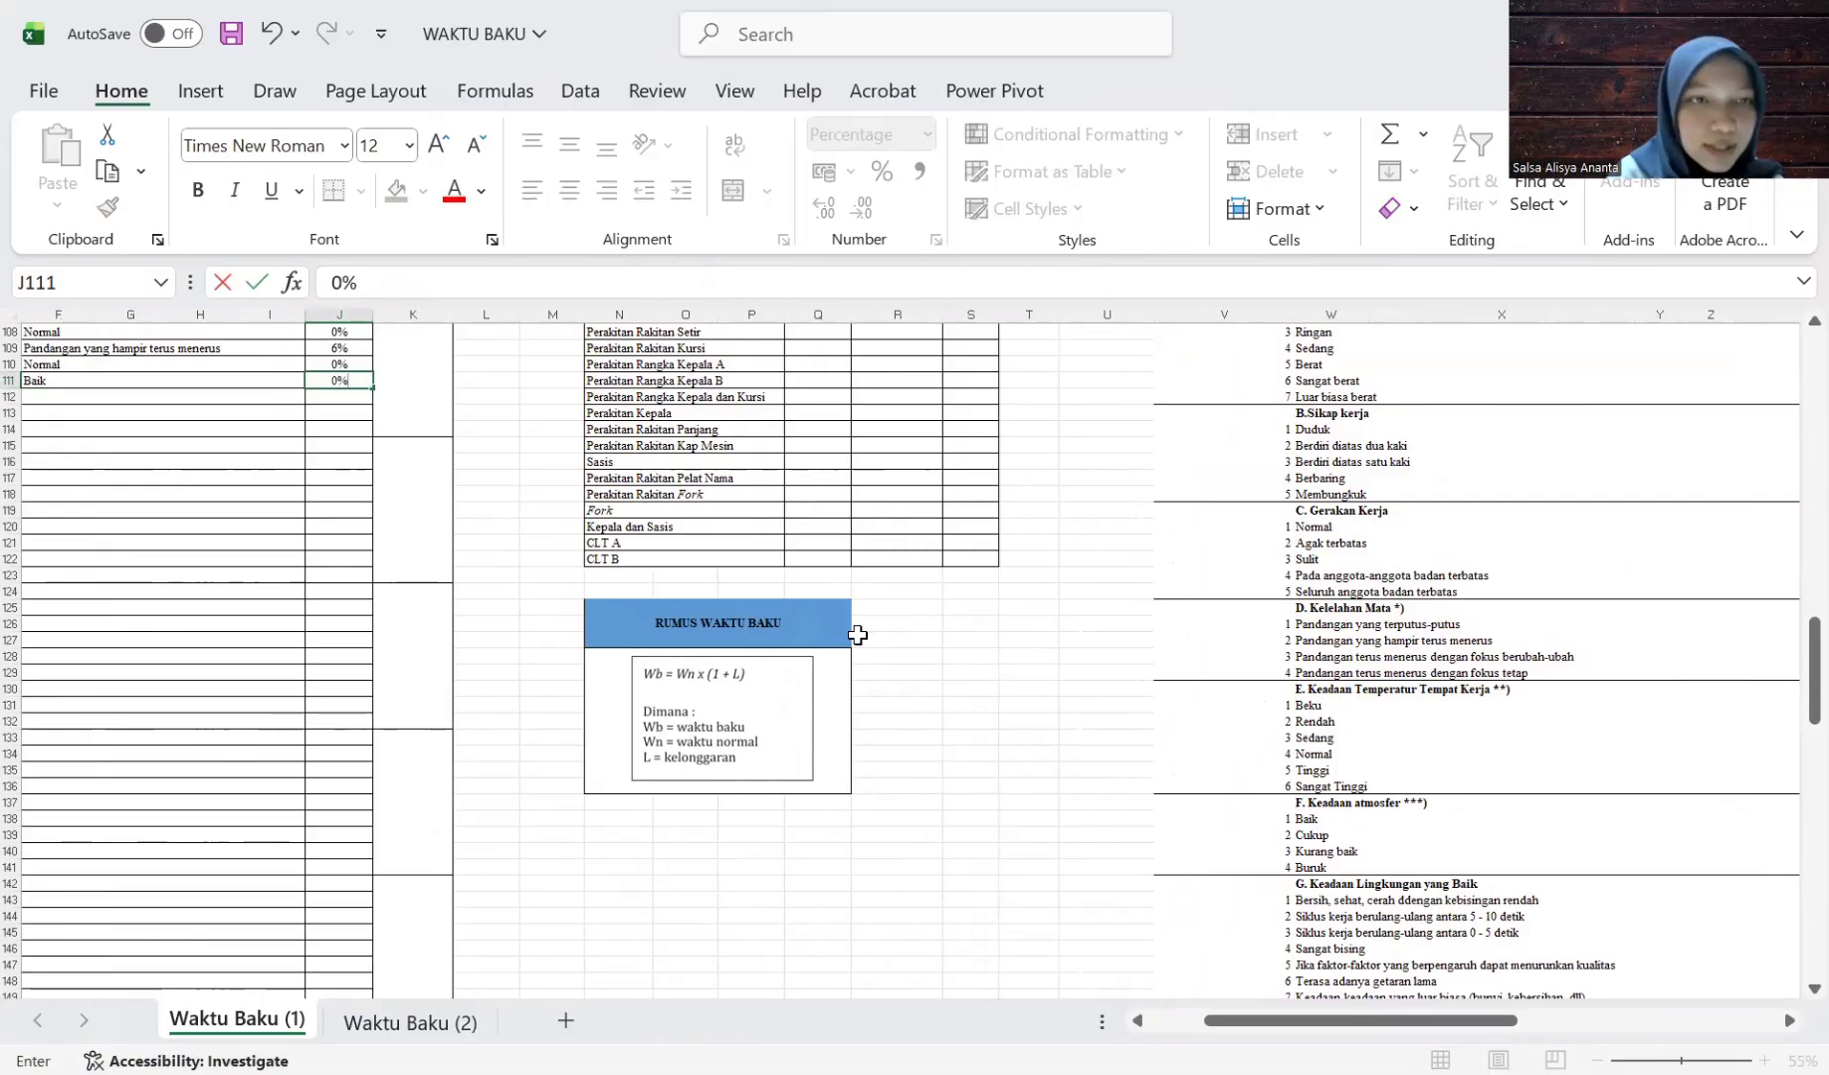
{"action": "key", "text": "Return"}
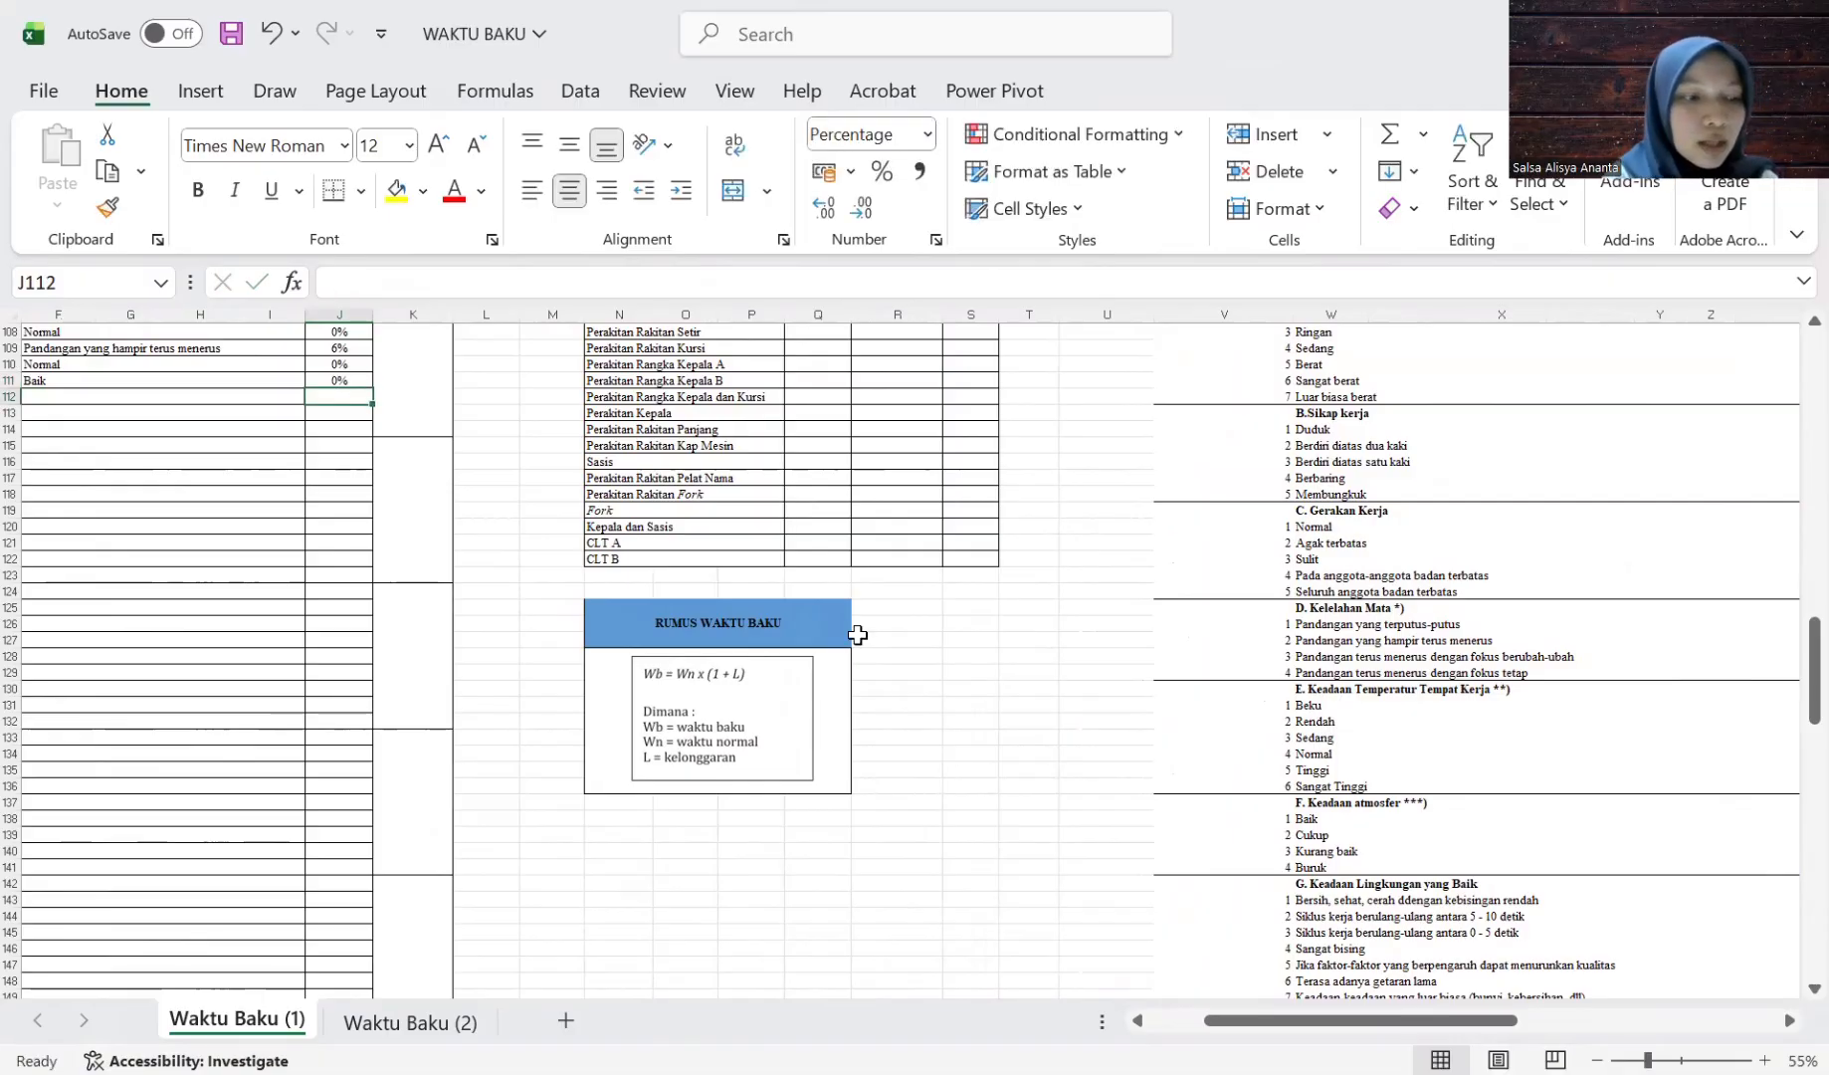
For Keadaan lingkungan yang baik, reference Bersih, sehat, cerah ddengan kebisingan rendah from the Faktor table in F112 and enter 0% in J112.
{"action": "scroll", "coordinate": [779, 681], "scroll_direction": "left", "scroll_amount": 3}
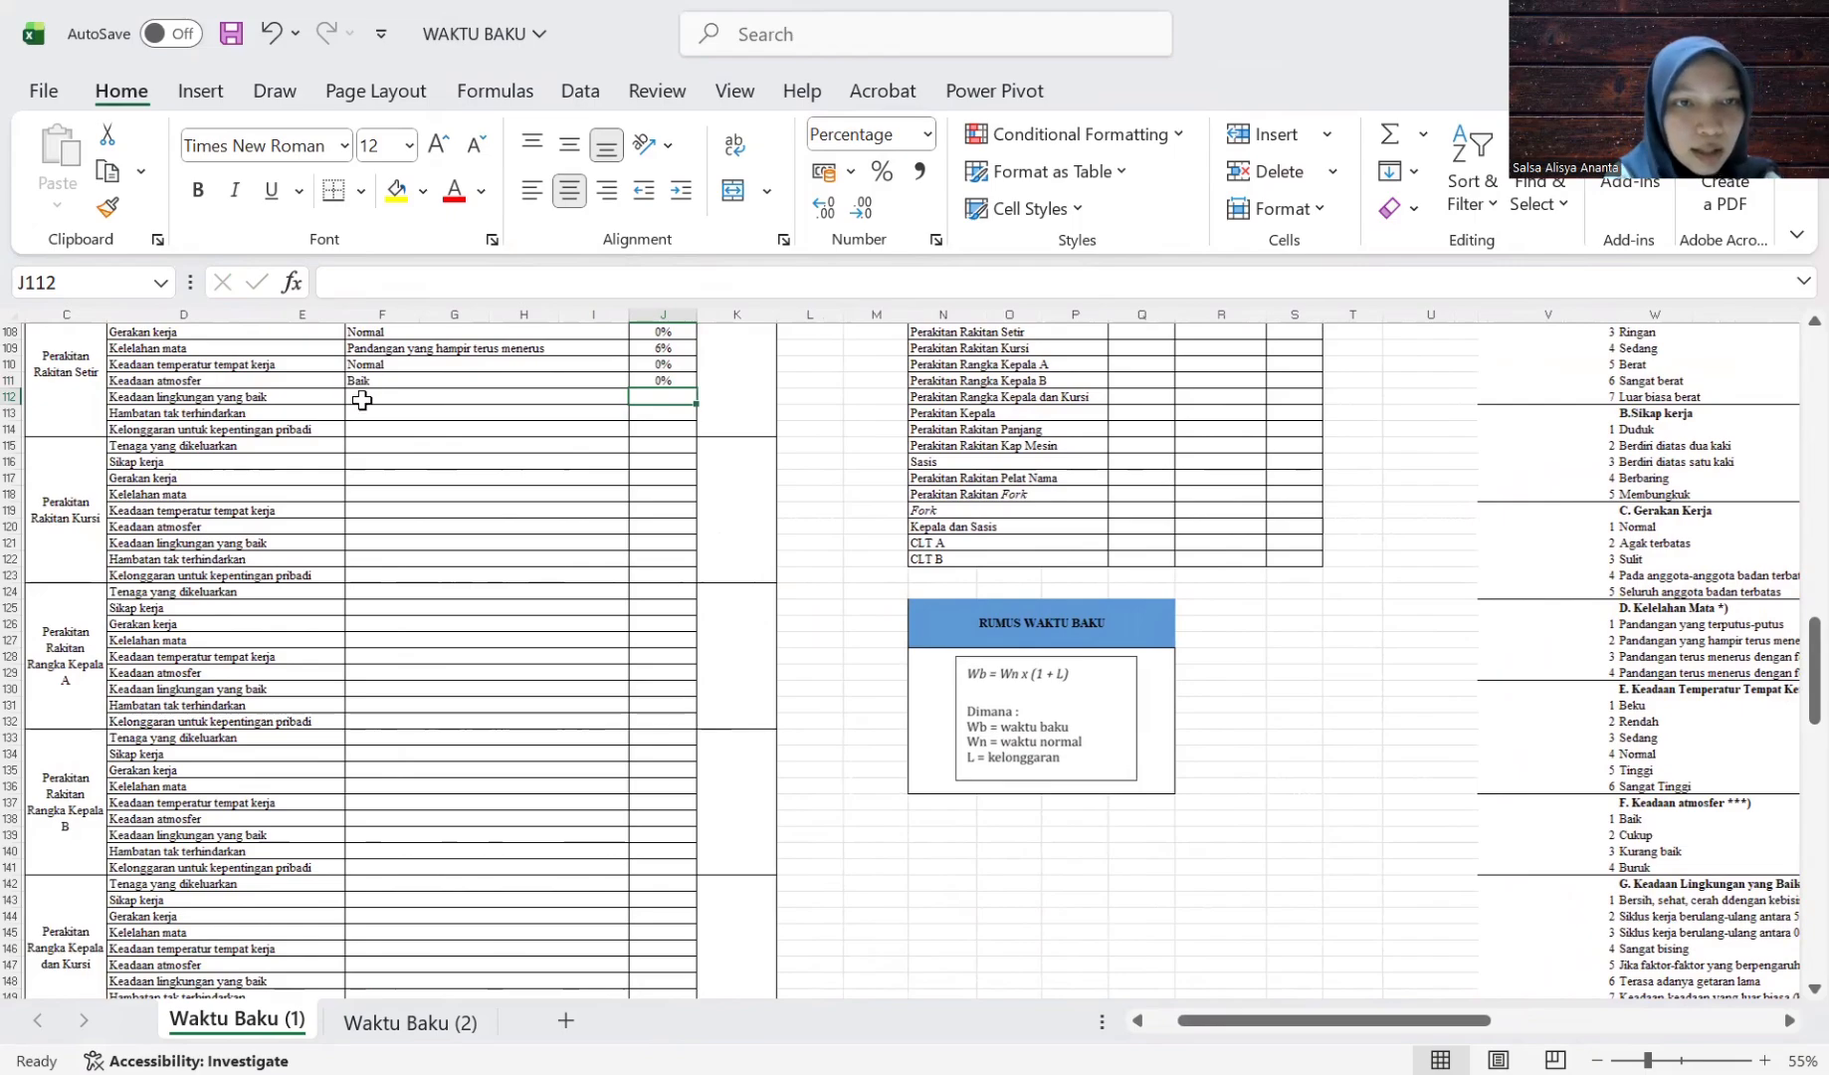
{"action": "type", "text": "="}
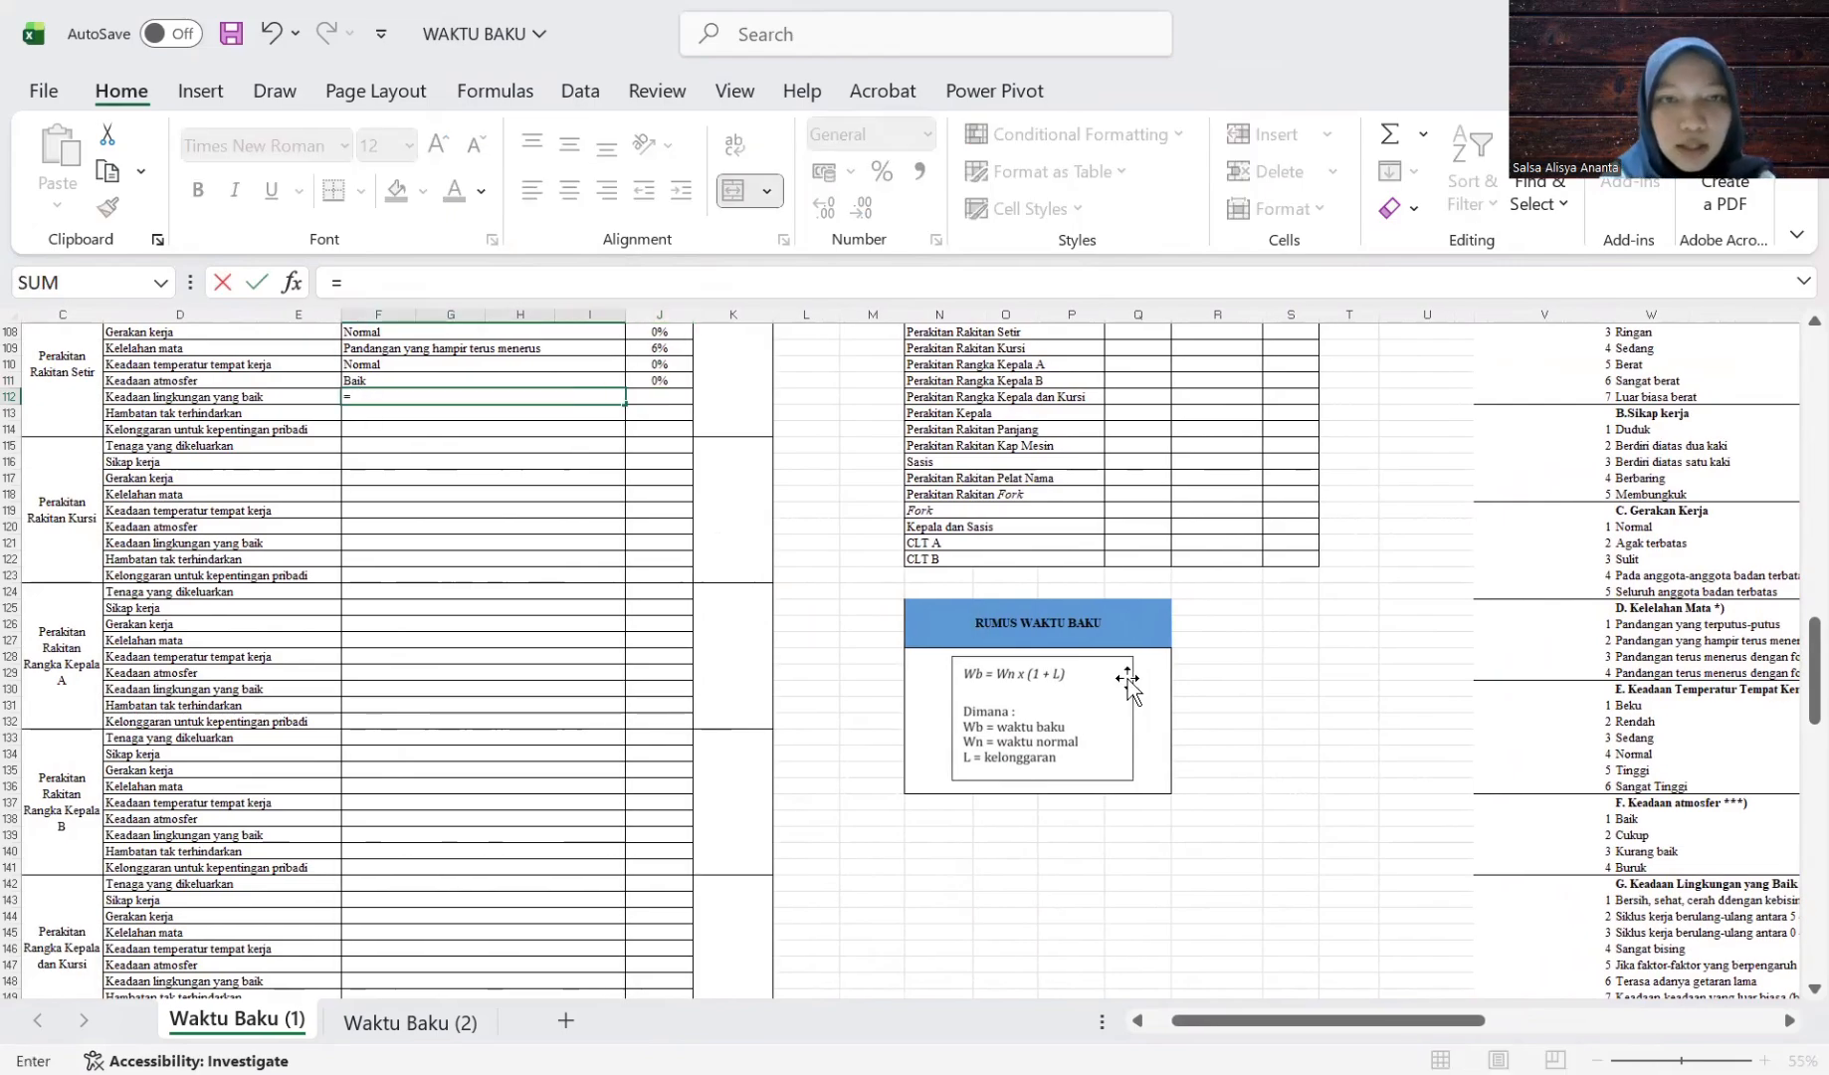
{"action": "scroll", "coordinate": [1302, 754], "scroll_direction": "right", "scroll_amount": 5}
{"action": "scroll", "coordinate": [1244, 761], "scroll_direction": "down", "scroll_amount": 3}
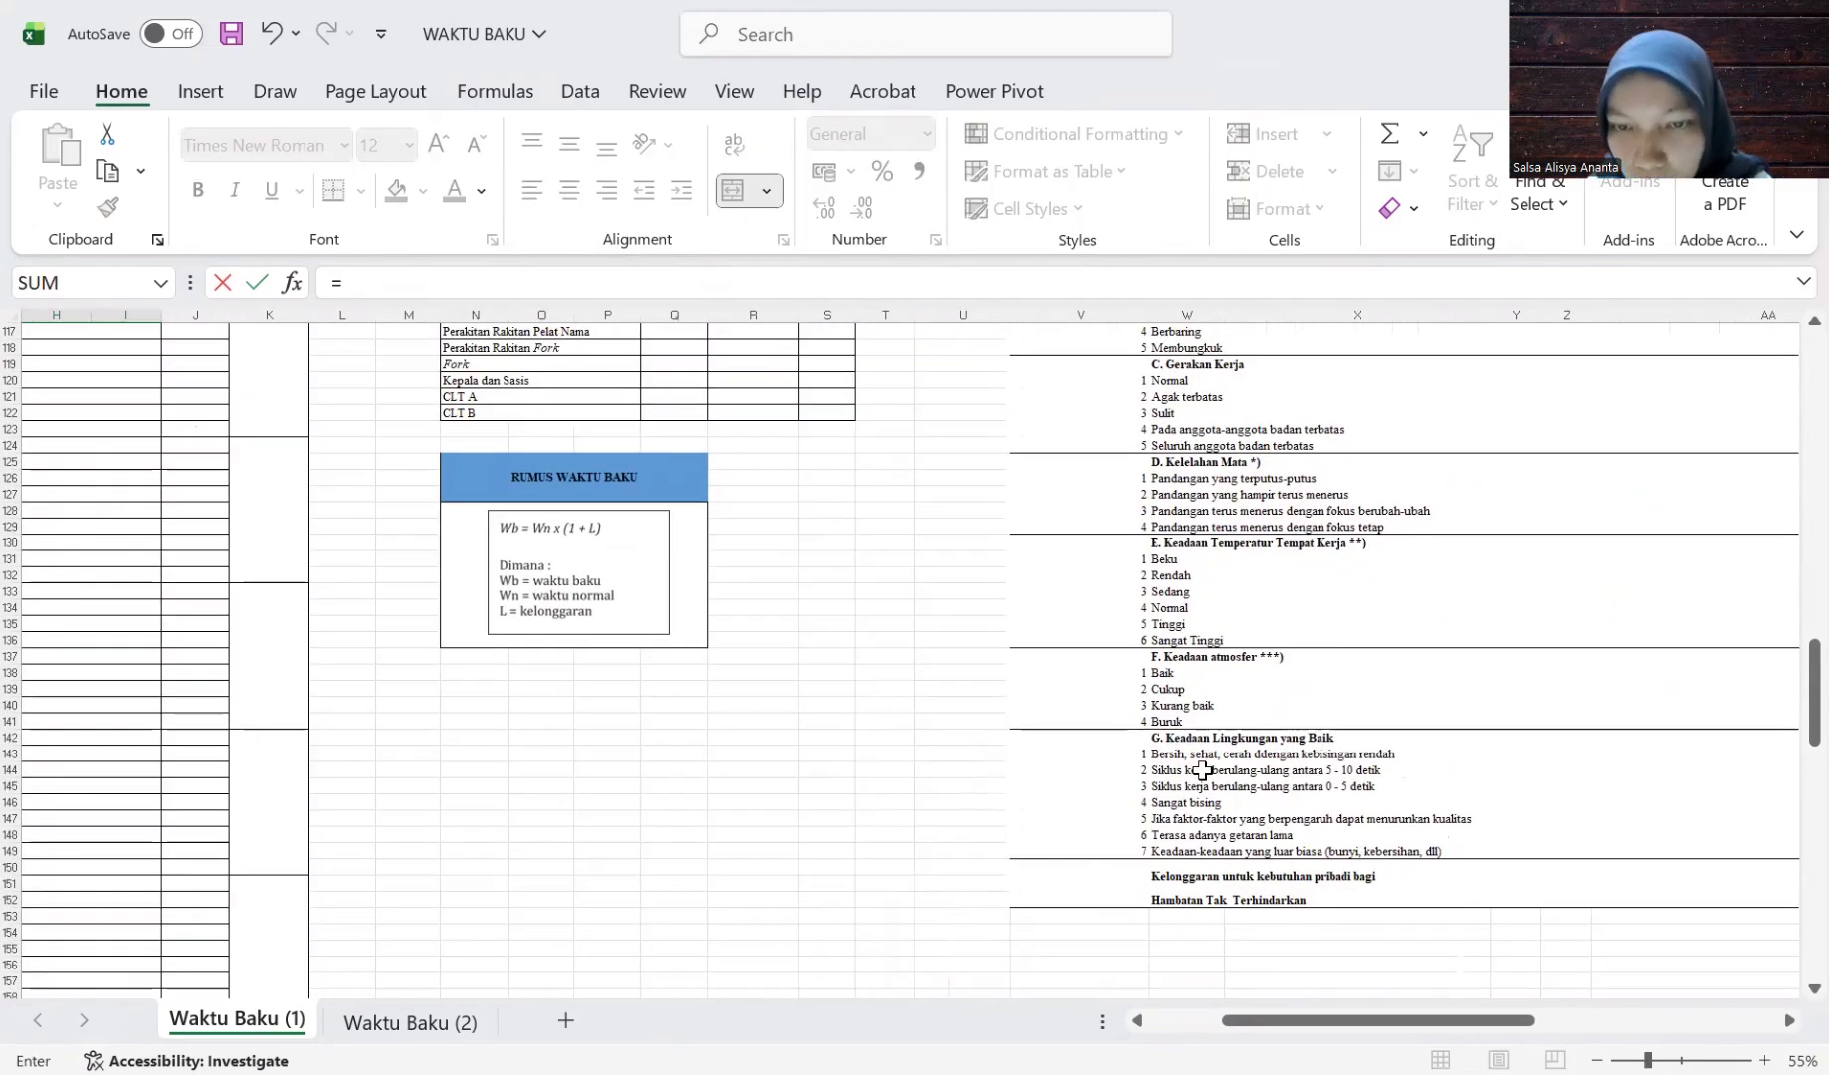
{"action": "scroll", "coordinate": [1202, 769], "scroll_direction": "right", "scroll_amount": 2}
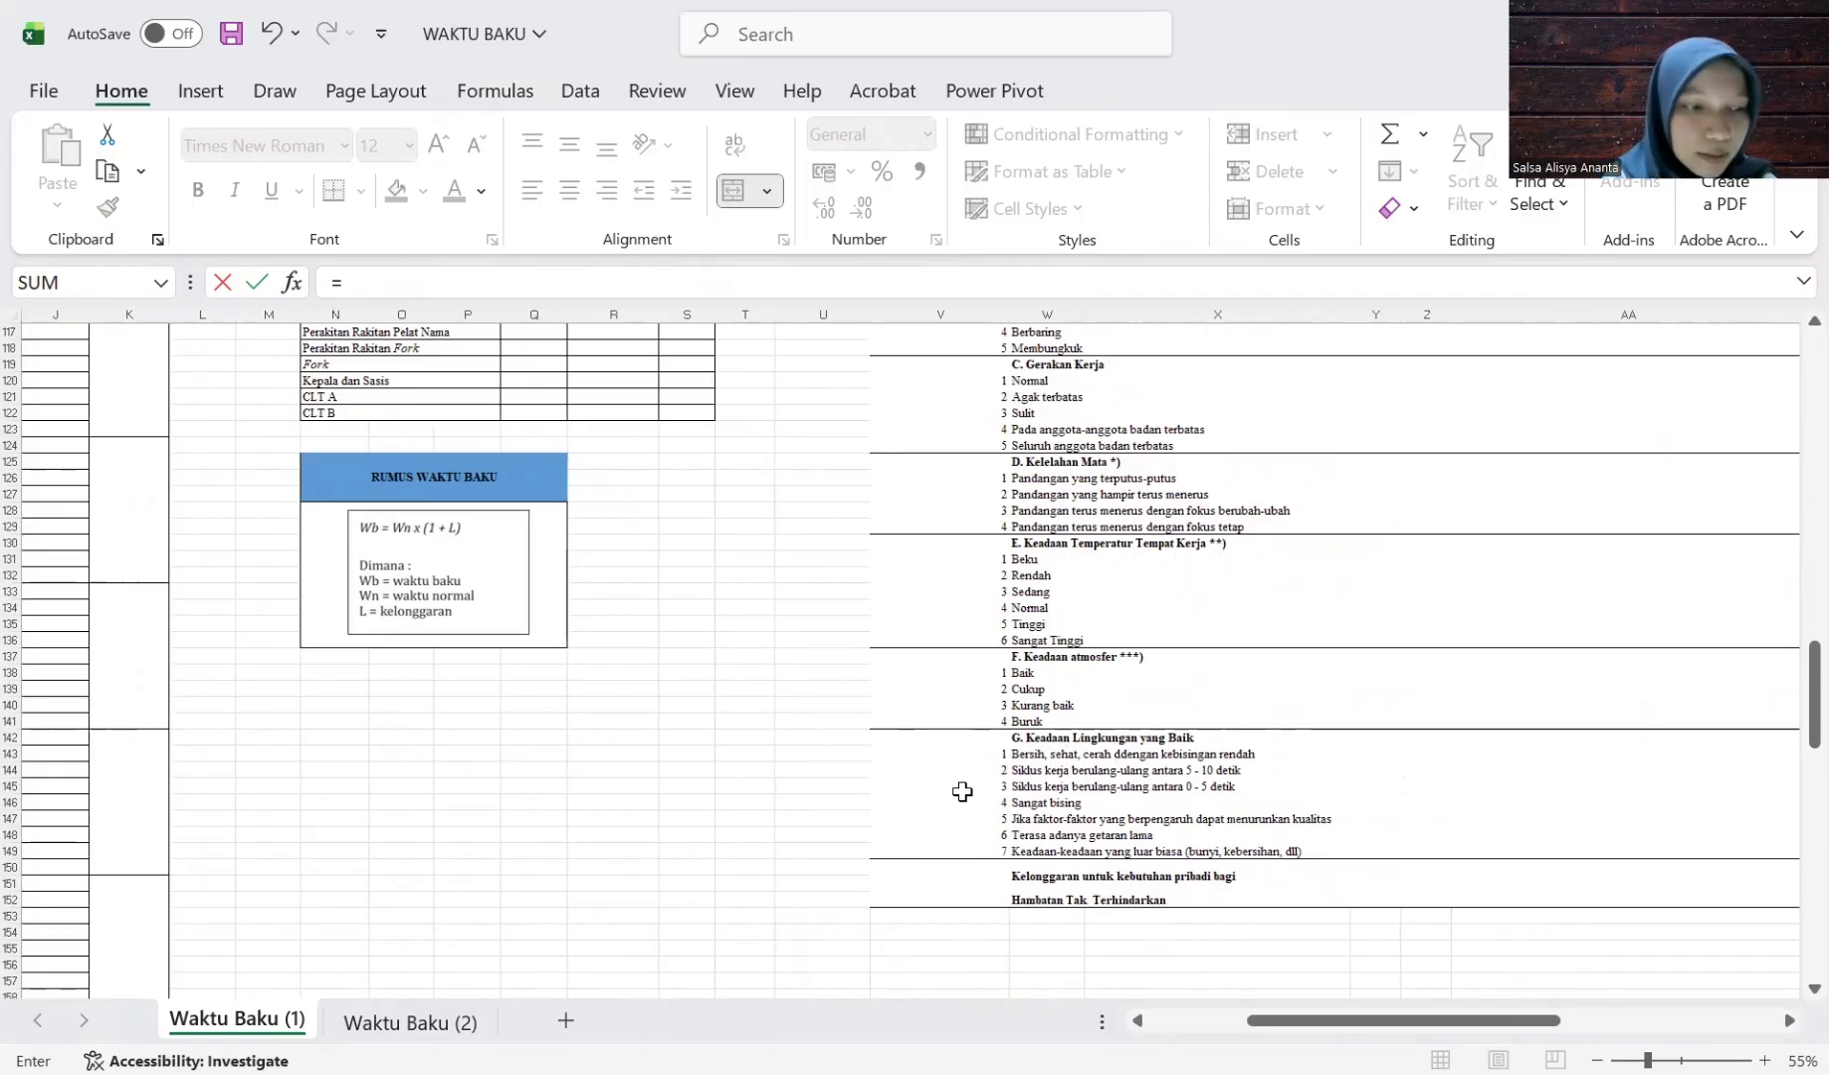
{"action": "left_click", "coordinate": [1047, 796]}
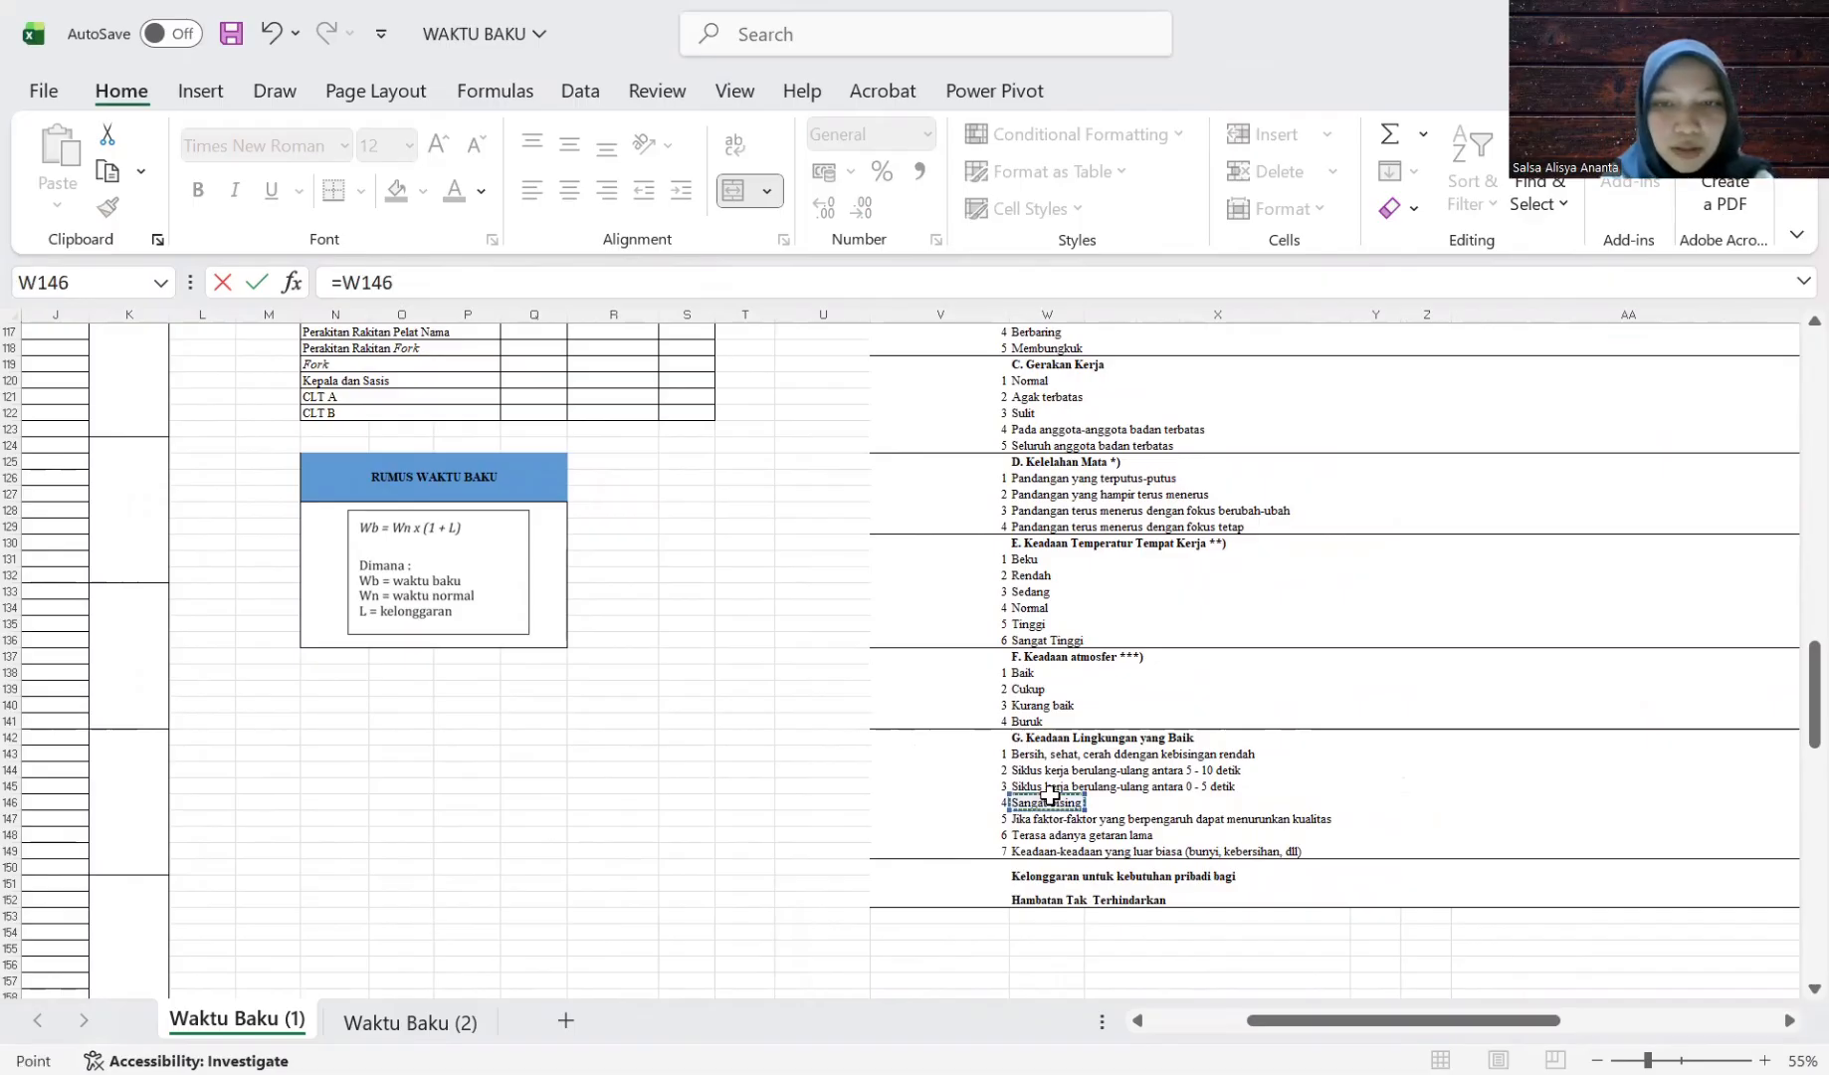
{"action": "key", "text": "Down"}
{"action": "key", "text": "Up"}
{"action": "key", "text": "Up"}
{"action": "key", "text": "Up"}
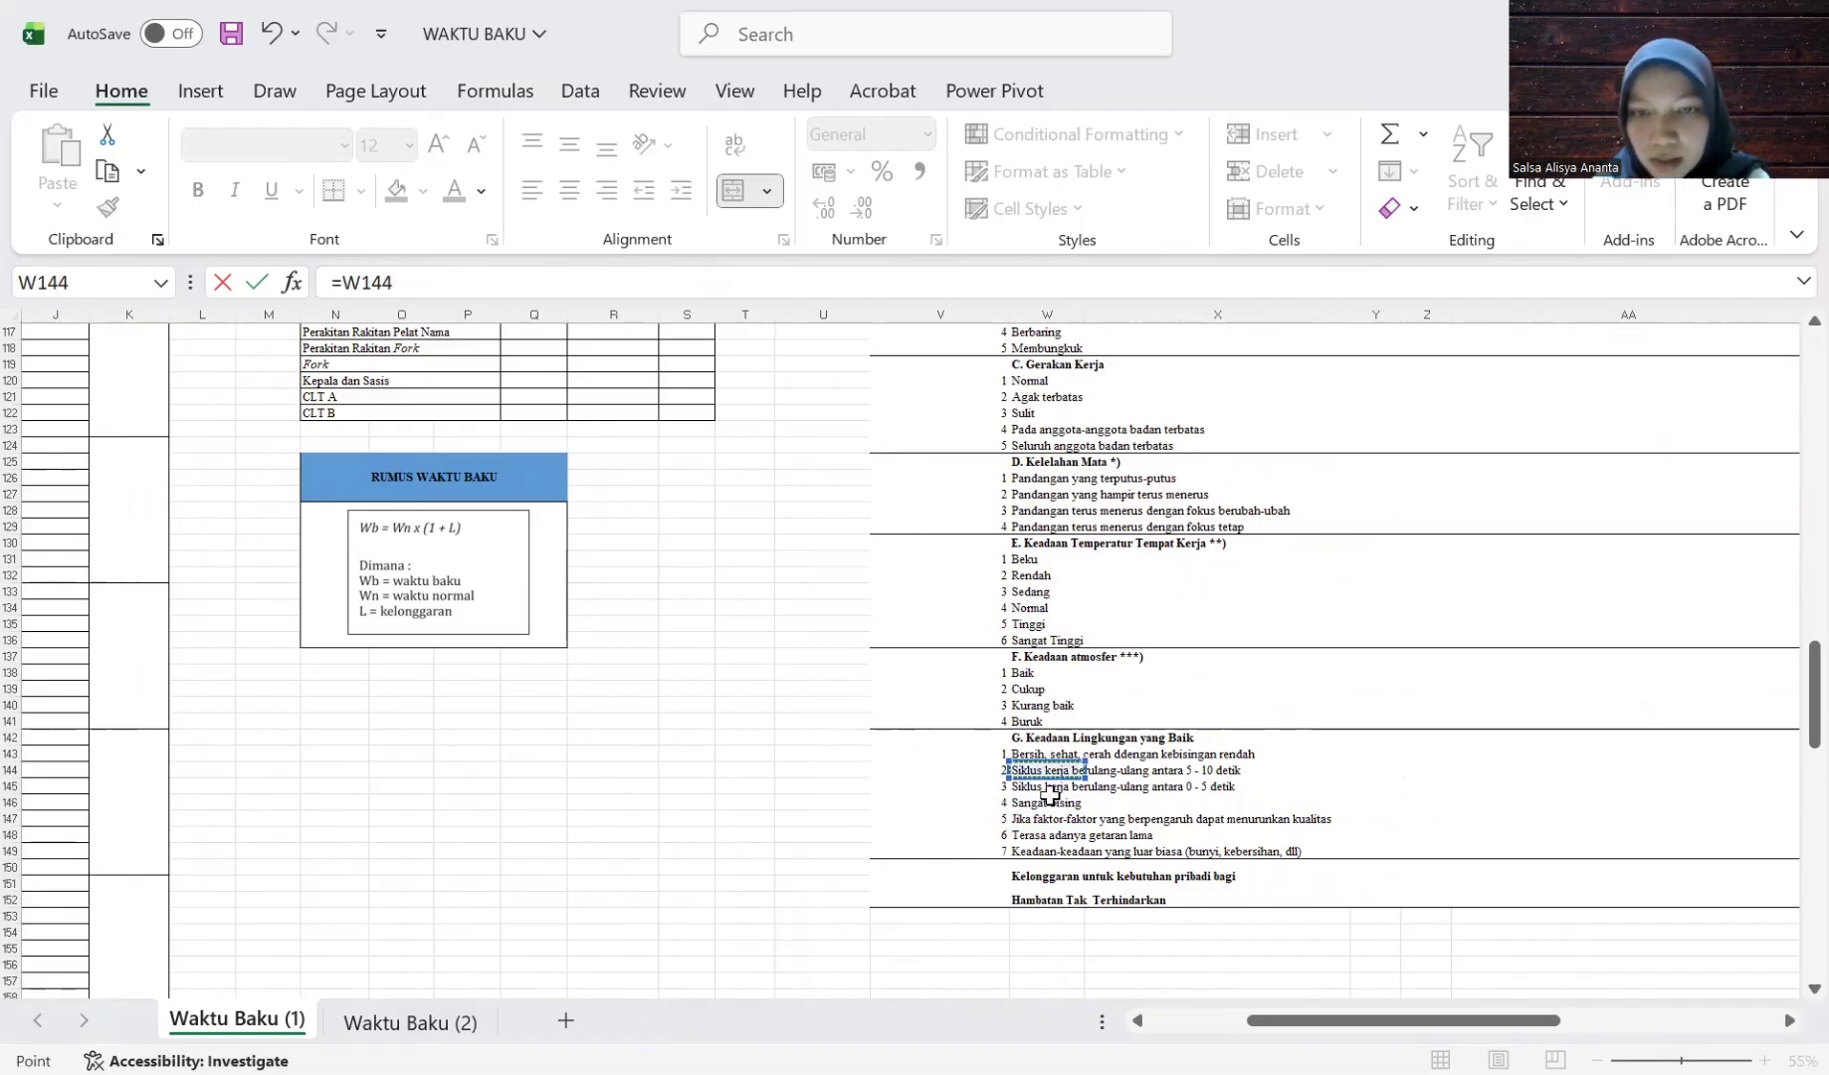
{"action": "key", "text": "Escape"}
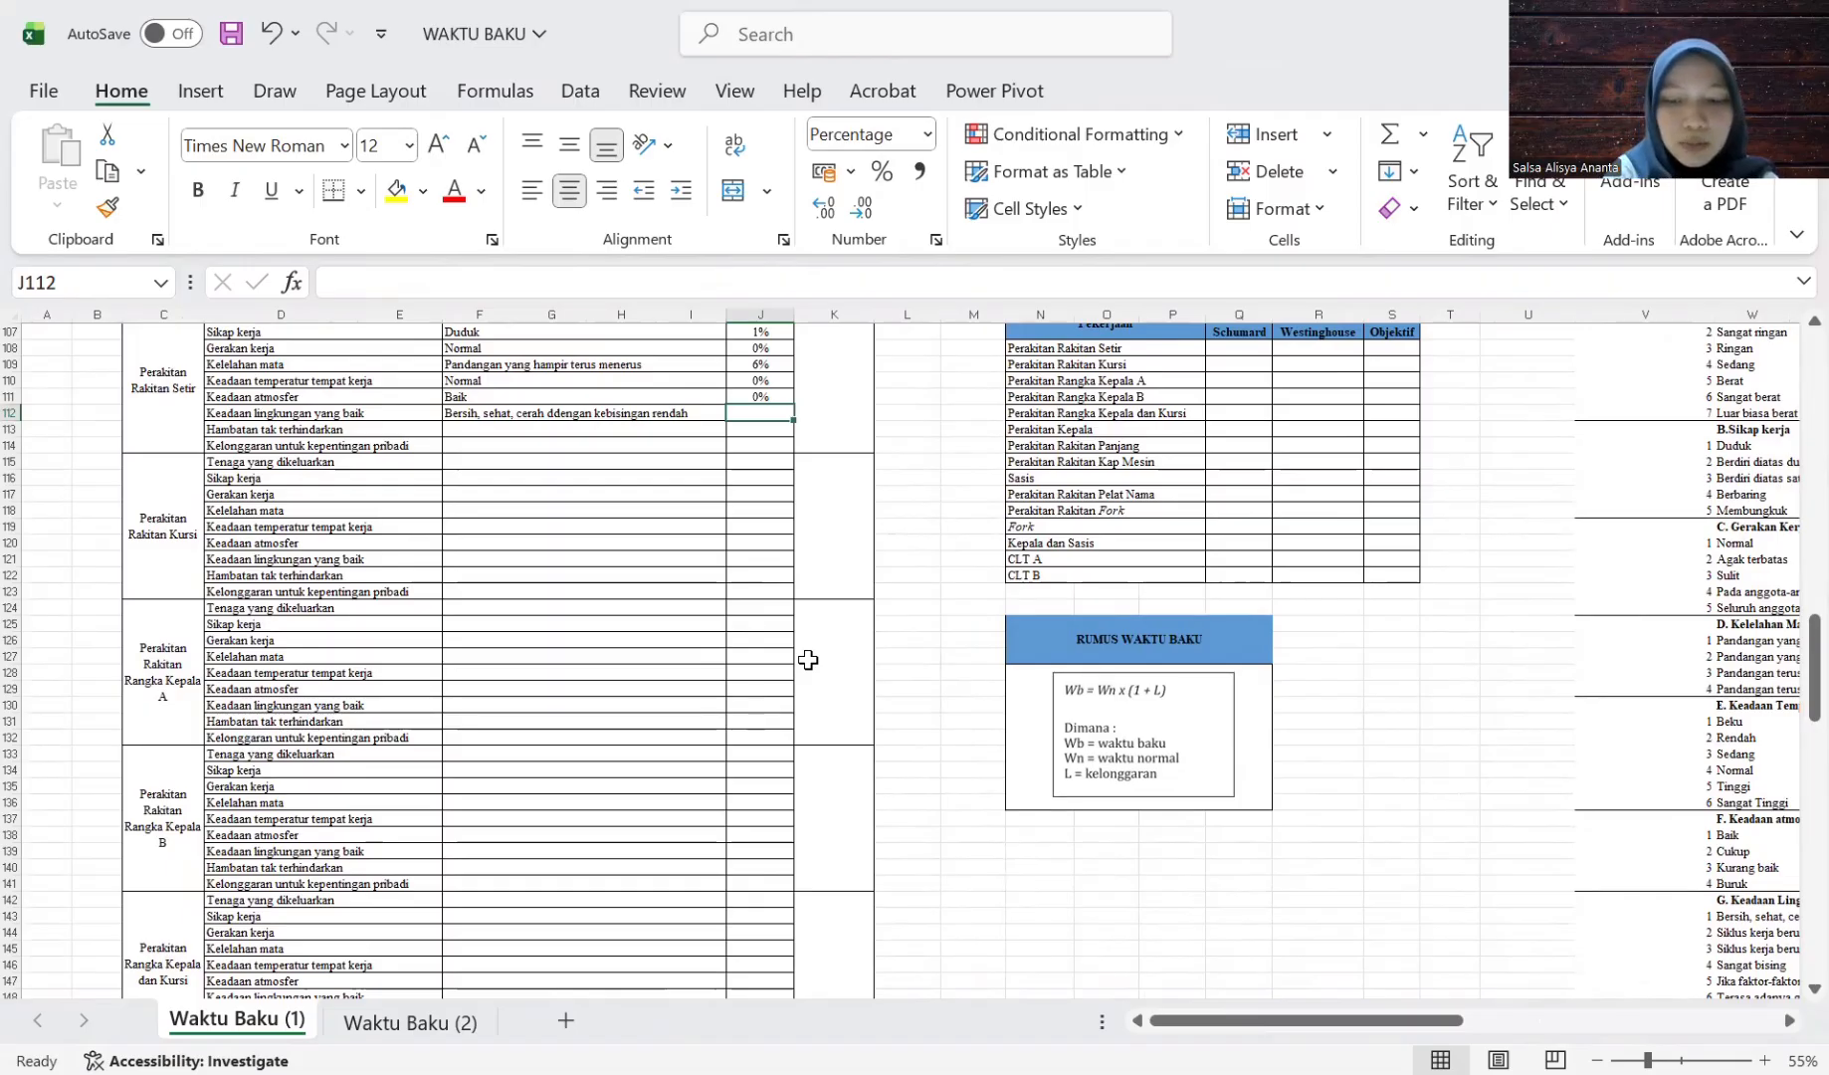
{"action": "type", "text": "0"}
{"action": "key", "text": "Return"}
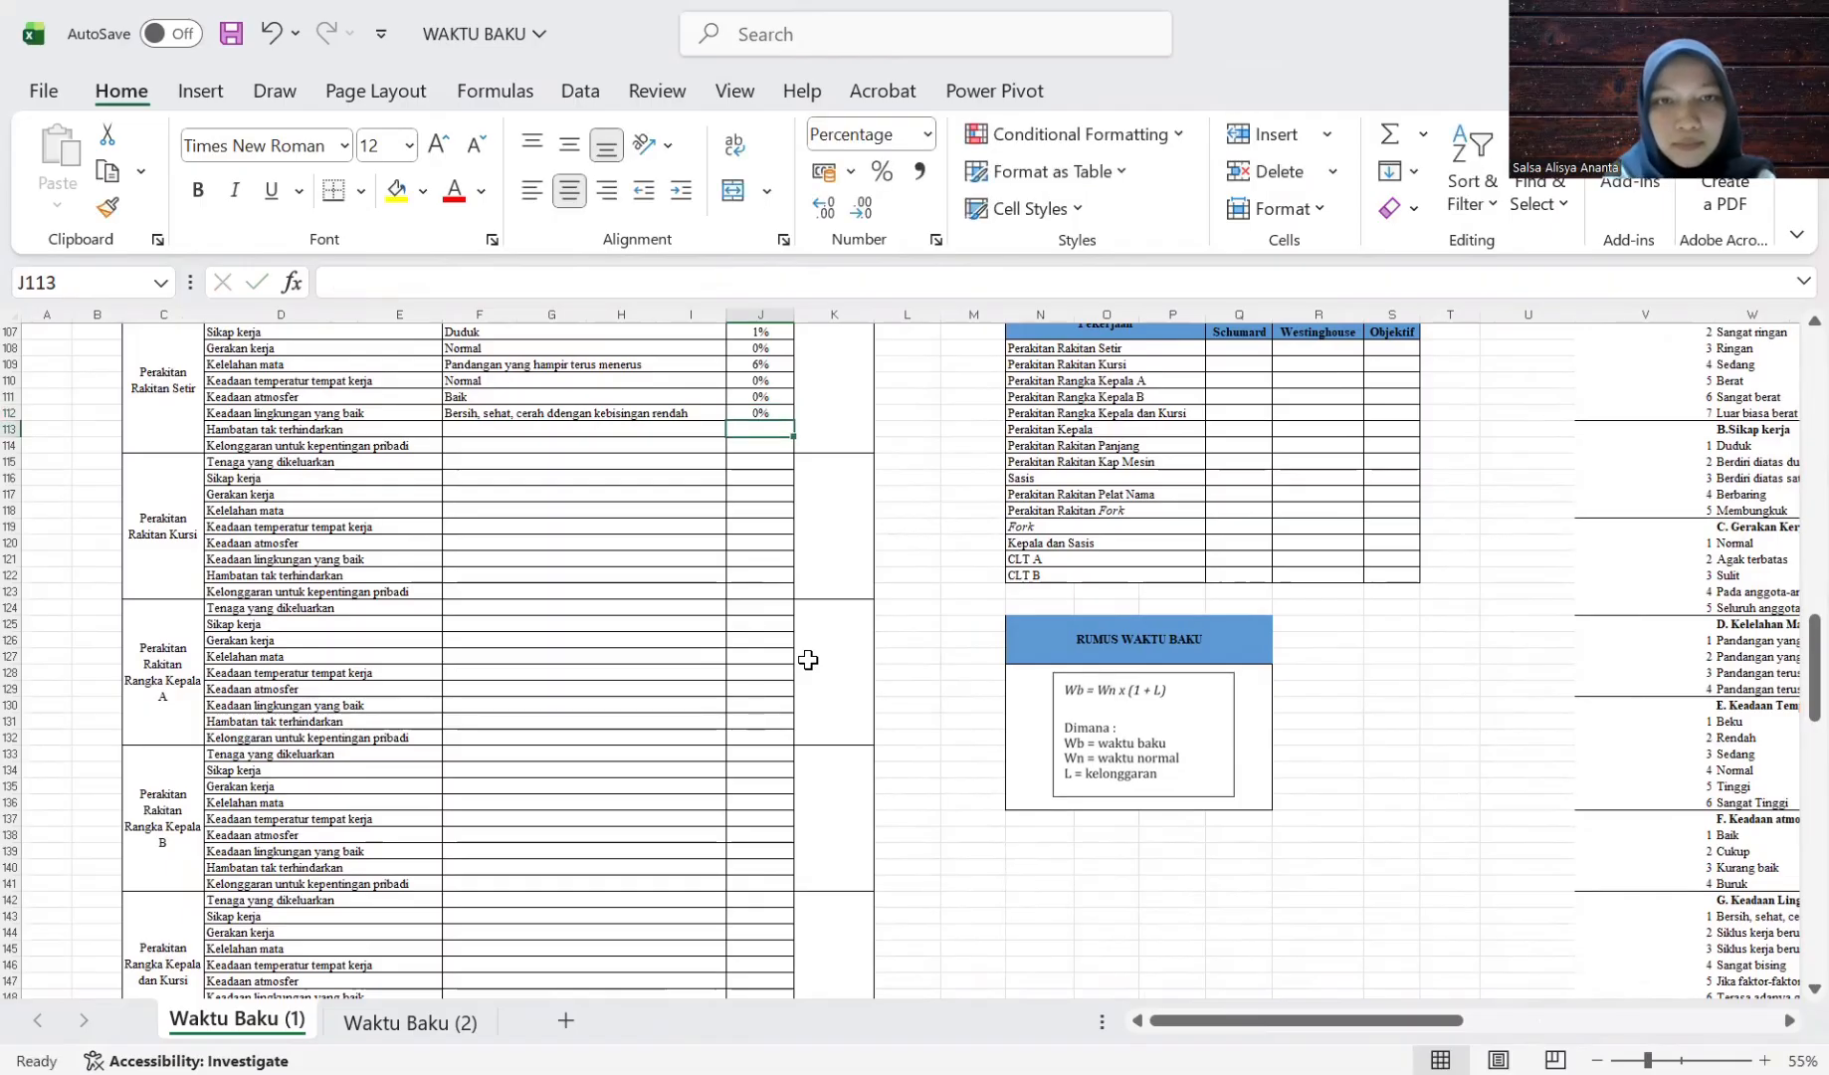
Enter 5% as the Nilai of Hambatan tak terhindarkan for Perakitan Rakitan Setir in J113.
{"action": "key", "text": "Left"}
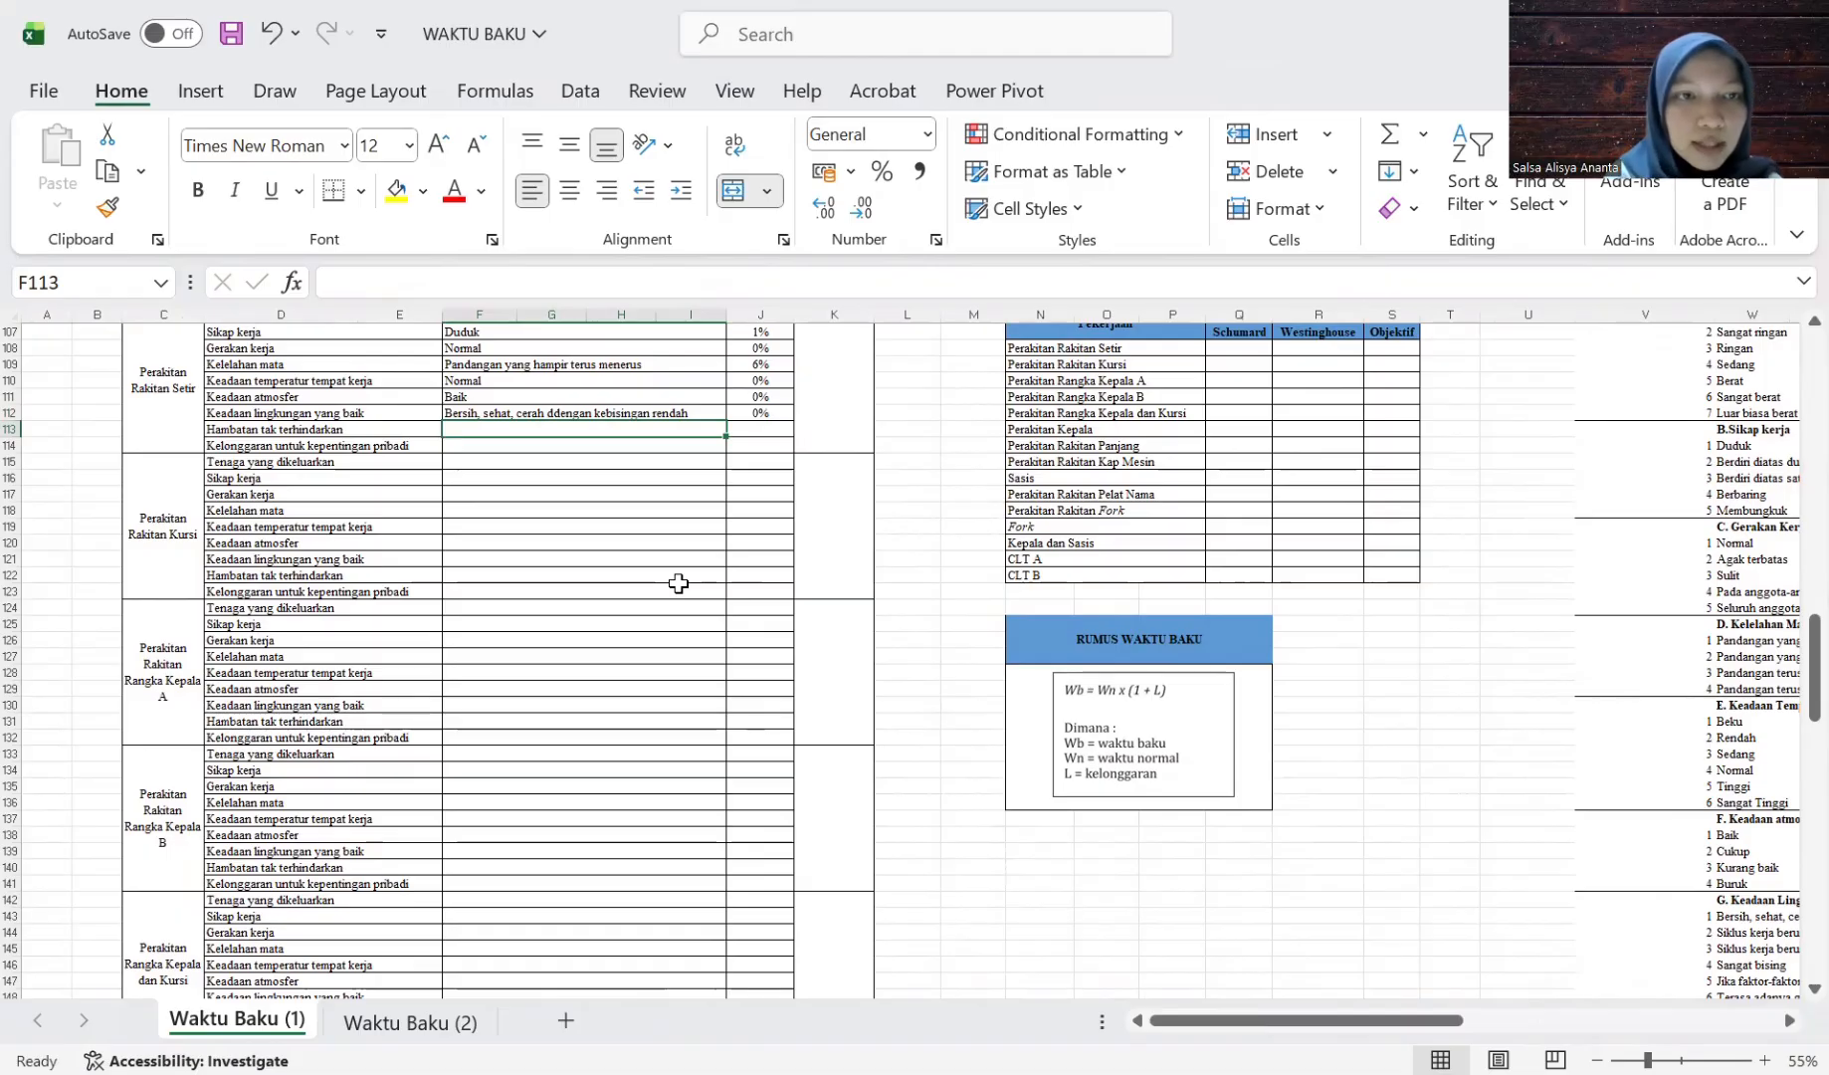
{"action": "scroll", "coordinate": [1266, 675], "scroll_direction": "right", "scroll_amount": 5}
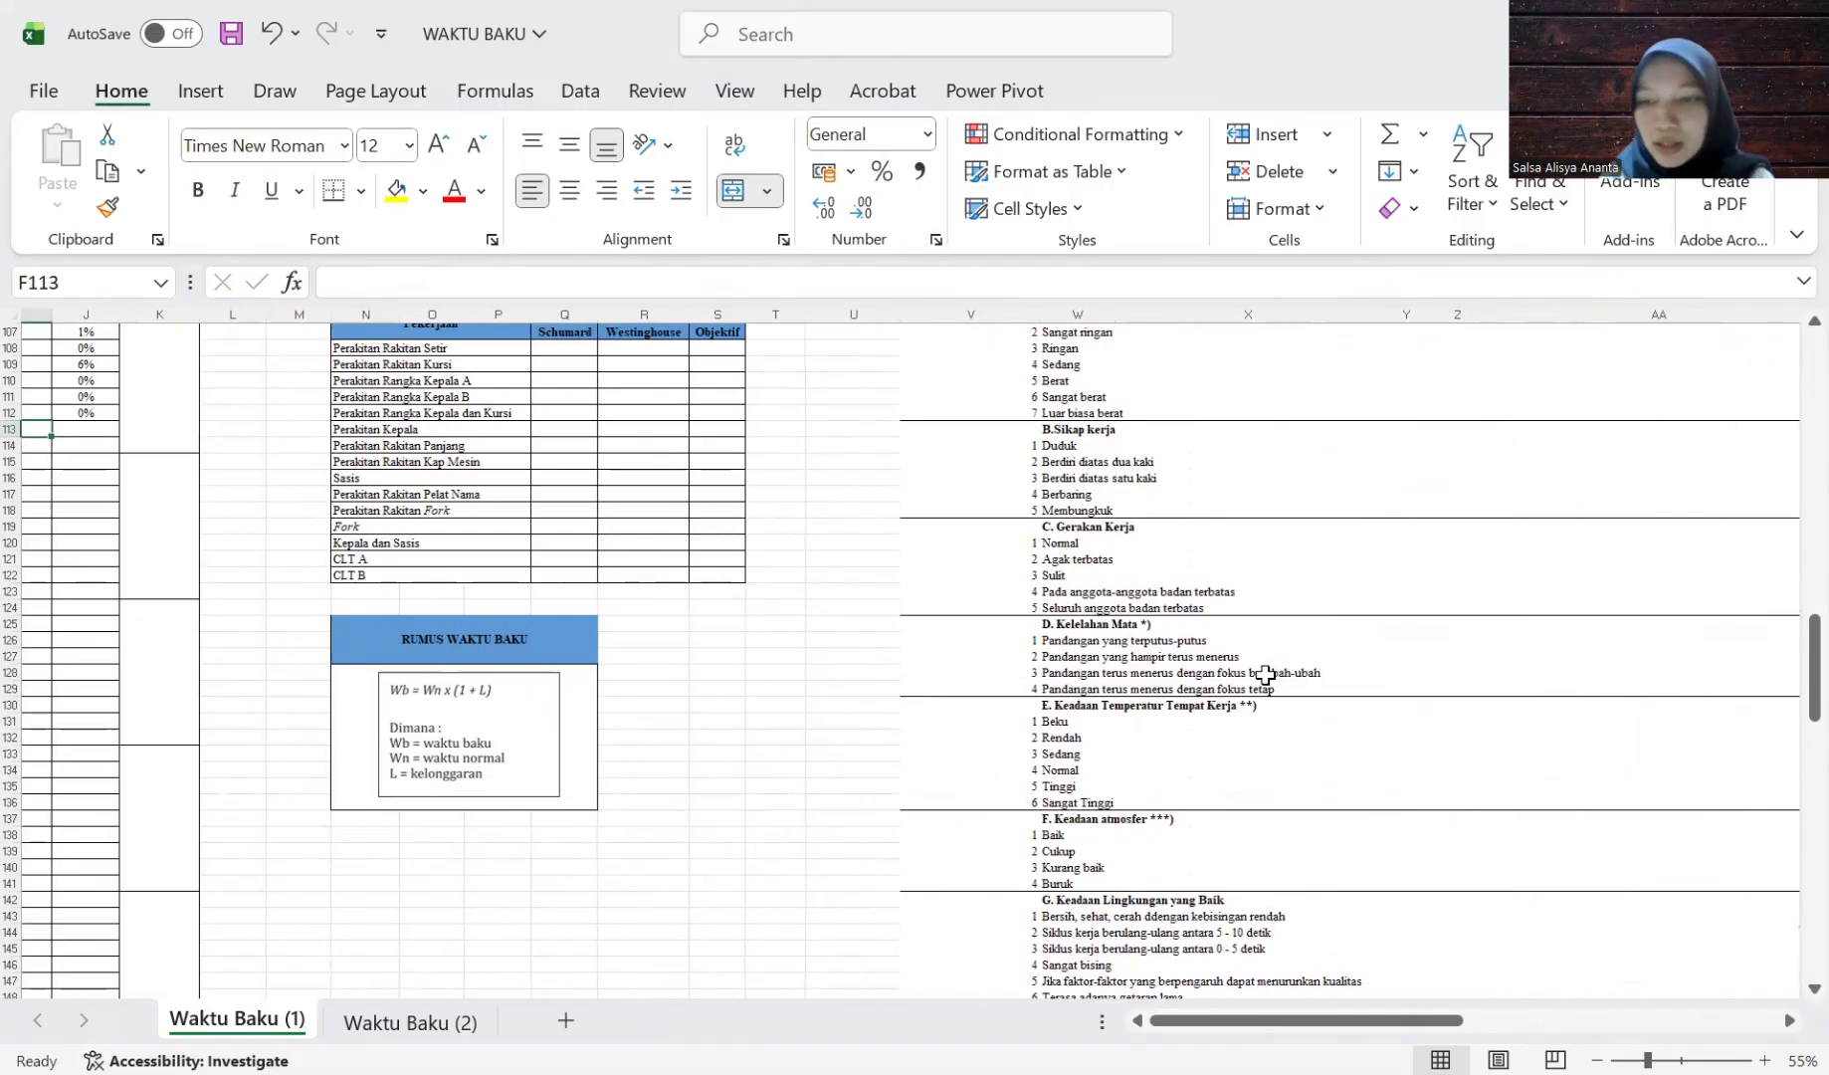
{"action": "scroll", "coordinate": [702, 739], "scroll_direction": "left", "scroll_amount": 5}
{"action": "scroll", "coordinate": [703, 740], "scroll_direction": "up", "scroll_amount": 4}
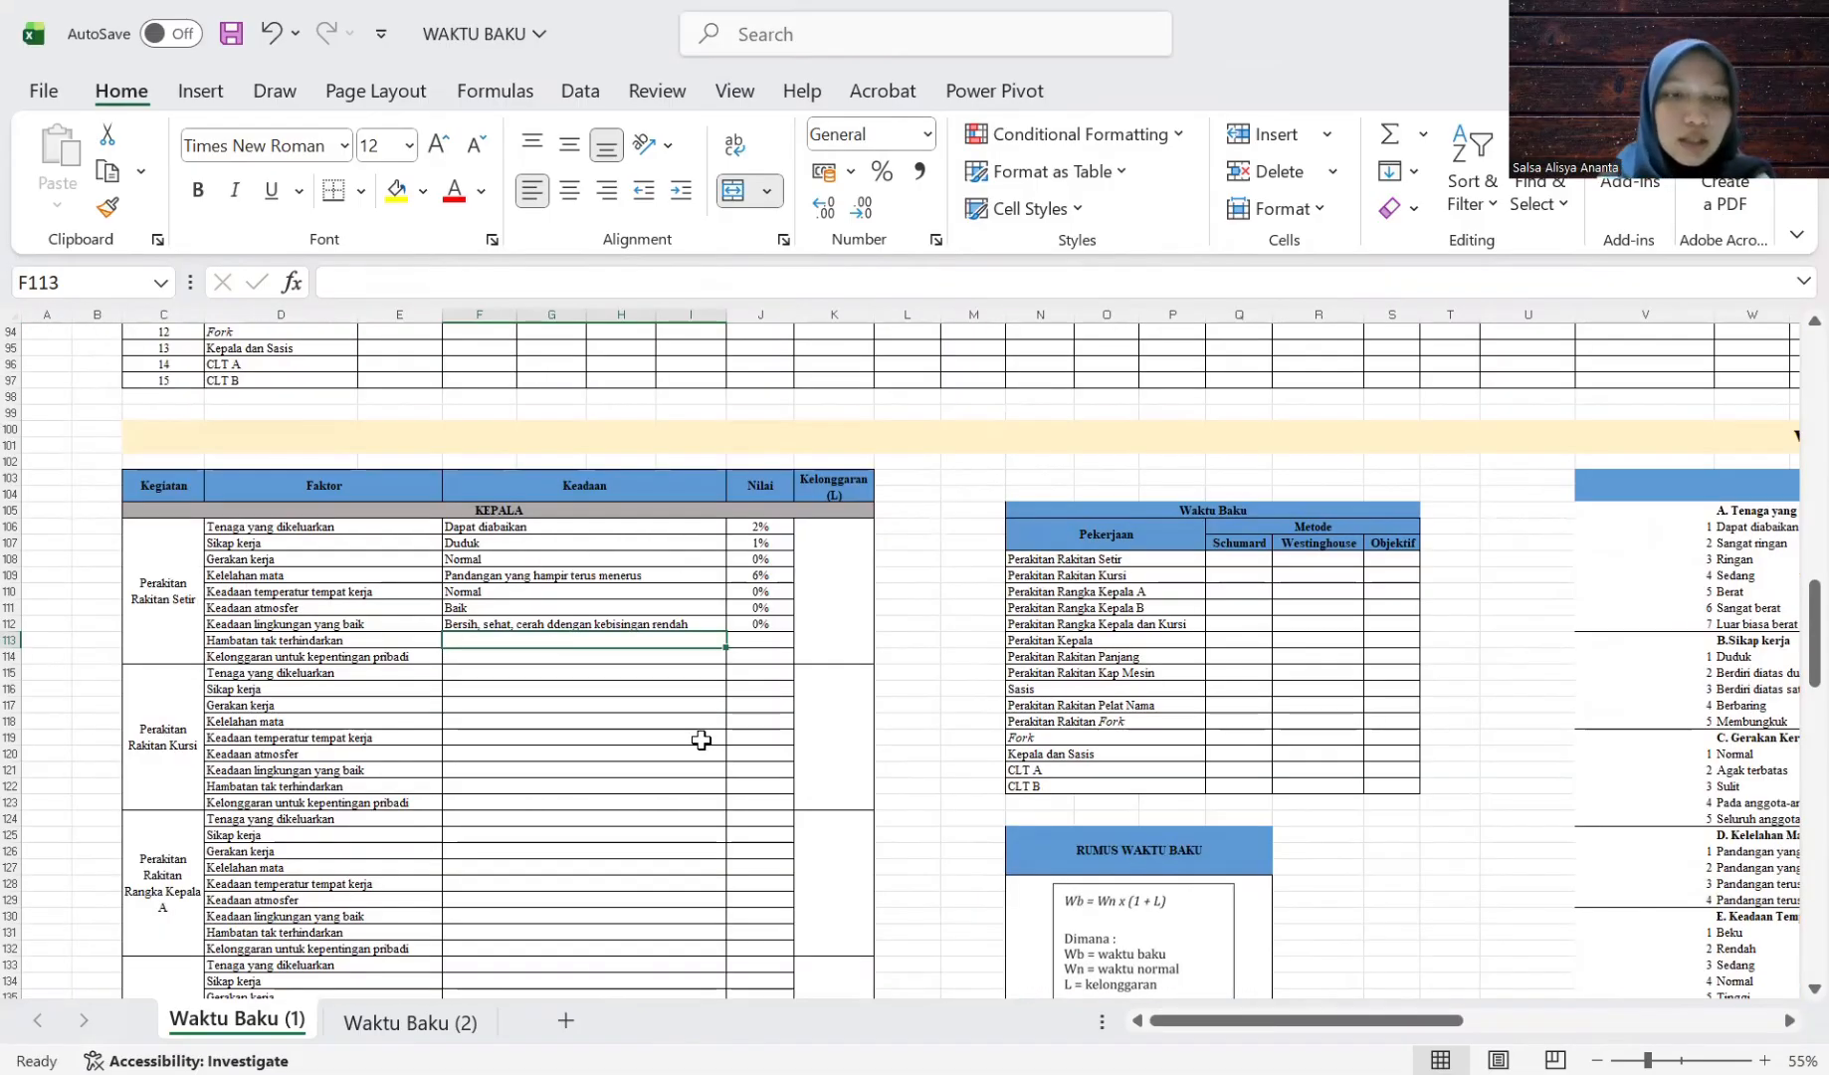
{"action": "key", "text": "Tab"}
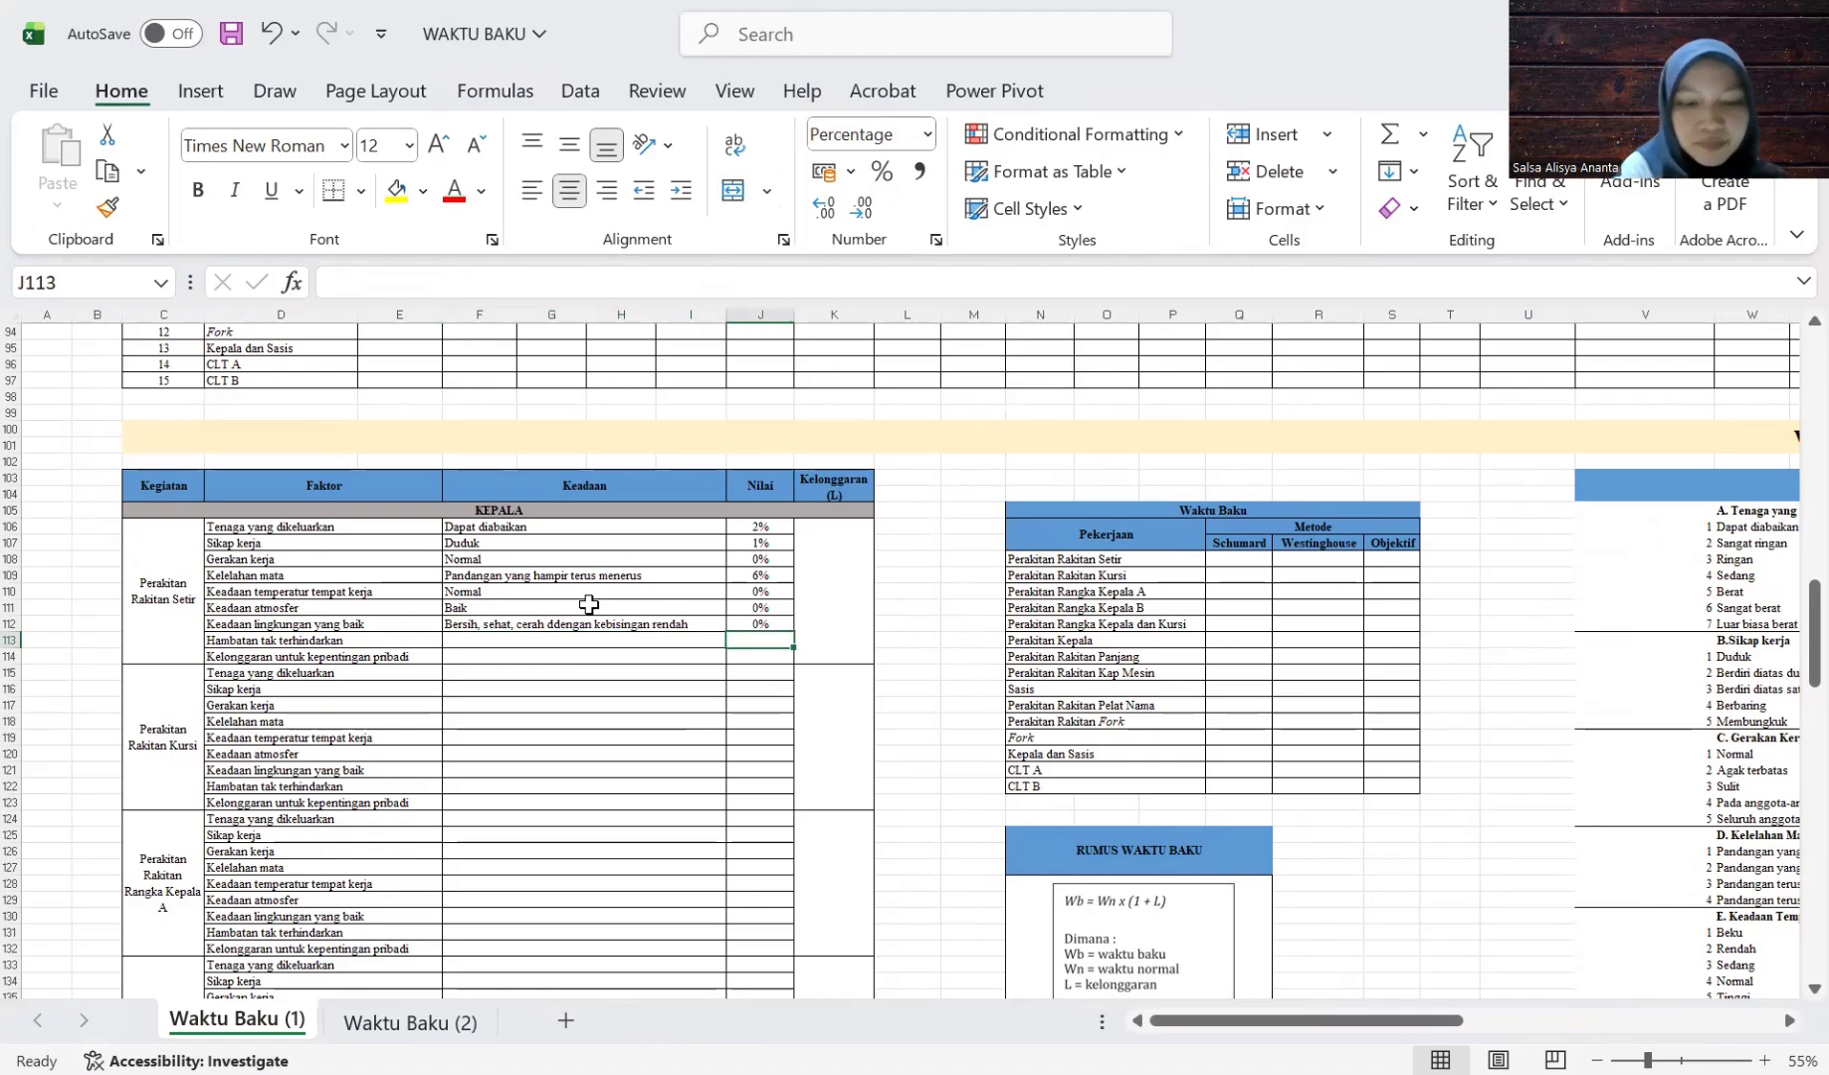
{"action": "type", "text": "5%"}
{"action": "key", "text": "Return"}
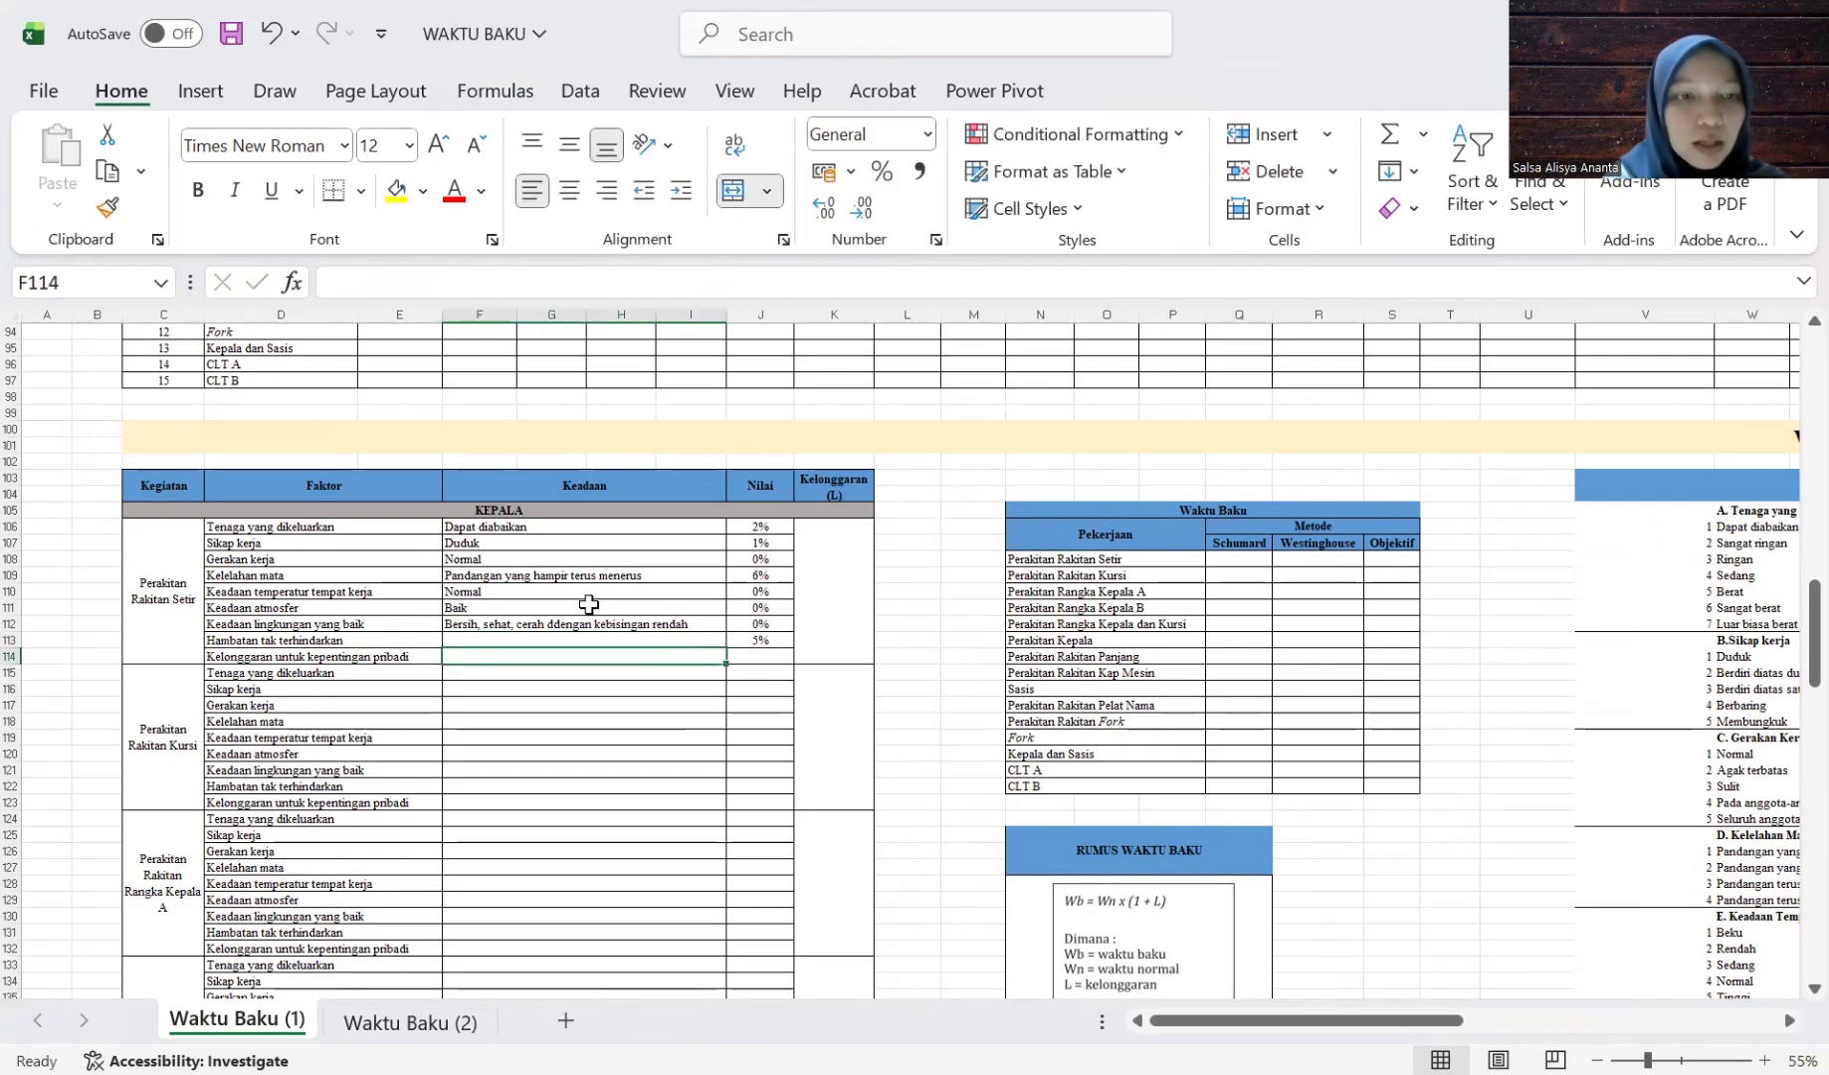
Check the personal-needs allowance in the Faktor table and enter Wanita muda as the Keadaan of Kelonggaran untuk kepentingan pribadi in F114.
{"action": "scroll", "coordinate": [667, 703], "scroll_direction": "right", "scroll_amount": 10}
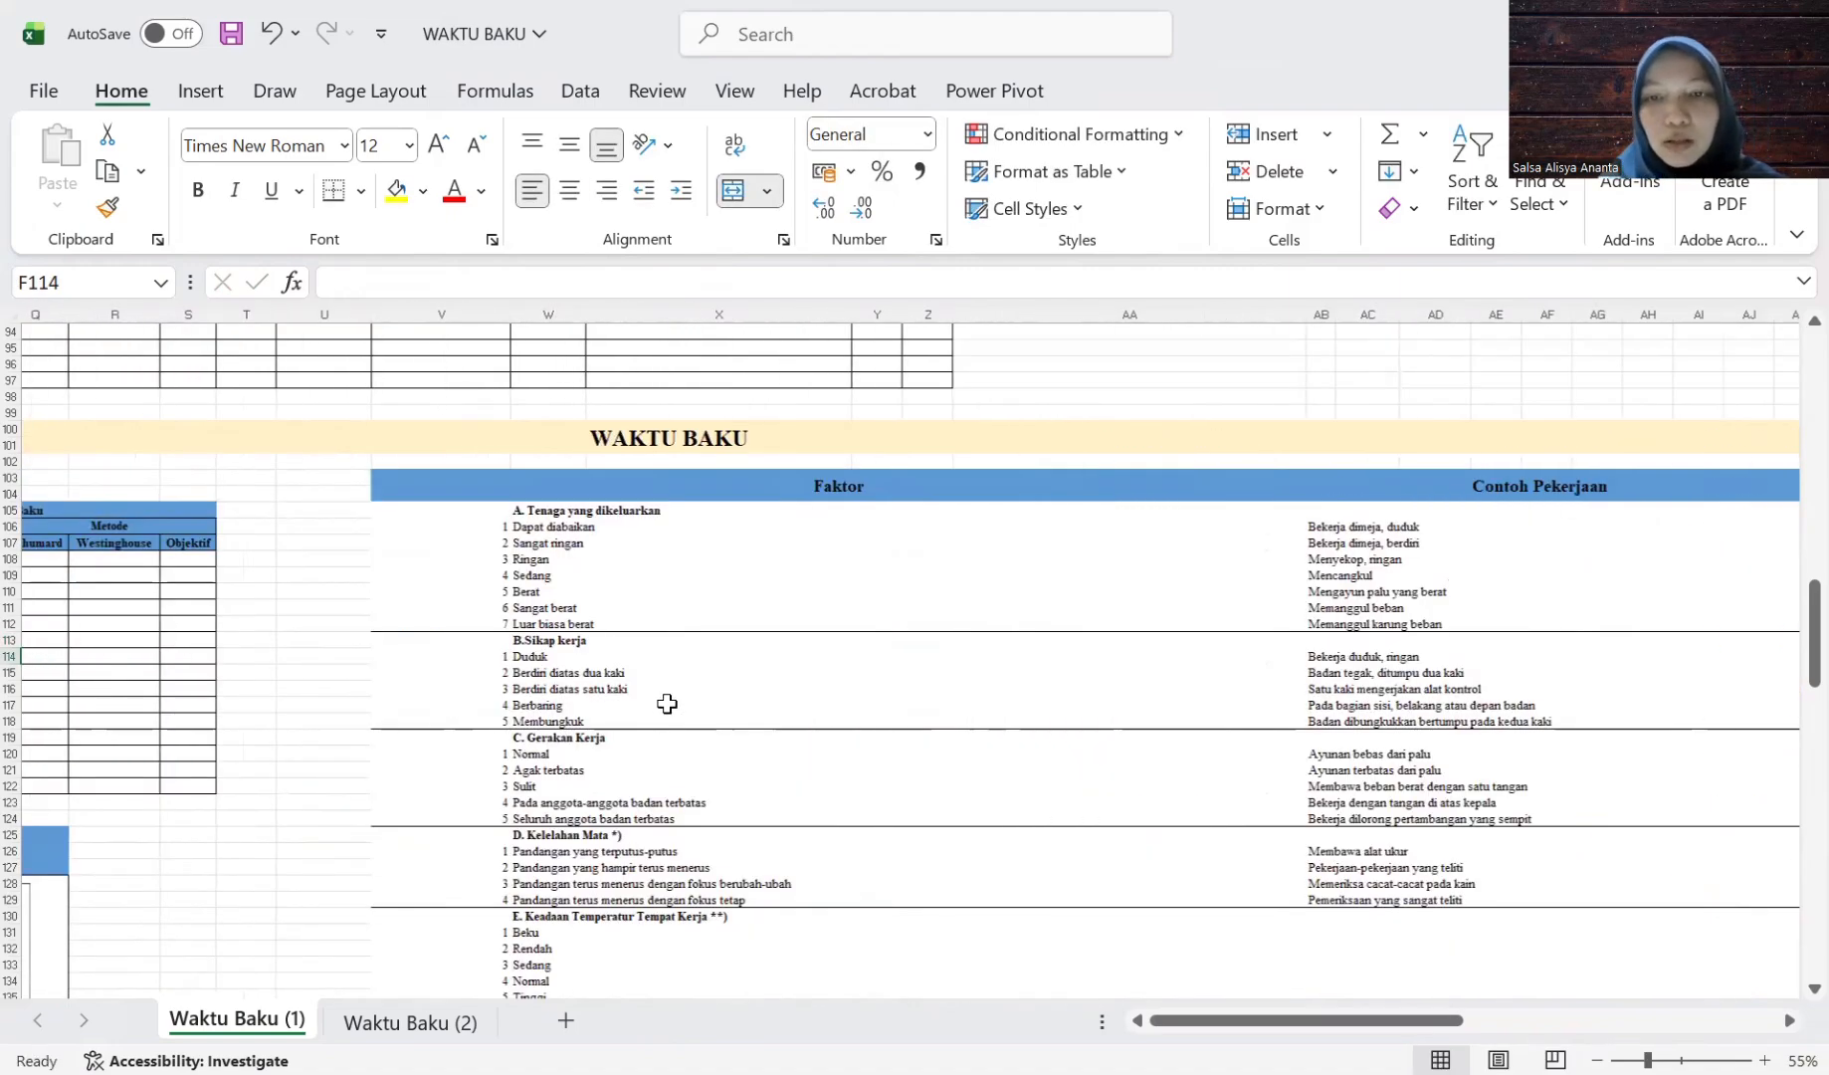
{"action": "scroll", "coordinate": [667, 704], "scroll_direction": "down", "scroll_amount": 7}
{"action": "scroll", "coordinate": [848, 806], "scroll_direction": "right", "scroll_amount": 3}
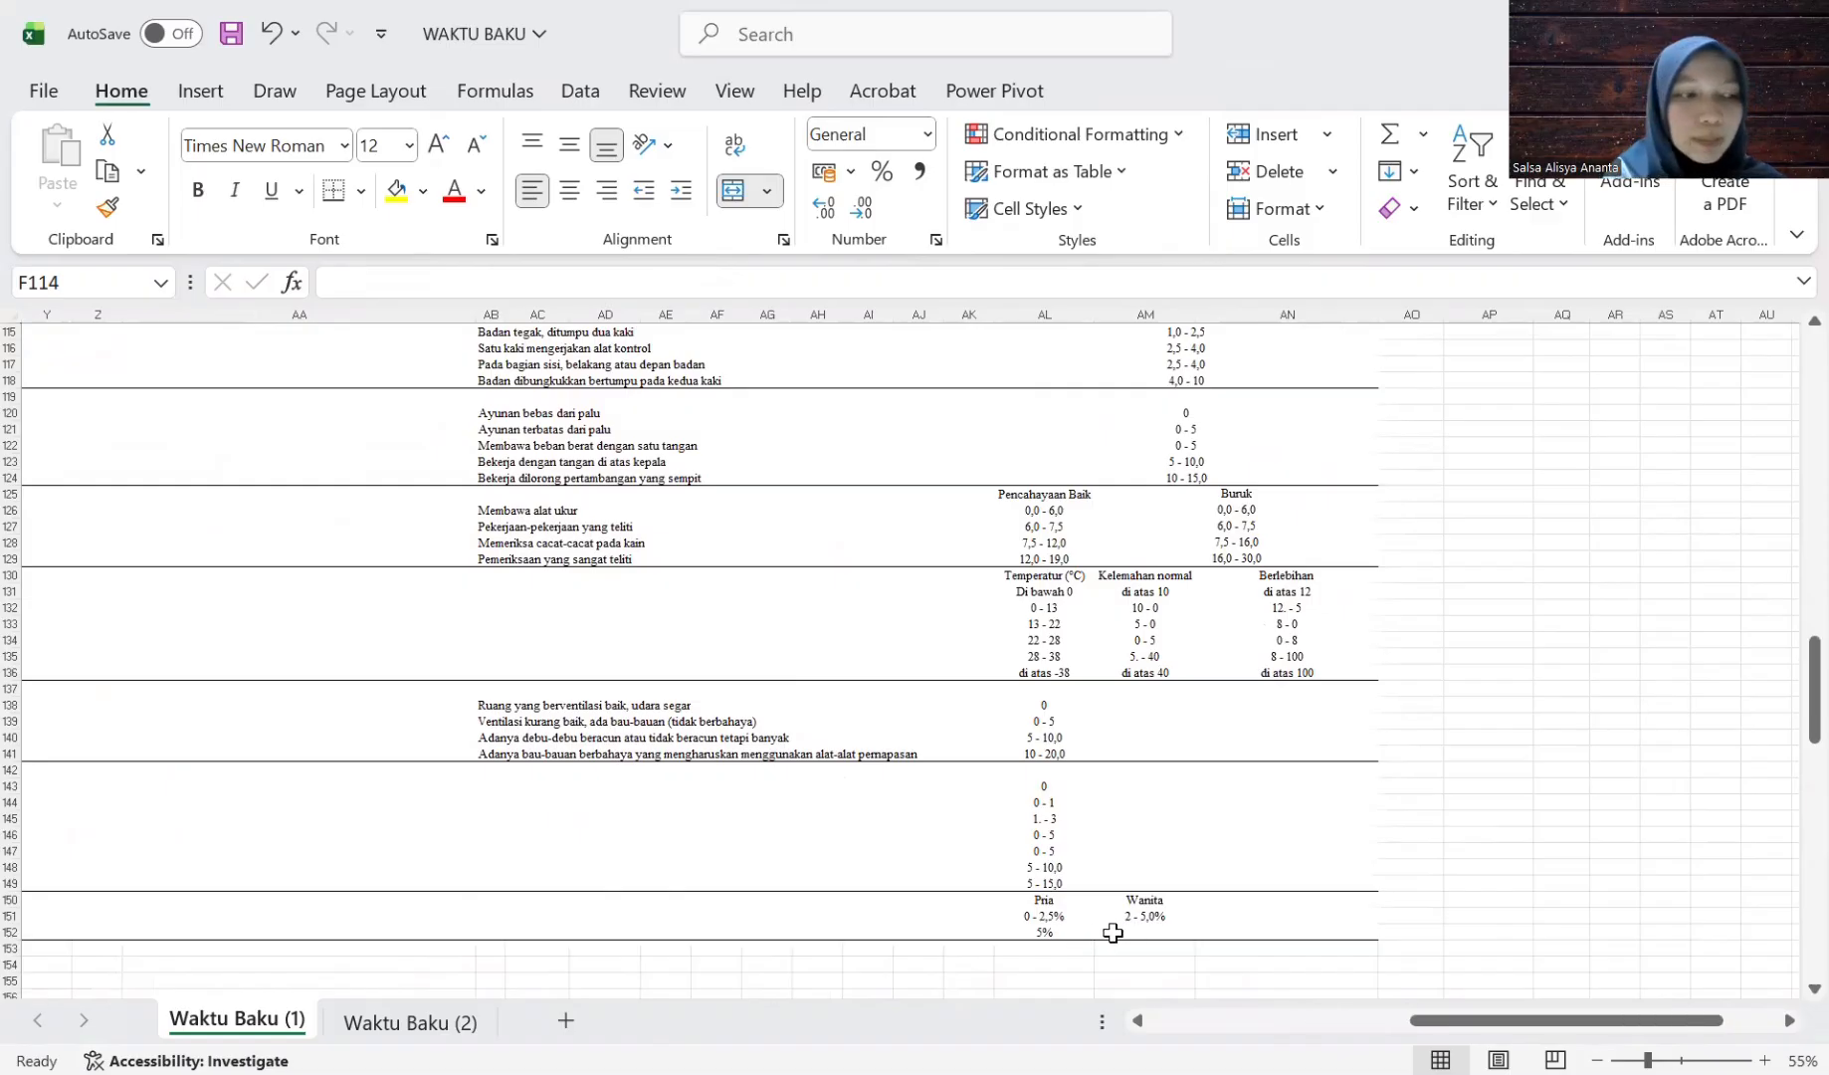
{"action": "scroll", "coordinate": [726, 880], "scroll_direction": "left", "scroll_amount": 10}
{"action": "scroll", "coordinate": [725, 882], "scroll_direction": "up", "scroll_amount": 5}
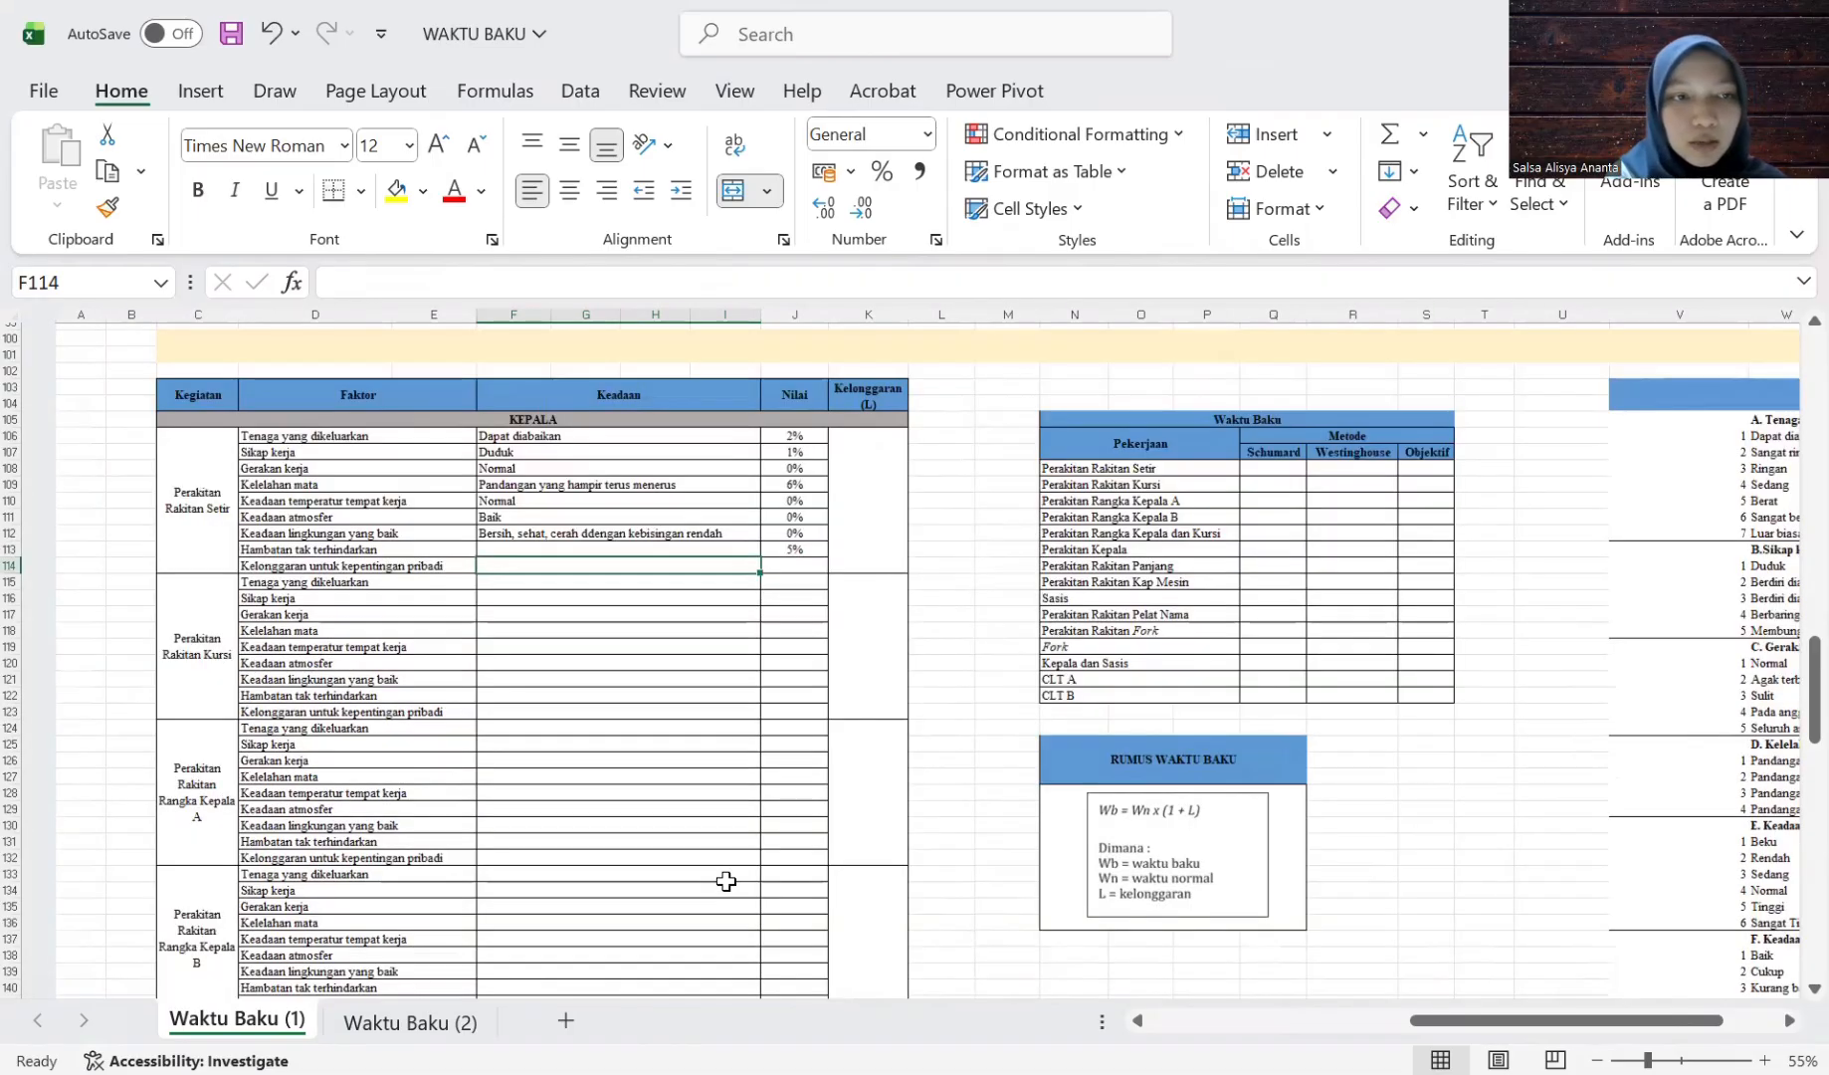
{"action": "scroll", "coordinate": [683, 626], "scroll_direction": "up", "scroll_amount": 1}
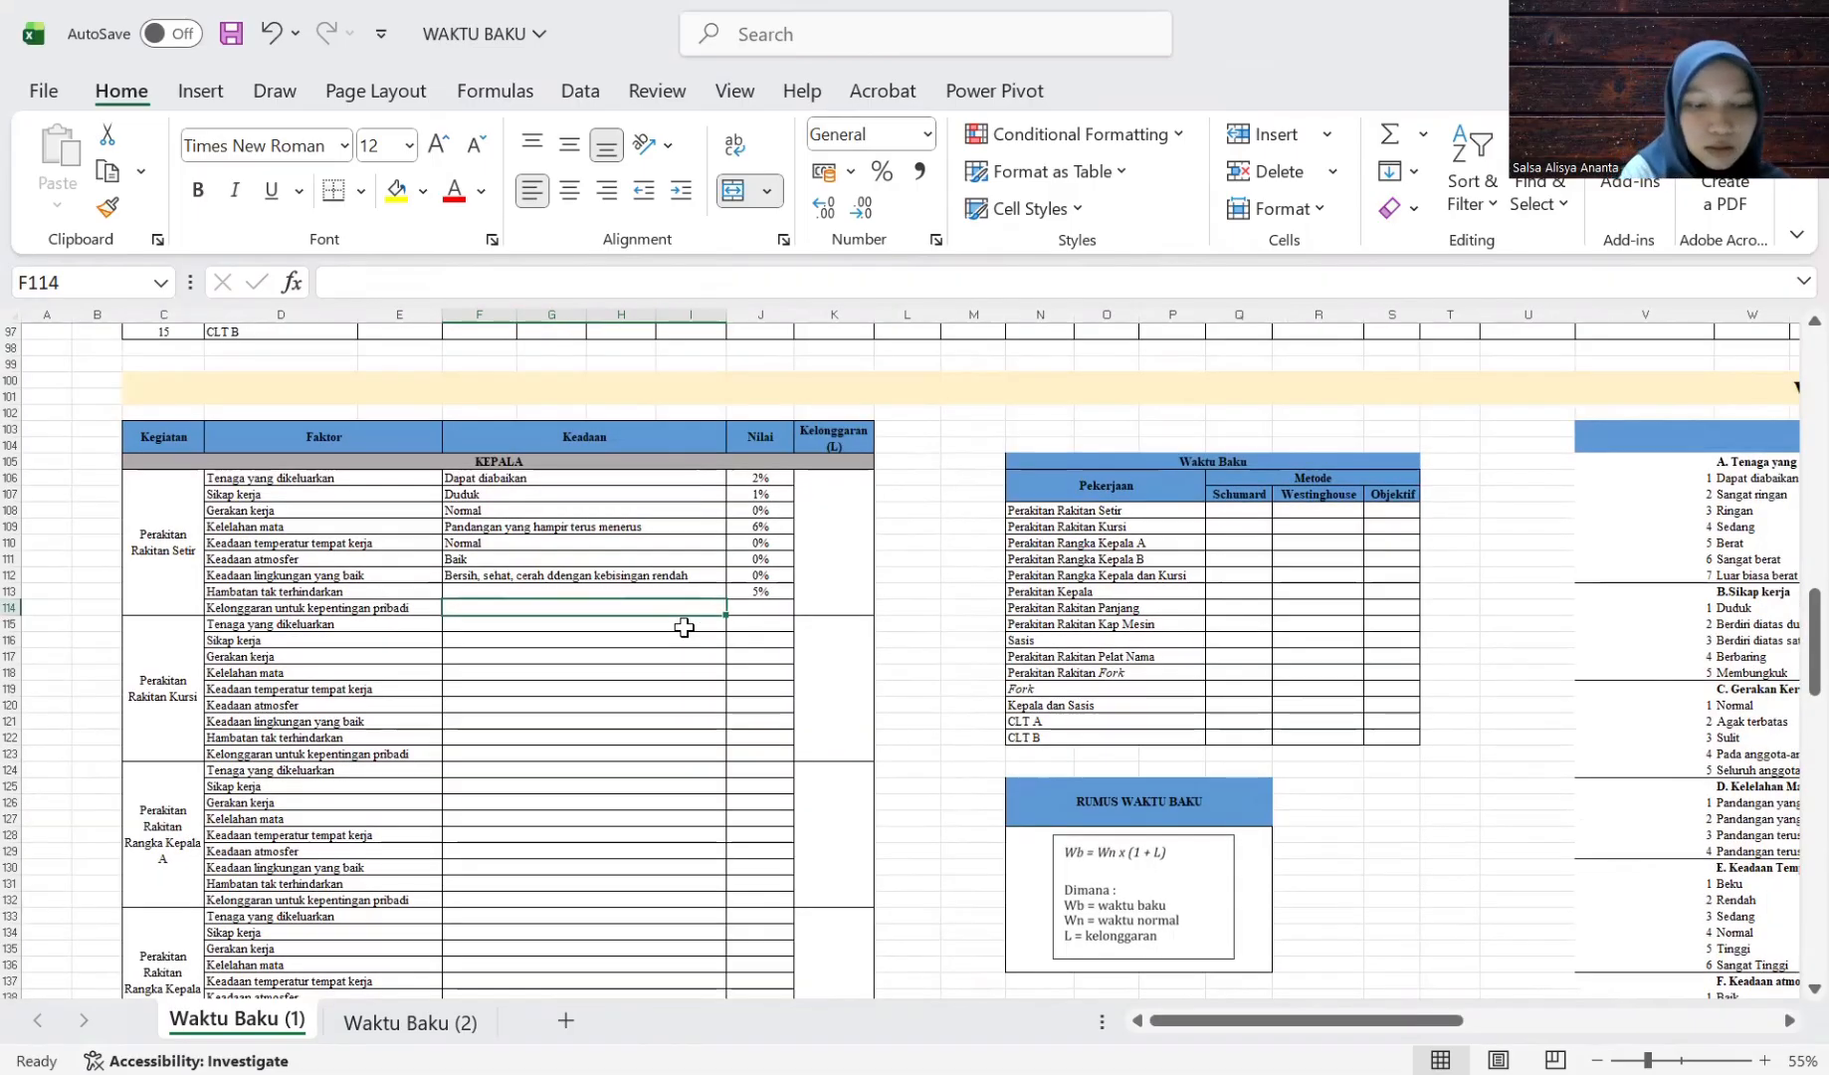
{"action": "type", "text": "Wanit"}
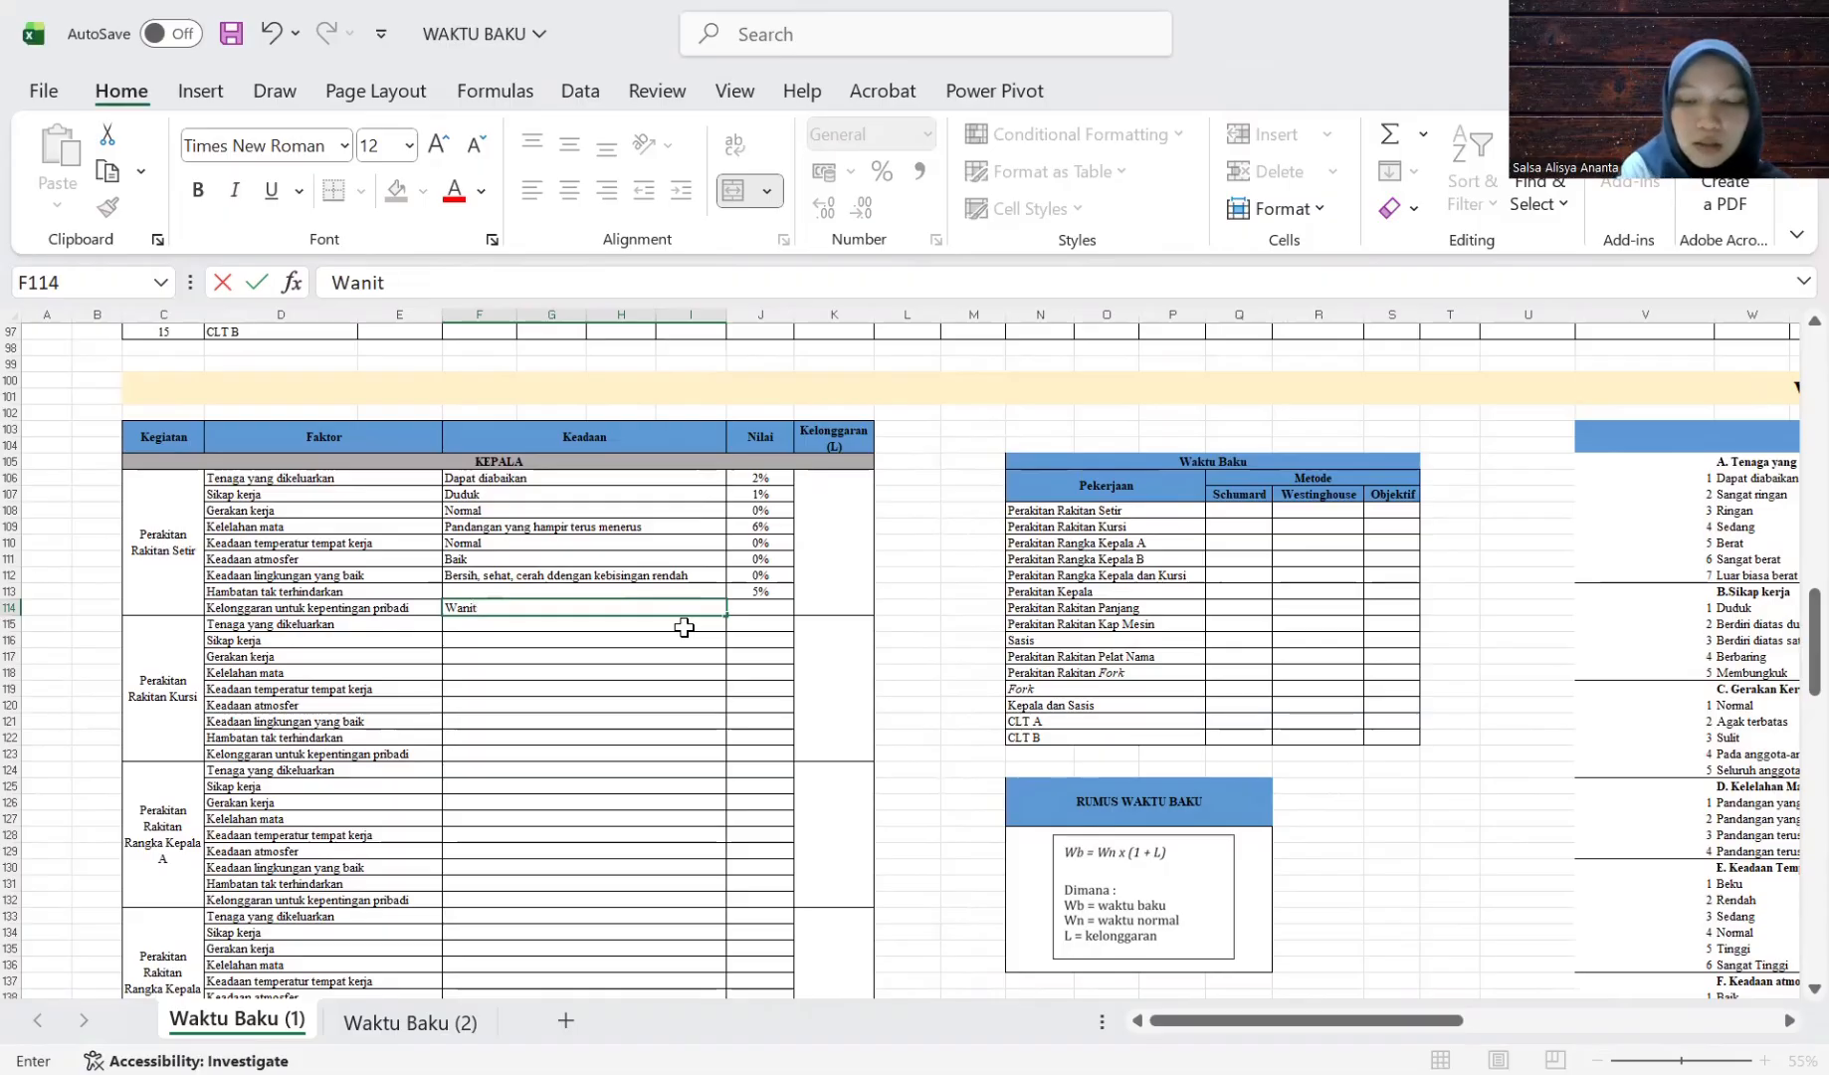
{"action": "type", "text": "a muda"}
{"action": "key", "text": "Return"}
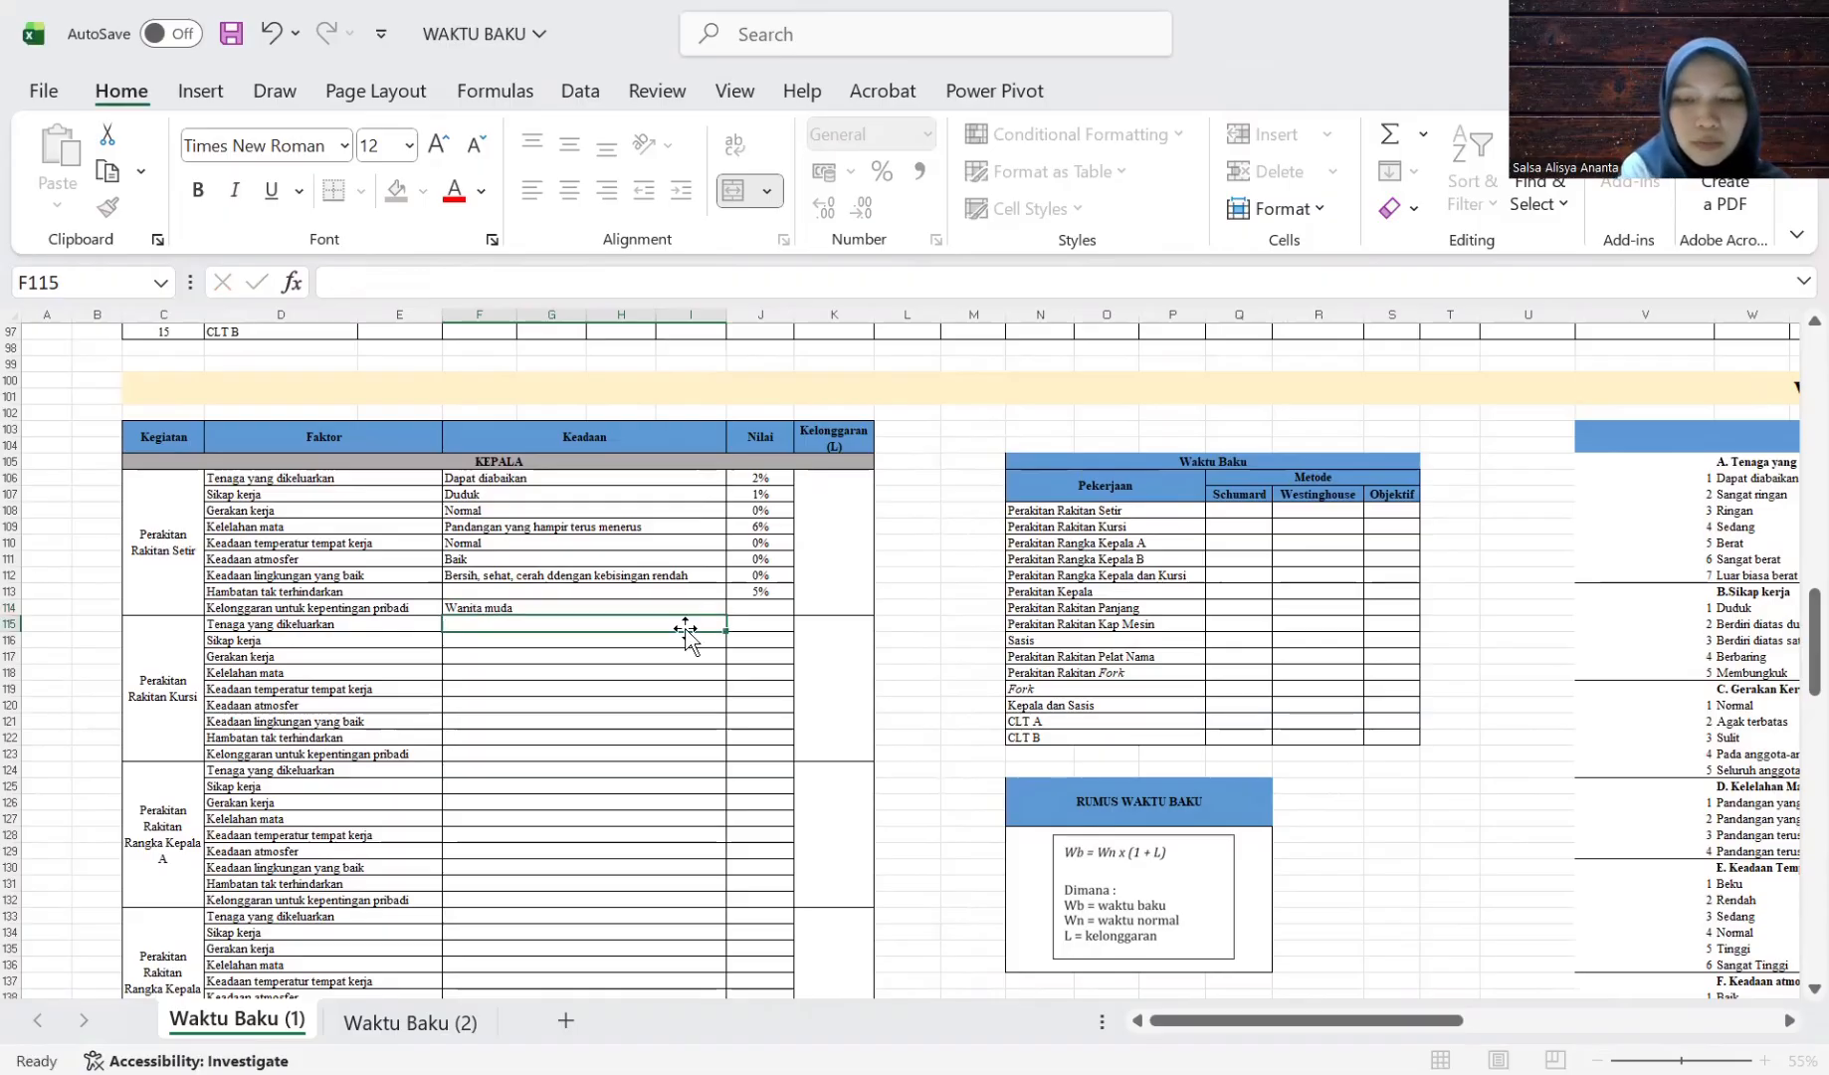
Enter 2% as the Nilai of Kelonggaran untuk kepentingan pribadi for Perakitan Rakitan Setir in J114.
{"action": "key", "text": "Up"}
{"action": "key", "text": "Right"}
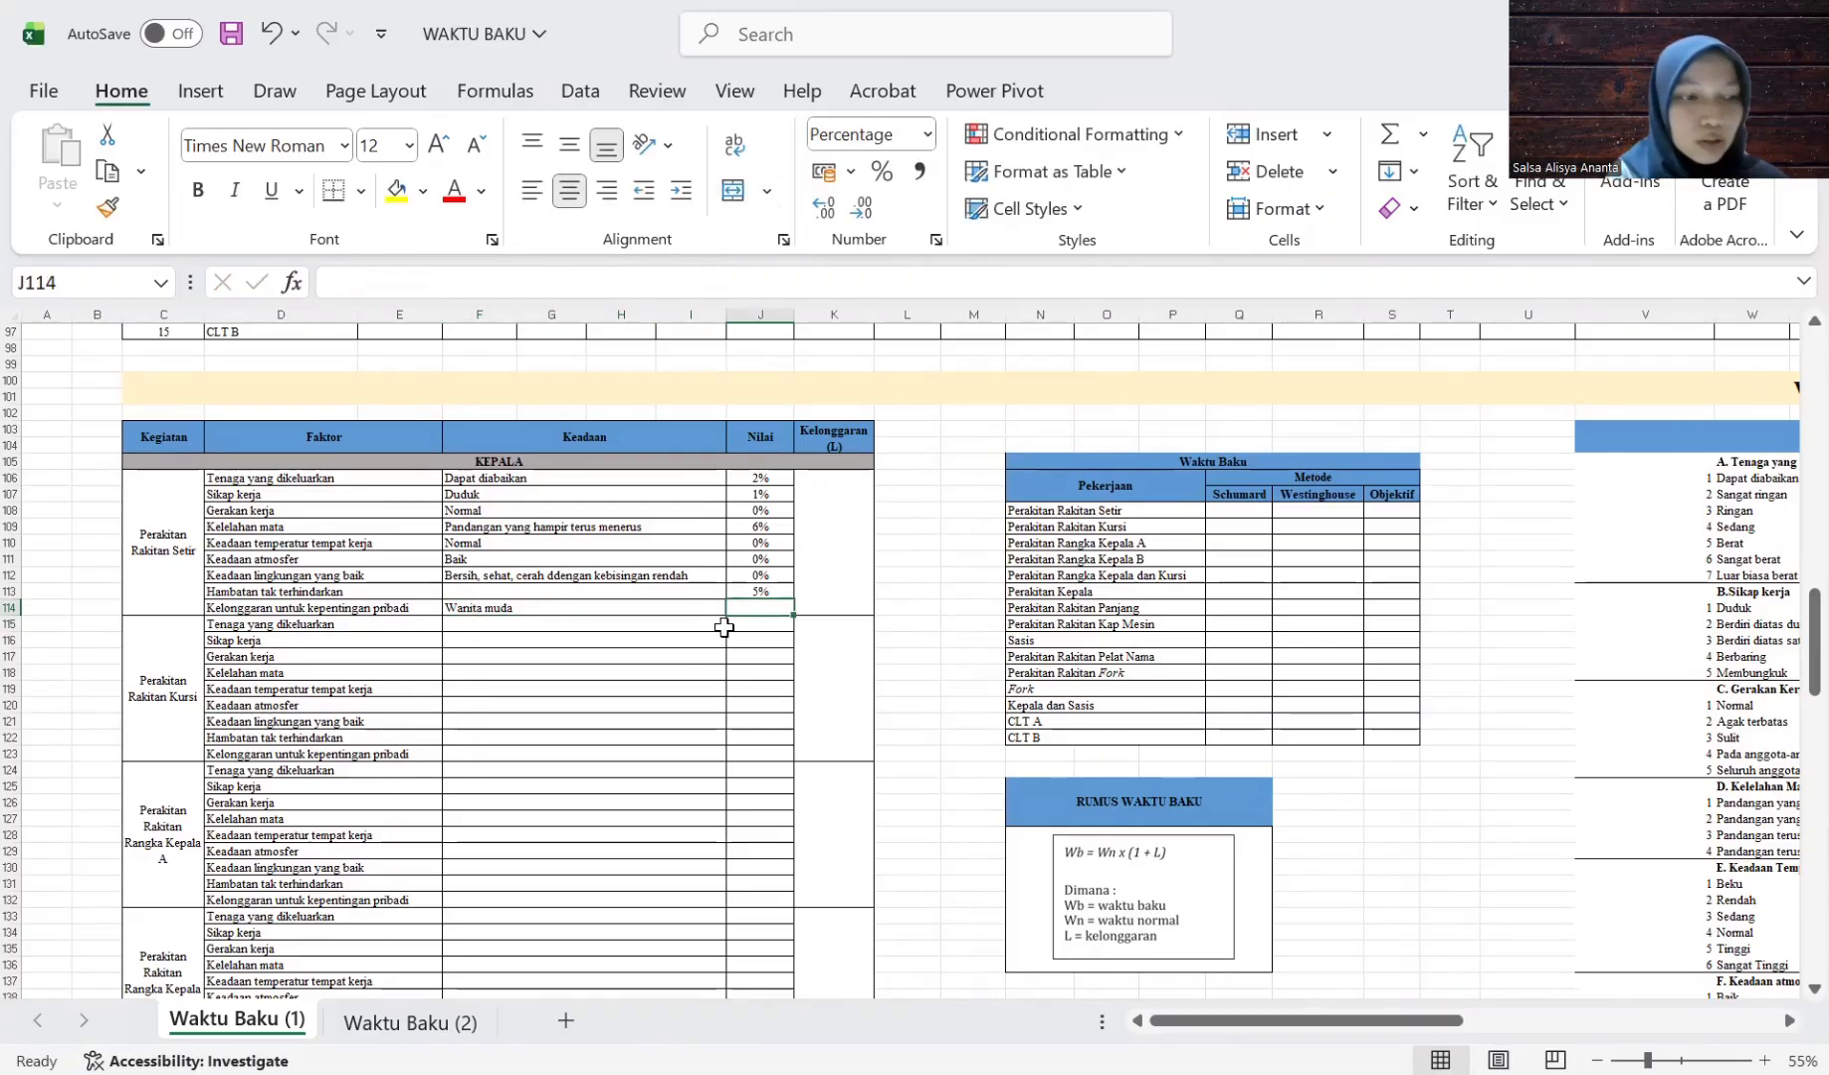
{"action": "type", "text": "2"}
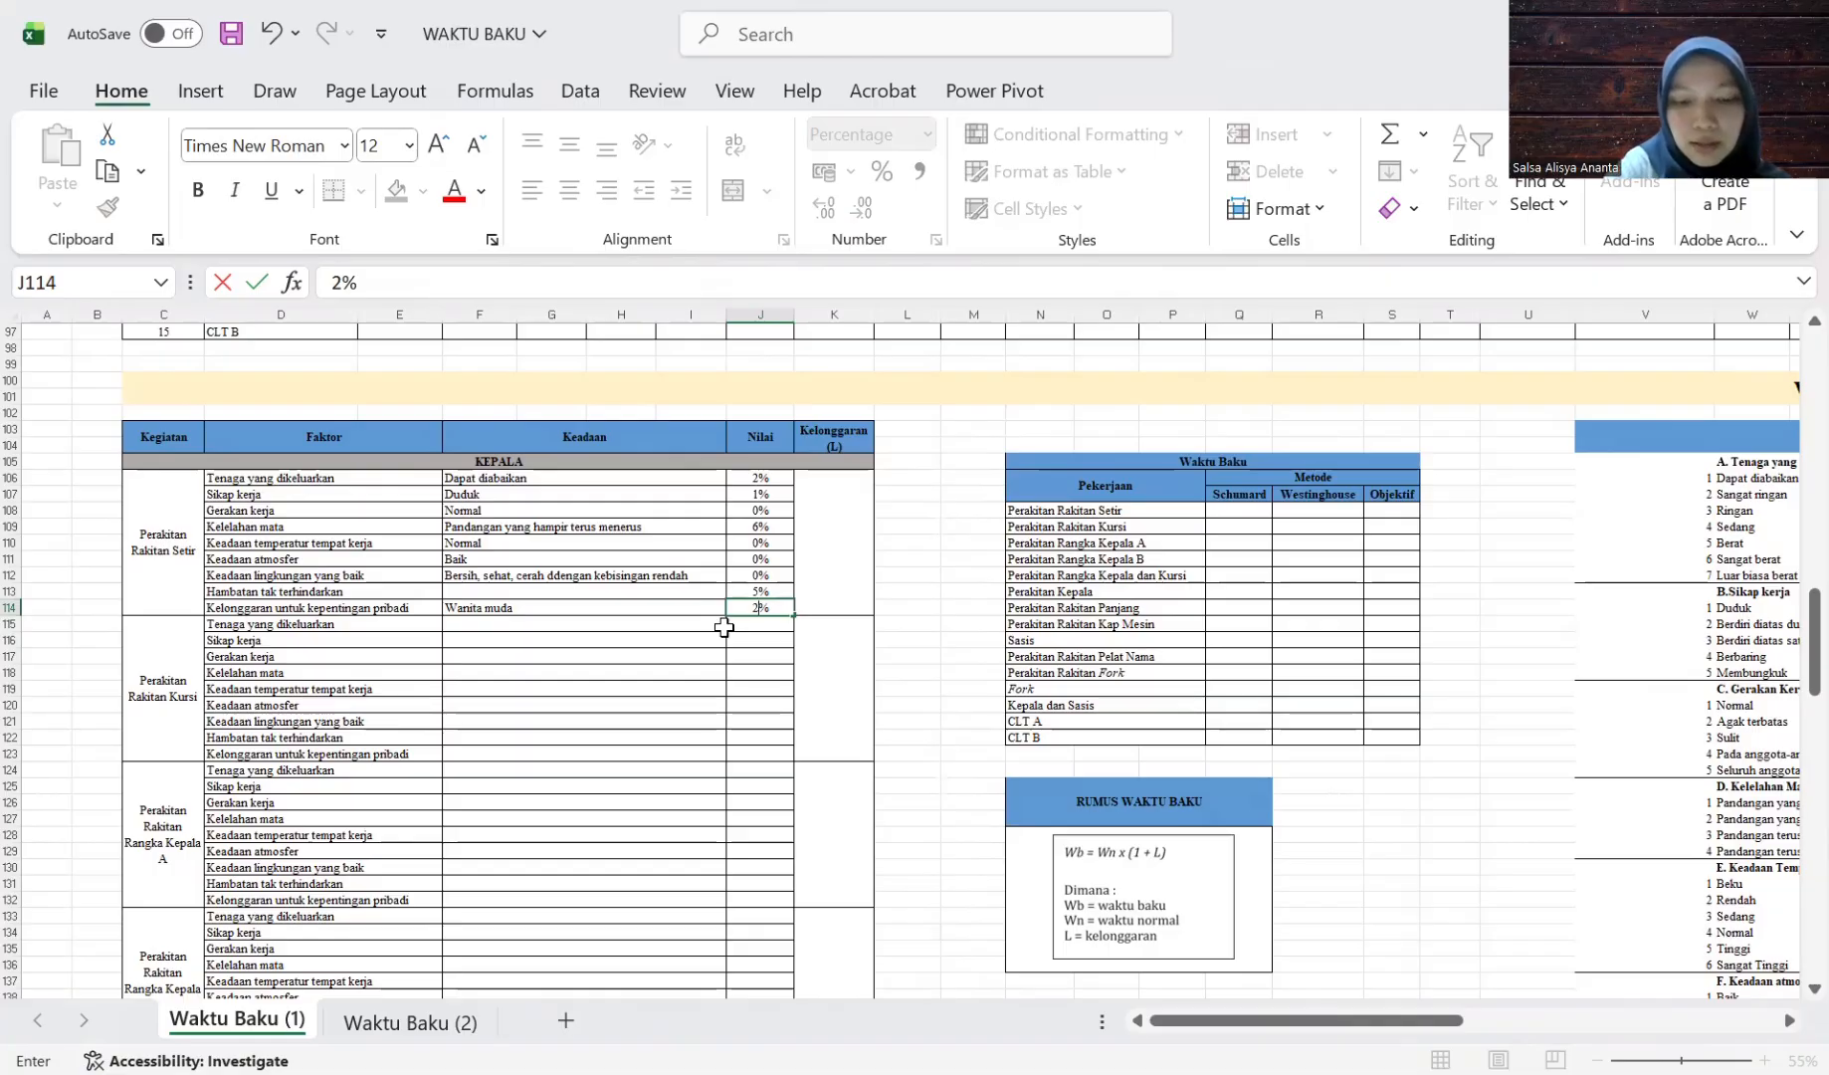
{"action": "key", "text": "Return"}
Calculate the Kelonggaran (L) of Perakitan Rakitan Setir in K106 by summing its Nilai cells J106 to J114.
{"action": "key", "text": "Right"}
{"action": "key", "text": "Up"}
{"action": "type", "text": "="}
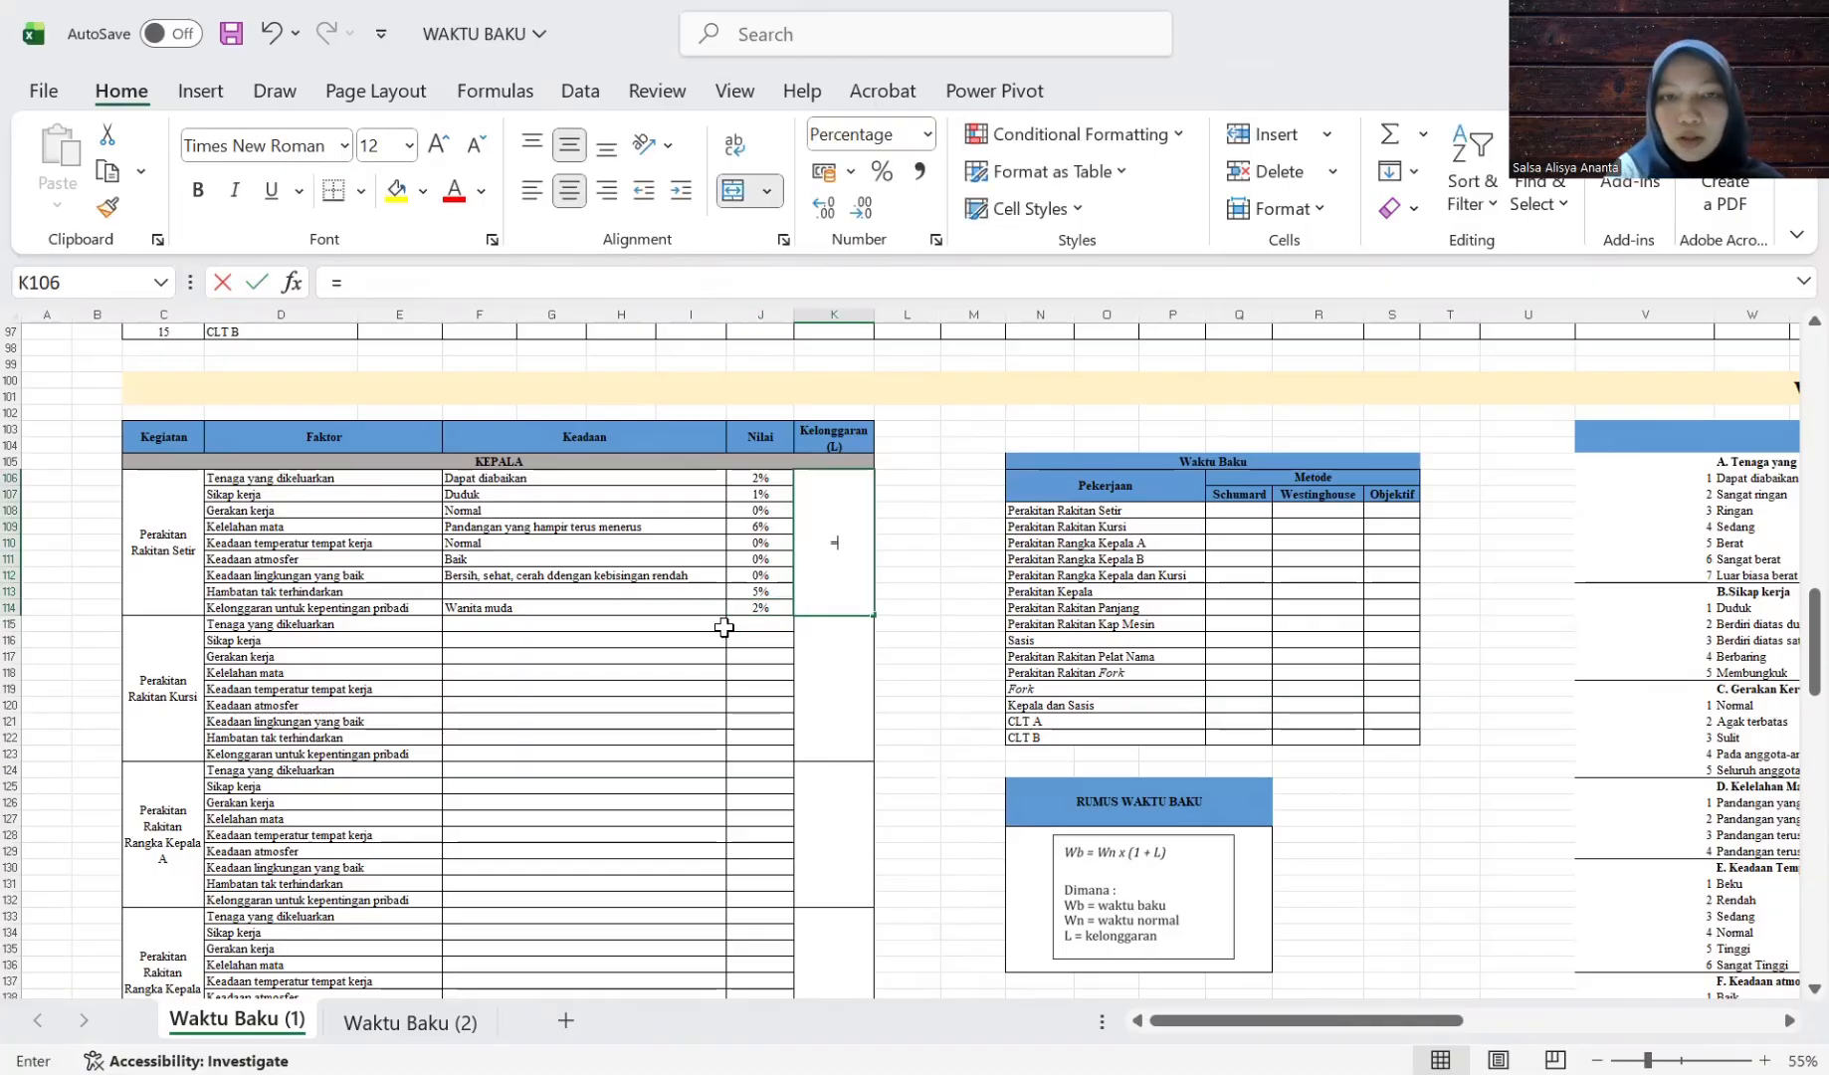
{"action": "type", "text": "s"}
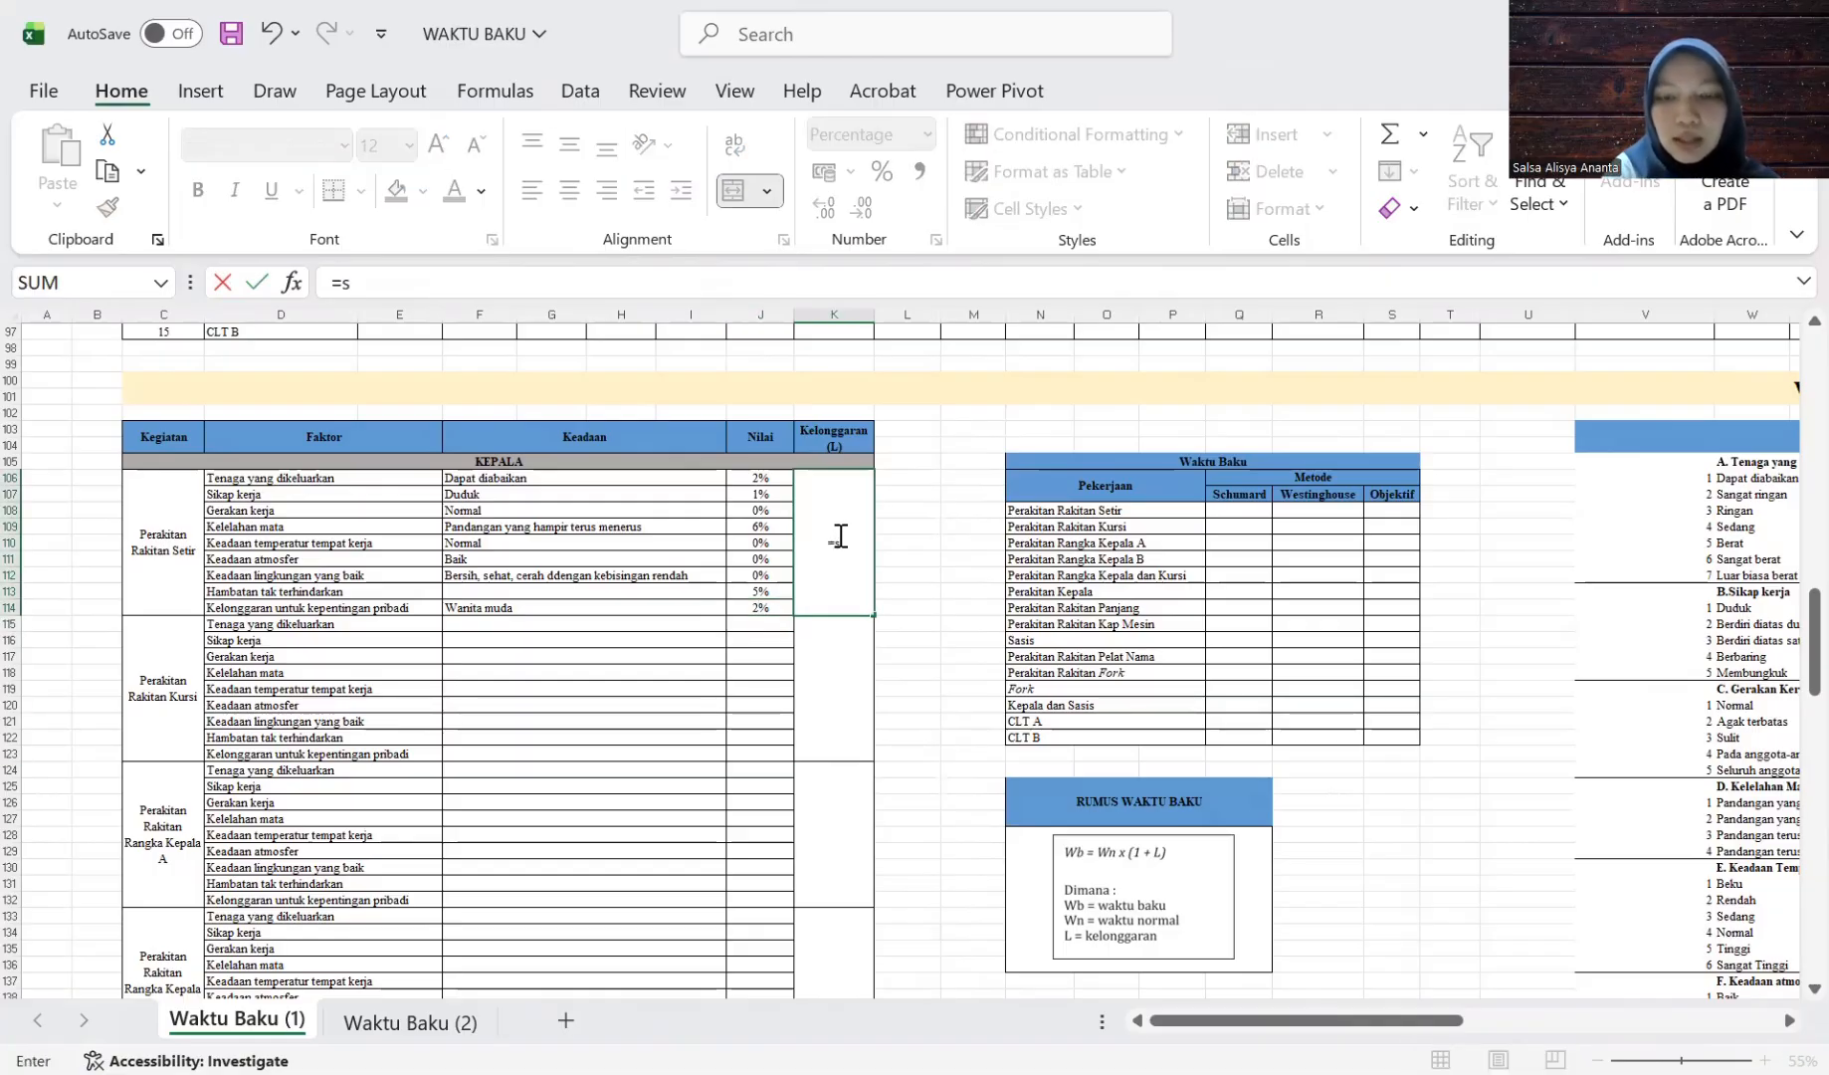
{"action": "type", "text": "um("}
{"action": "left_click_drag", "start_coordinate": [760, 477], "coordinate": [787, 609]}
{"action": "key", "text": "Return"}
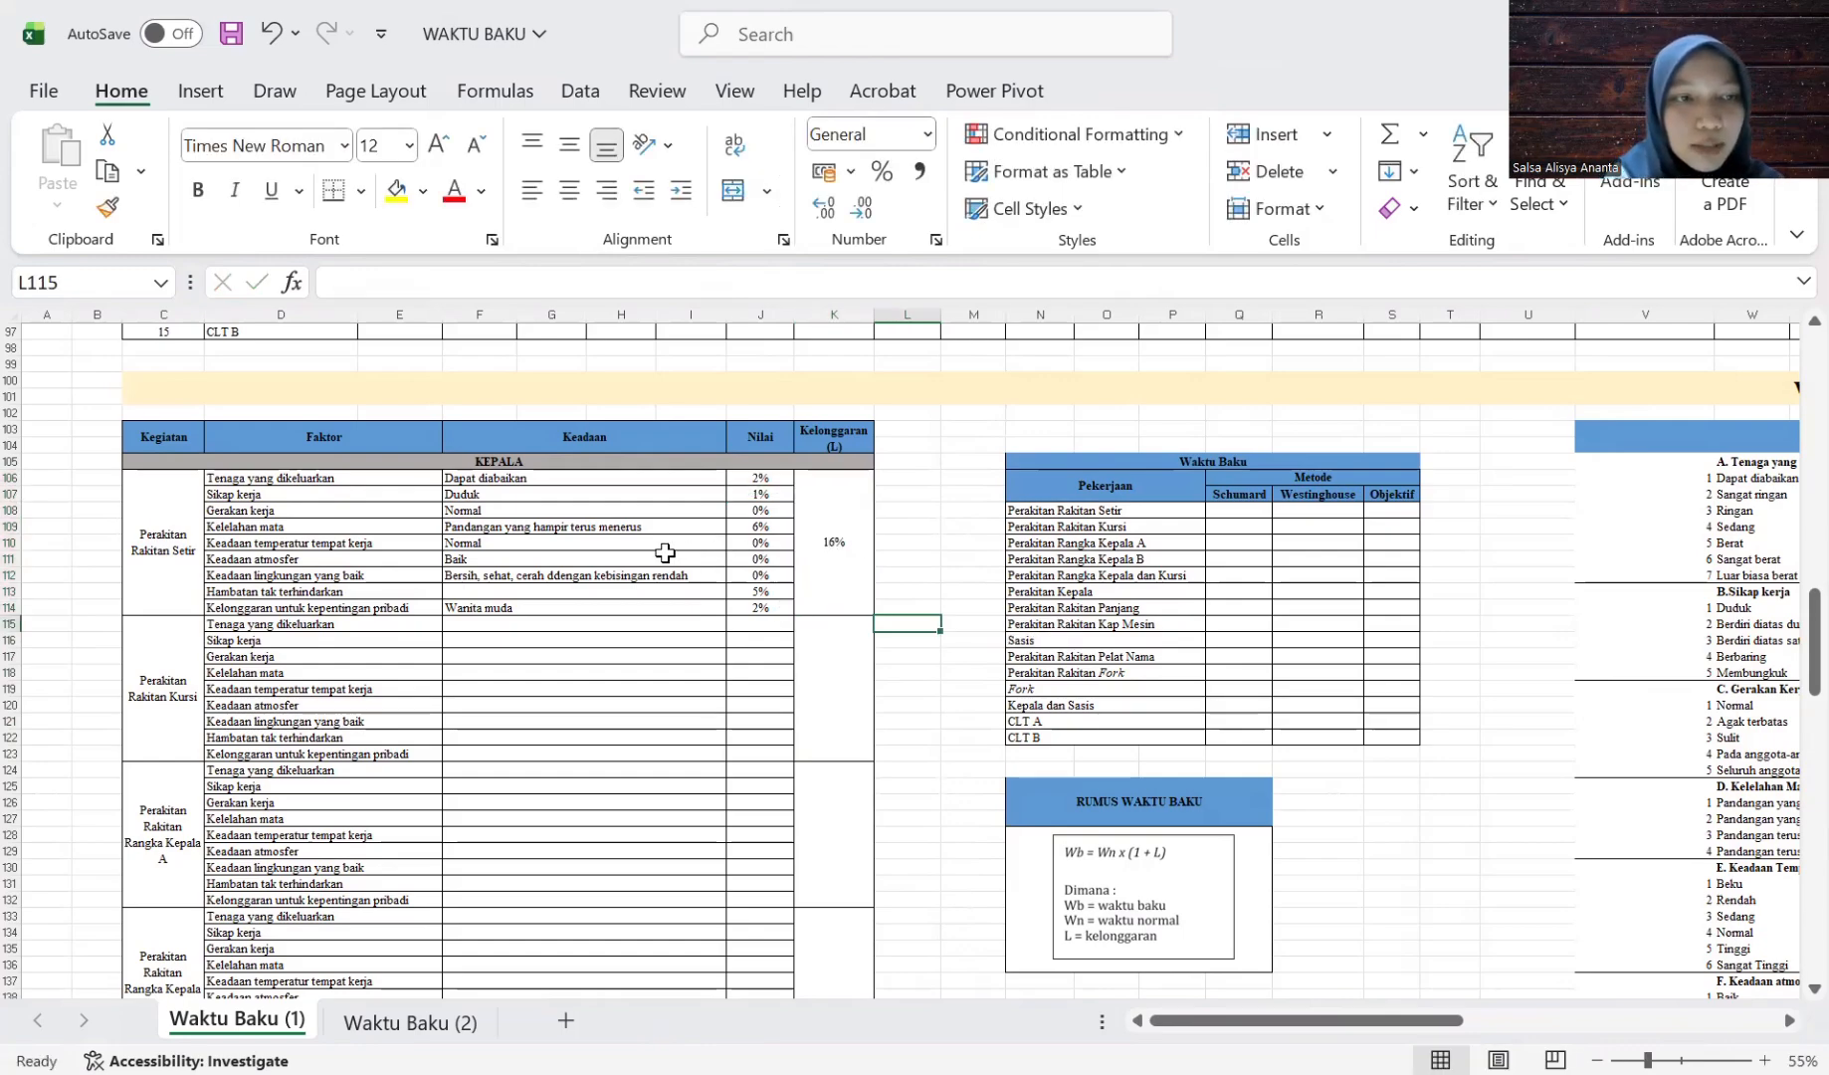
Start the Schumard waktu baku formula for Perakitan Rakitan Setir in Q108 with a reference to its Schumard waktu normal in AO29.
{"action": "scroll", "coordinate": [999, 587], "scroll_direction": "right", "scroll_amount": 3}
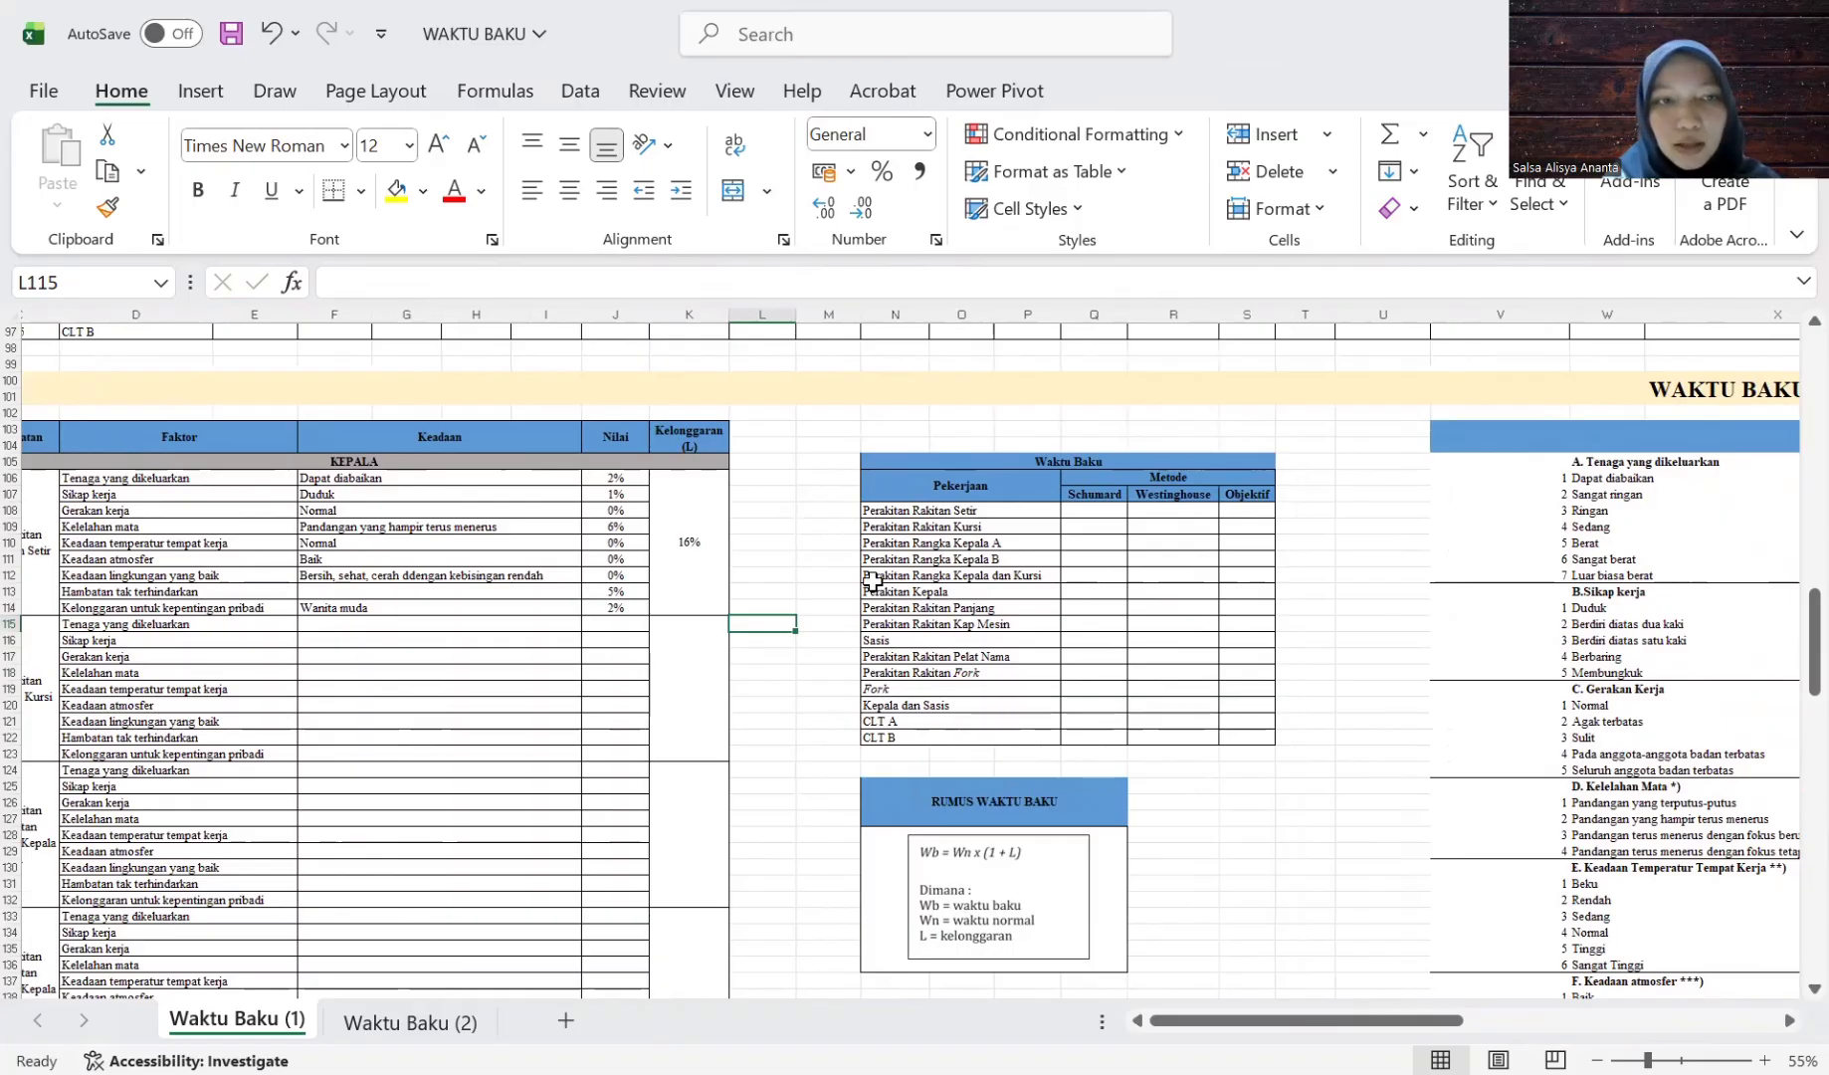
{"action": "scroll", "coordinate": [1064, 522], "scroll_direction": "right", "scroll_amount": 1}
{"action": "left_click", "coordinate": [1068, 512]}
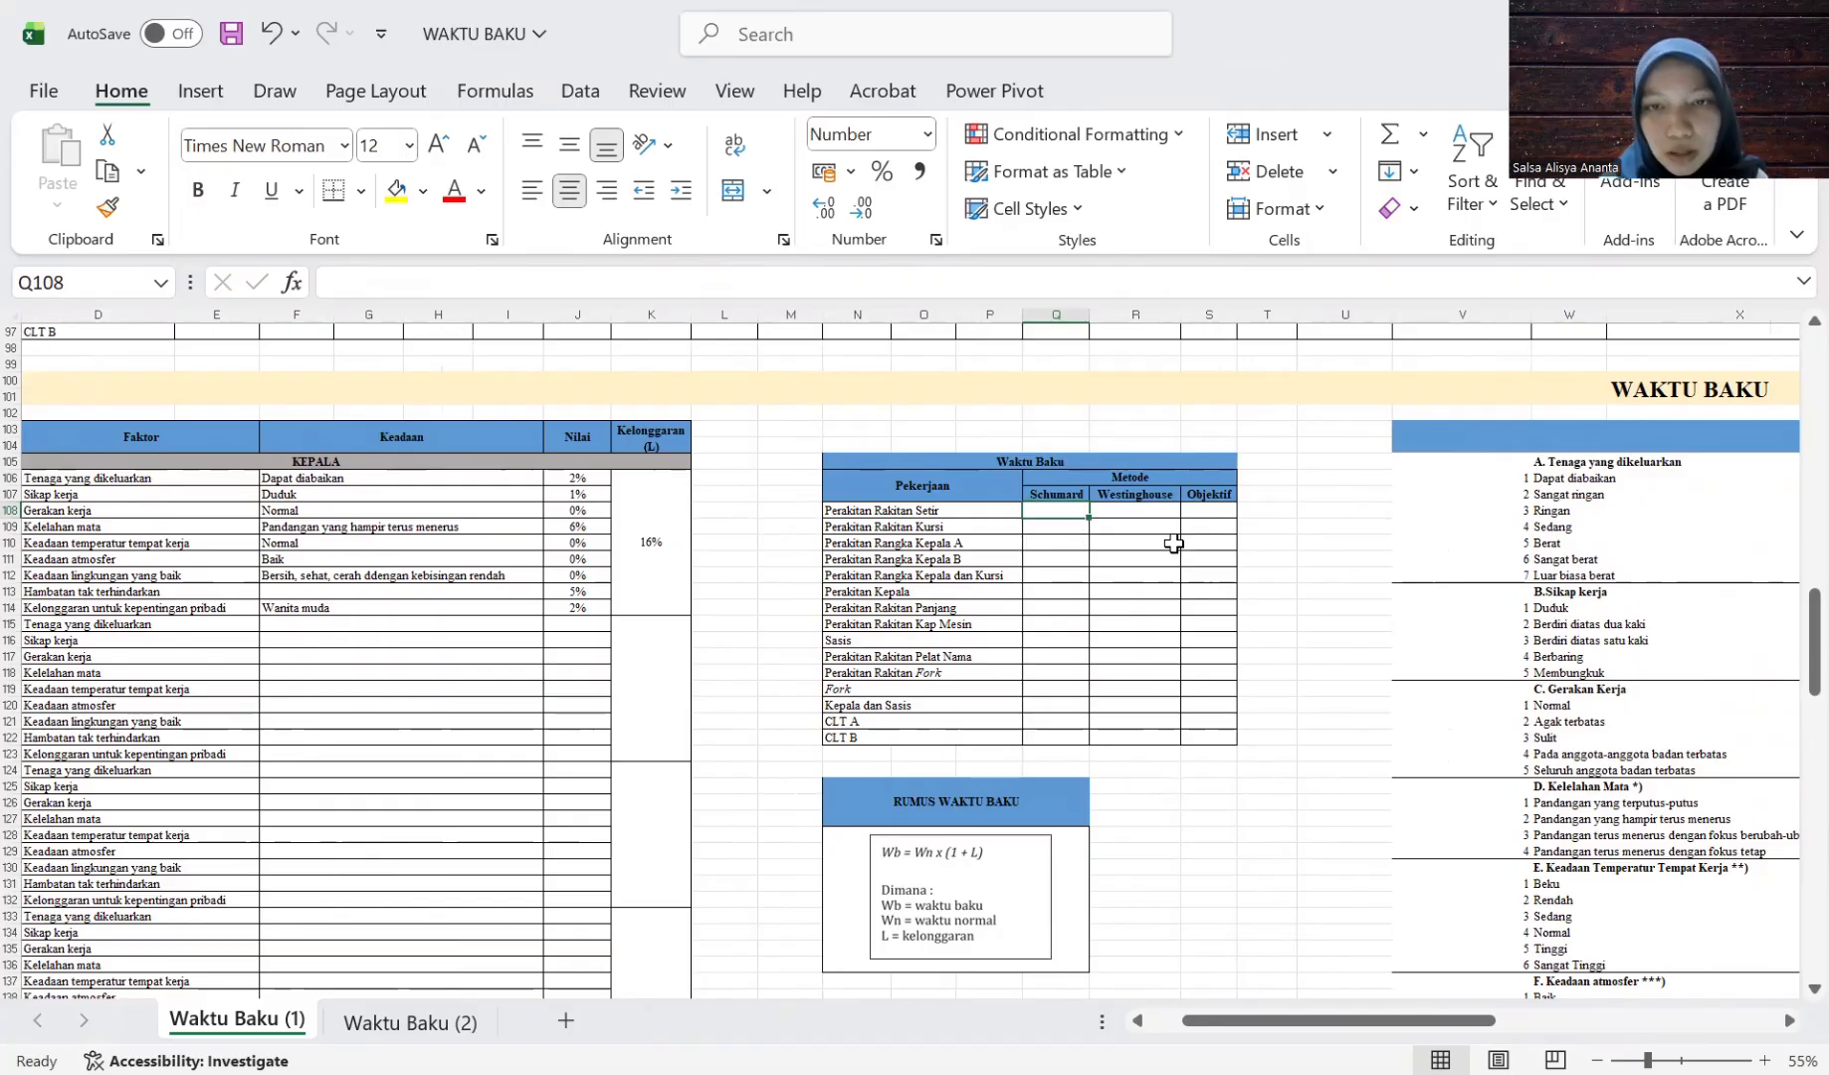
{"action": "type", "text": "="}
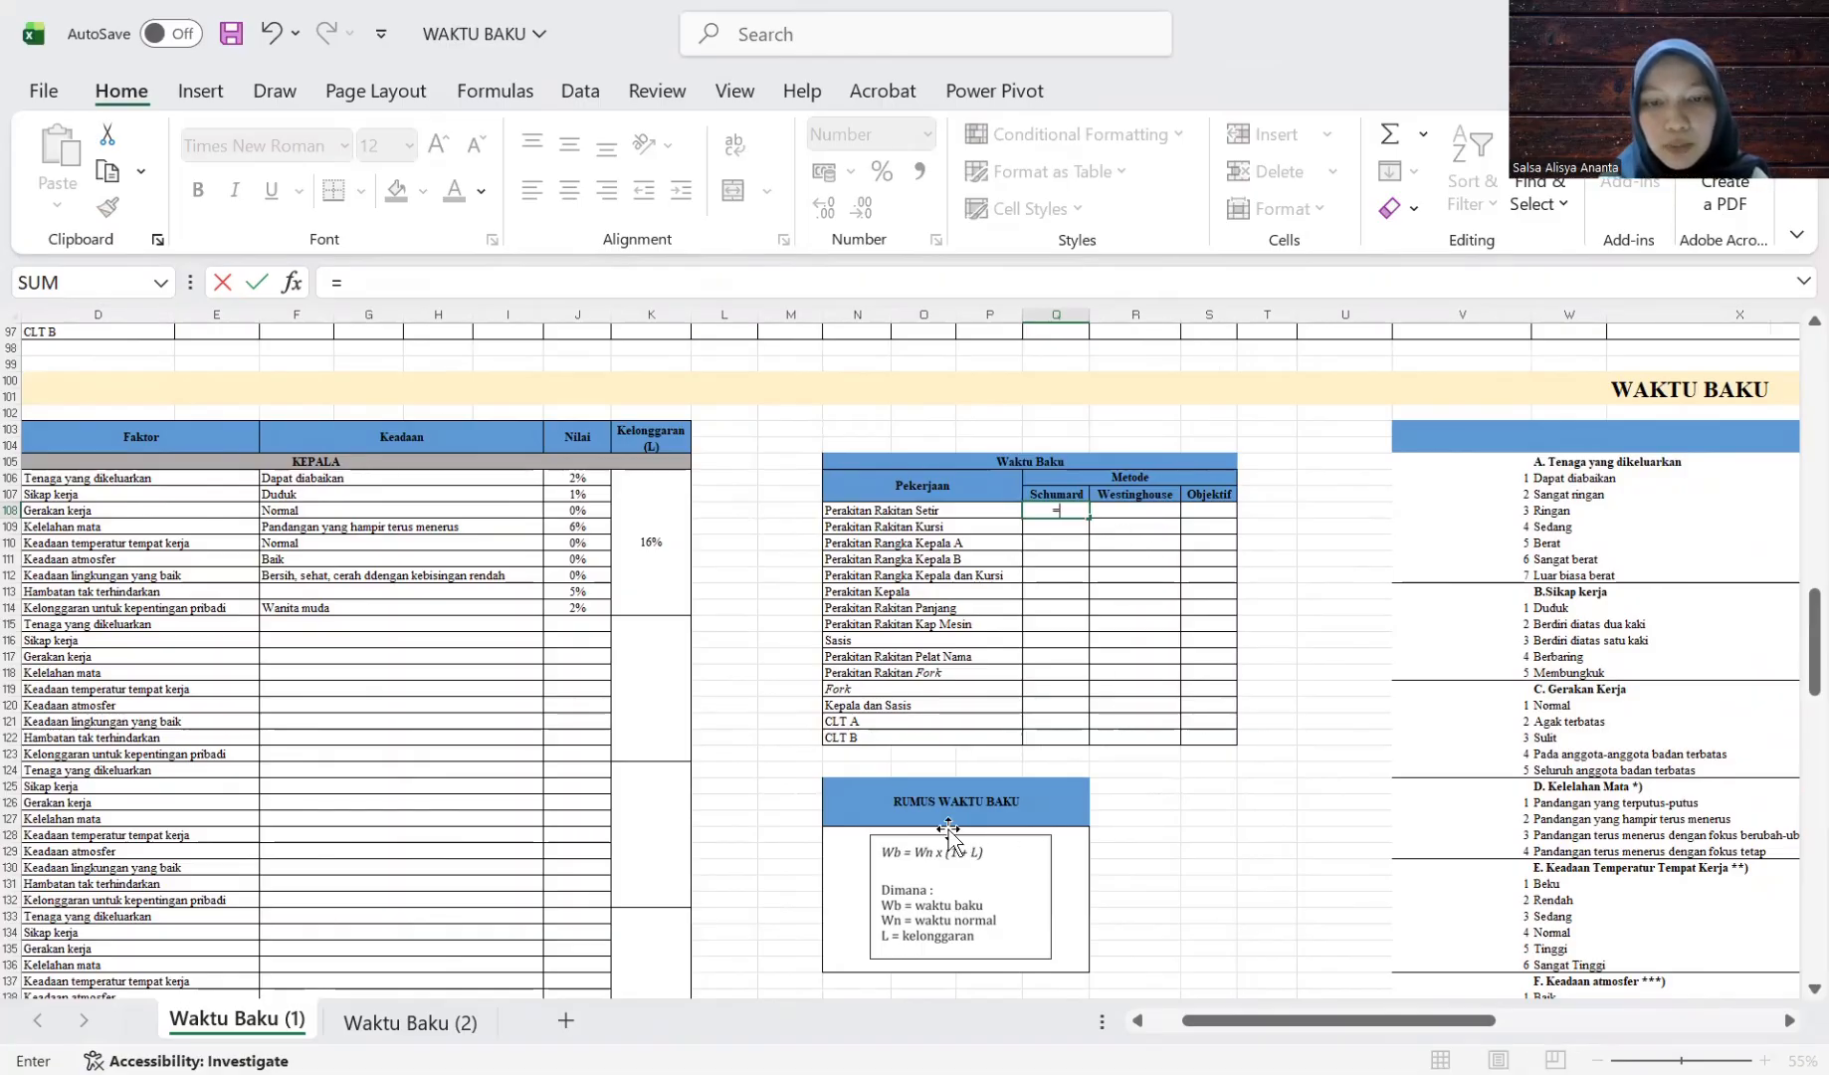
{"action": "scroll", "coordinate": [956, 836], "scroll_direction": "down", "scroll_amount": 1}
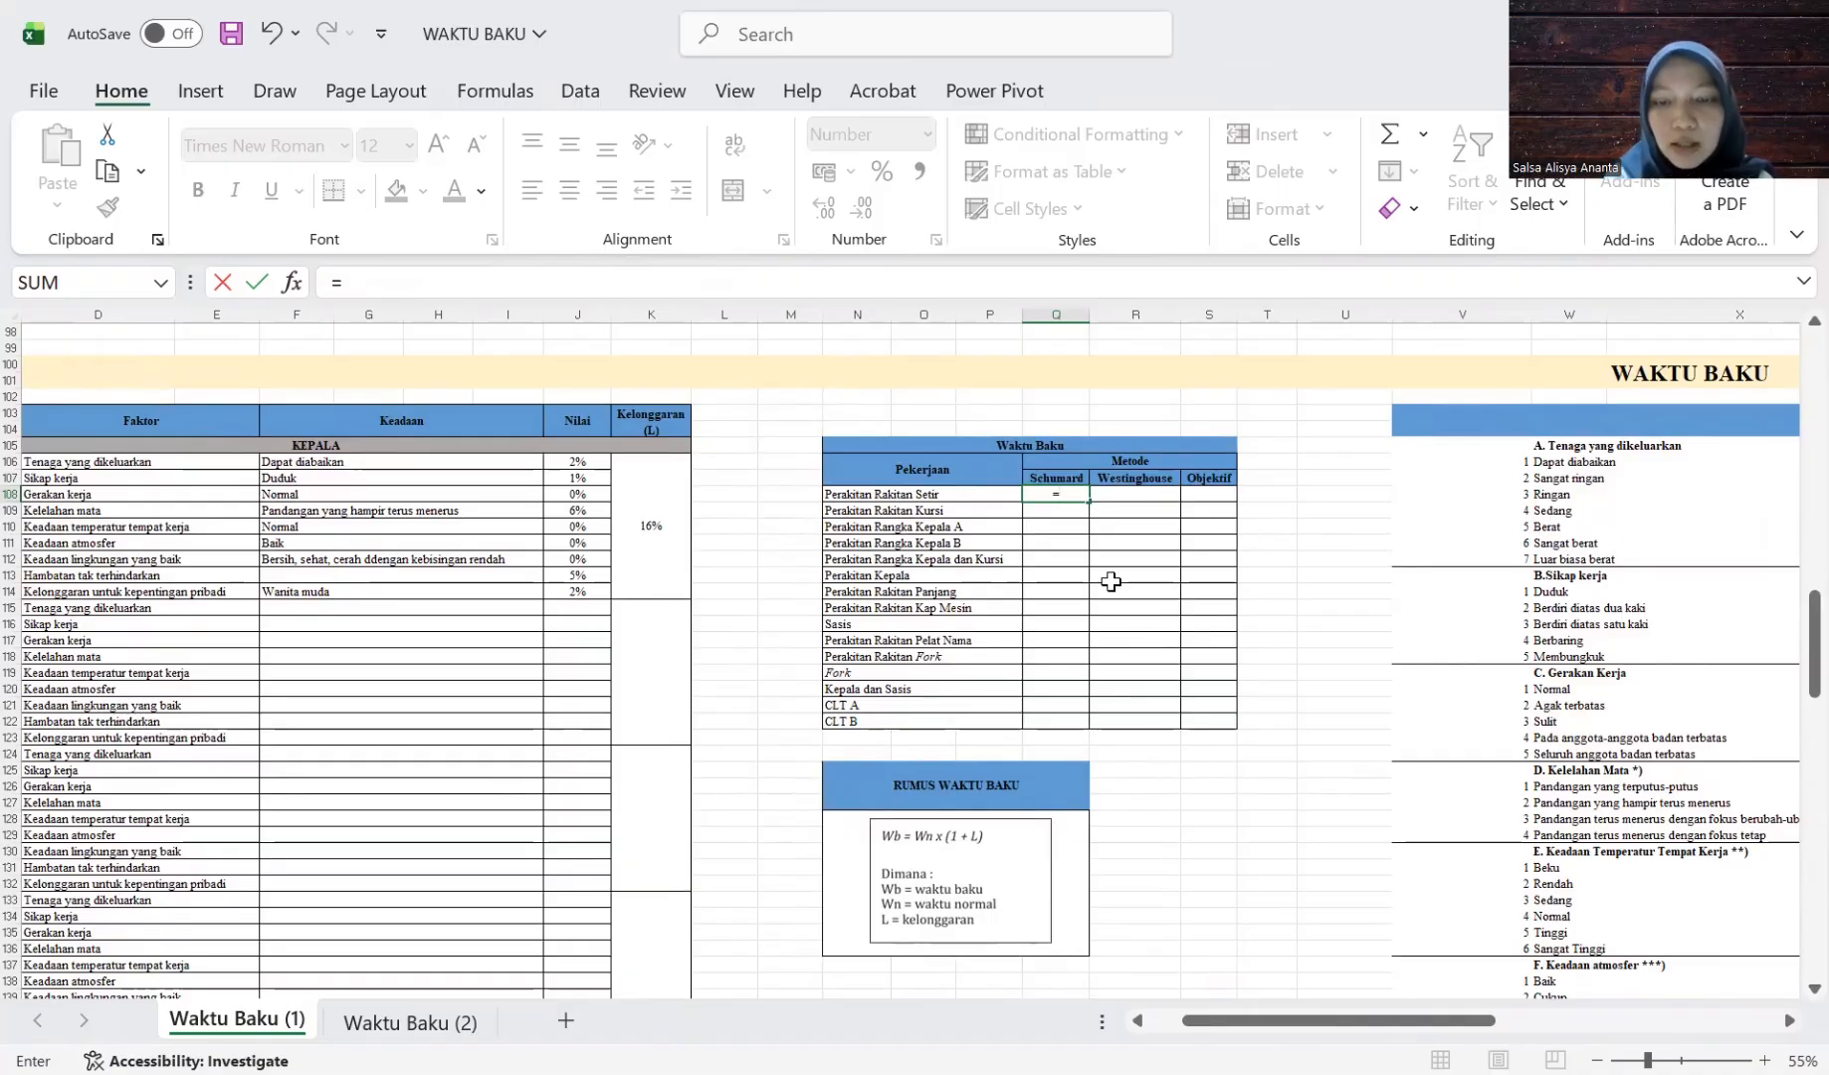
{"action": "scroll", "coordinate": [975, 529], "scroll_direction": "up", "scroll_amount": 6}
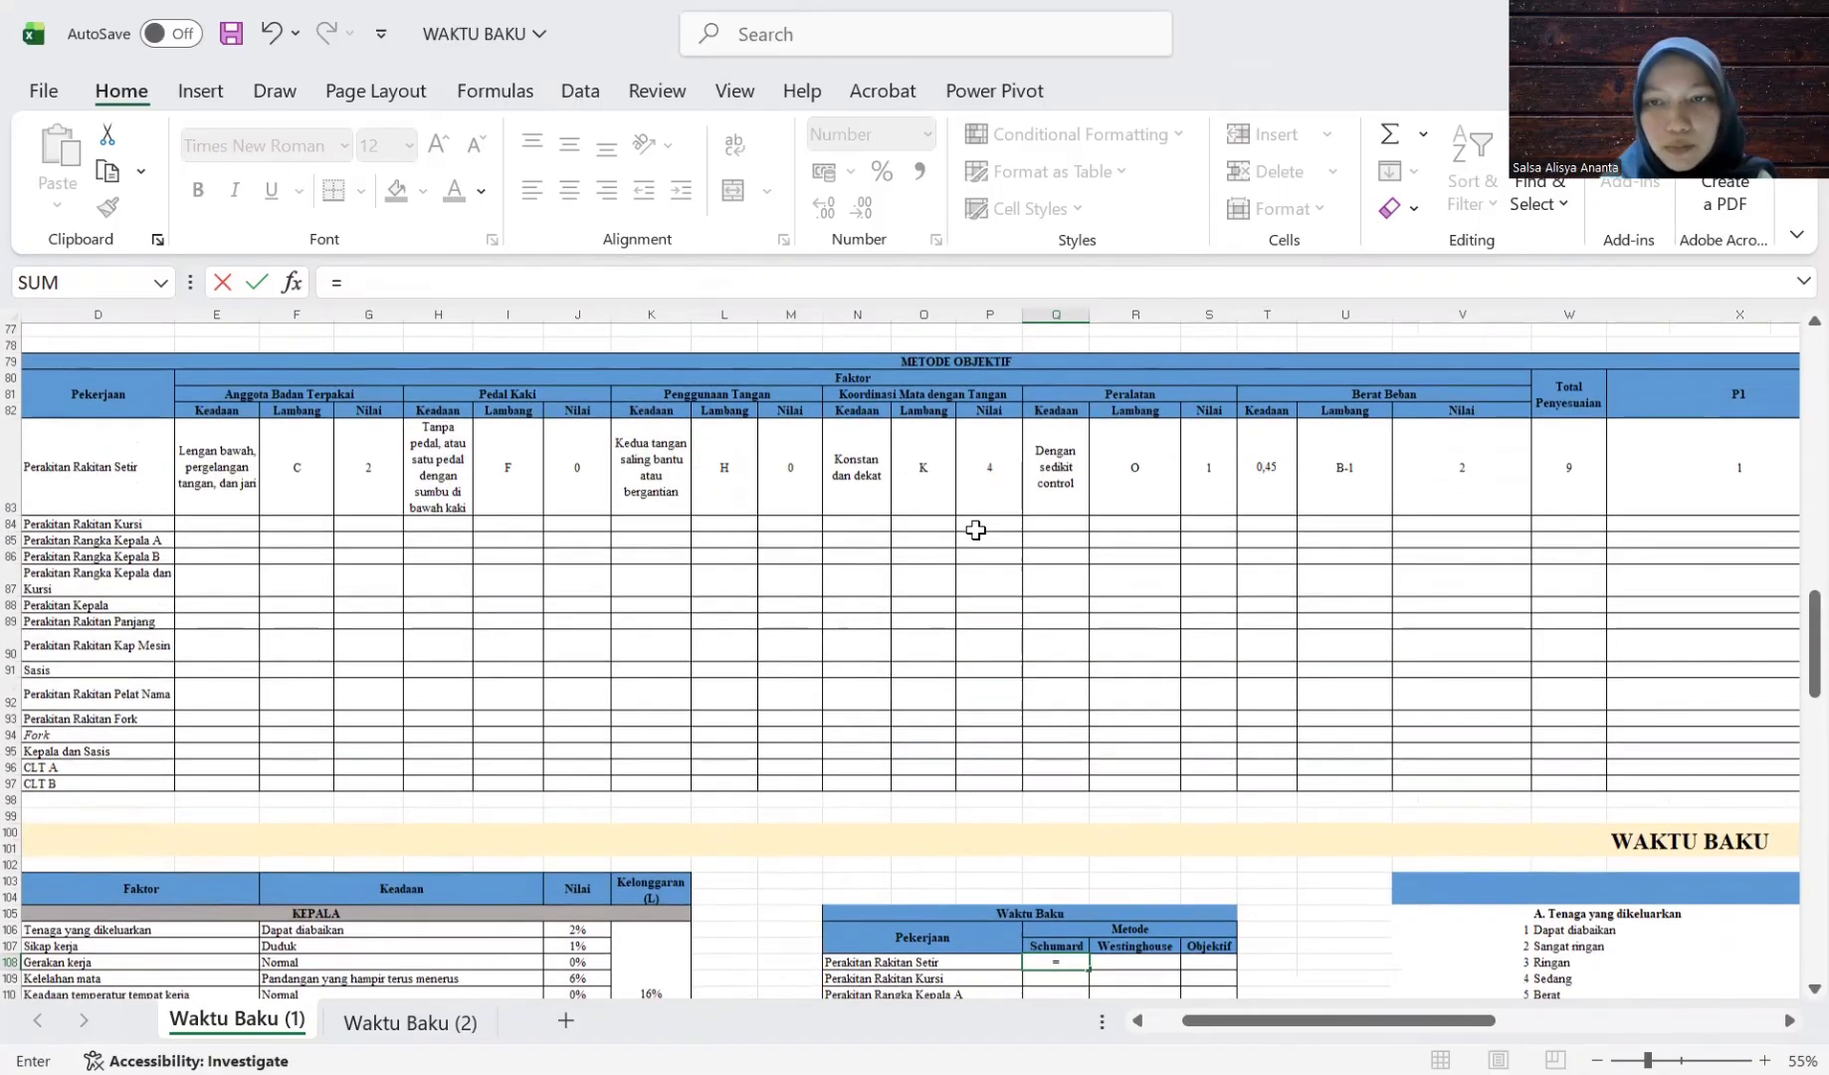
{"action": "scroll", "coordinate": [976, 529], "scroll_direction": "right", "scroll_amount": 5}
{"action": "scroll", "coordinate": [975, 530], "scroll_direction": "up", "scroll_amount": 15}
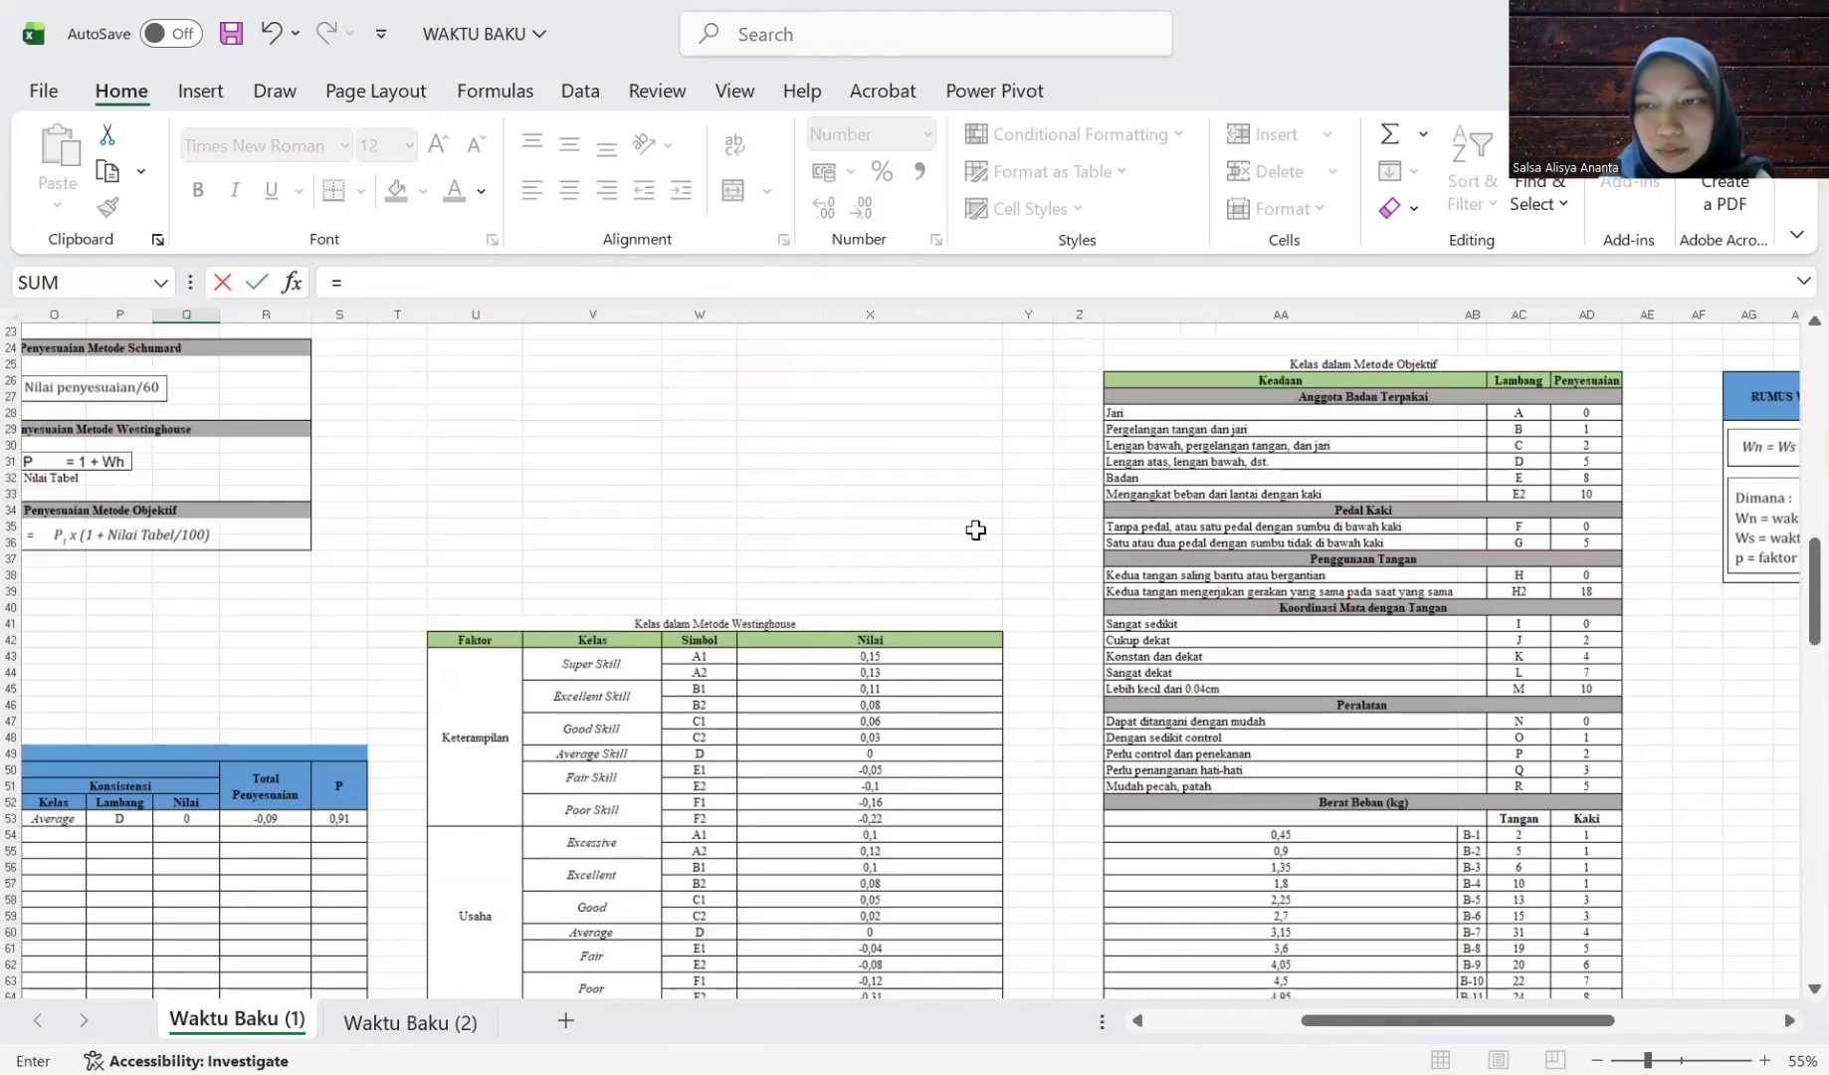
{"action": "scroll", "coordinate": [975, 529], "scroll_direction": "right", "scroll_amount": 10}
{"action": "scroll", "coordinate": [975, 529], "scroll_direction": "up", "scroll_amount": 3}
{"action": "left_click", "coordinate": [941, 595]}
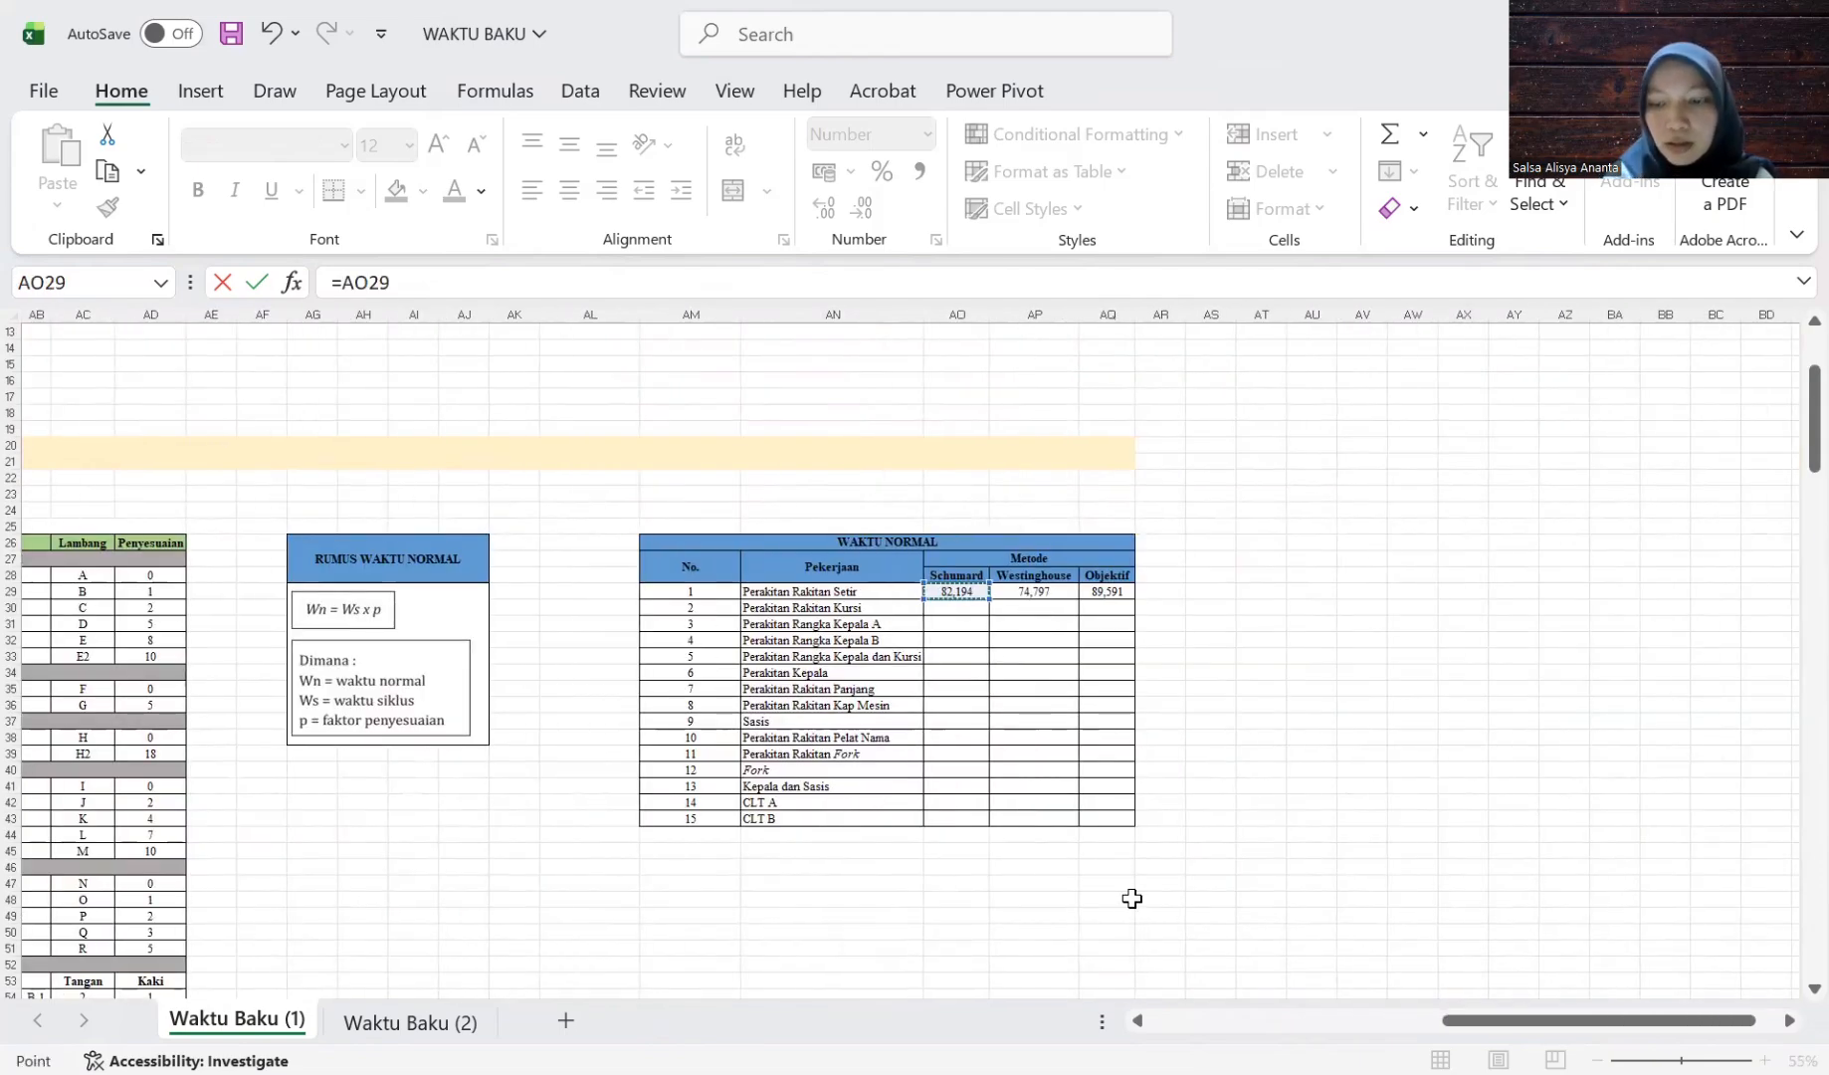
Complete the Q108 formula by multiplying the waktu normal by one plus the Kelonggaran, giving =AO29*(1+K106).
{"action": "scroll", "coordinate": [1131, 898], "scroll_direction": "down", "scroll_amount": 20}
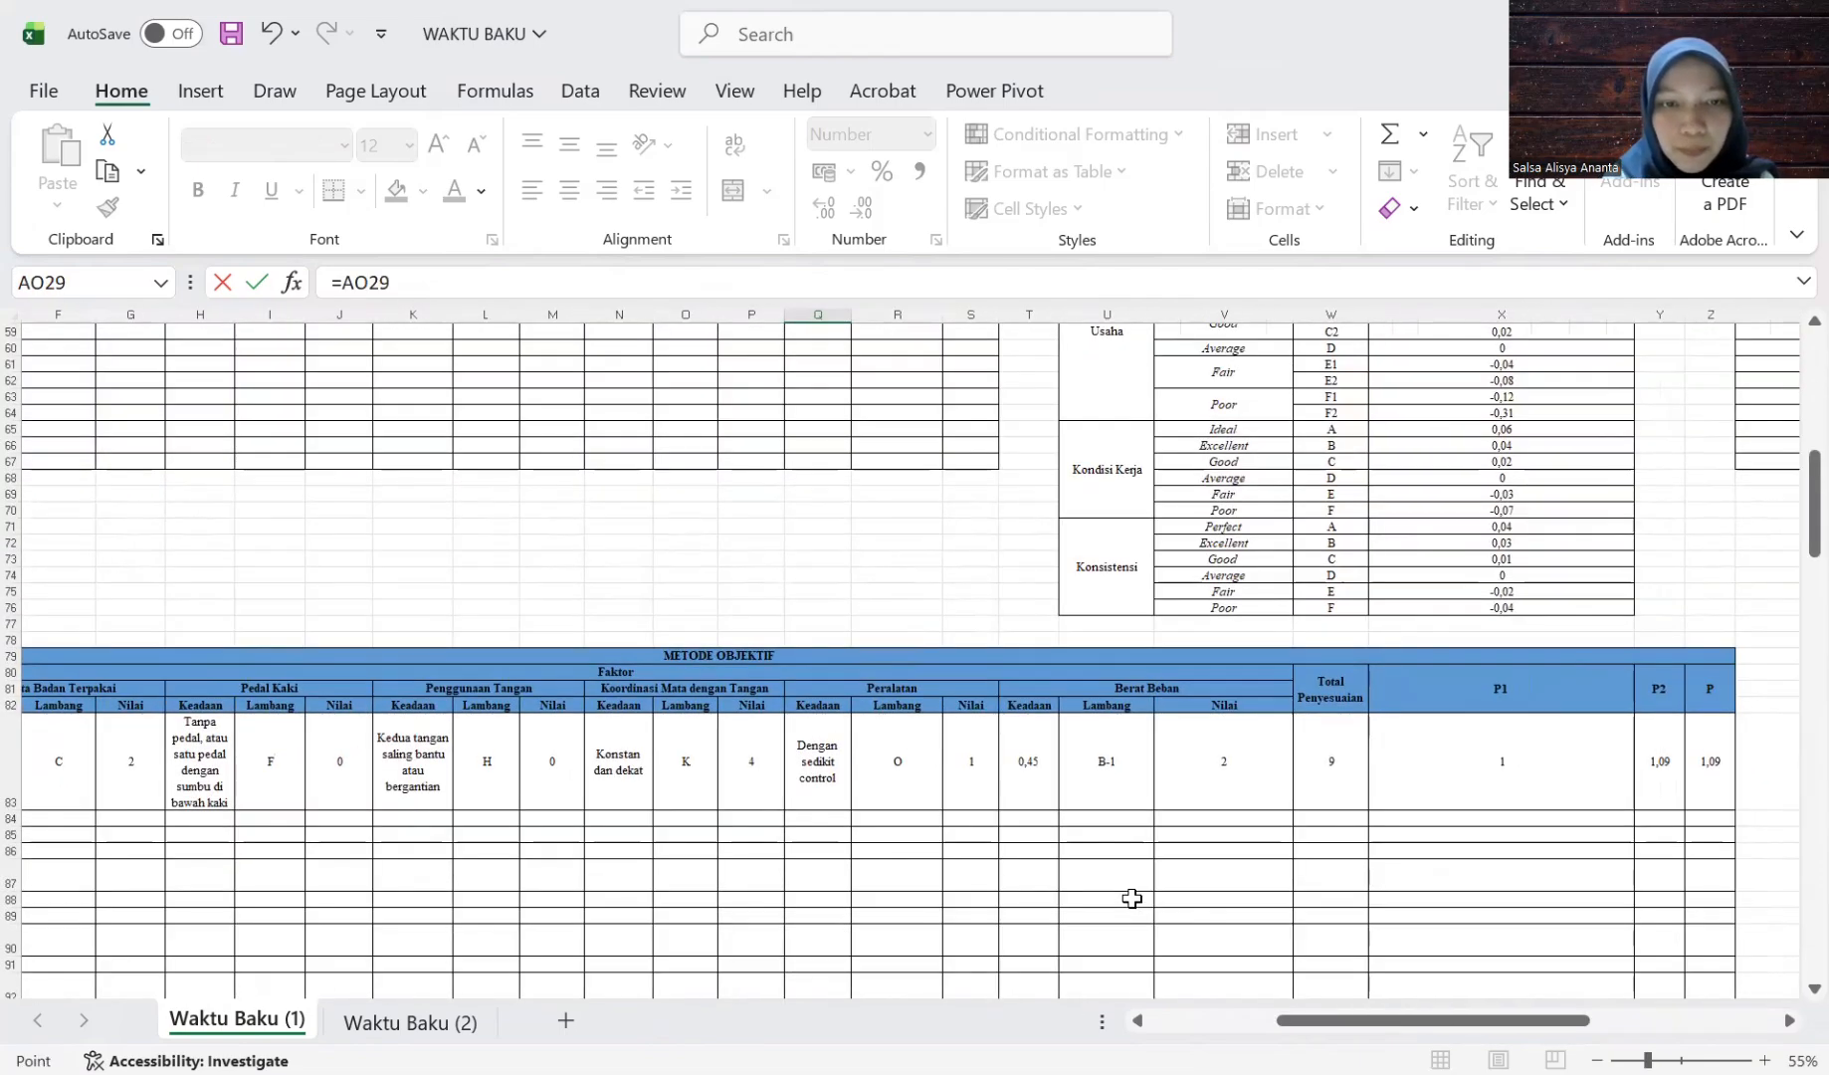
{"action": "scroll", "coordinate": [1132, 899], "scroll_direction": "left", "scroll_amount": 10}
{"action": "scroll", "coordinate": [1132, 899], "scroll_direction": "left", "scroll_amount": 4}
{"action": "scroll", "coordinate": [1132, 898], "scroll_direction": "up", "scroll_amount": 7}
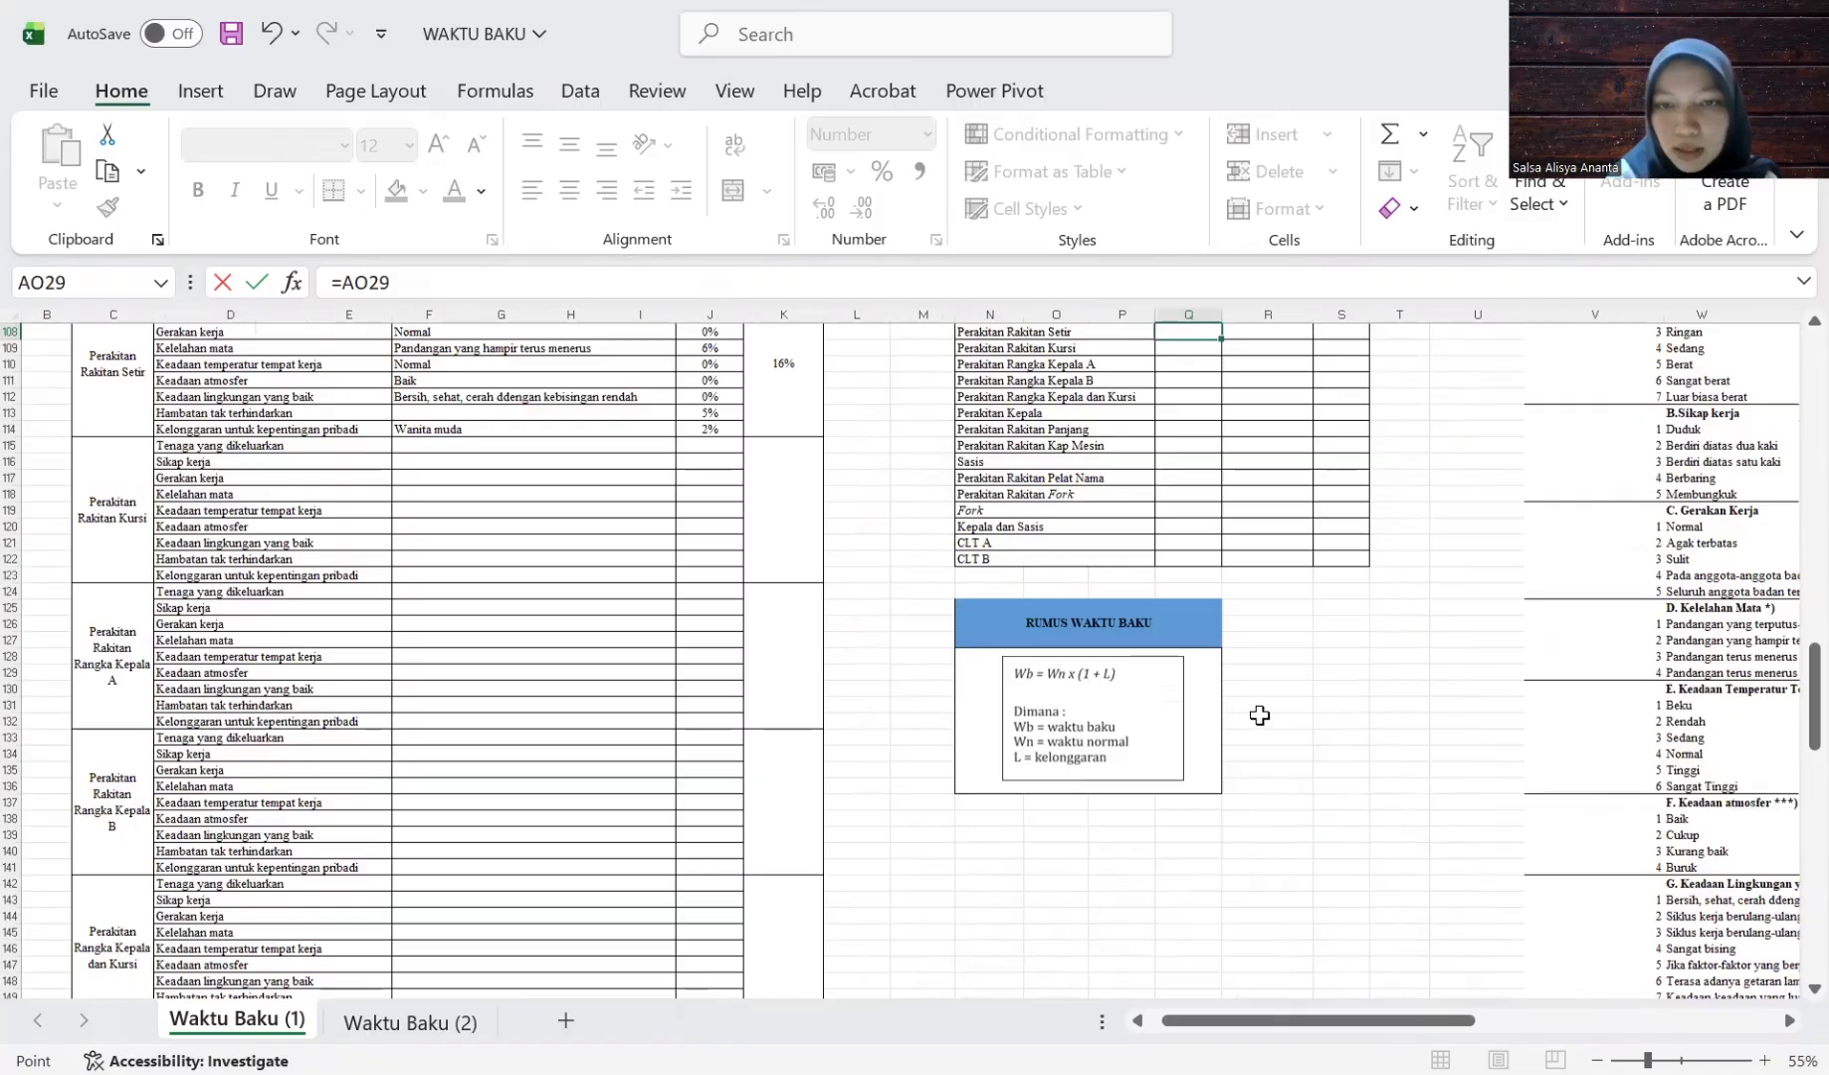
{"action": "scroll", "coordinate": [1260, 714], "scroll_direction": "up", "scroll_amount": 1}
{"action": "type", "text": "*("}
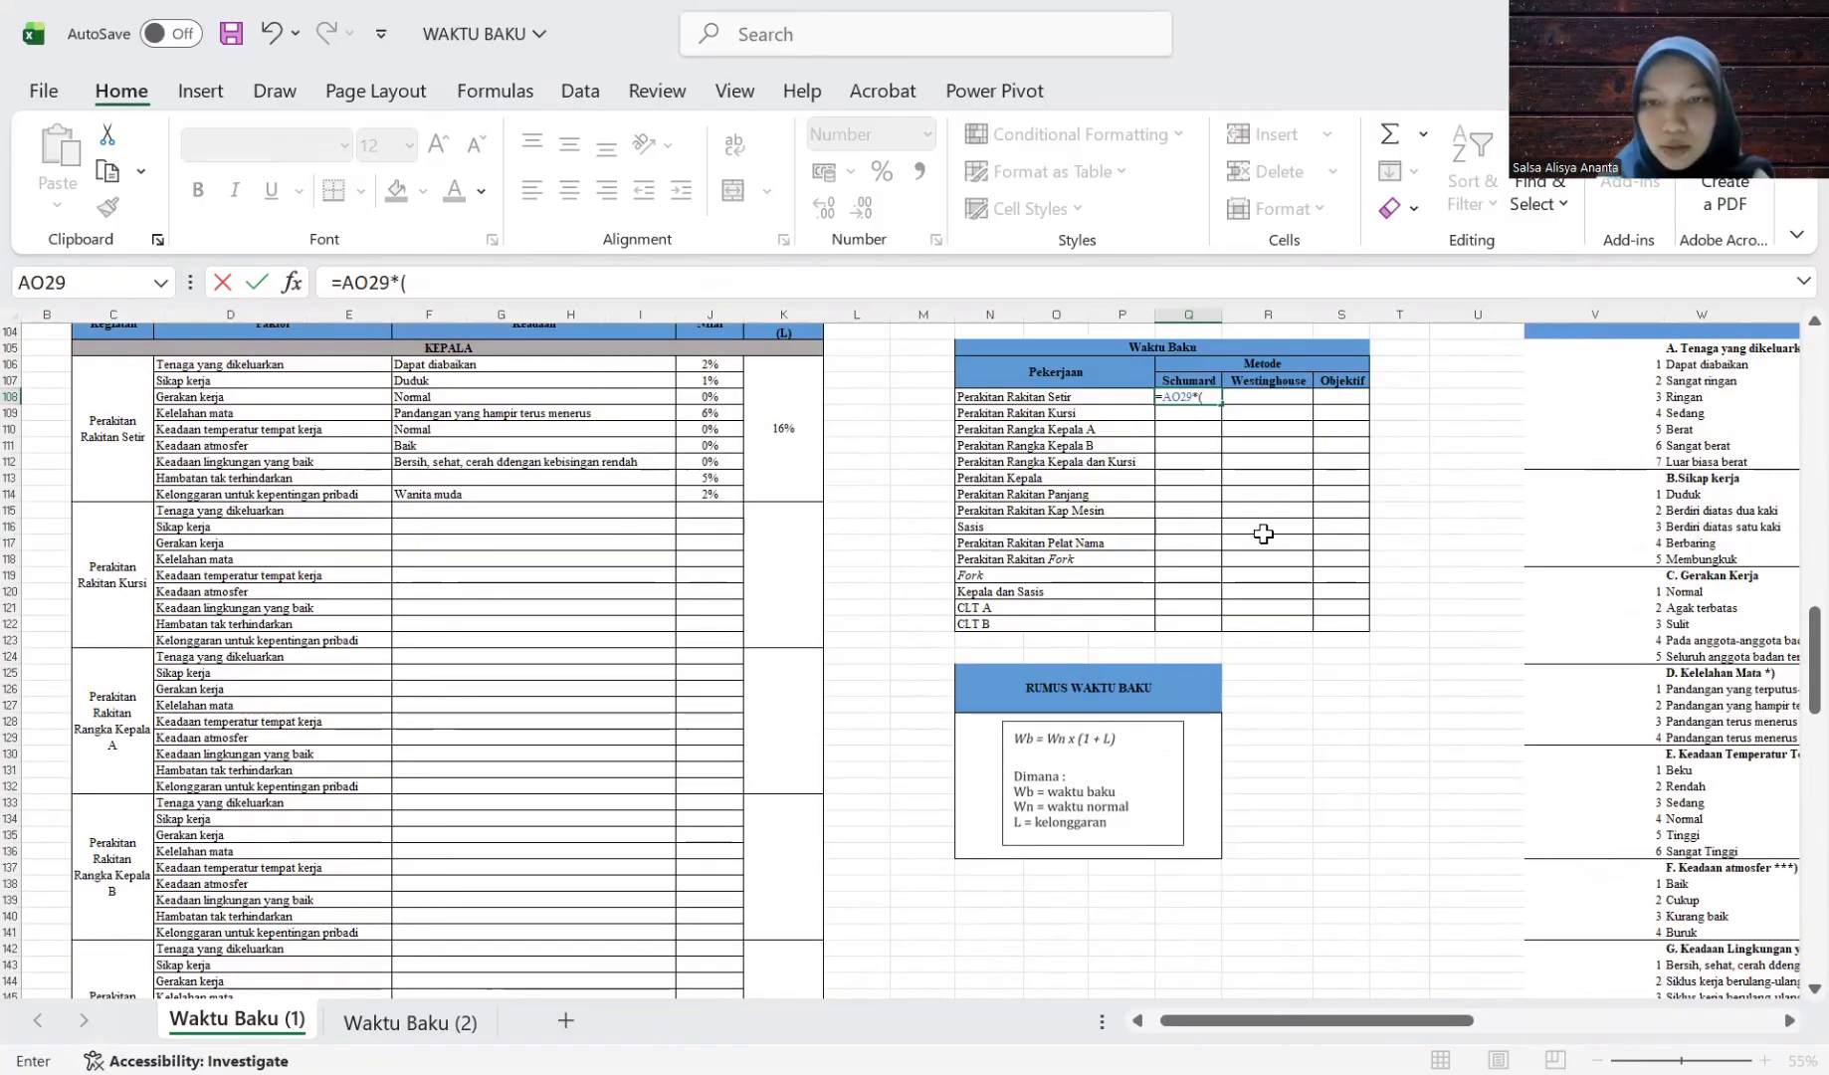
{"action": "type", "text": "1+"}
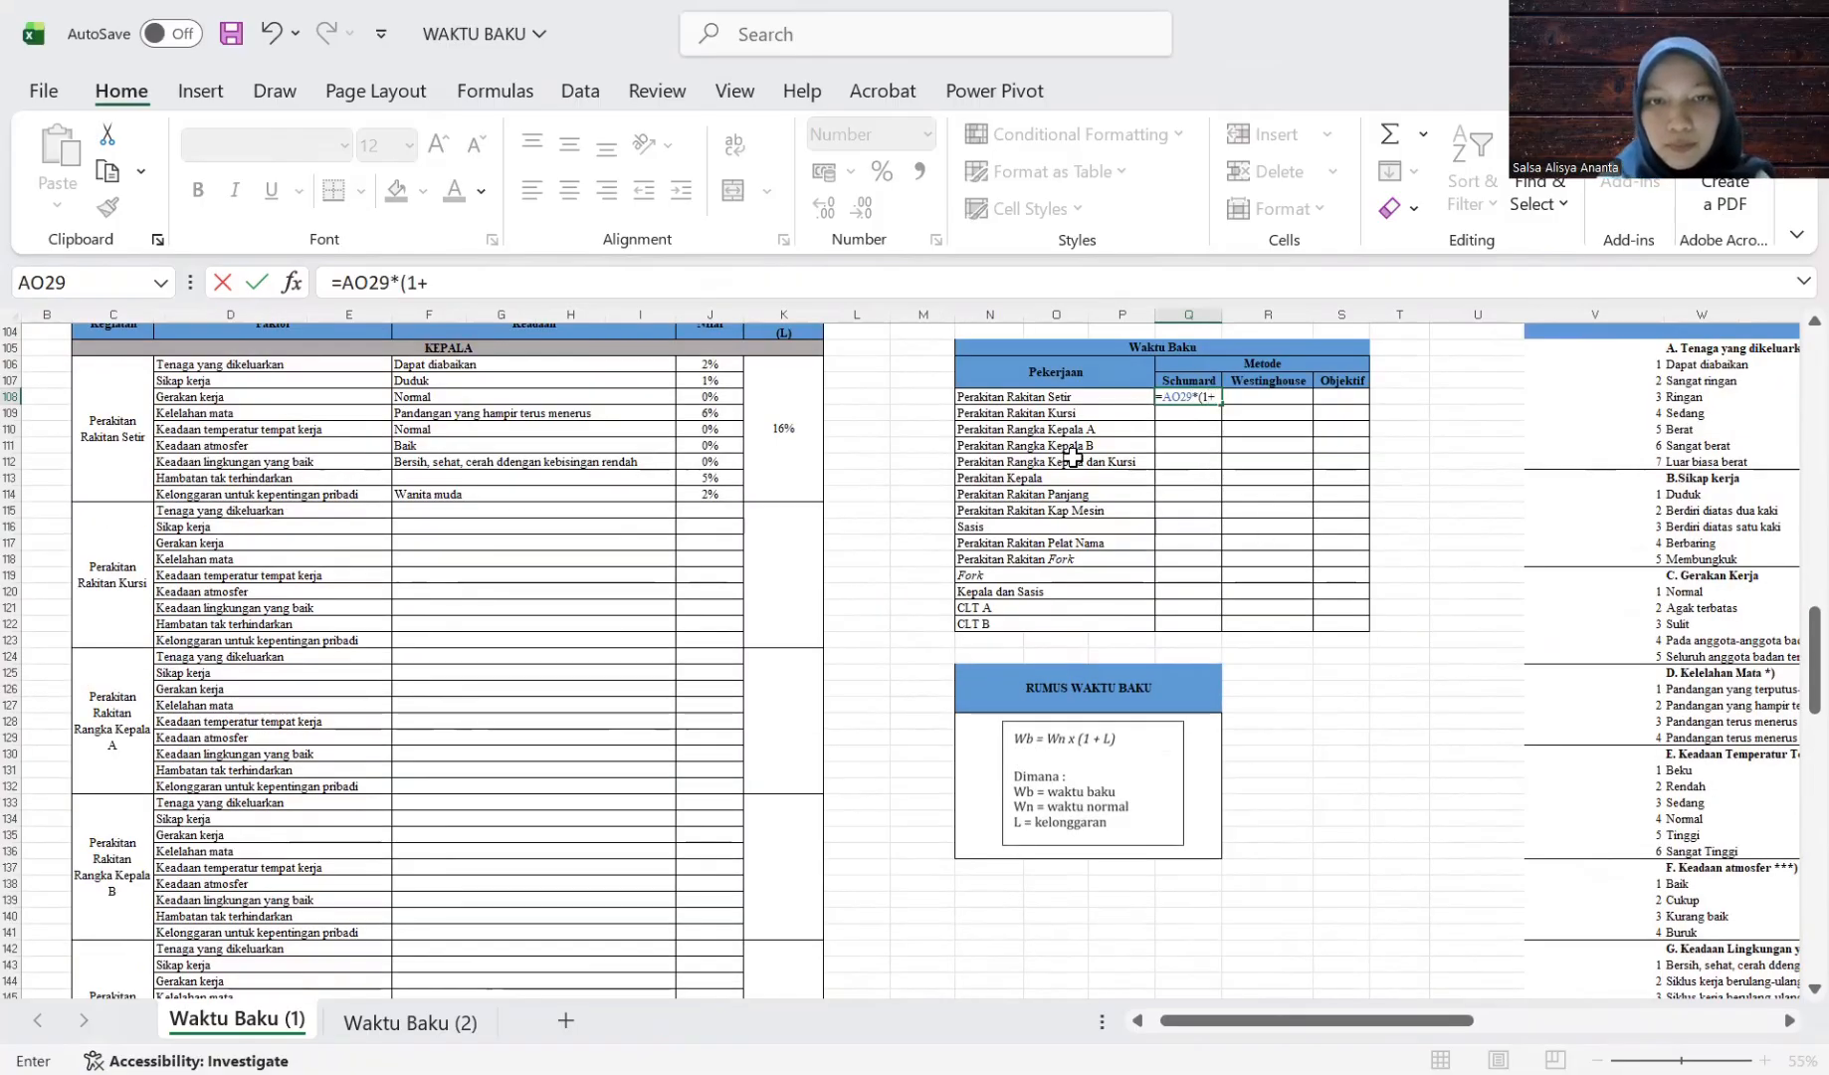
{"action": "left_click", "coordinate": [810, 430]}
{"action": "key", "text": "Return"}
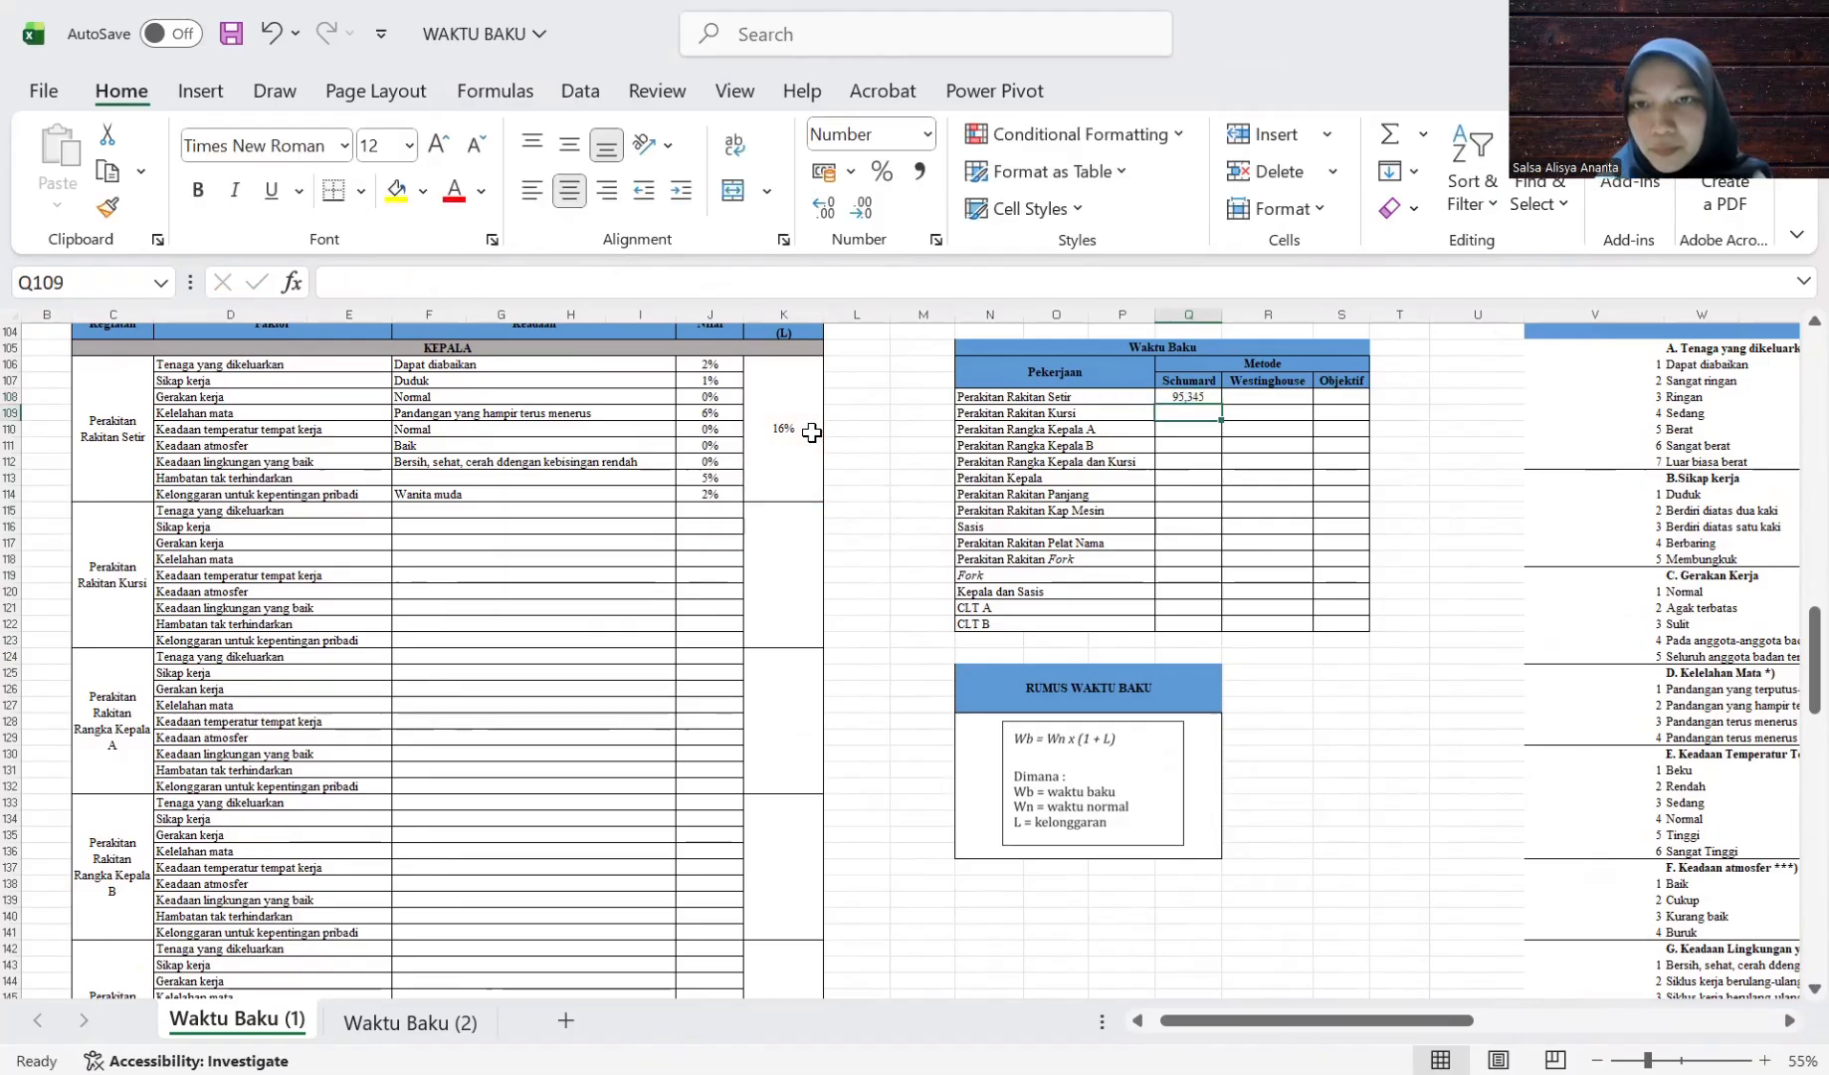
Copy the Q108 formula across to the Westinghouse and Objektif columns for Perakitan Rakitan Setir, R108 and S108.
{"action": "key", "text": "Up"}
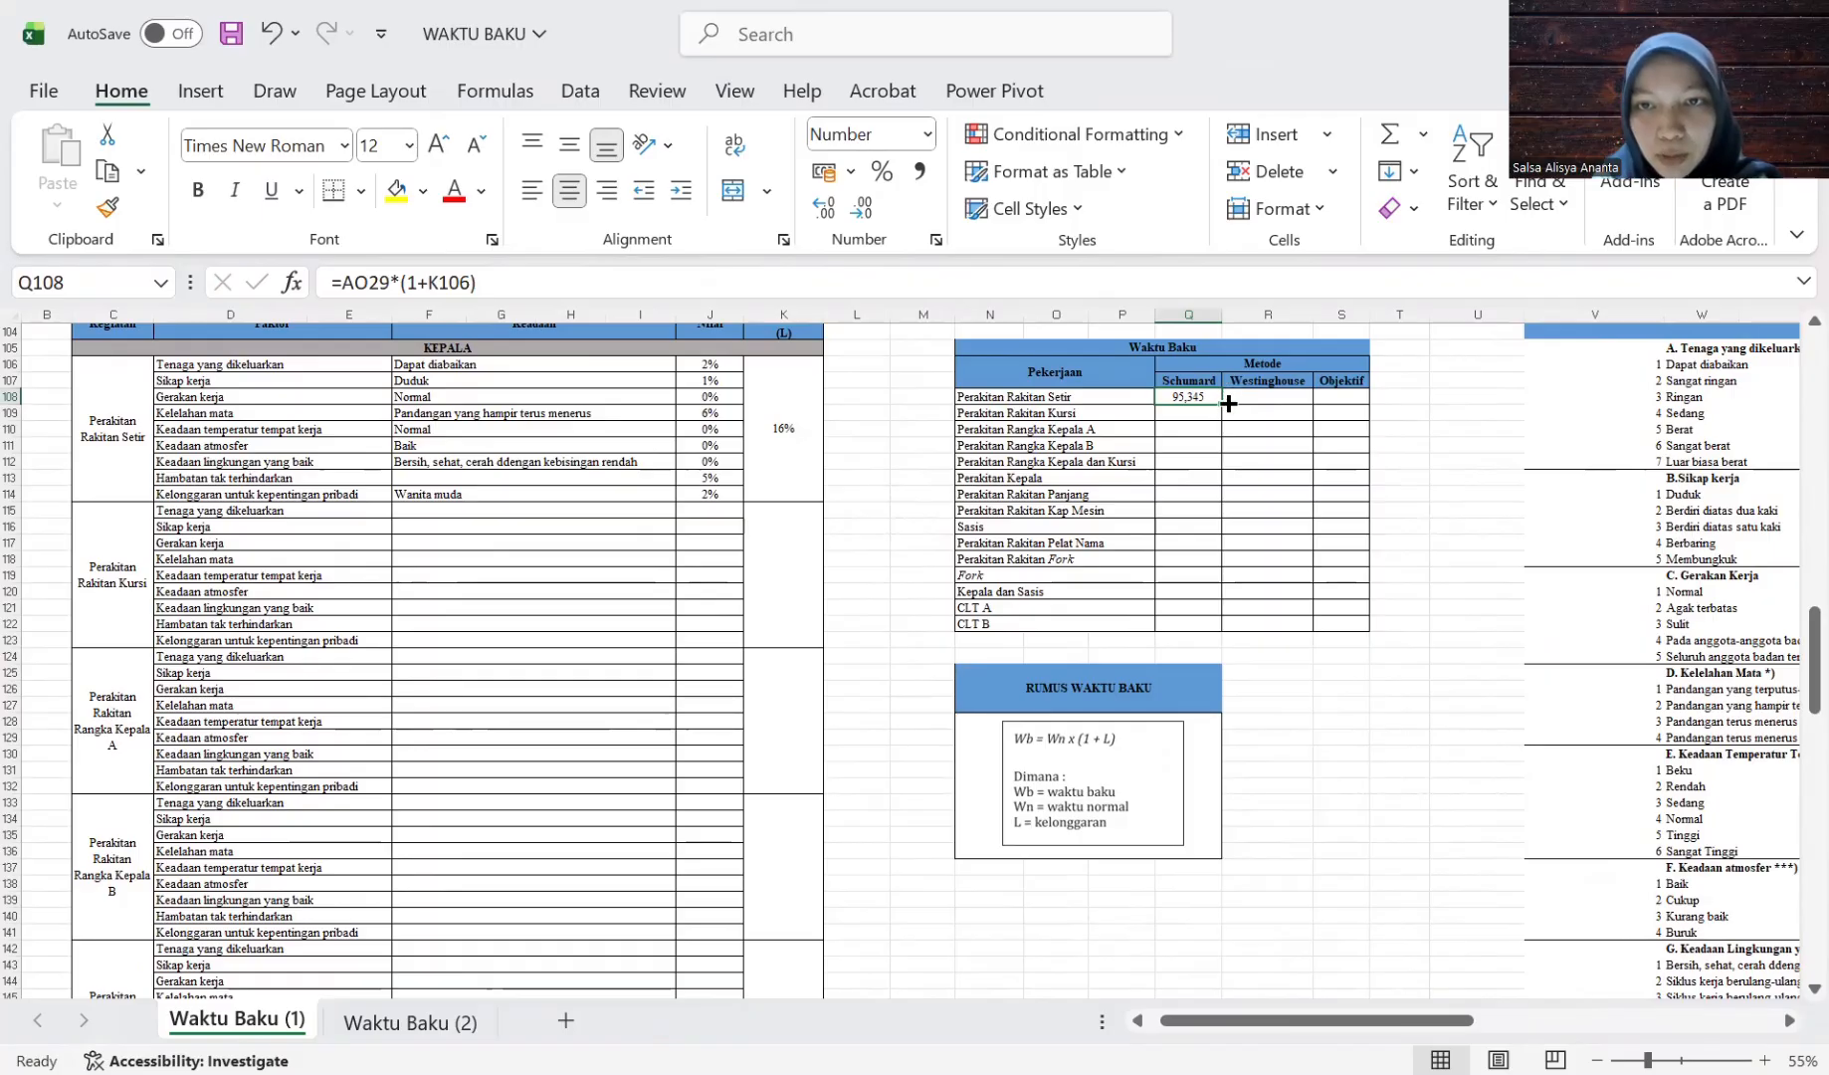
{"action": "left_click_drag", "start_coordinate": [1222, 400], "coordinate": [1359, 400]}
{"action": "left_click", "coordinate": [1195, 398]}
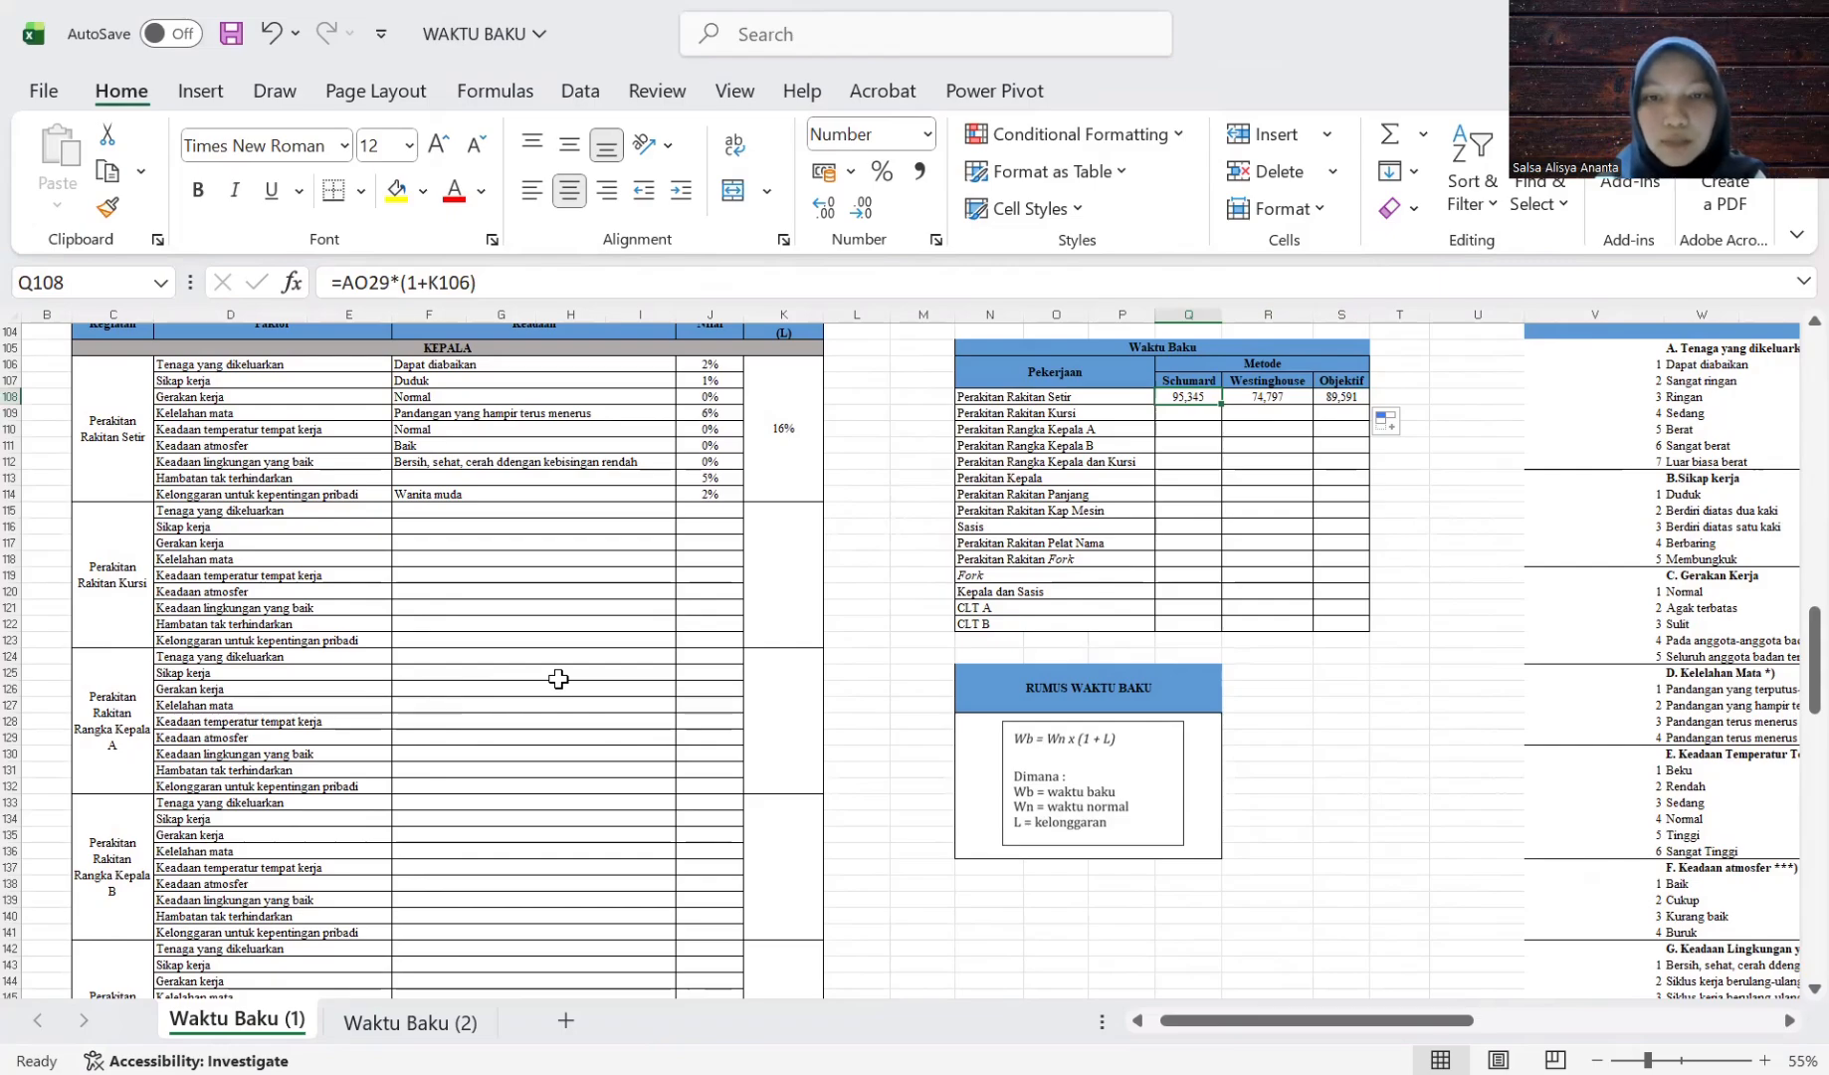
Examine the filled-in kelonggaran and Waktu Baku tables on the Waktu Baku (2) sheet, including the Perakitan Rakitan Setir formulas in Q108 and R108.
{"action": "scroll", "coordinate": [711, 612], "scroll_direction": "up", "scroll_amount": 1}
{"action": "scroll", "coordinate": [710, 612], "scroll_direction": "down", "scroll_amount": 12}
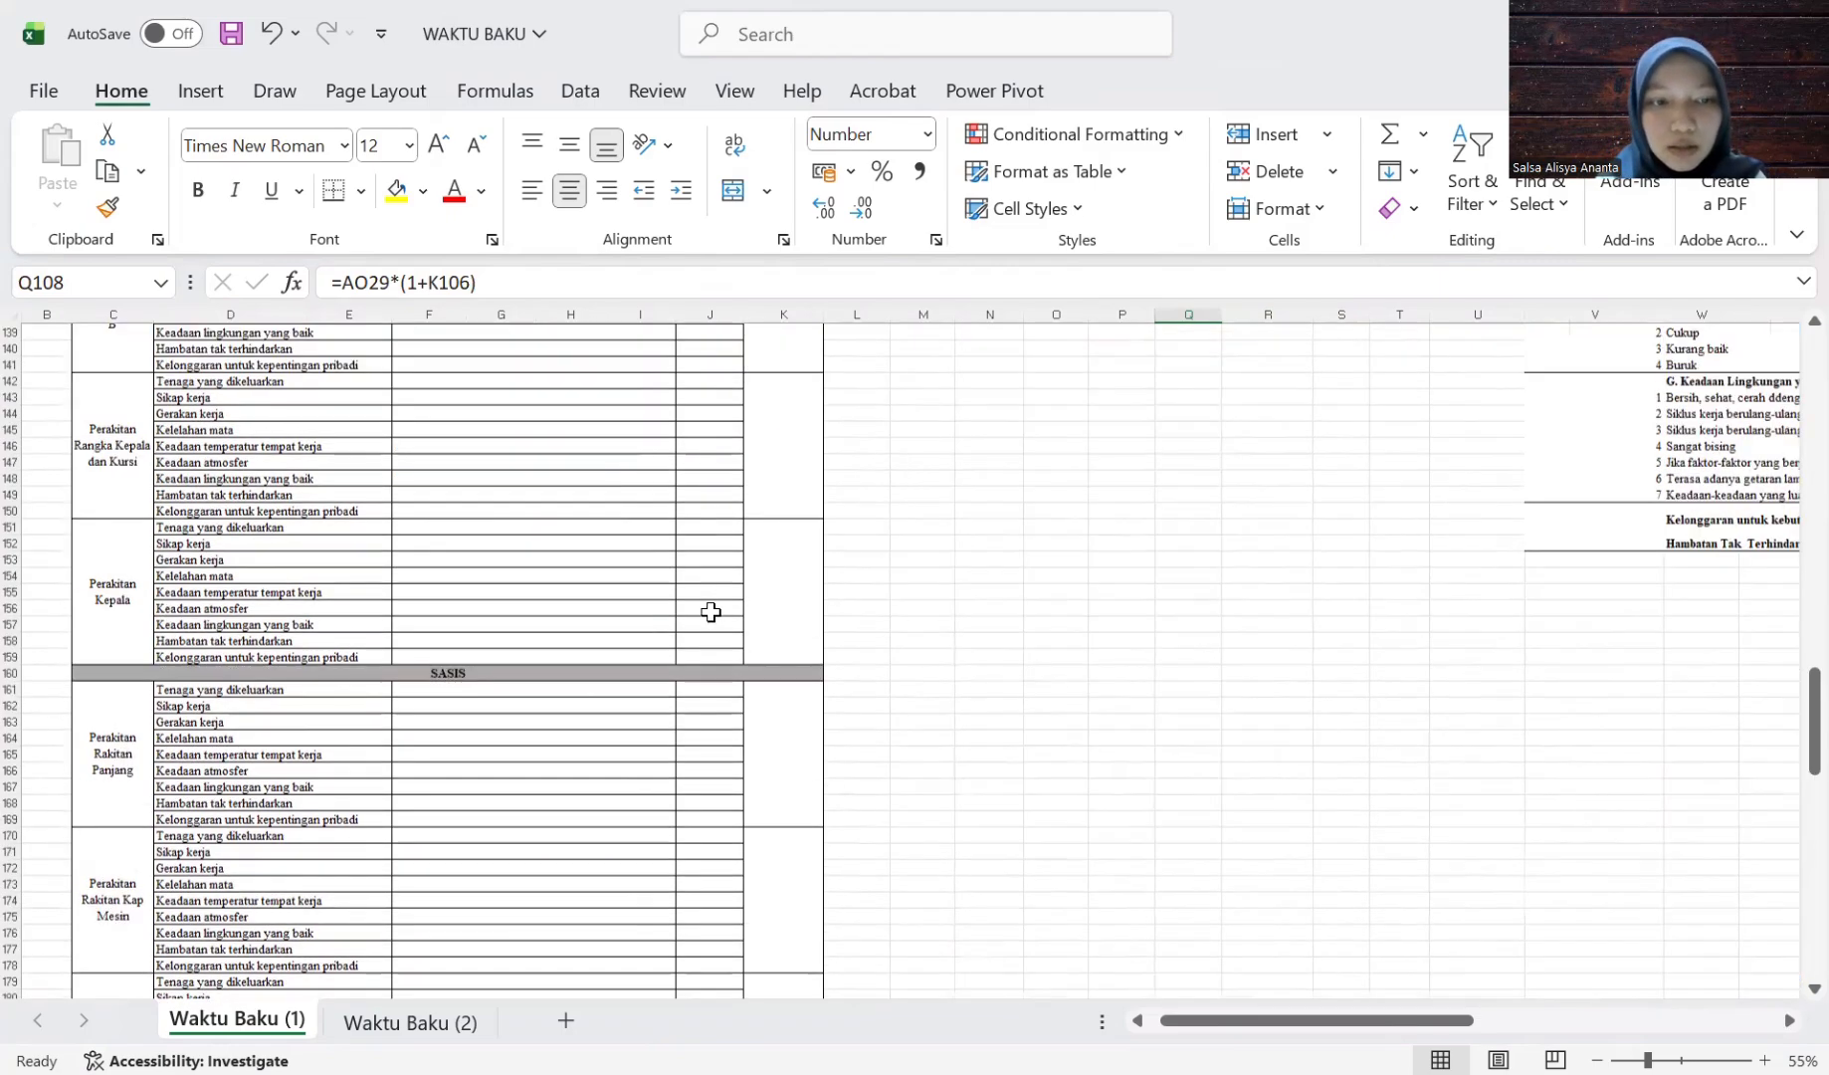
{"action": "scroll", "coordinate": [711, 612], "scroll_direction": "up", "scroll_amount": 12}
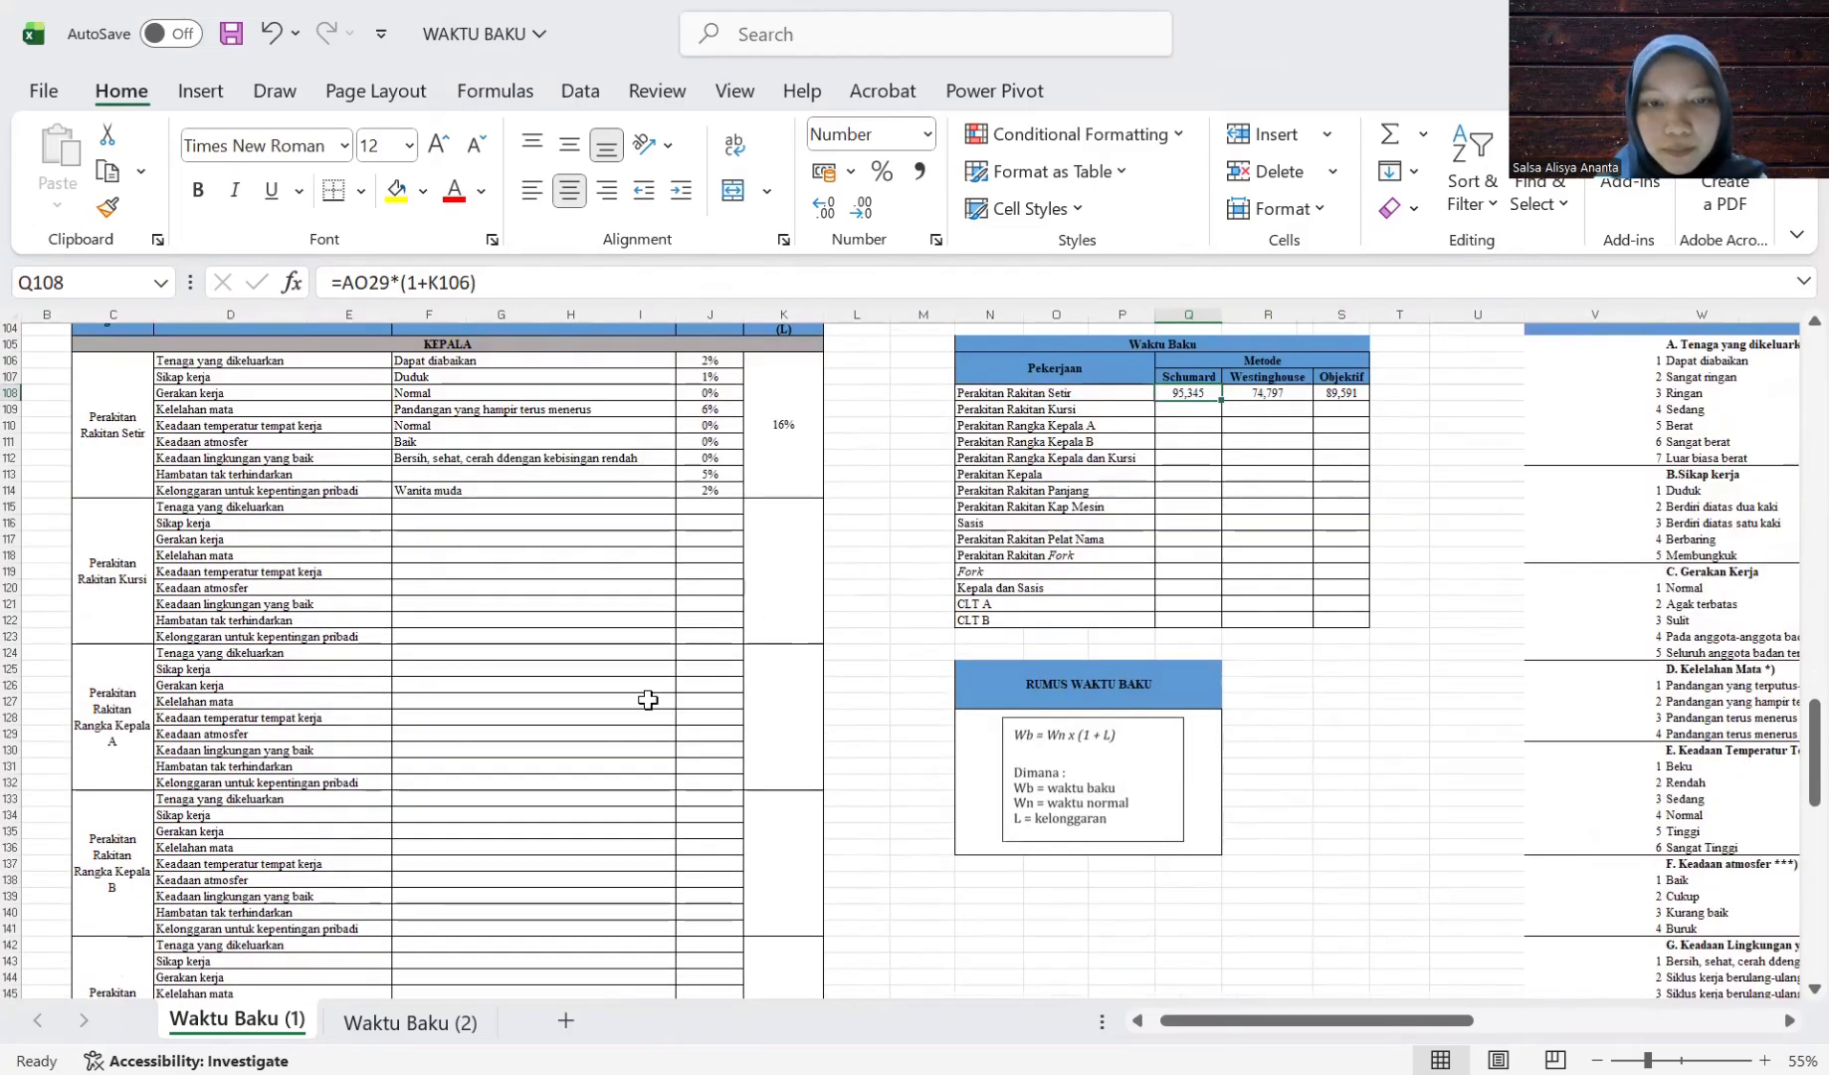
{"action": "scroll", "coordinate": [647, 699], "scroll_direction": "up", "scroll_amount": 2}
{"action": "left_click", "coordinate": [410, 1022]}
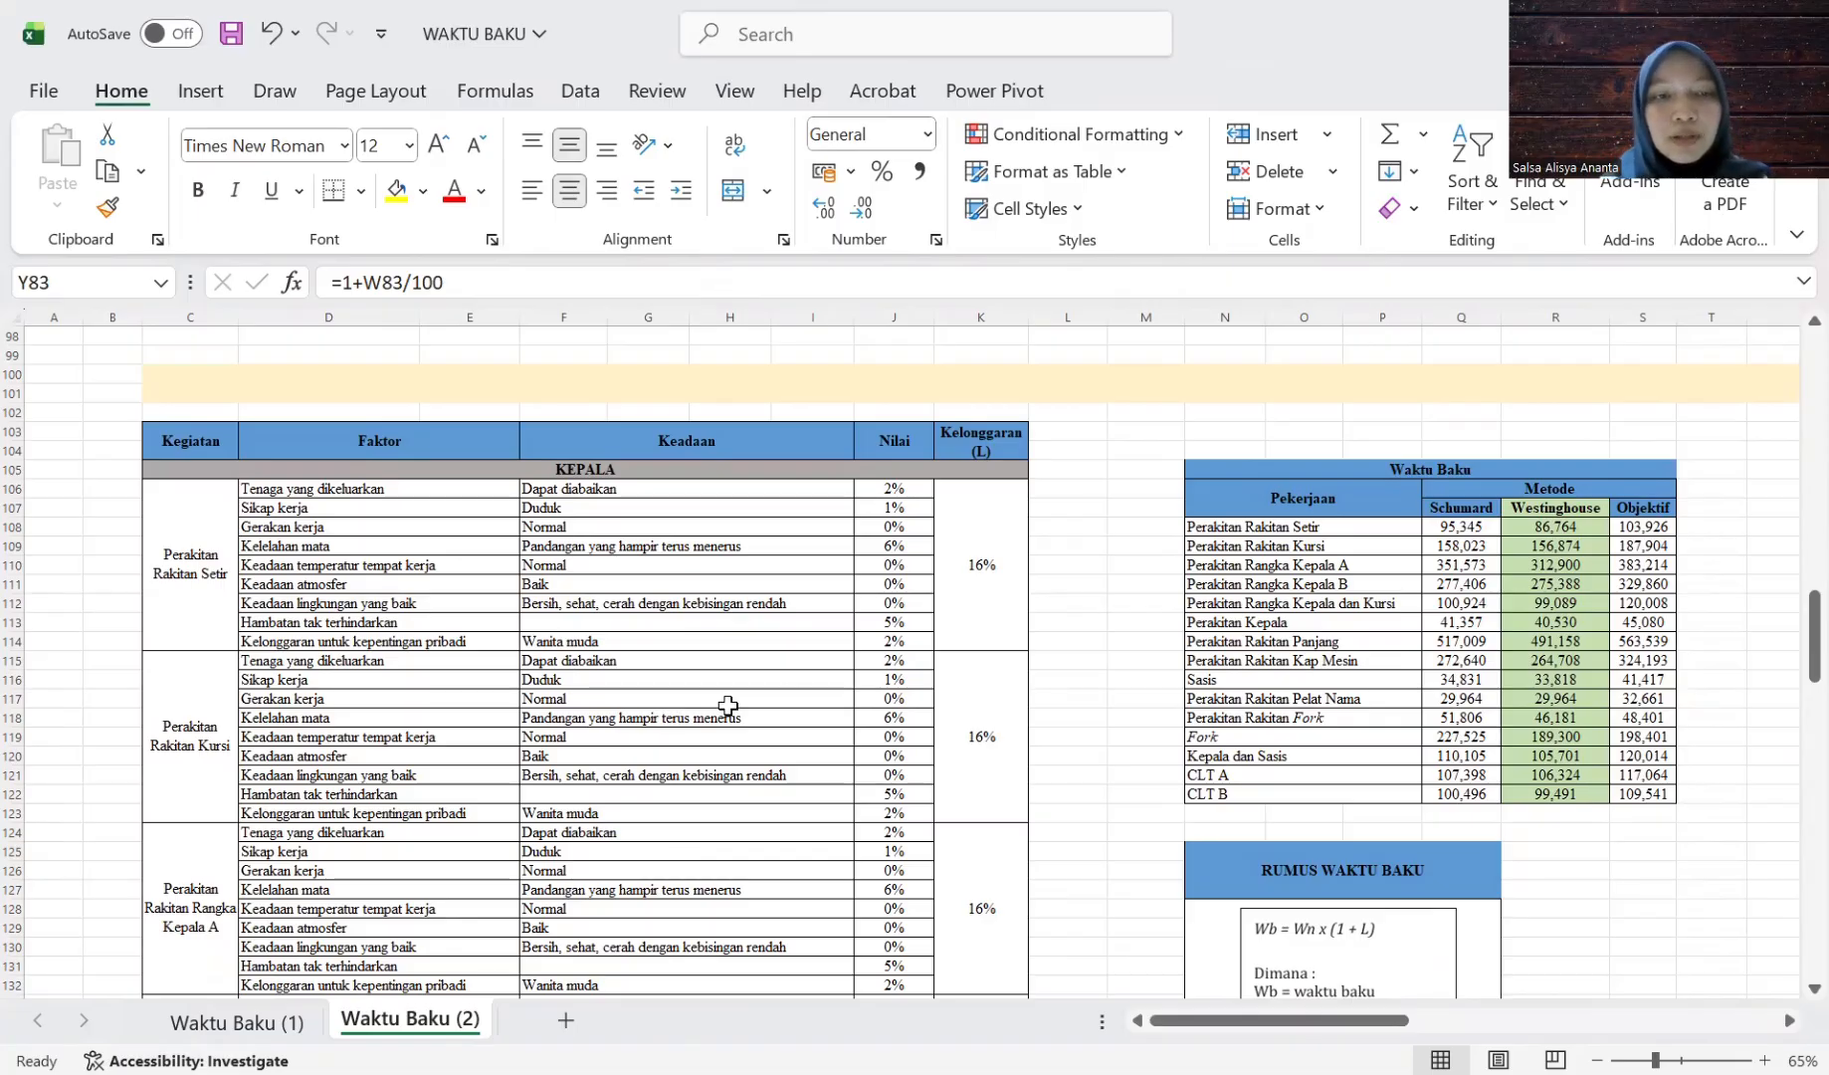
{"action": "scroll", "coordinate": [973, 683], "scroll_direction": "up", "scroll_amount": 1}
{"action": "scroll", "coordinate": [974, 682], "scroll_direction": "down", "scroll_amount": 1}
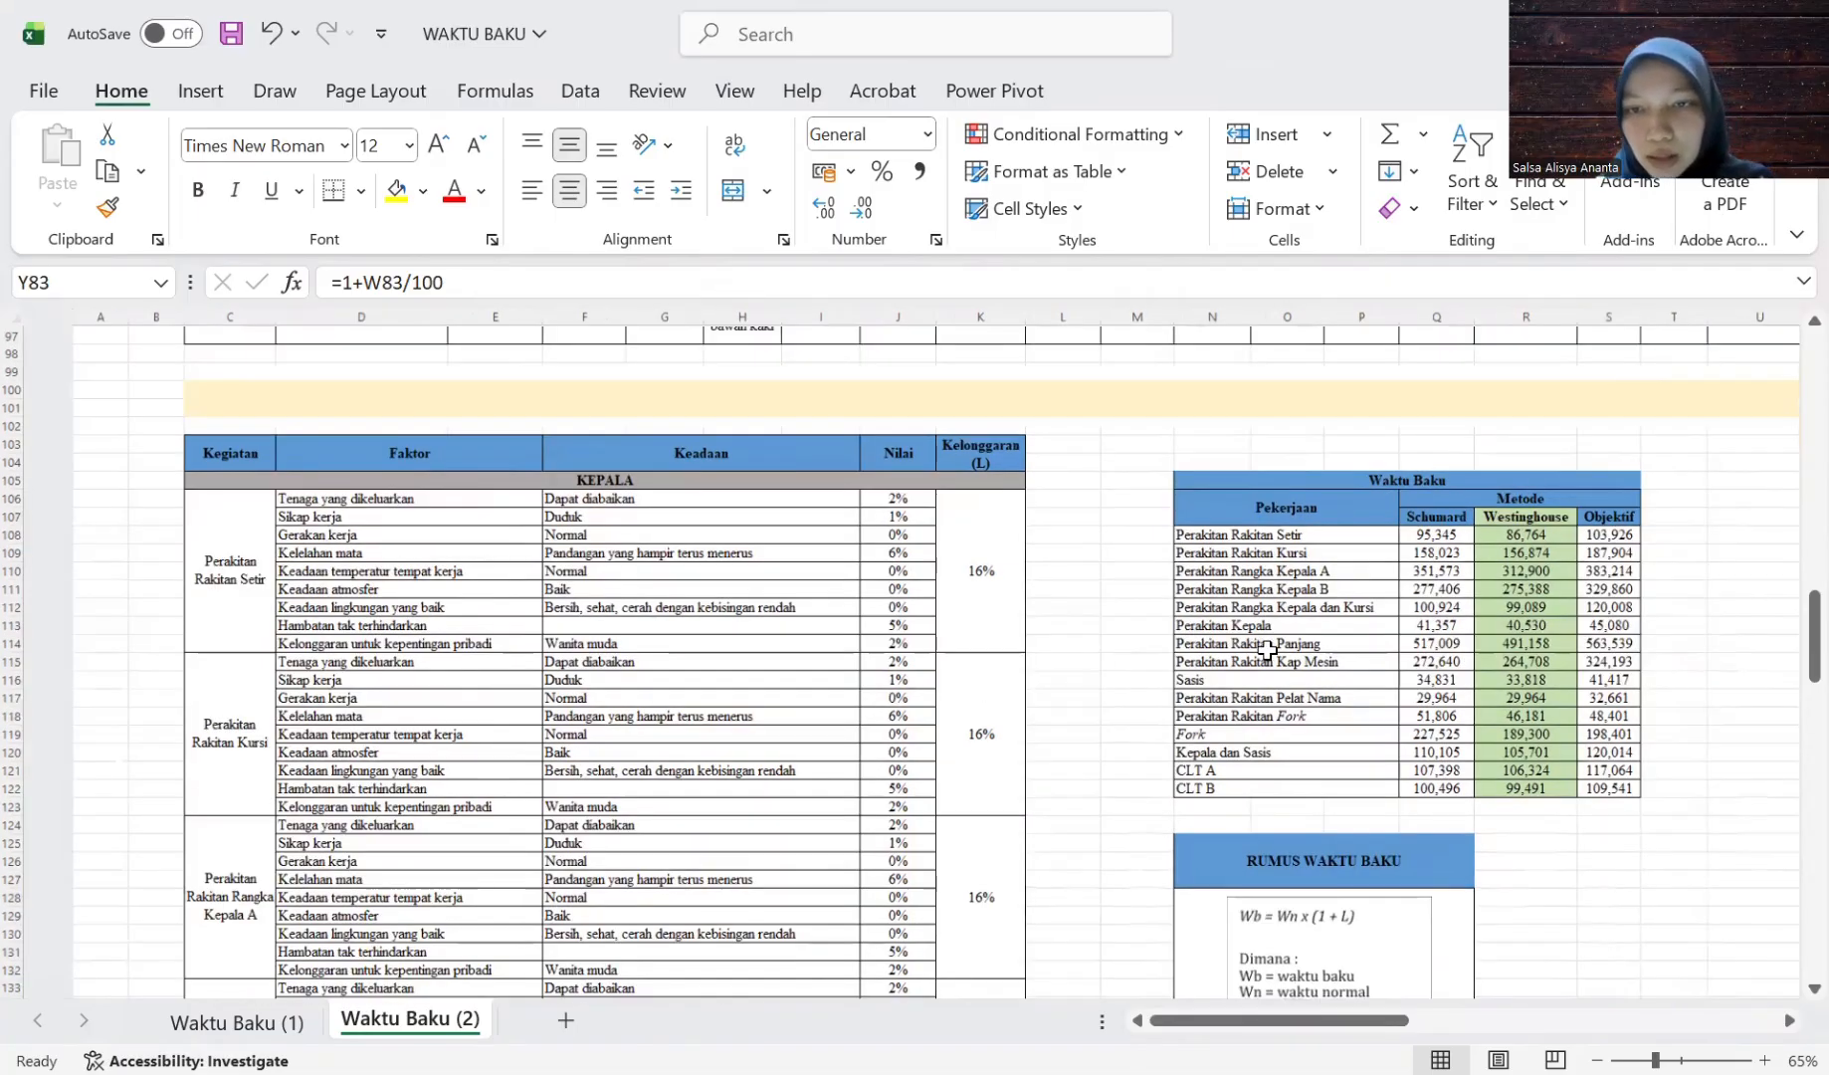
{"action": "scroll", "coordinate": [1265, 649], "scroll_direction": "down", "scroll_amount": 1}
{"action": "scroll", "coordinate": [1139, 557], "scroll_direction": "down", "scroll_amount": 1}
{"action": "scroll", "coordinate": [1140, 557], "scroll_direction": "right", "scroll_amount": 2}
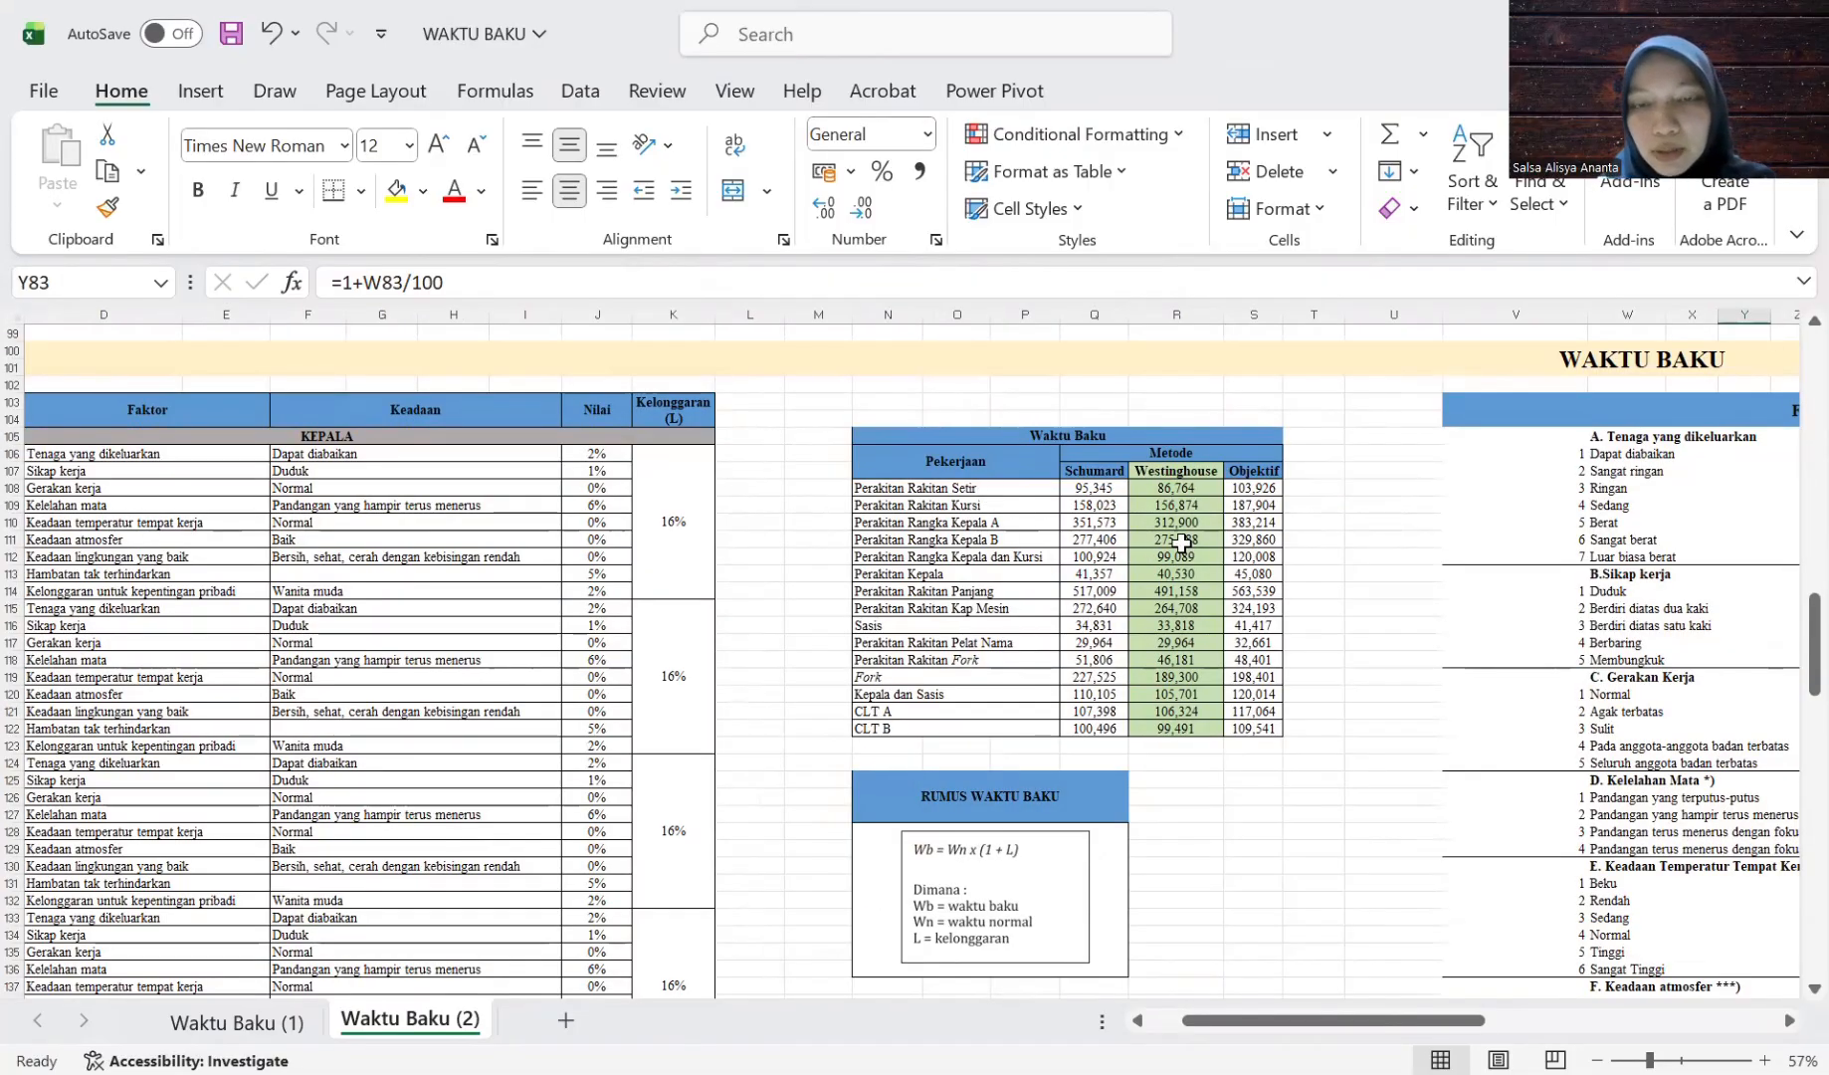
{"action": "scroll", "coordinate": [1225, 537], "scroll_direction": "up", "scroll_amount": 2}
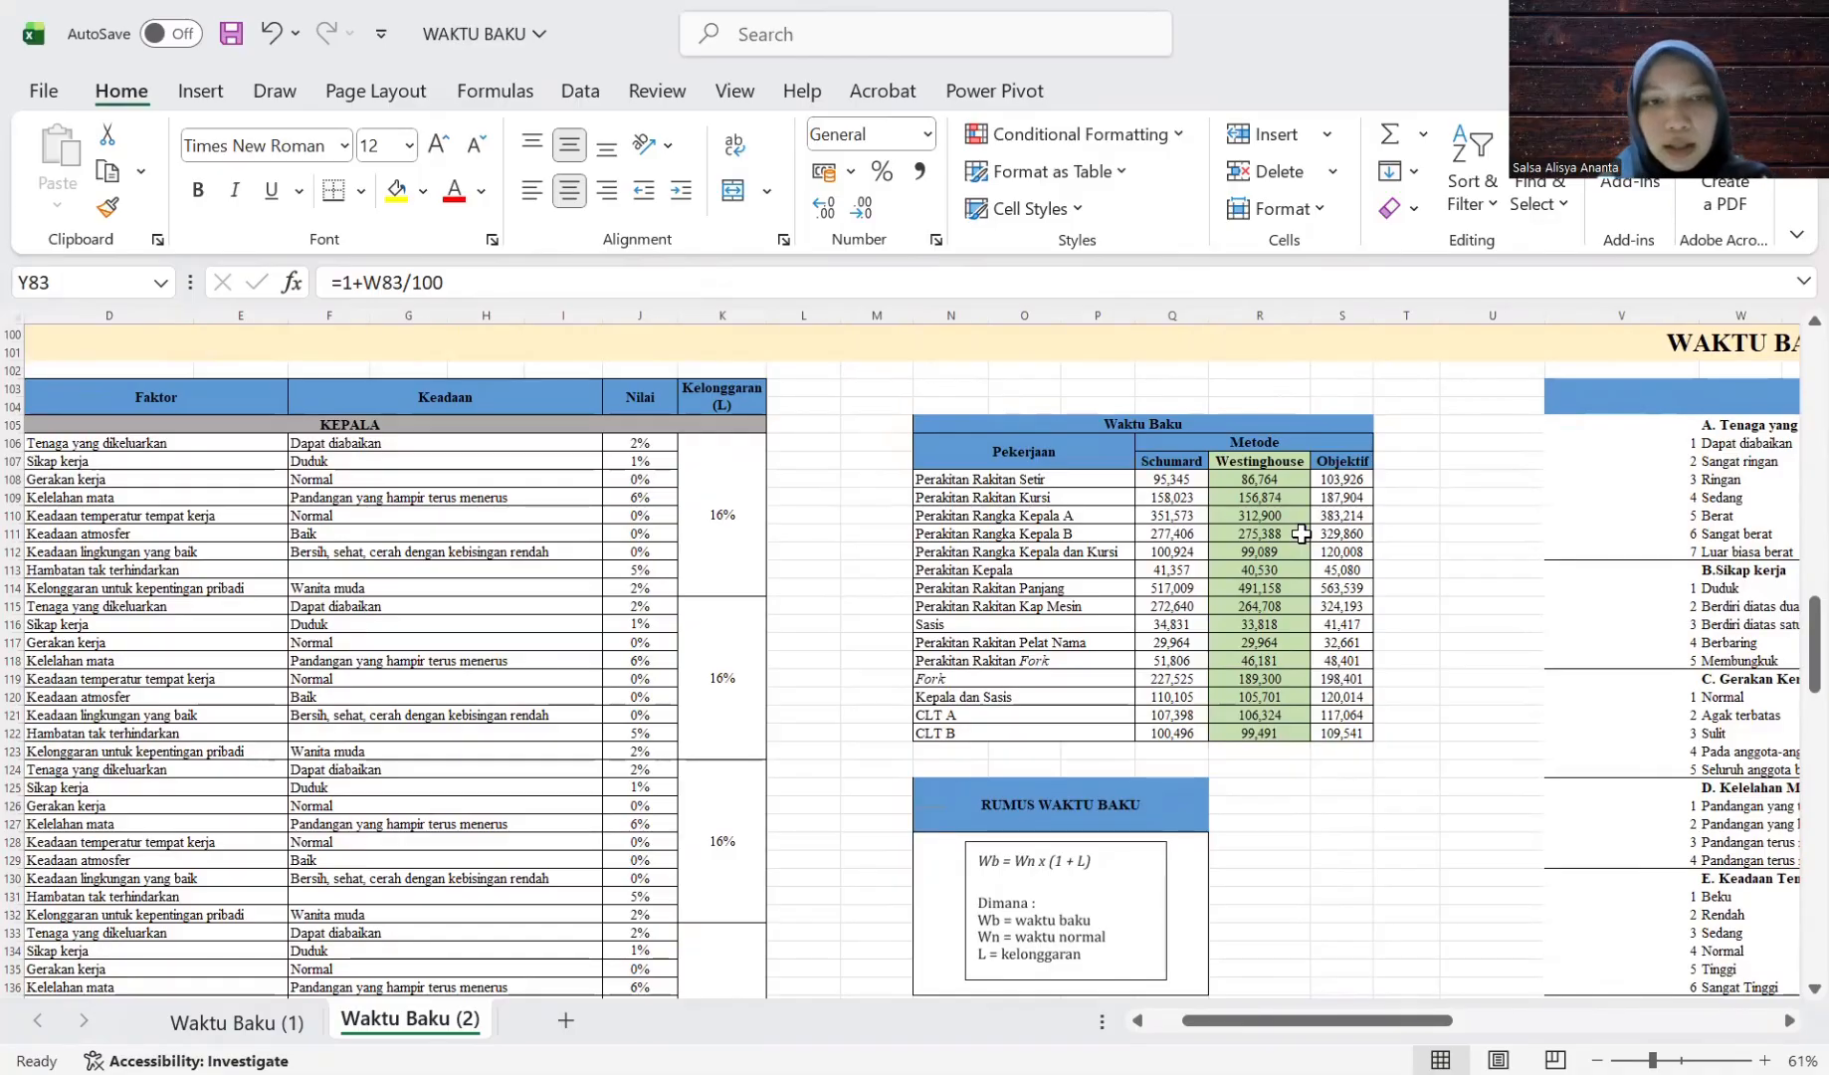
{"action": "left_click", "coordinate": [1187, 478]}
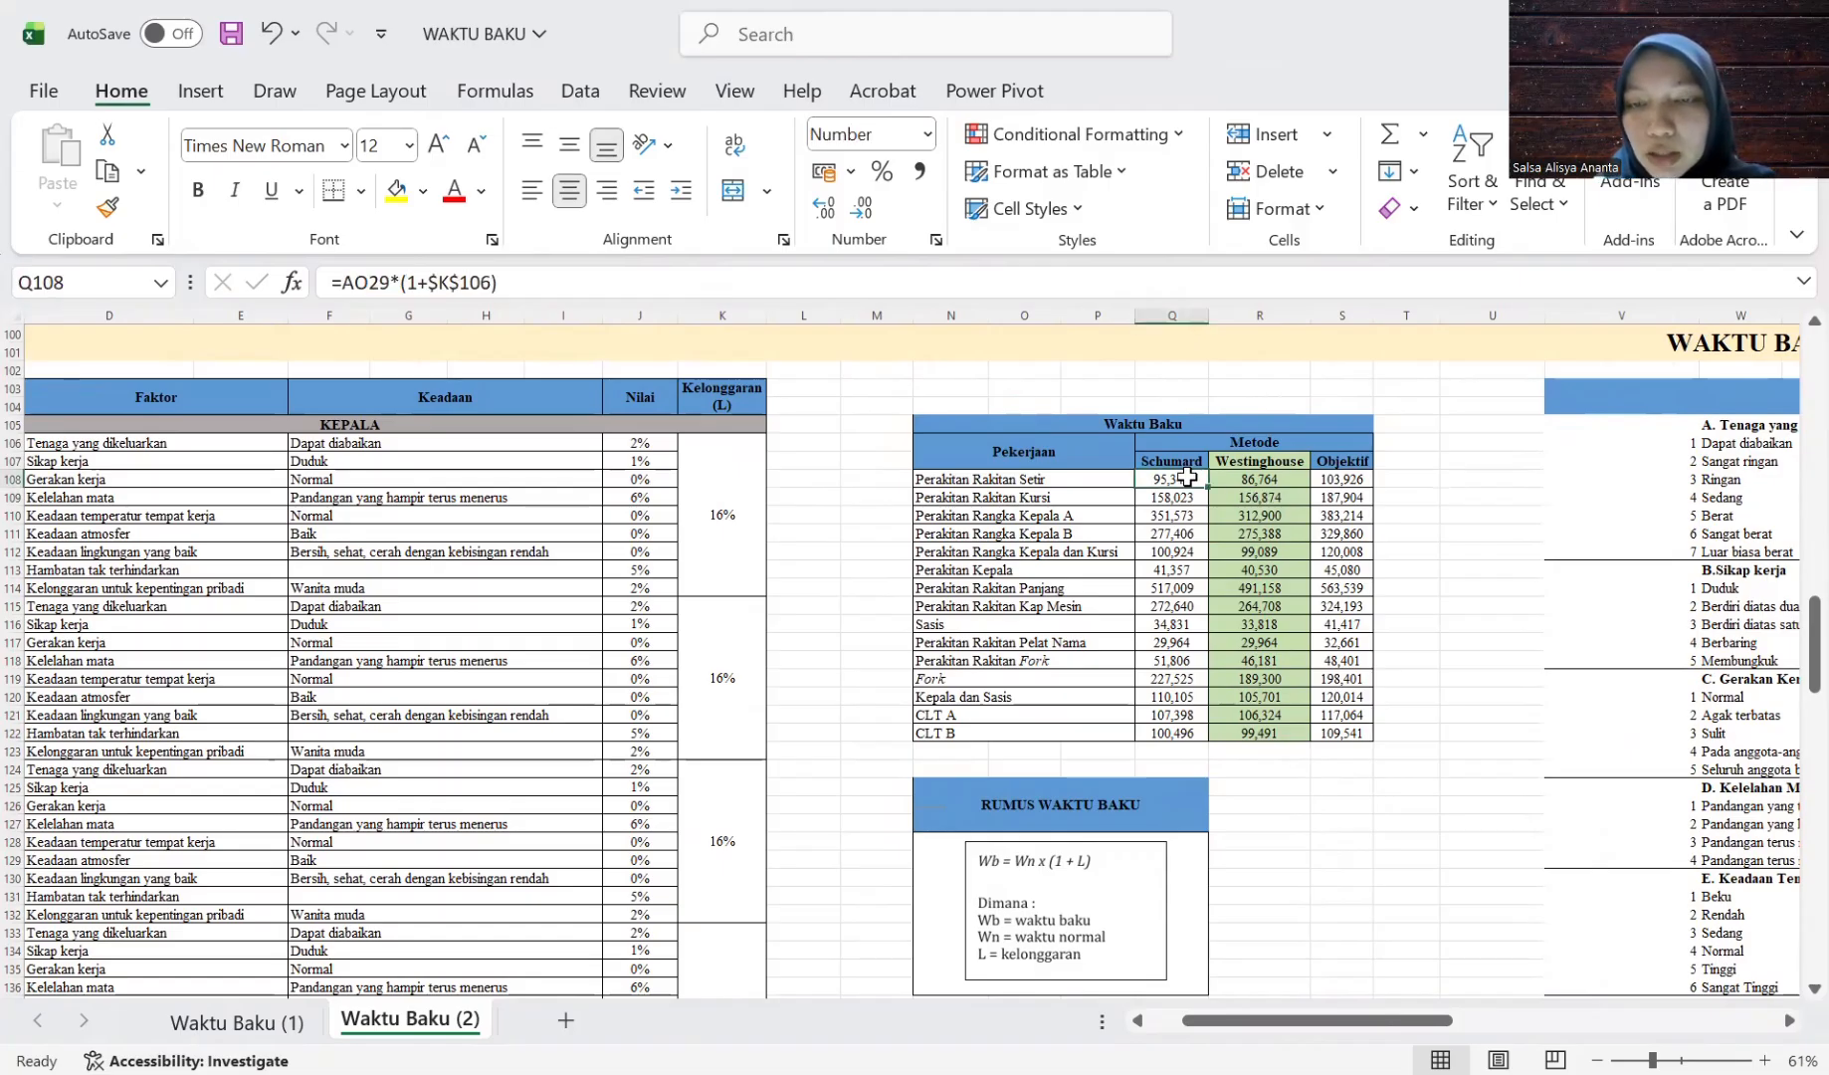
{"action": "key", "text": "Right"}
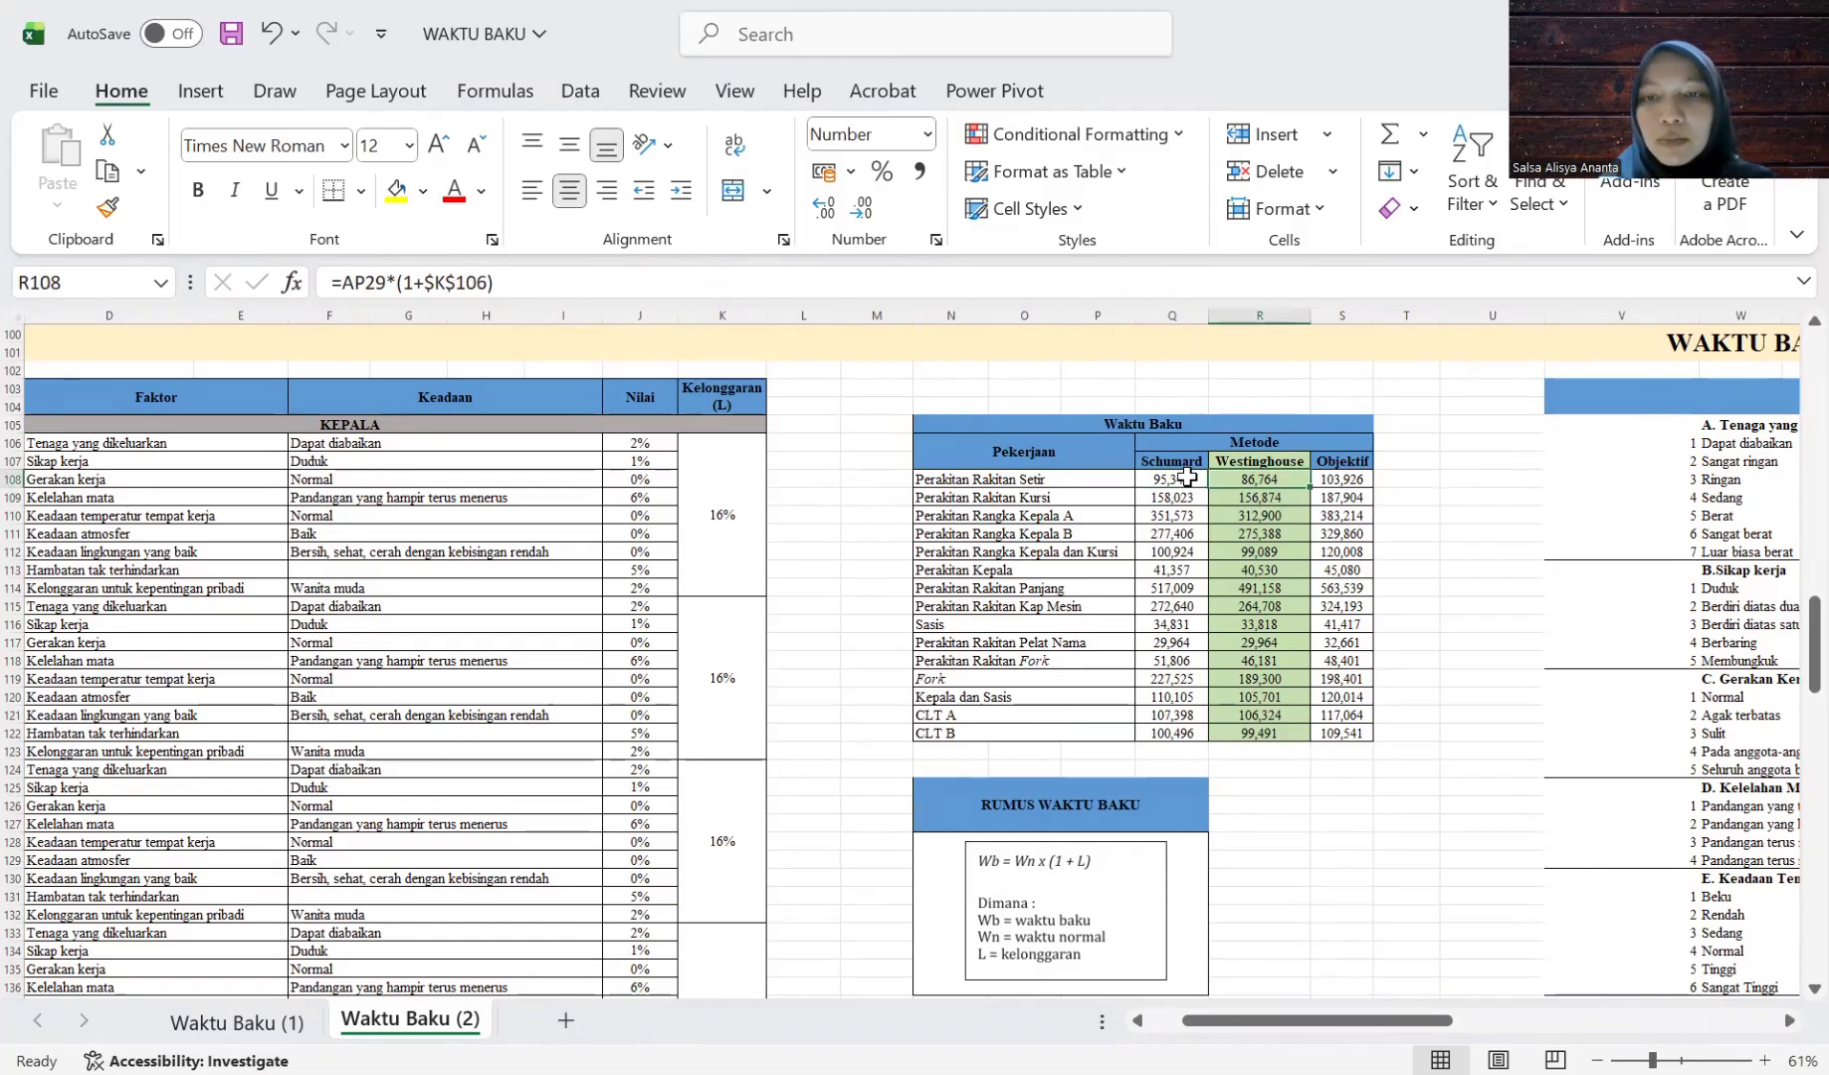